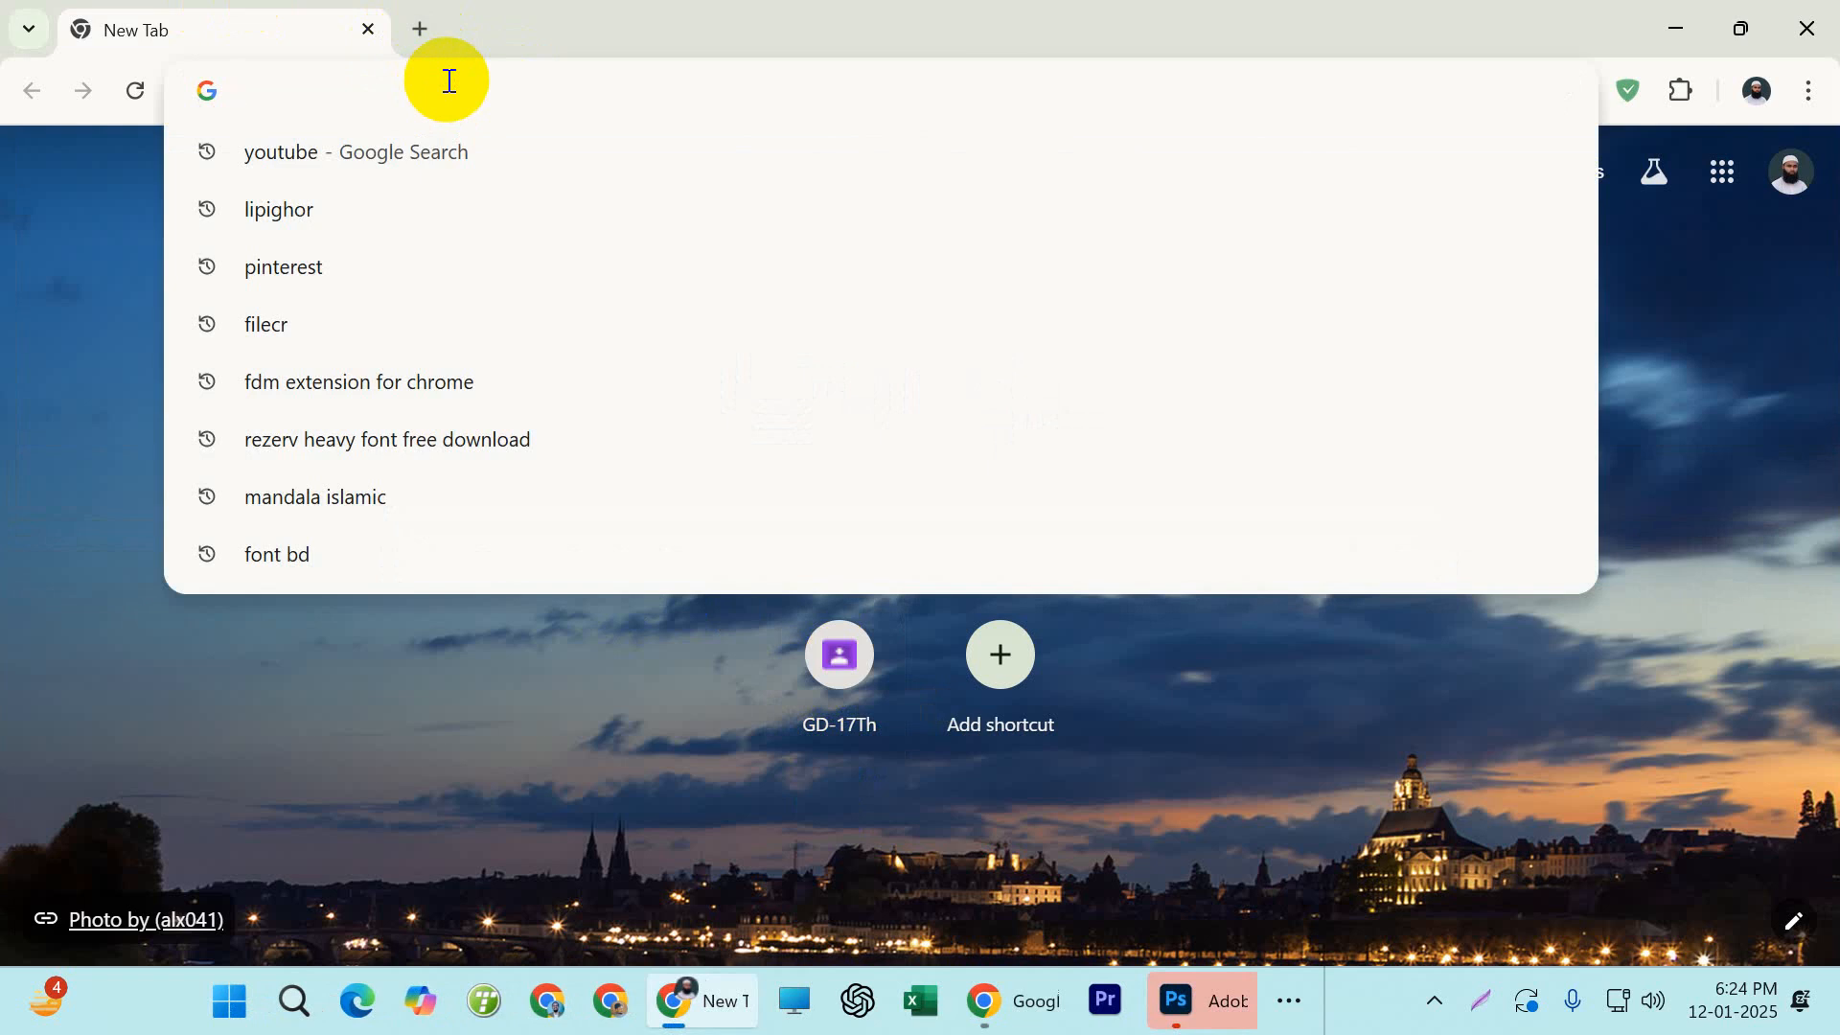
# Search the web for "bird brush"
pyautogui.write('bird ')
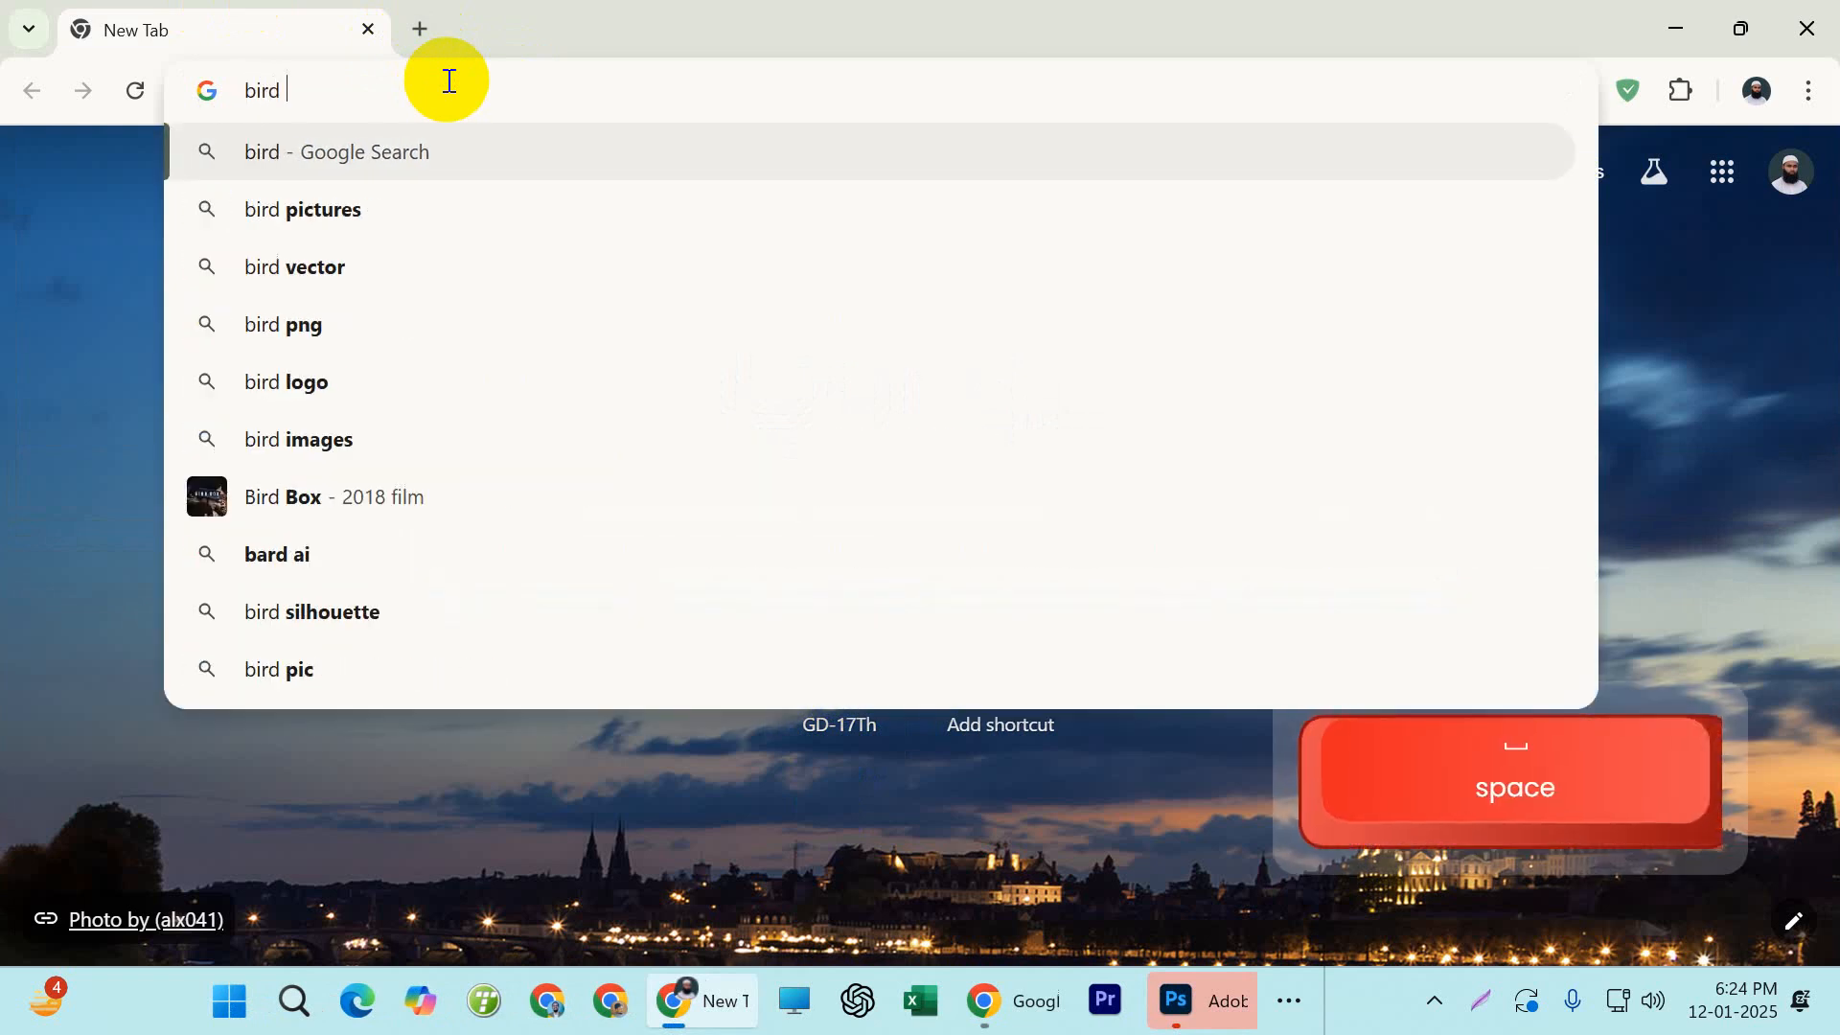
pyautogui.write('brus')
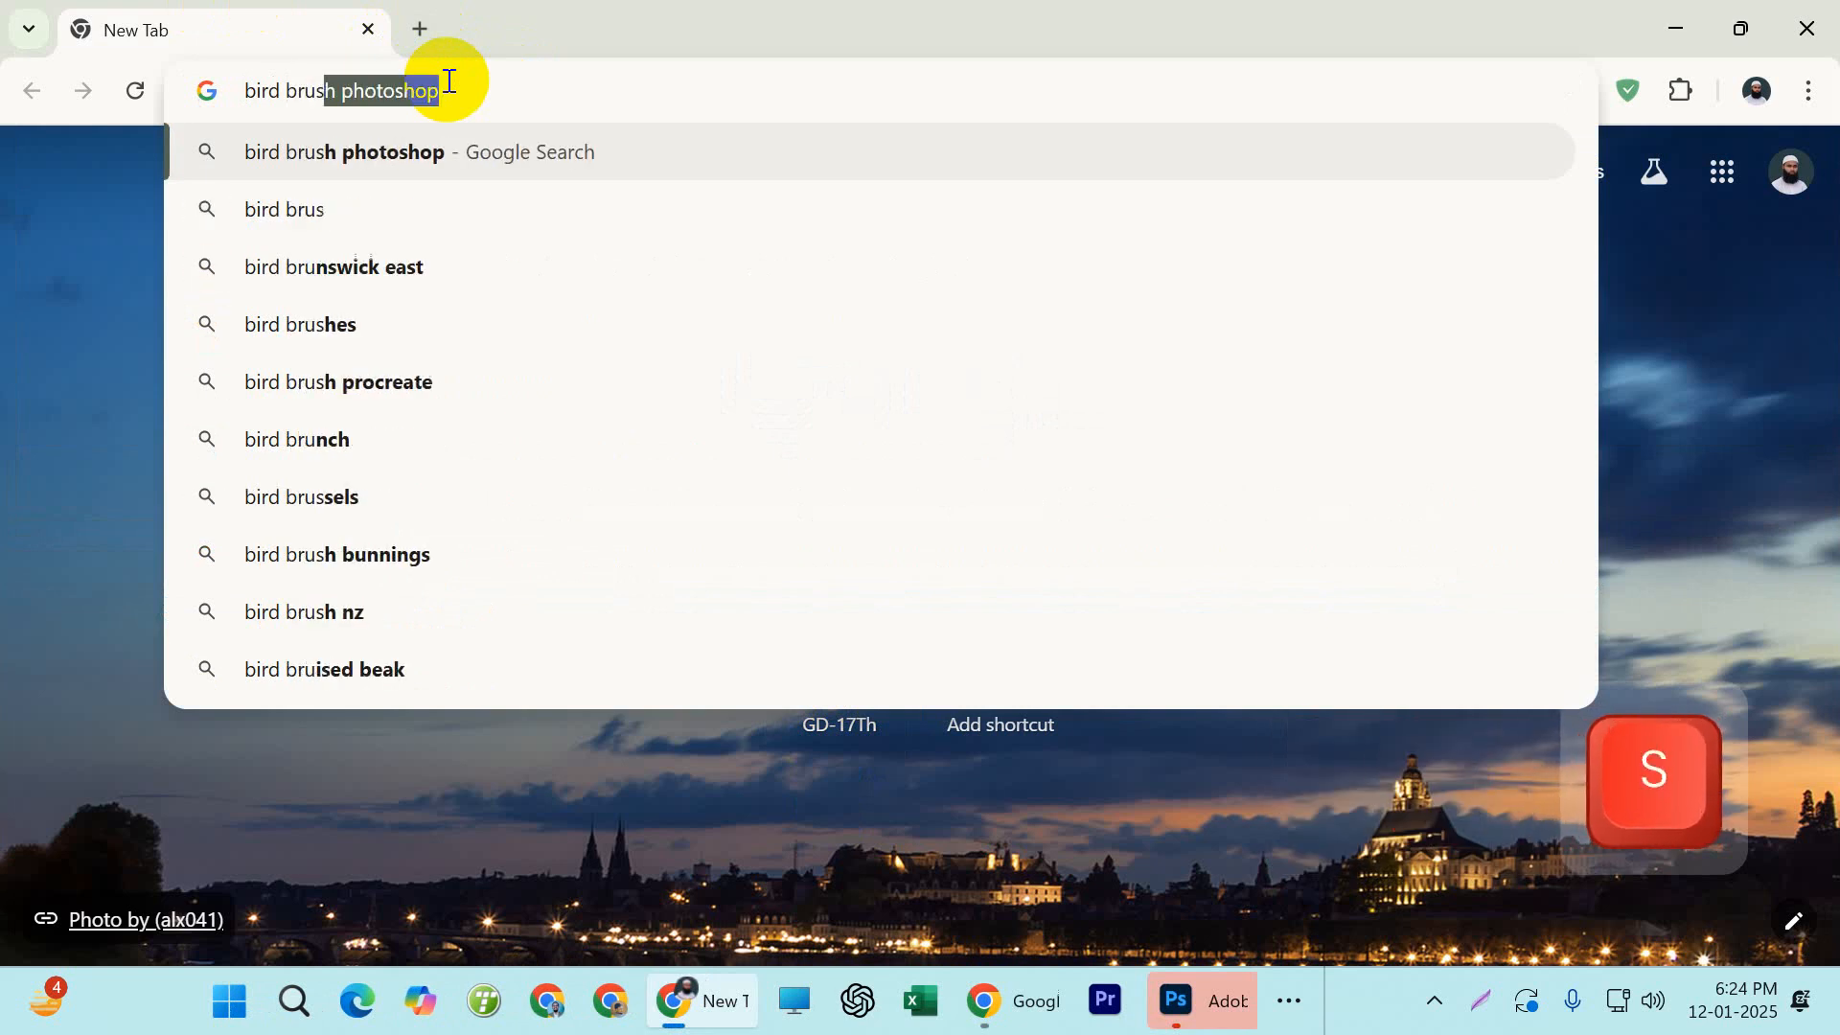
pyautogui.write('h \\')
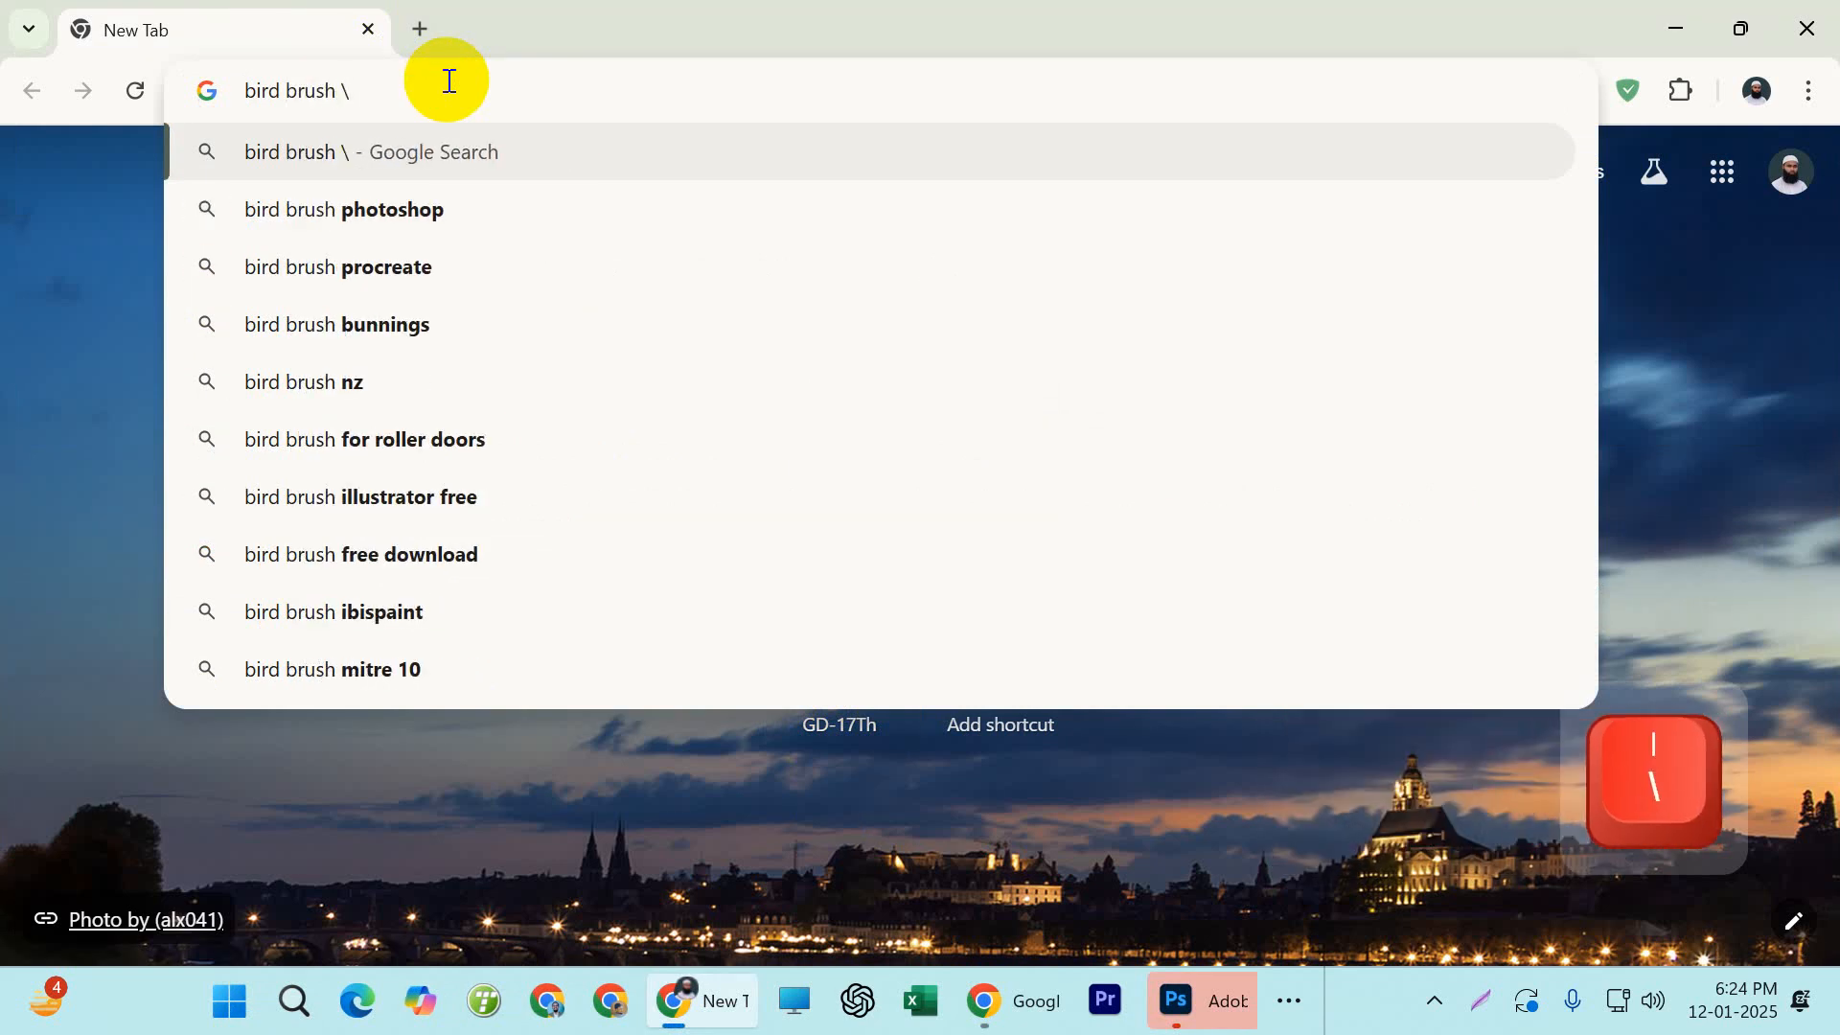
pyautogui.press('BackSpace')
pyautogui.press('Return')
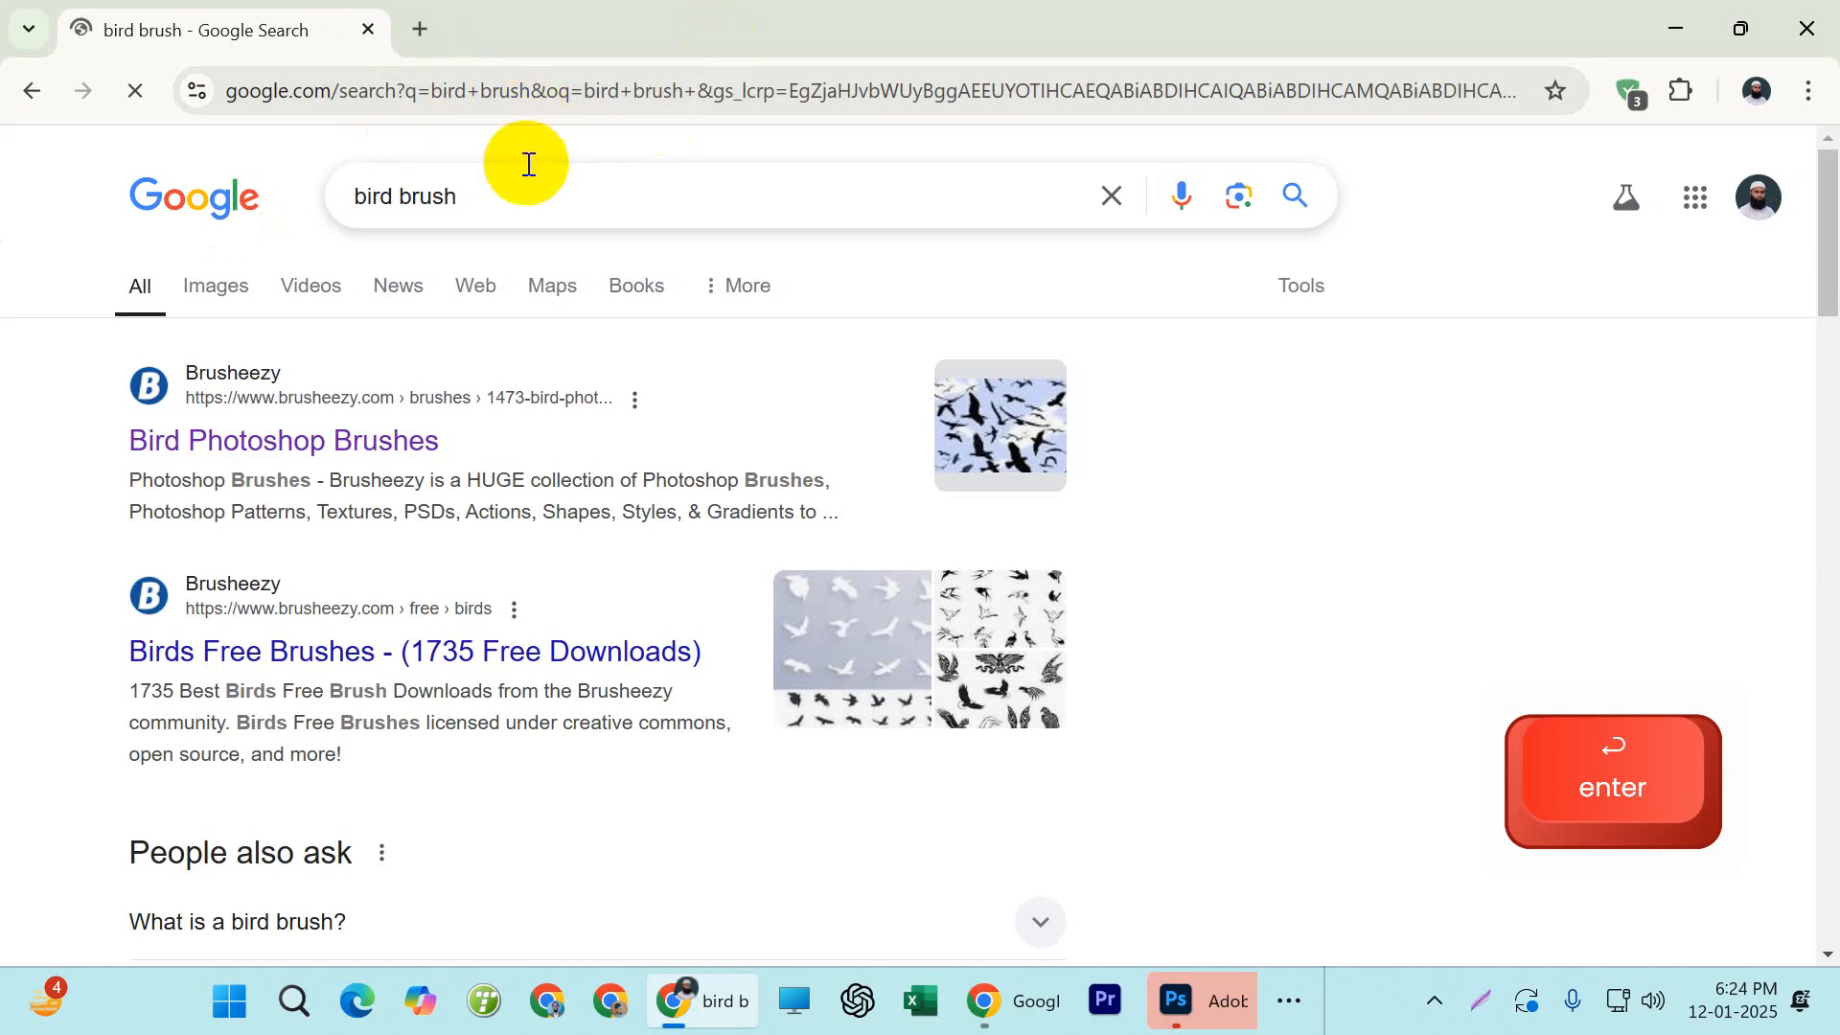
# Refine the search to "birds brush photoshop free download" and open Brusheezy's Bird Photoshop Brushes page
pyautogui.click(522, 203)
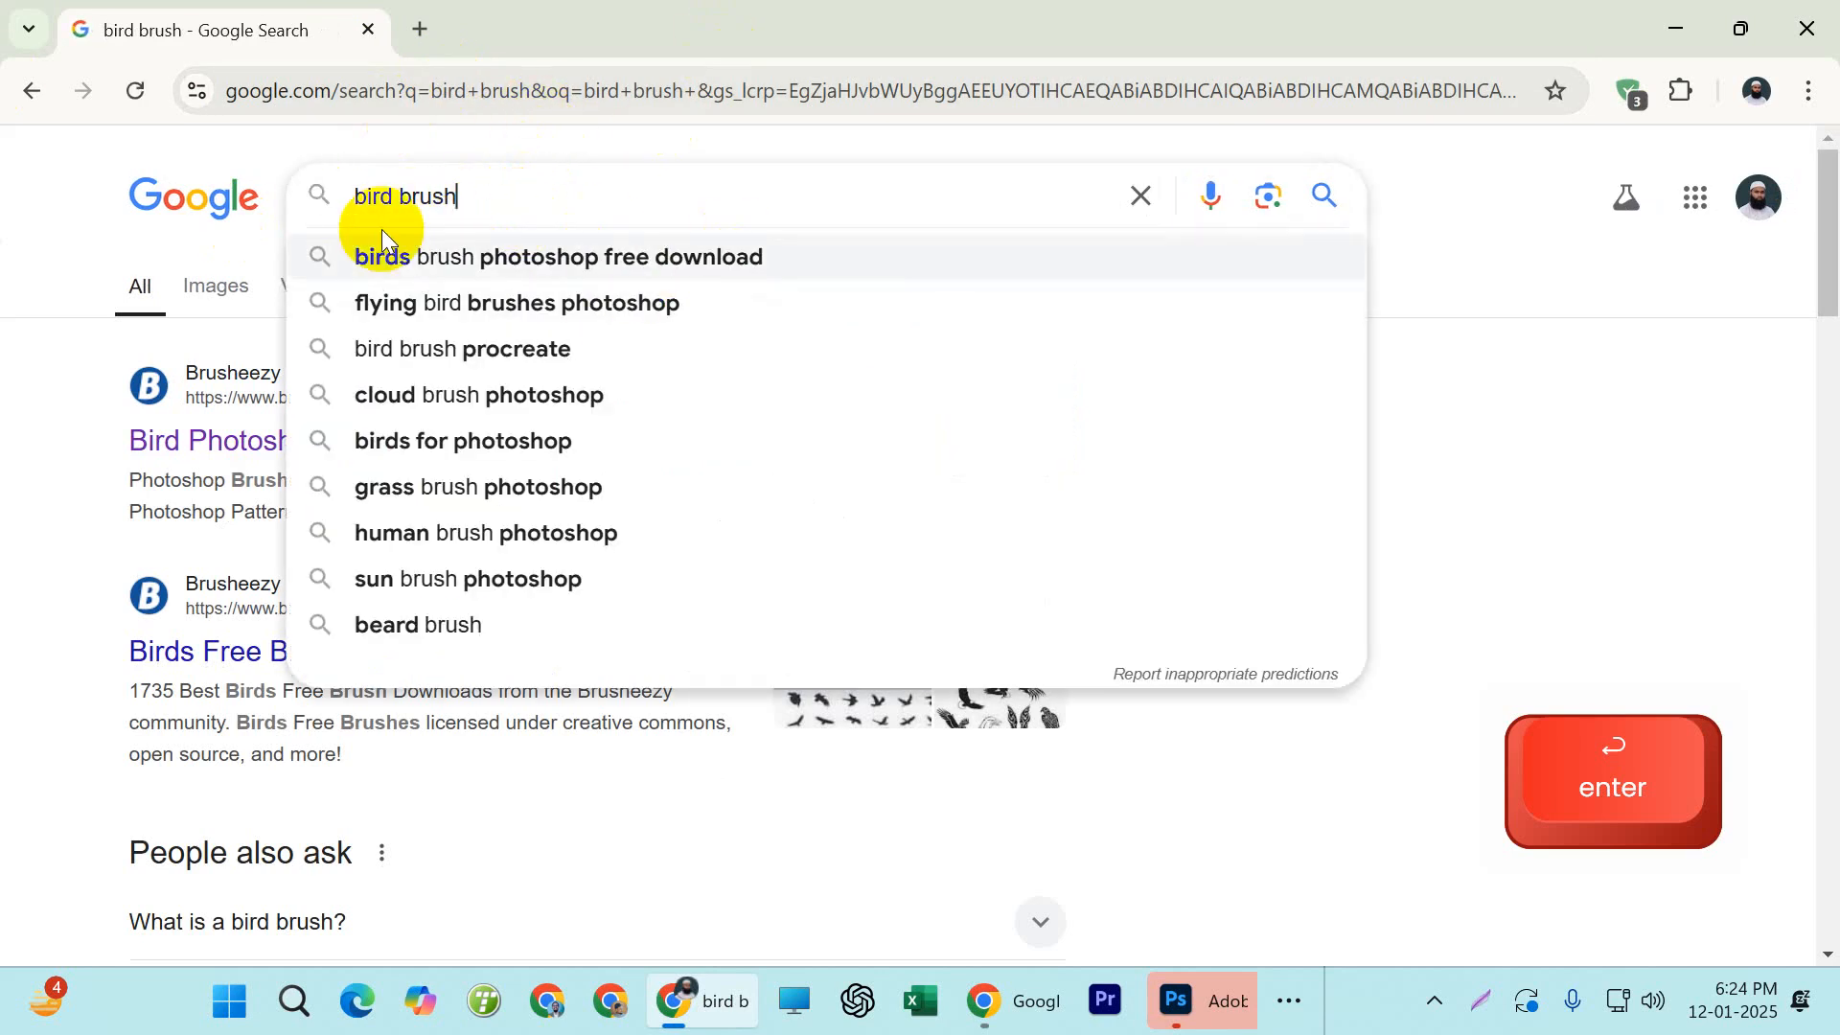
pyautogui.click(518, 266)
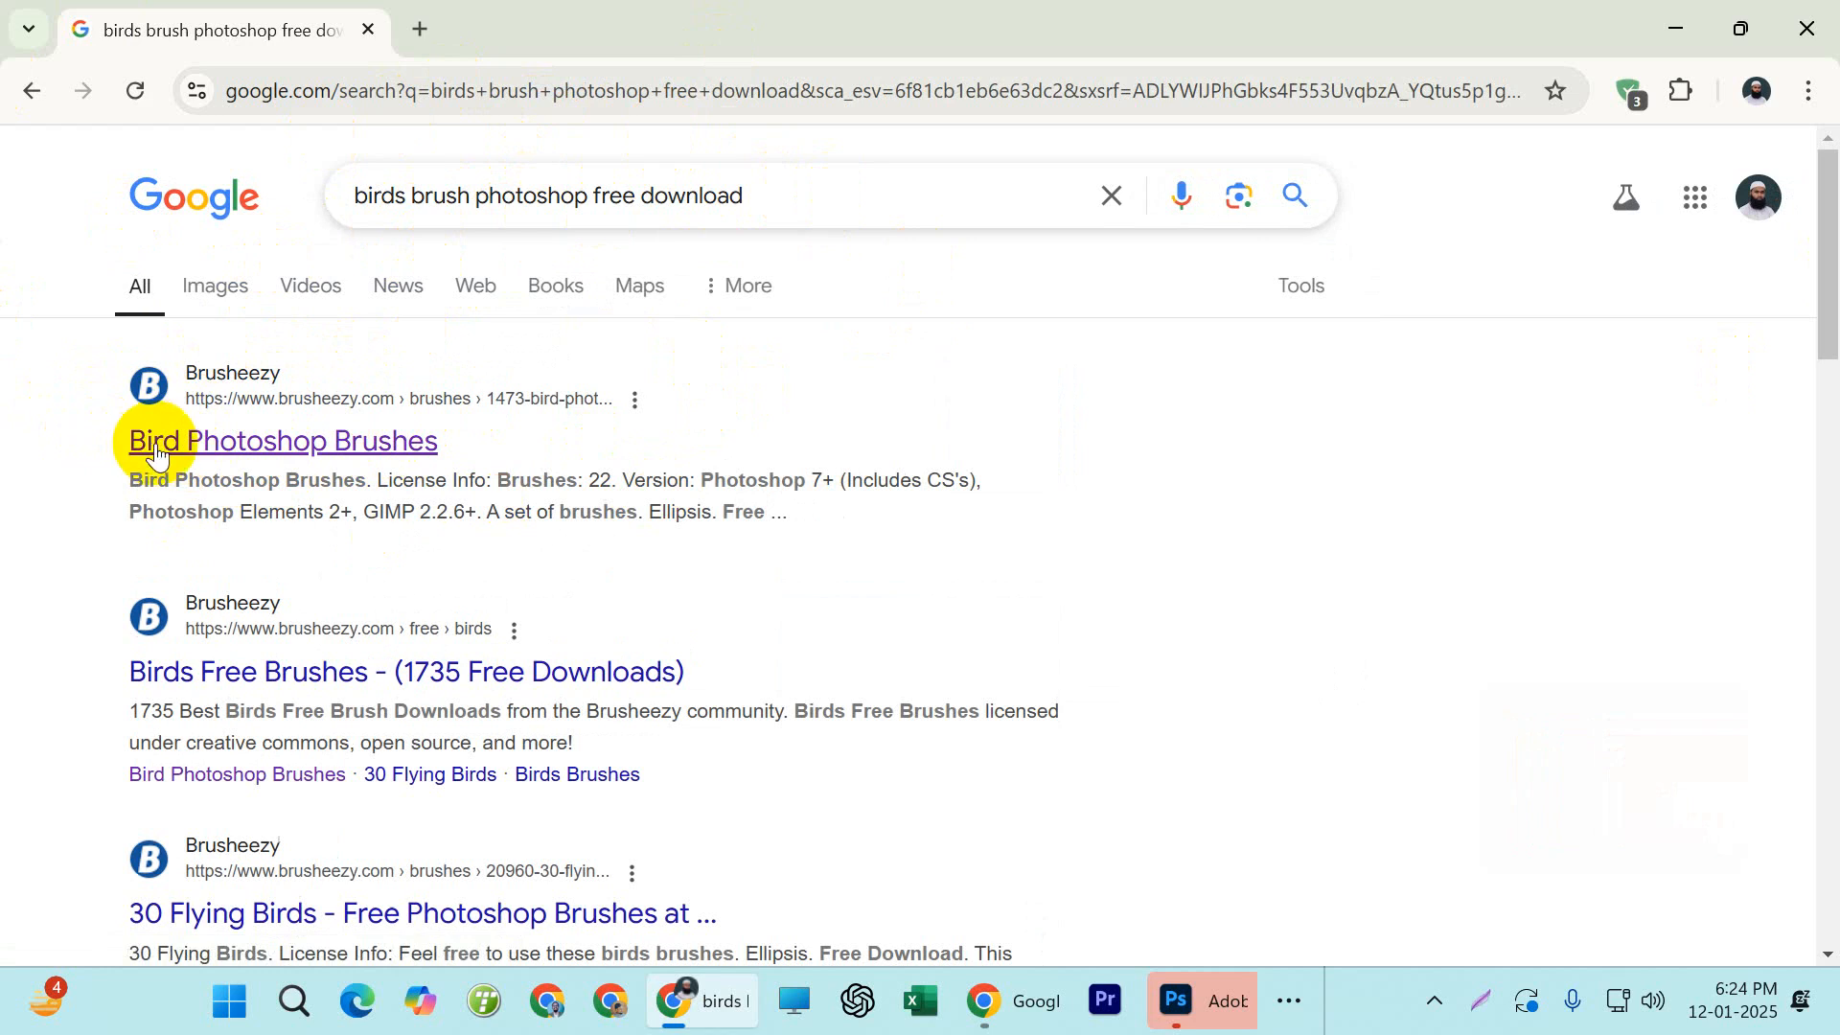
pyautogui.click(319, 446)
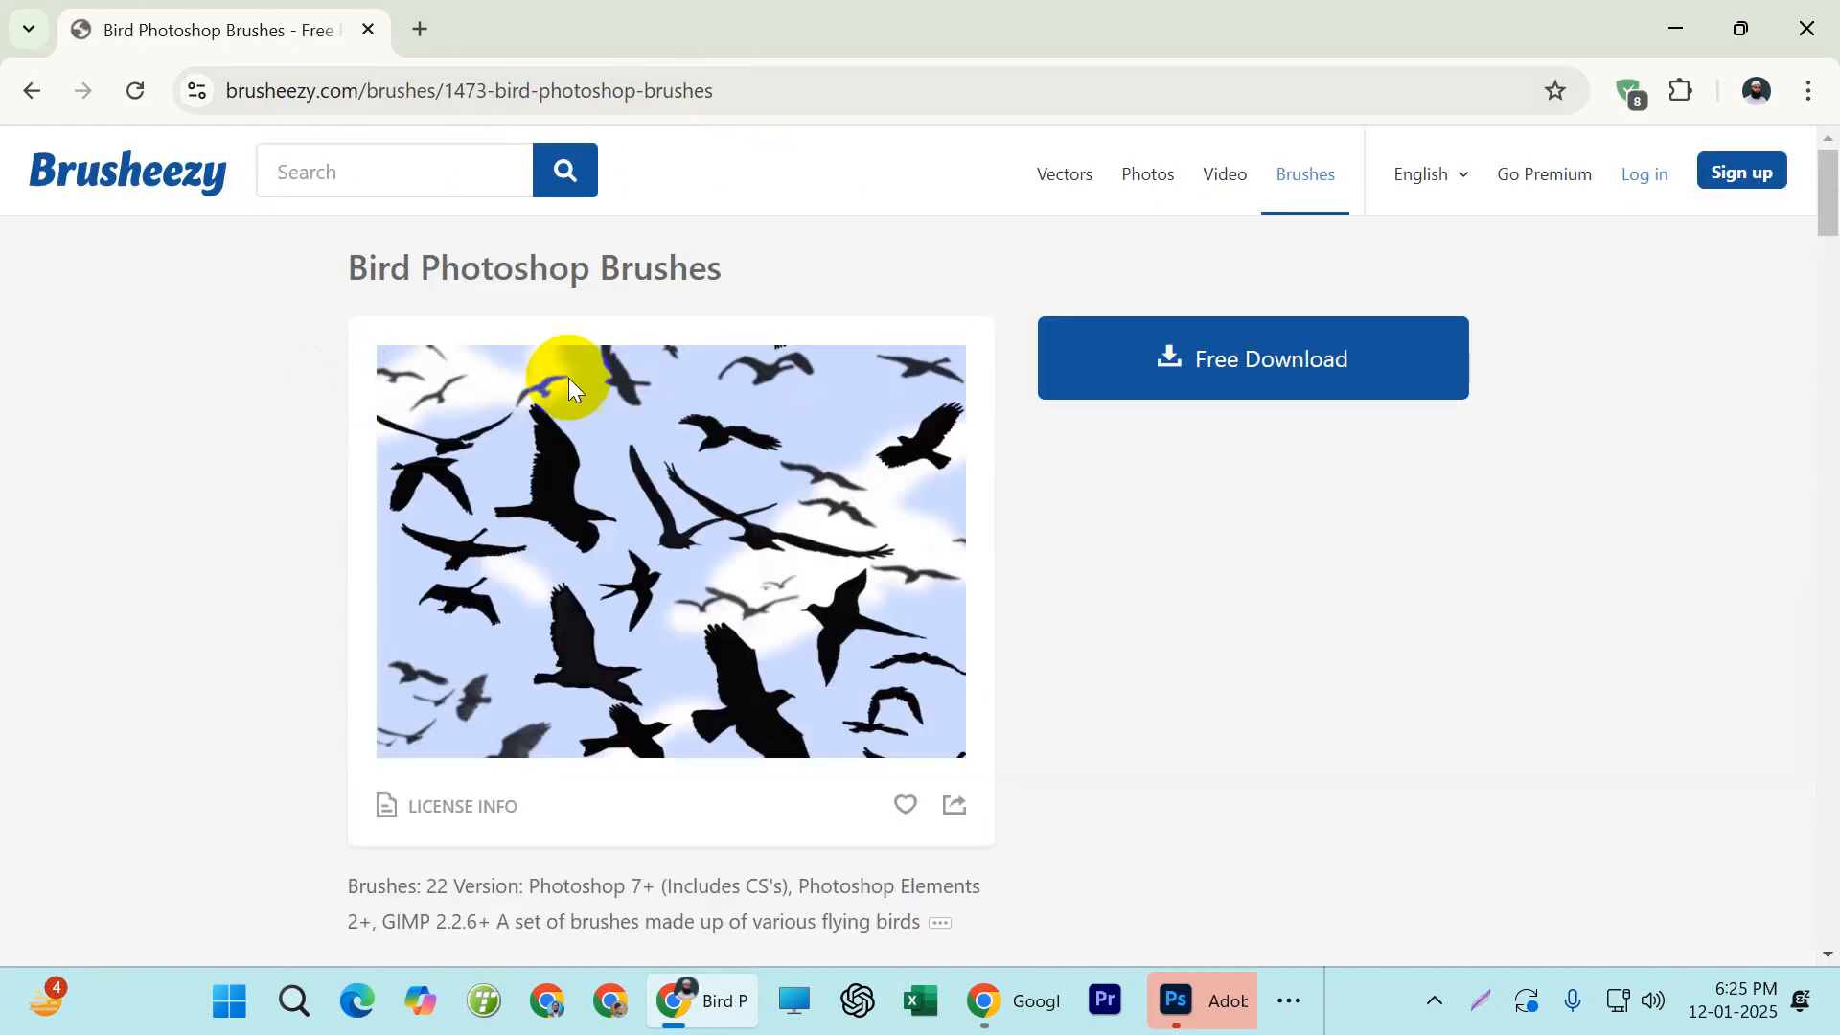
# Look through the Bird Photoshop Brushes page and the related bird brush packs listed beneath it
pyautogui.scroll(-1, 575, 381)
pyautogui.scroll(1, 583, 273)
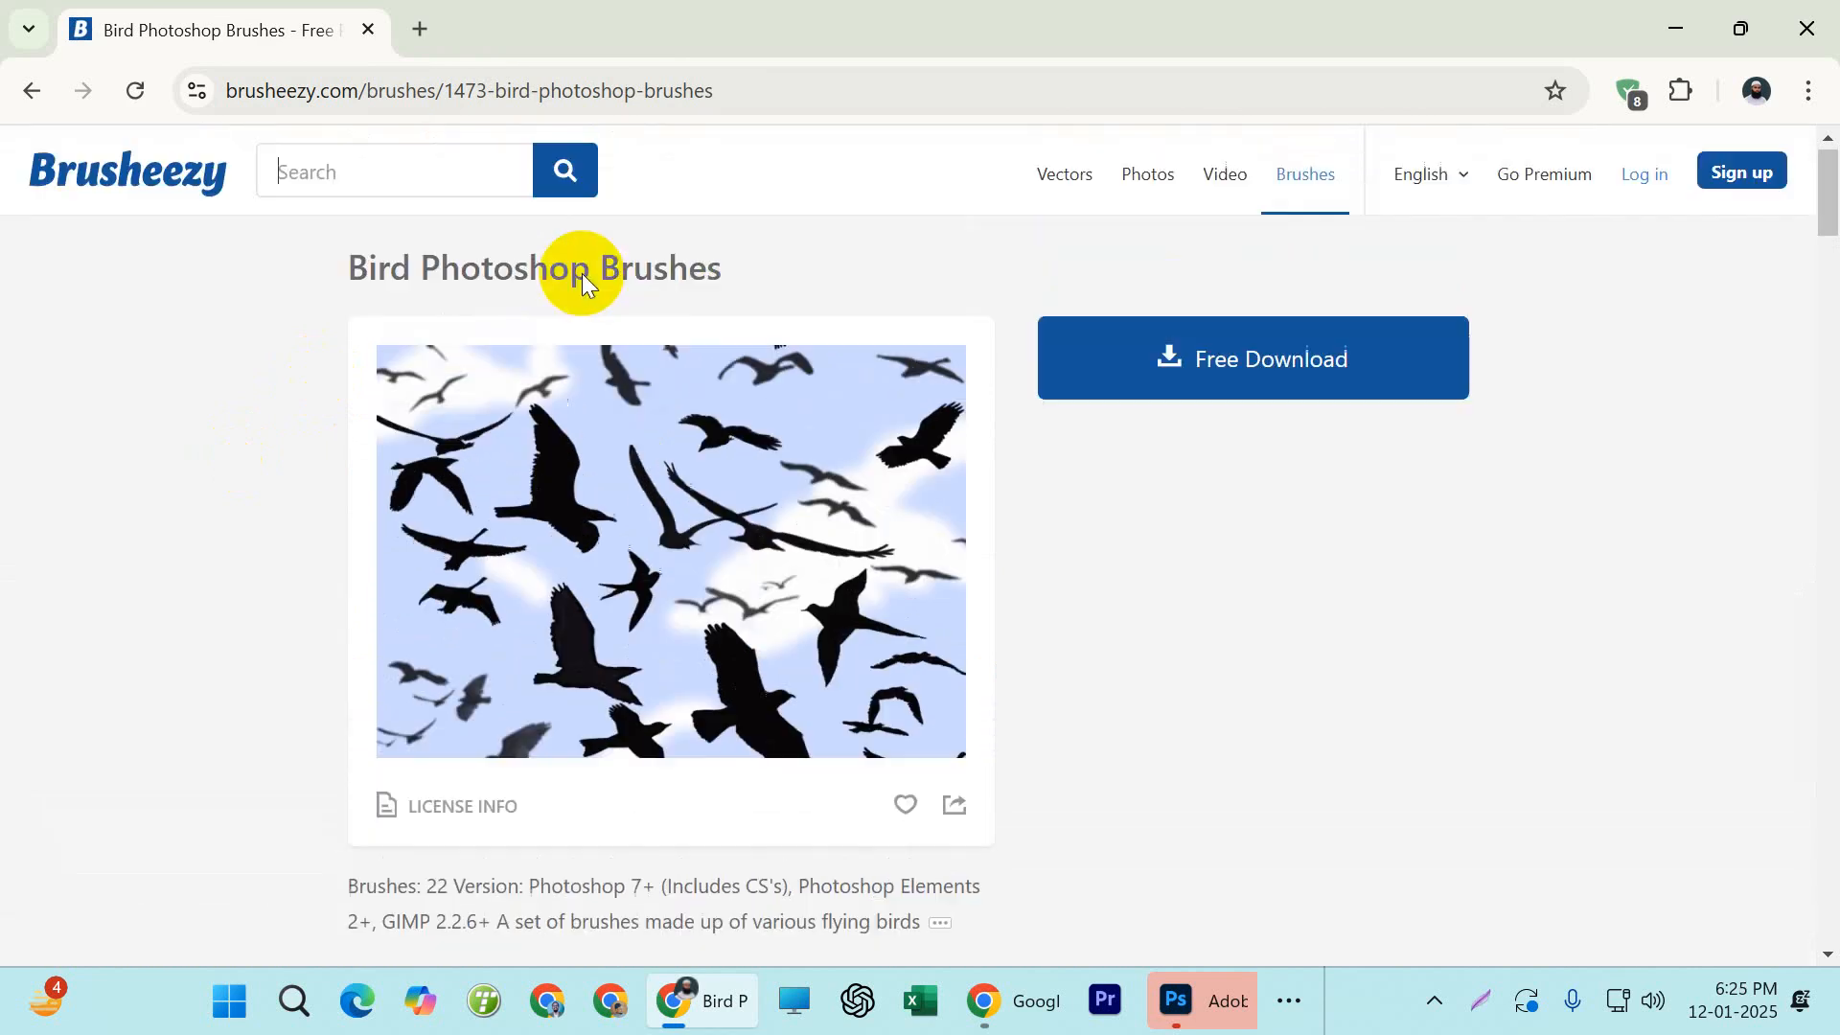
pyautogui.scroll(-10, 912, 324)
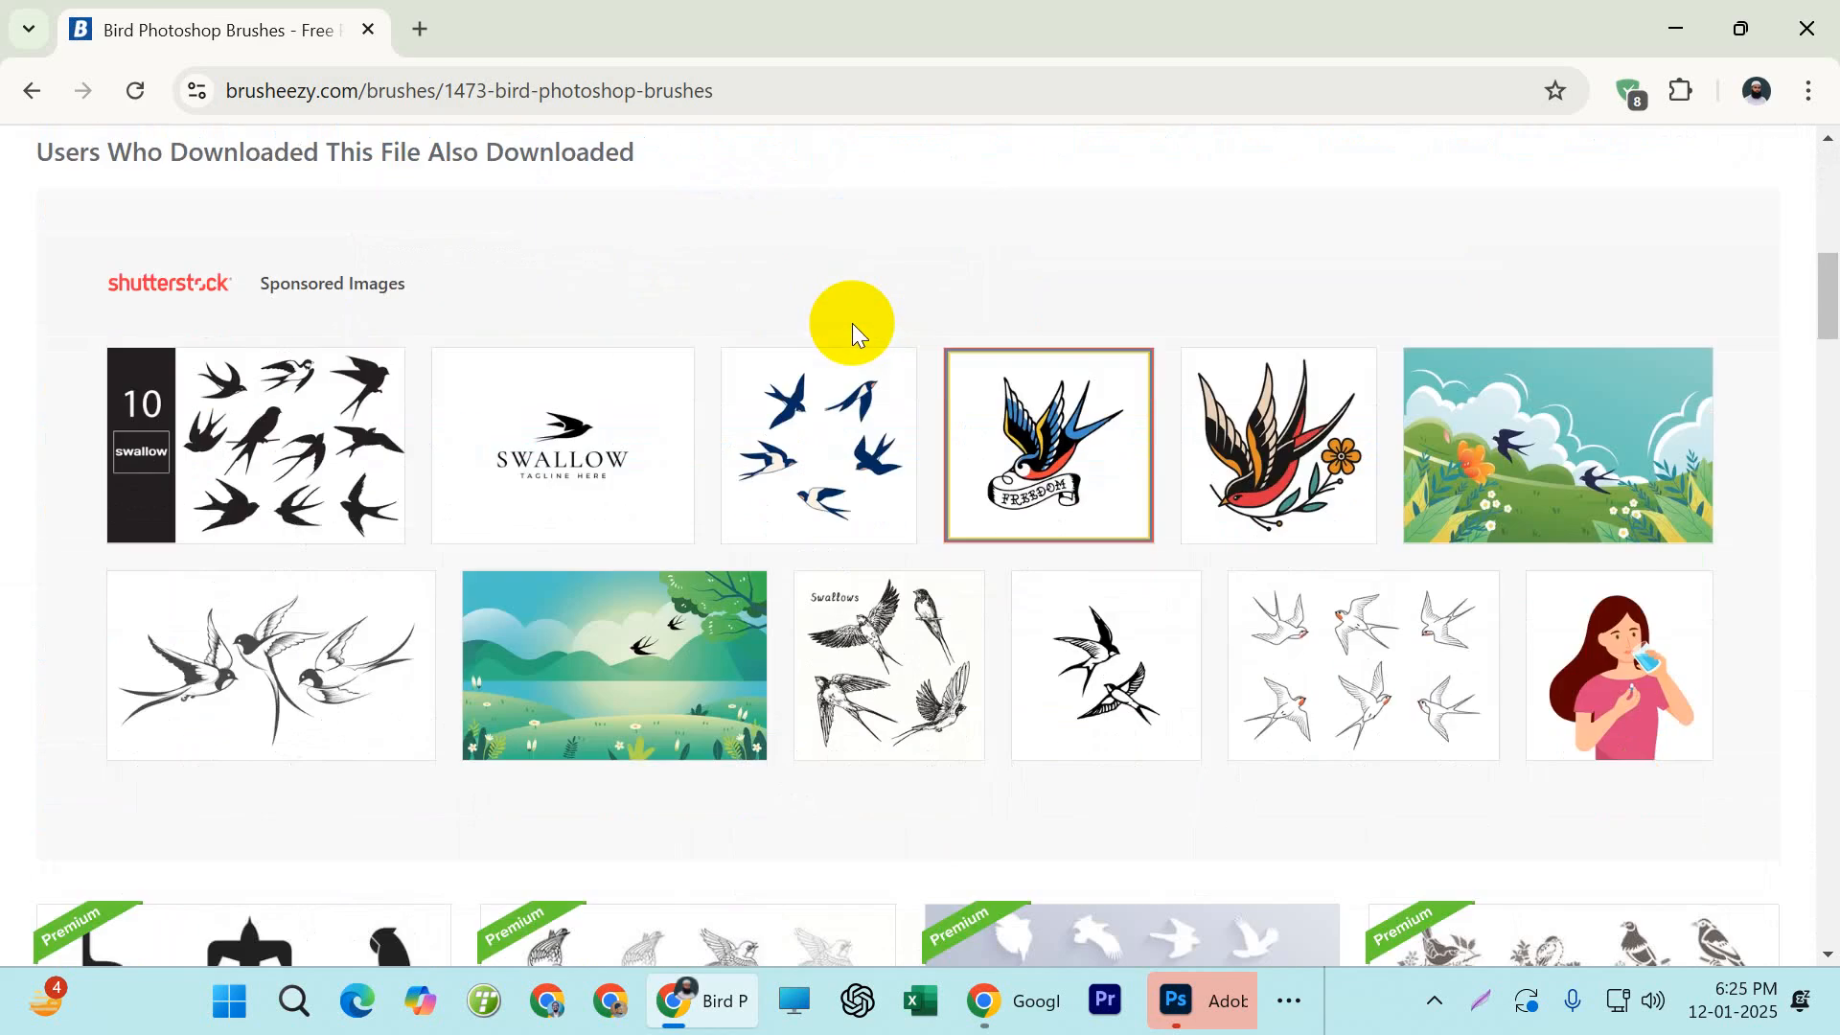
pyautogui.scroll(-5, 850, 328)
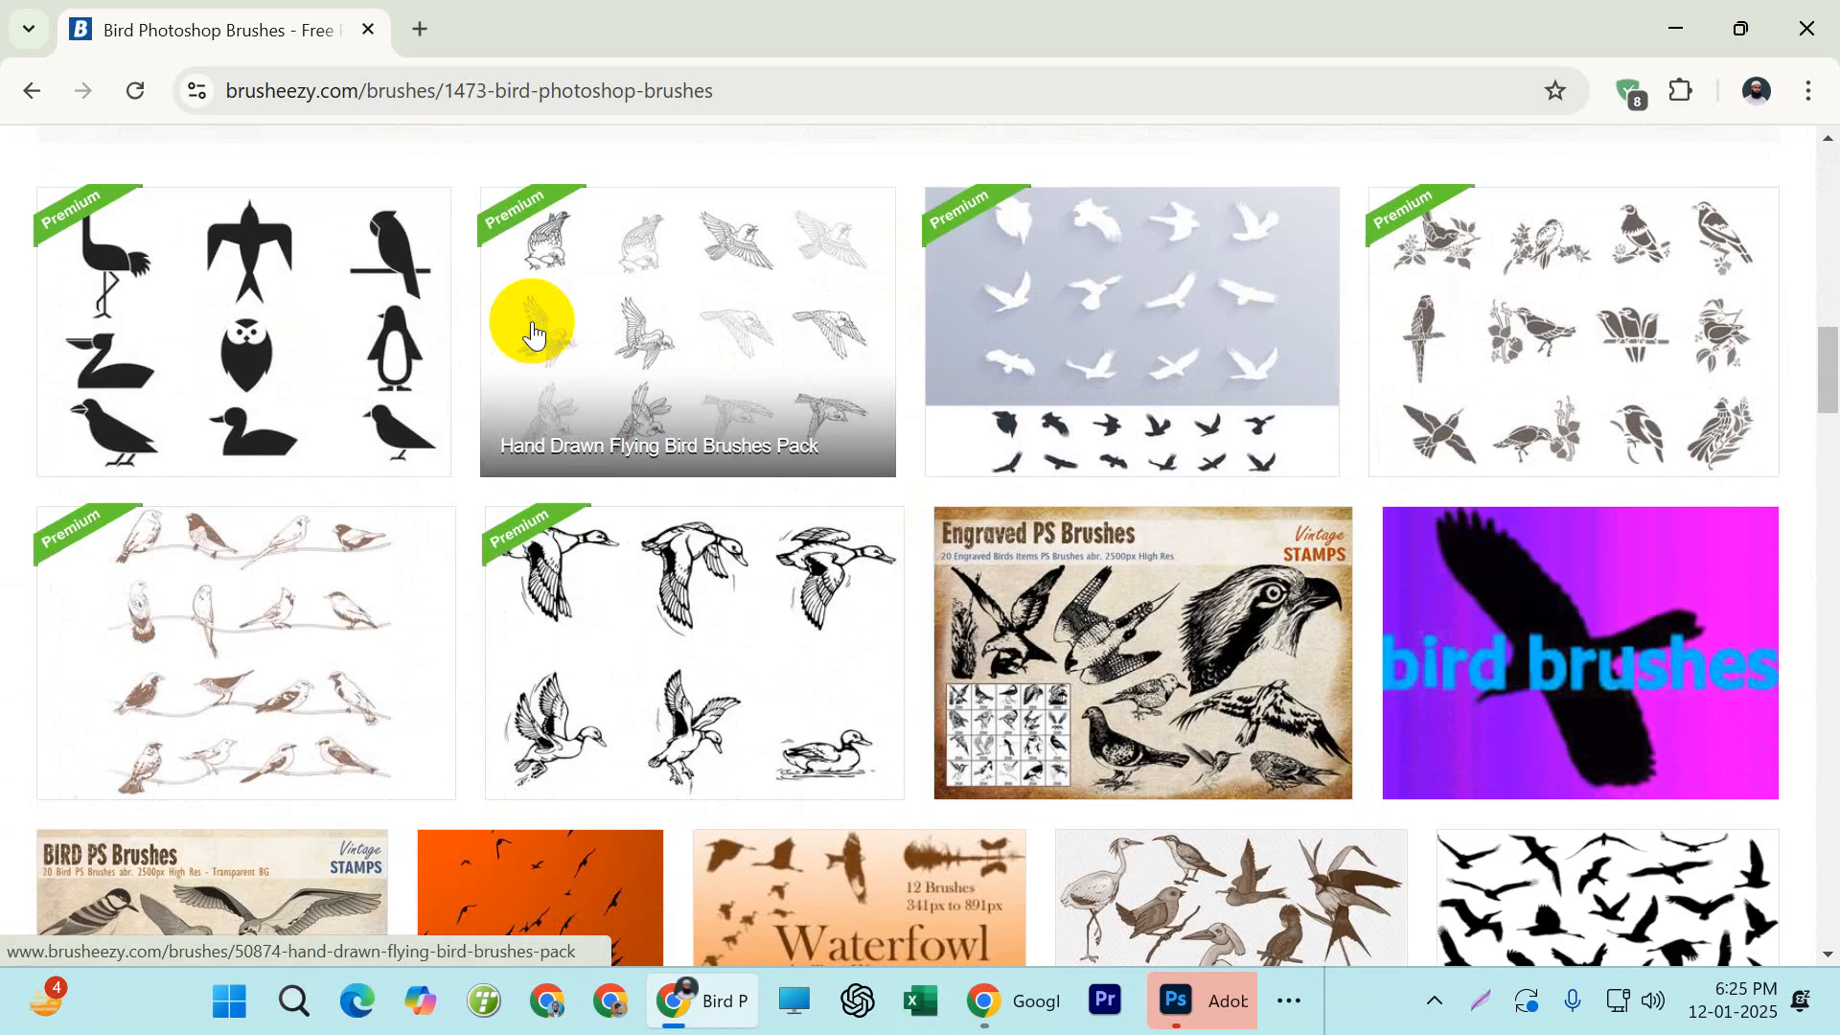
pyautogui.scroll(1, 575, 364)
pyautogui.scroll(-2, 732, 434)
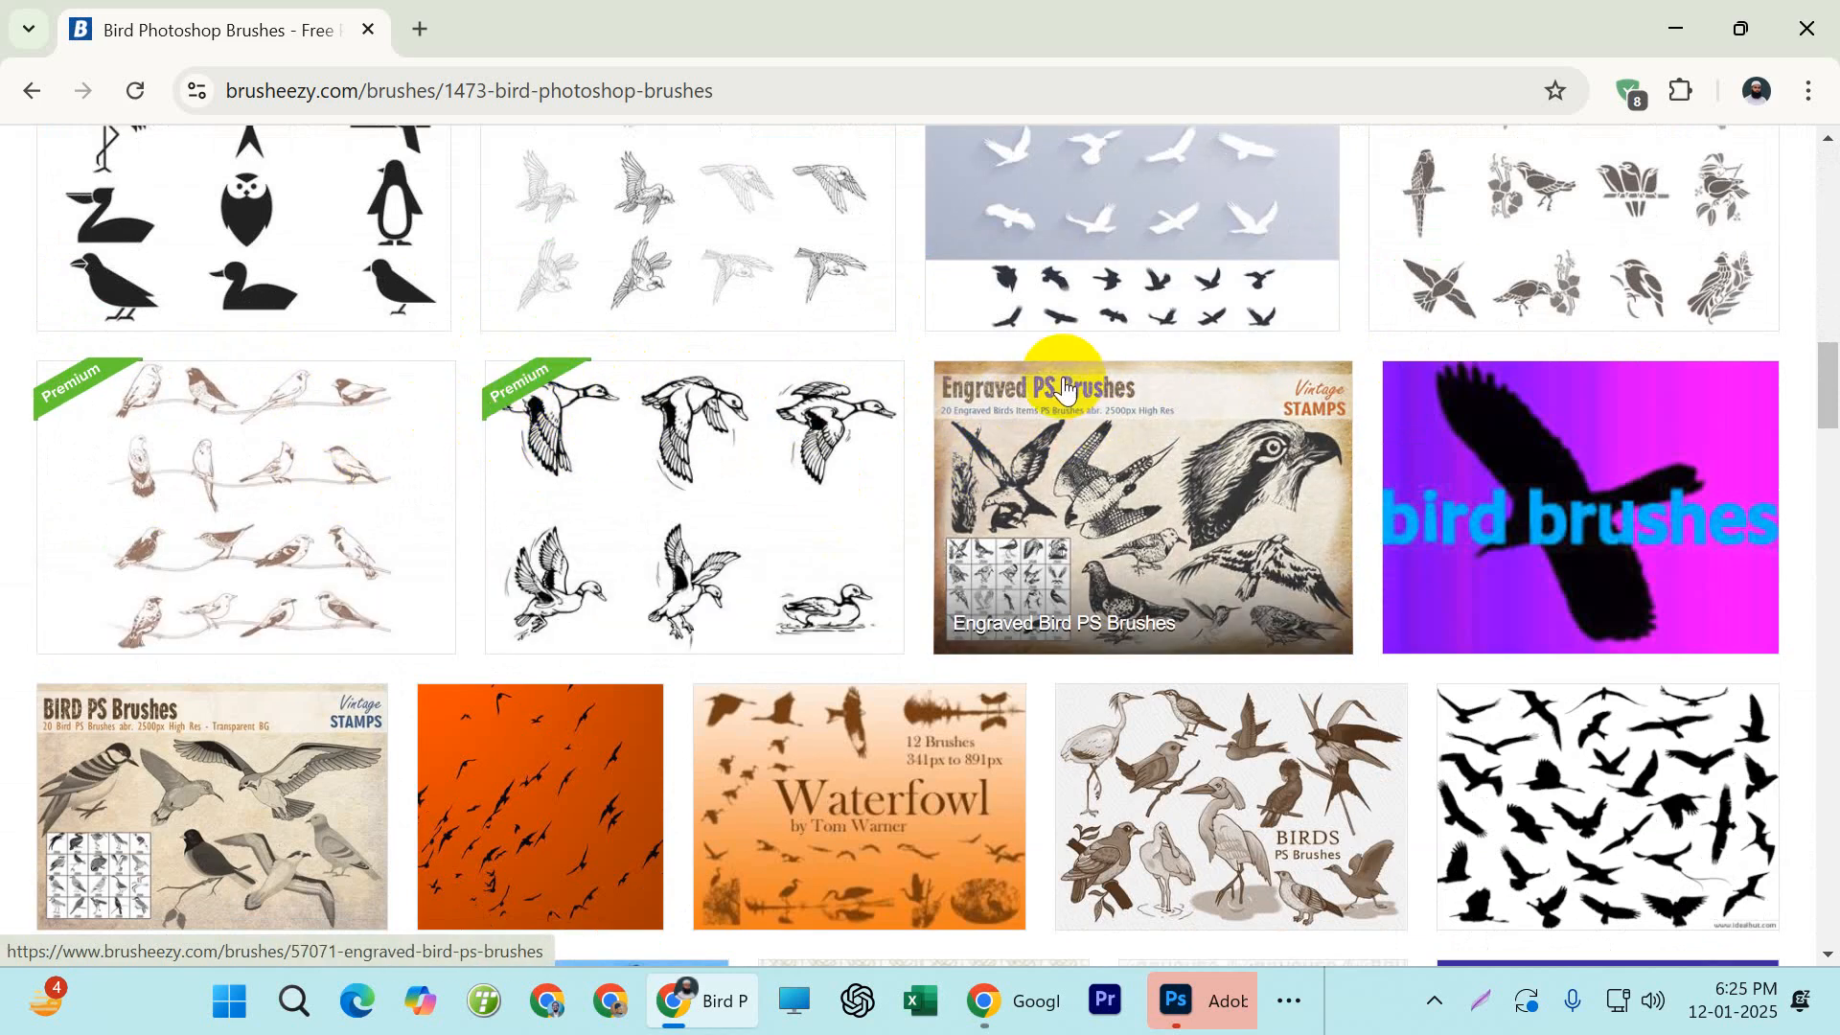
pyautogui.scroll(-6, 1095, 404)
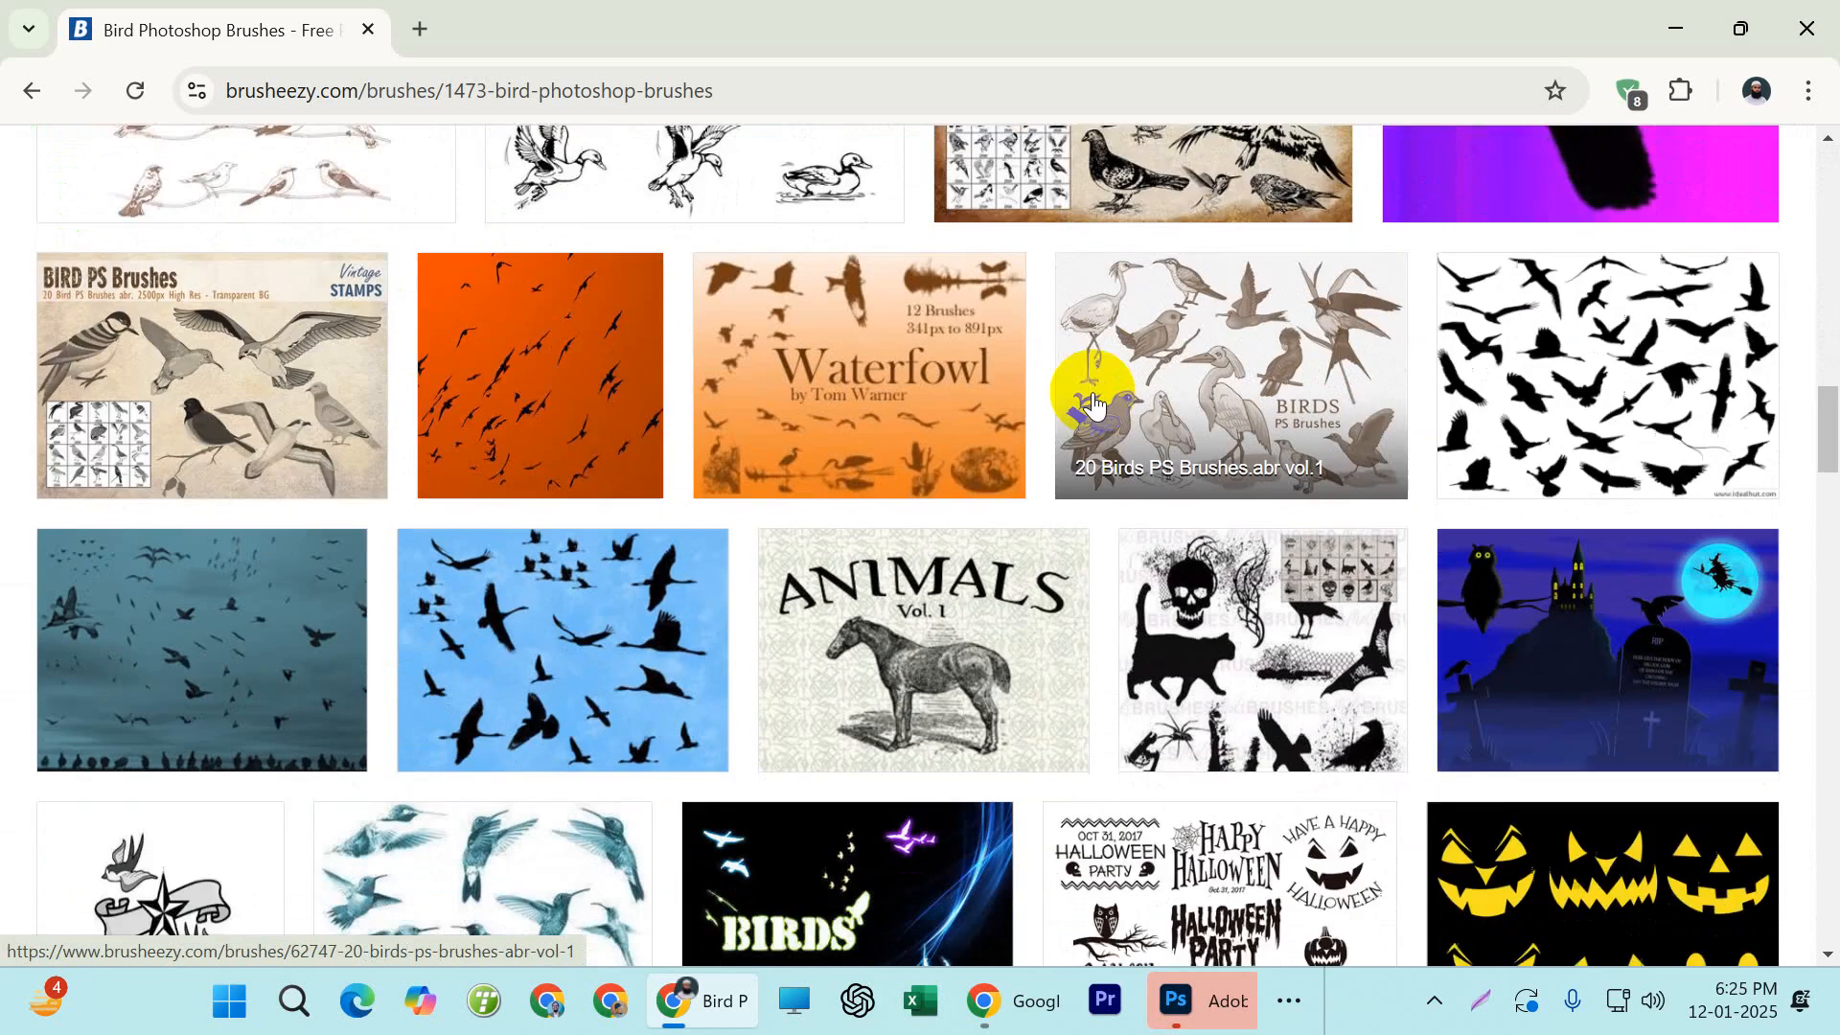
pyautogui.scroll(18, 875, 394)
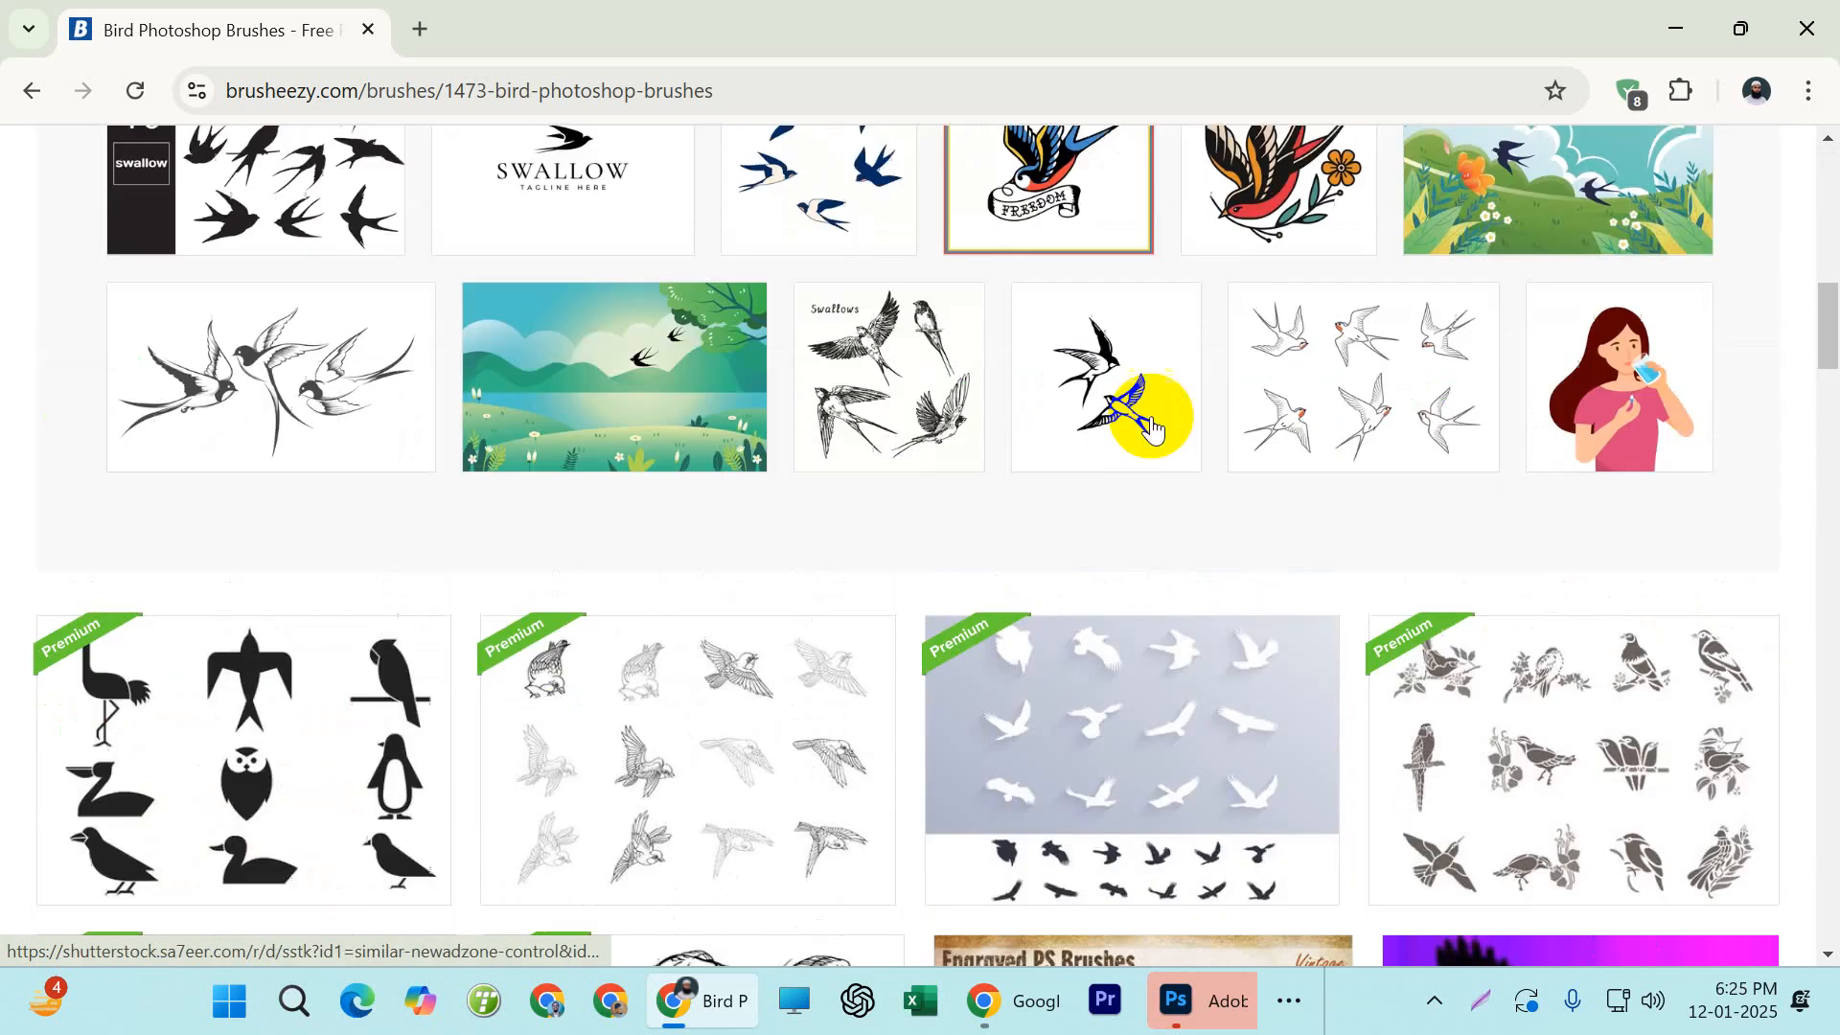
pyautogui.scroll(7, 829, 398)
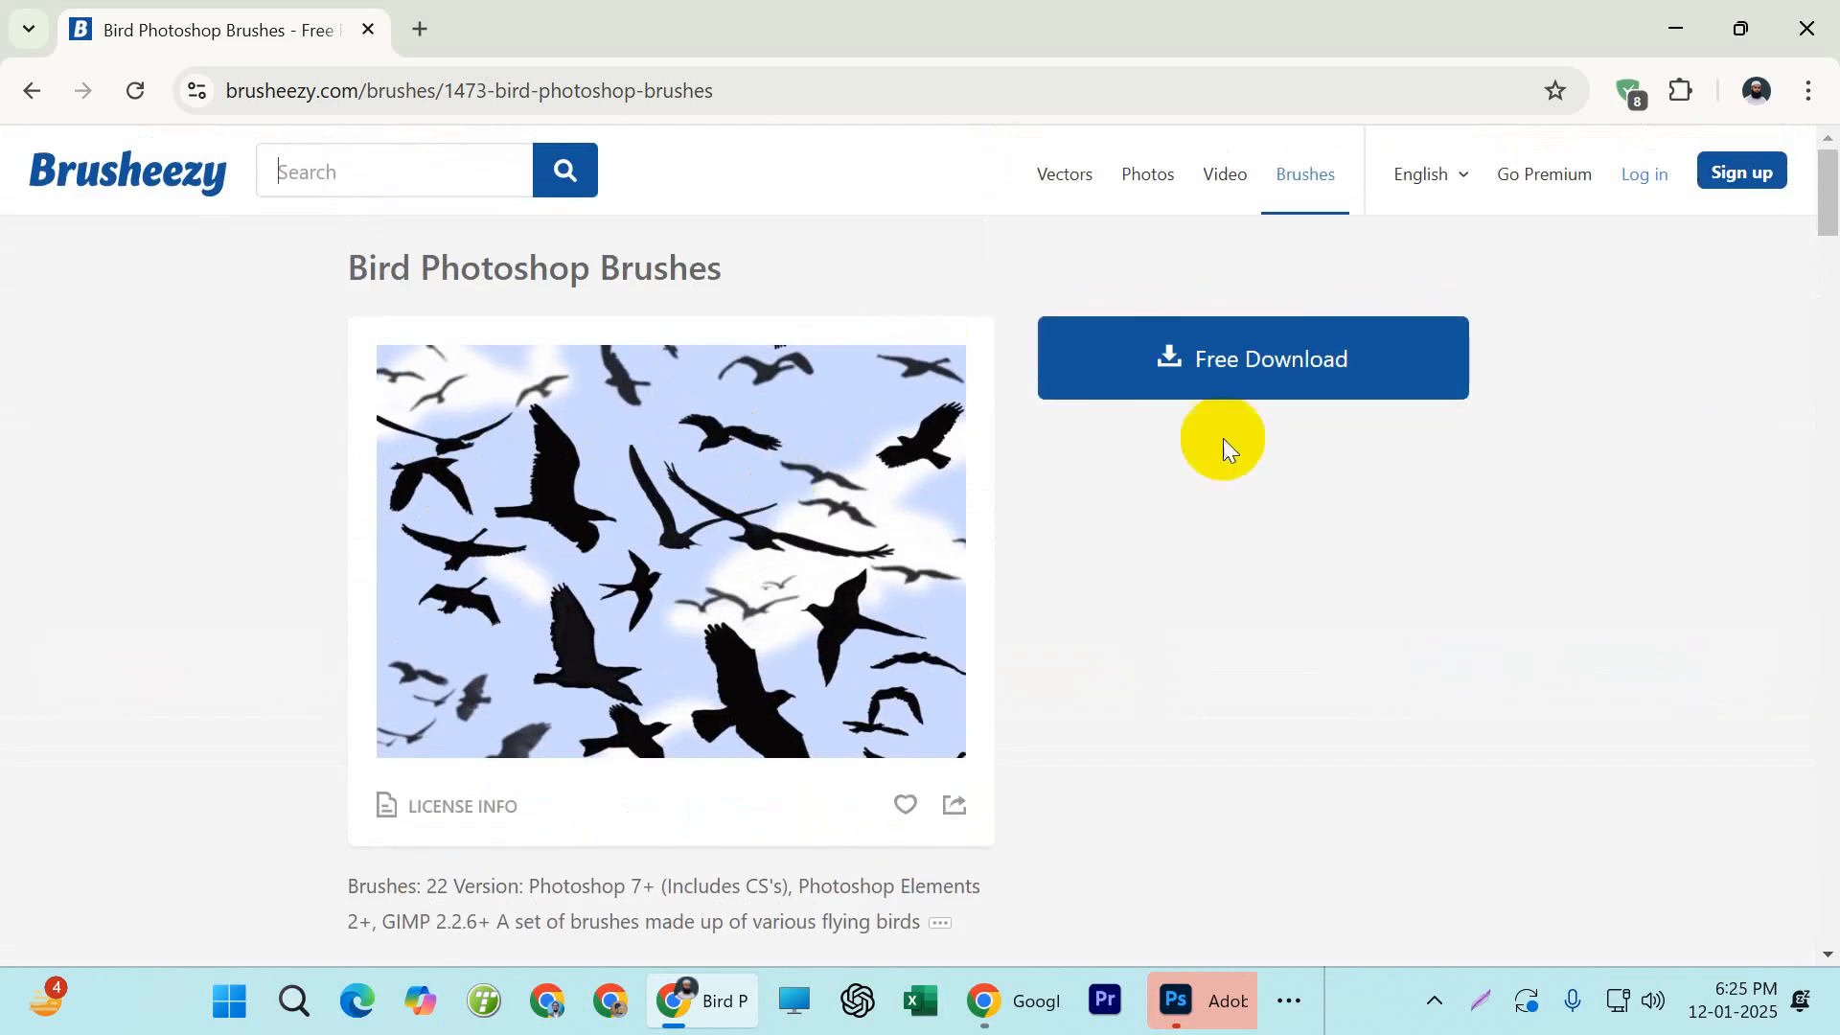
# Download the free Bird Photoshop Brushes pack, close the pop-up window, and show the downloaded zip file in its folder
pyautogui.click(1220, 372)
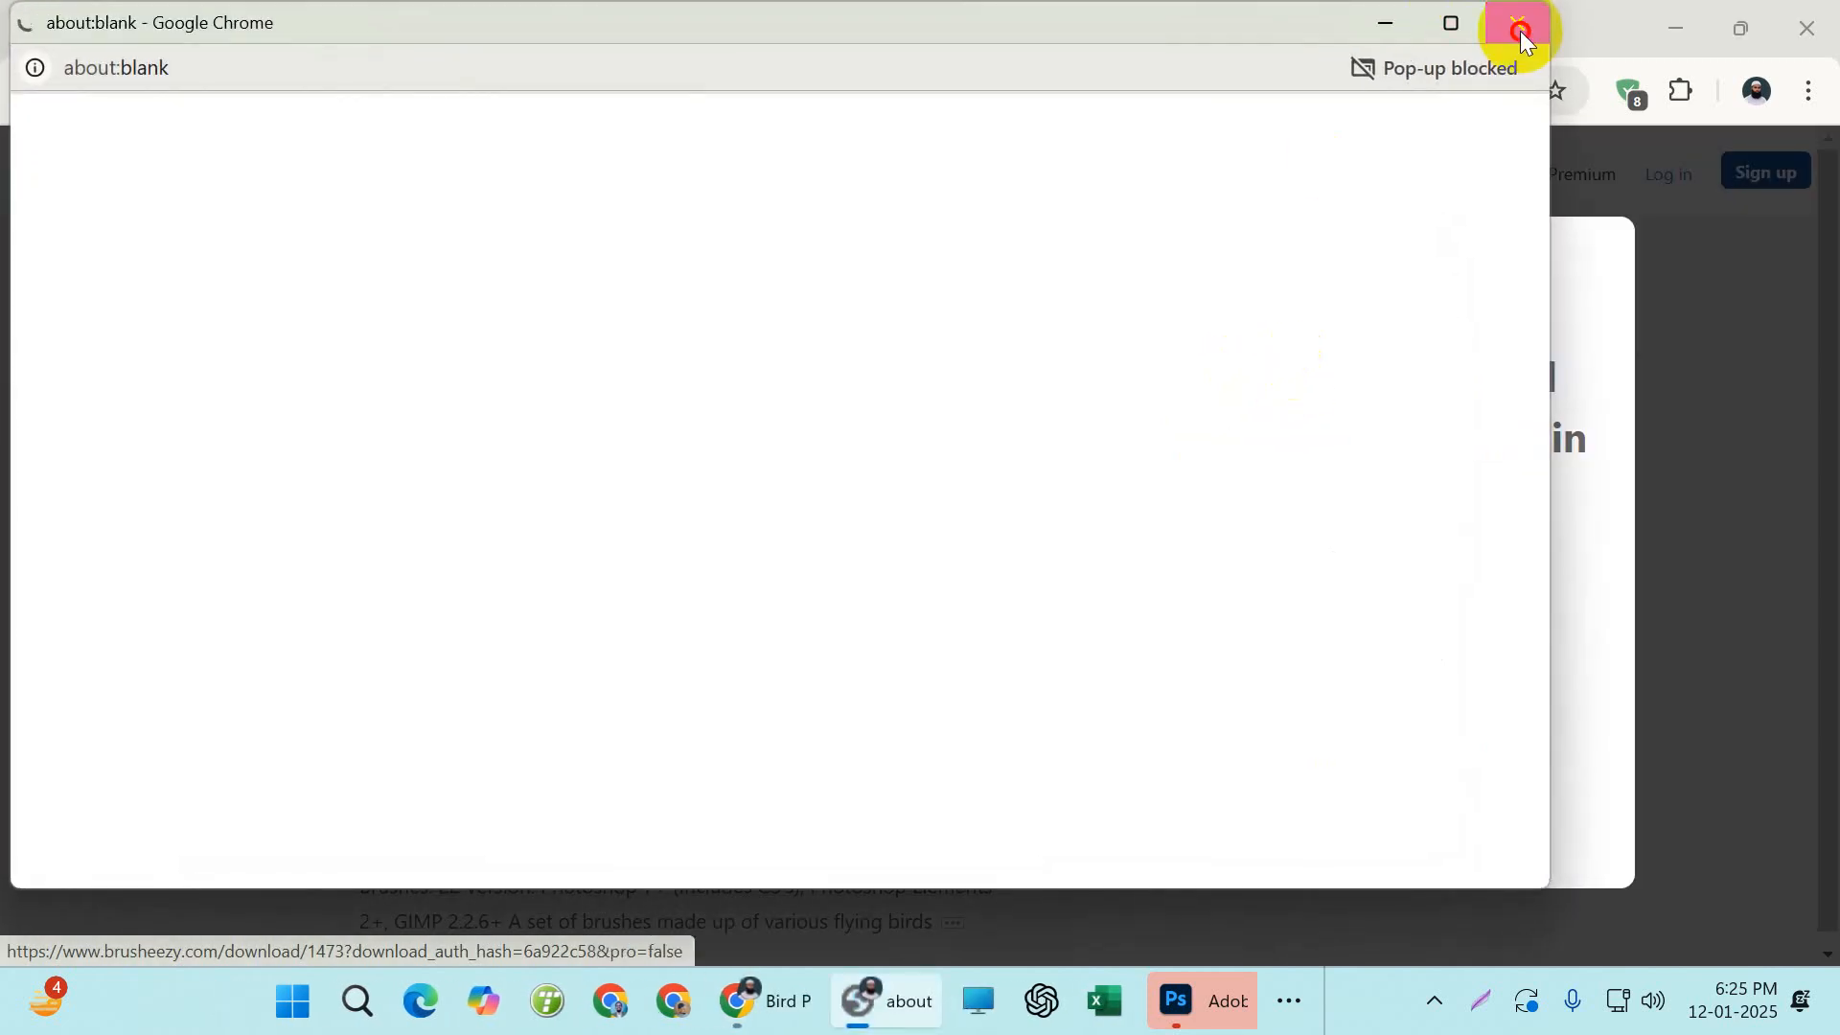
pyautogui.click(1518, 29)
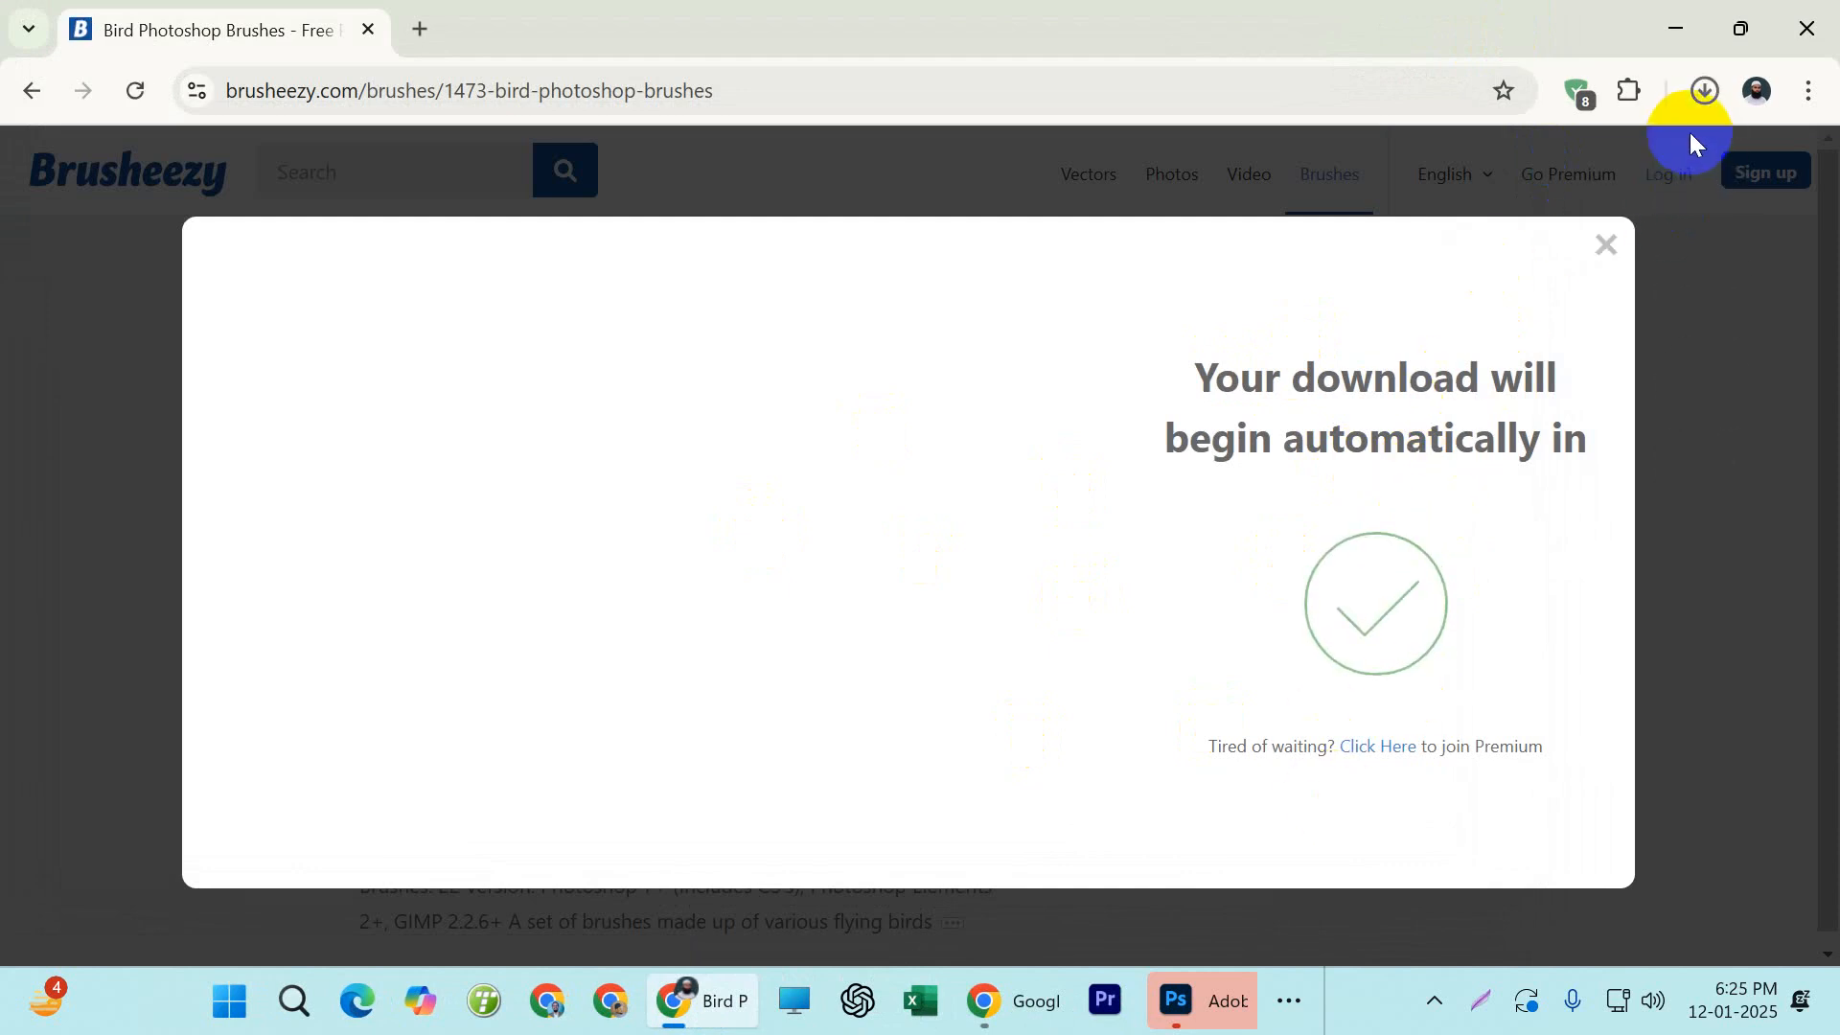
pyautogui.click(1702, 93)
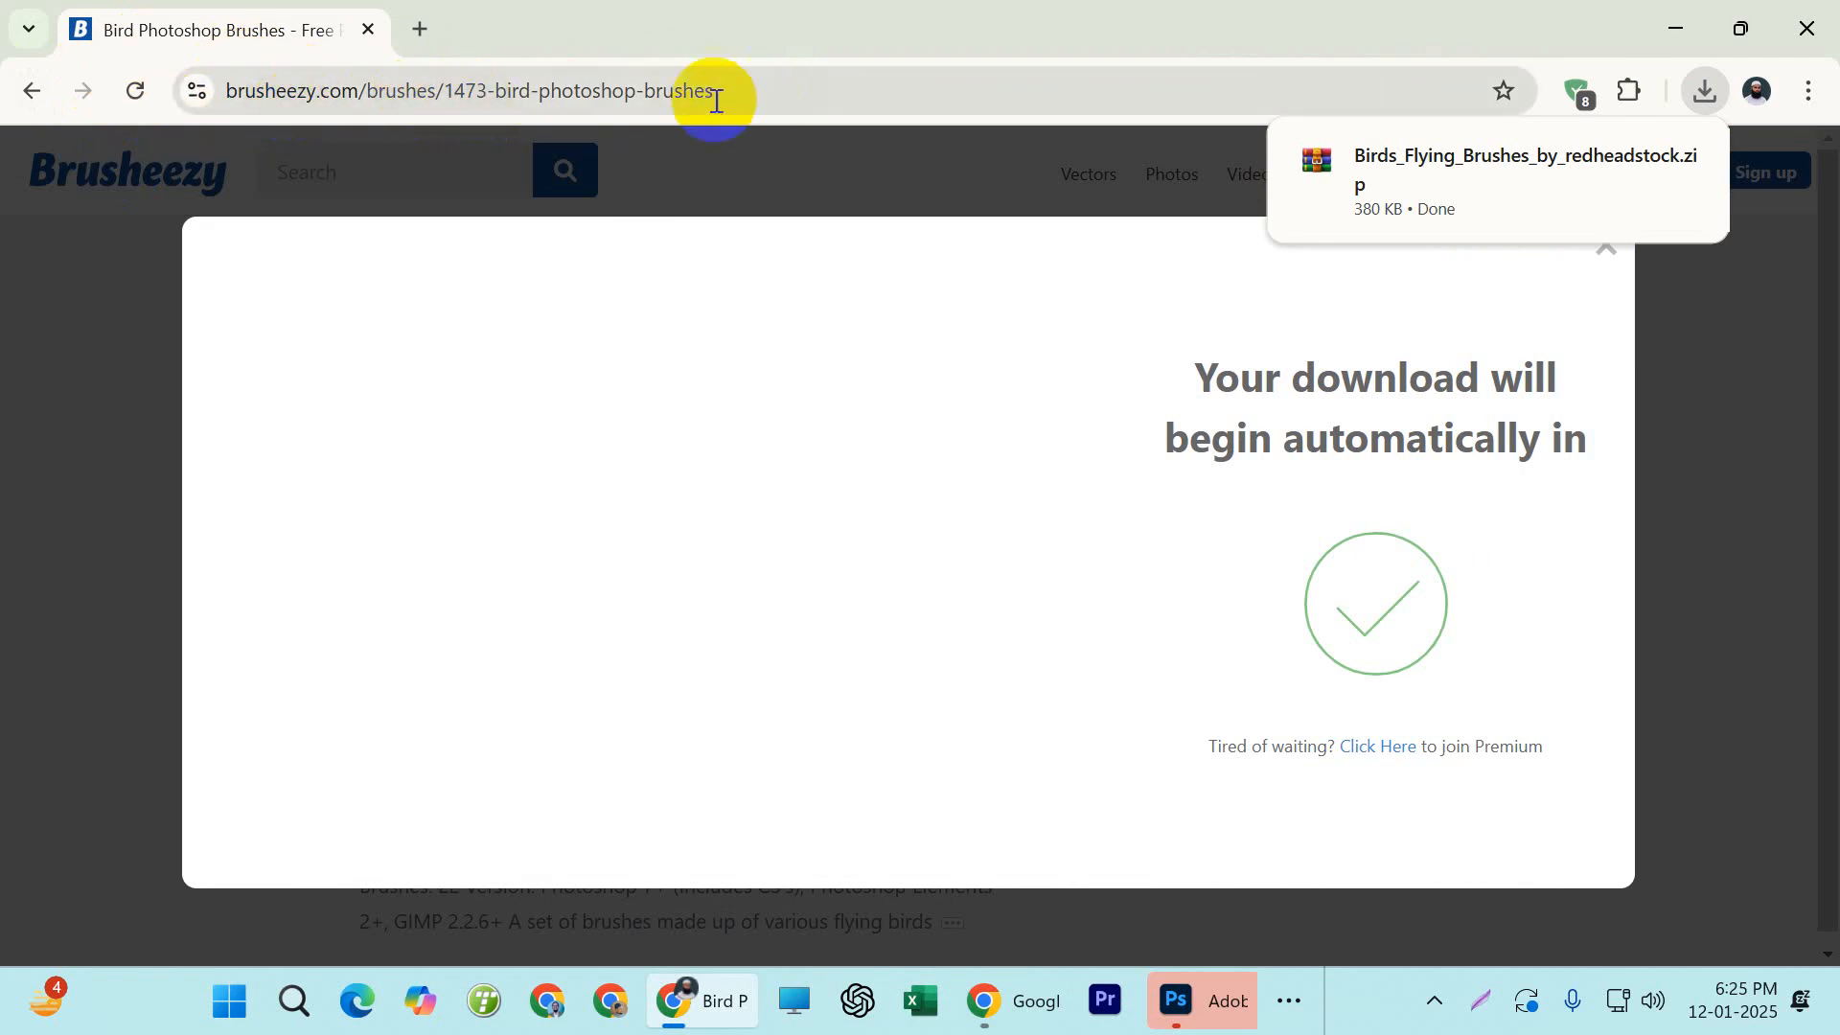
pyautogui.moveTo(1285, 163)
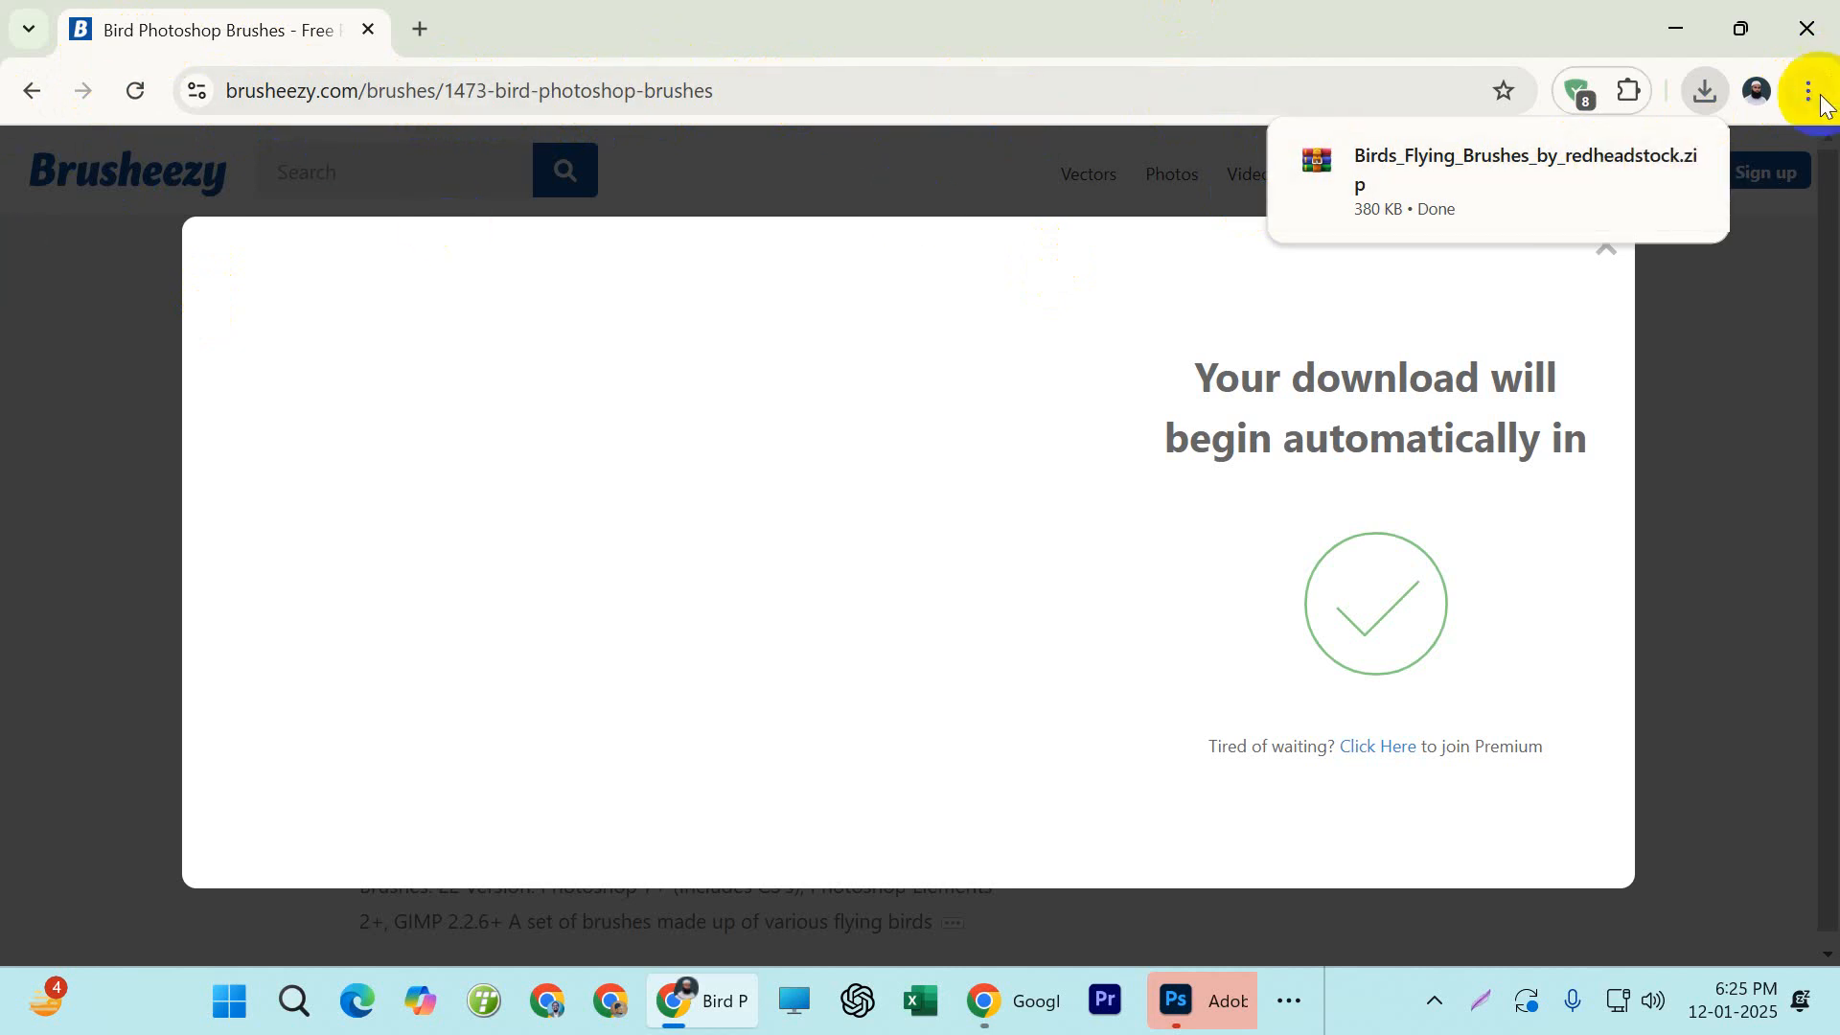
pyautogui.moveTo(1617, 163)
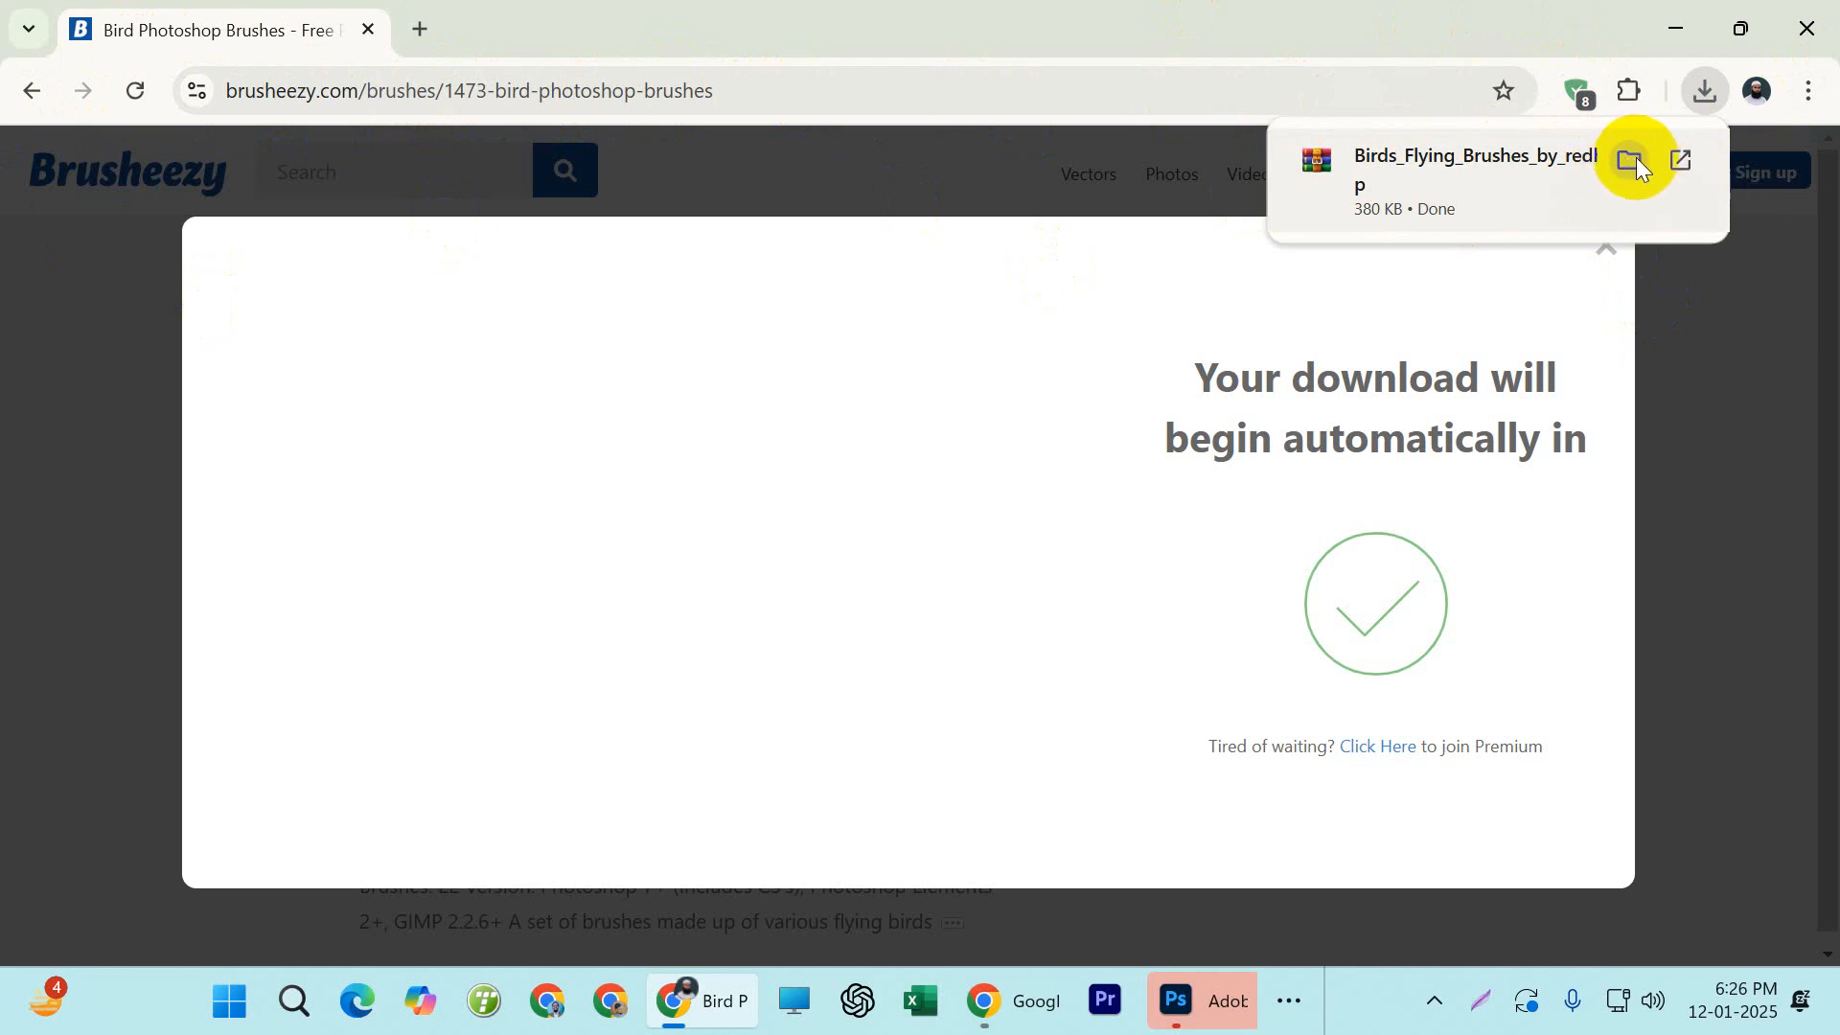
pyautogui.click(1632, 160)
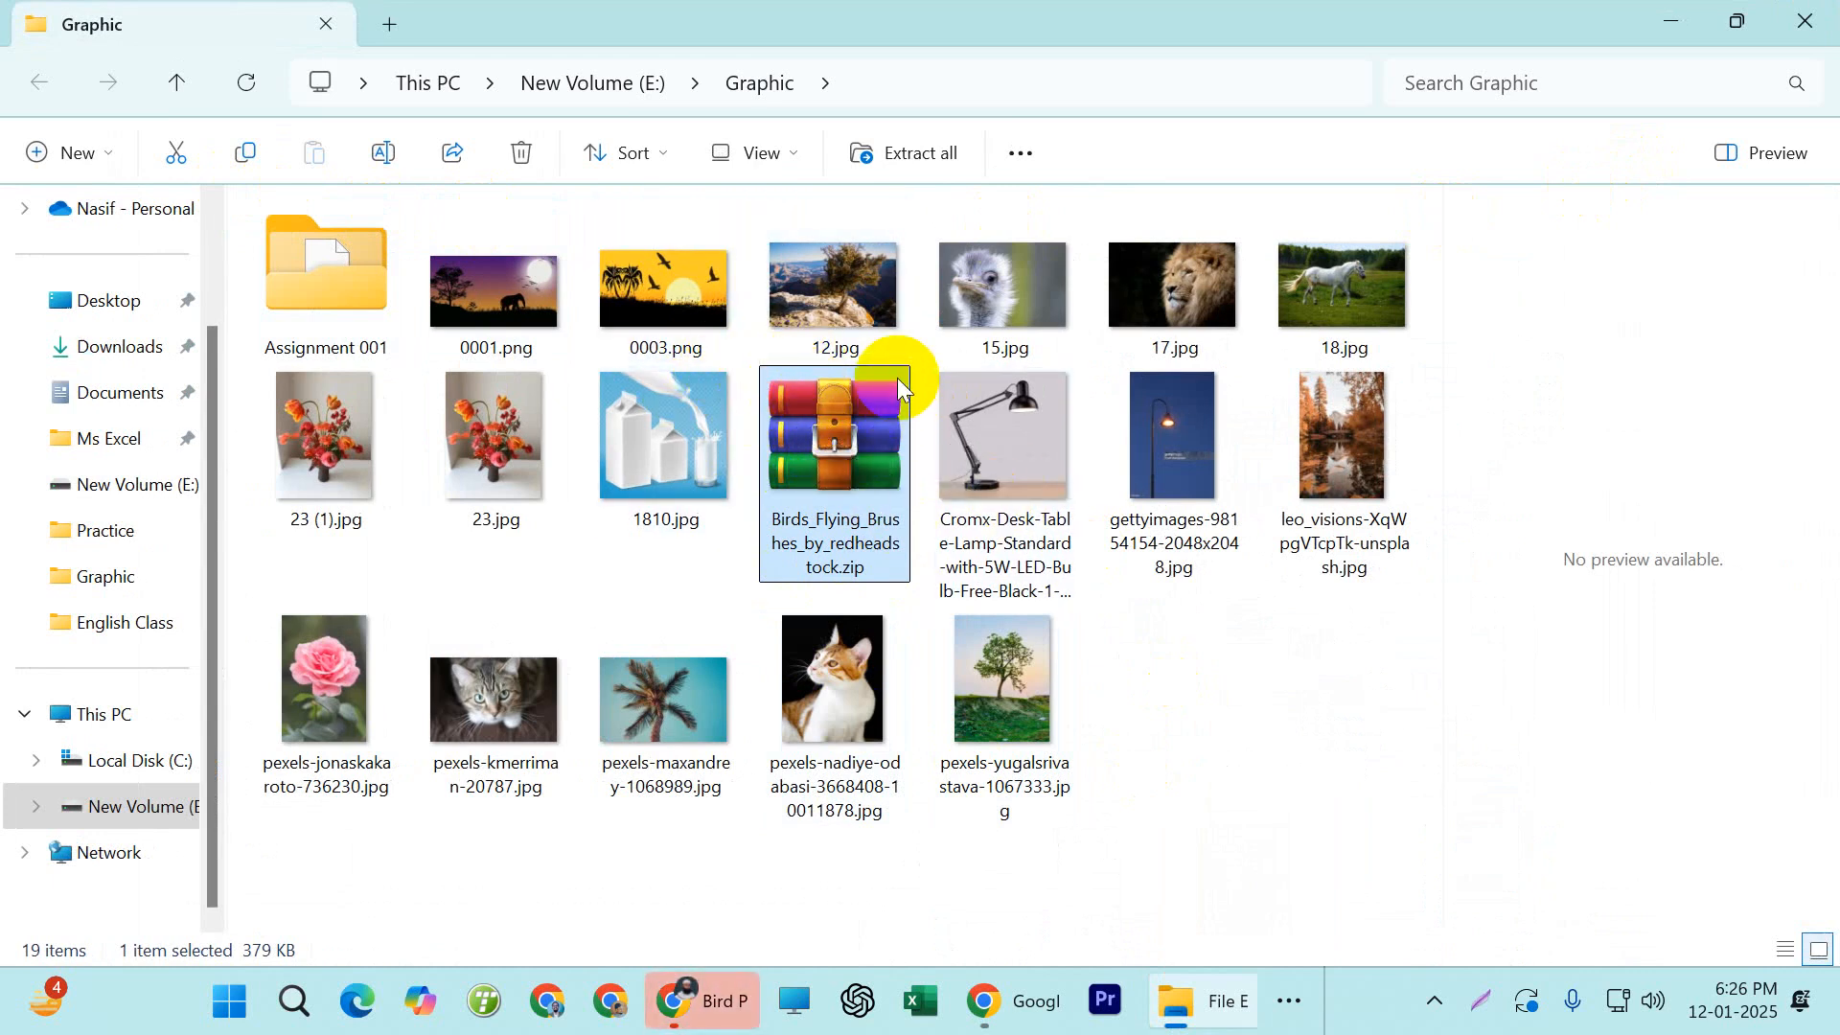
# Try to open SS-birds-flying.abr directly from the Birds_Flying_Brushes_by_redheadstock.zip archive, then dismiss the app chooser and close the archive
pyautogui.doubleClick(807, 423)
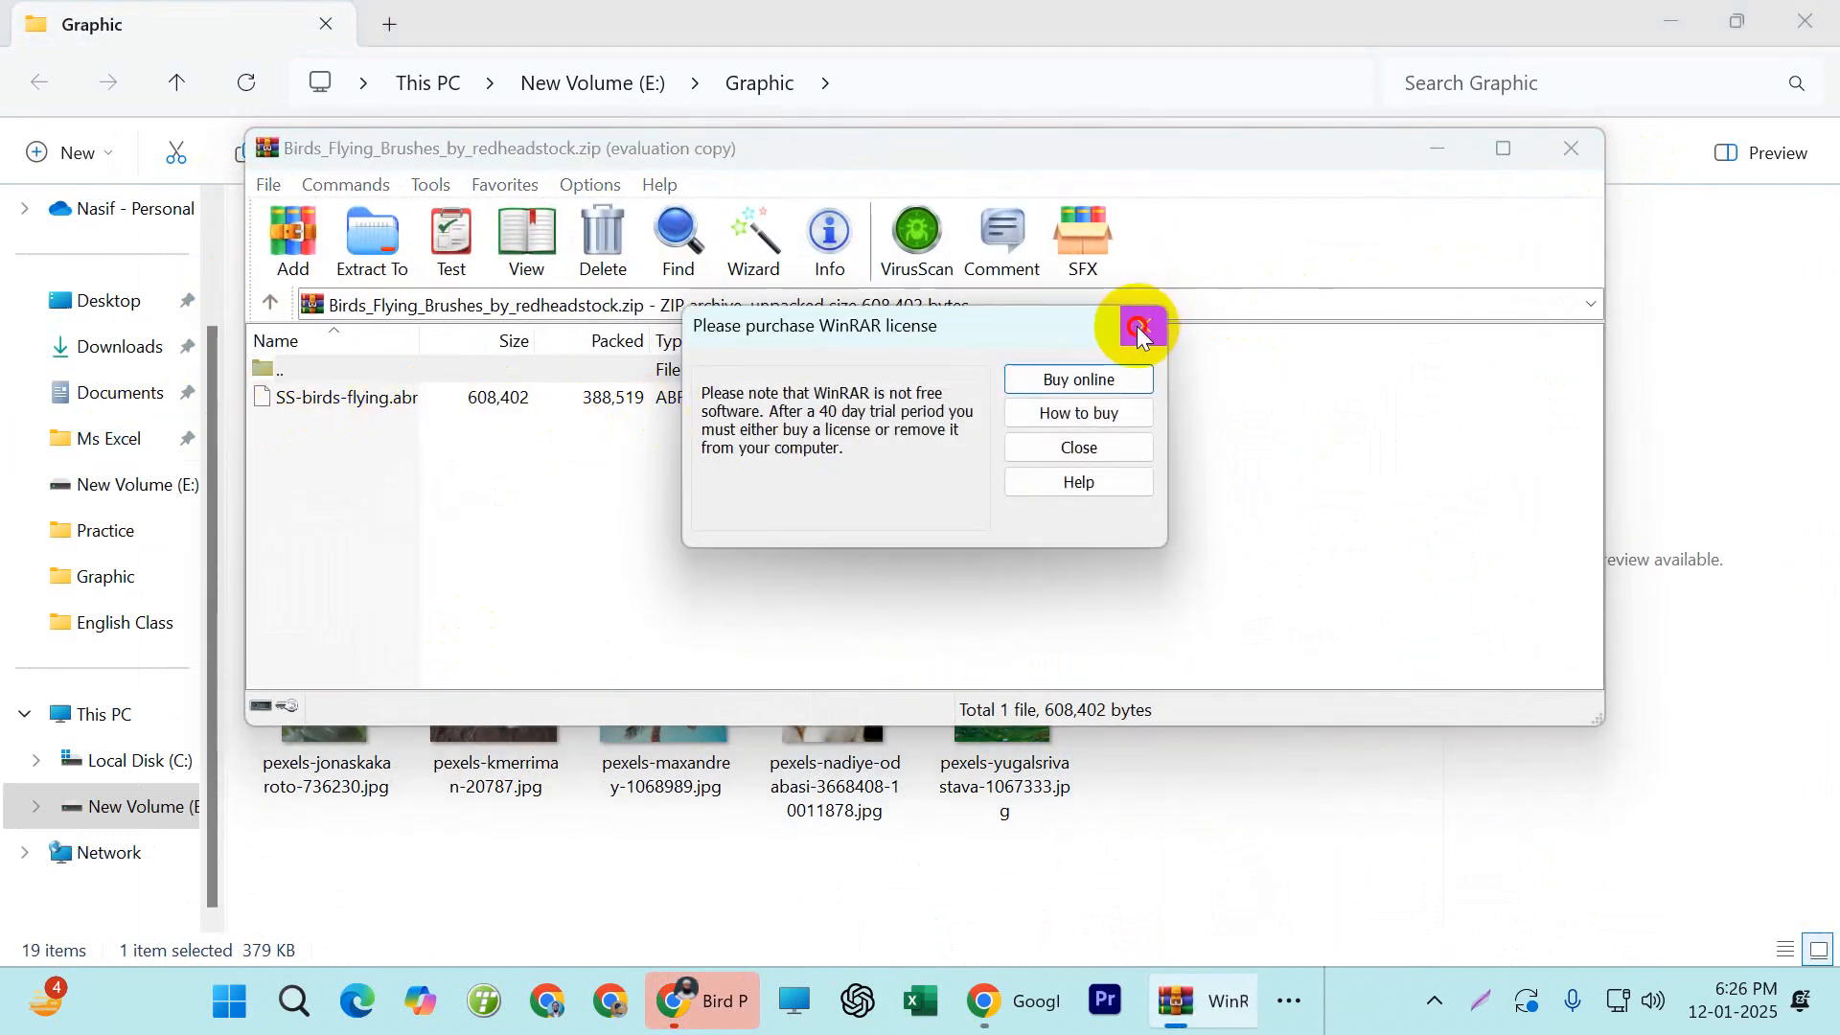
pyautogui.click(1144, 320)
pyautogui.click(324, 409)
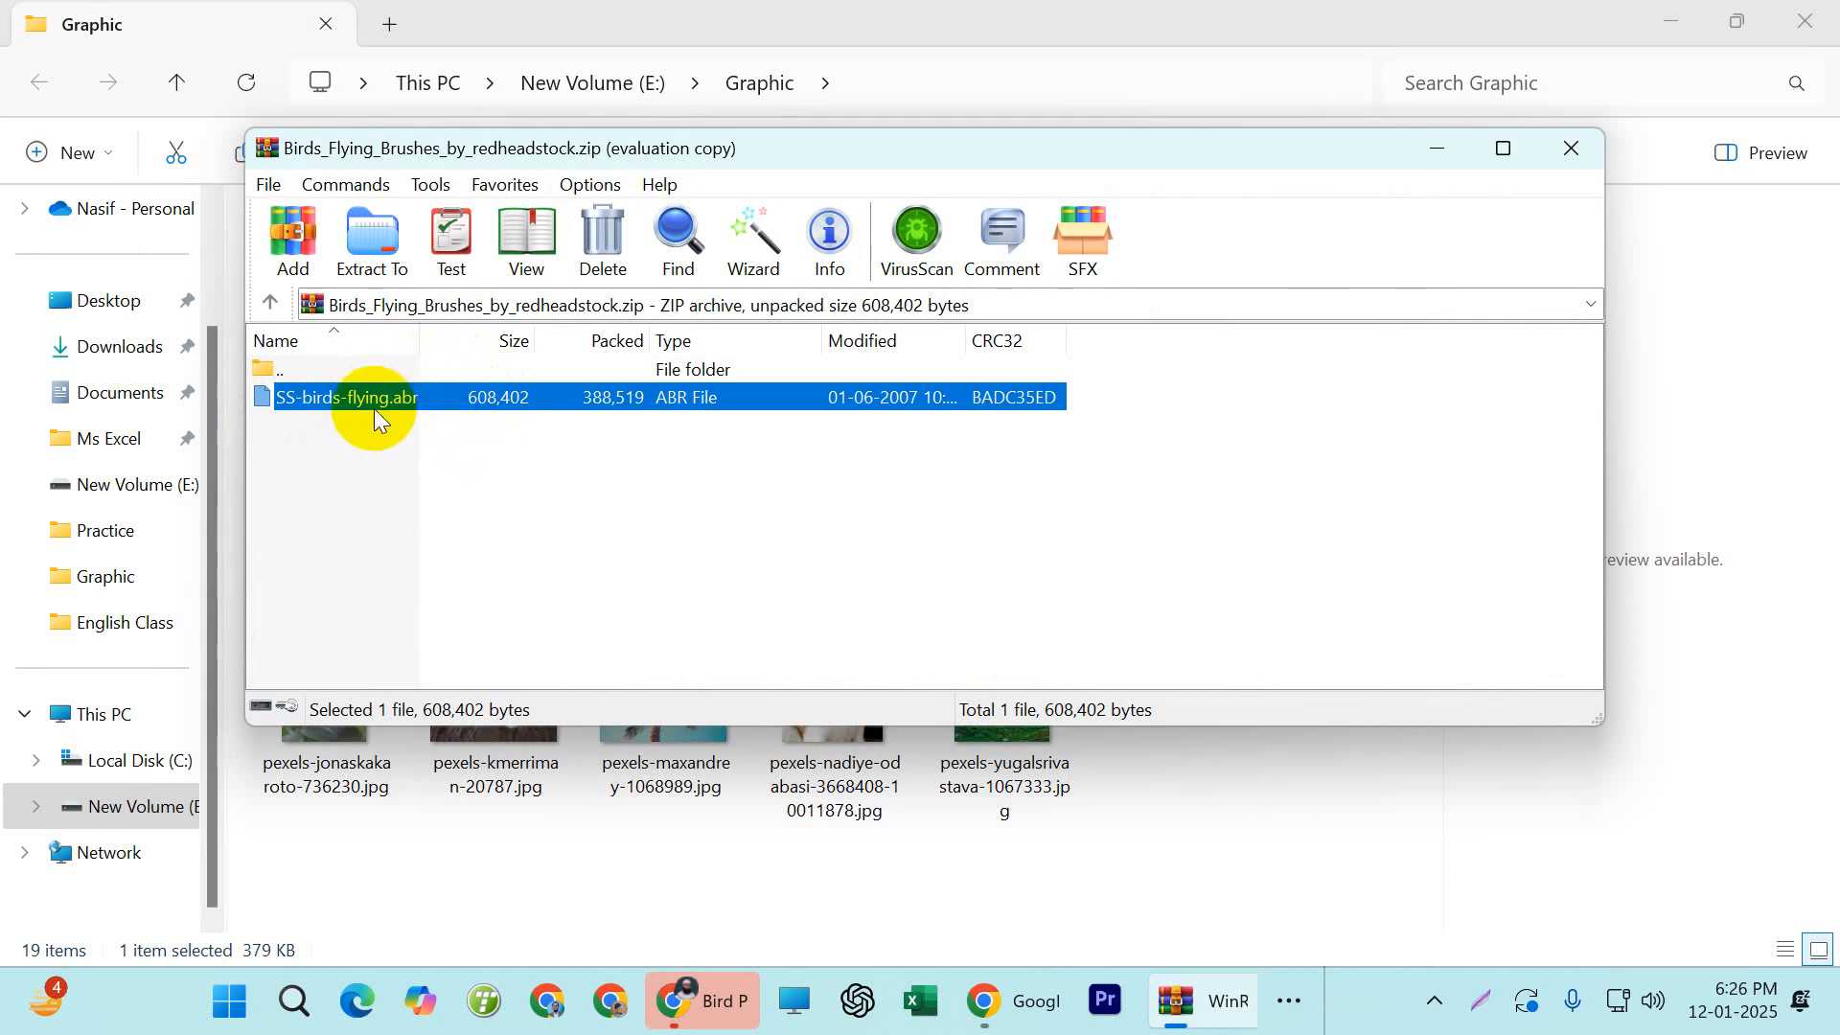
pyautogui.doubleClick(346, 399)
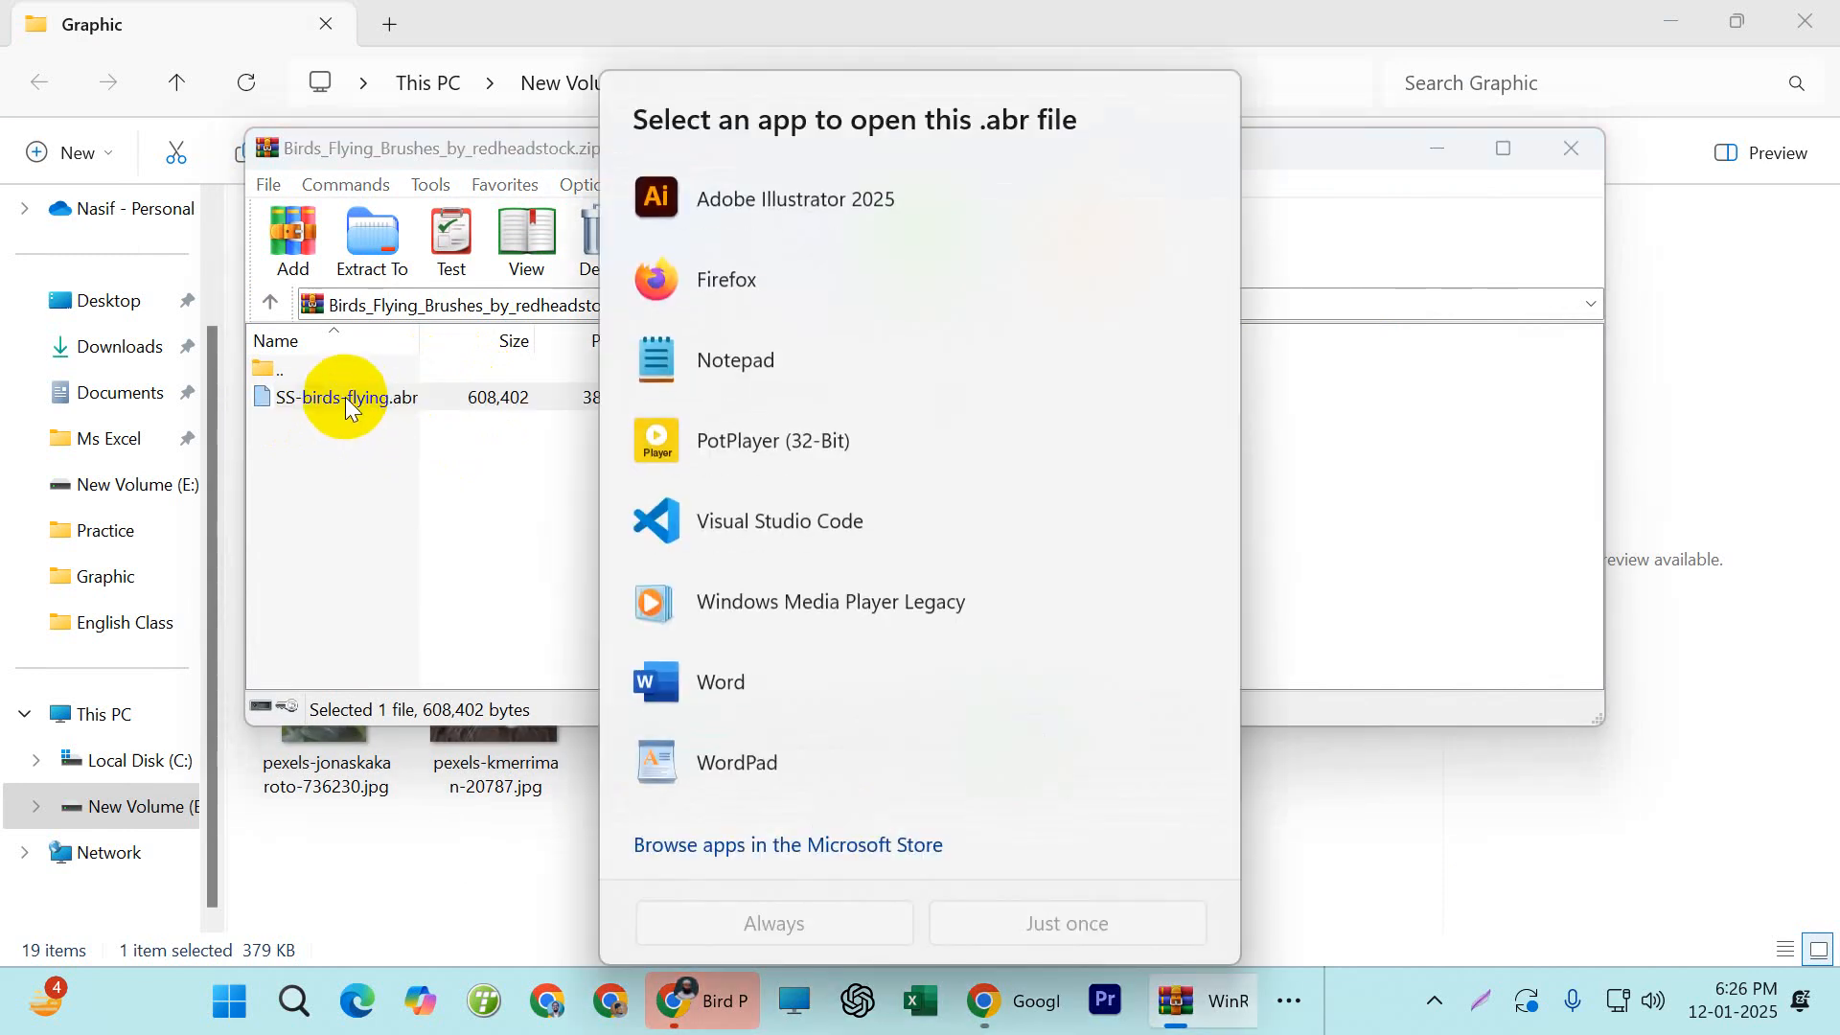
pyautogui.scroll(-1, 854, 507)
pyautogui.scroll(1, 847, 531)
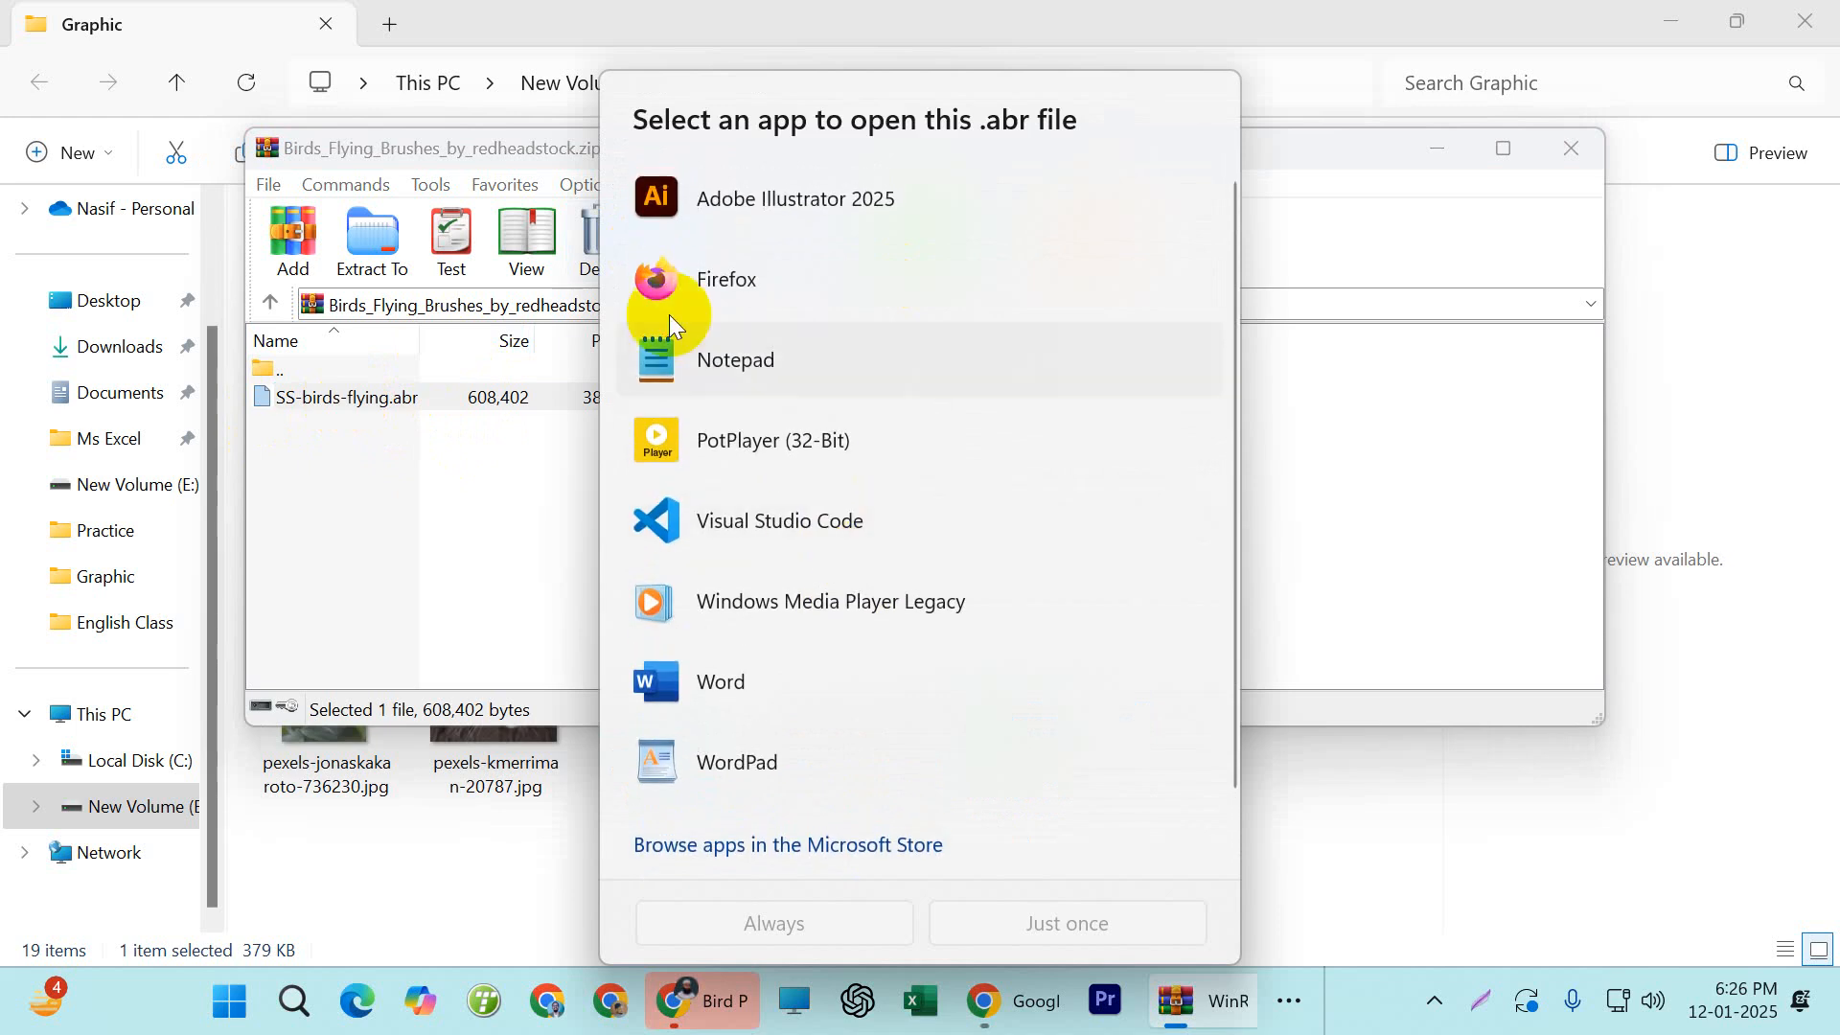
pyautogui.click(487, 527)
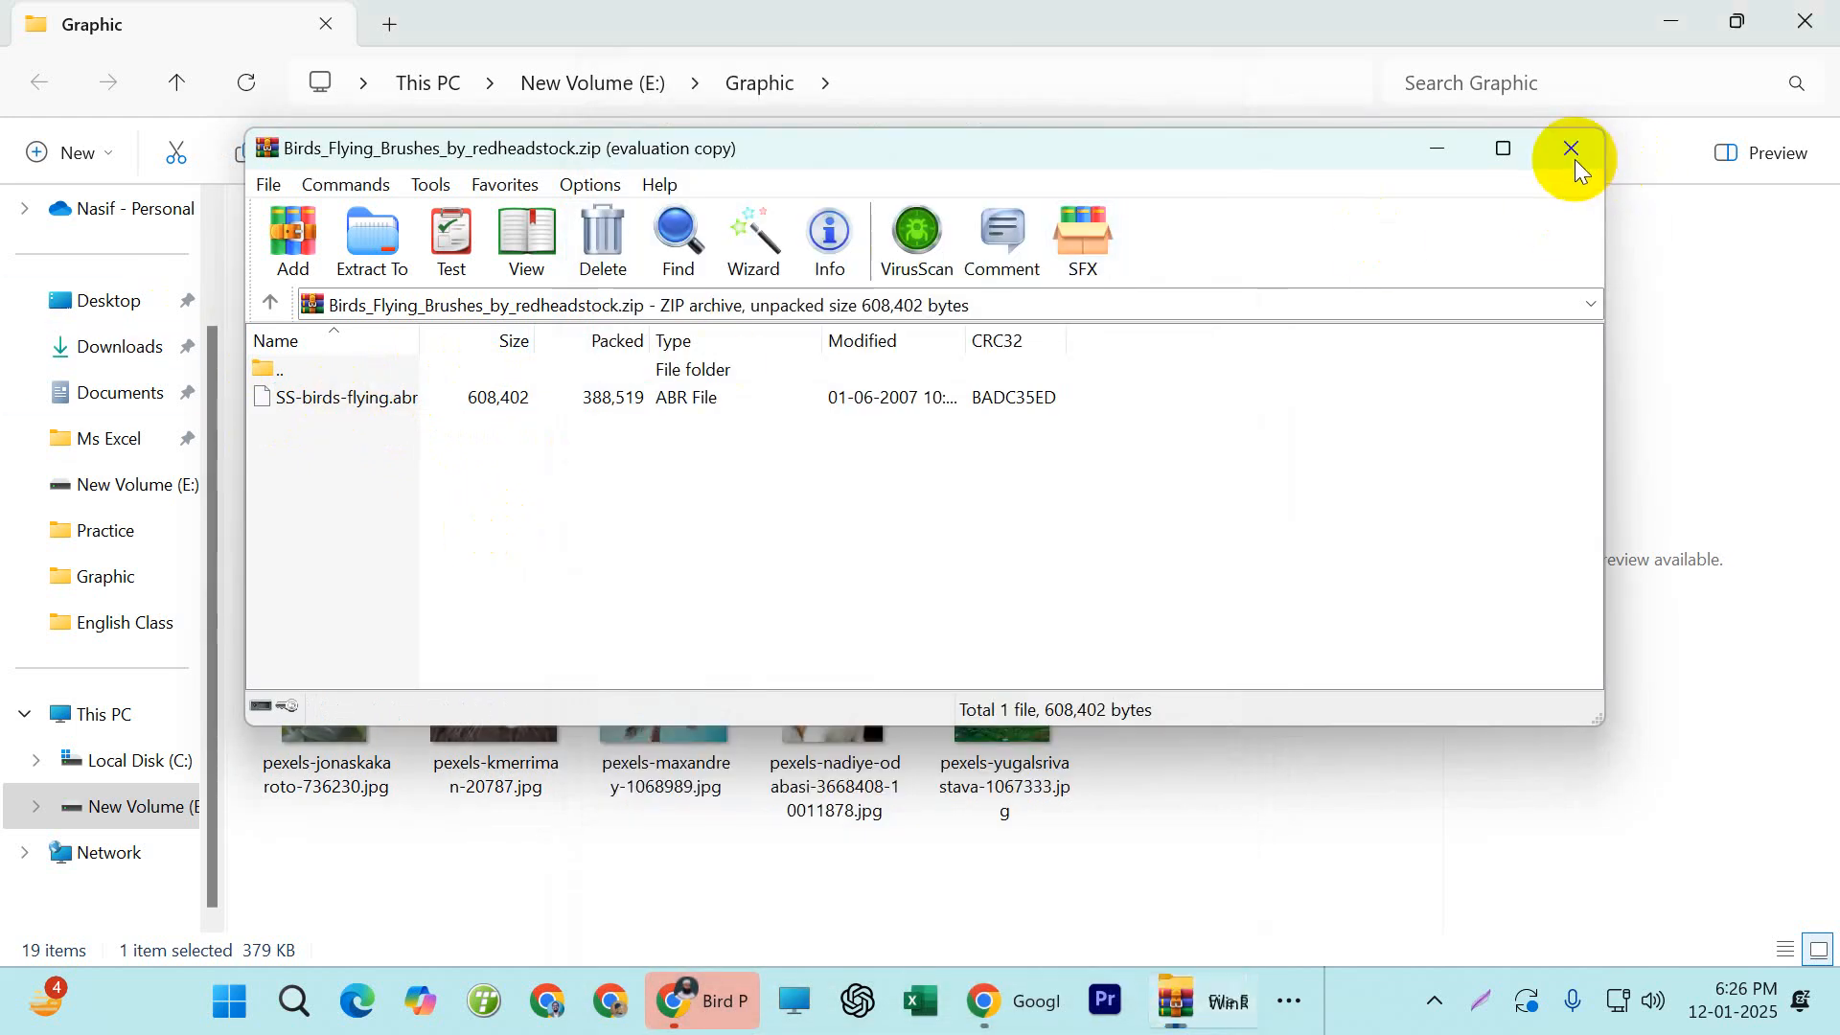
pyautogui.click(1573, 154)
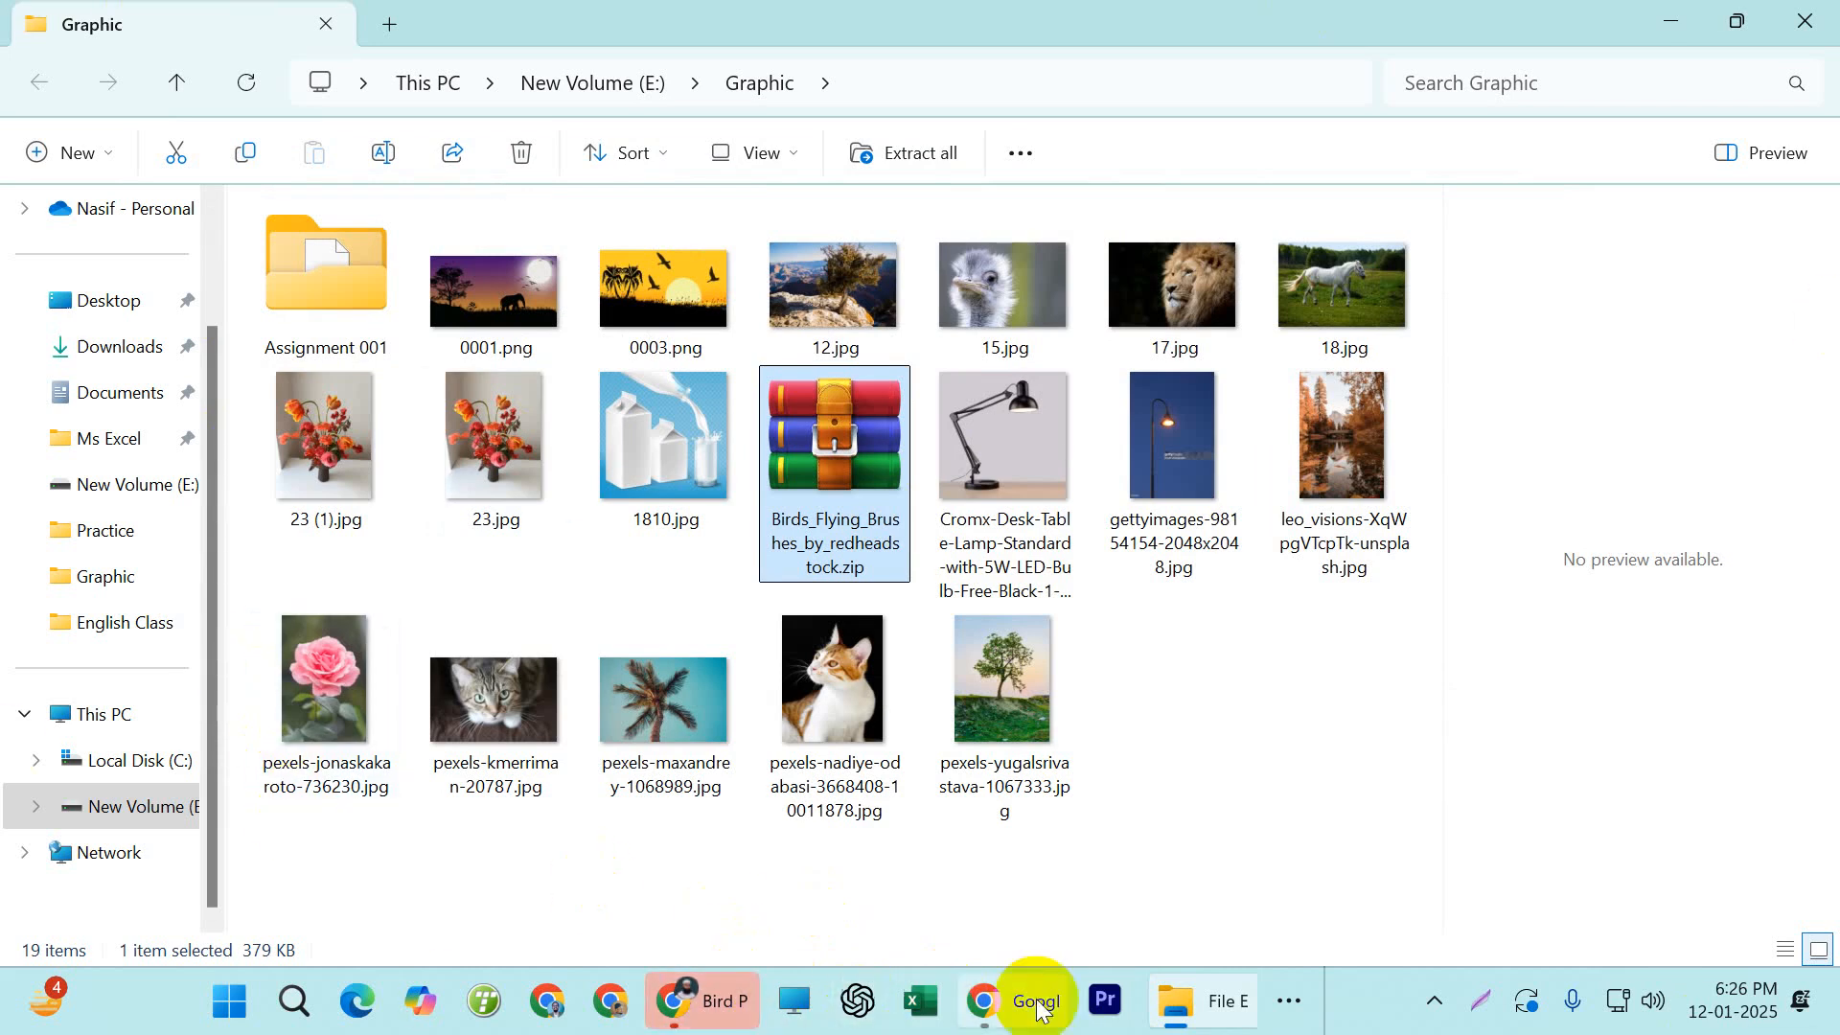
pyautogui.click(1284, 1006)
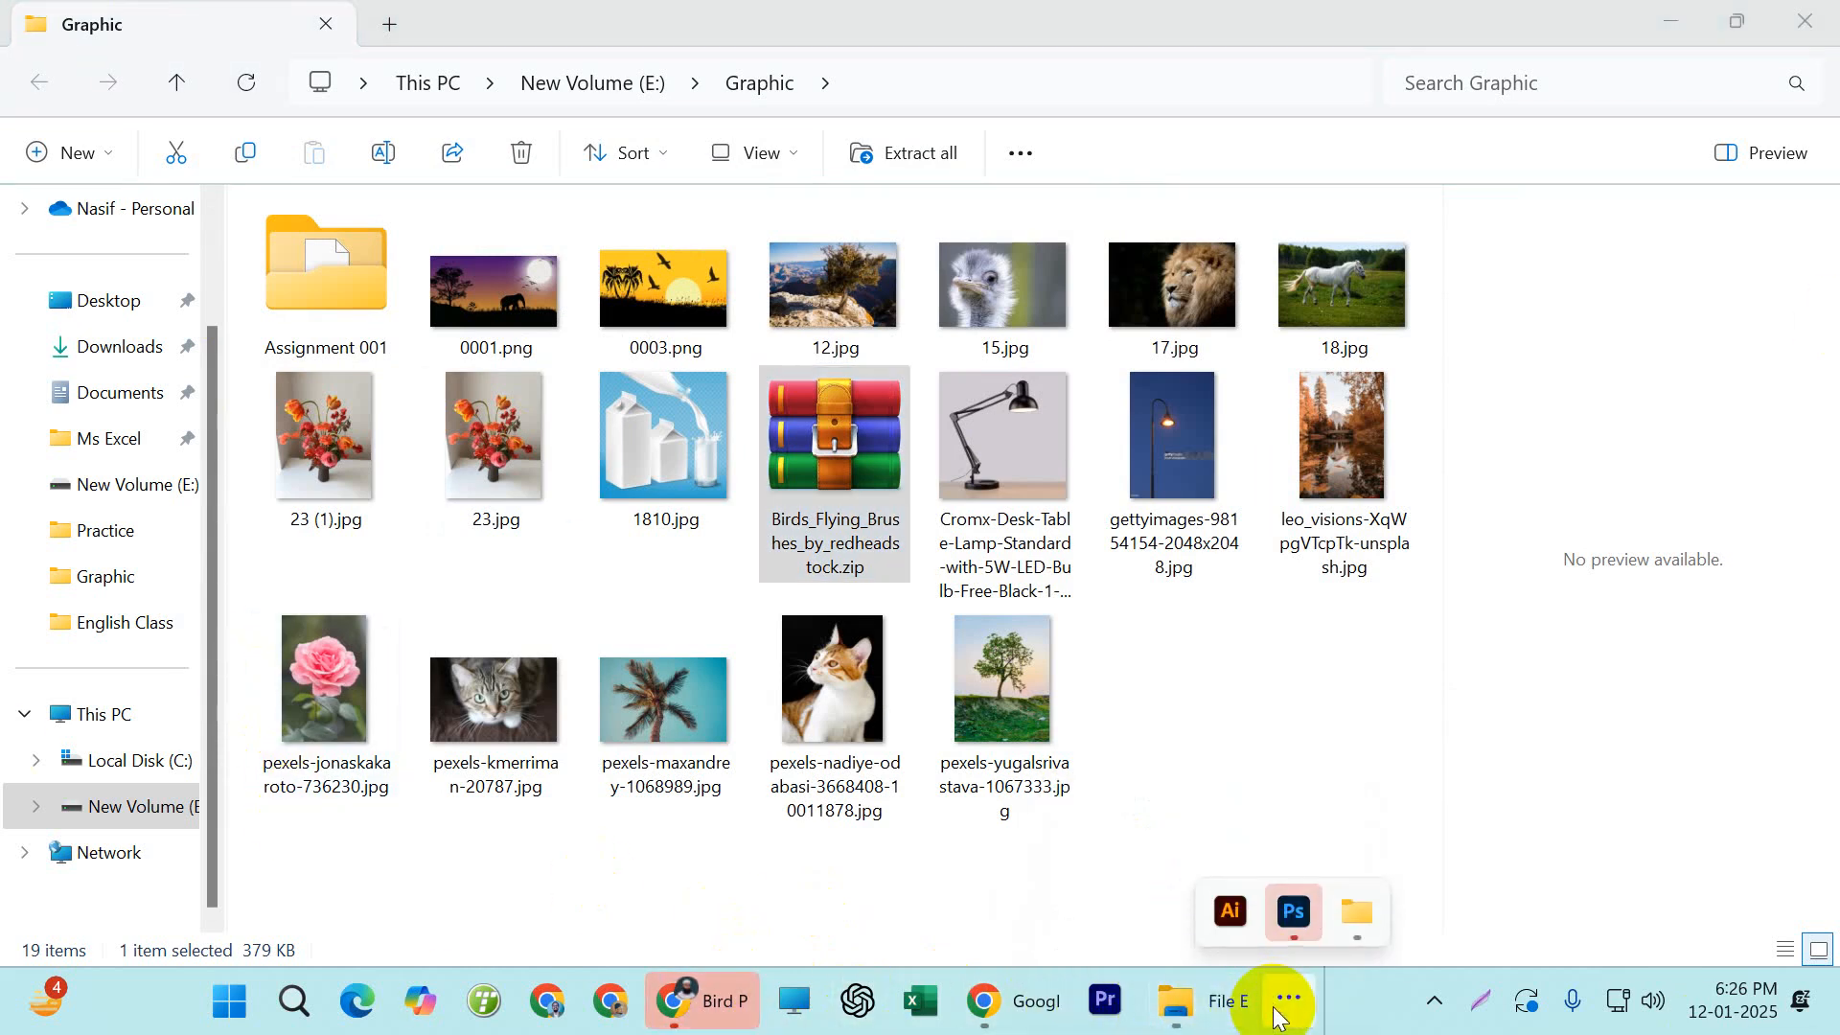
pyautogui.click(1278, 910)
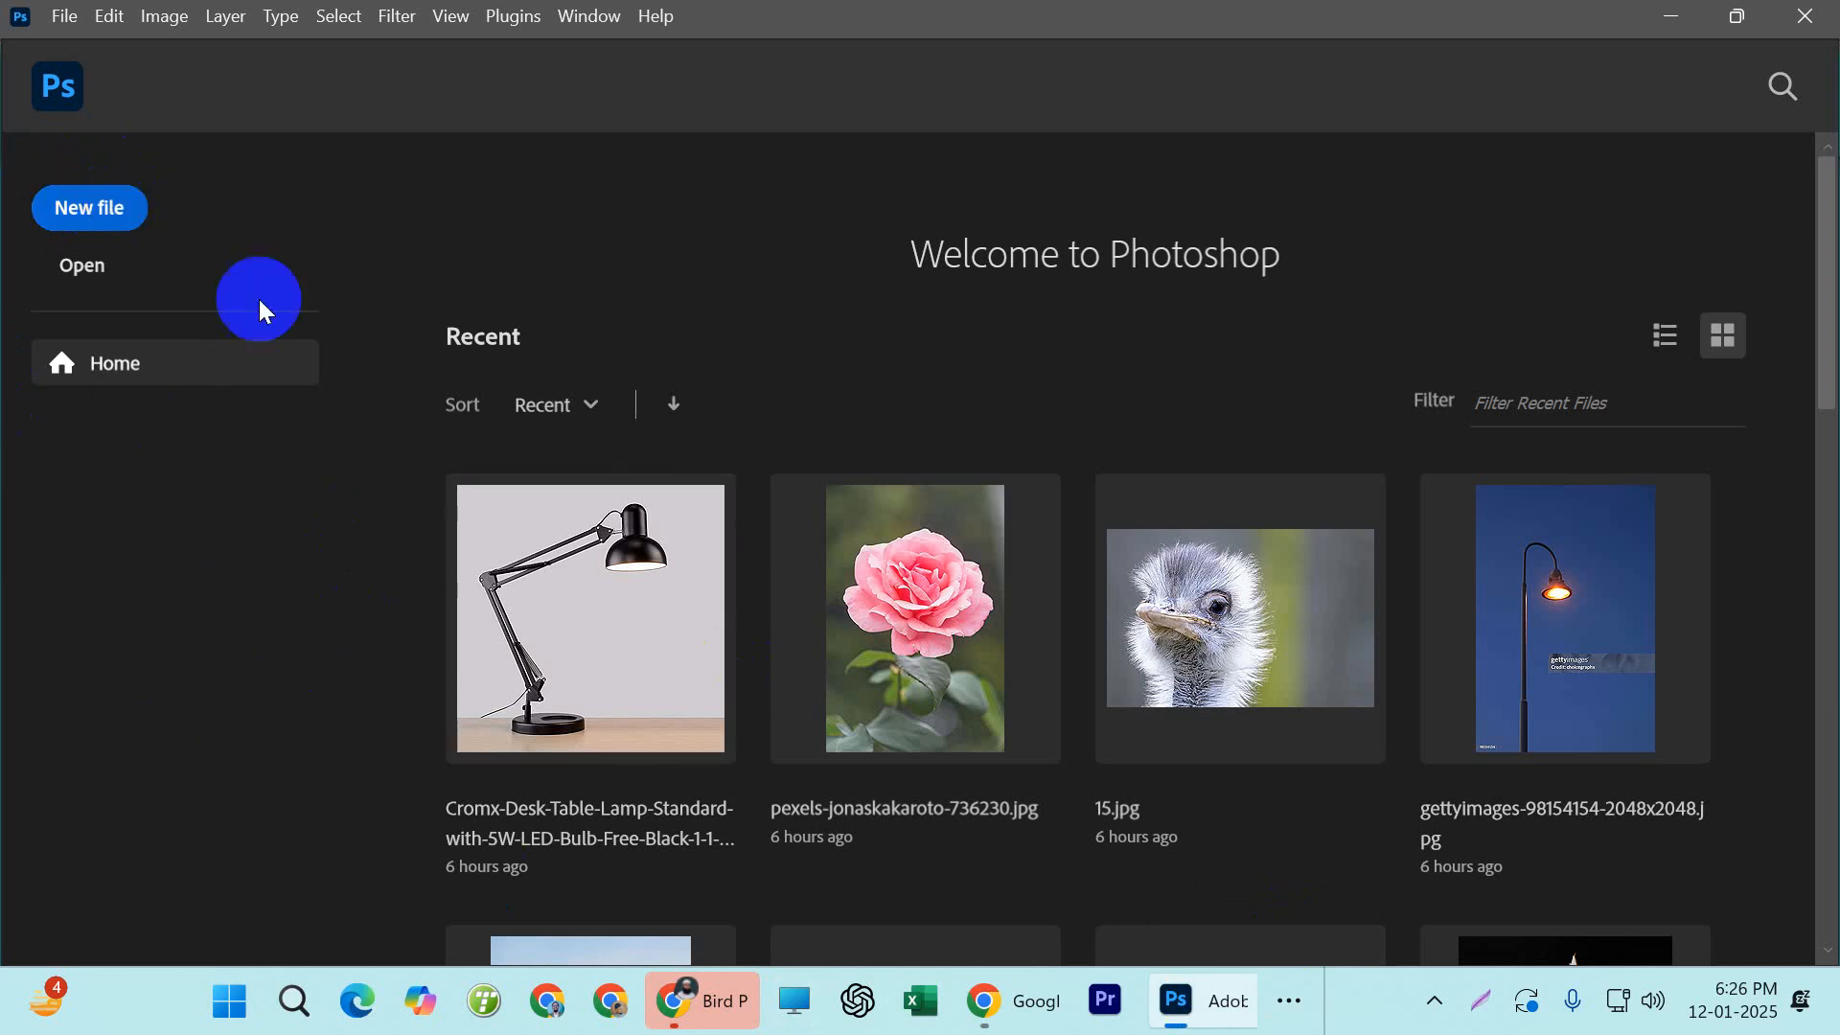
pyautogui.click(1181, 1001)
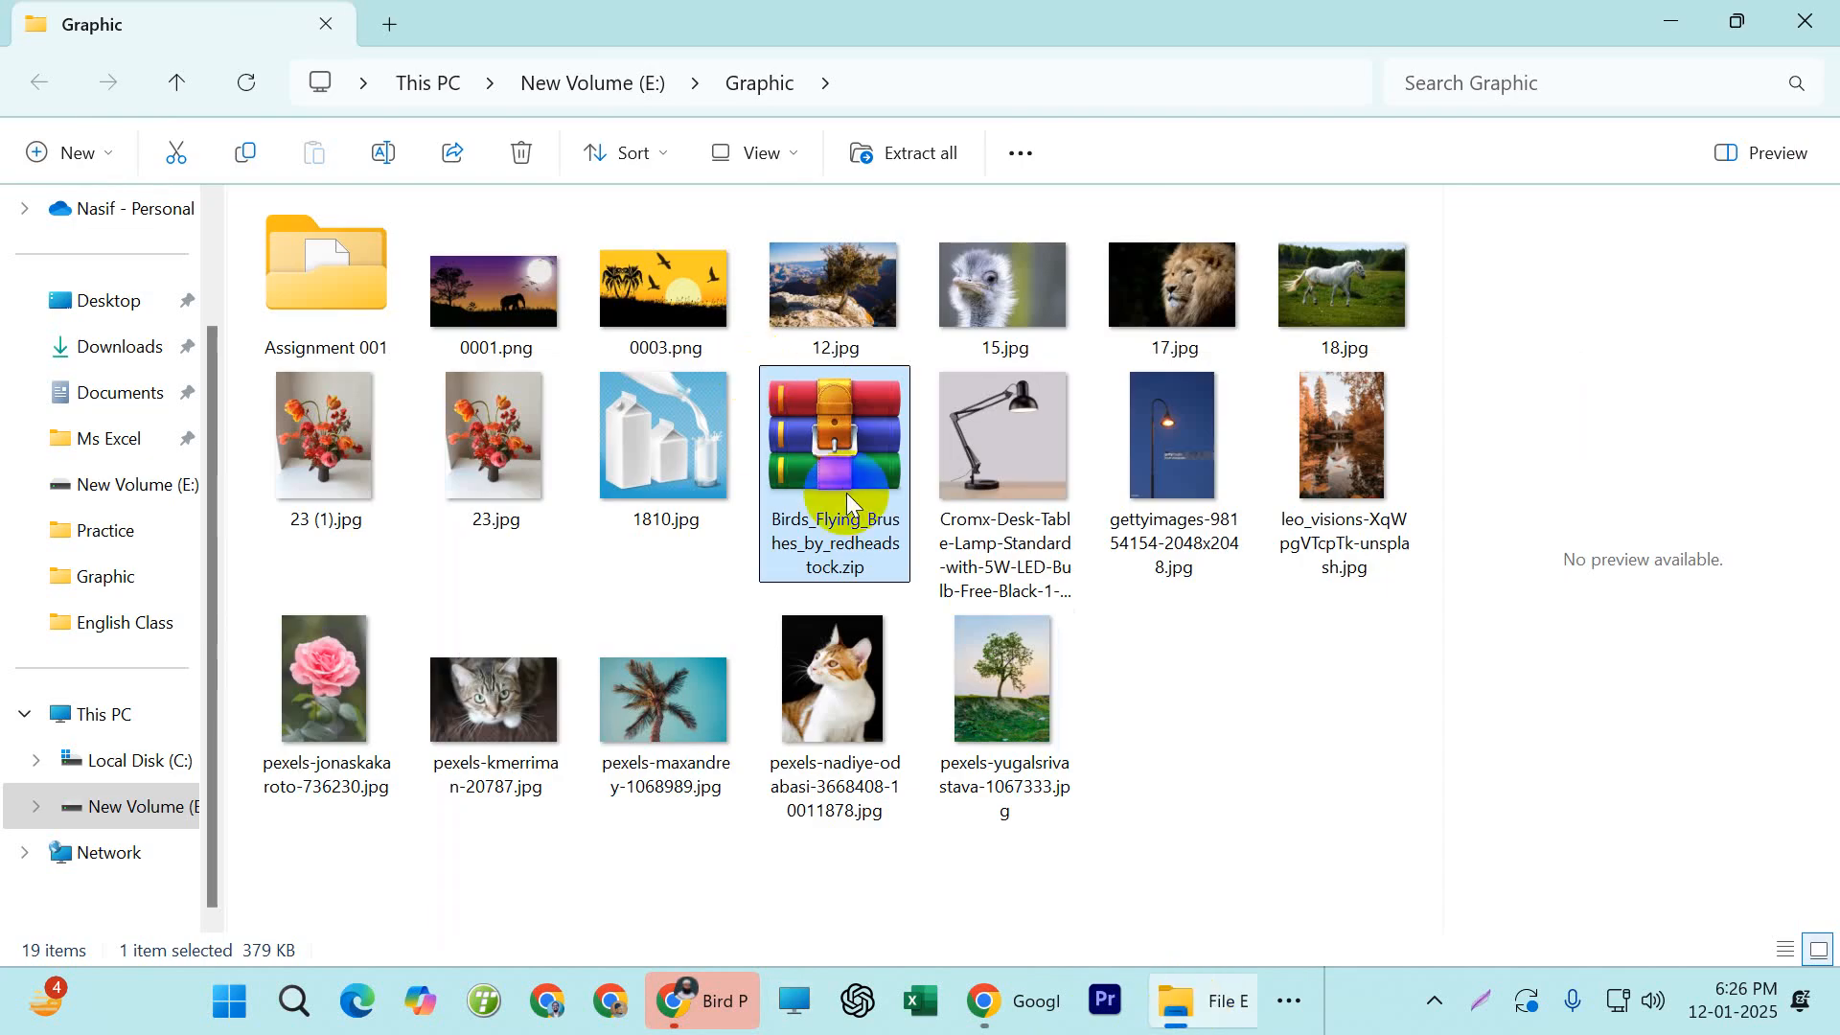
# Open the Birds_Flying_Brushes_by_redheadstock.zip archive, dismiss the WinRAR trial notice, and select SS-birds-flying.abr
pyautogui.doubleClick(847, 493)
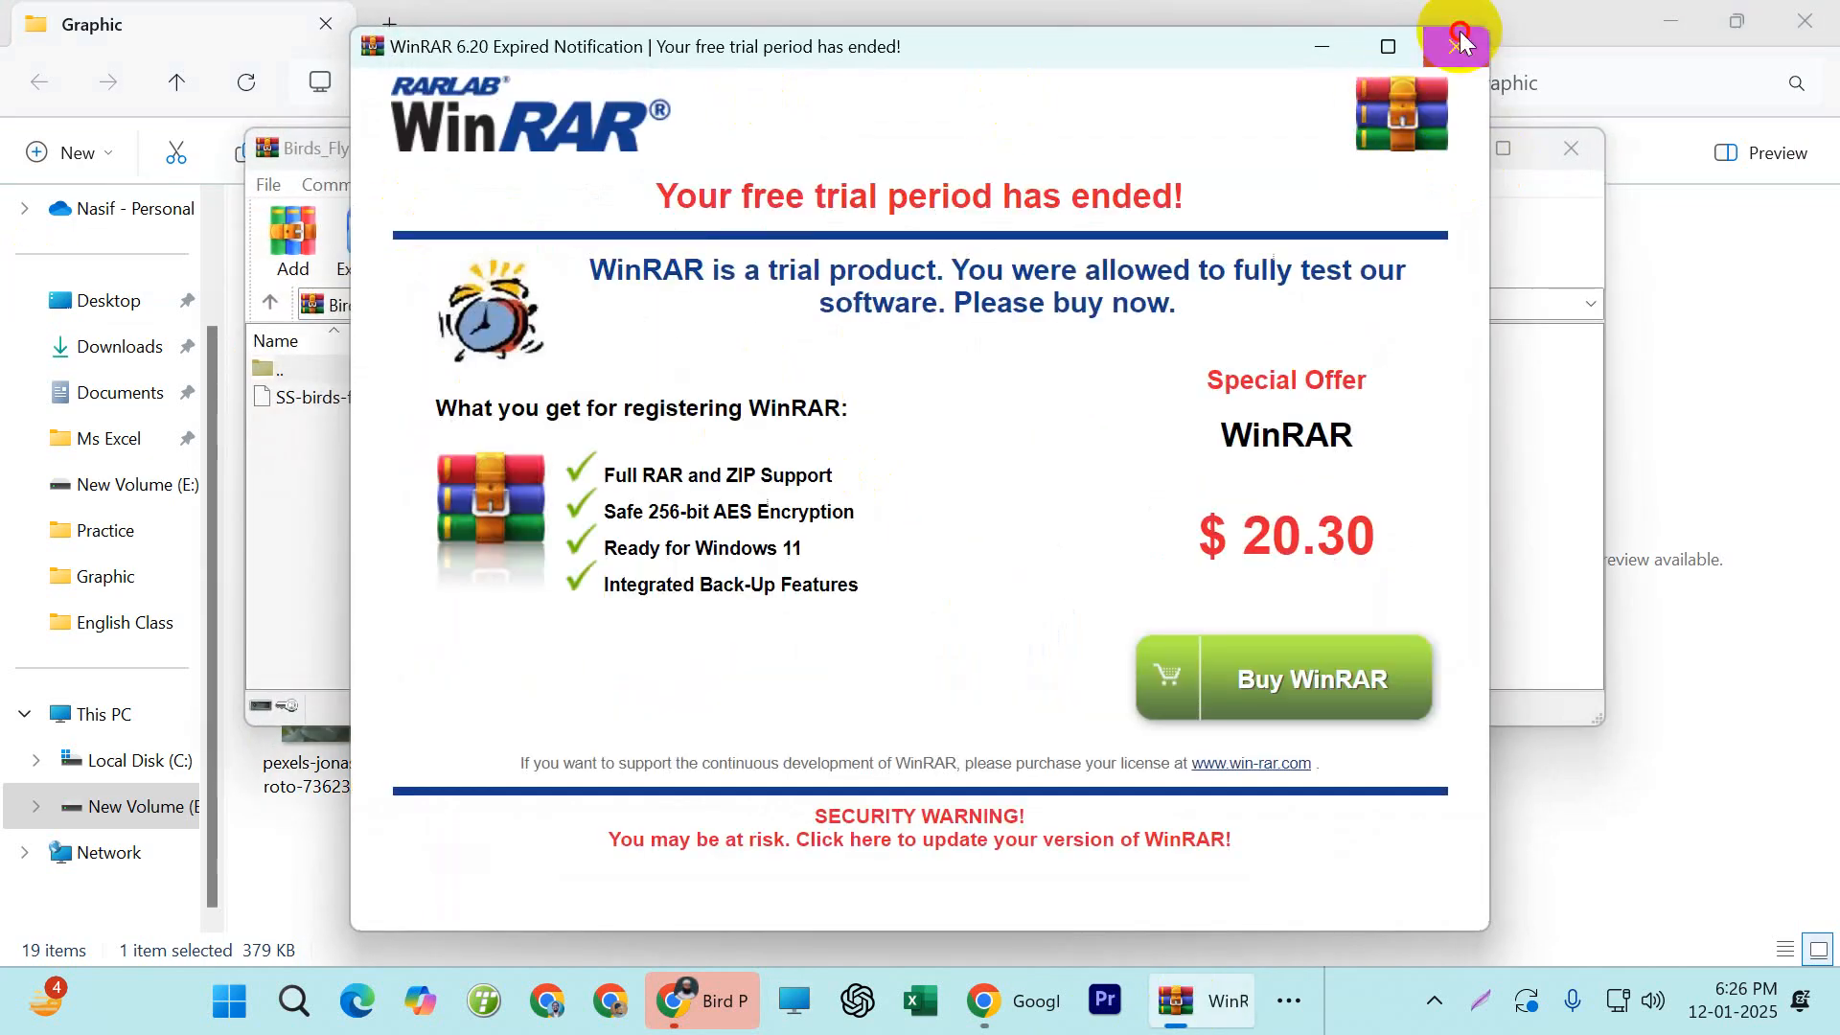
pyautogui.click(1456, 46)
pyautogui.click(280, 399)
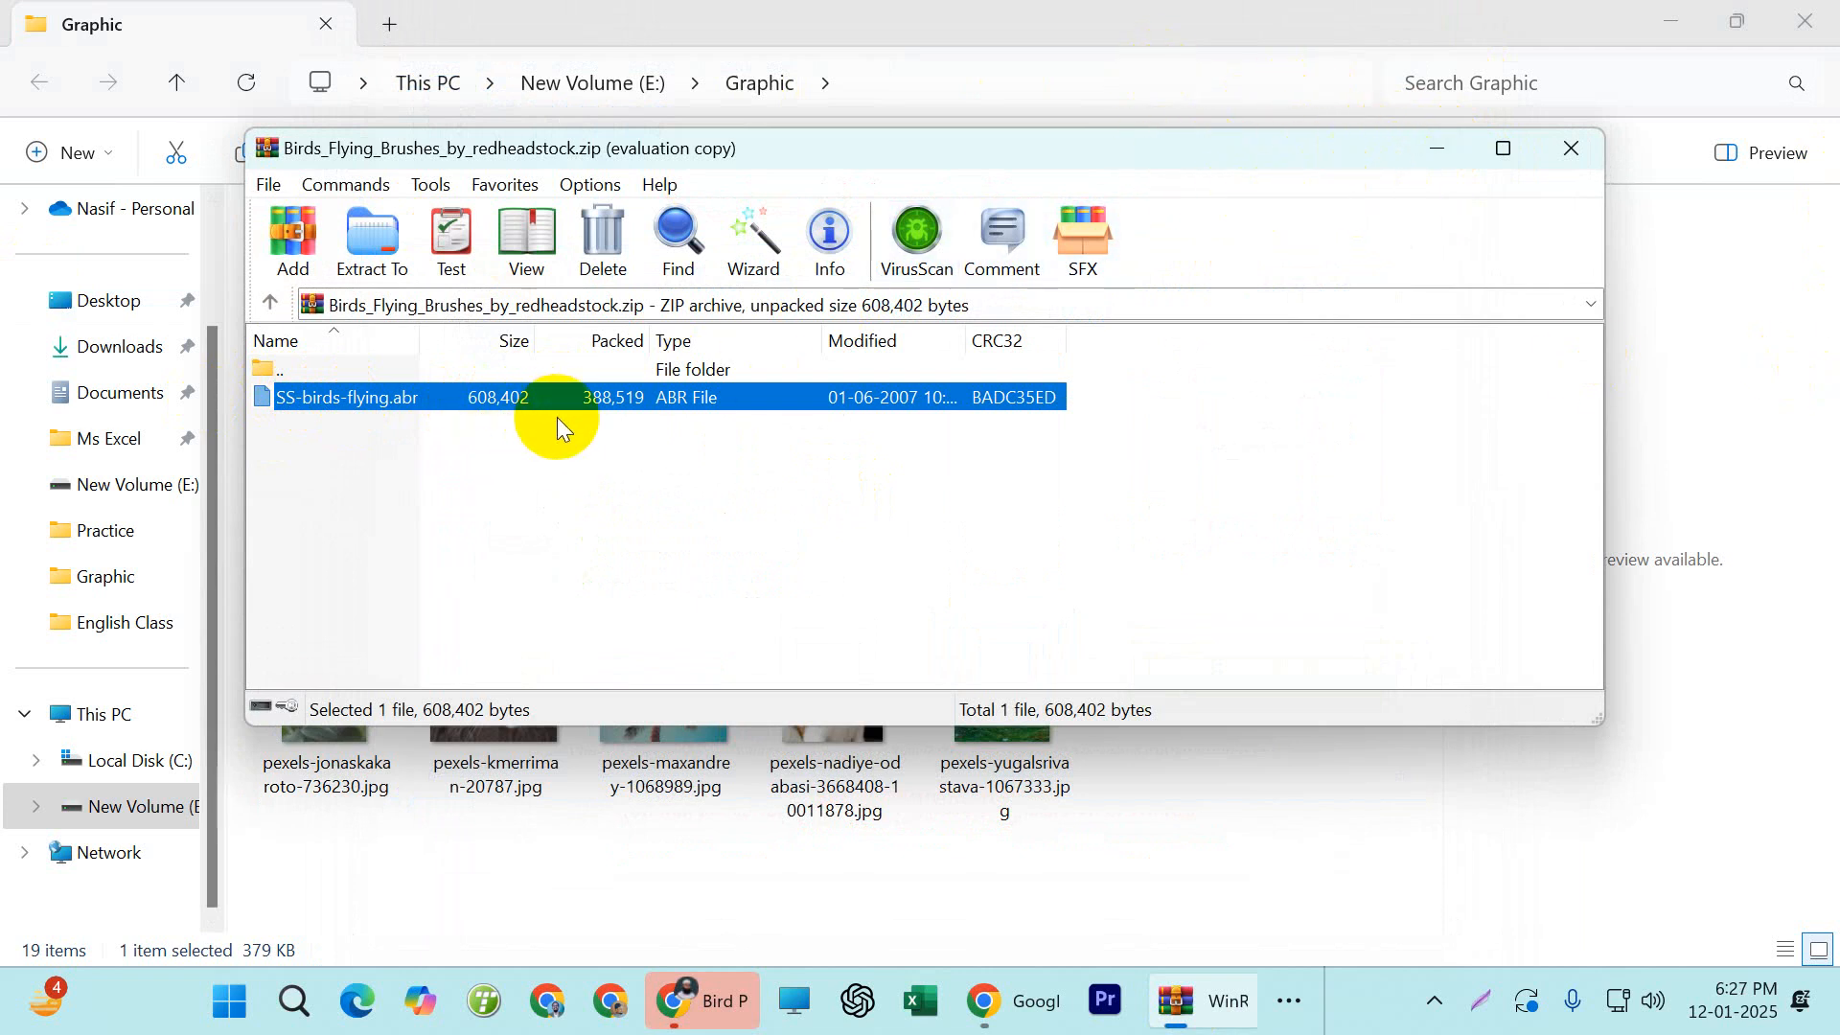
# Minimize the archive window, switch to Photoshop, and create a document from the Default Photoshop Size preset, 7 x 5 in at 300 ppi
pyautogui.click(1439, 163)
pyautogui.click(1287, 1000)
pyautogui.click(1289, 901)
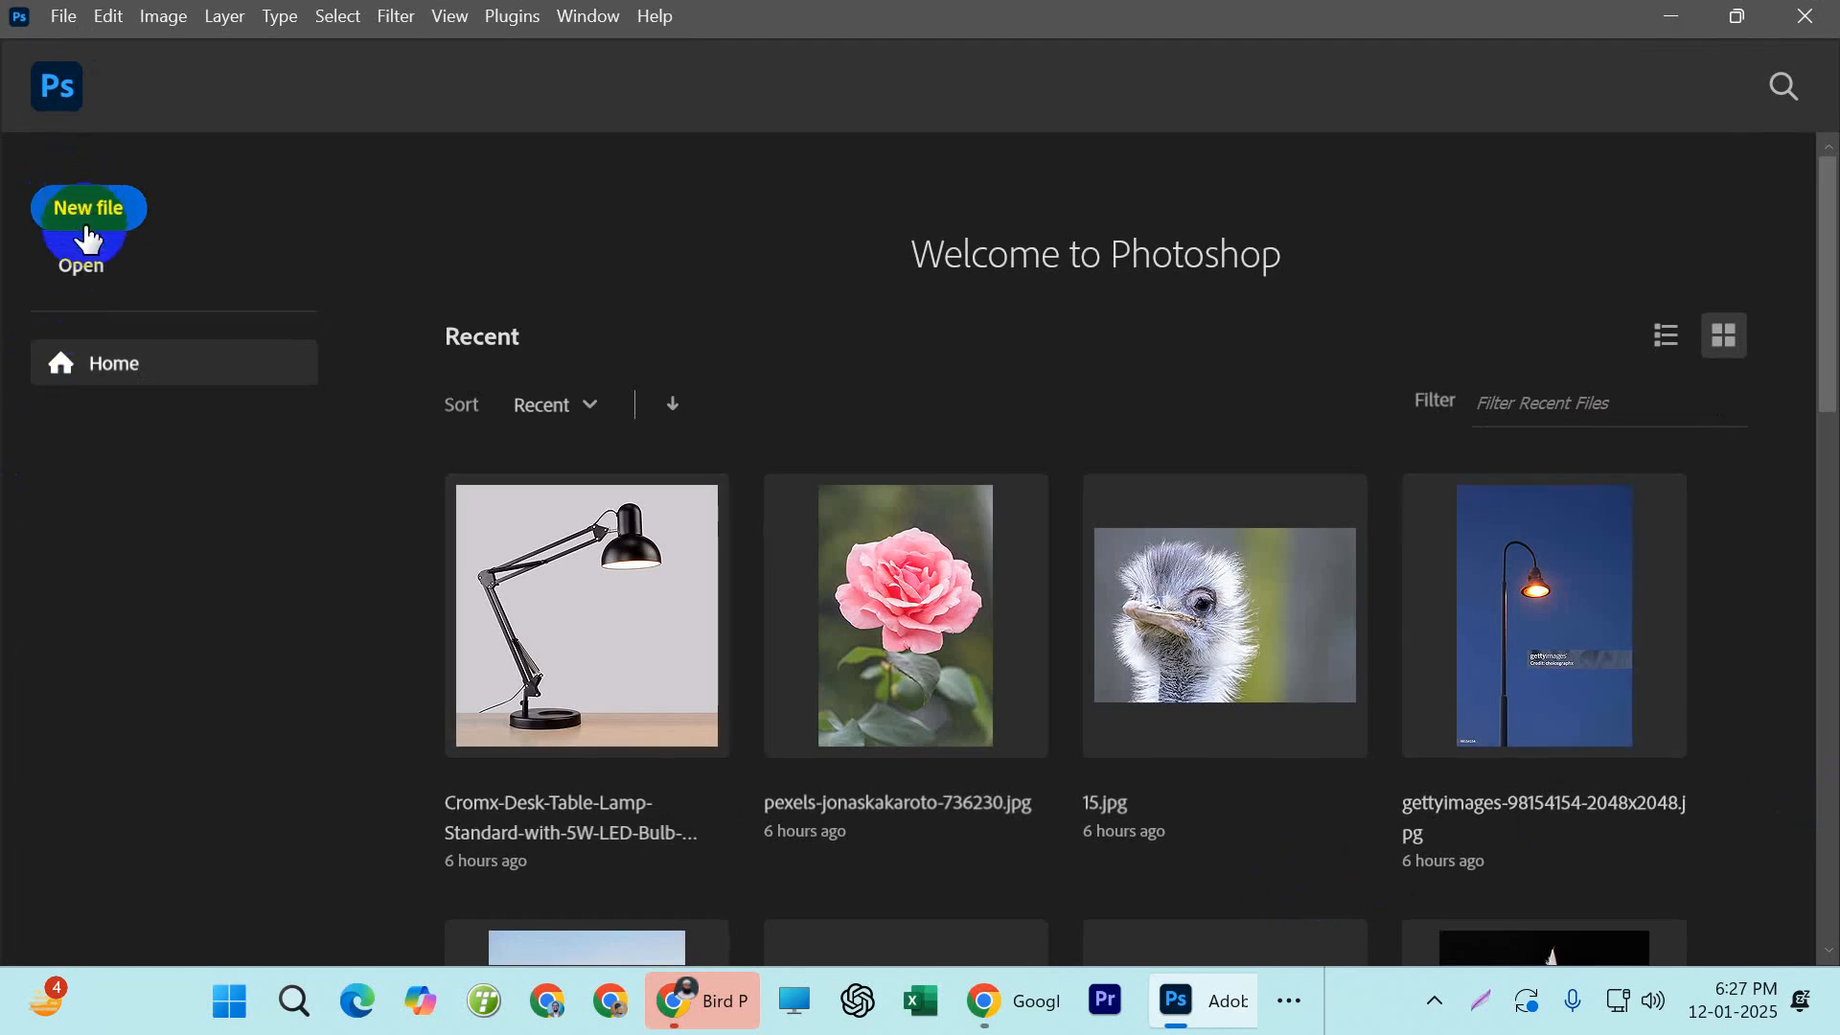
pyautogui.click(80, 230)
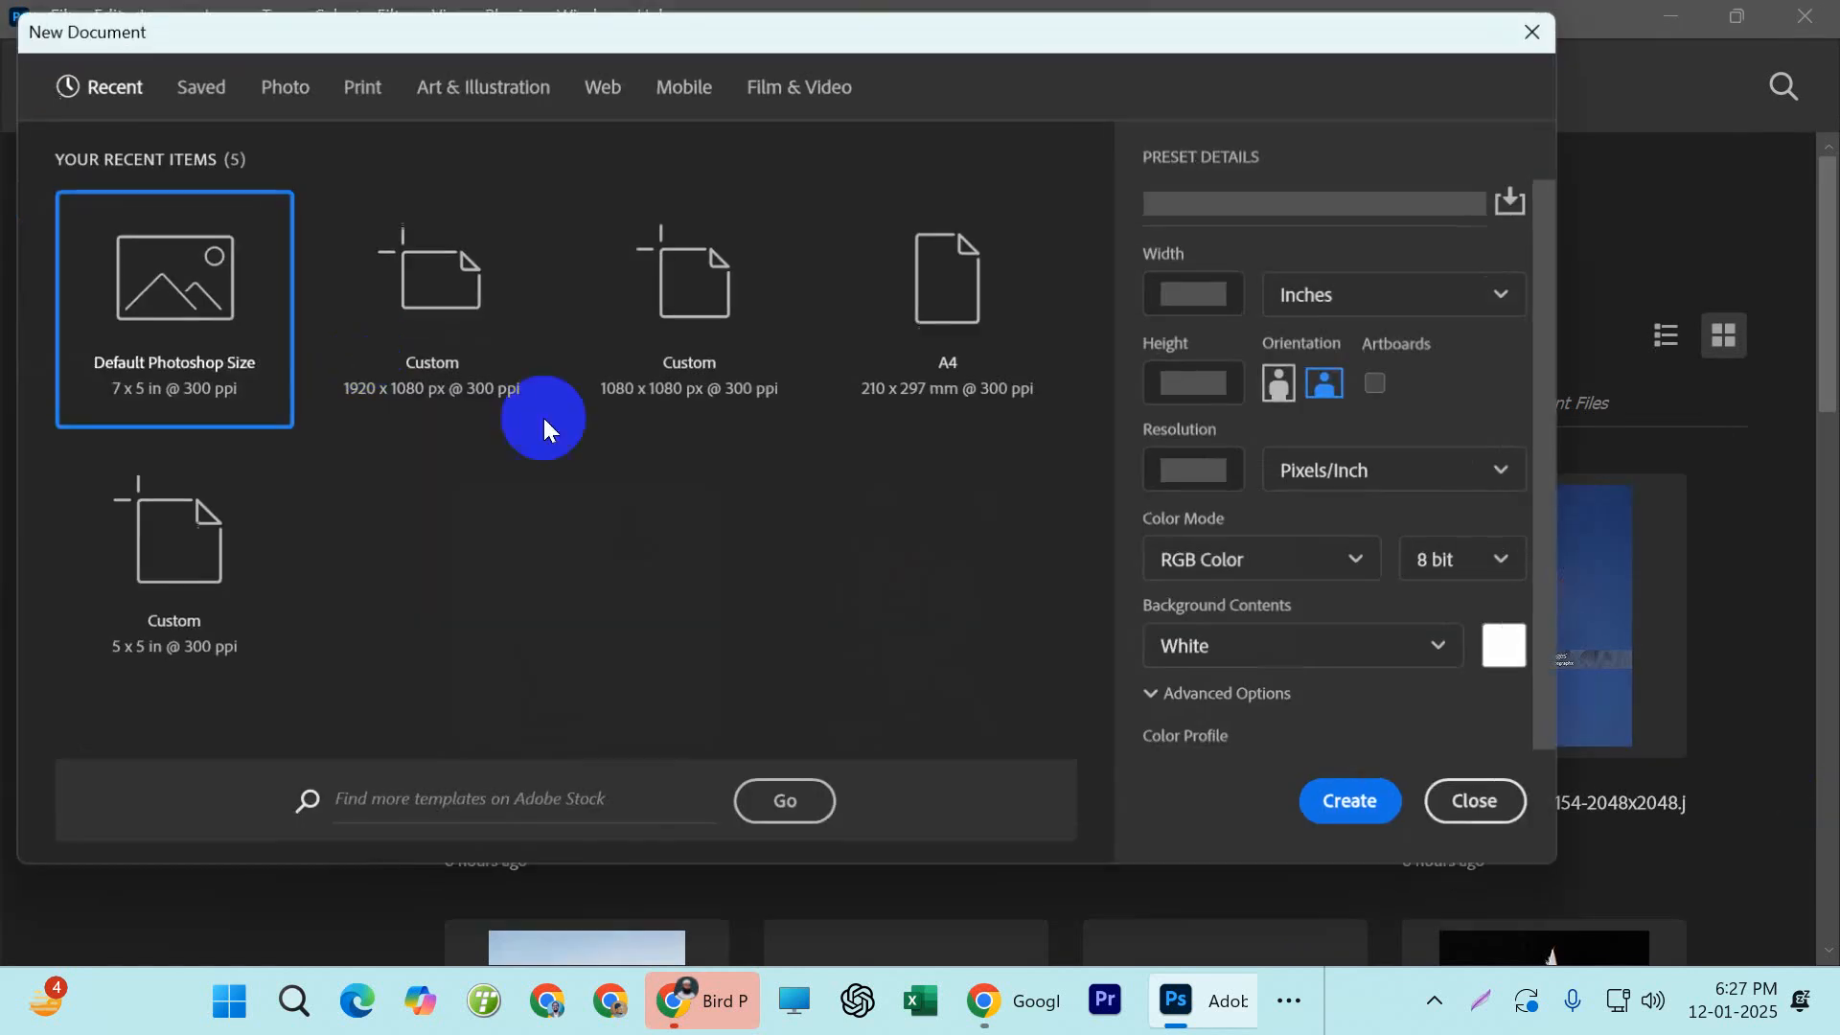
pyautogui.doubleClick(259, 338)
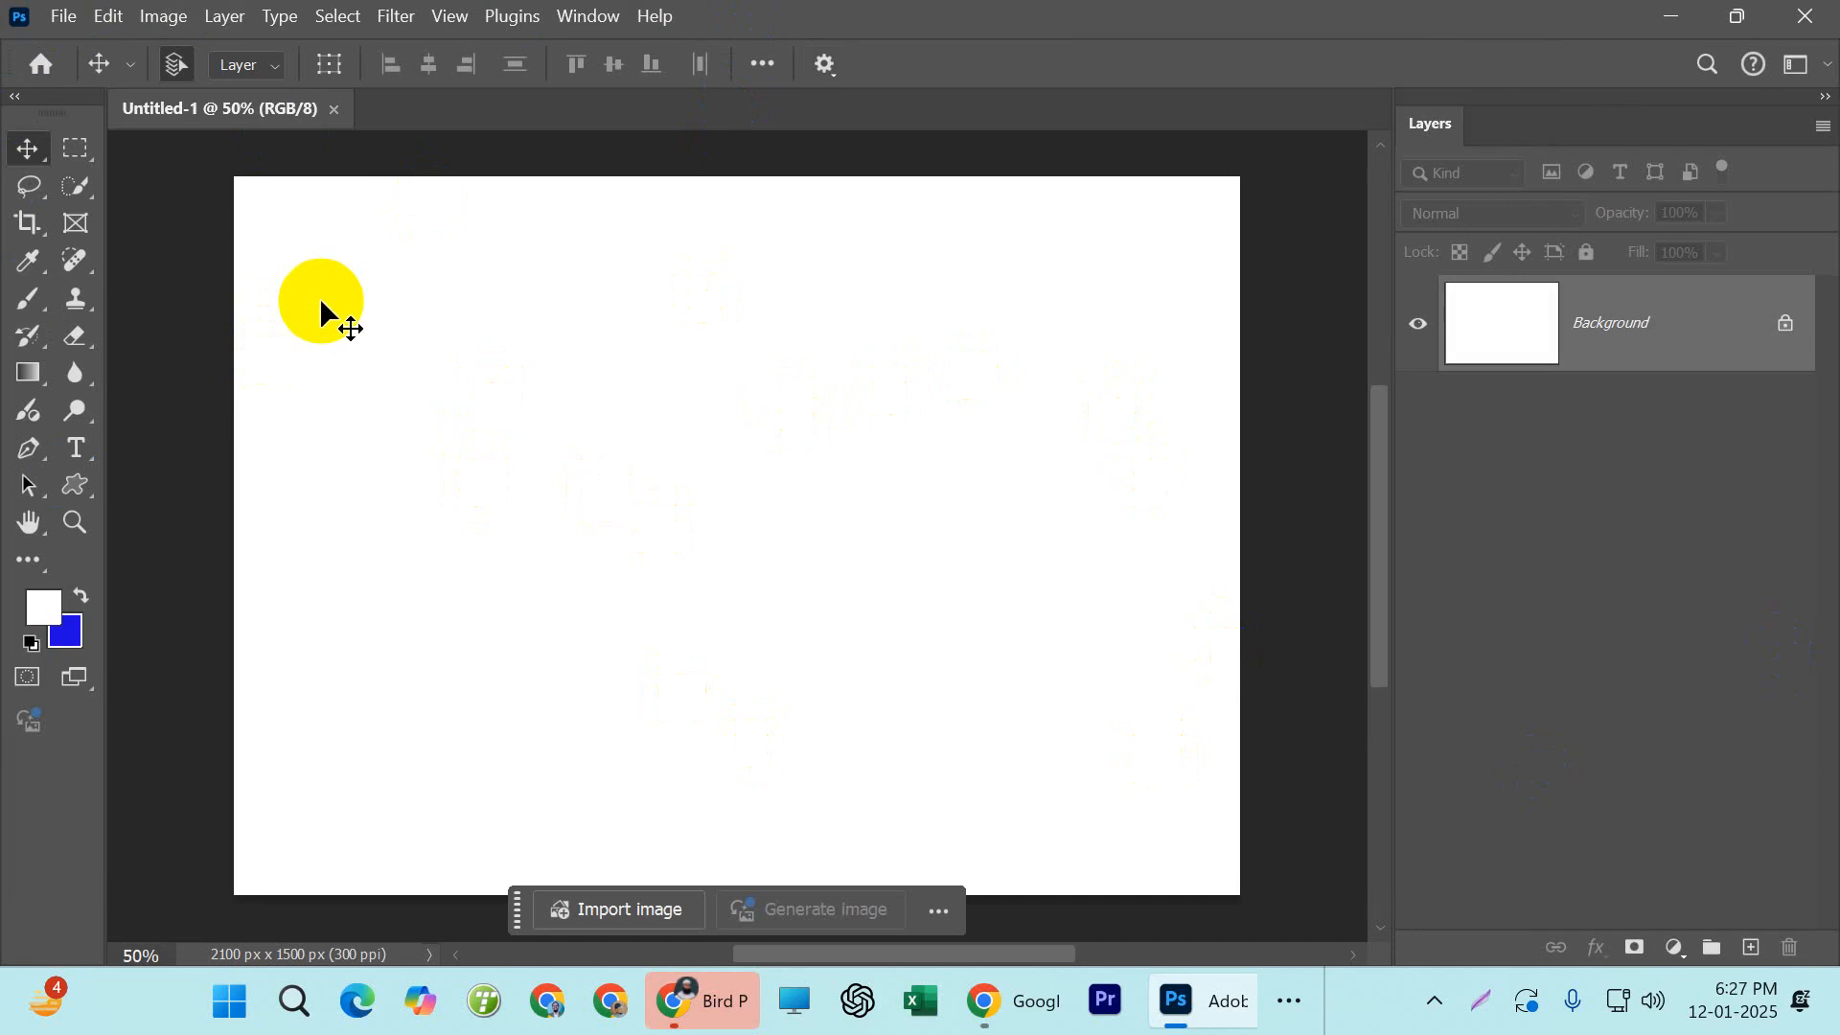
# Show the Brushes presets and start importing brushes from an ABR file, moving the Load dialog towards the middle of the canvas
pyautogui.press('F5')
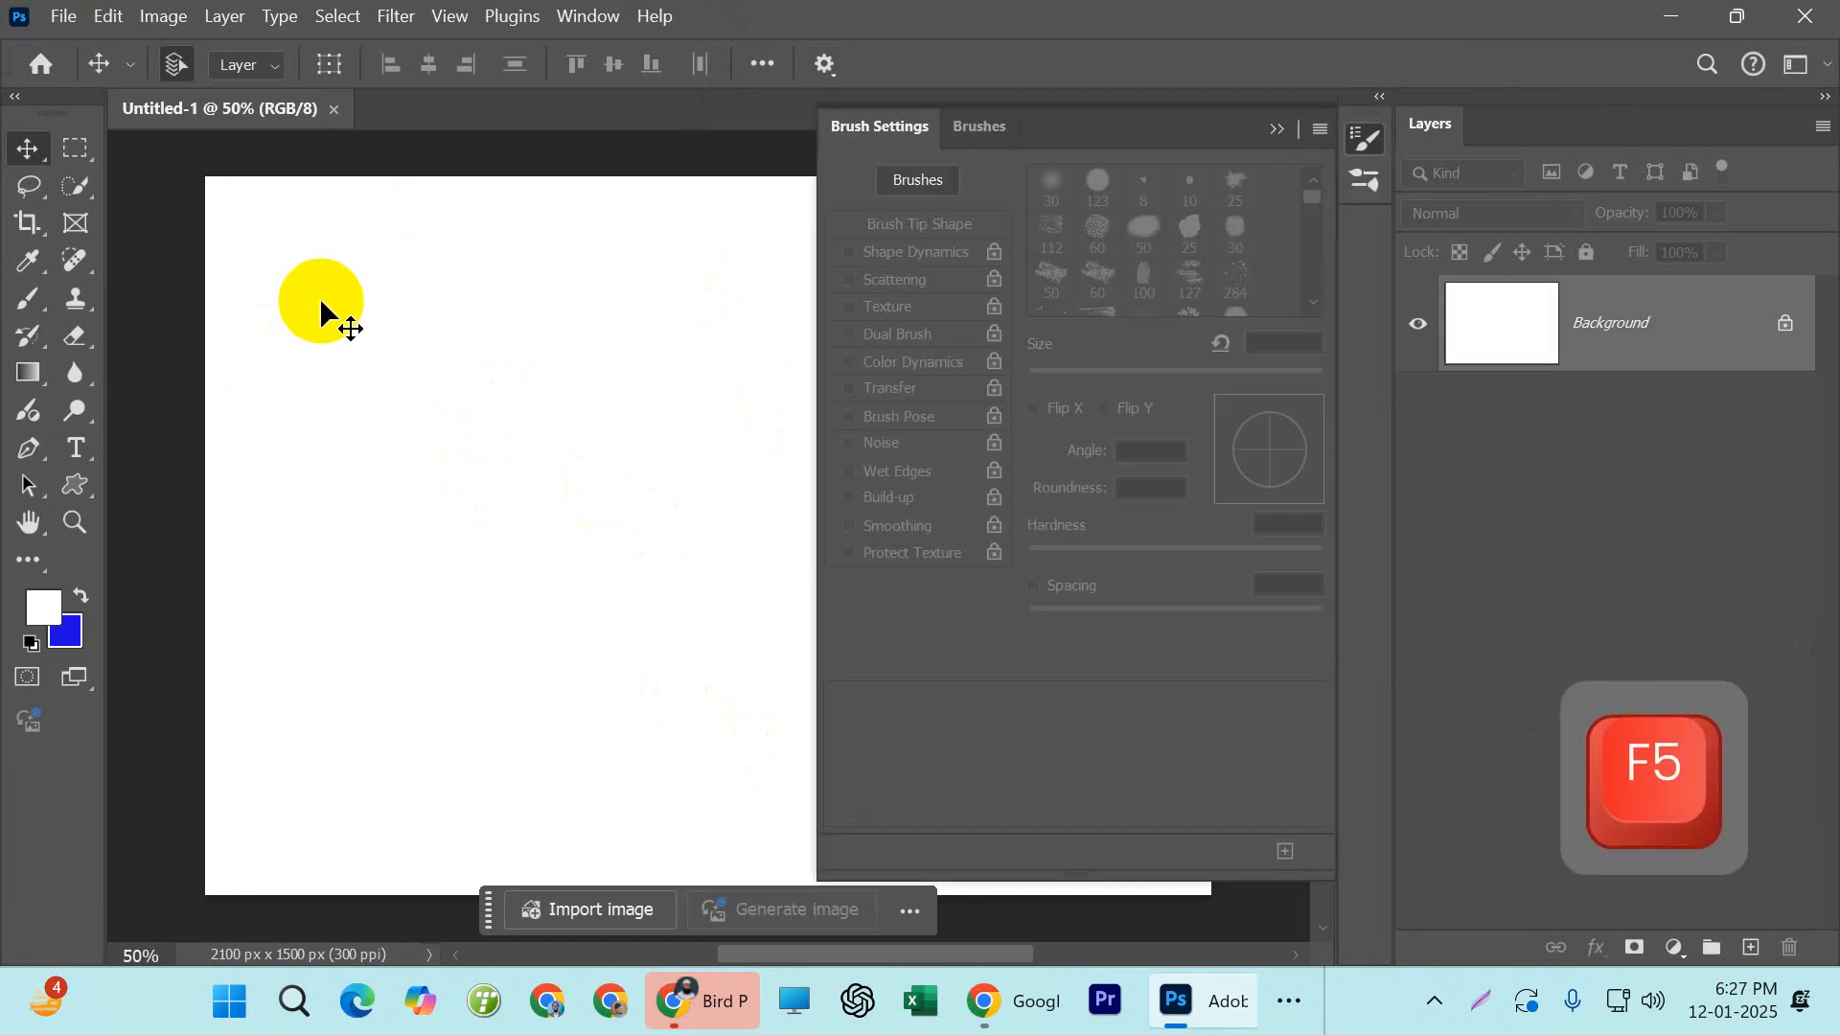
pyautogui.press('F5')
pyautogui.press('F5')
pyautogui.press('F5')
pyautogui.press('F5')
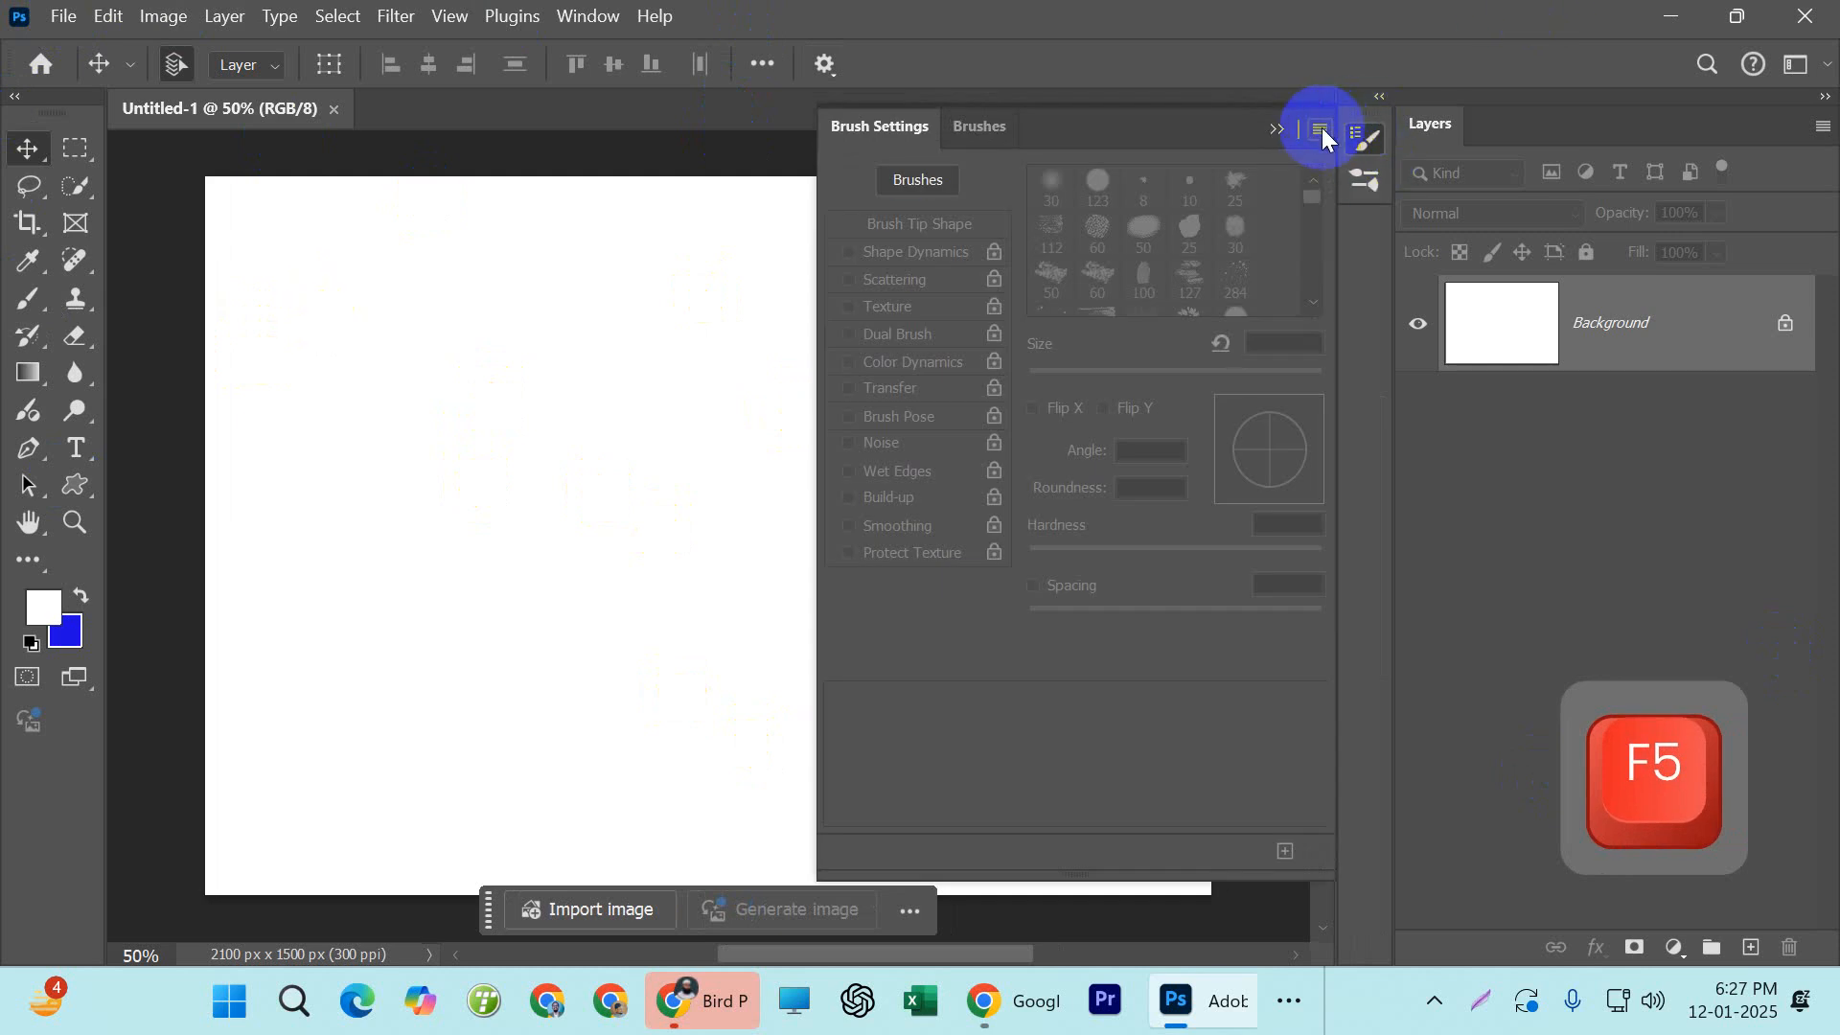
pyautogui.click(978, 130)
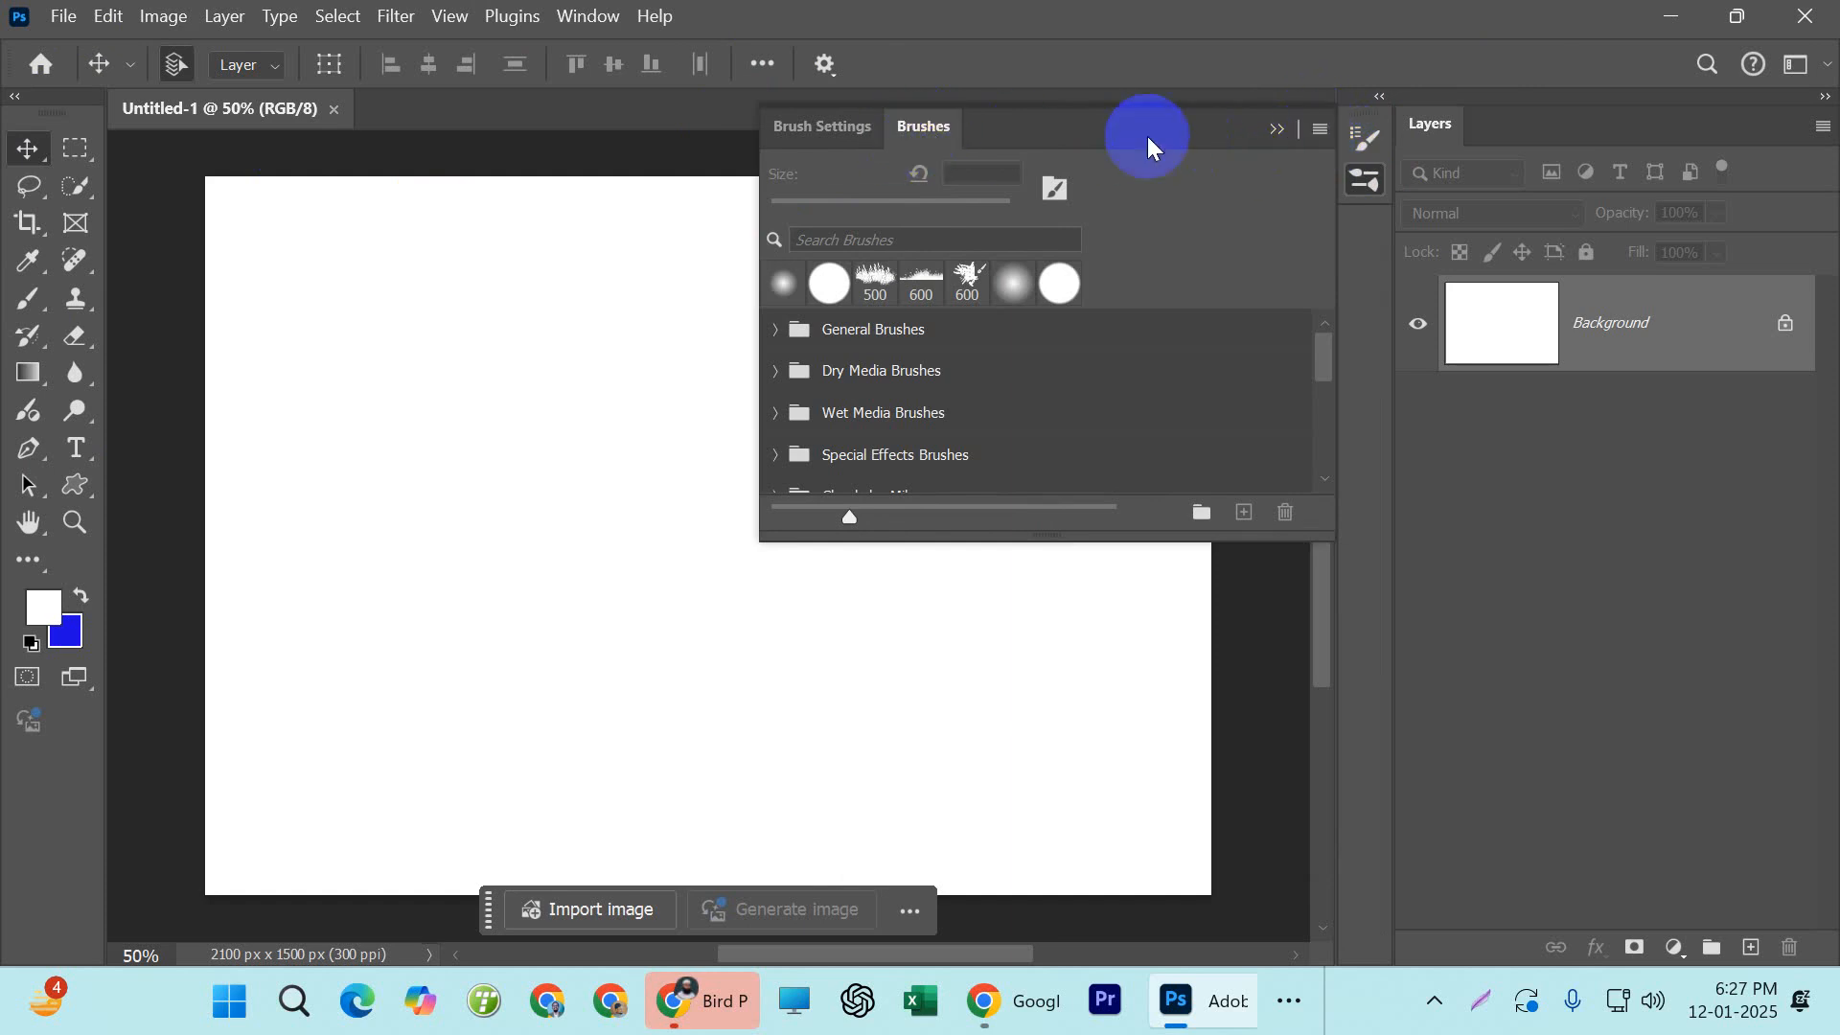
pyautogui.click(1322, 130)
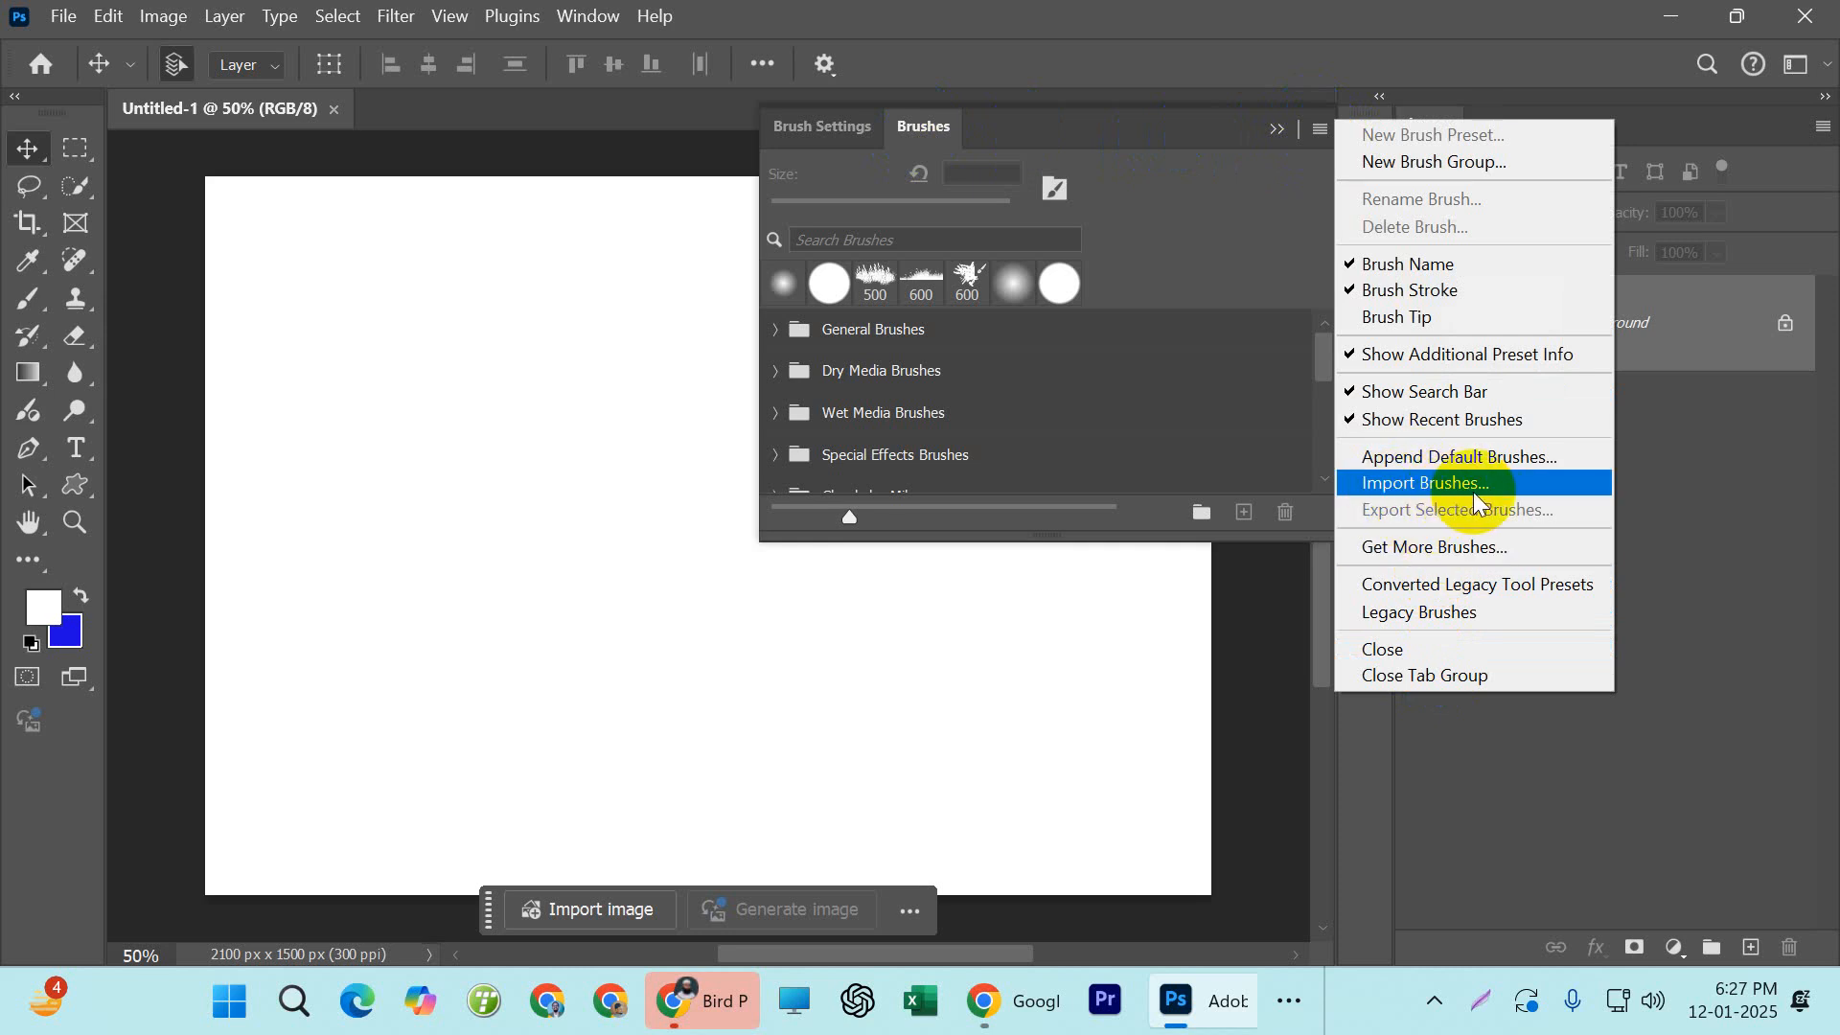
pyautogui.click(1449, 484)
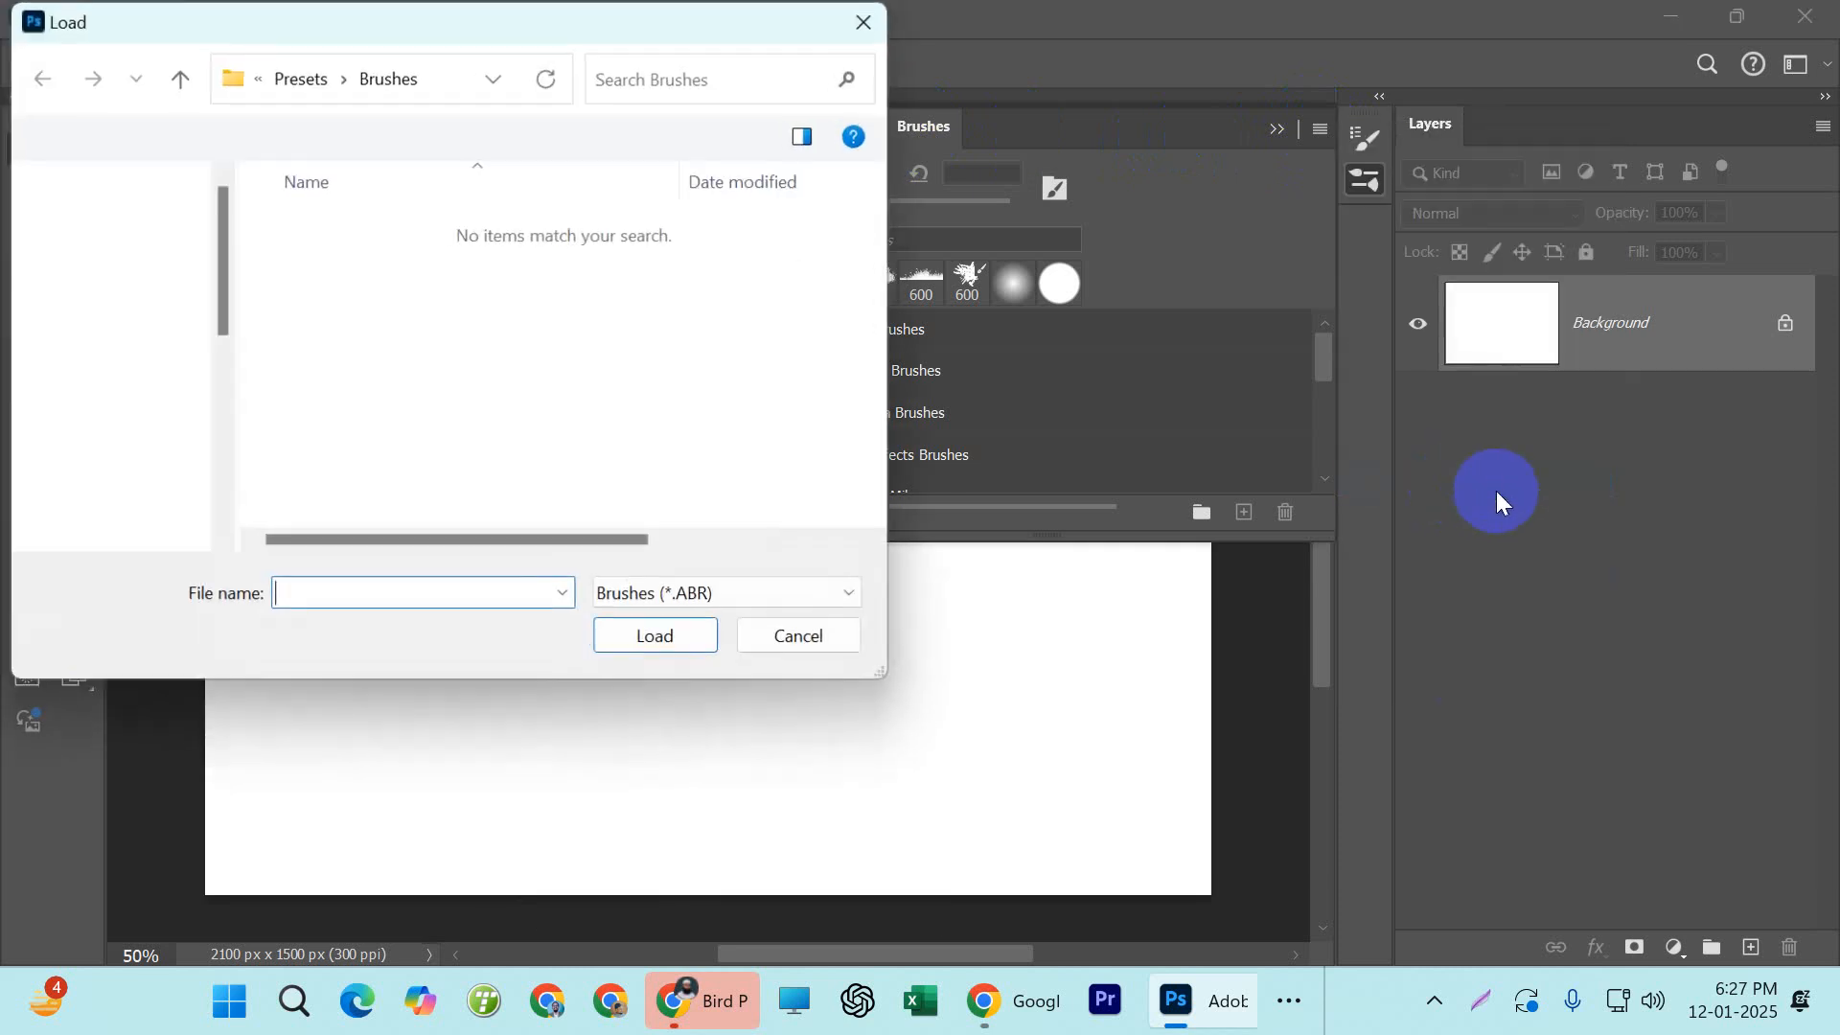
pyautogui.moveTo(491, 27); pyautogui.dragTo(1002, 181)
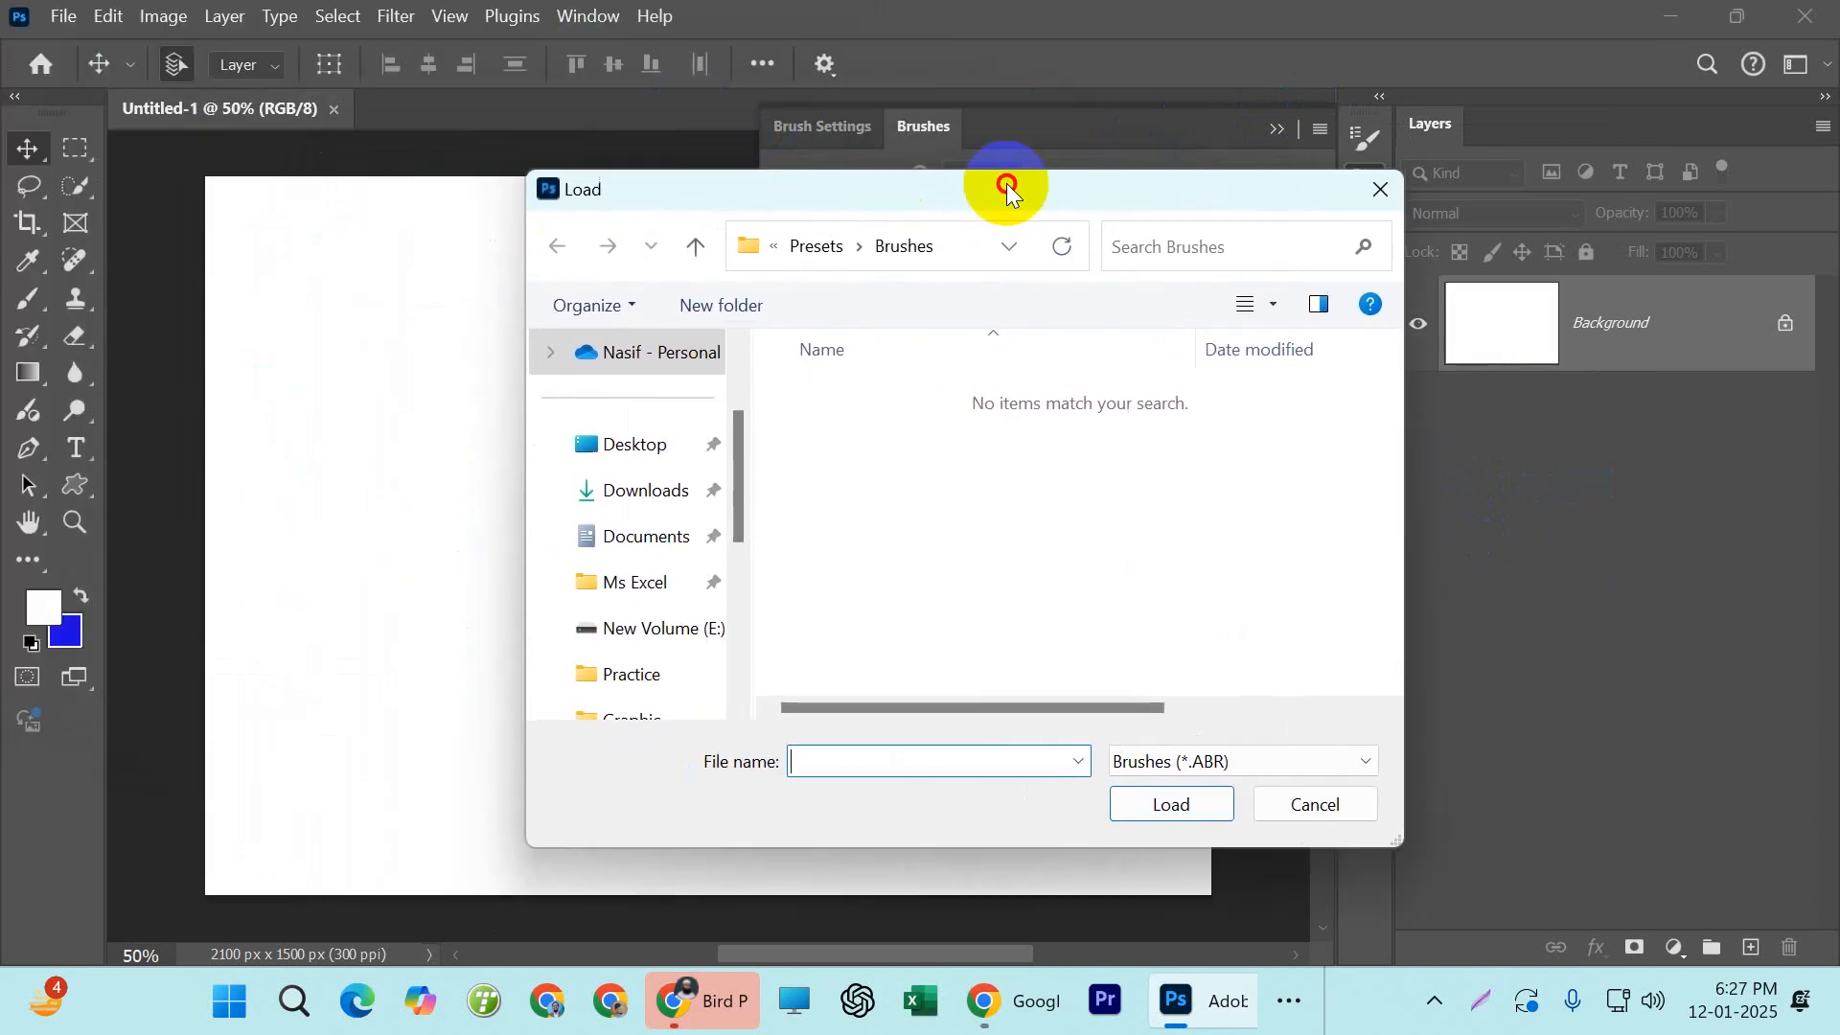
# Switch to File Explorer and extract Birds_Flying_Brushes_by_redheadstock.zip with WinRAR into a folder of the same name
pyautogui.moveTo(1053, 1018)
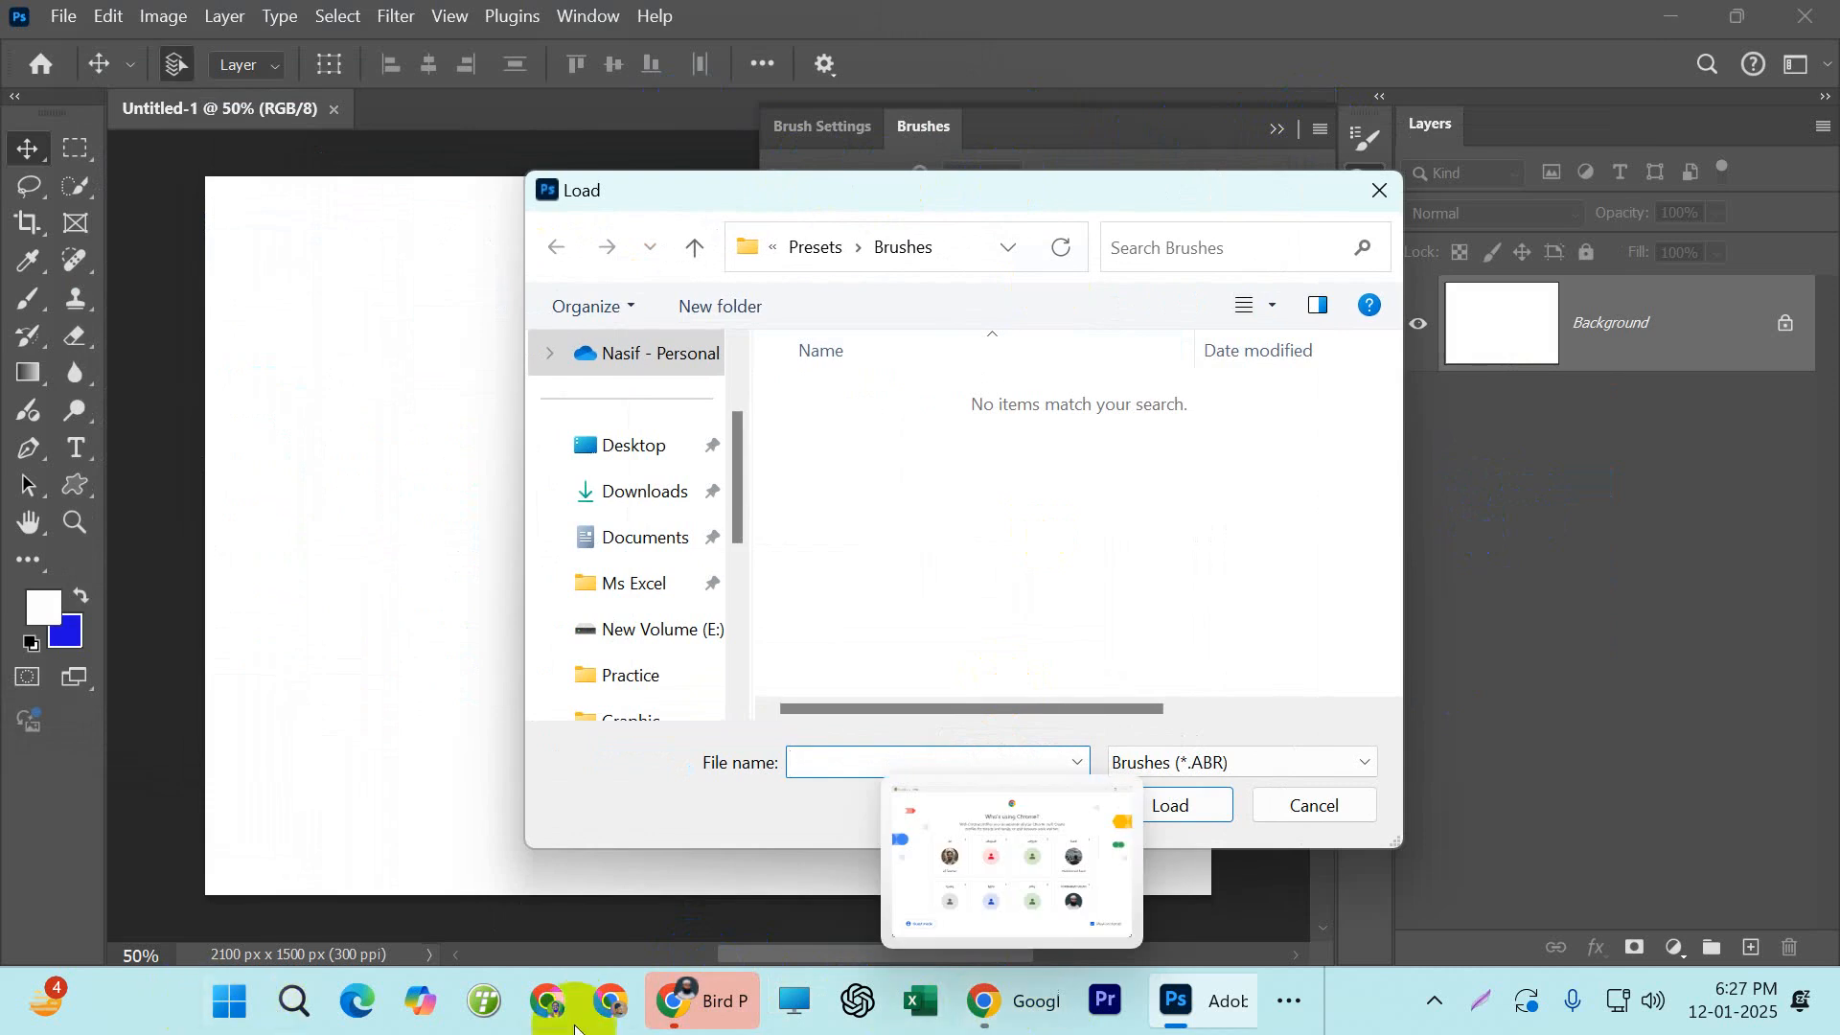
pyautogui.click(1275, 1012)
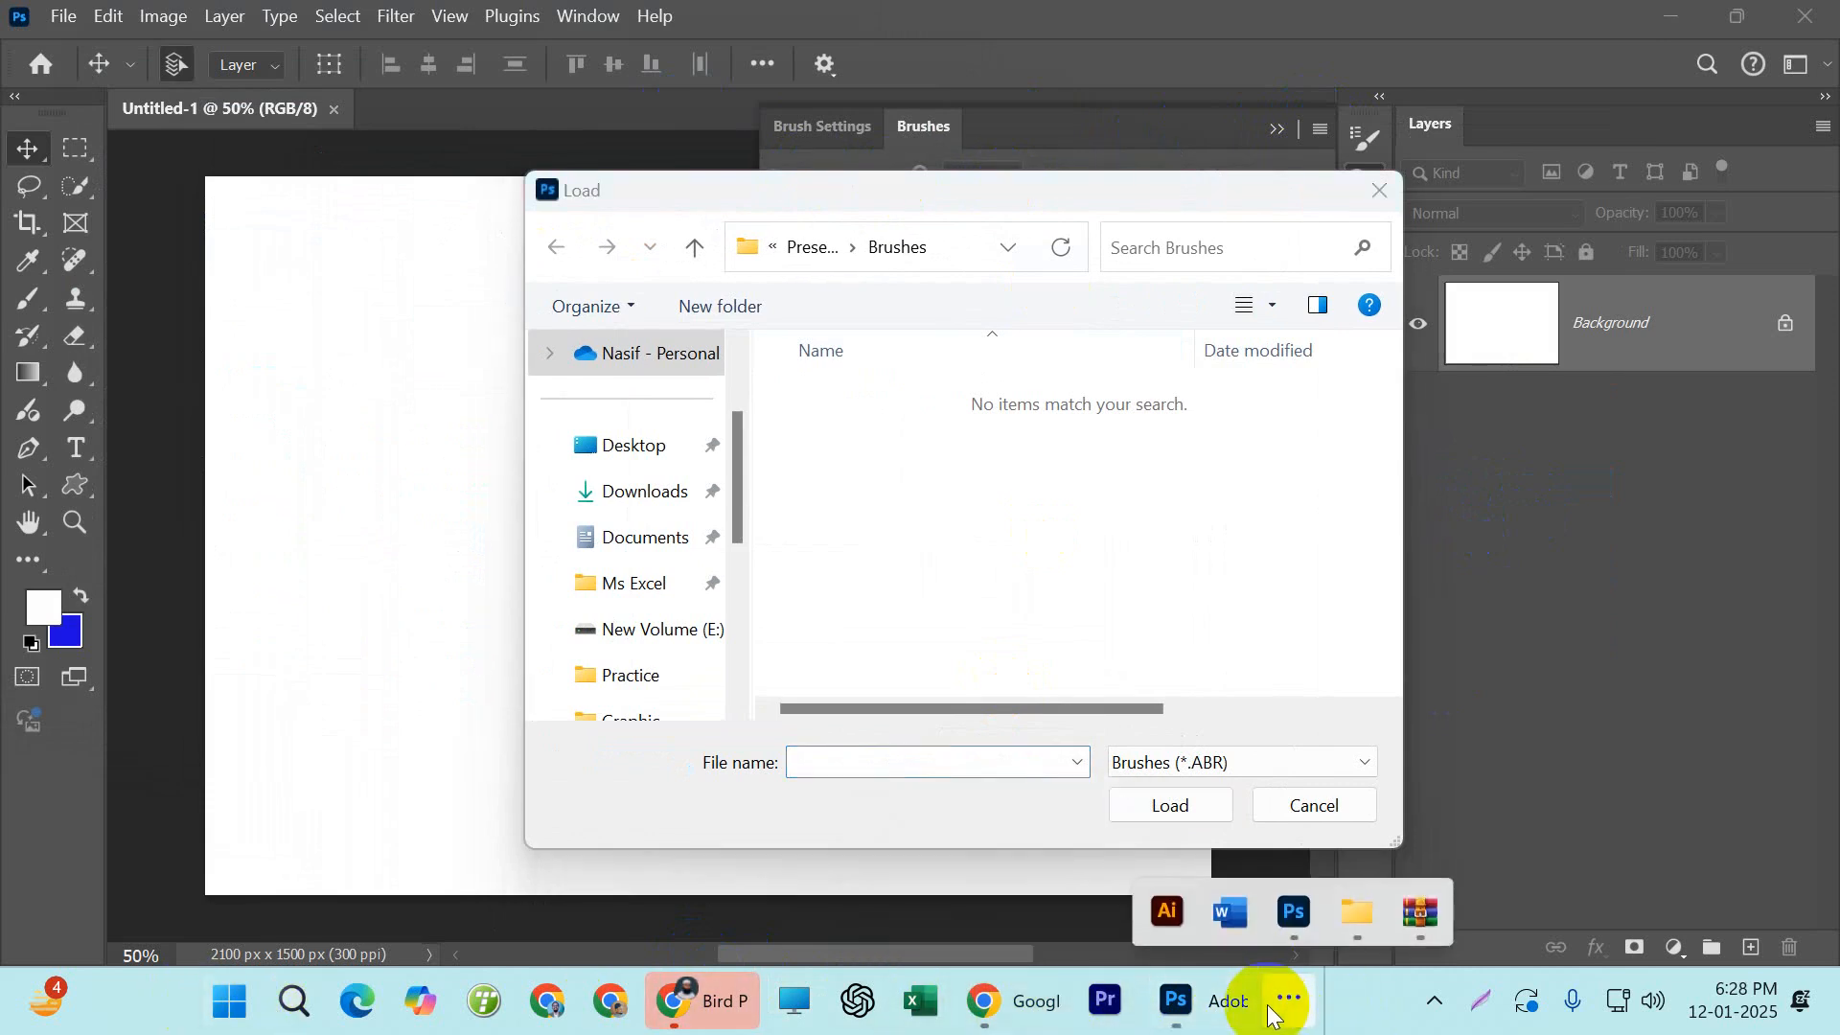
pyautogui.click(1370, 920)
pyautogui.rightClick(813, 433)
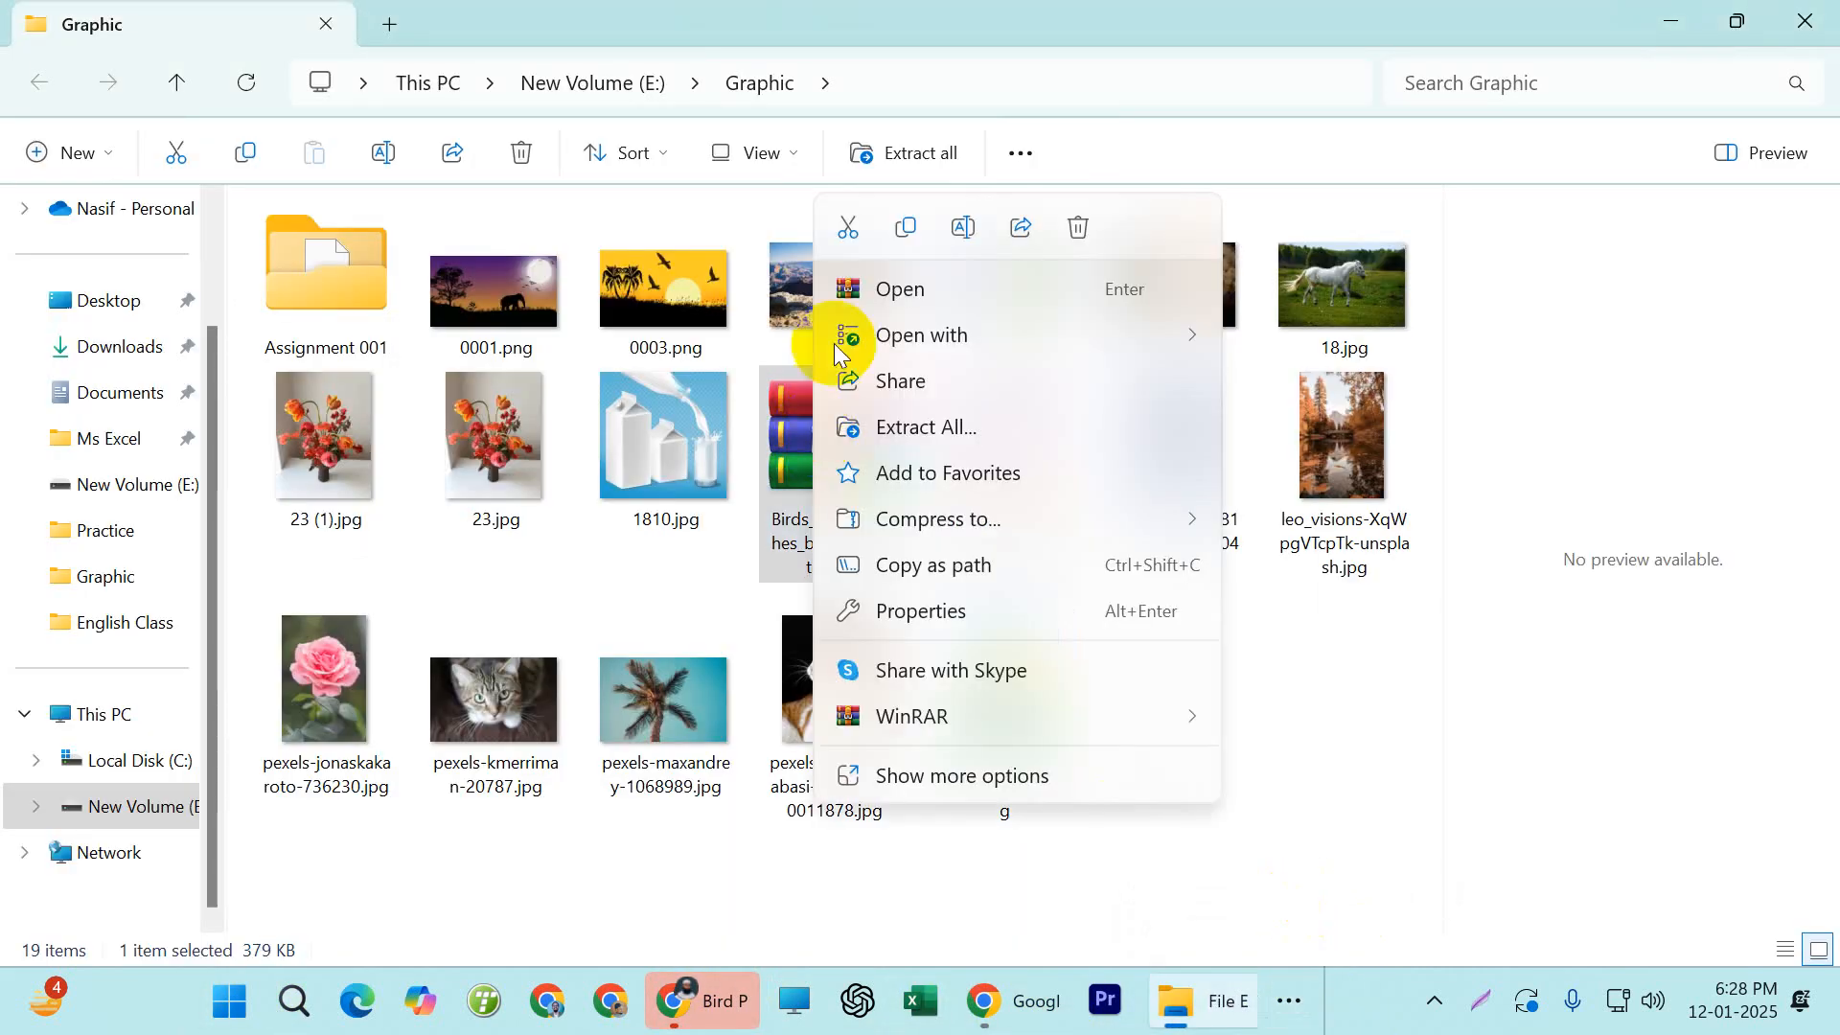
pyautogui.moveTo(930, 726)
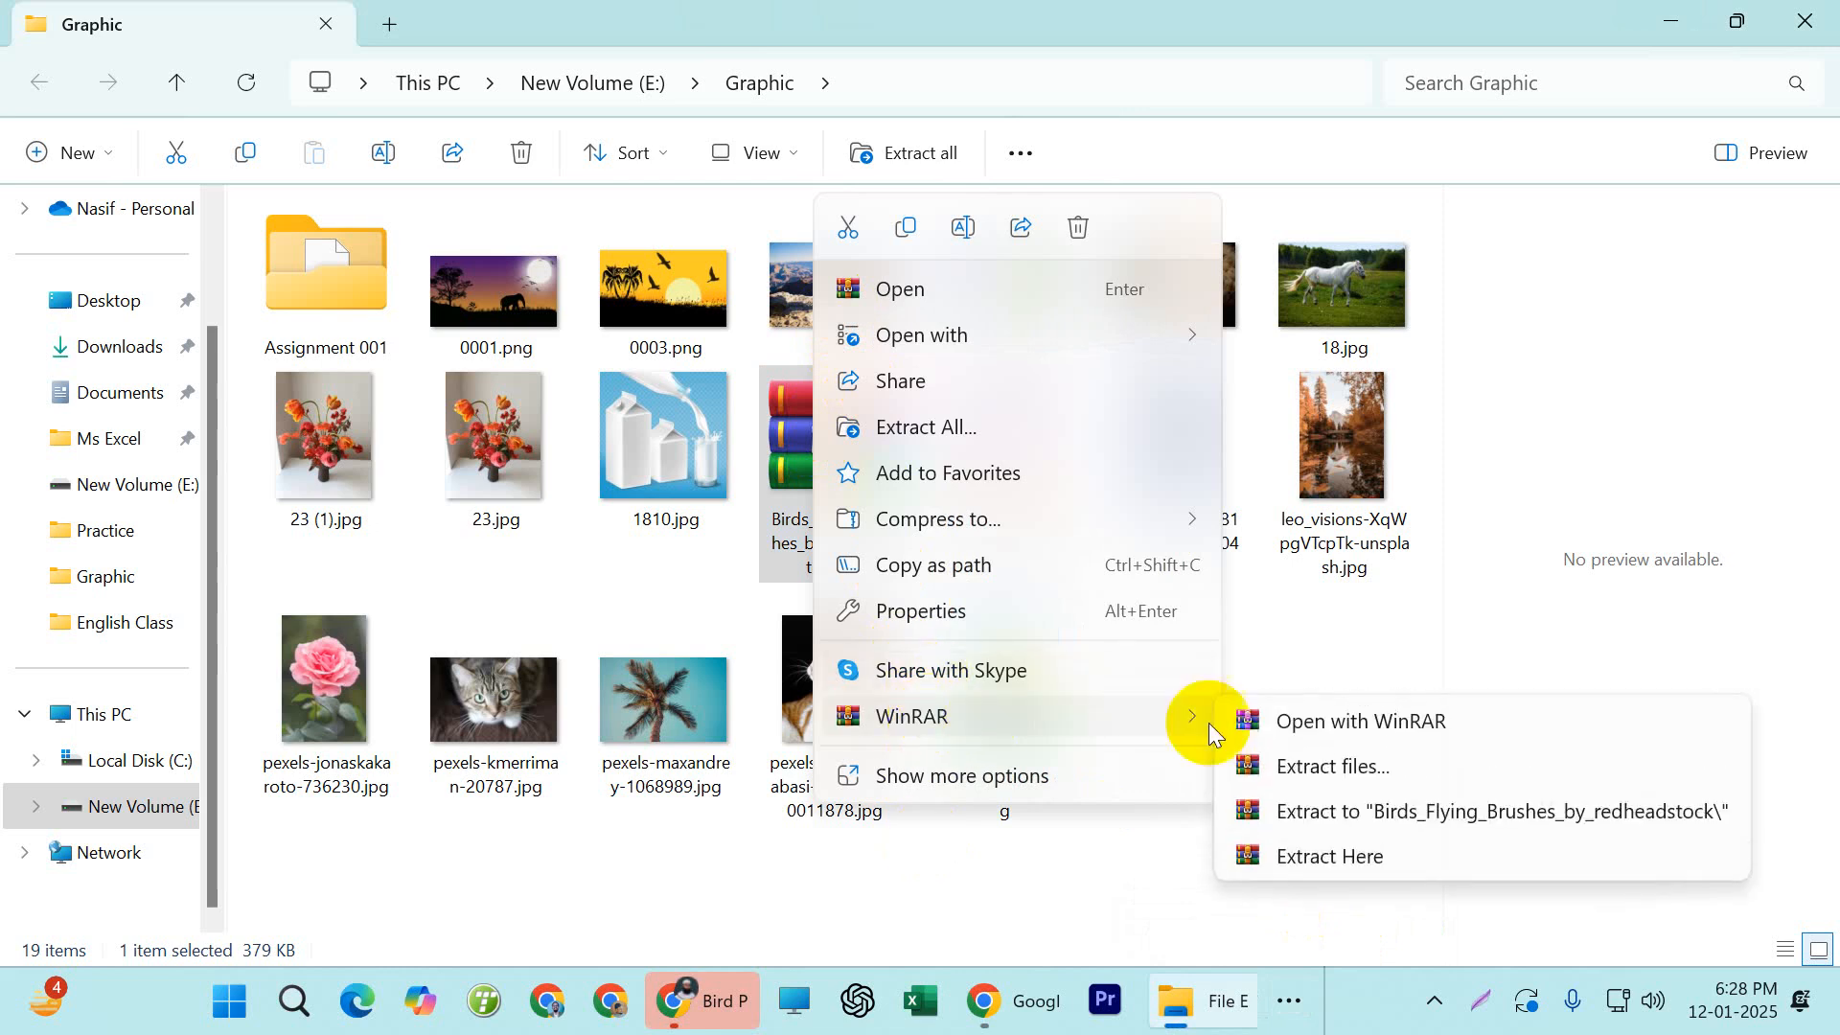
pyautogui.click(1339, 812)
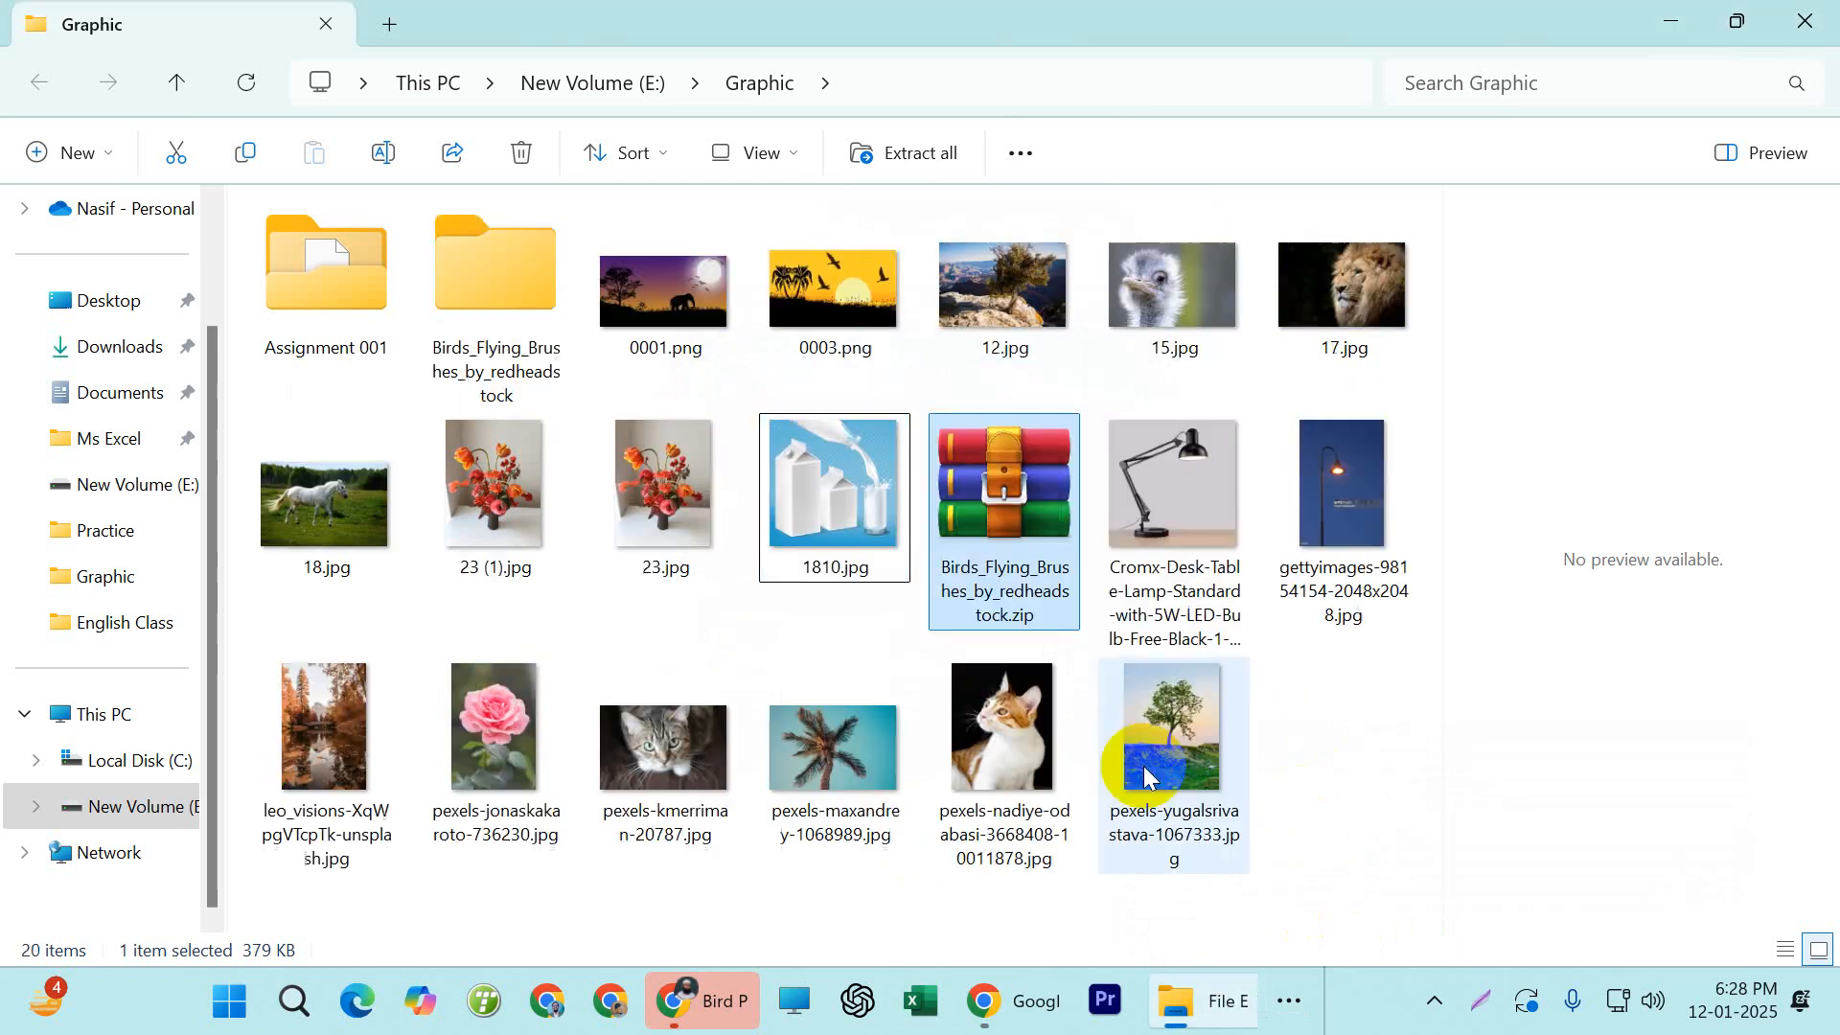
# Open the extracted Birds_Flying_Brushes_by_redheadstock folder and copy its full path
pyautogui.click(449, 291)
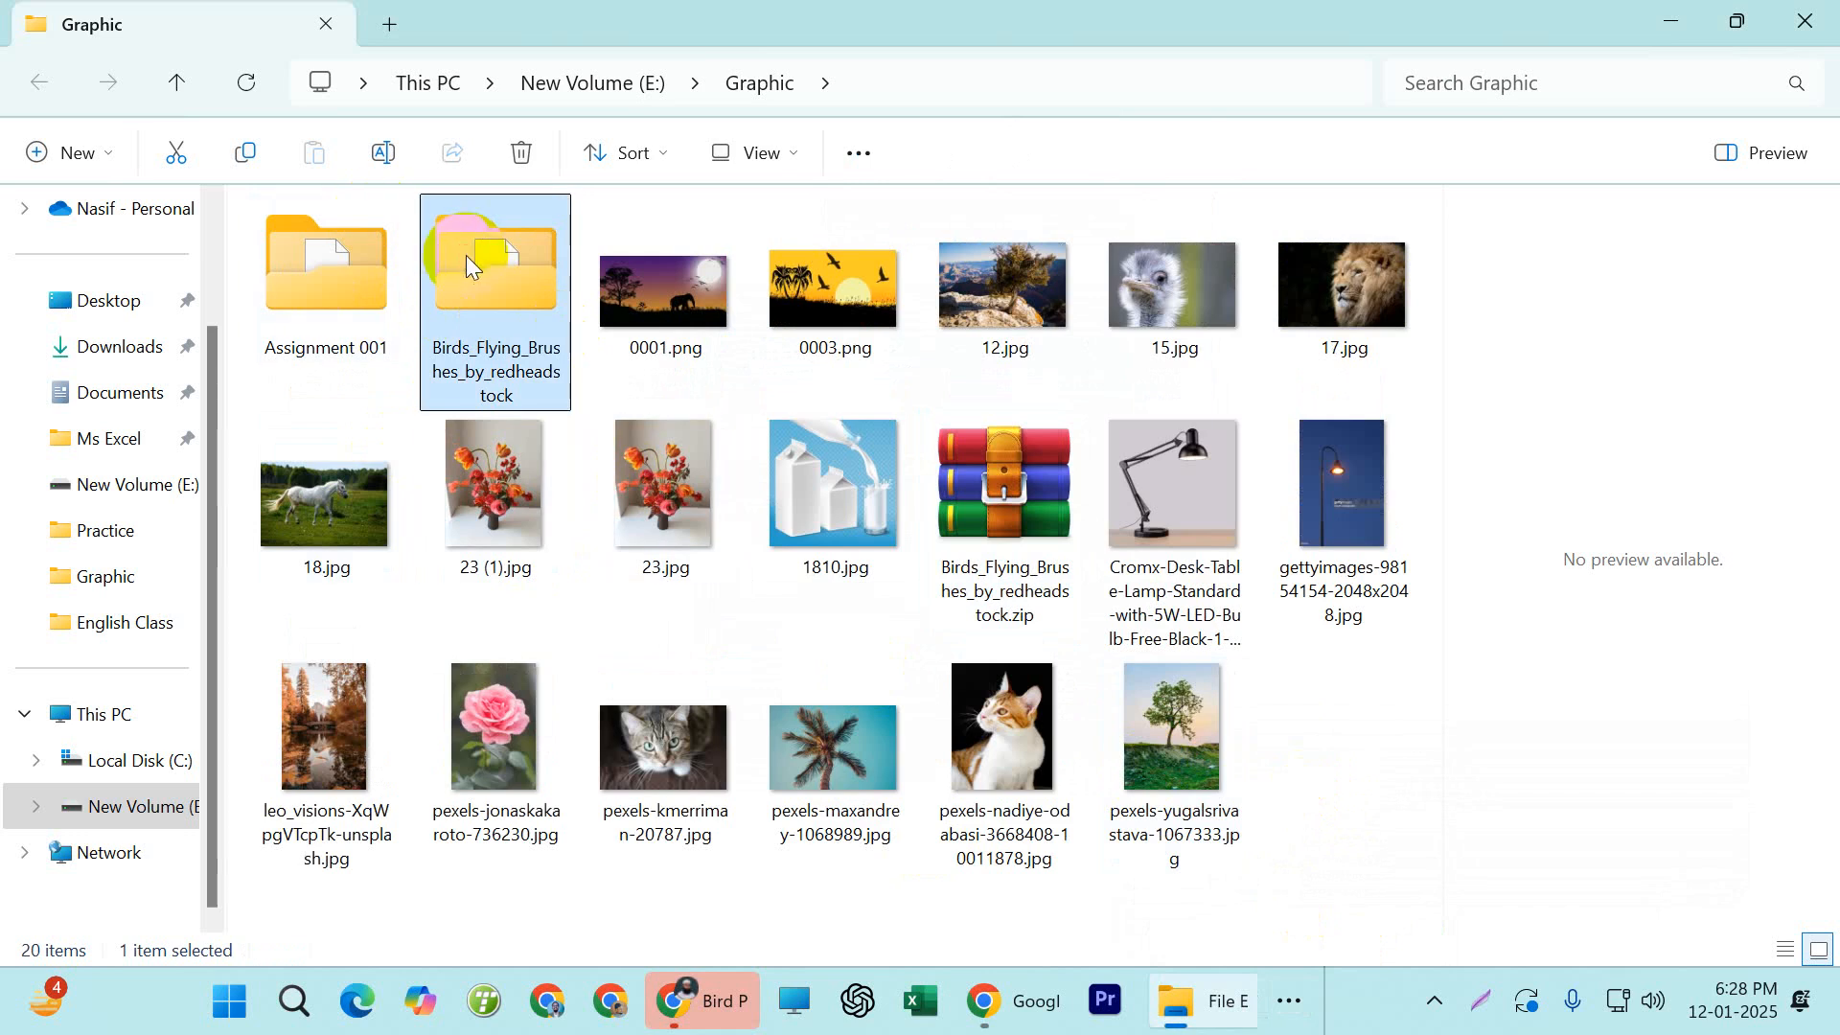
pyautogui.doubleClick(465, 255)
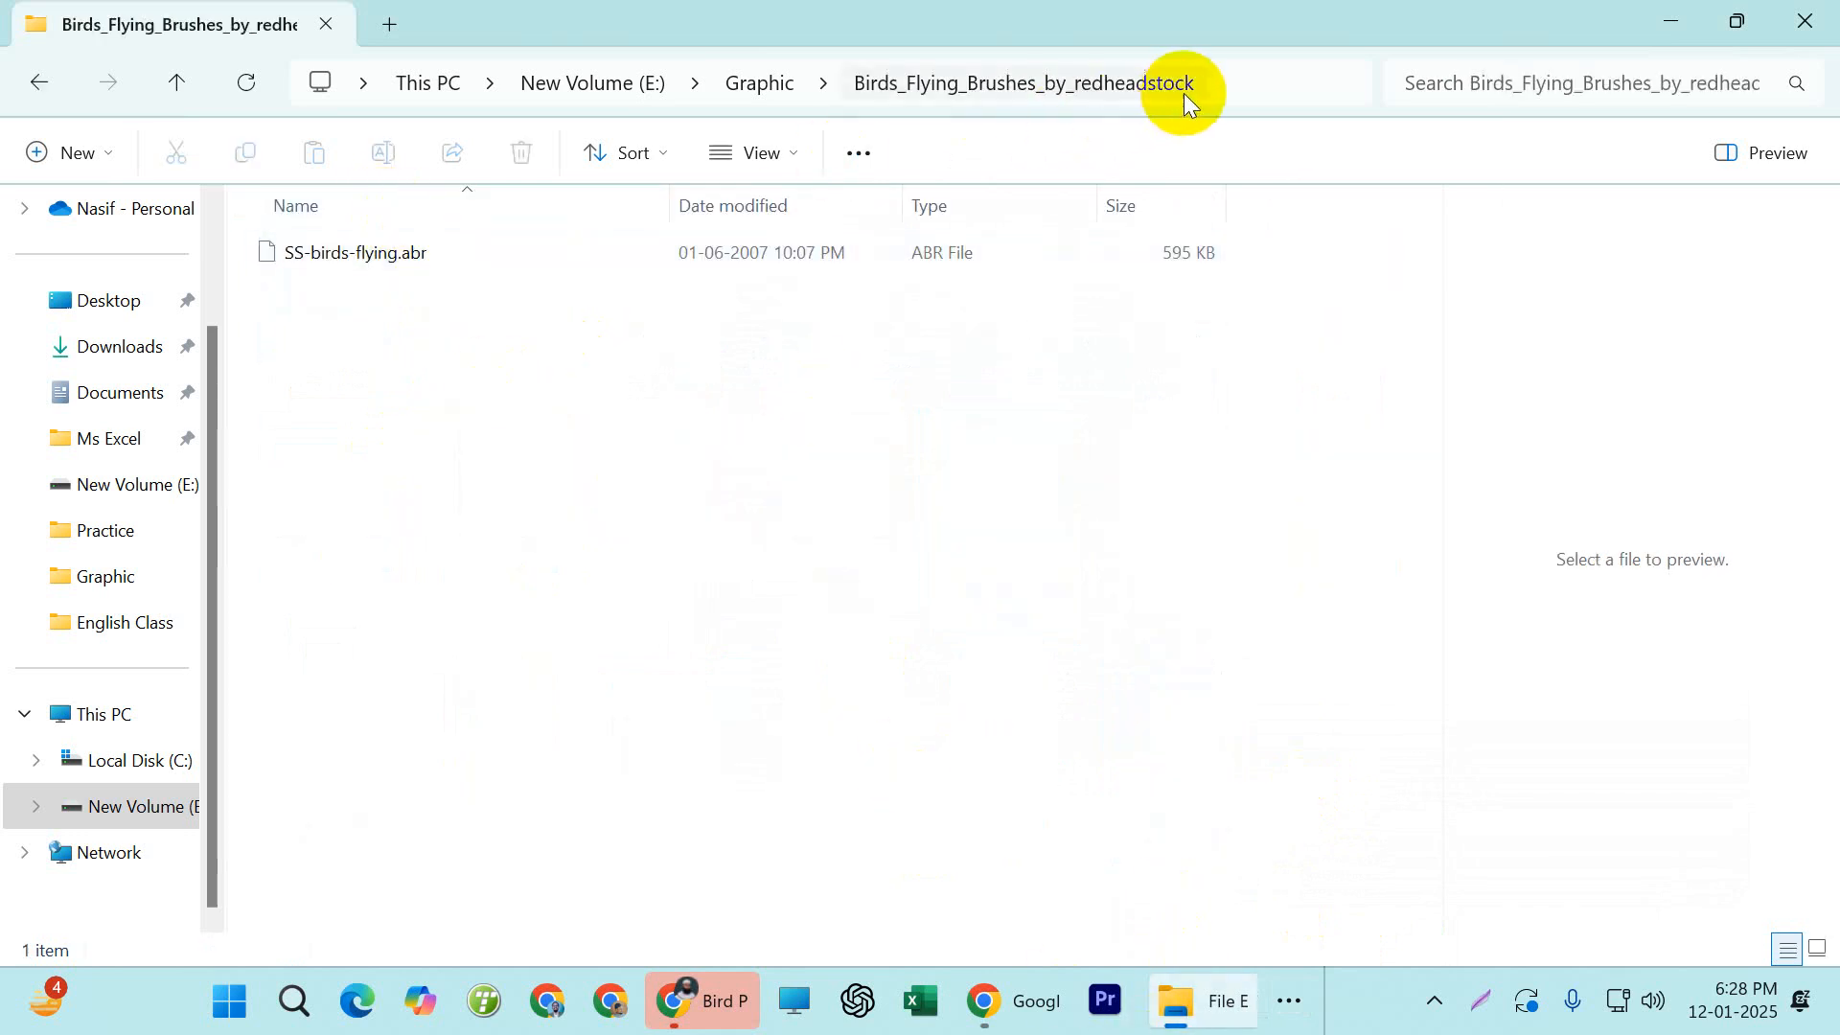
pyautogui.click(1237, 84)
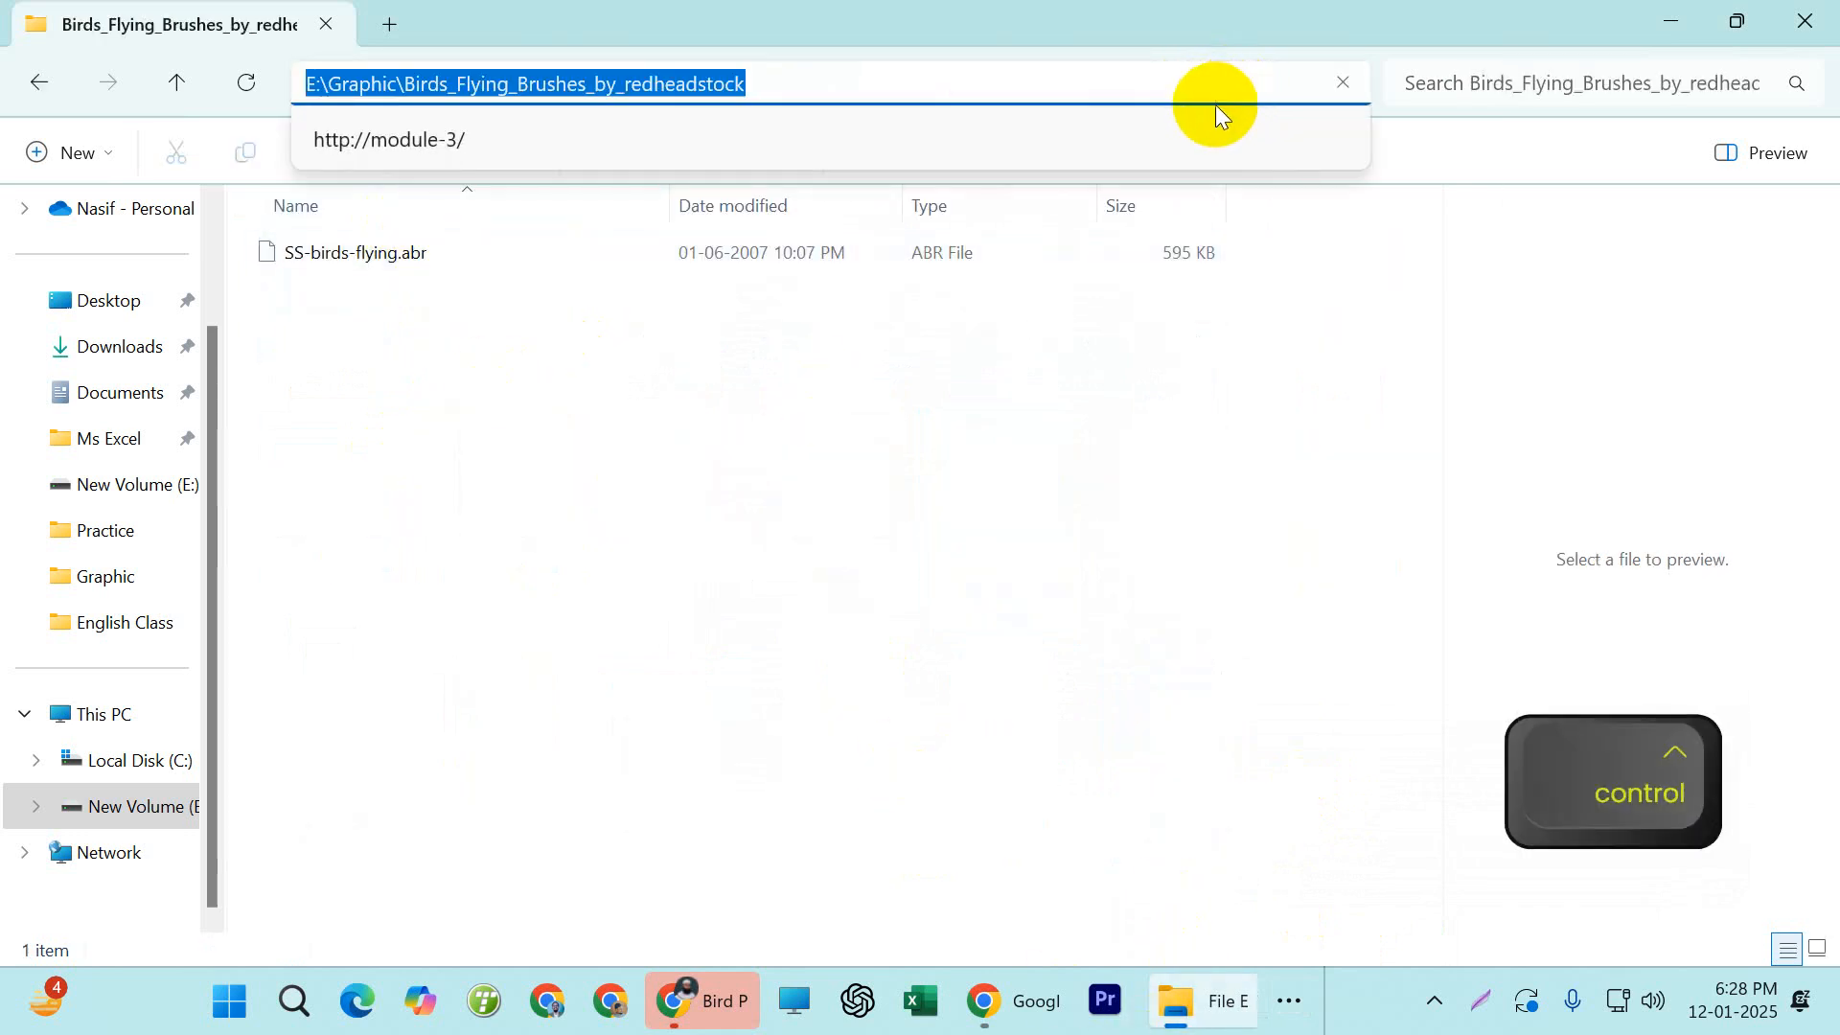
pyautogui.hotkey('ctrl', 'c')
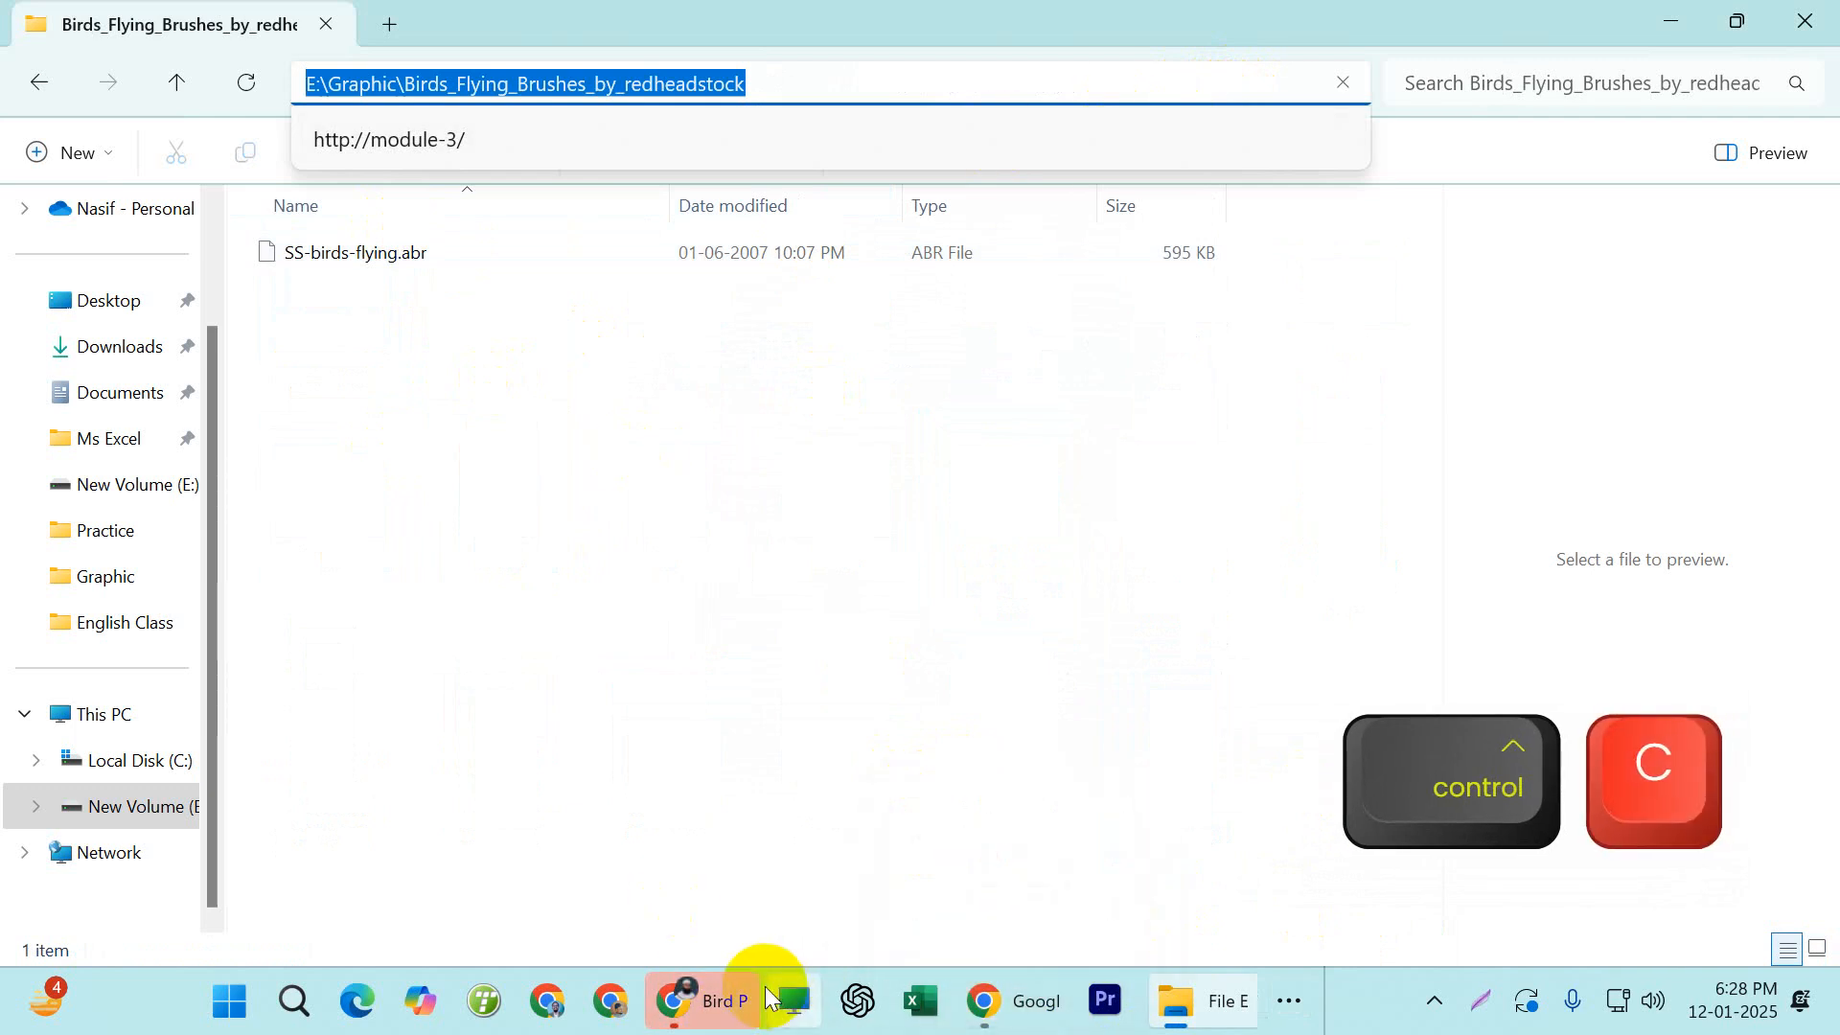
# Return to Photoshop and use the copied path to go to E:\Graphic\Birds_Flying_Brushes_by_redheadstock in the Load dialog
pyautogui.click(1290, 1002)
pyautogui.click(1289, 920)
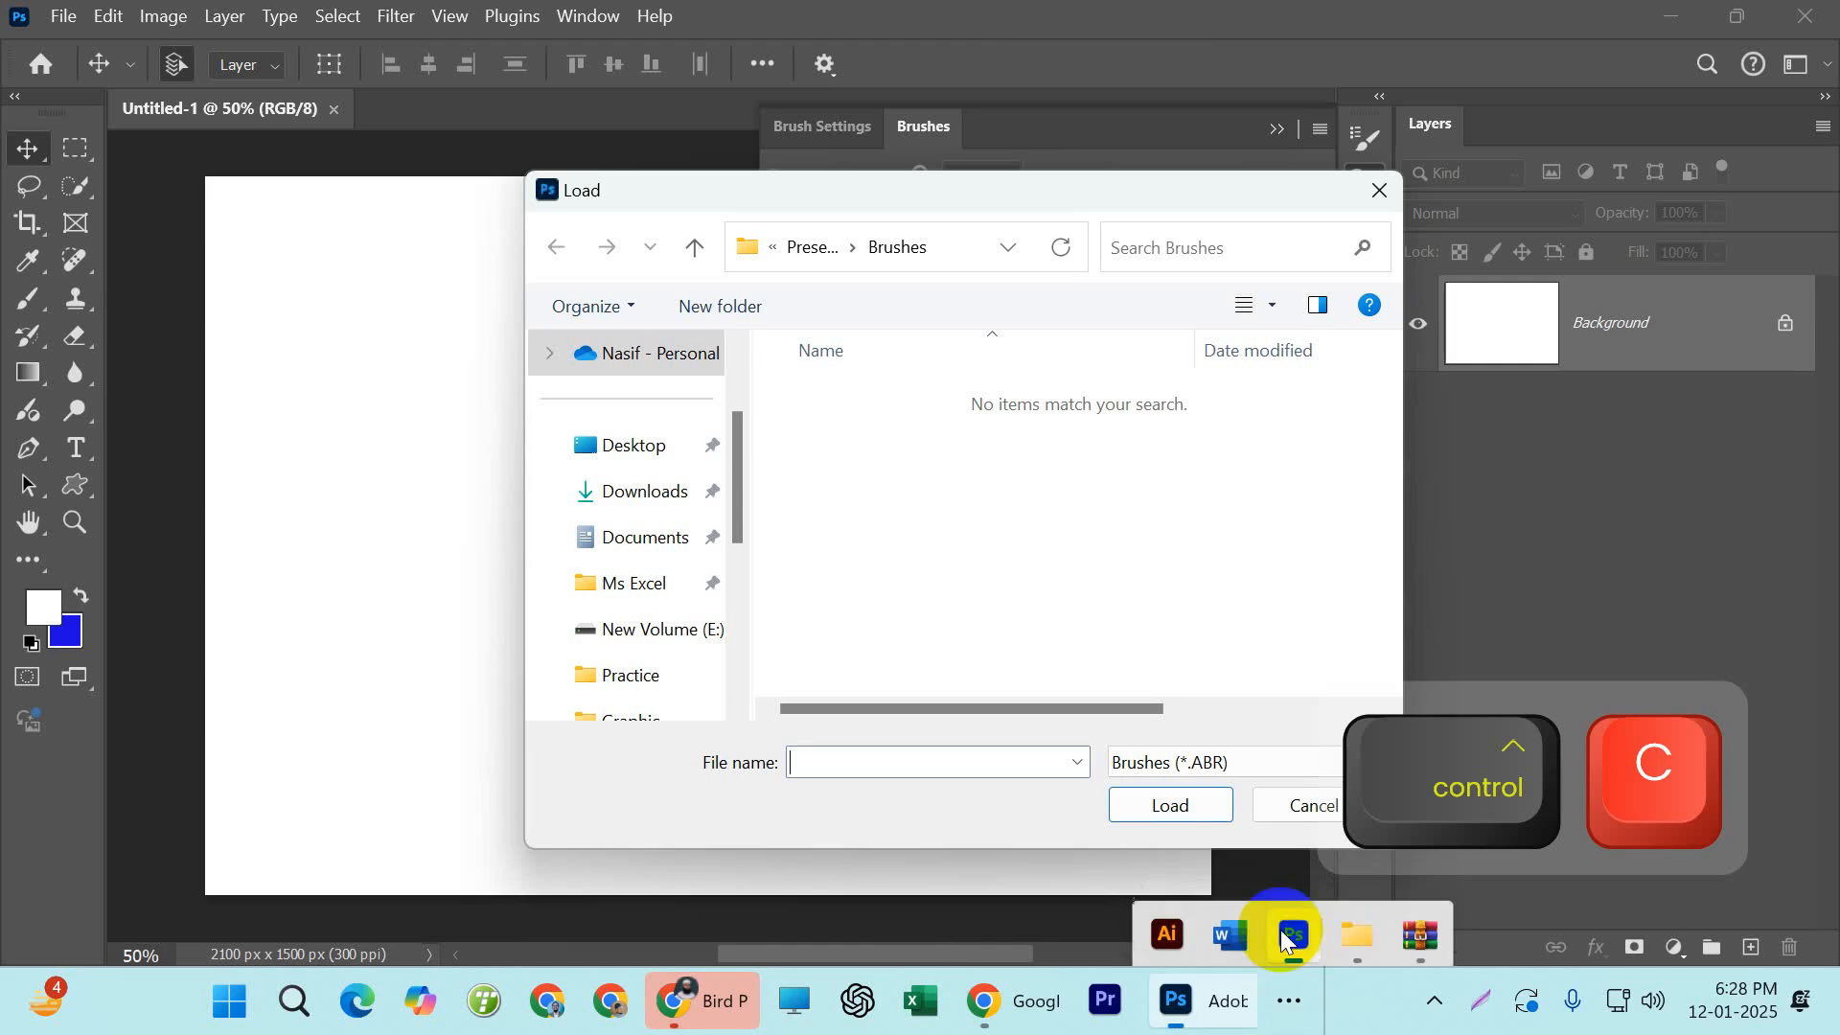
pyautogui.click(955, 250)
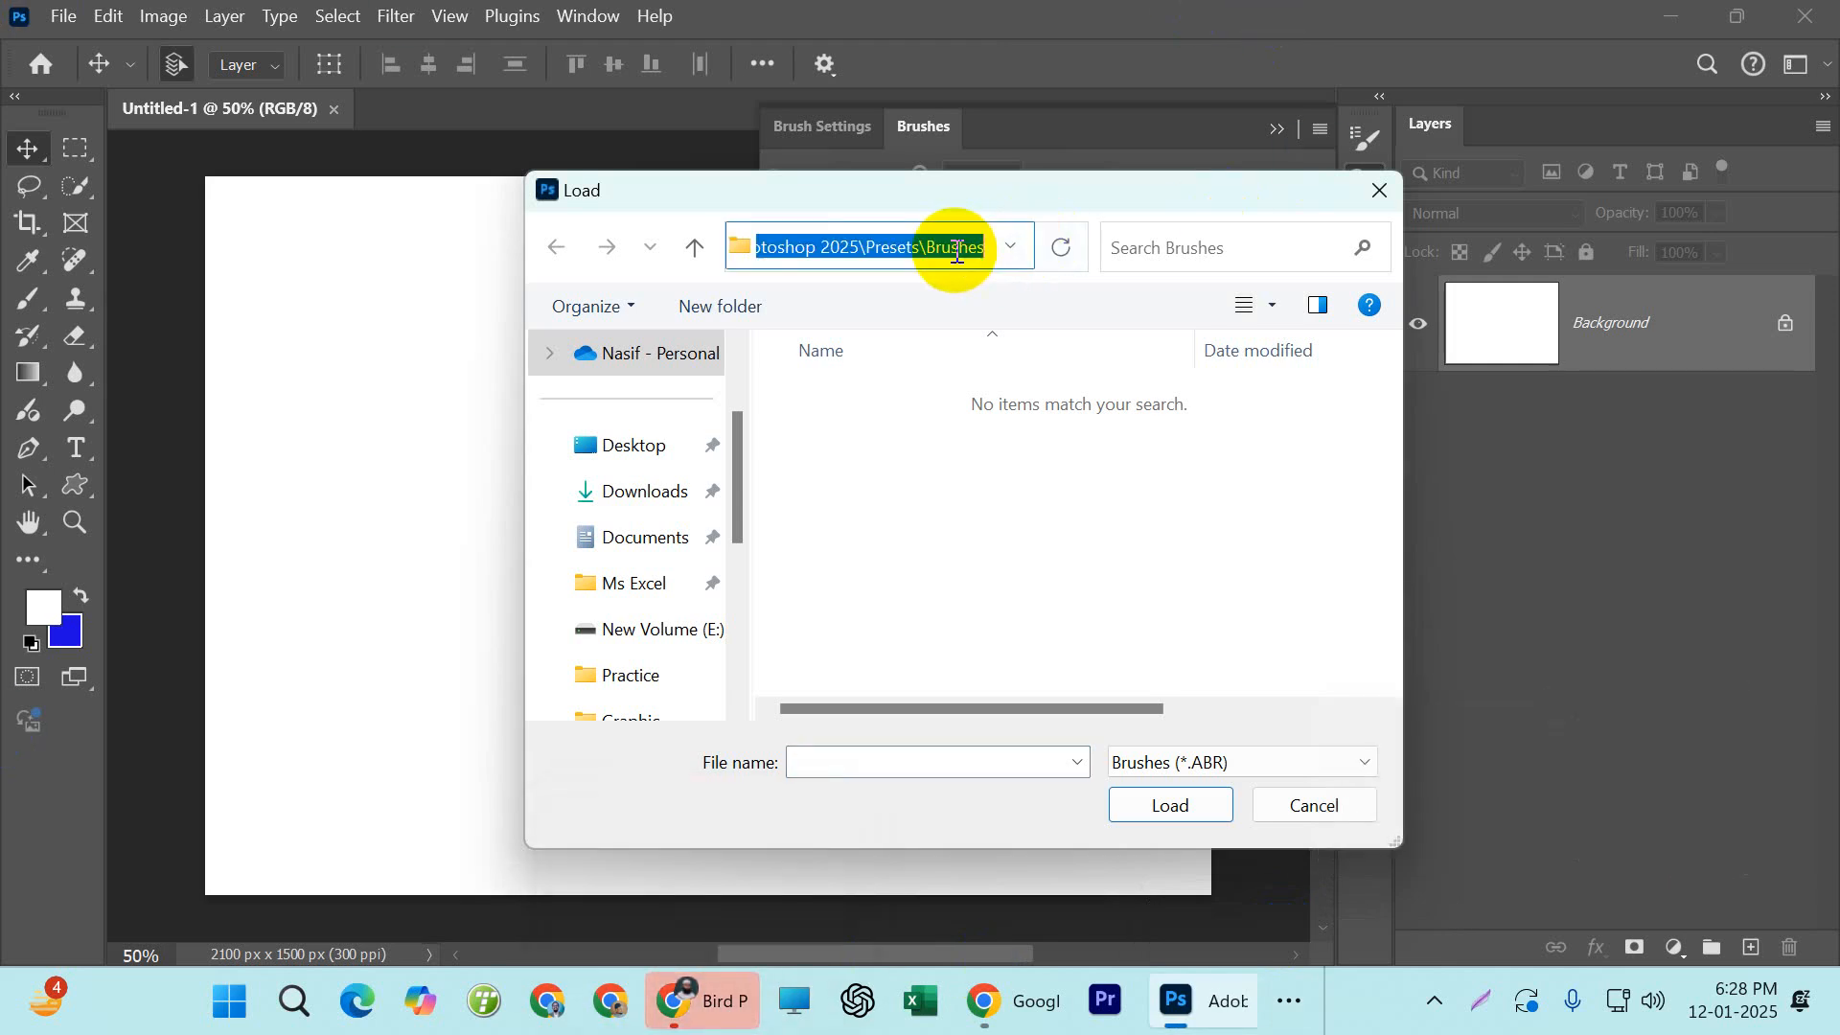
pyautogui.hotkey('ctrl', 'v')
pyautogui.hotkey('ctrl', 'v')
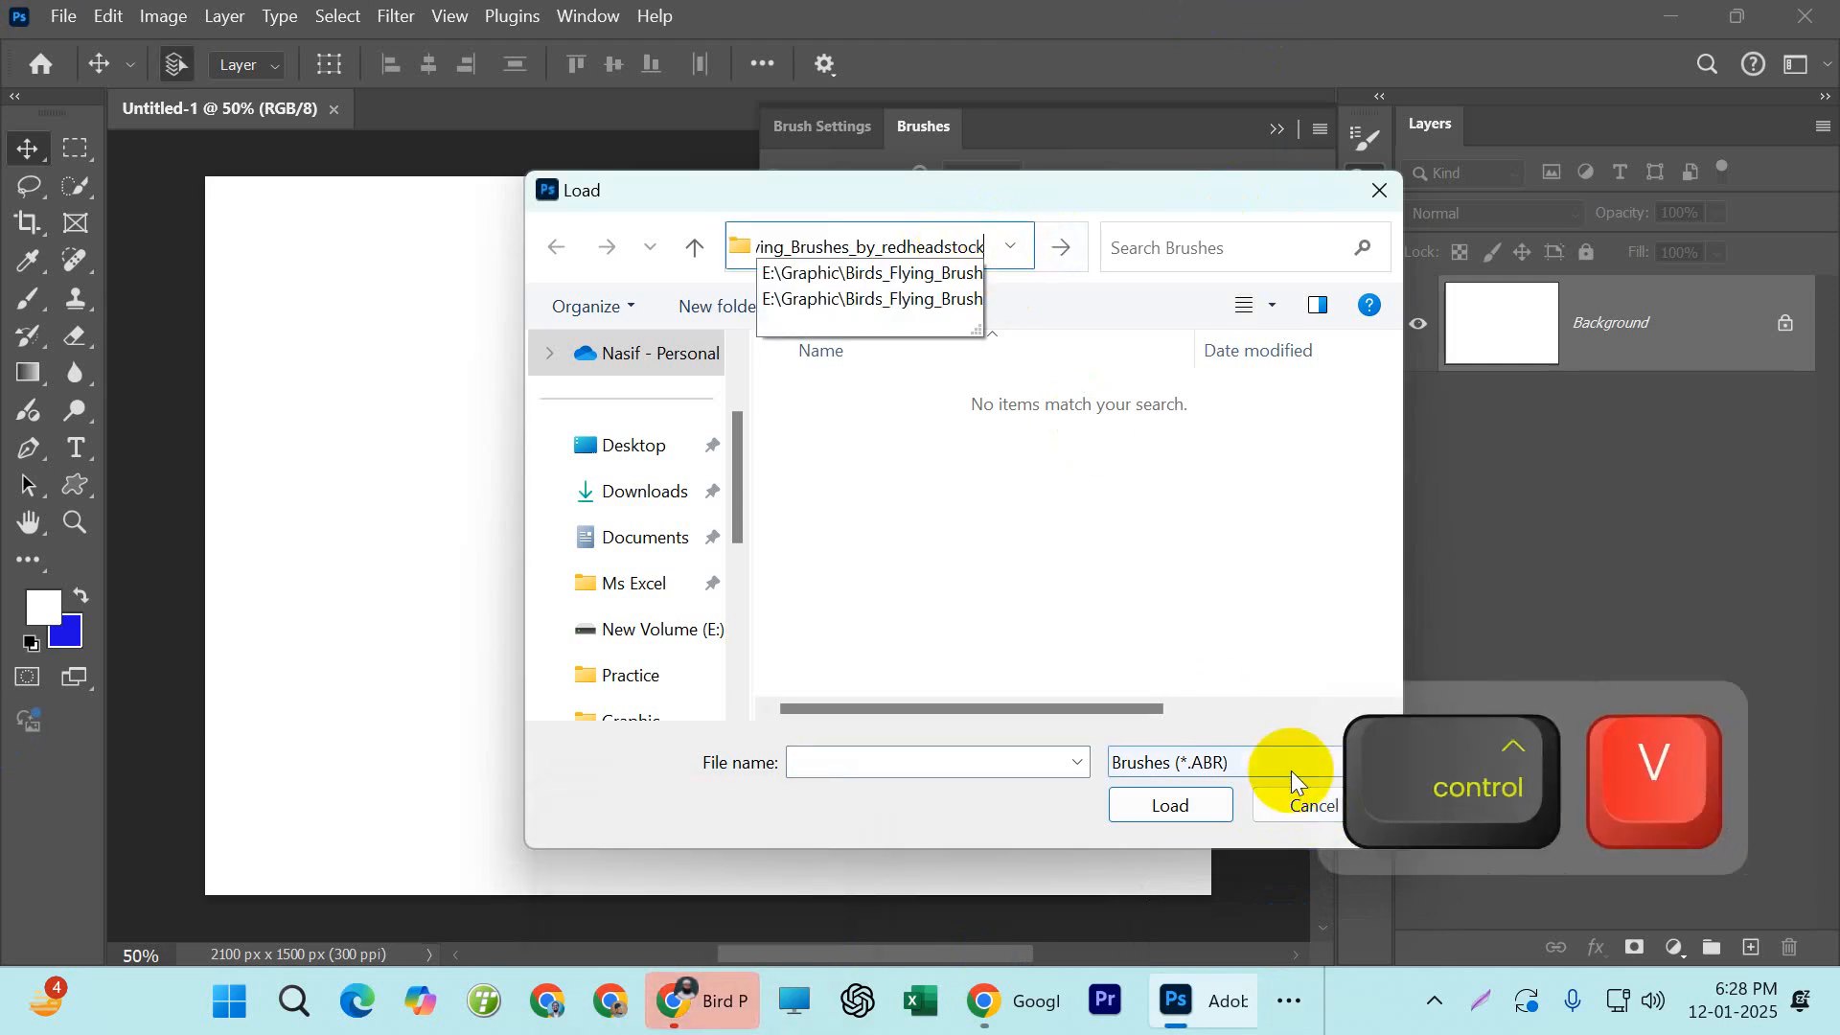
pyautogui.press('Return')
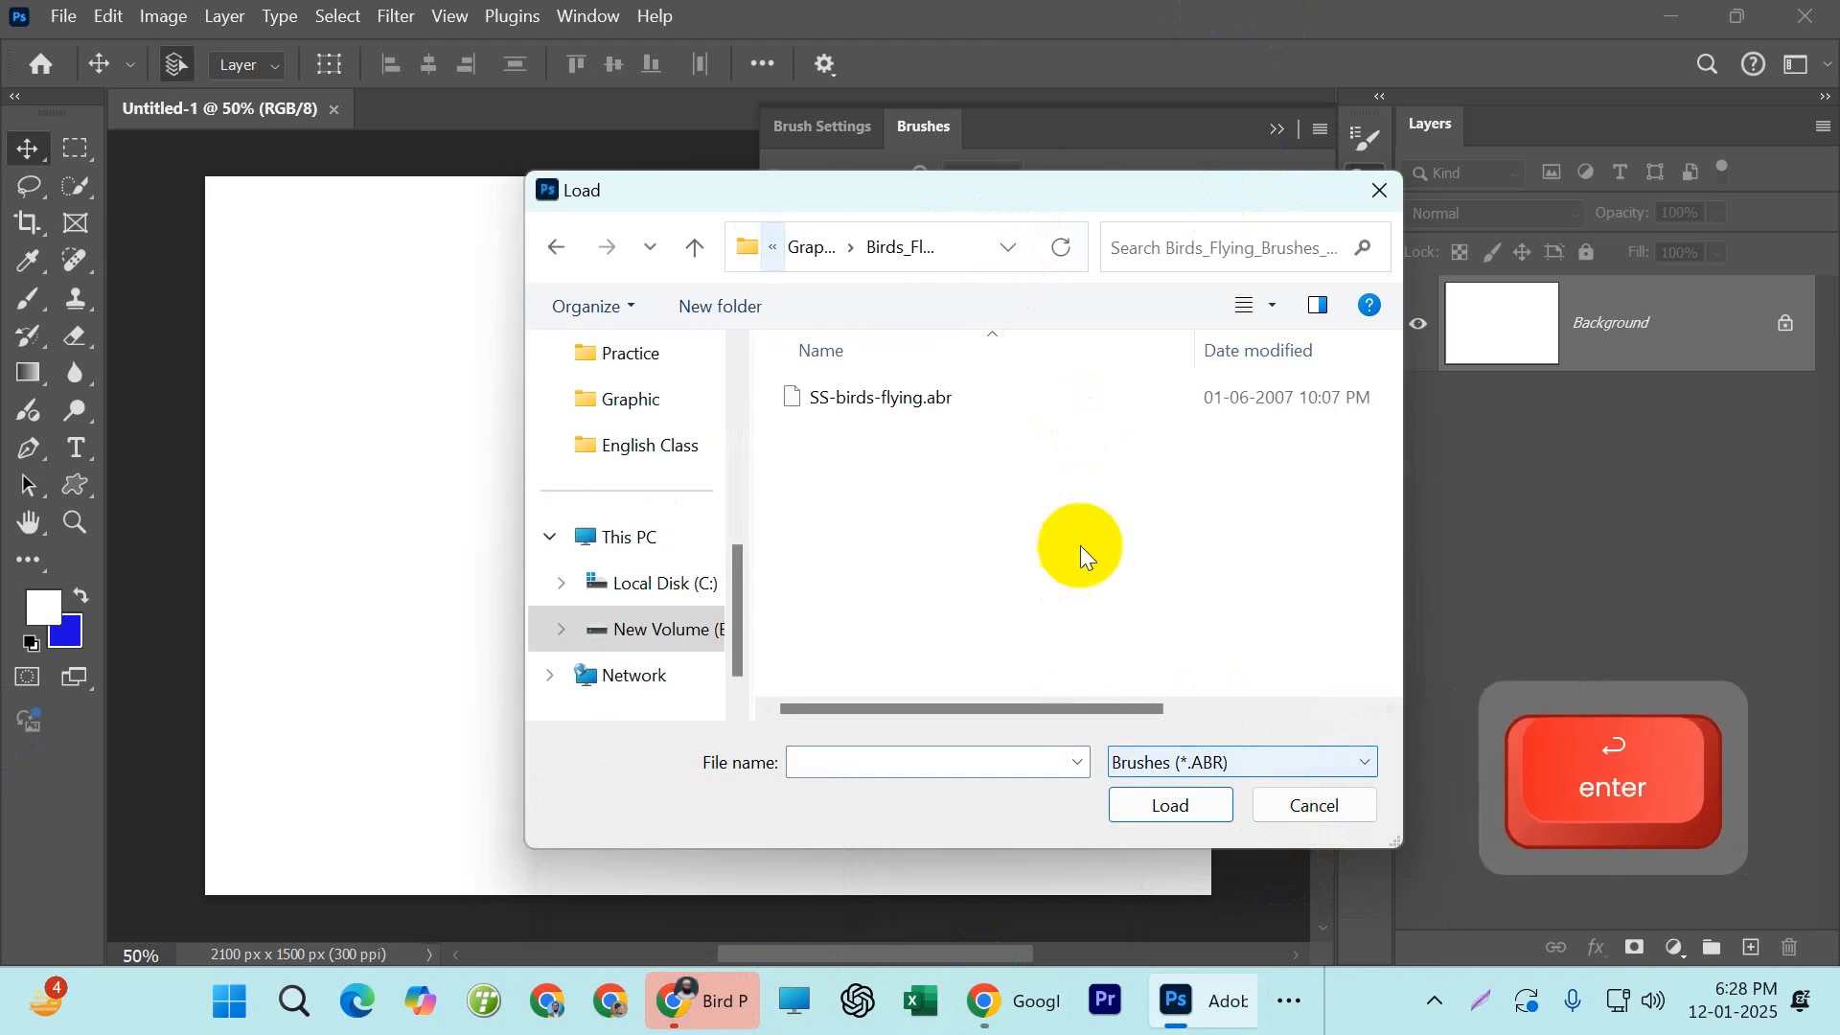
# Load SS-birds-flying.abr, find its group among the brush presets, and collapse the Brushes panel
pyautogui.click(912, 399)
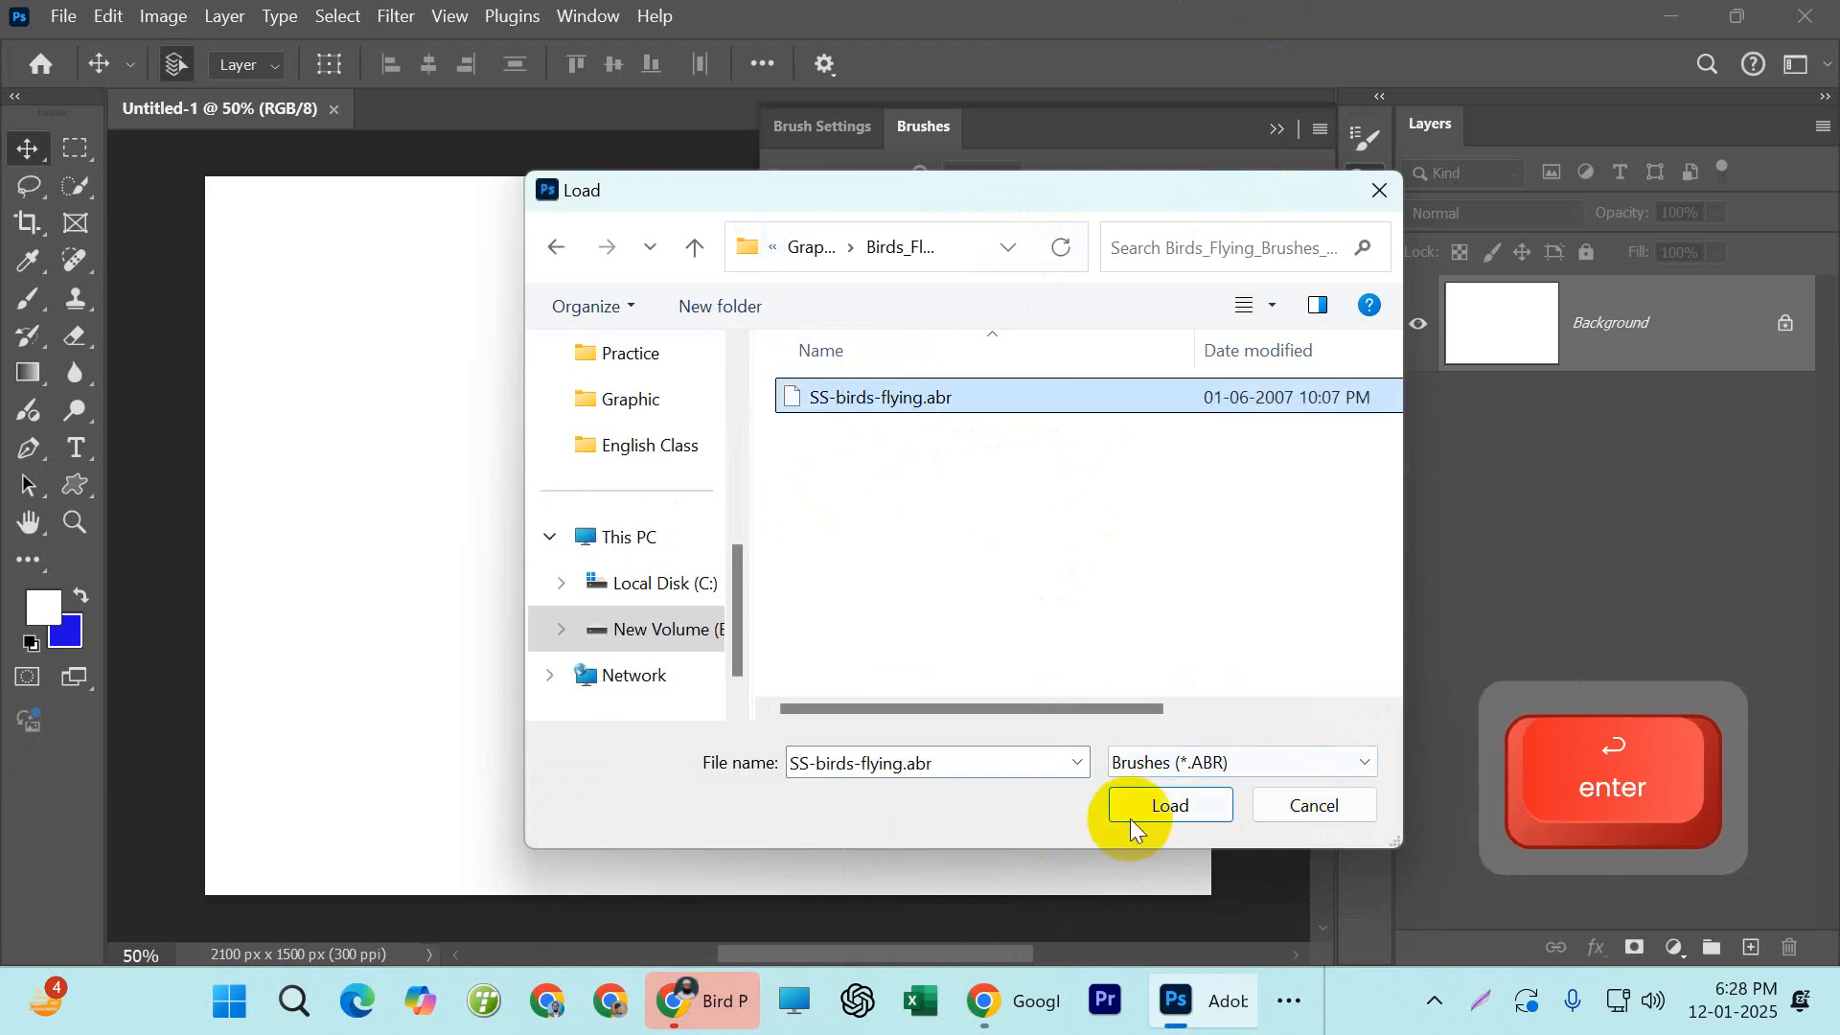
pyautogui.click(1181, 809)
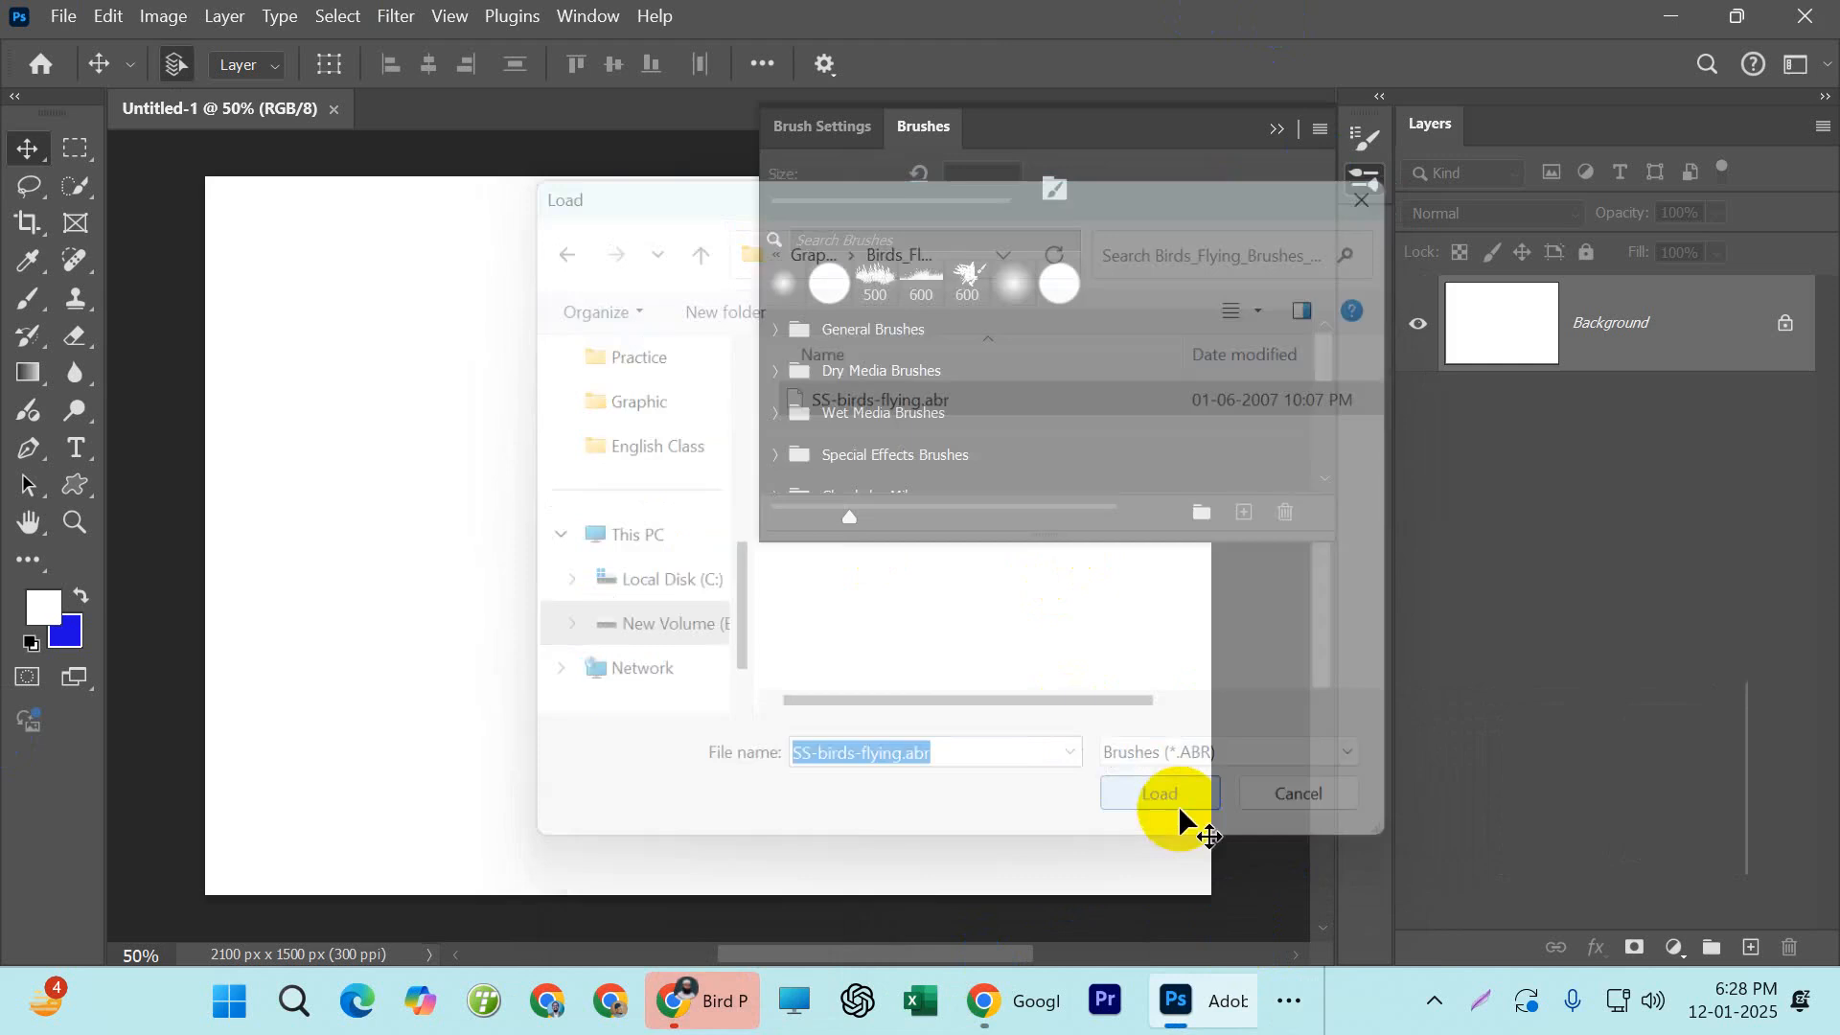
pyautogui.scroll(-6, 940, 460)
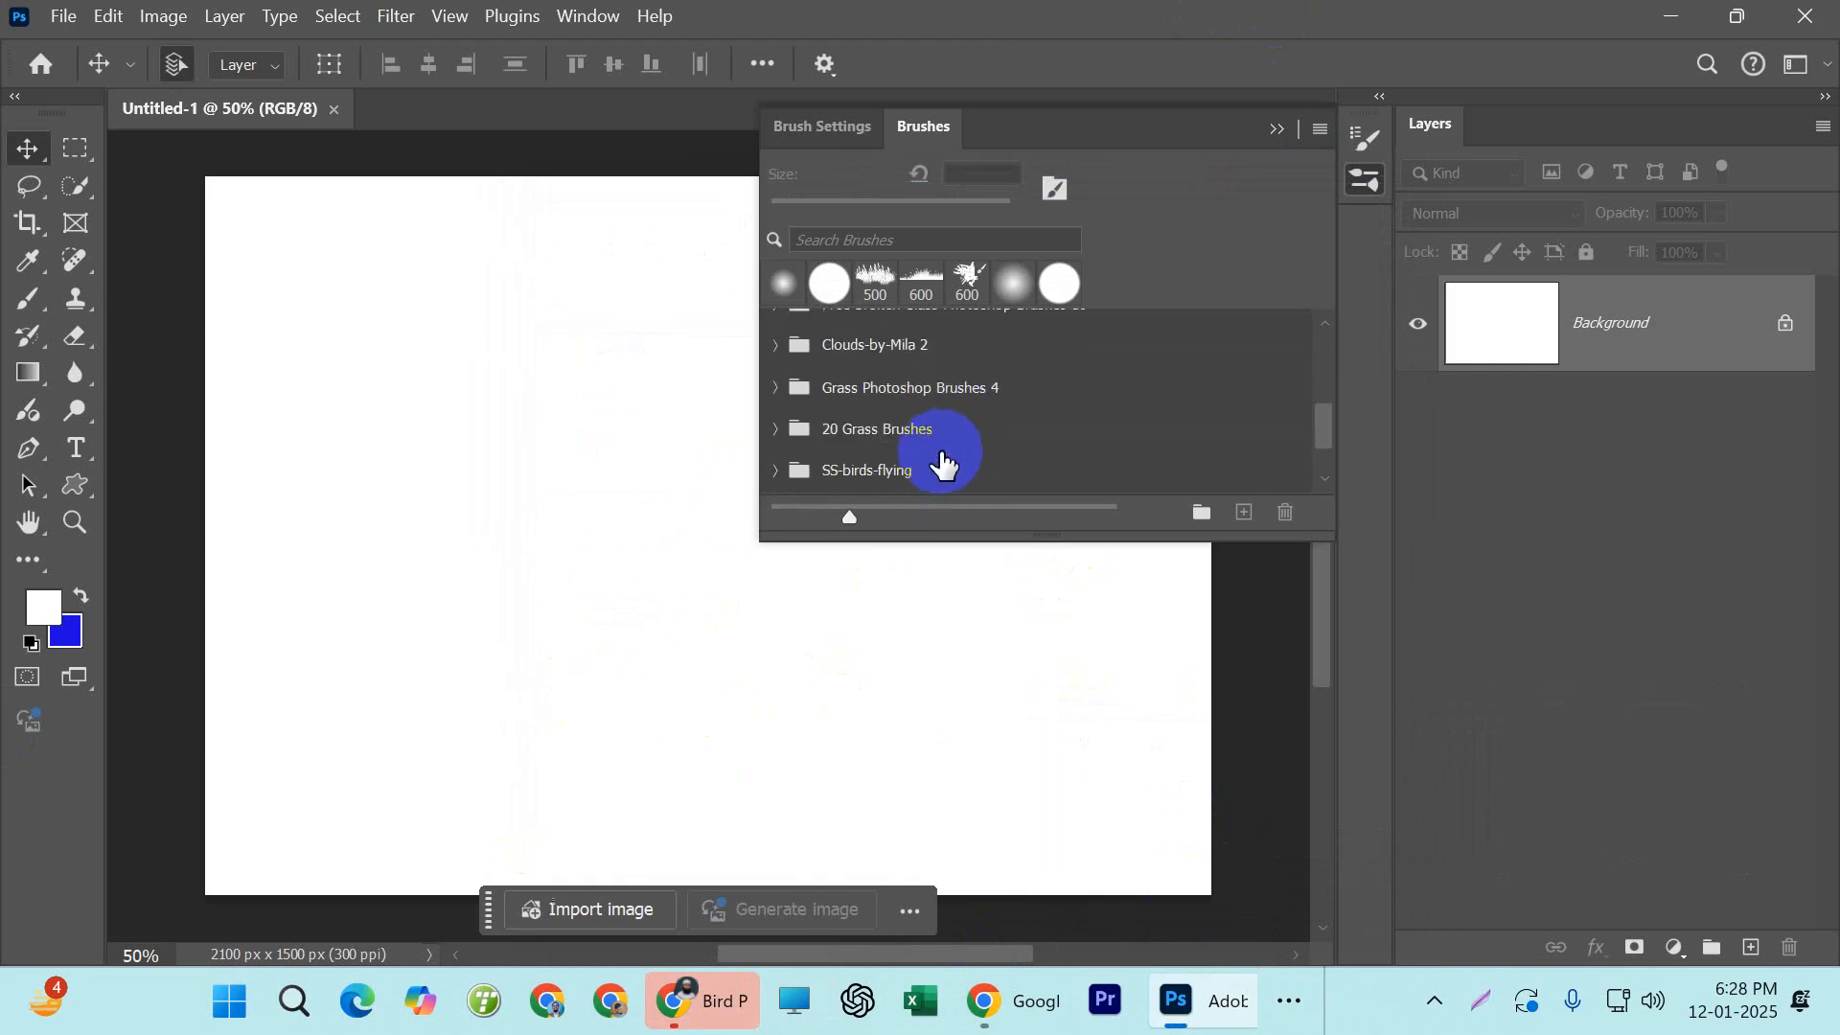
pyautogui.click(1276, 129)
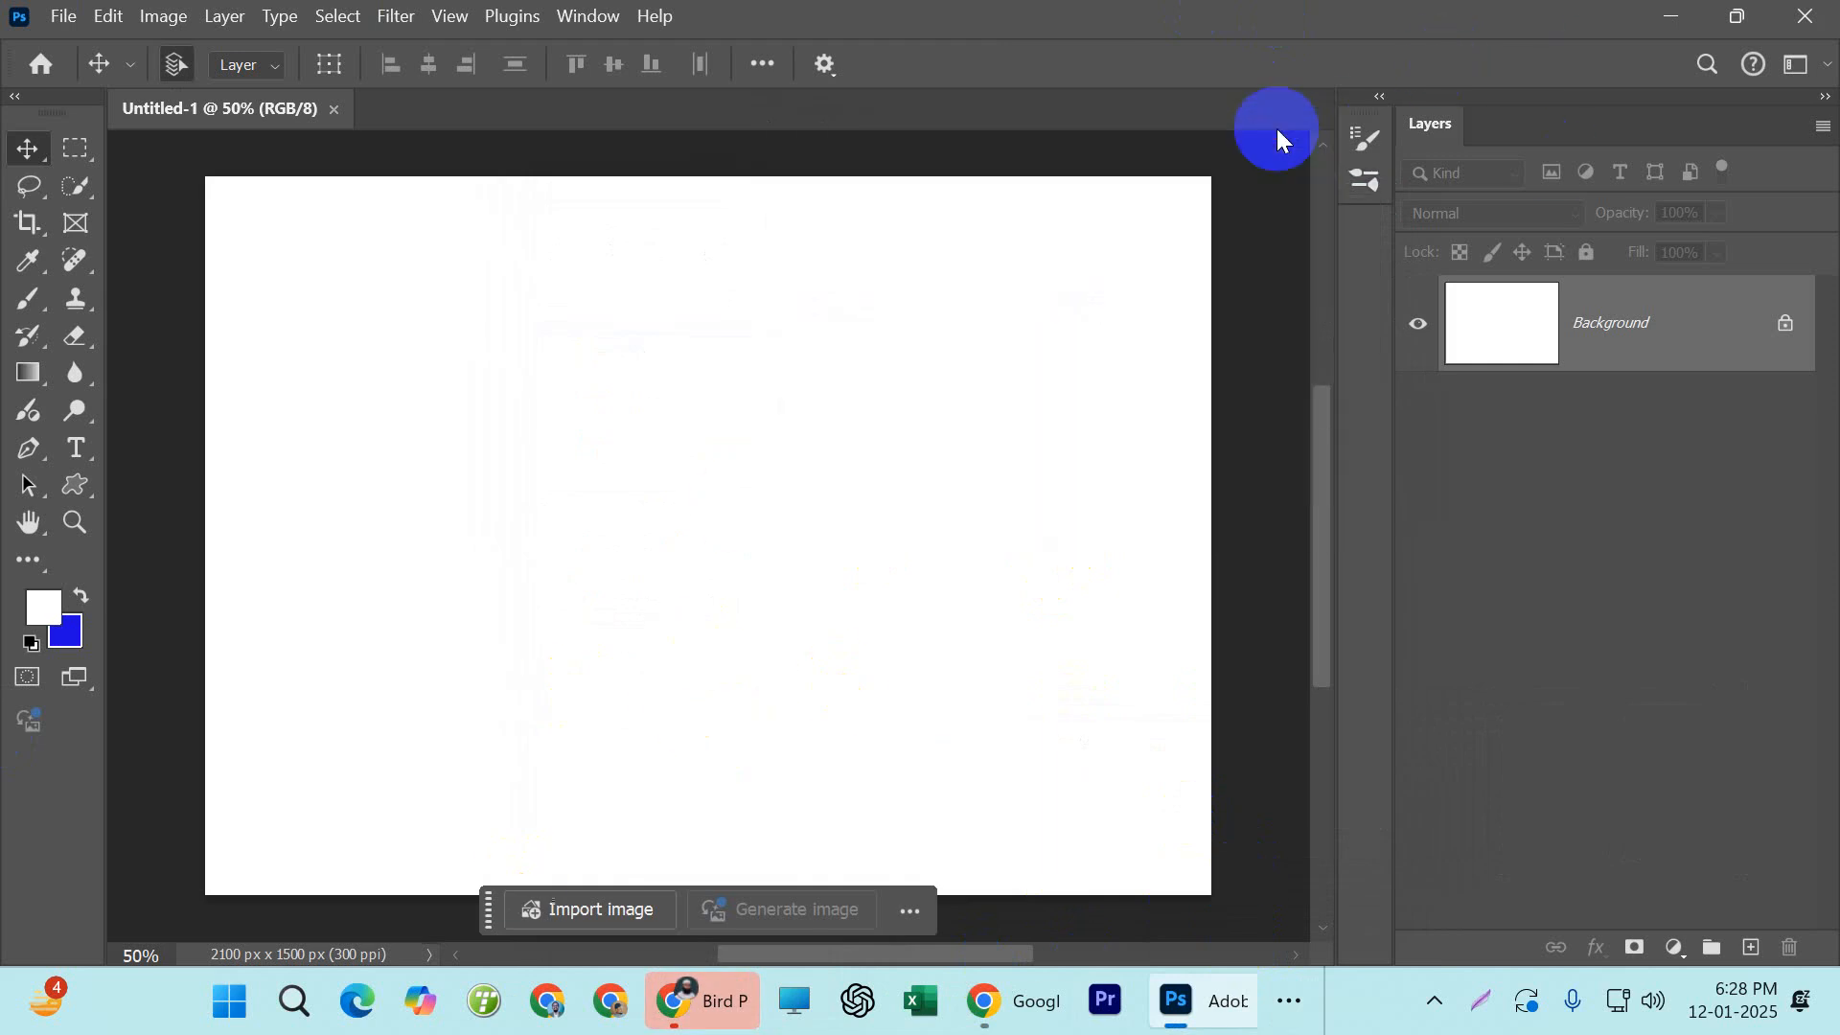
# Activate the Brush tool and browse its preset picker down to the SS-birds-flying 2 group
pyautogui.click(26, 301)
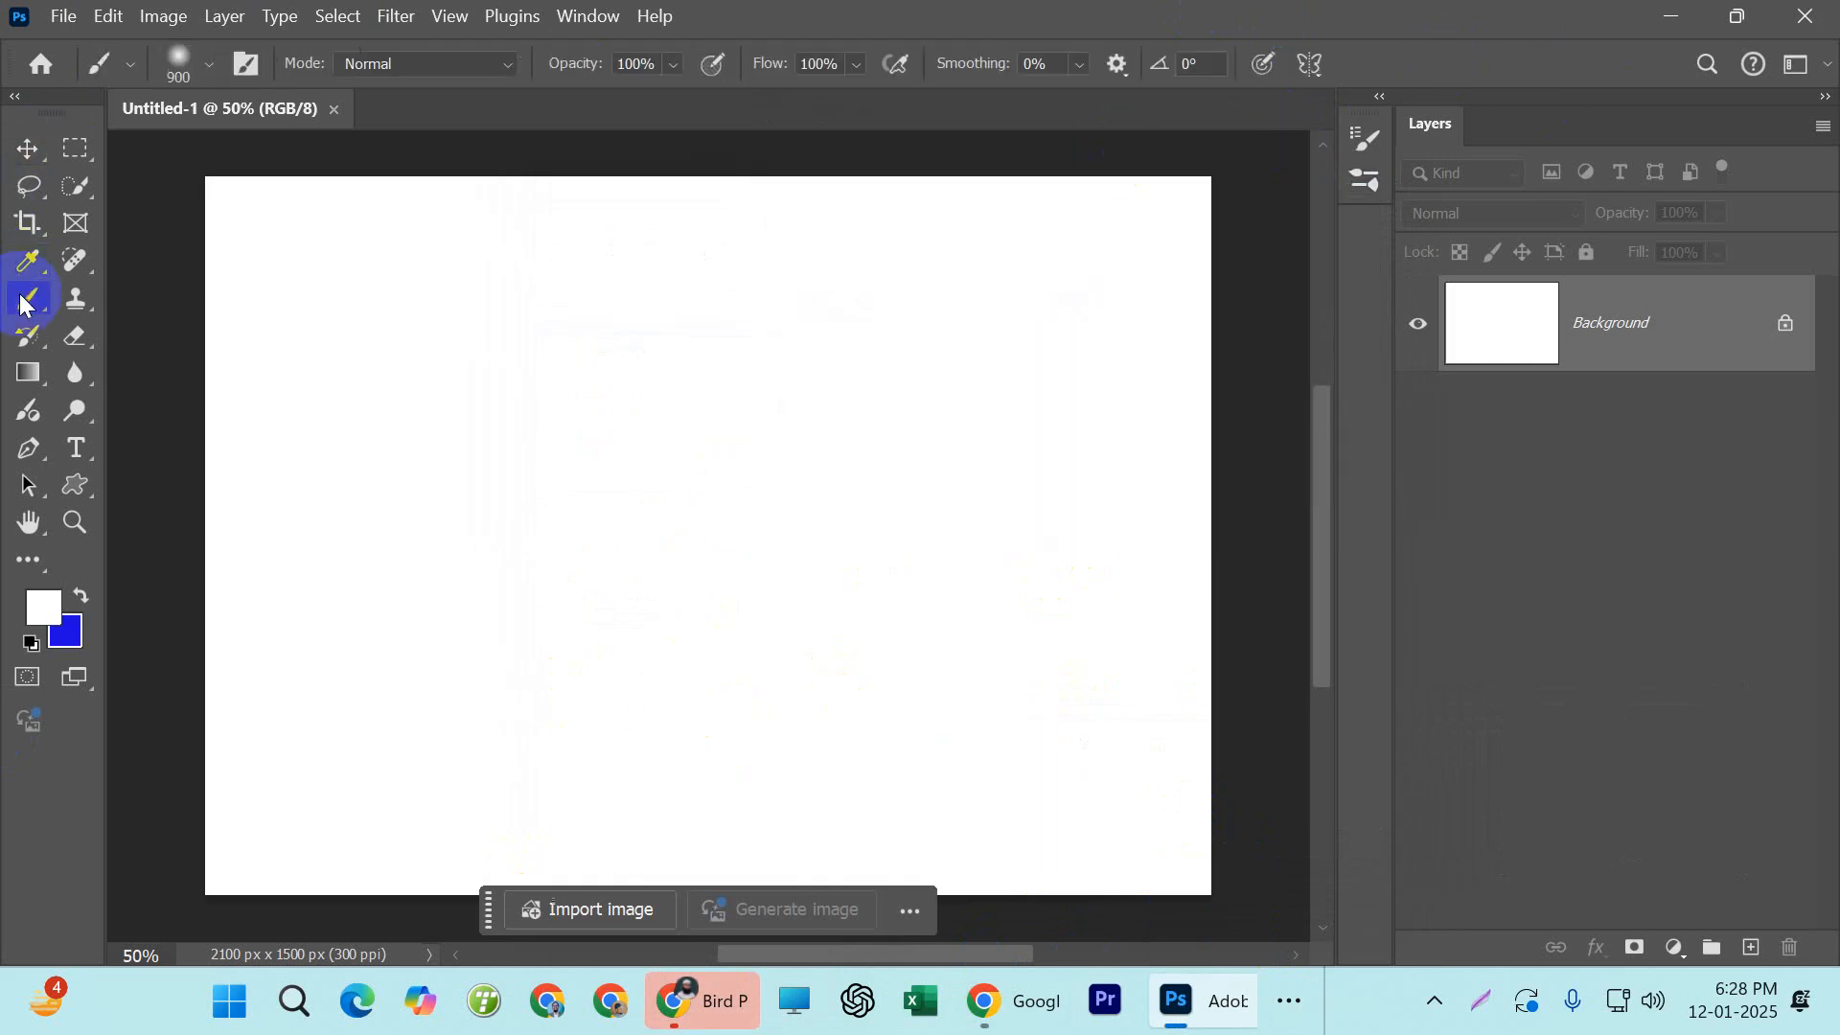
pyautogui.click(131, 71)
pyautogui.click(208, 67)
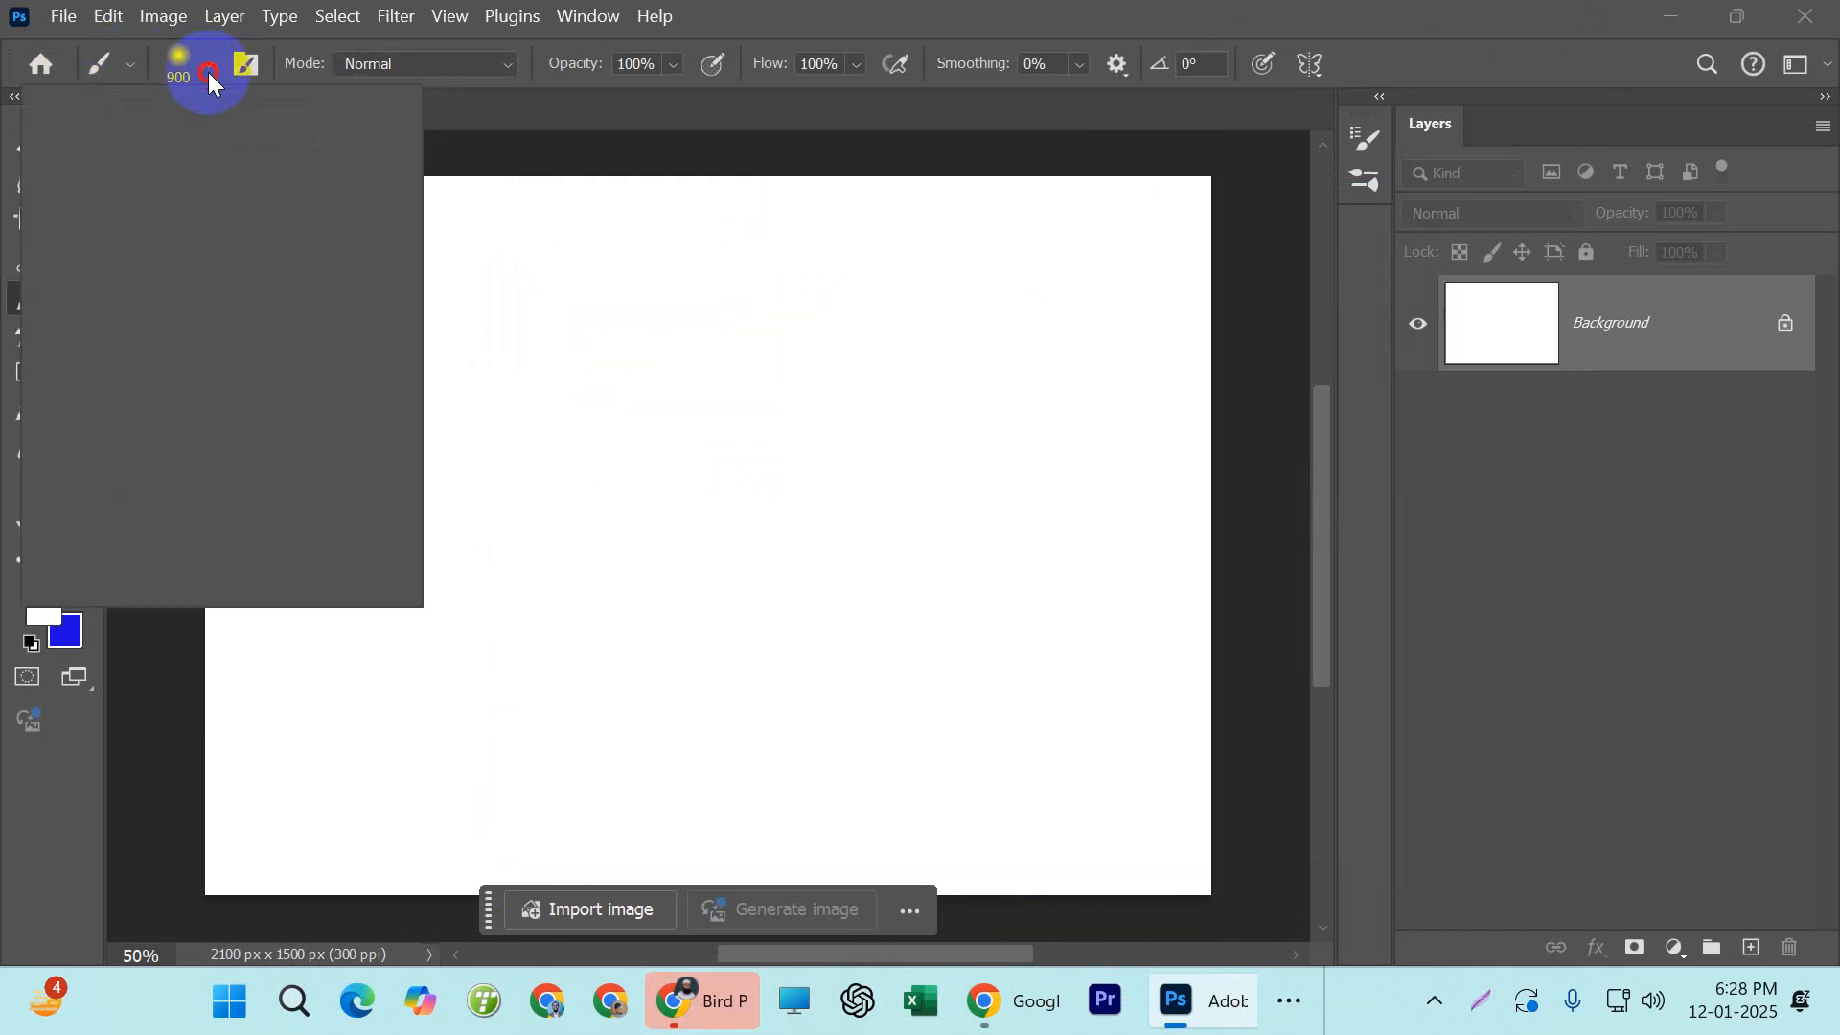
pyautogui.moveTo(362, 397)
pyautogui.mouseDown()
pyautogui.moveTo(341, 480)
pyautogui.moveTo(345, 629)
pyautogui.mouseUp()
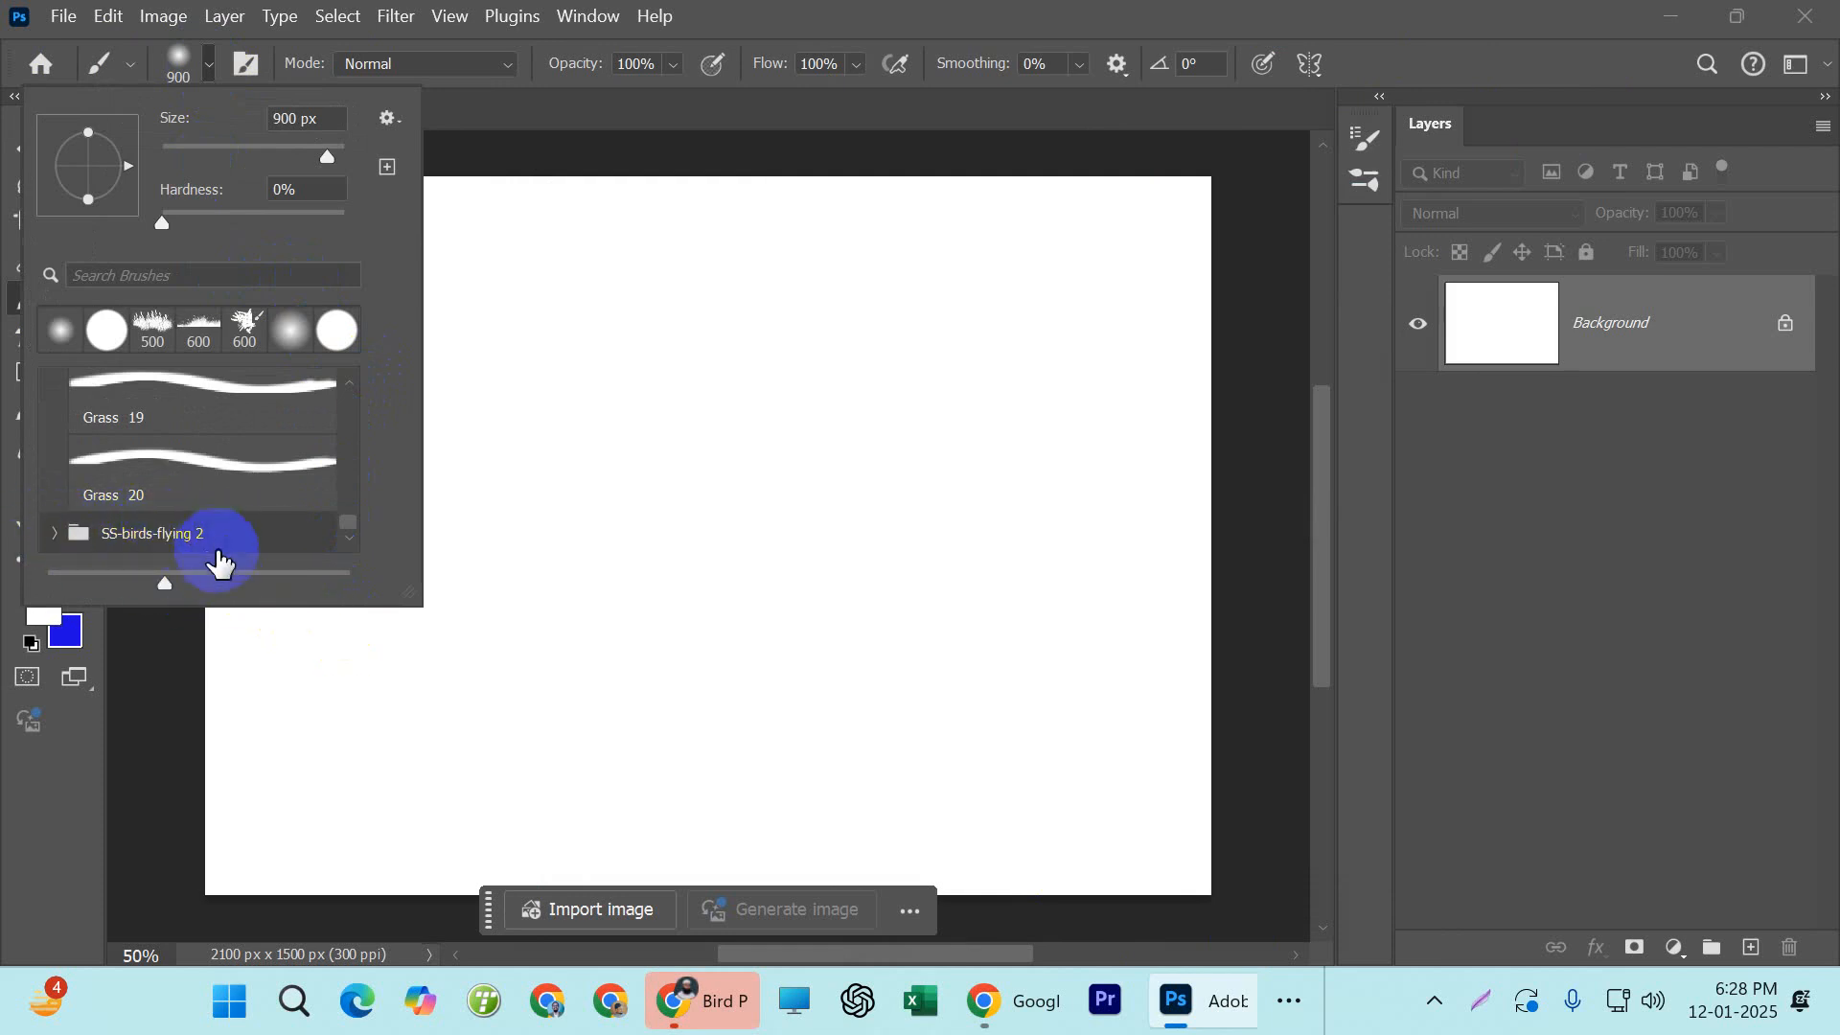
pyautogui.scroll(2, 226, 522)
pyautogui.scroll(-2, 223, 523)
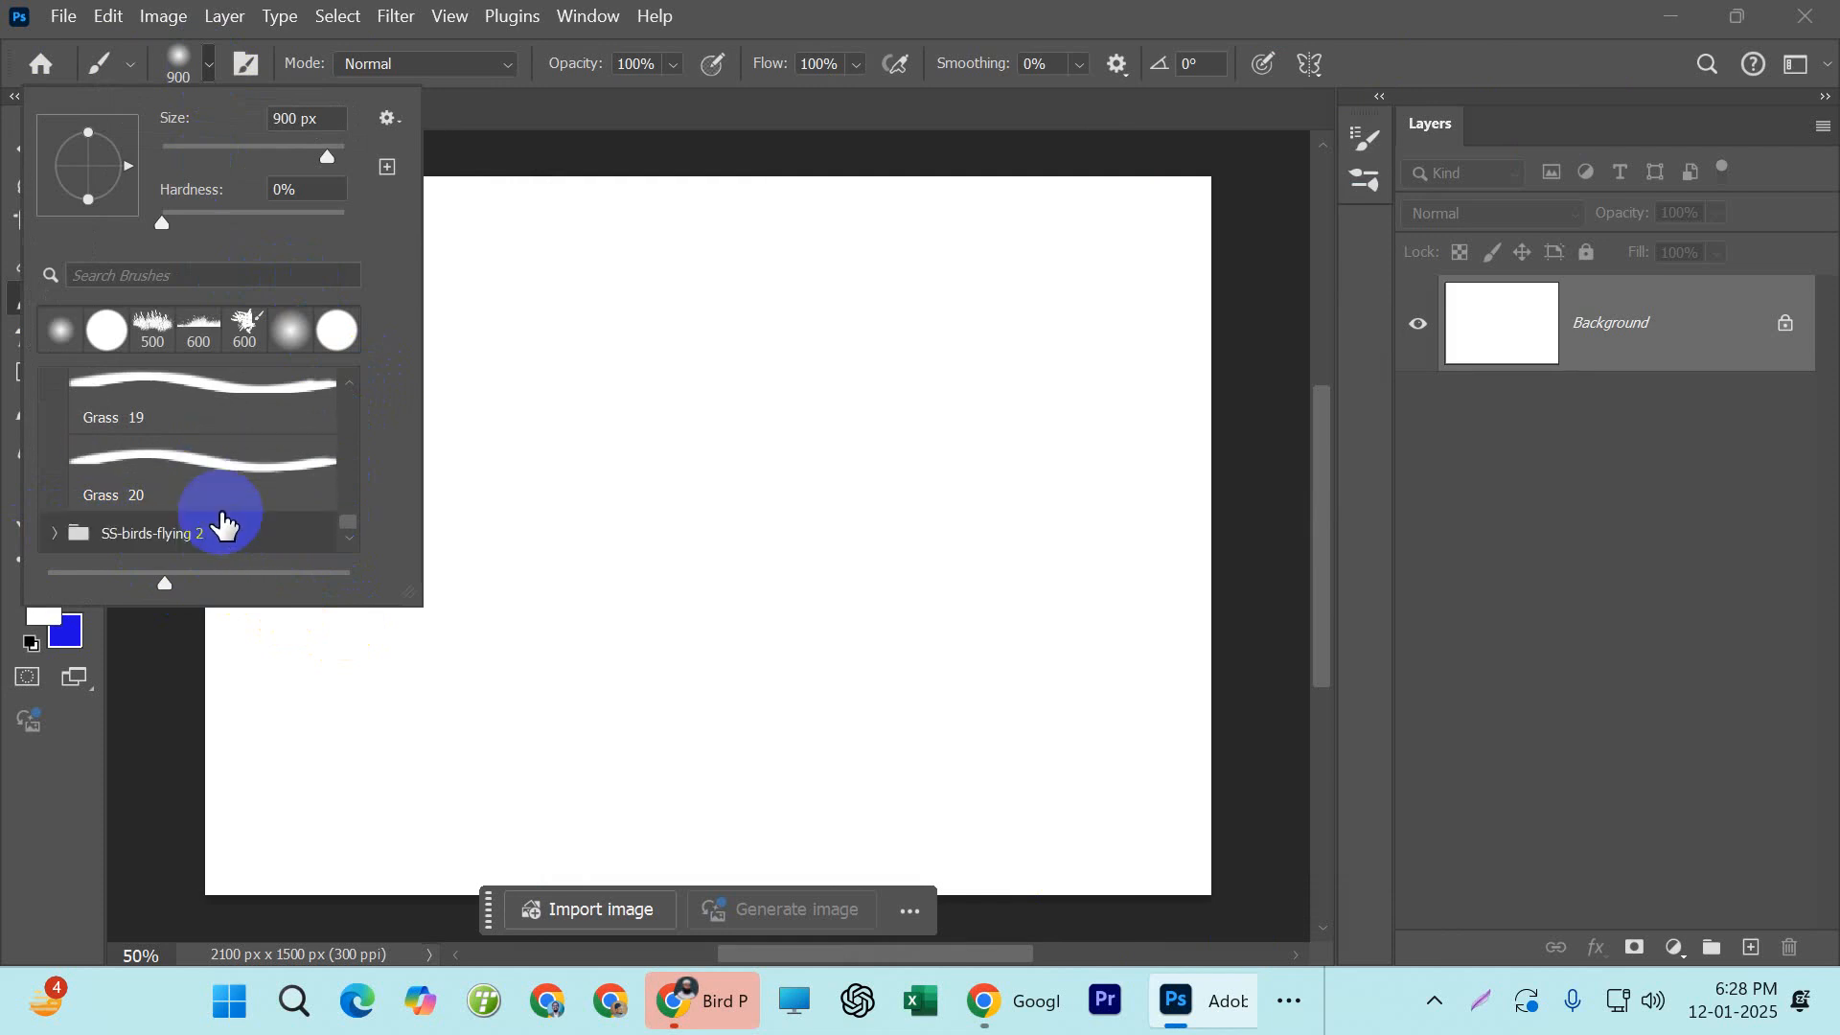
pyautogui.scroll(3, 275, 518)
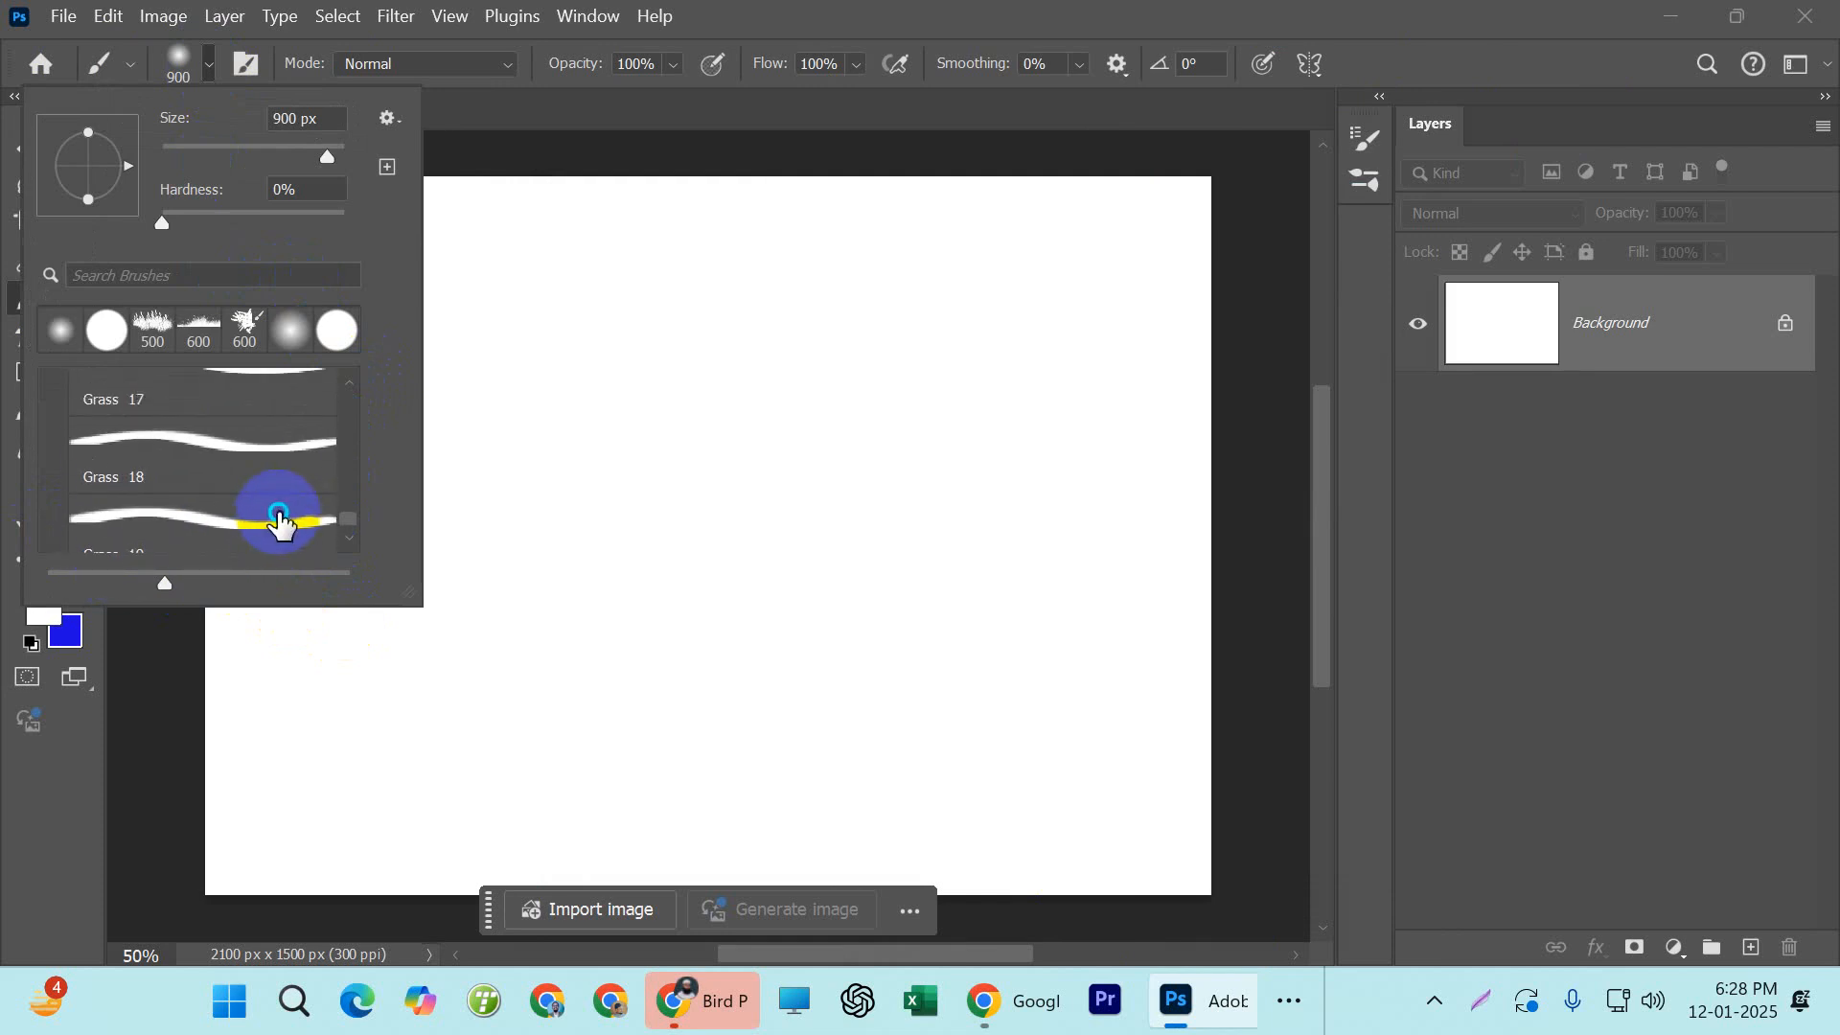
# Collapse the expanded 20 Grass Brushes group in the brush preset picker
pyautogui.rightClick(275, 517)
pyautogui.click(195, 474)
pyautogui.scroll(5, 206, 481)
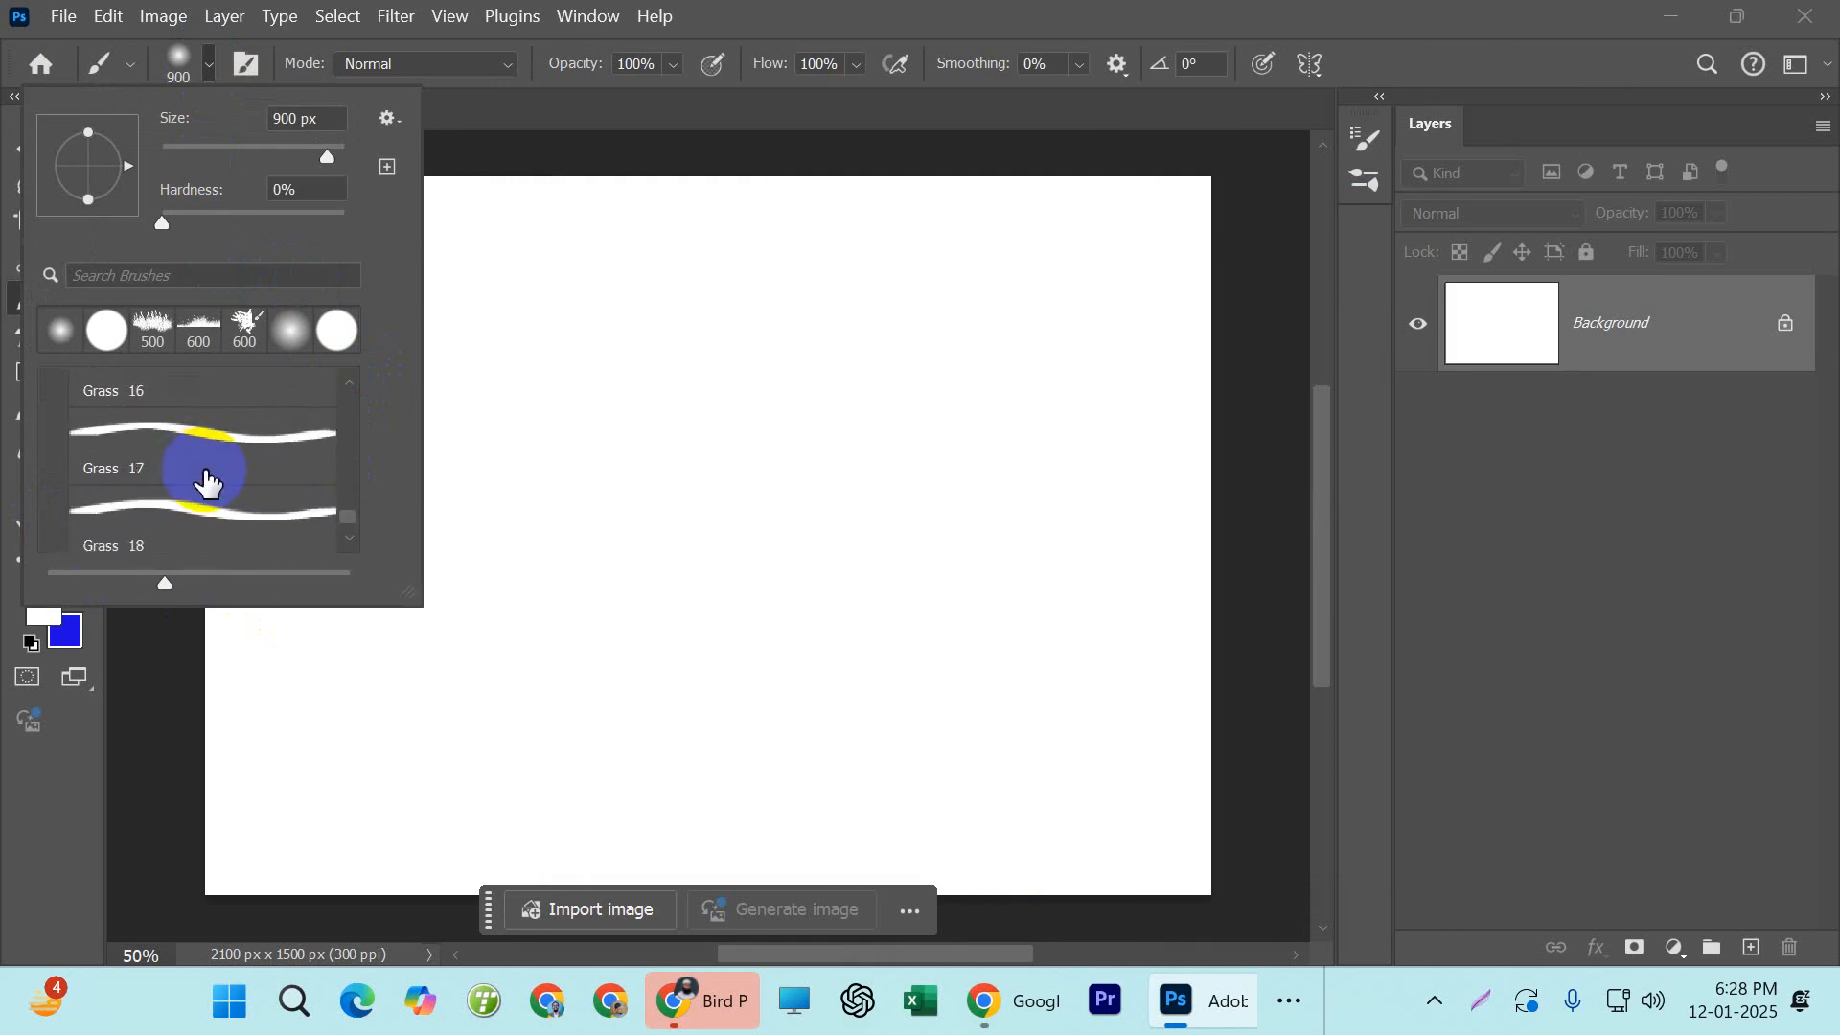
pyautogui.scroll(12, 347, 504)
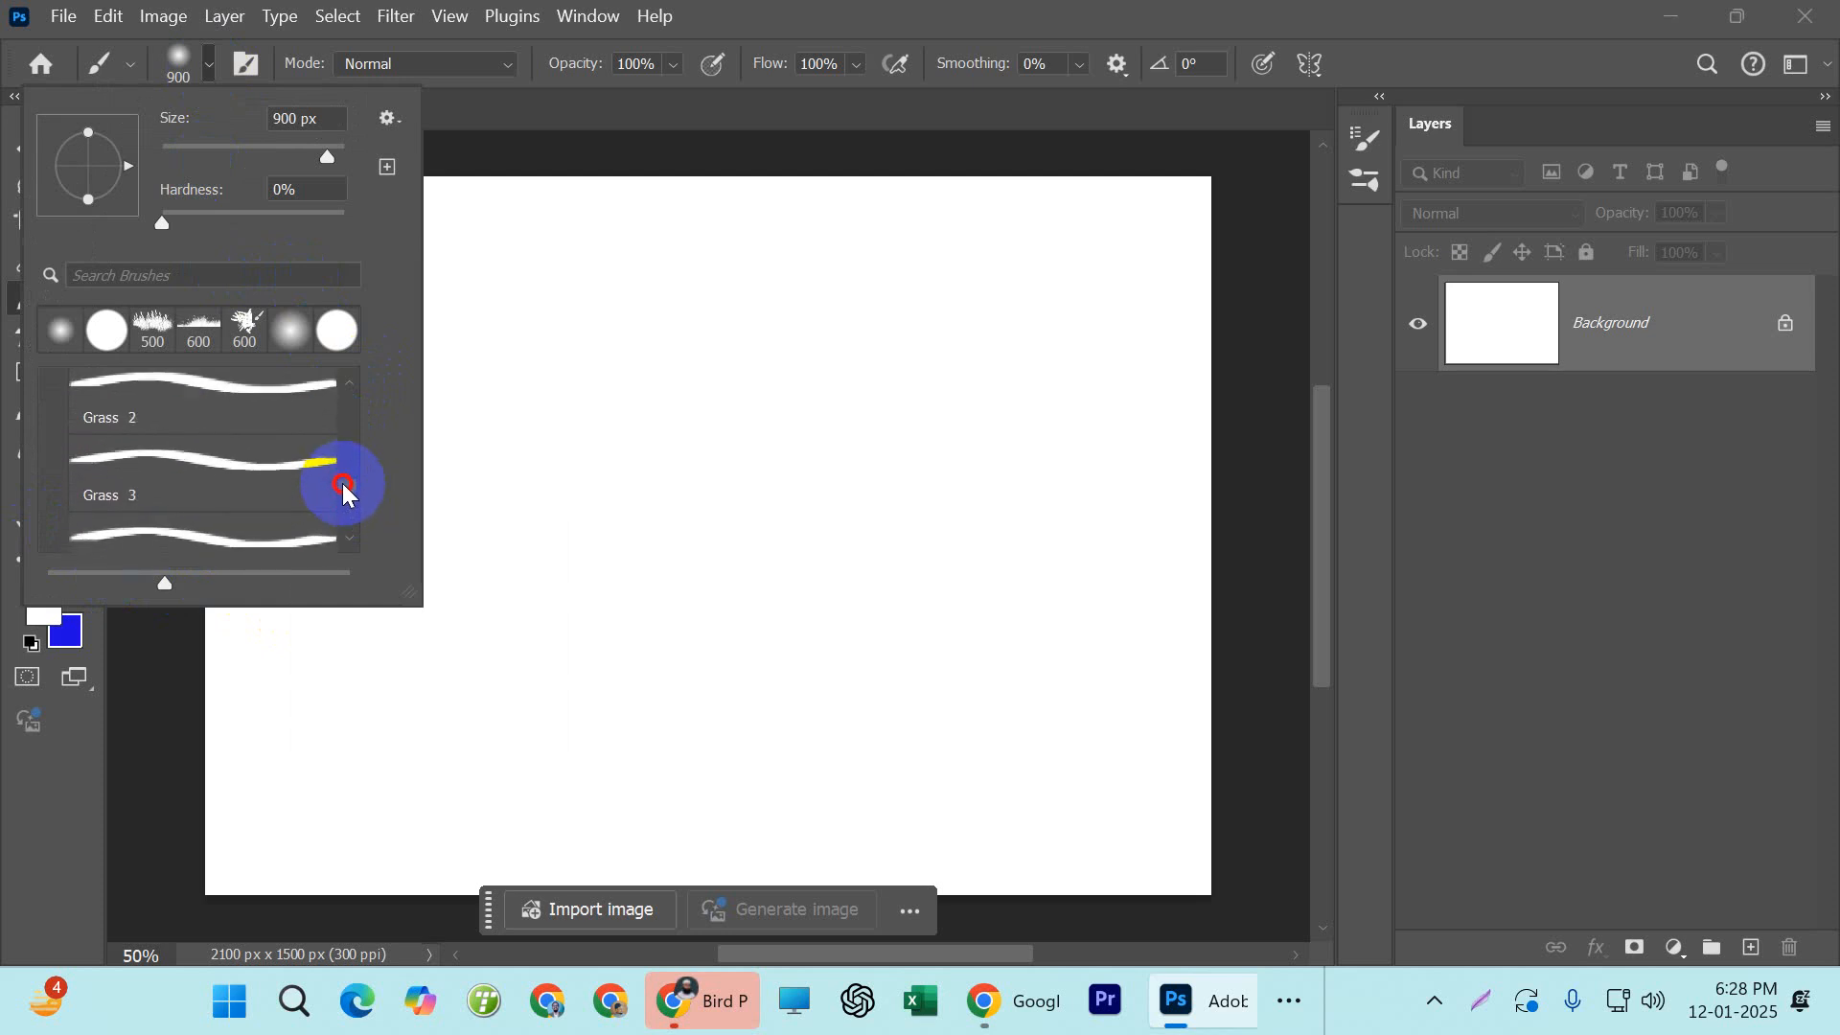
pyautogui.scroll(2, 144, 456)
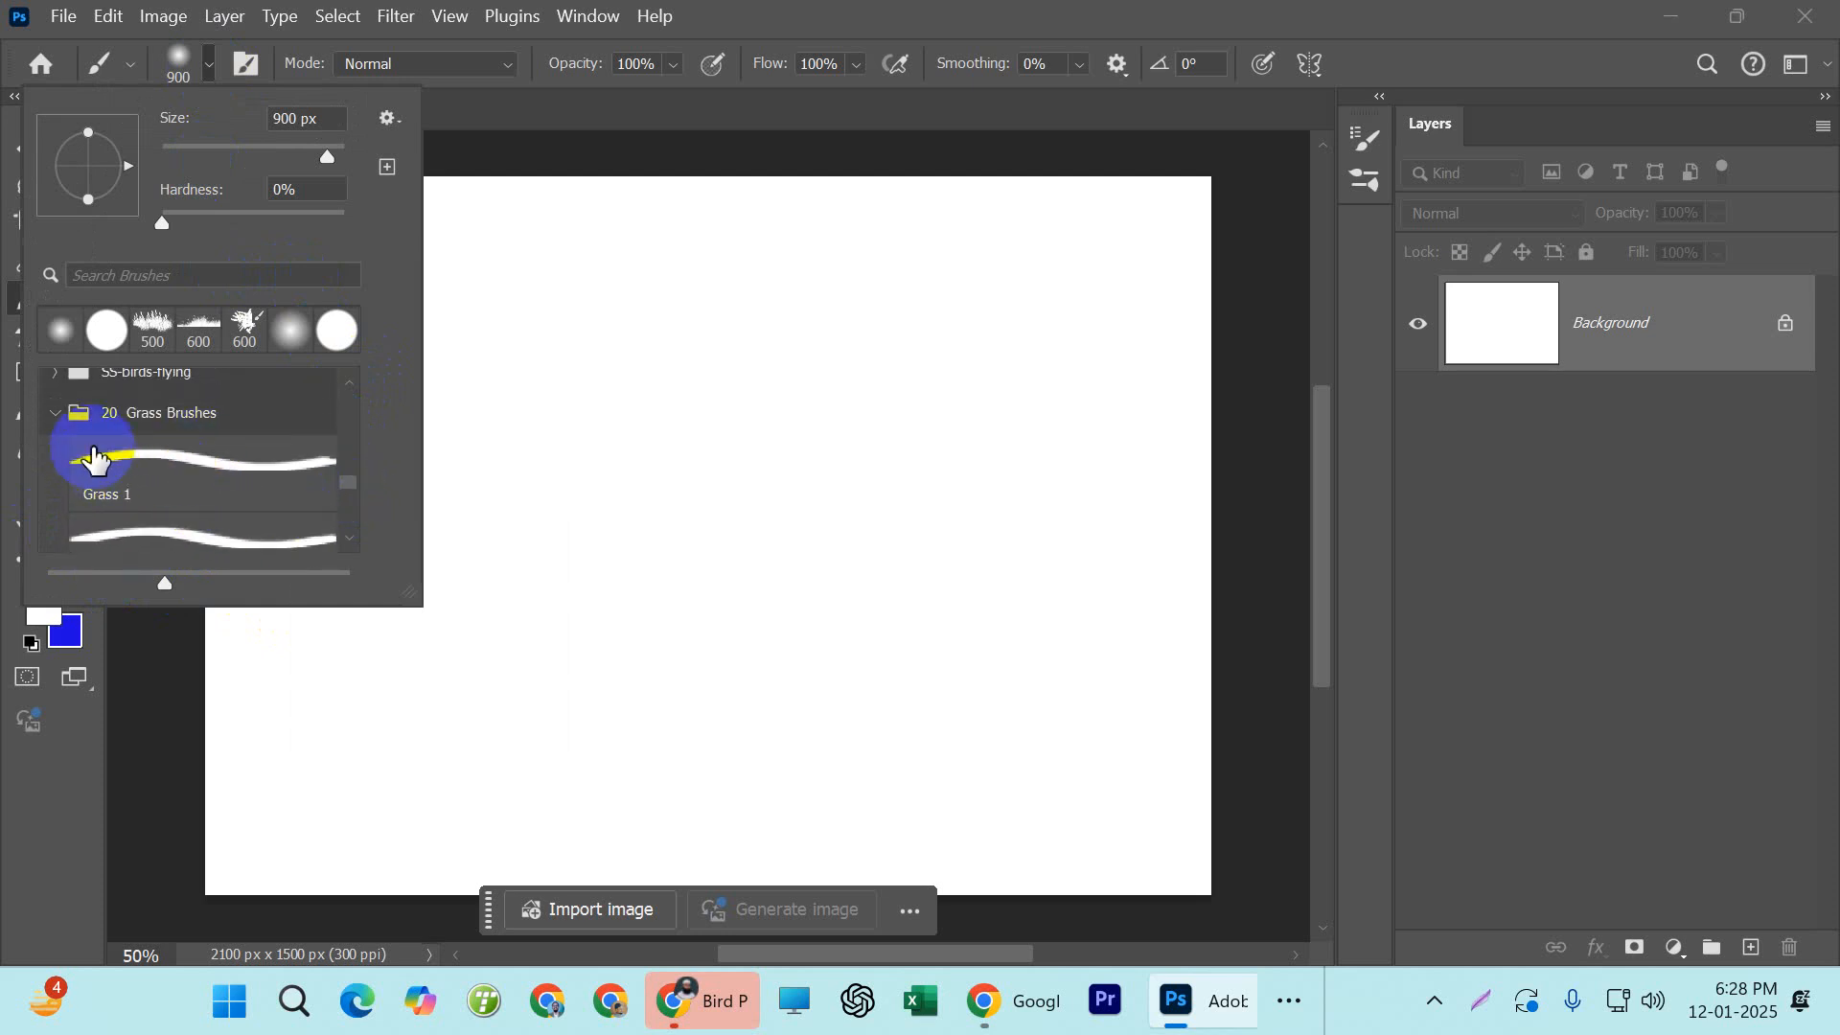
pyautogui.click(67, 418)
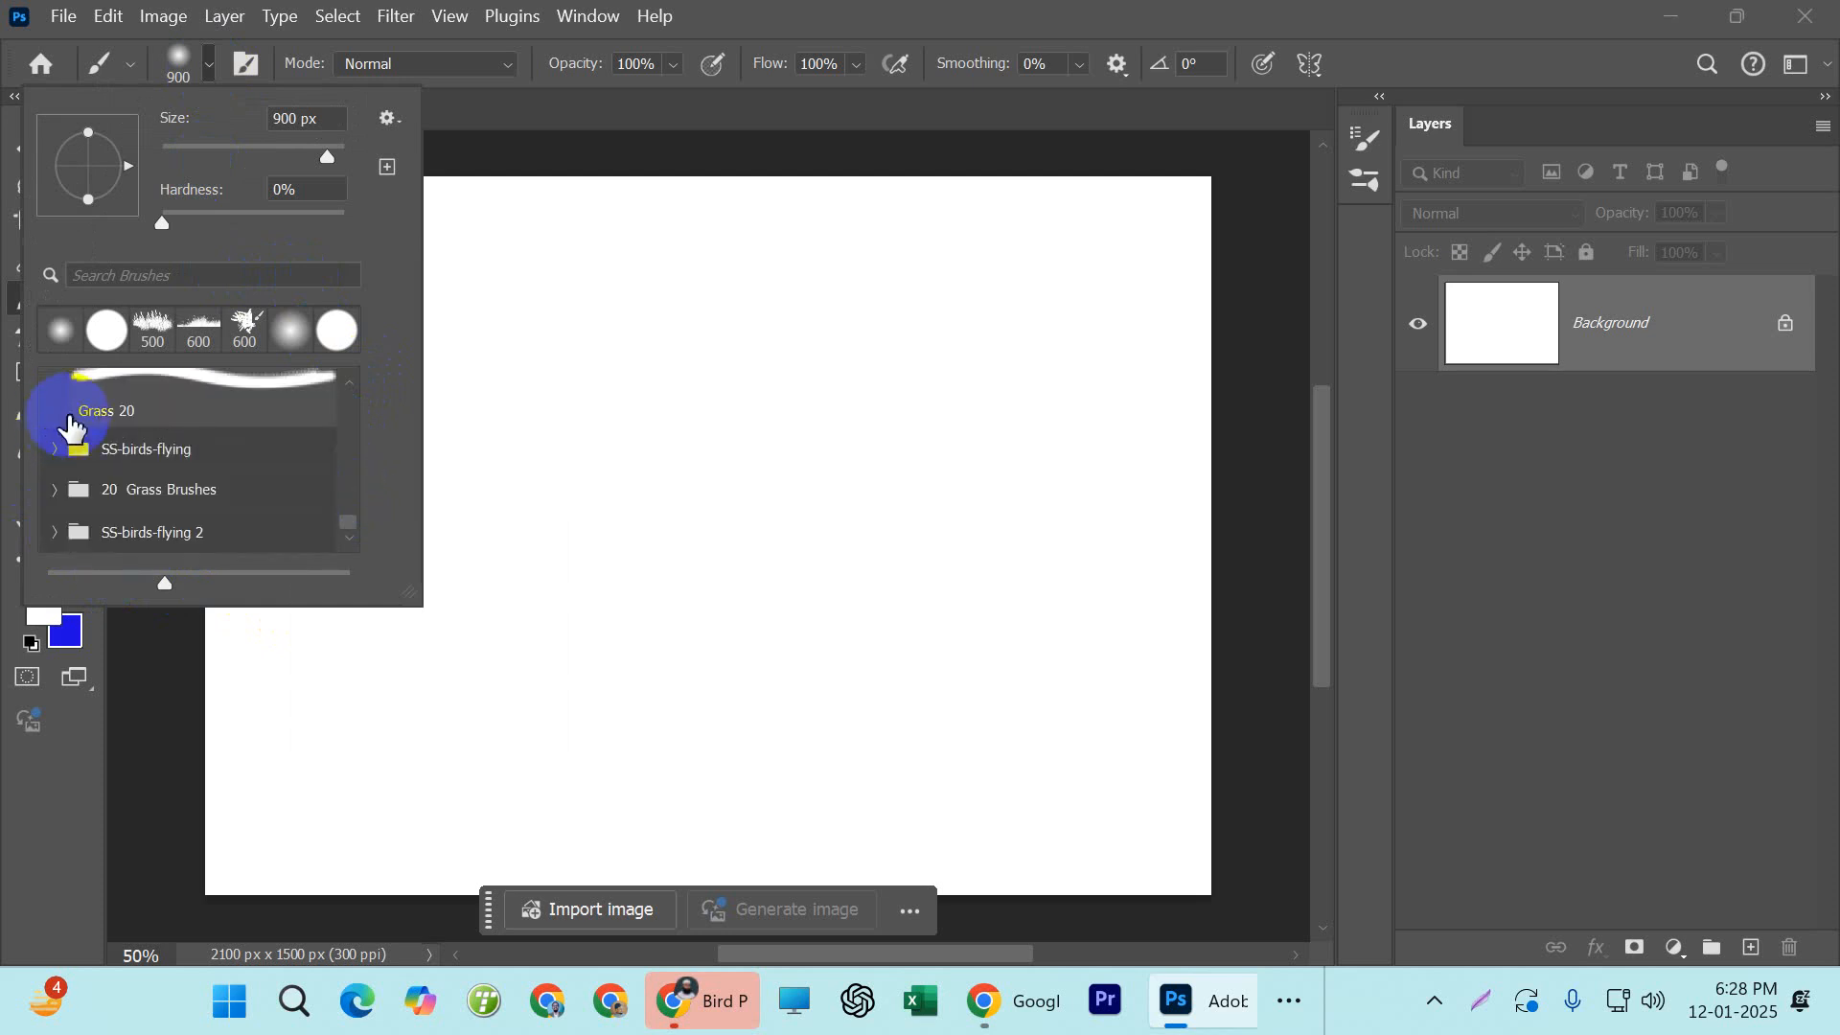
# Check both imported bird groups in the preset picker, ending with SS-birds-flying selected
pyautogui.click(126, 450)
pyautogui.click(236, 533)
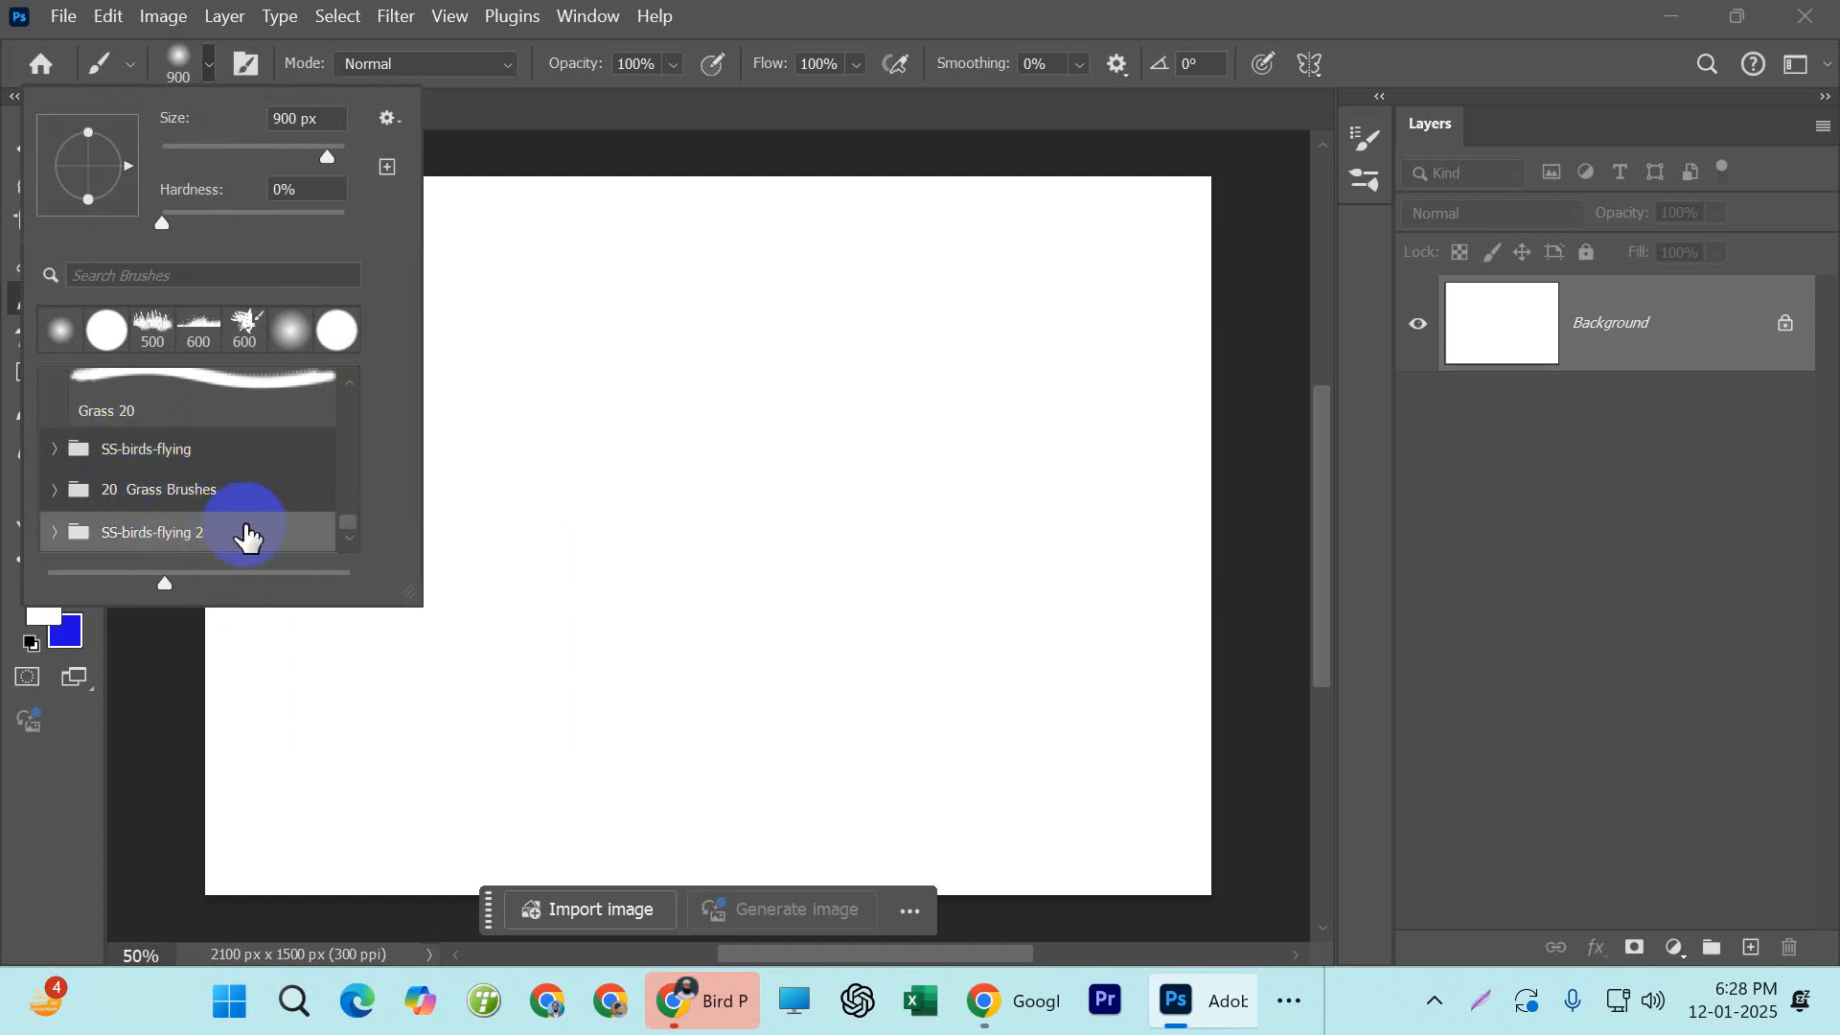
pyautogui.click(179, 455)
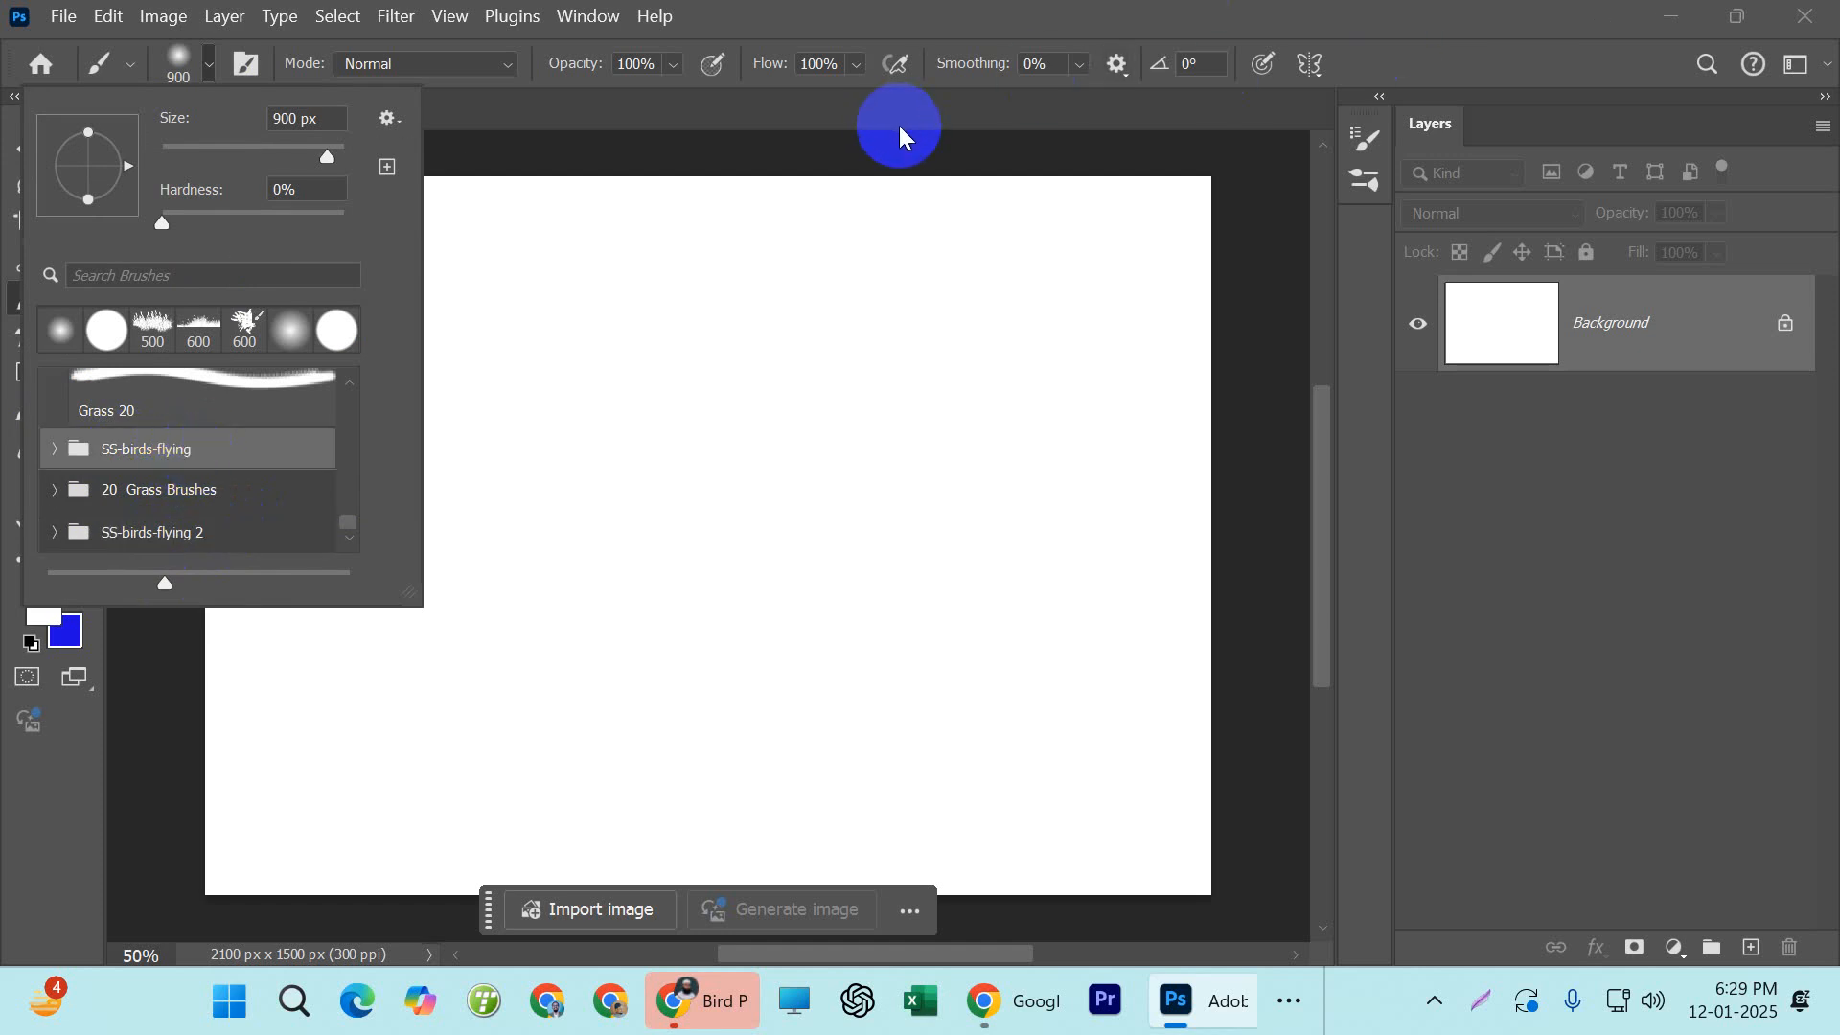
# Open and enlarge the list of brush presets, and delete the duplicate SS-birds-flying 2 group with its brushes
pyautogui.press('F5')
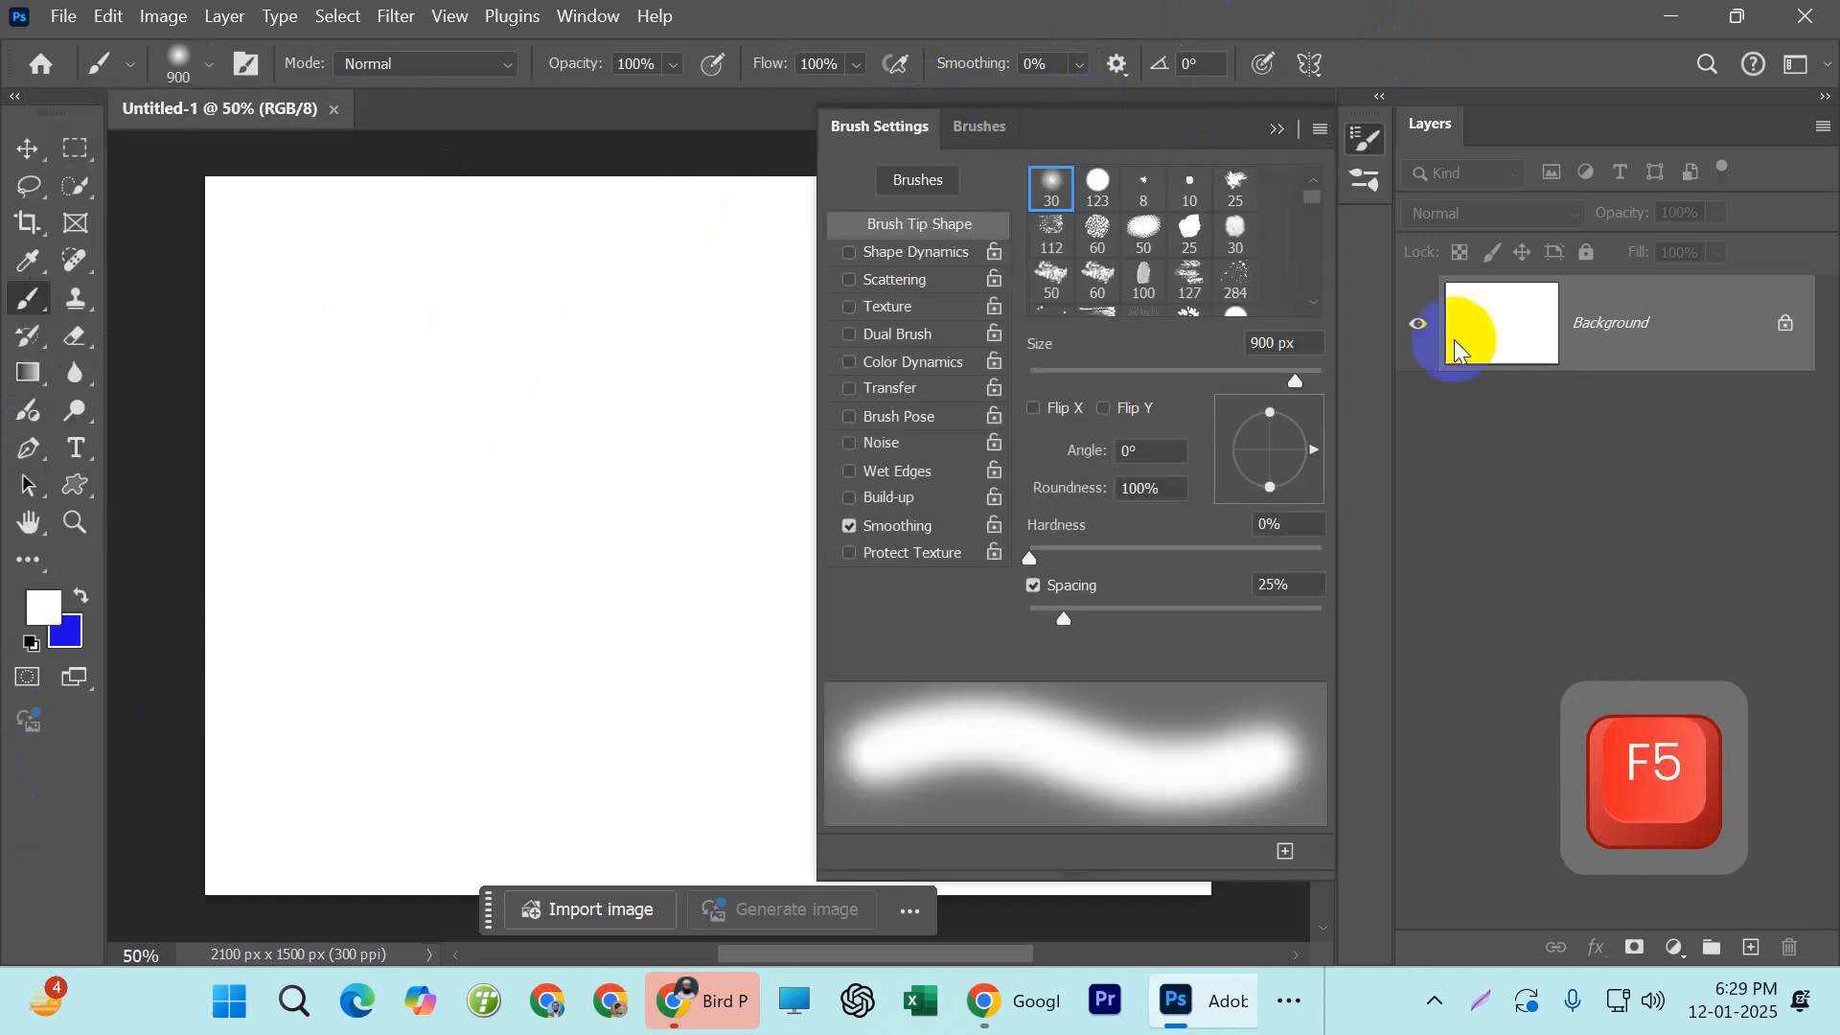
pyautogui.click(968, 129)
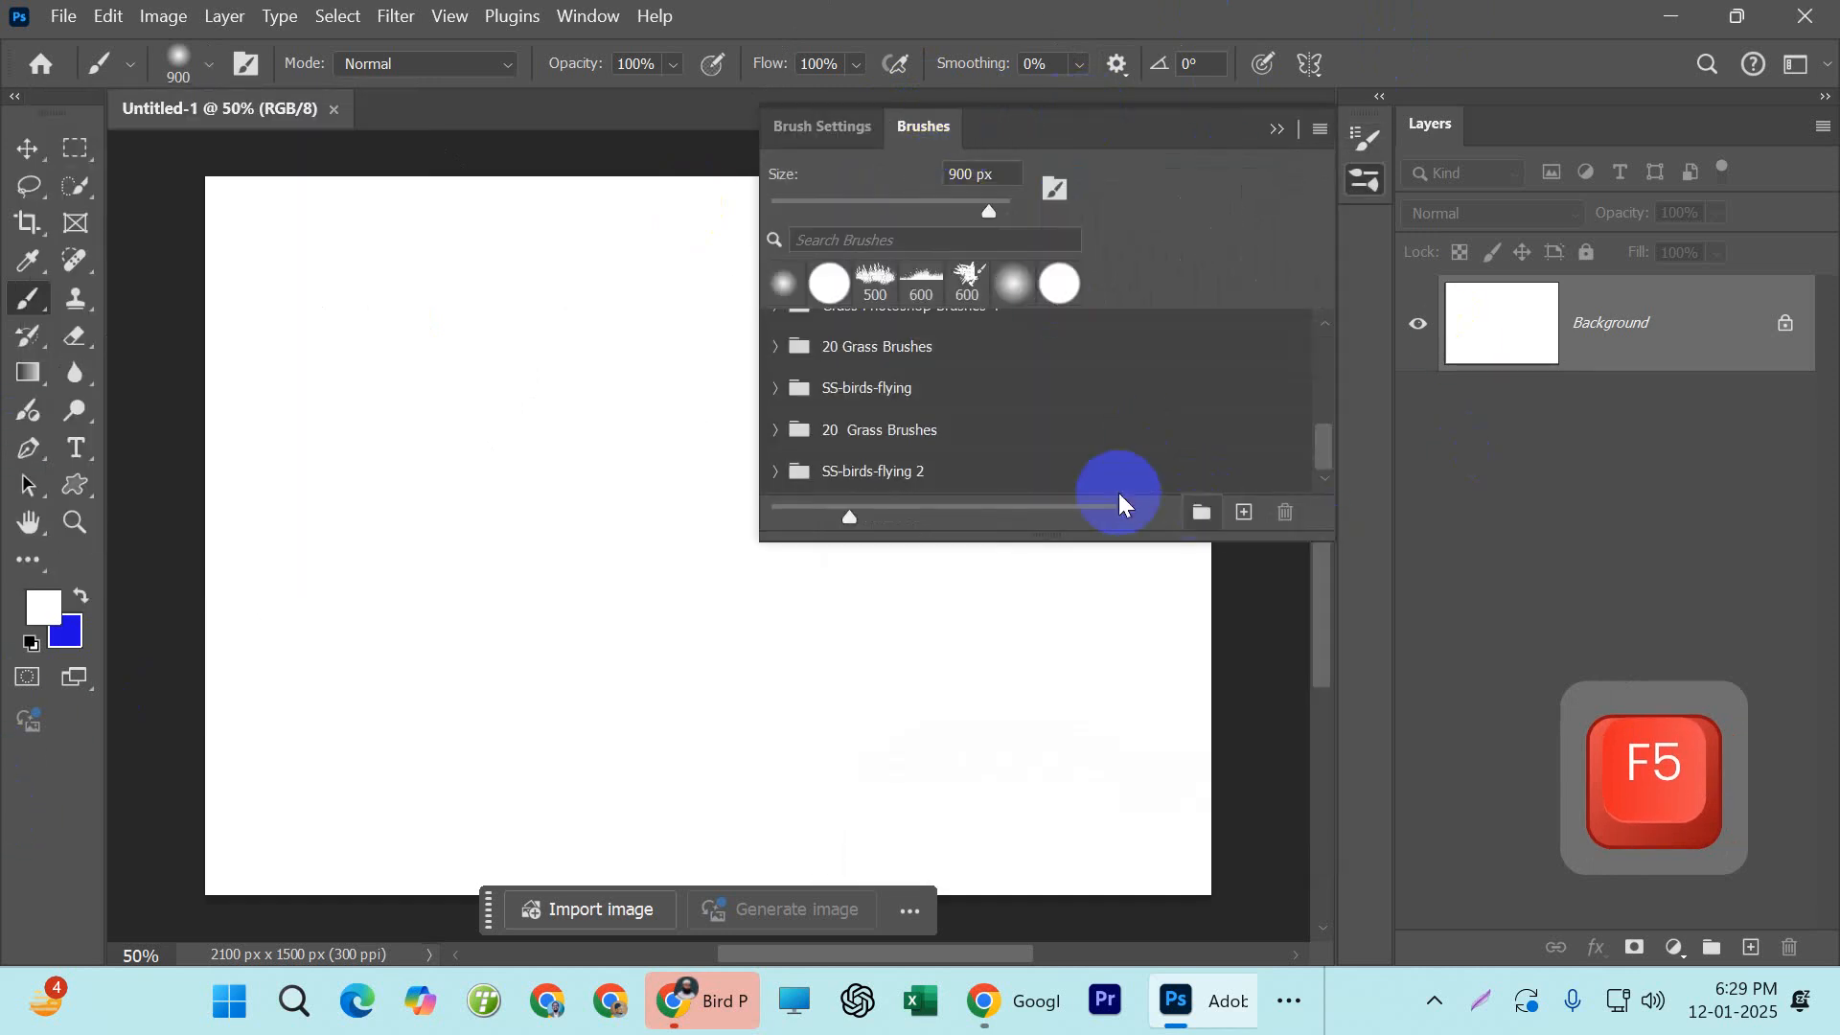
pyautogui.moveTo(1035, 539); pyautogui.dragTo(1027, 810)
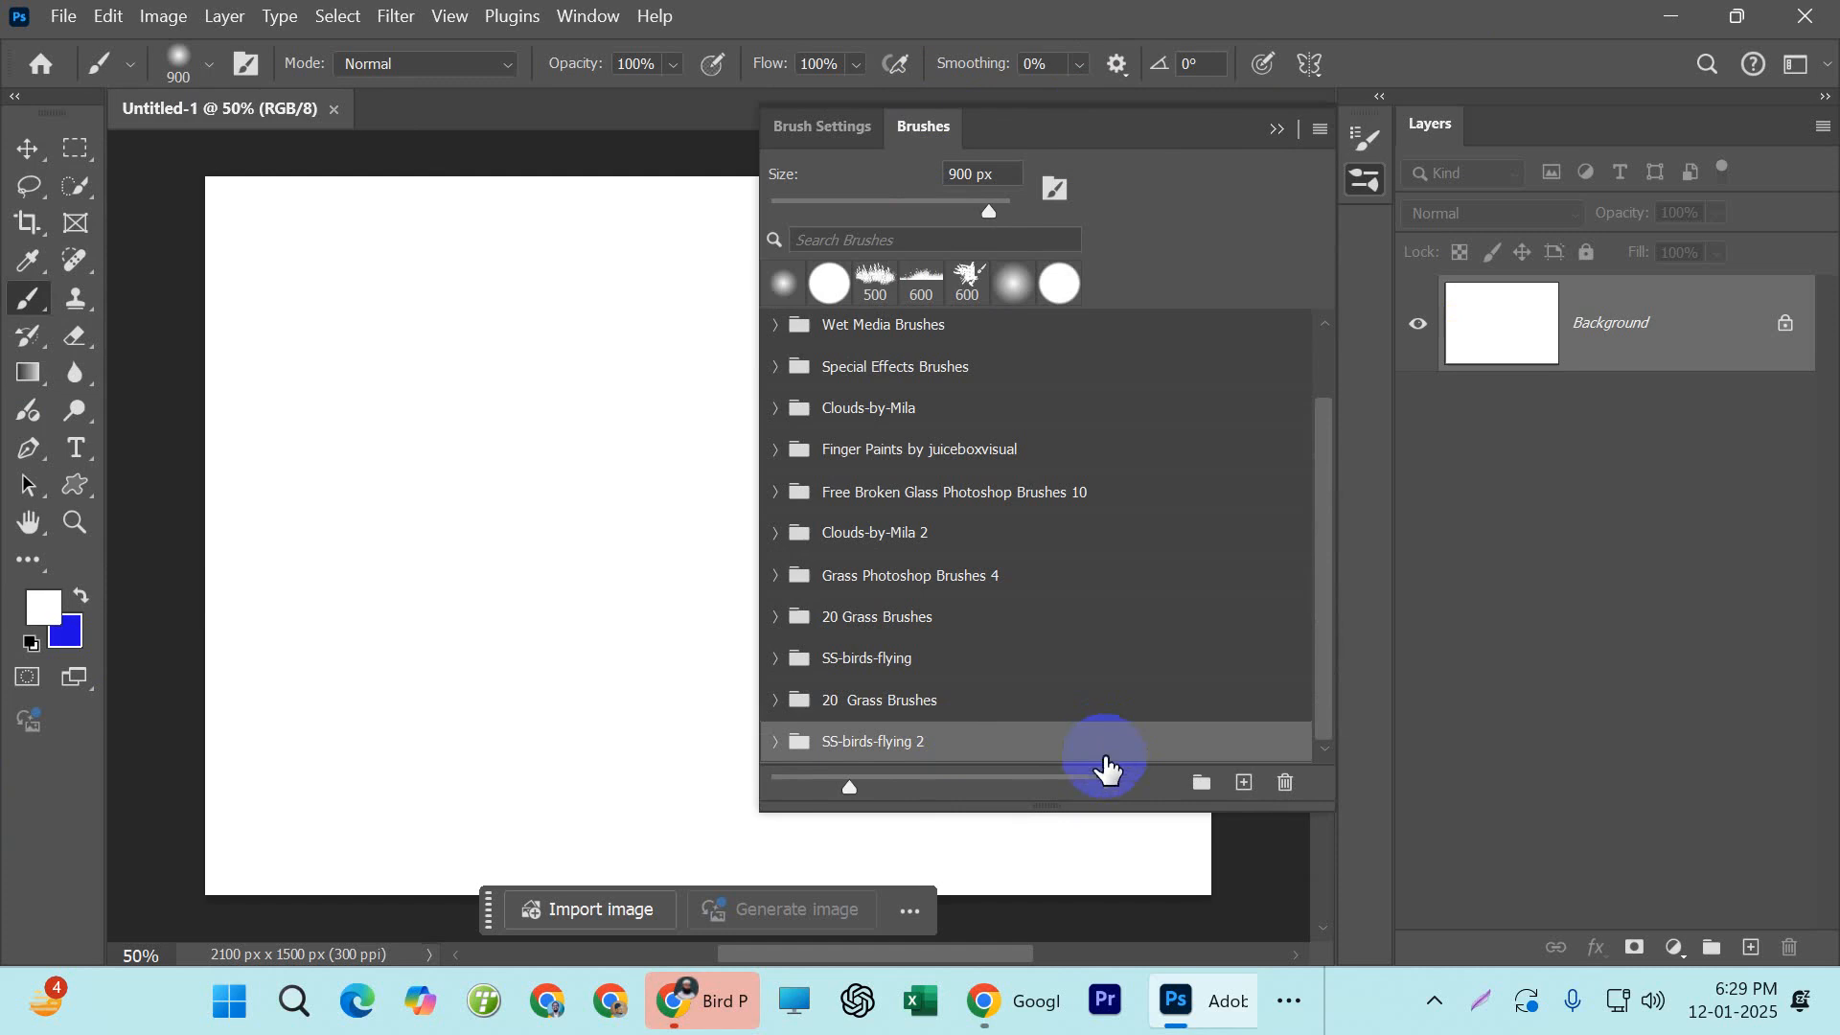
pyautogui.click(1286, 784)
pyautogui.click(868, 414)
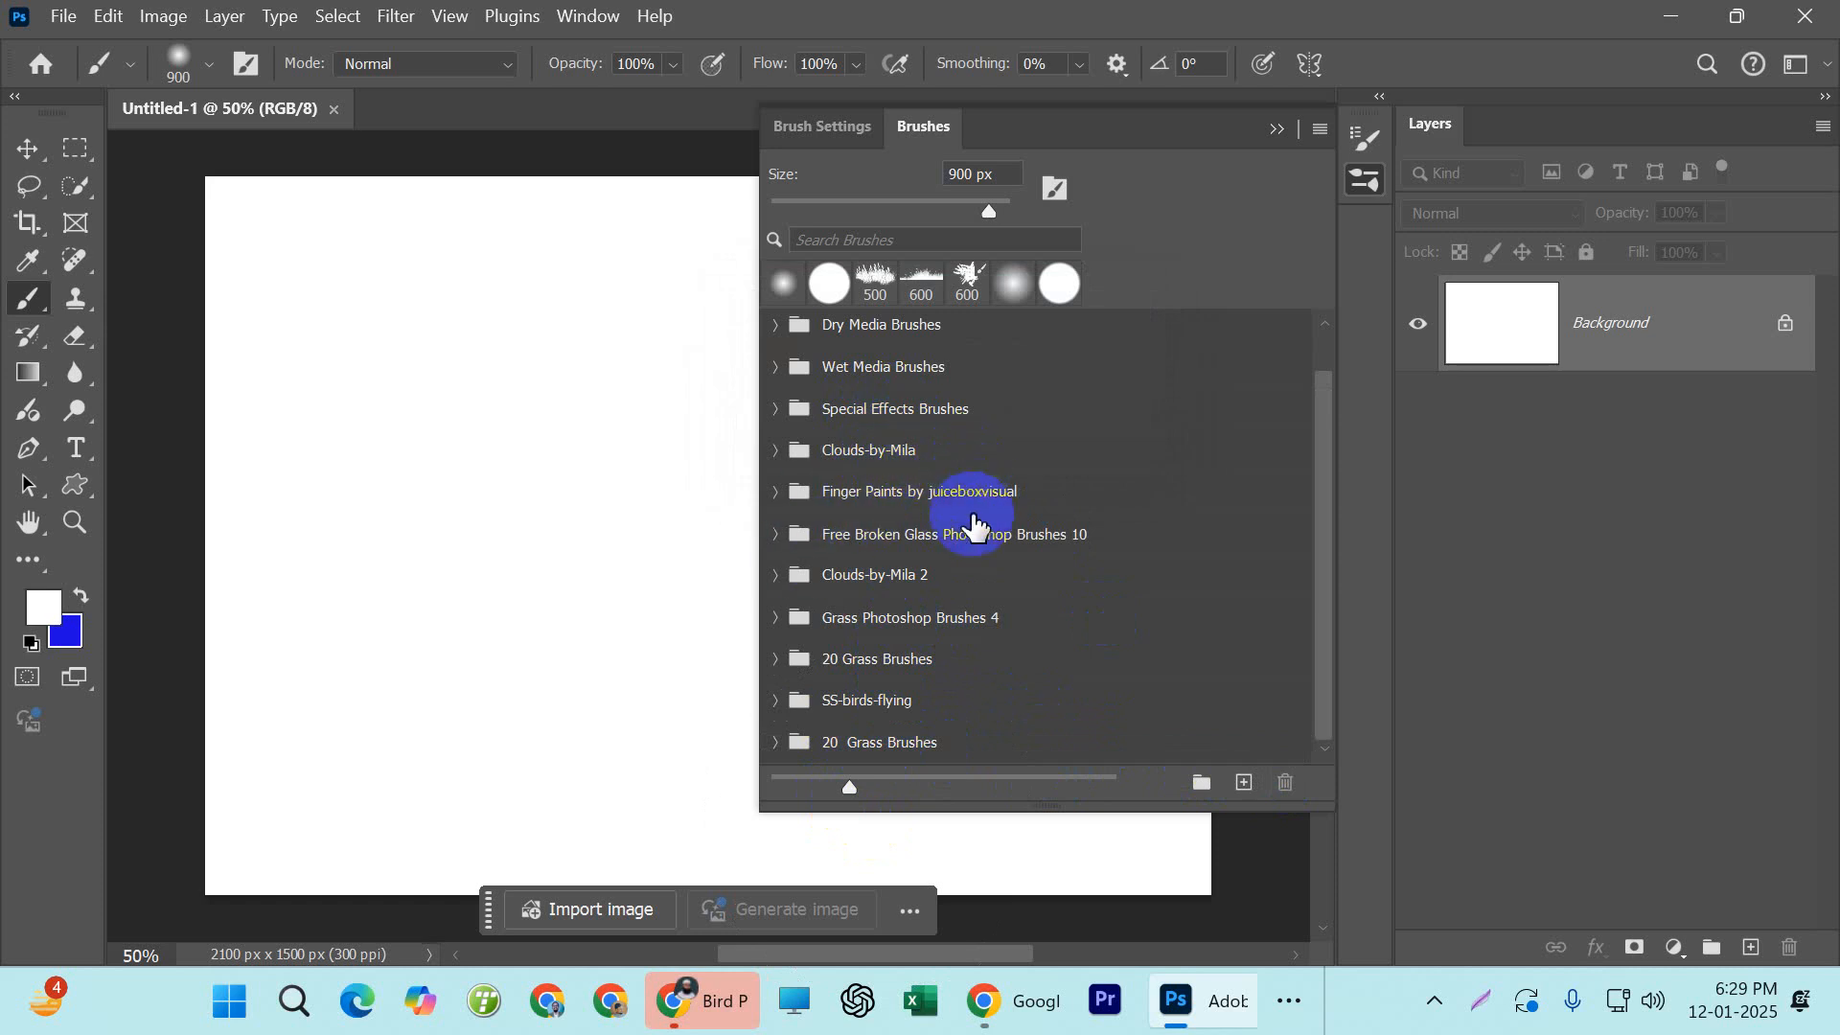
# Delete the duplicate Clouds-by-Mila 2 brush group with its brushes and collapse the Brushes panel
pyautogui.click(887, 580)
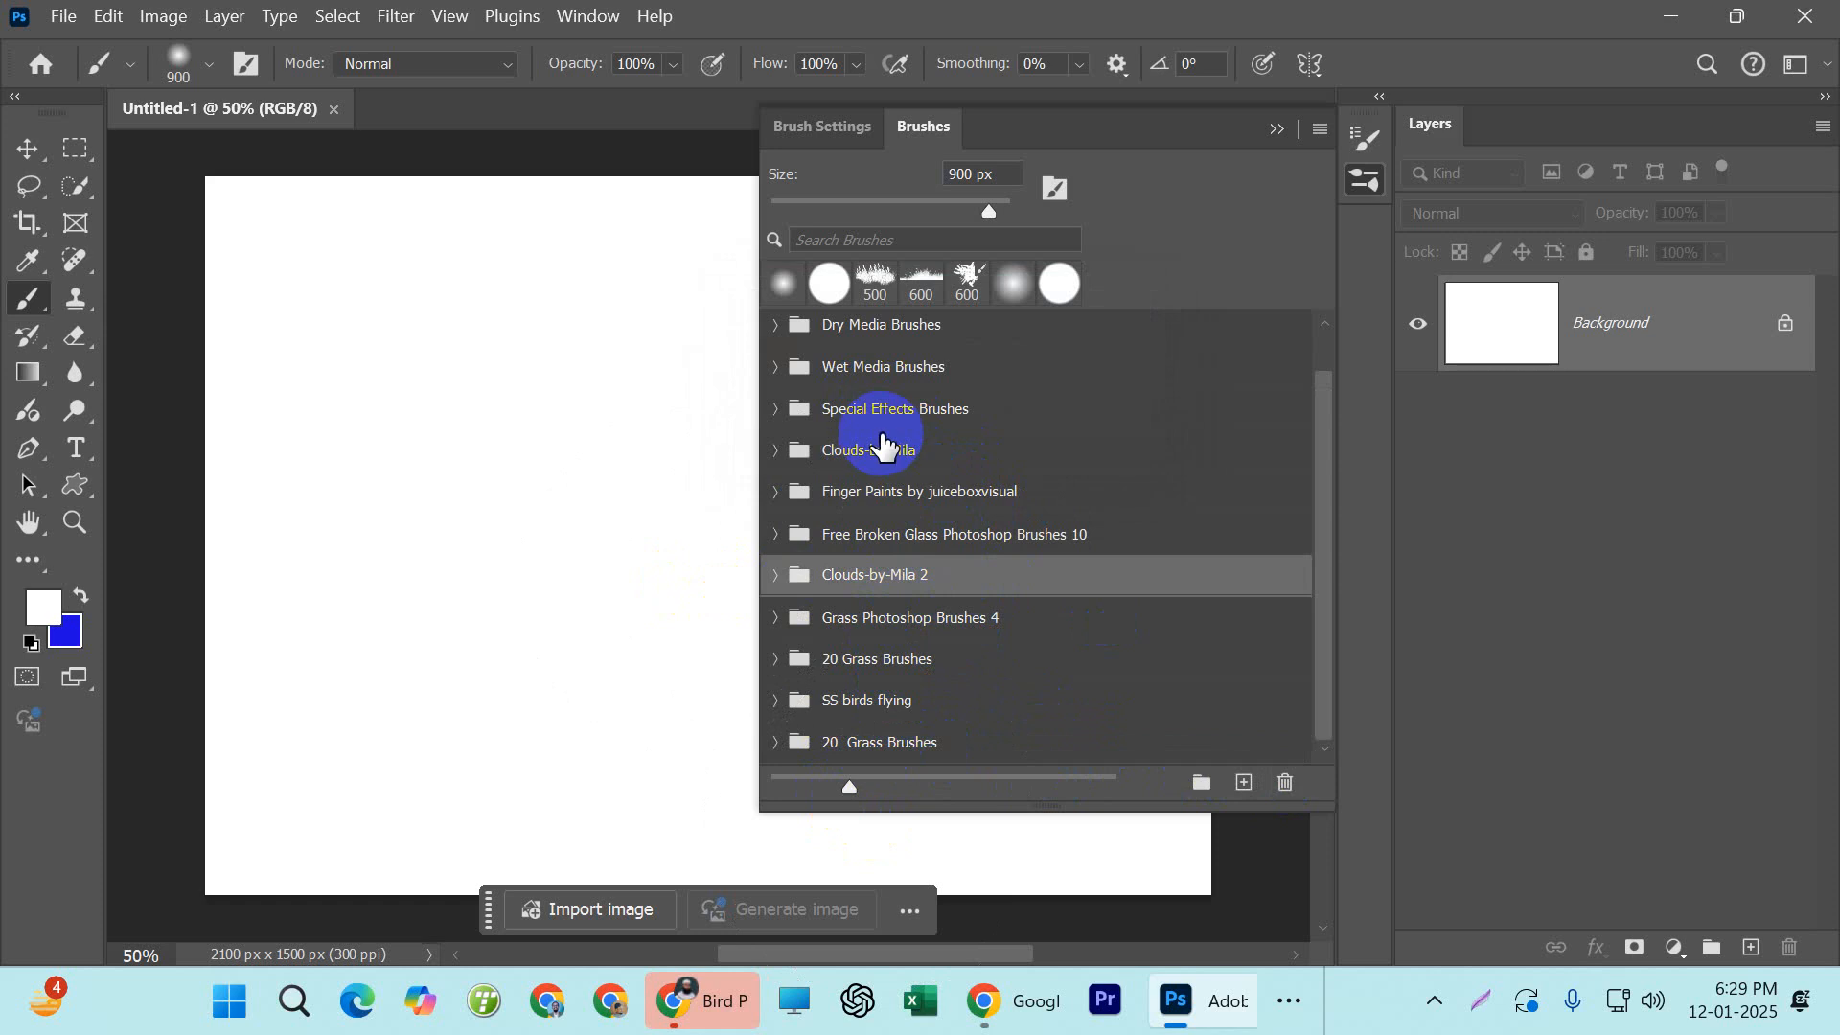
pyautogui.click(1285, 784)
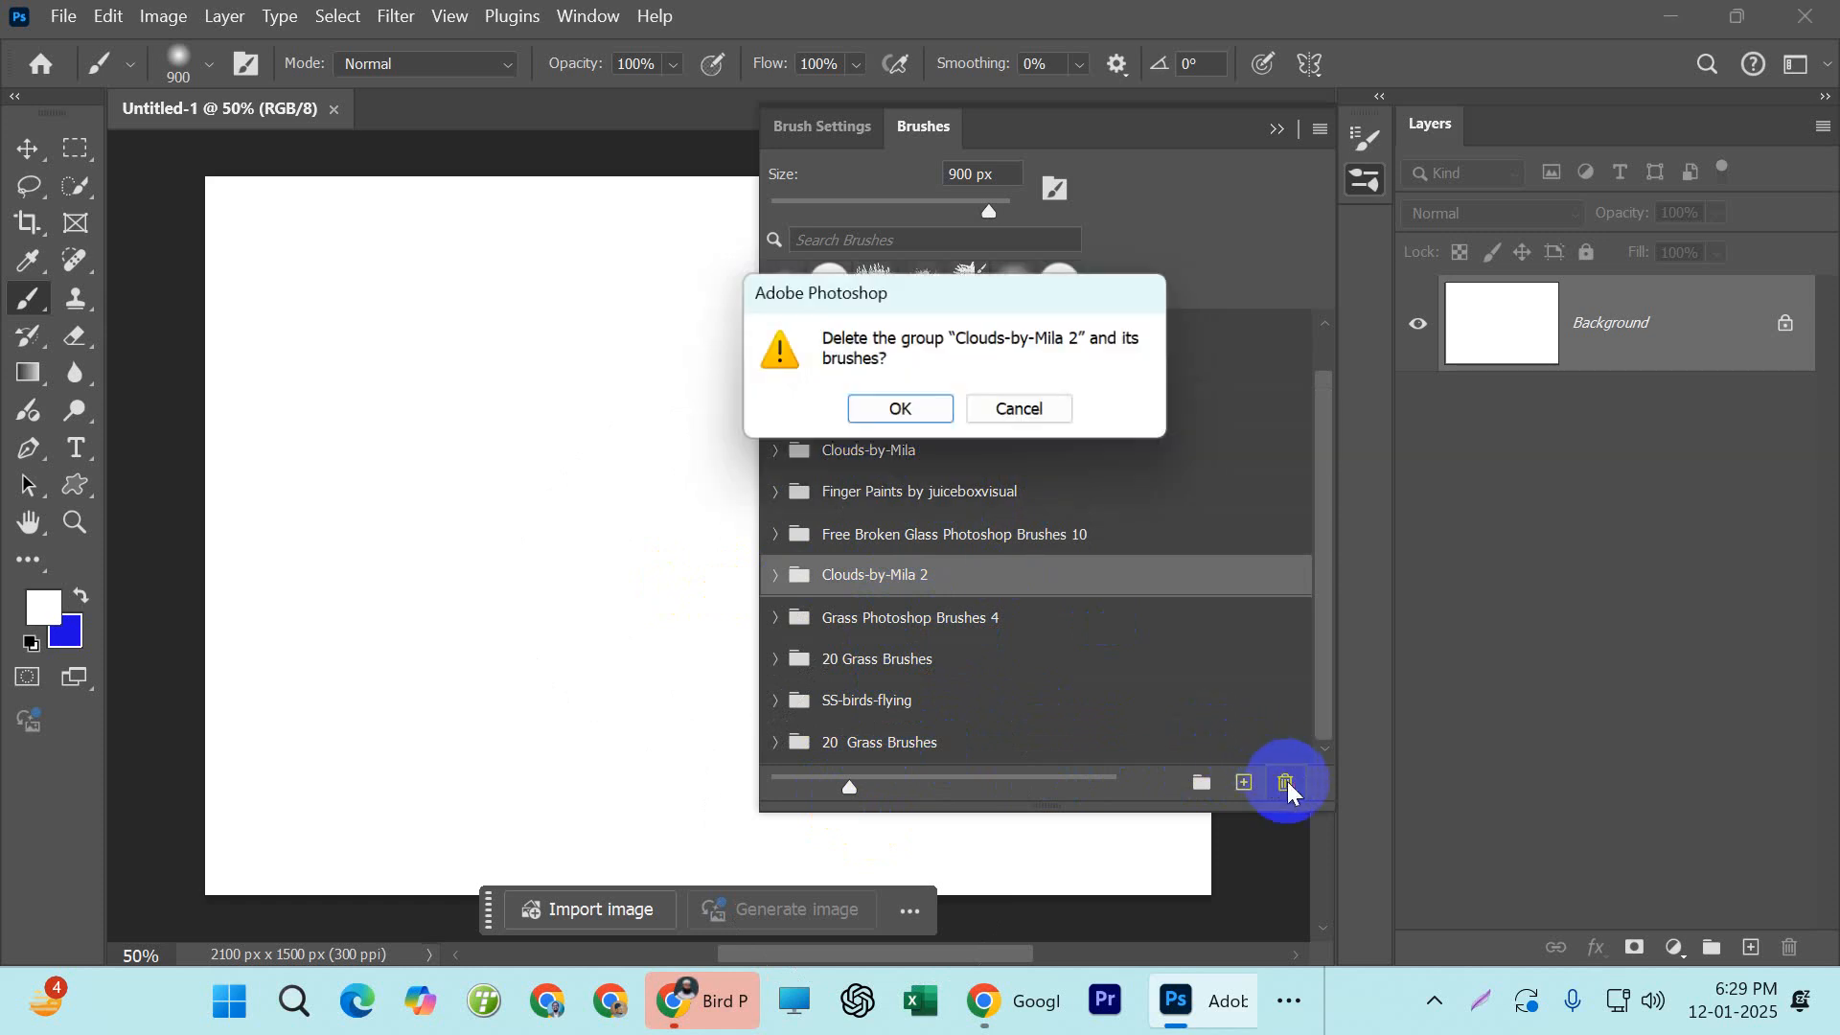
pyautogui.click(886, 413)
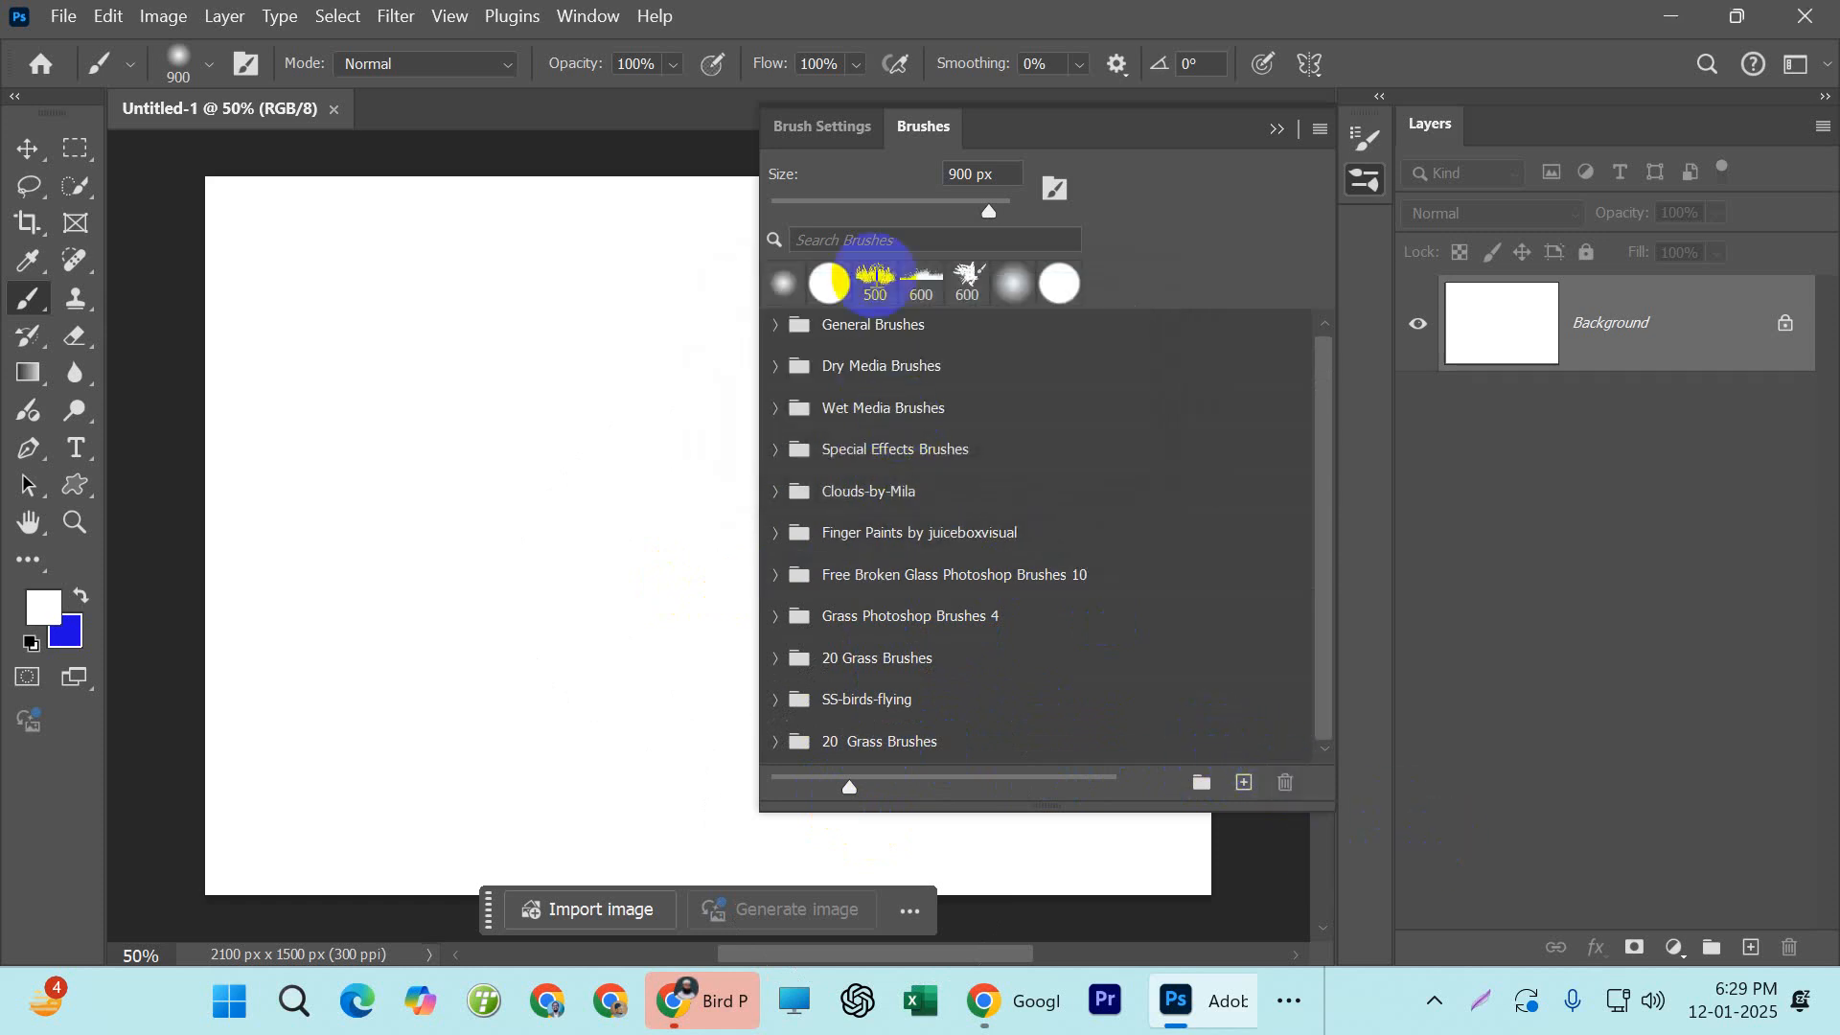
pyautogui.click(1276, 128)
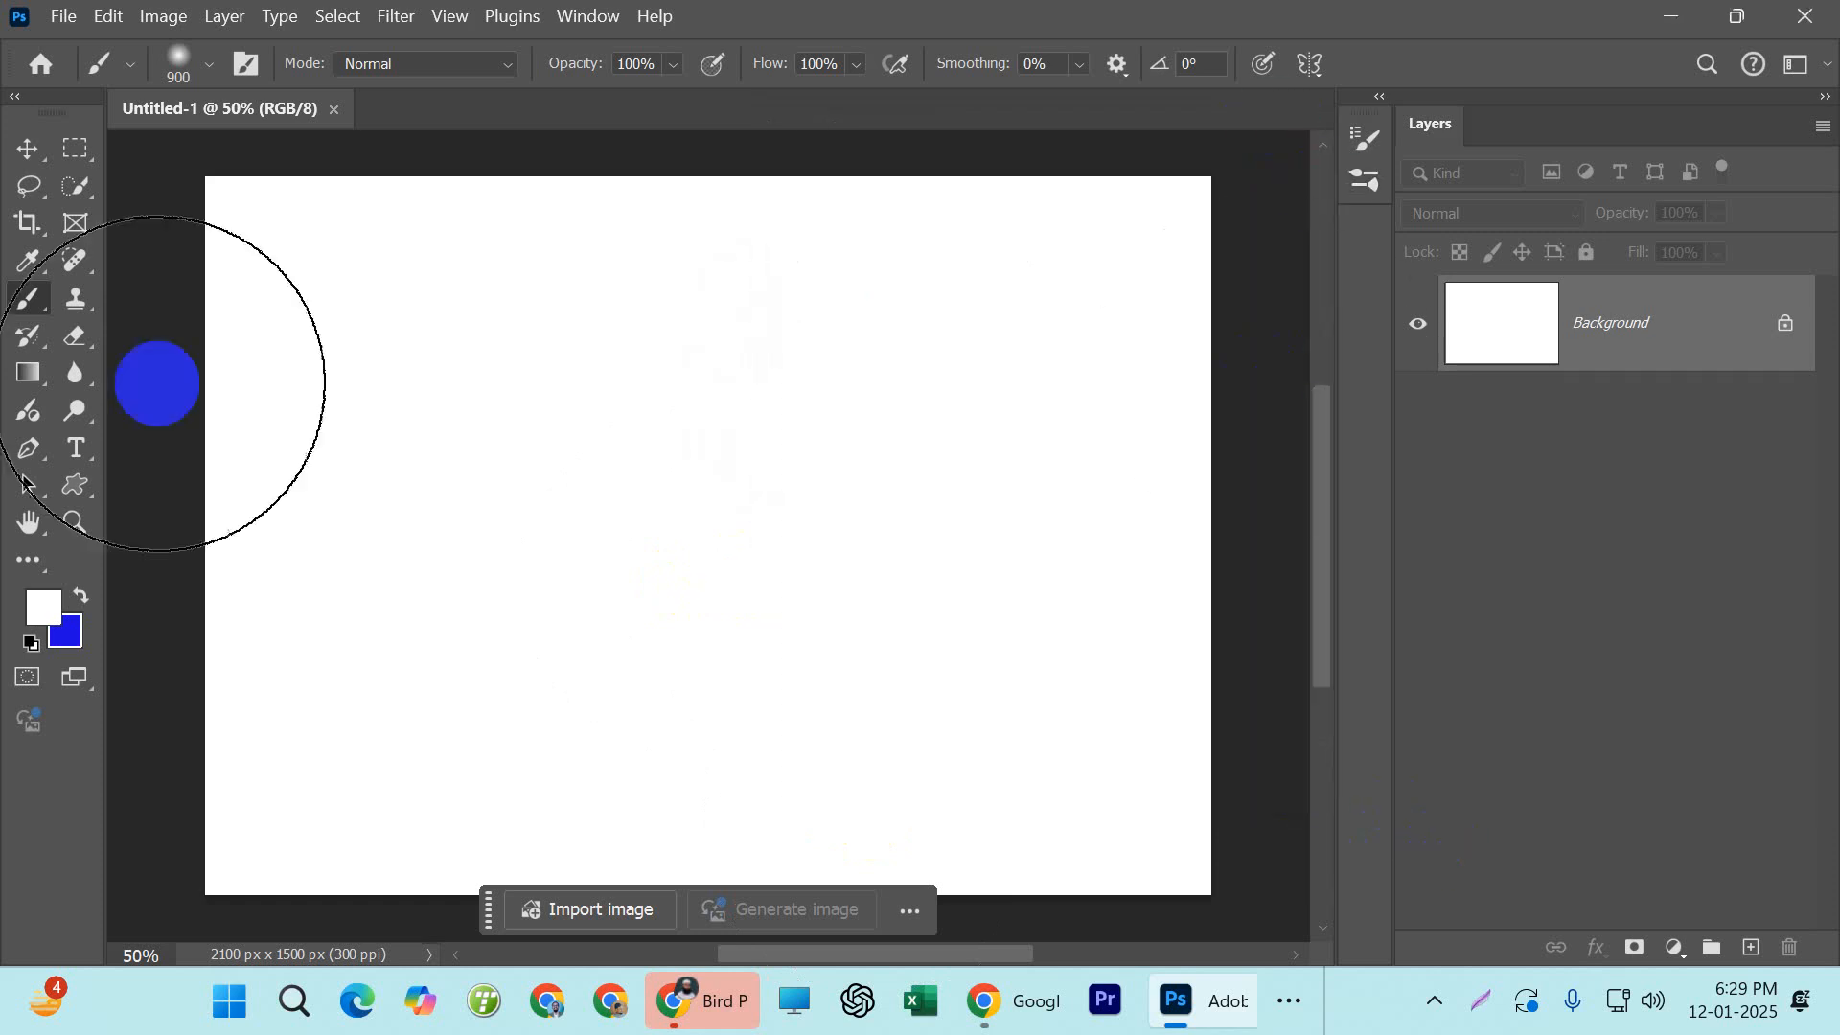
# Expand the SS-birds-flying group in the Brush tool's preset picker and choose the grouping1 brush
pyautogui.rightClick(38, 305)
pyautogui.click(119, 62)
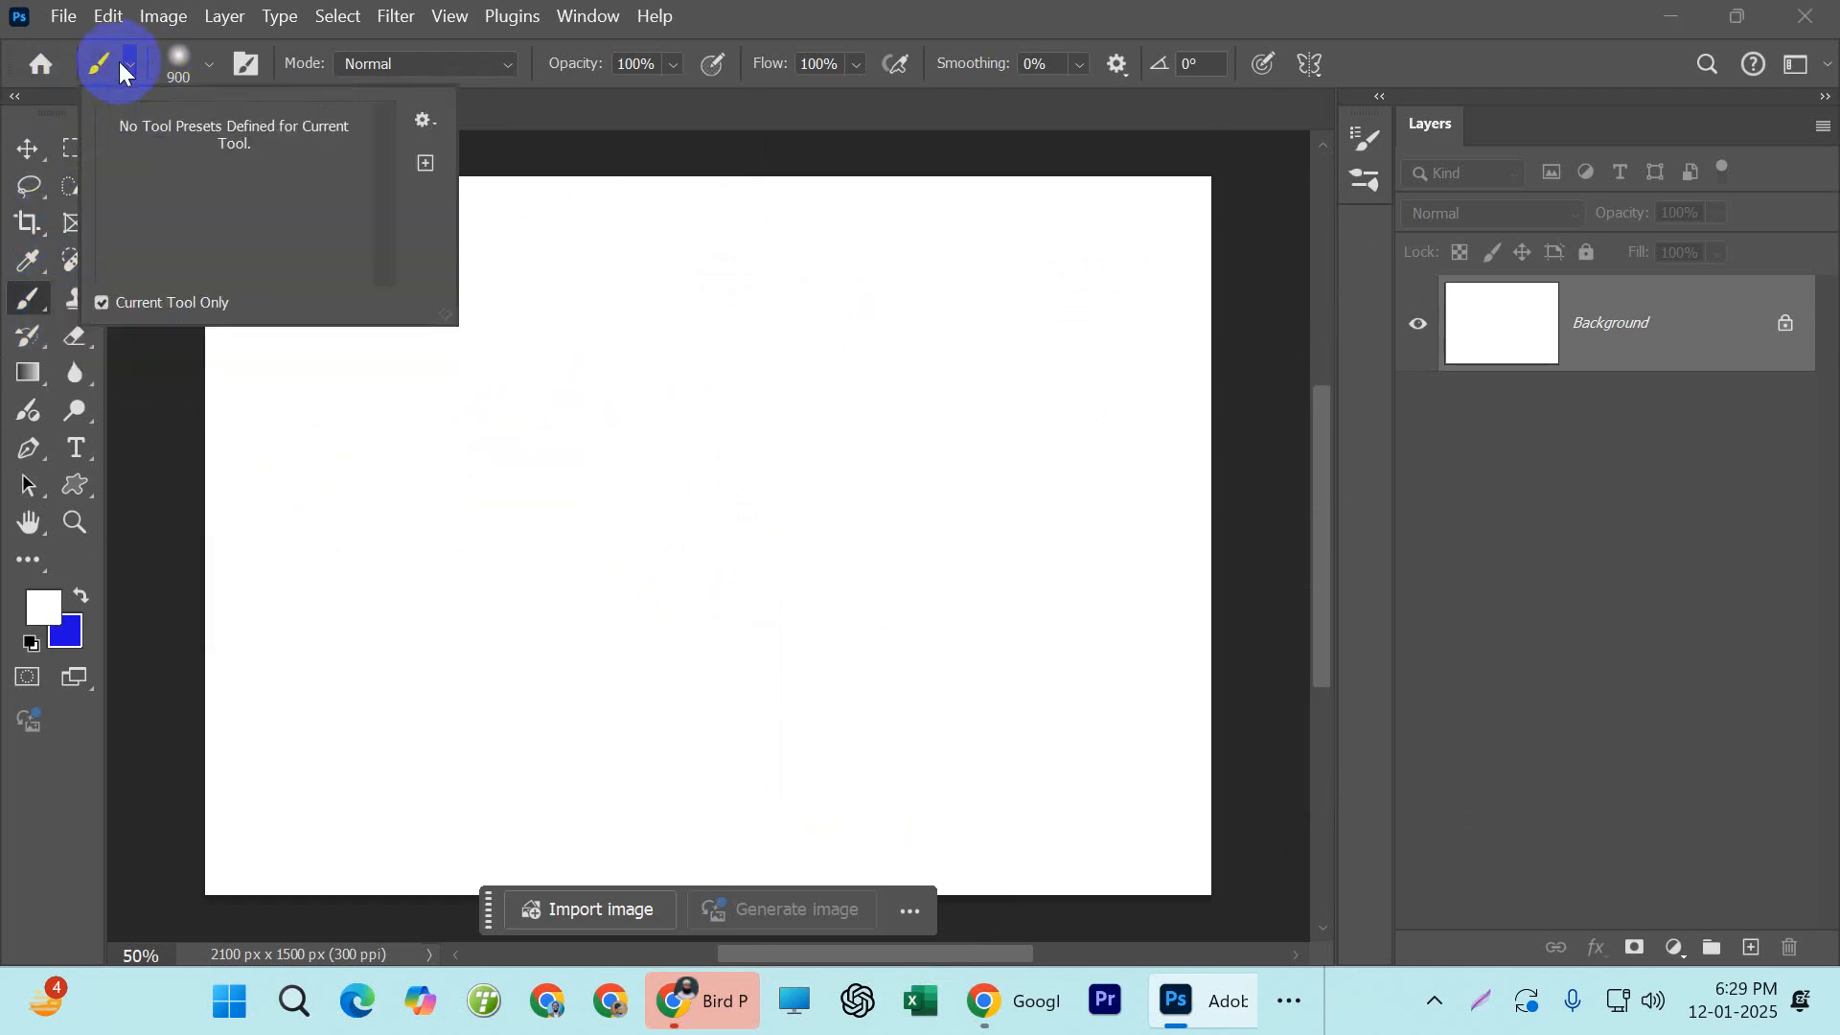
pyautogui.click(119, 62)
pyautogui.click(210, 61)
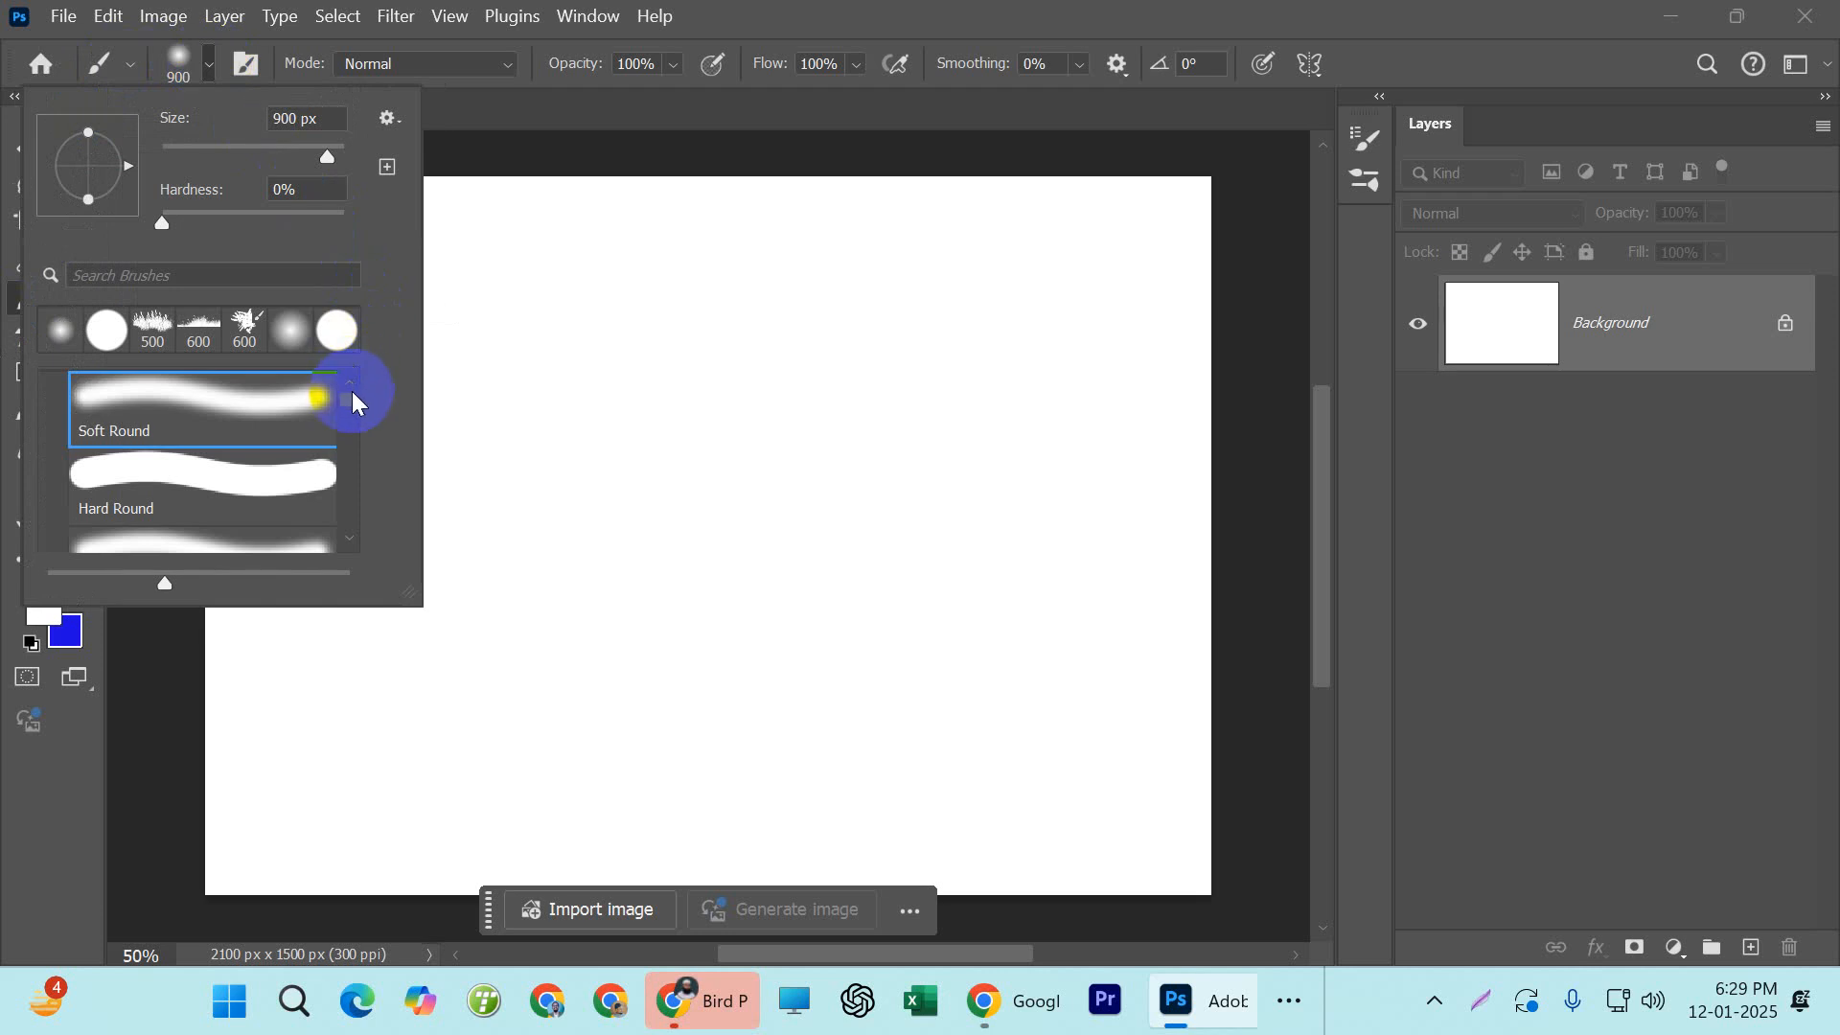
pyautogui.moveTo(352, 401); pyautogui.dragTo(349, 563)
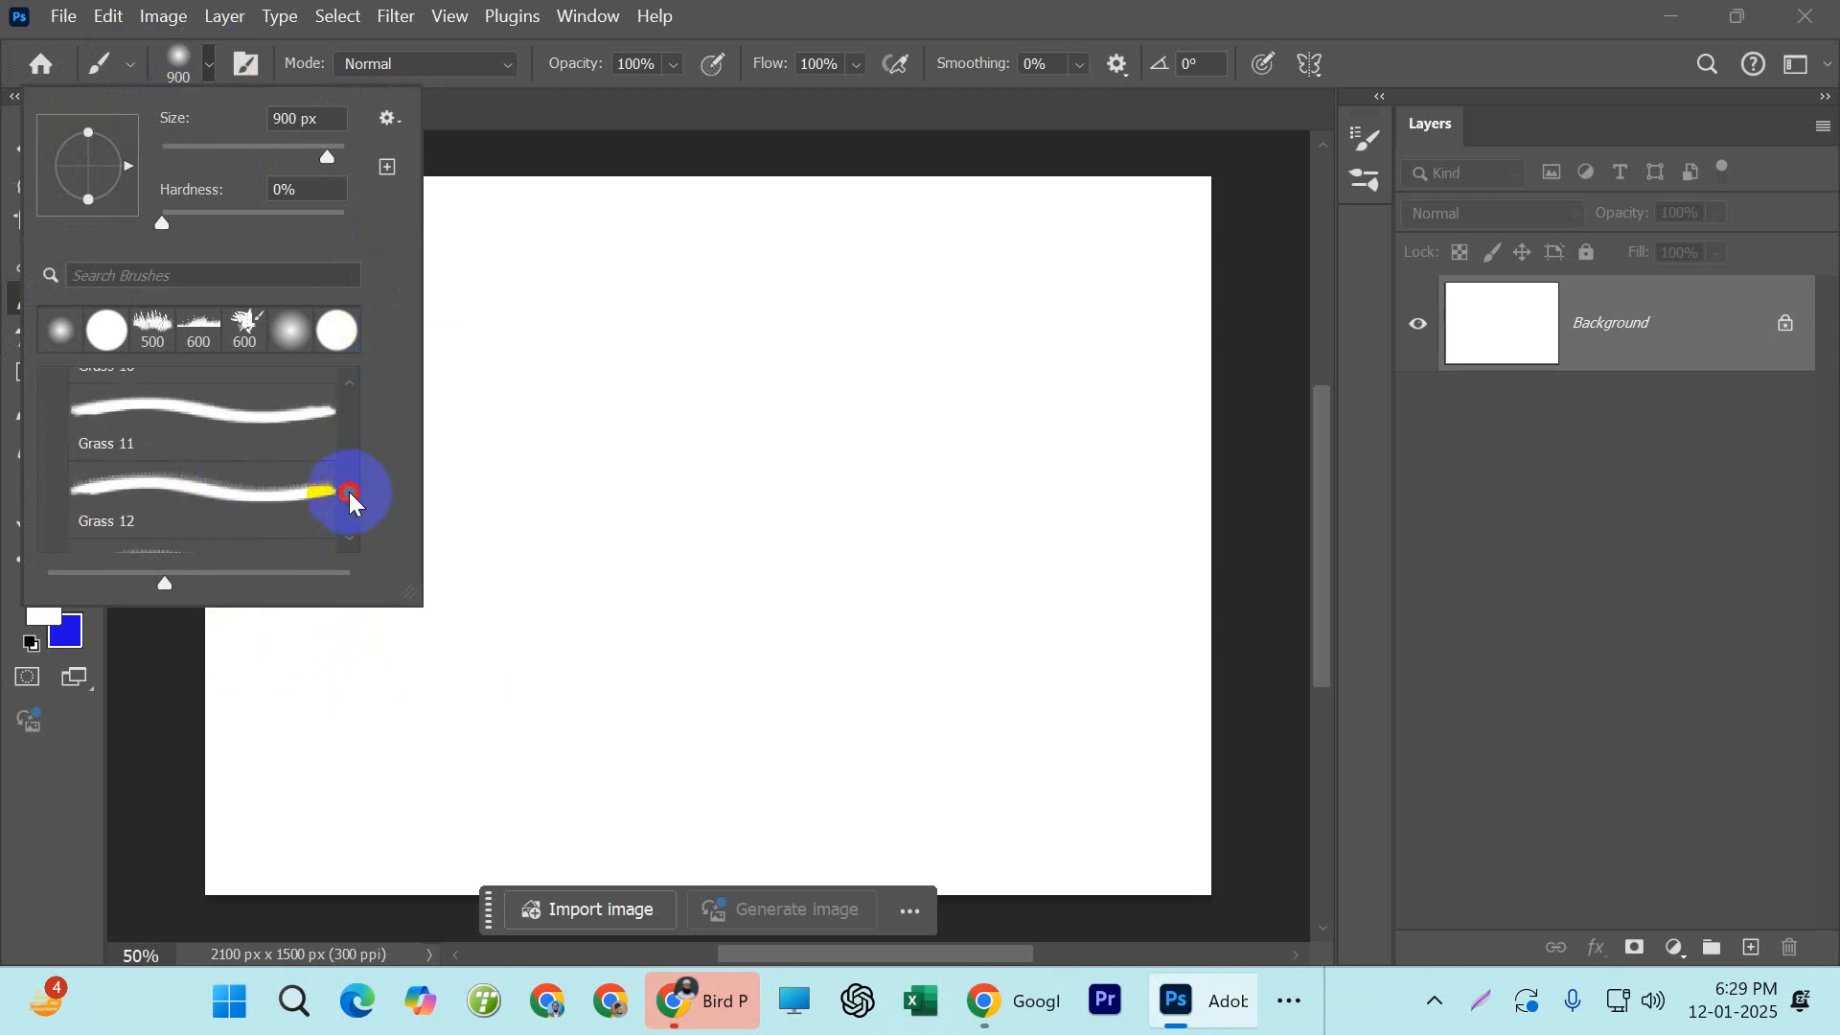
pyautogui.moveTo(349, 491); pyautogui.dragTo(345, 543)
pyautogui.click(57, 492)
pyautogui.scroll(-1, 144, 506)
pyautogui.click(126, 464)
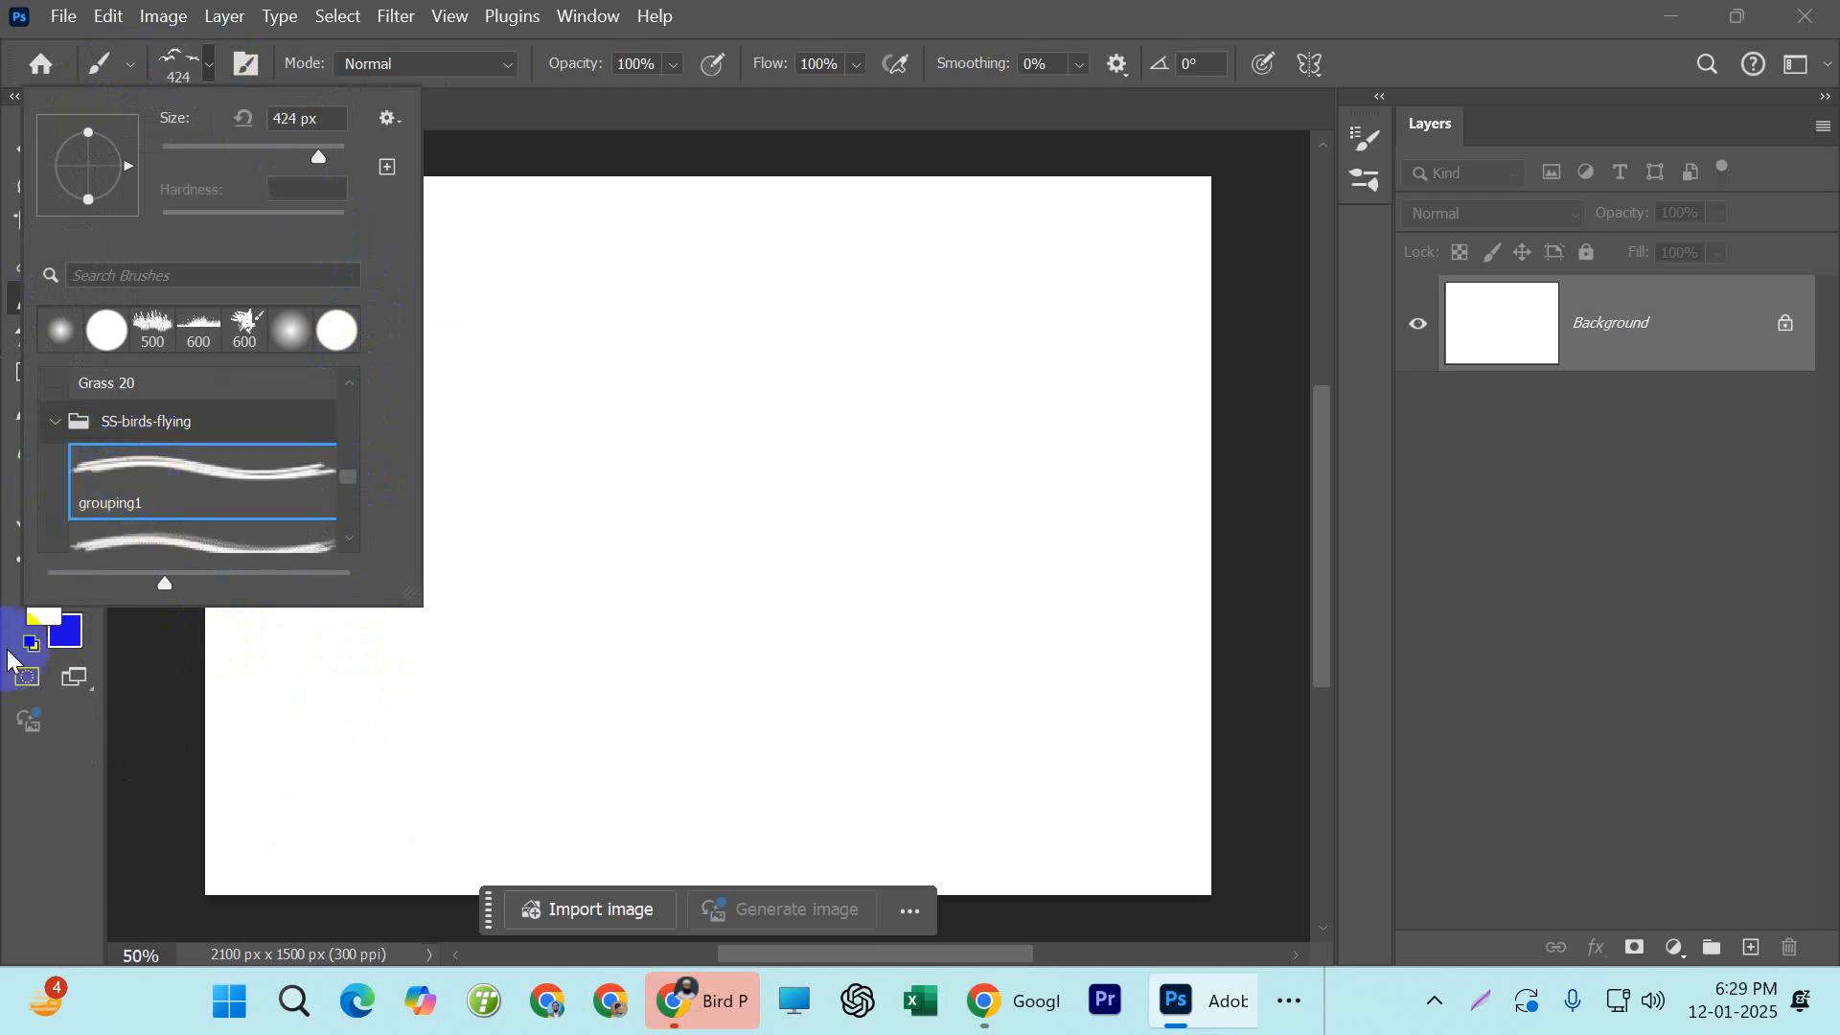
pyautogui.click(35, 751)
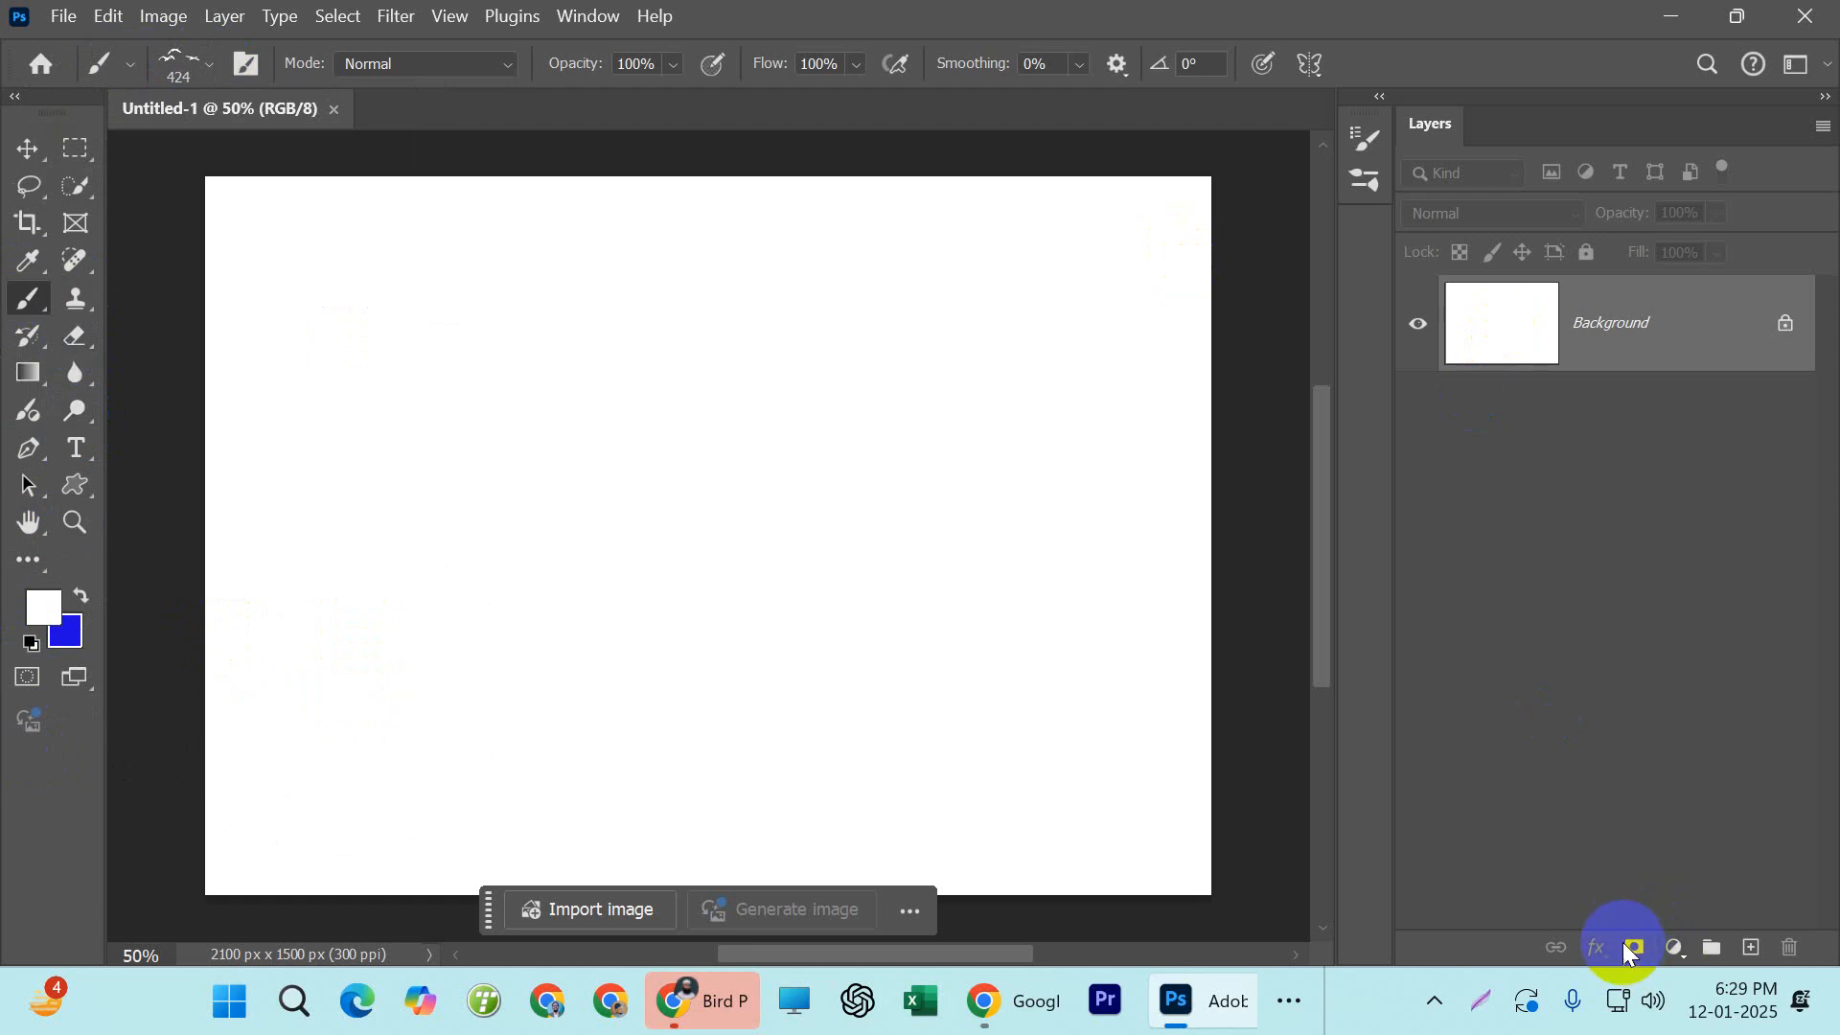
# Add a new layer above the background and set the foreground color to black, 000000
pyautogui.click(1753, 951)
pyautogui.click(1754, 951)
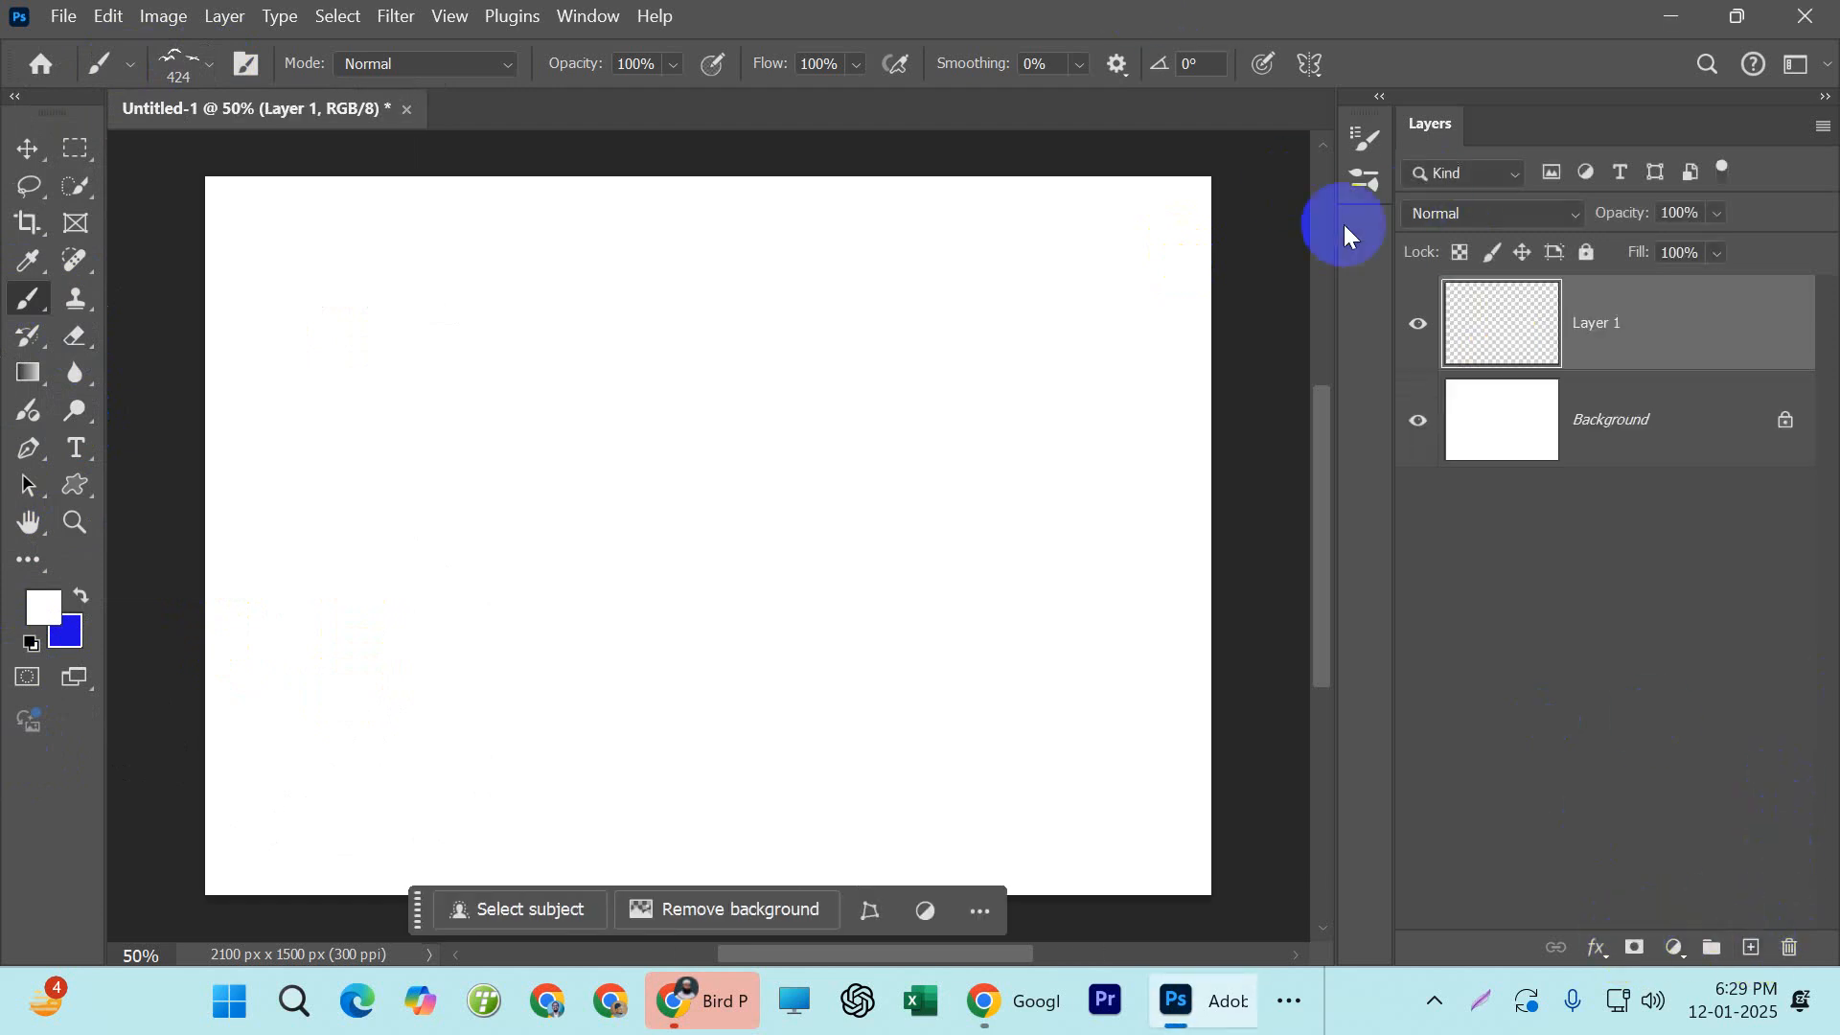
pyautogui.click(71, 614)
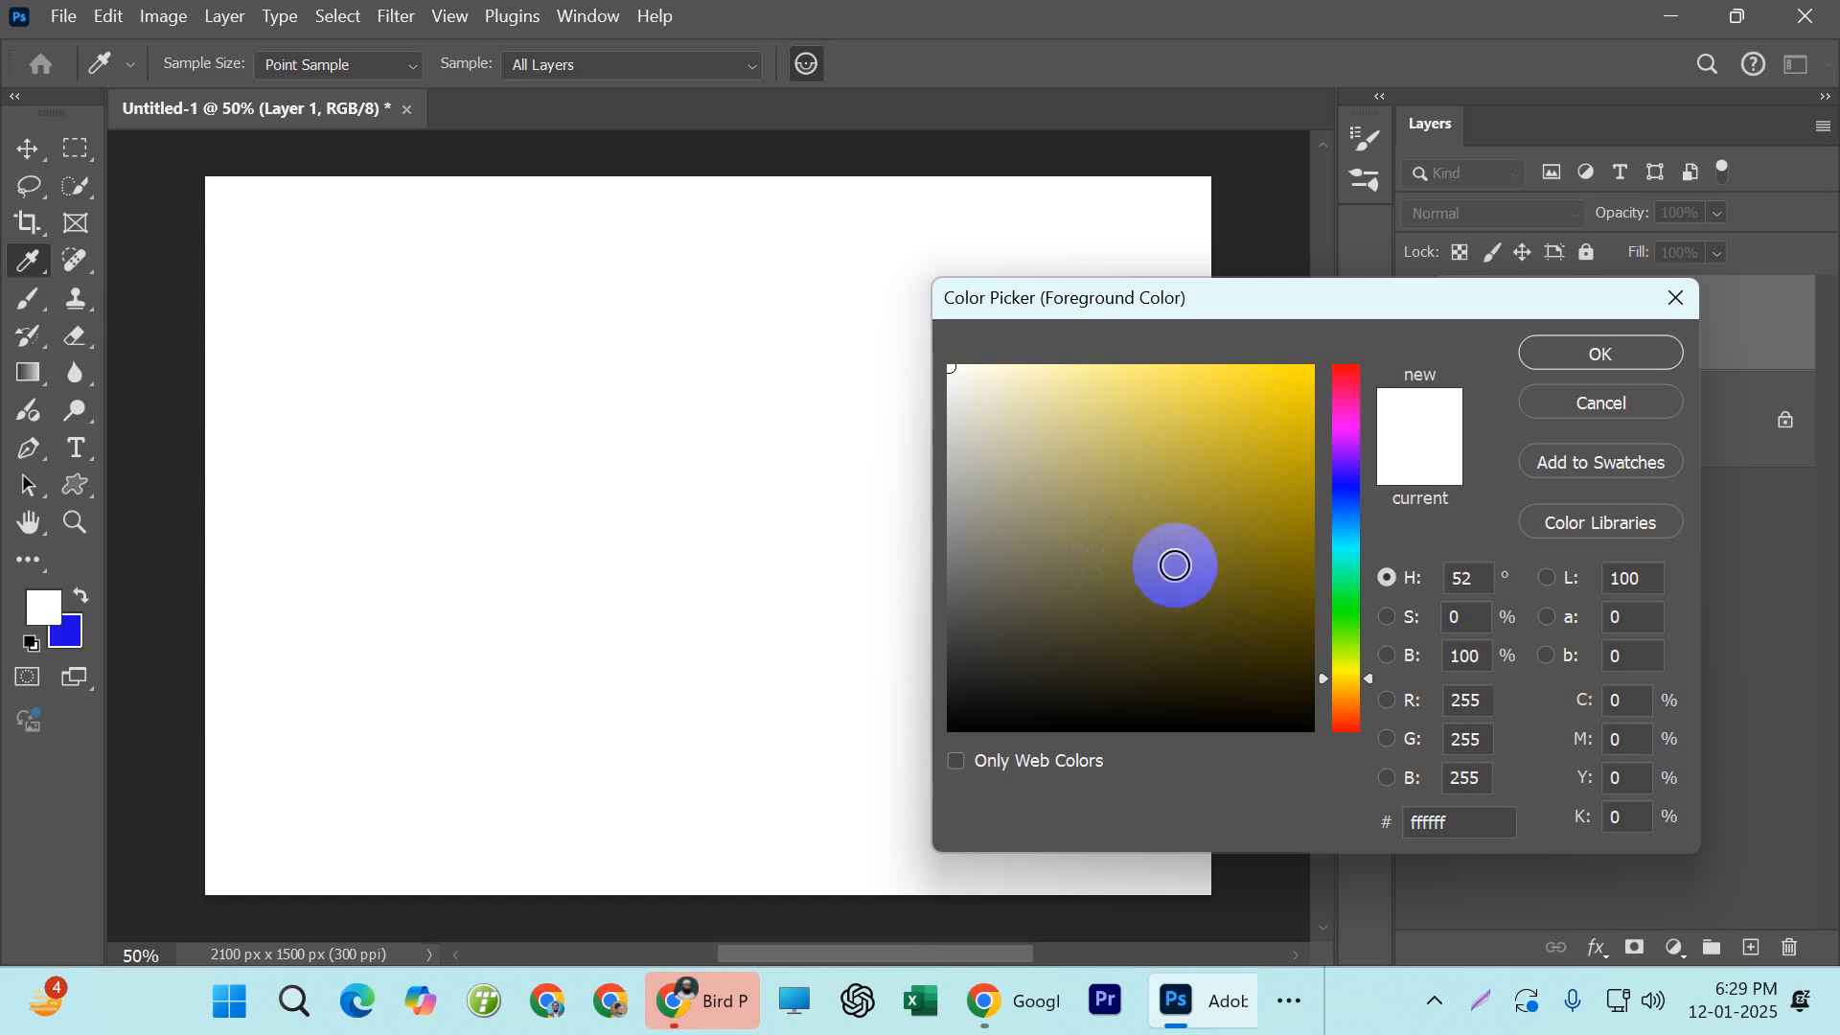
pyautogui.moveTo(1337, 473); pyautogui.dragTo(1345, 402)
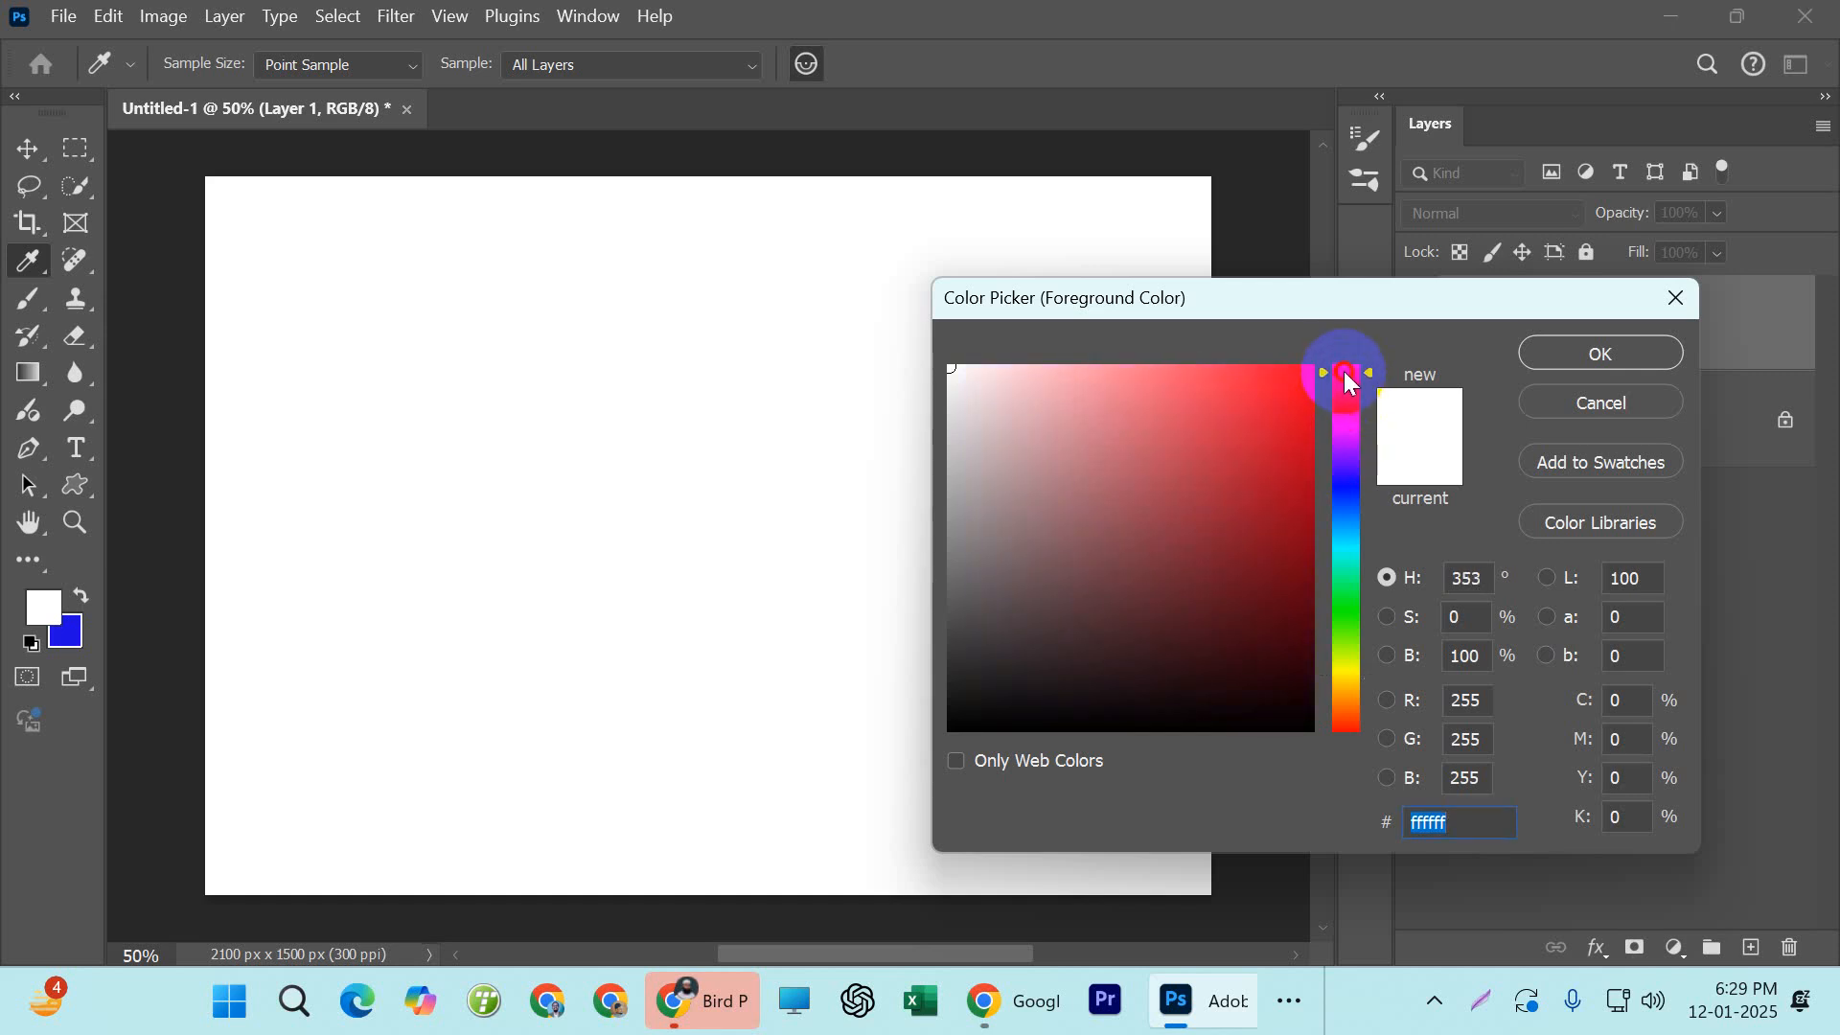
pyautogui.moveTo(1092, 686); pyautogui.dragTo(624, 819)
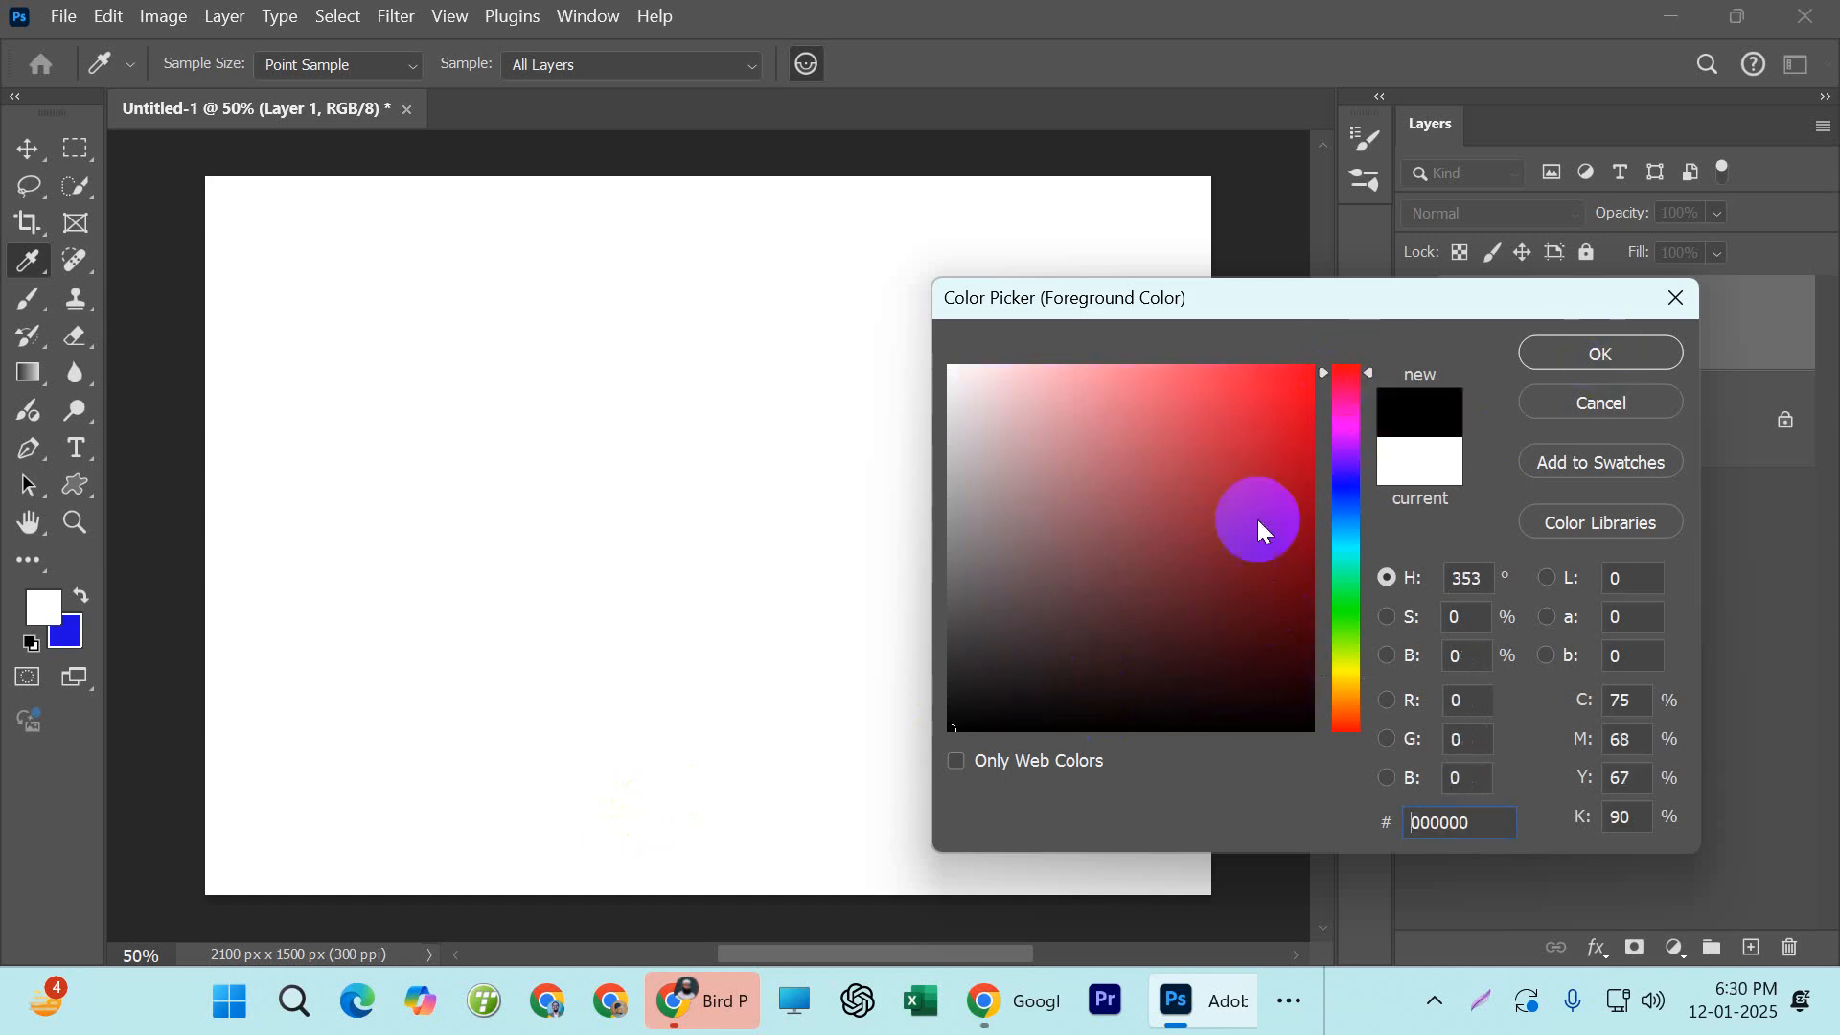
pyautogui.click(1629, 357)
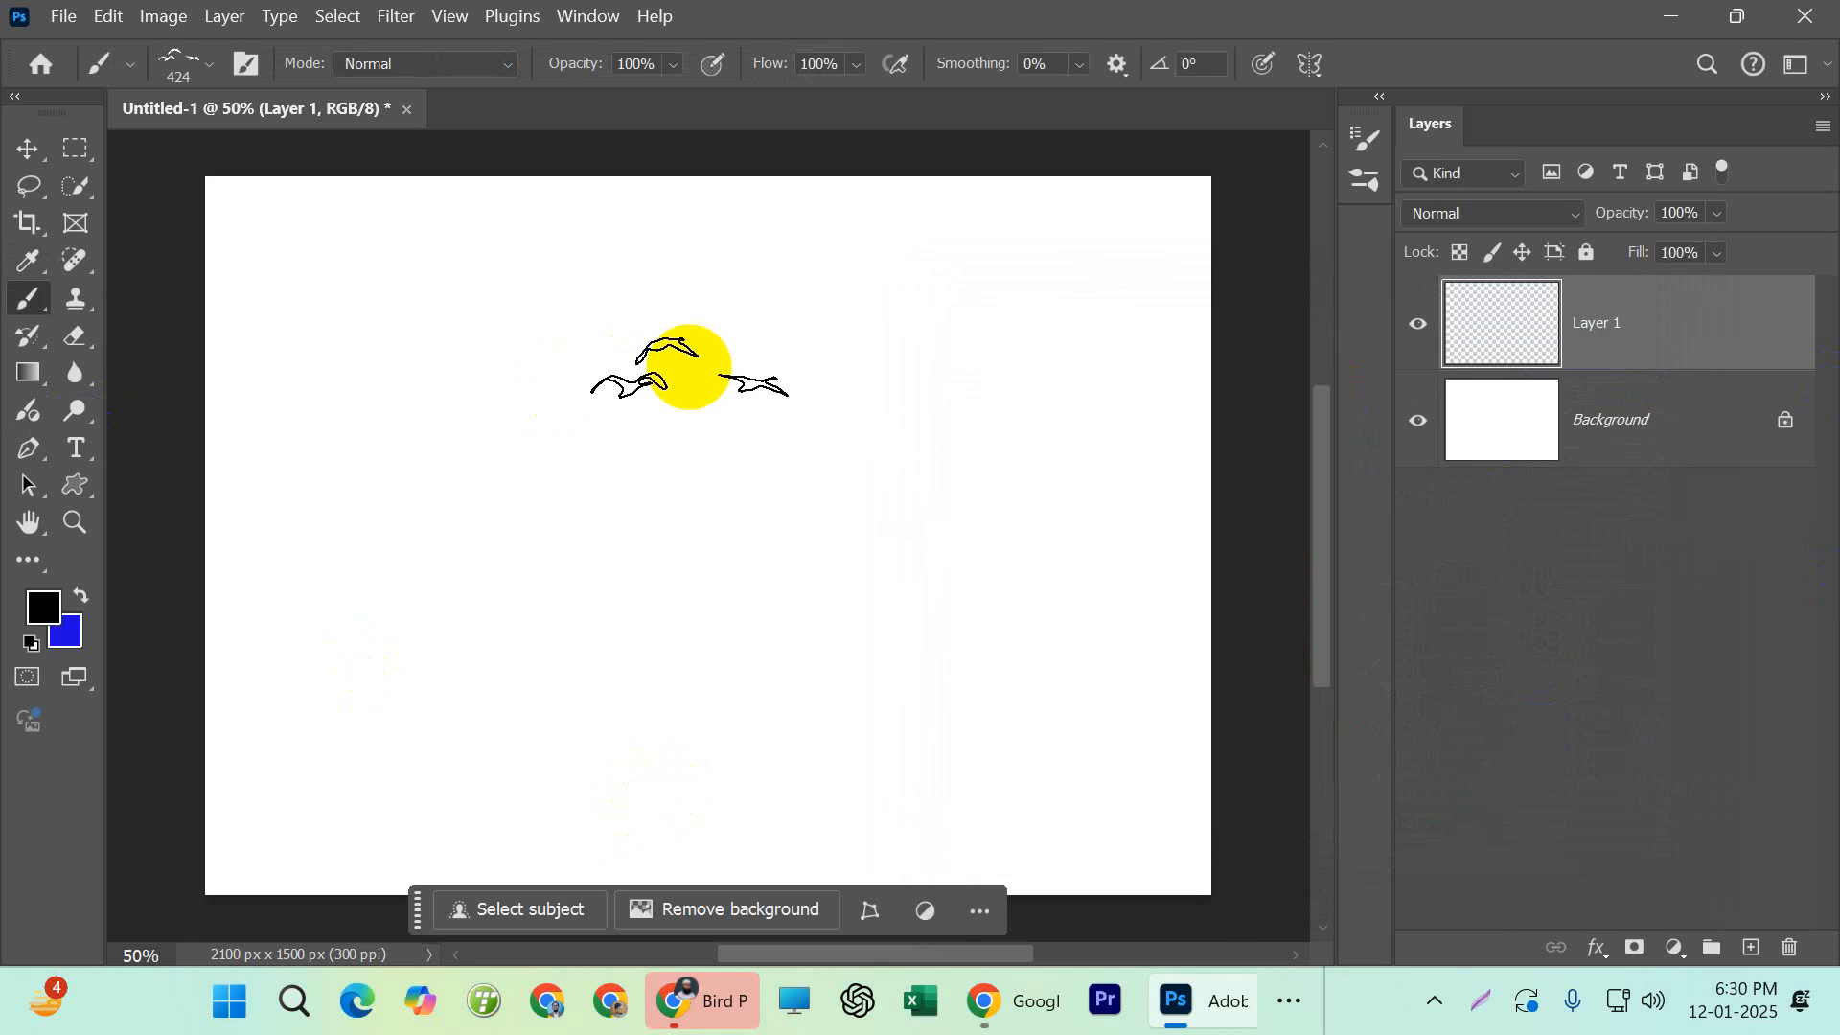
# Enlarge the grouping1 brush to 800 px and stamp three bird flocks across the upper and middle canvas
pyautogui.press(']')
pyautogui.press(']')
pyautogui.press(']')
pyautogui.press(']')
pyautogui.press(']')
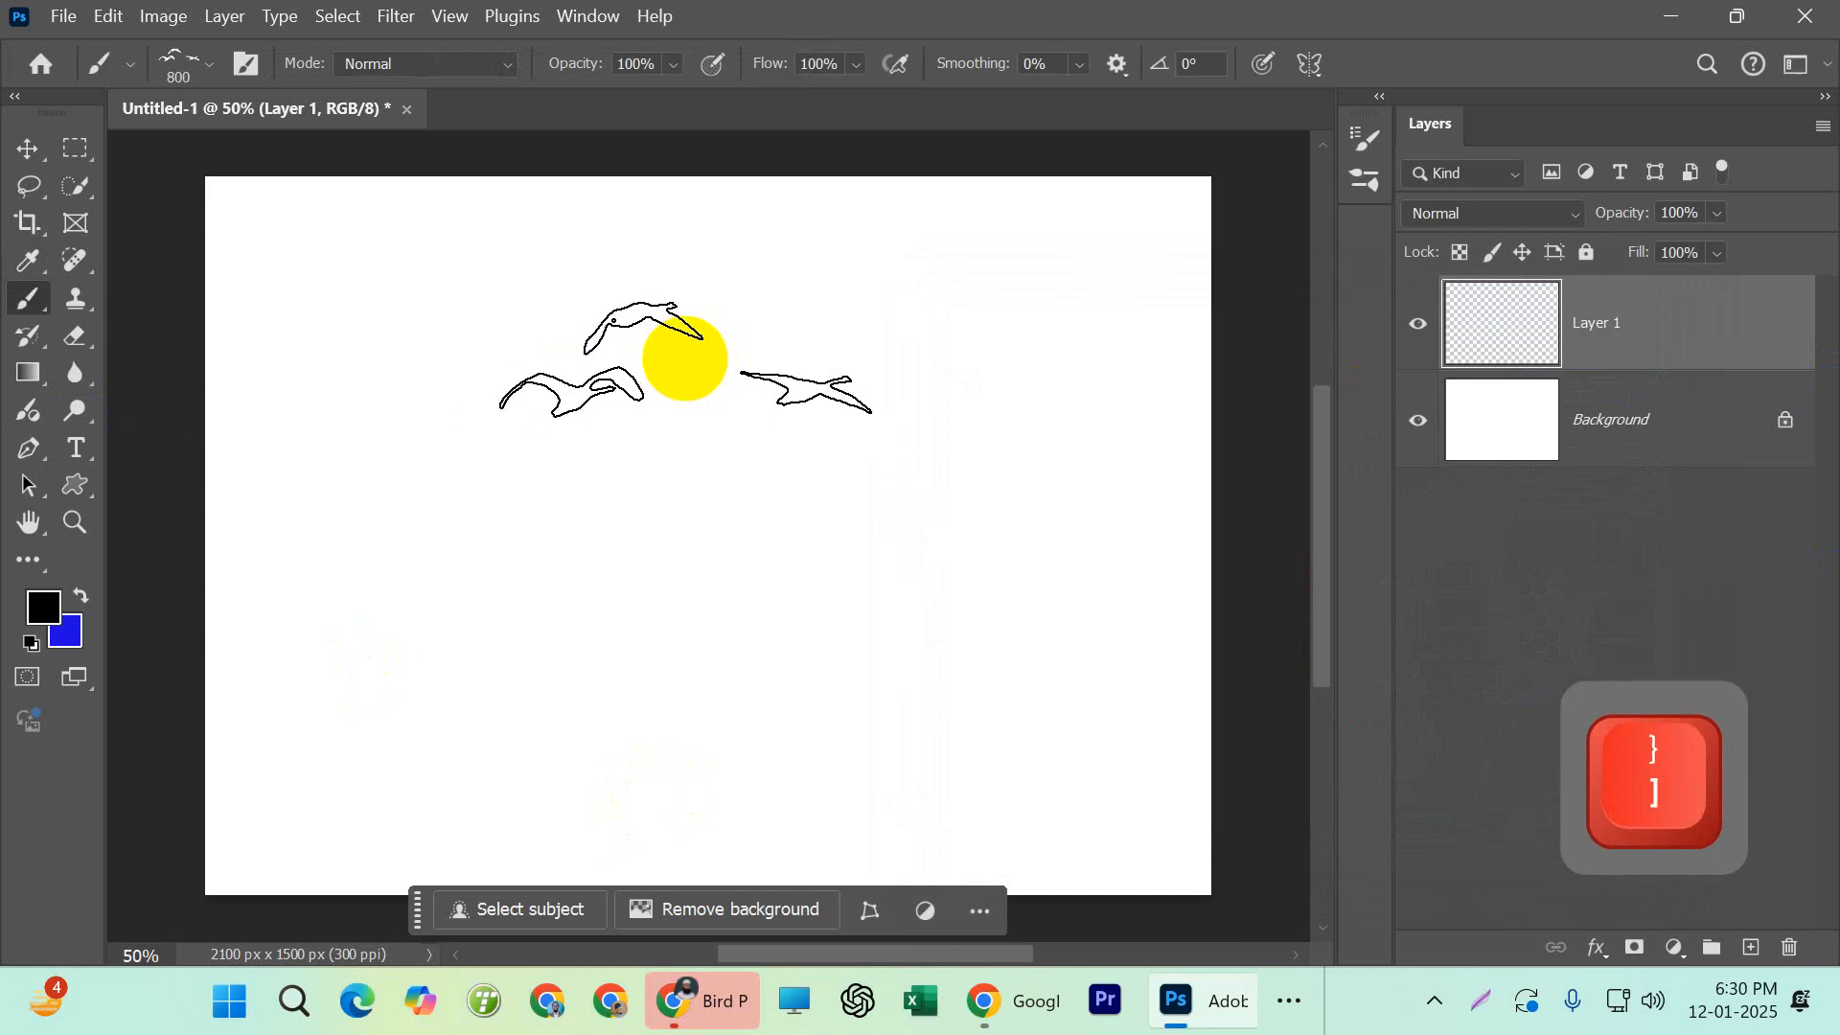
pyautogui.press(']')
pyautogui.press(']')
pyautogui.press('[')
pyautogui.press('[')
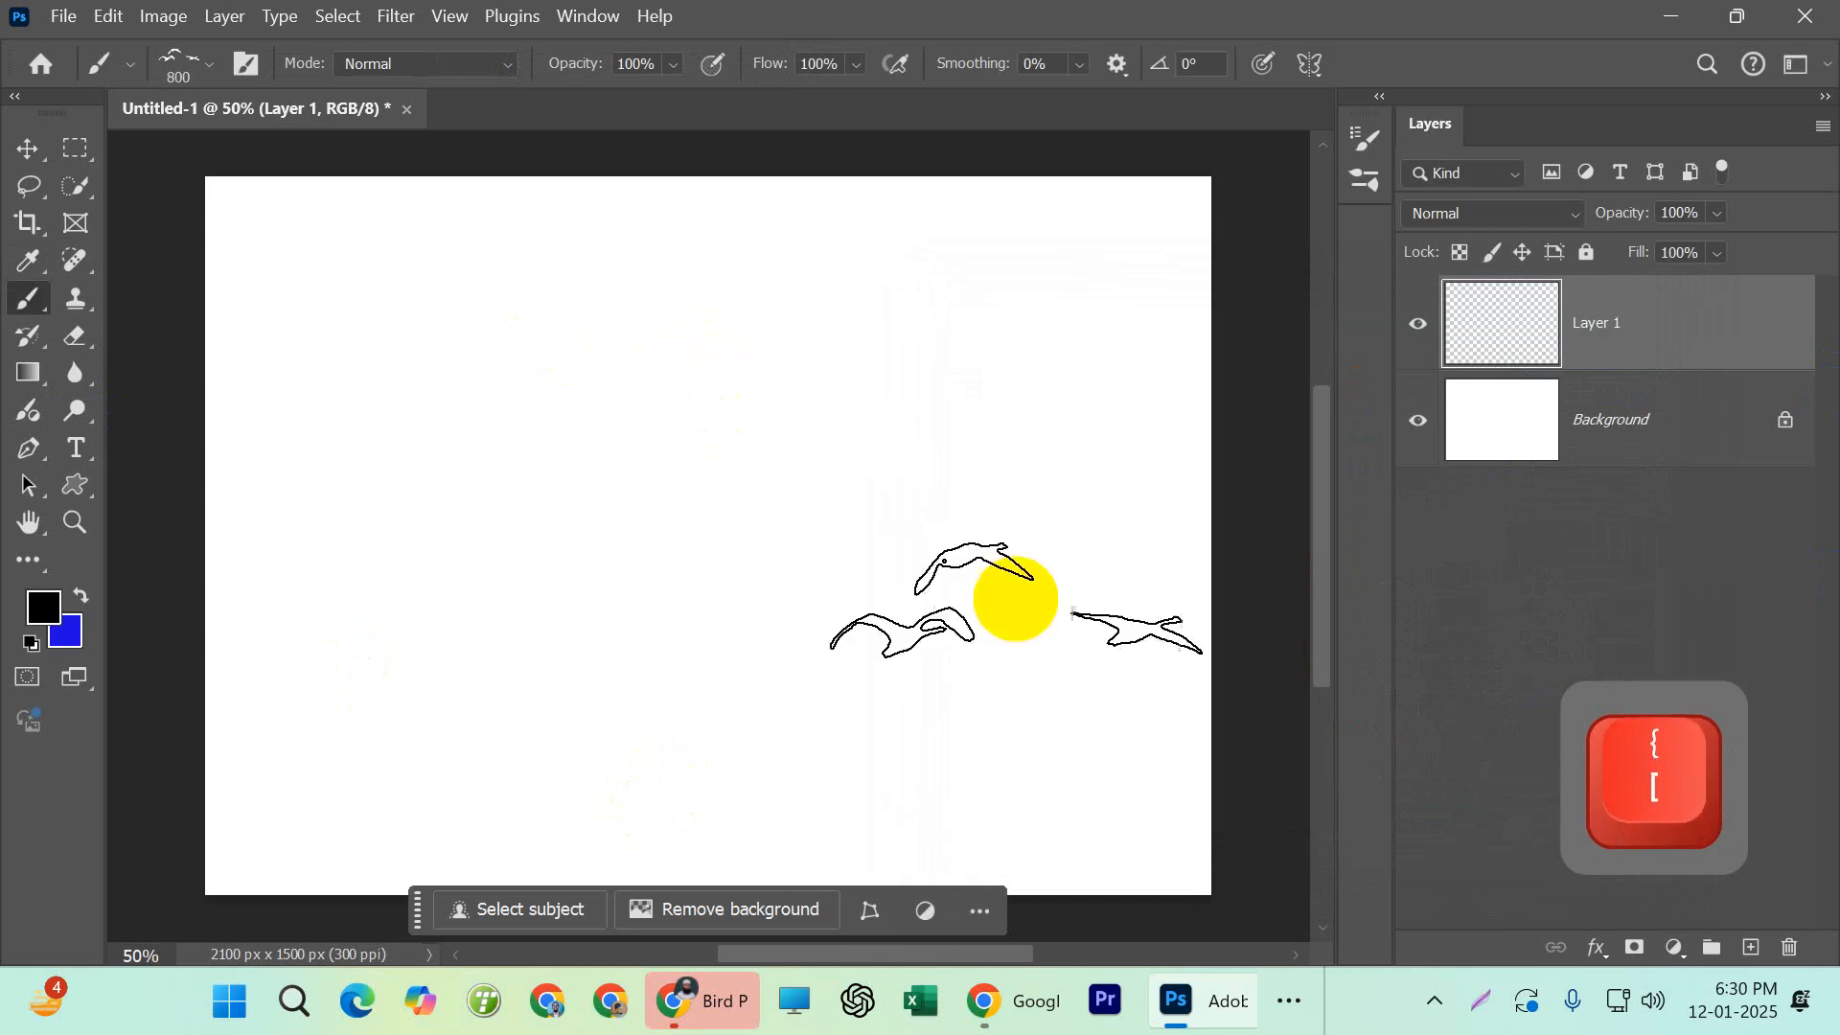
pyautogui.click(561, 336)
pyautogui.click(700, 532)
pyautogui.click(934, 297)
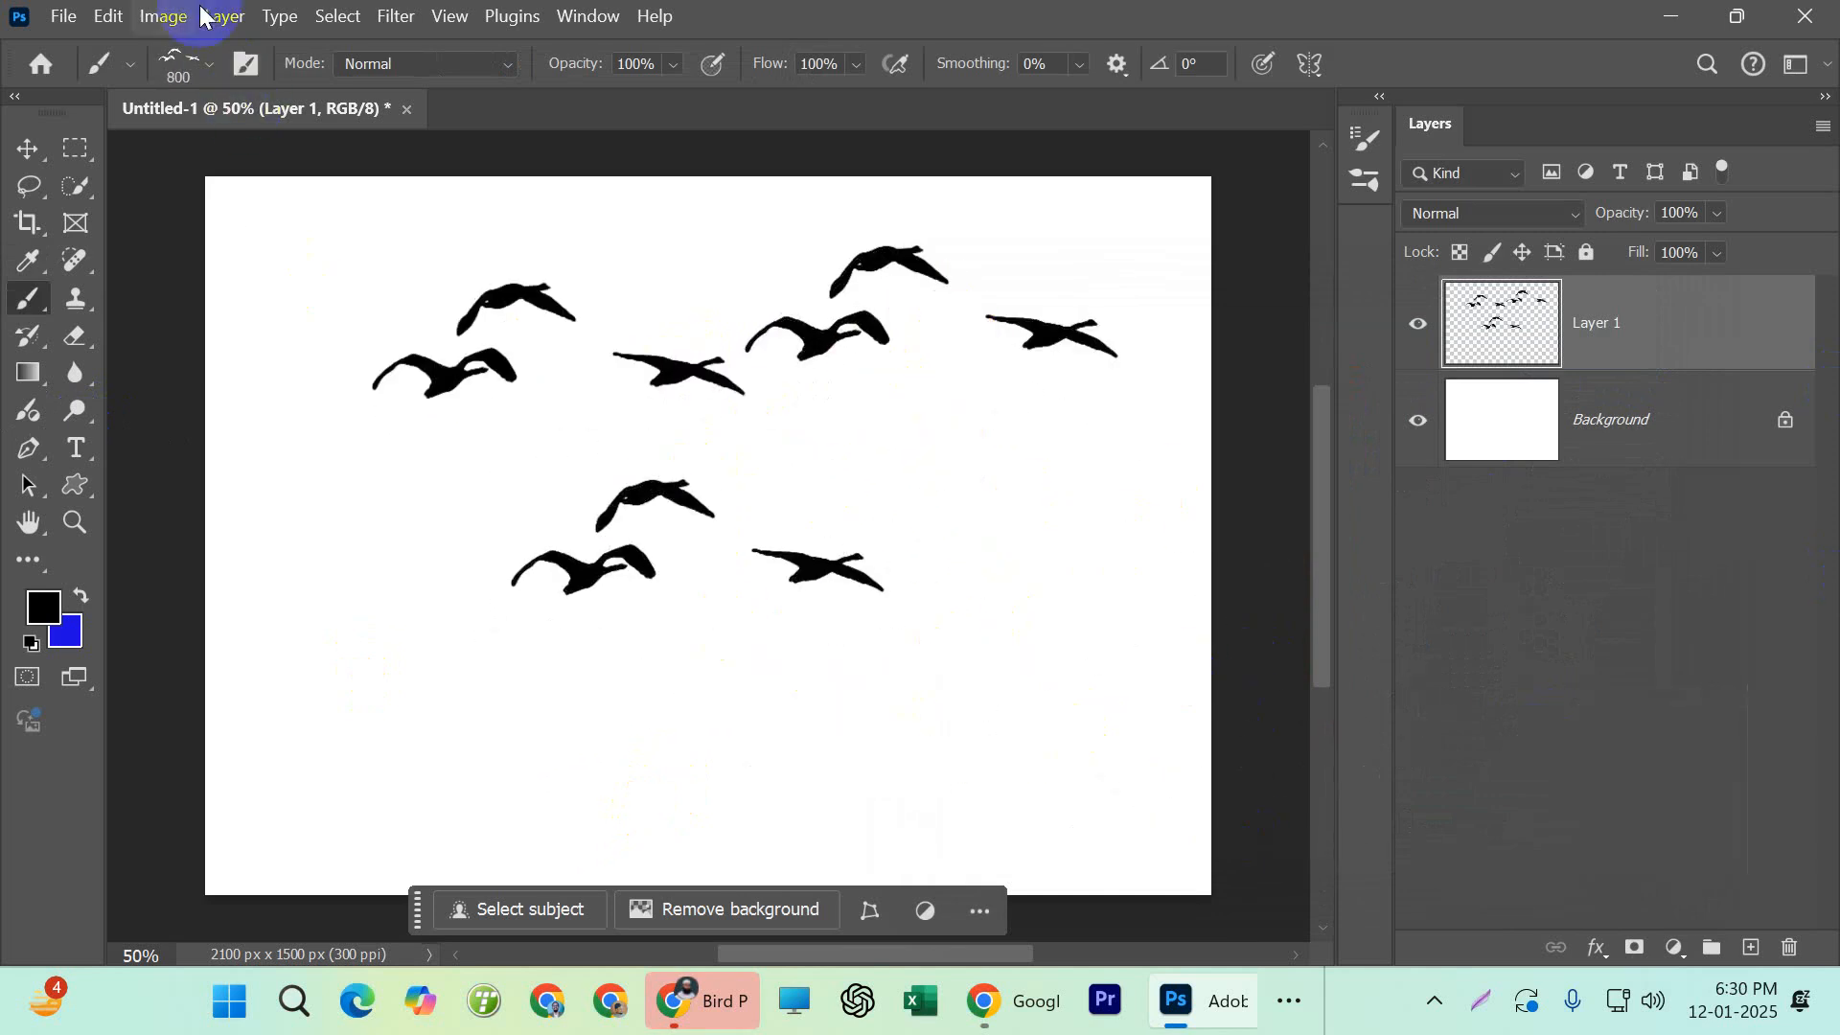
# Choose the grouping3 bird brush, enlarge it to 700 px, and stamp three flocks around the existing birds
pyautogui.click(205, 75)
pyautogui.scroll(-1, 208, 528)
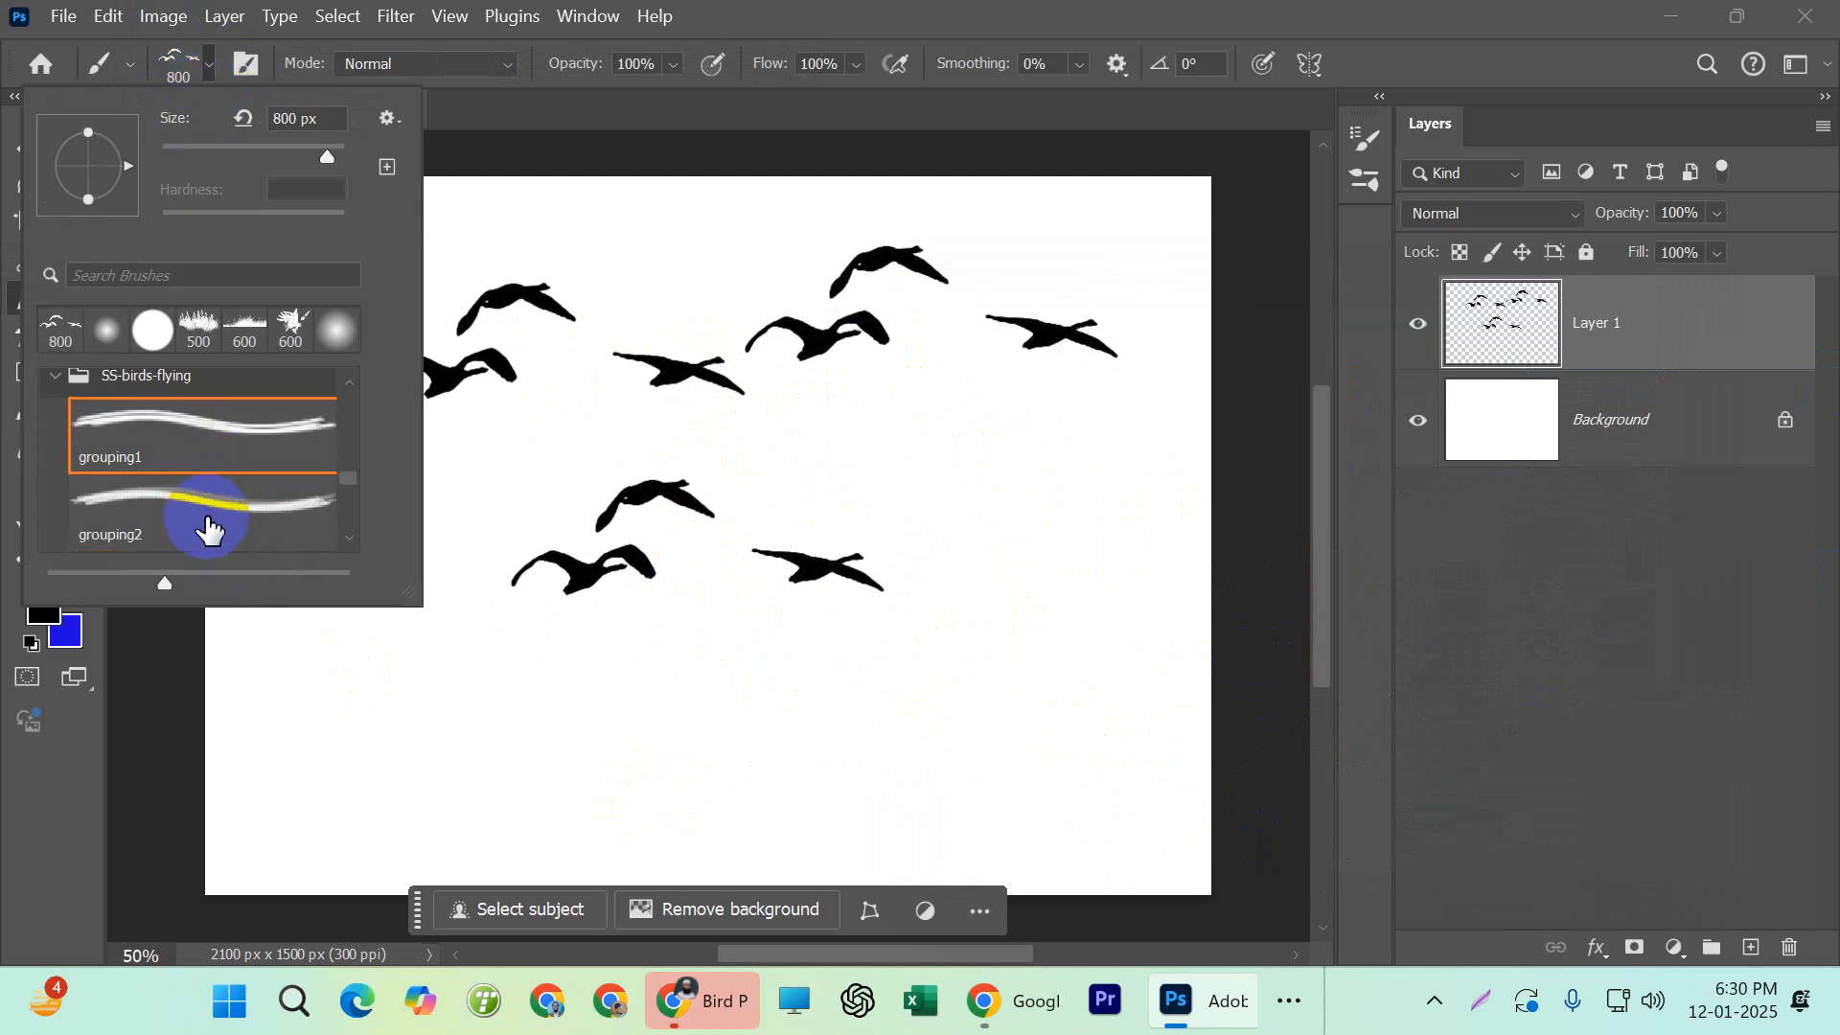
pyautogui.click(193, 500)
pyautogui.scroll(-1, 210, 522)
pyautogui.click(189, 515)
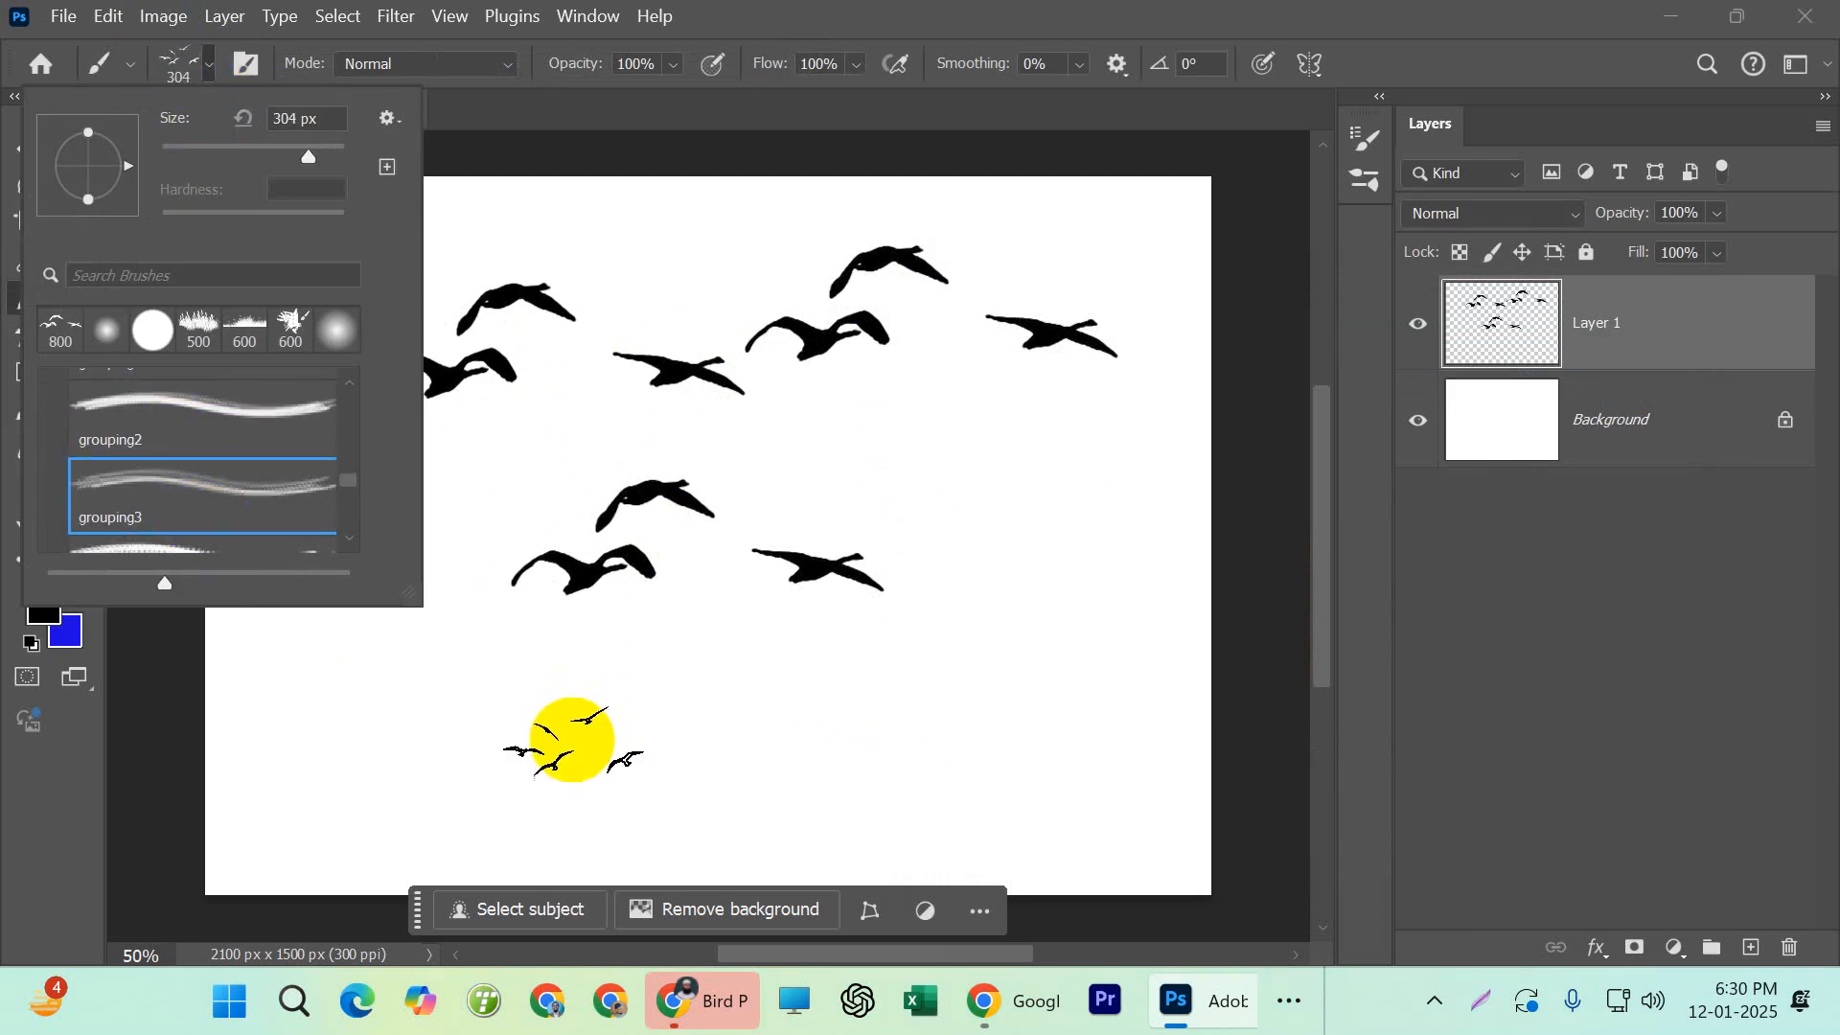
pyautogui.click(654, 733)
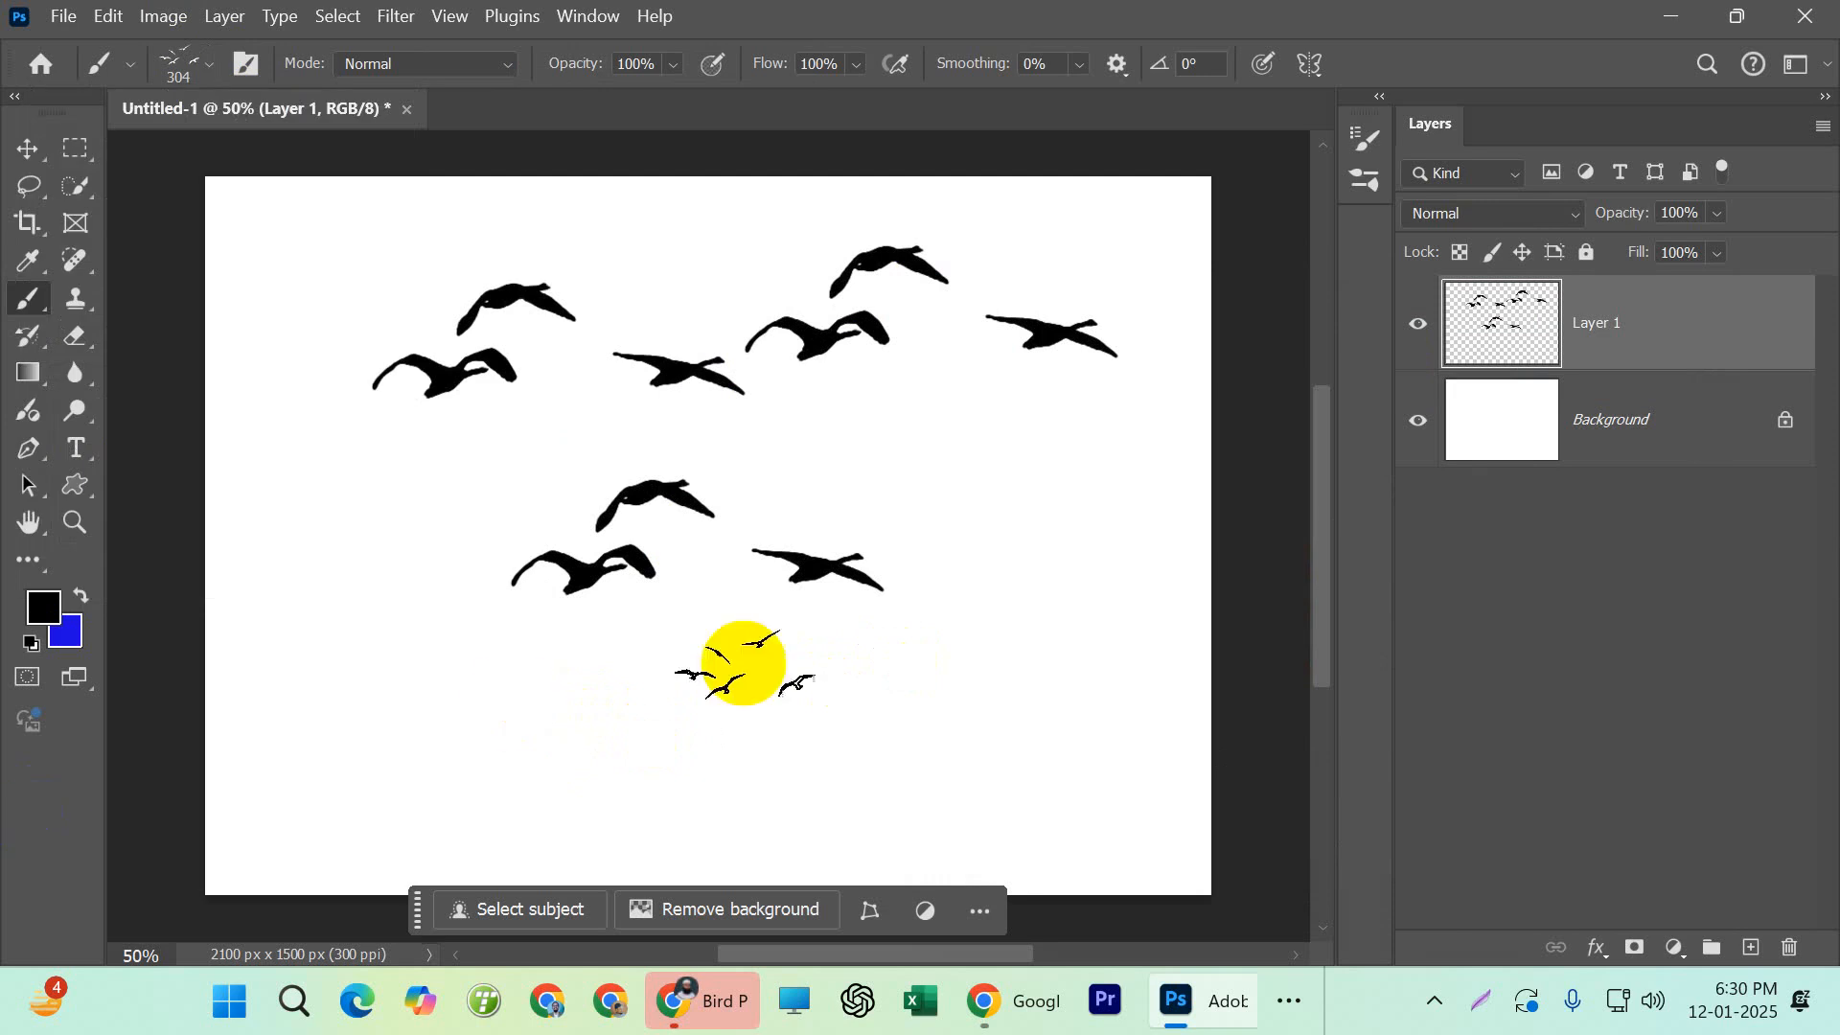
pyautogui.press(']')
pyautogui.press(']')
pyautogui.press(']')
pyautogui.press(']')
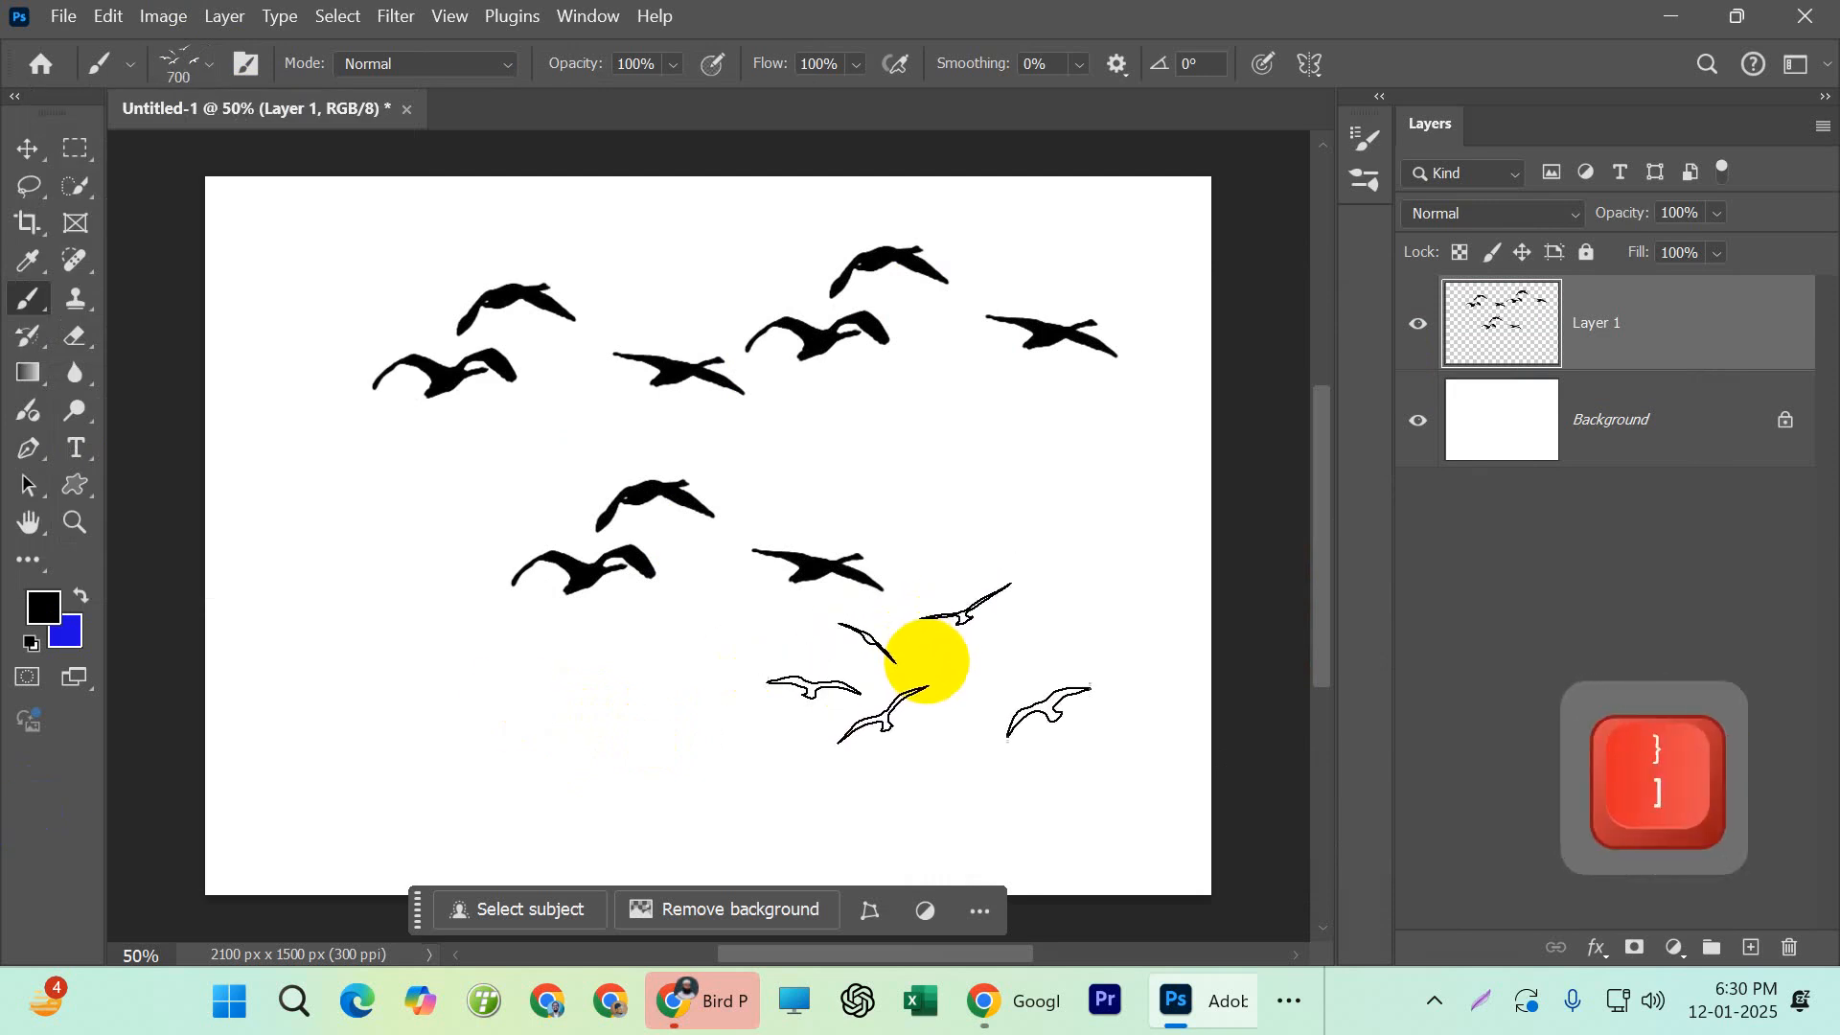
pyautogui.click(387, 492)
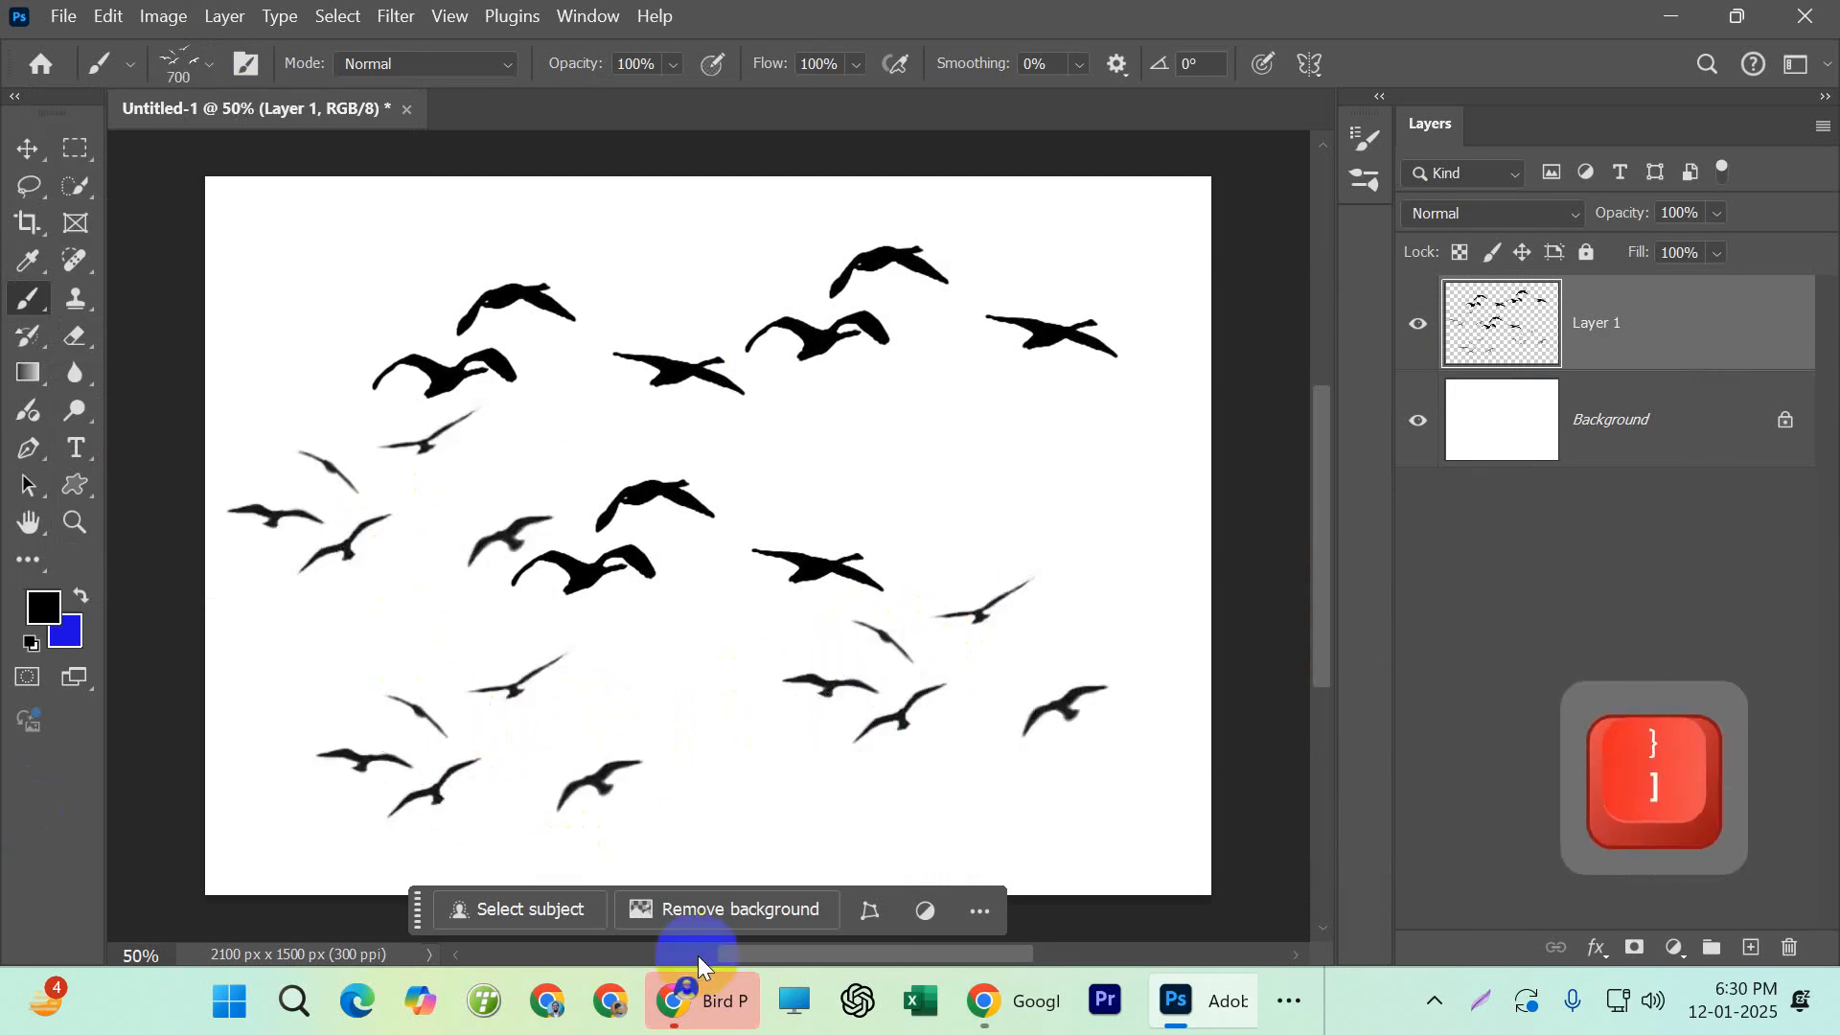
# Switch to the Move tool and delete Layer 1 with all its stamped birds
pyautogui.press('ctrl')
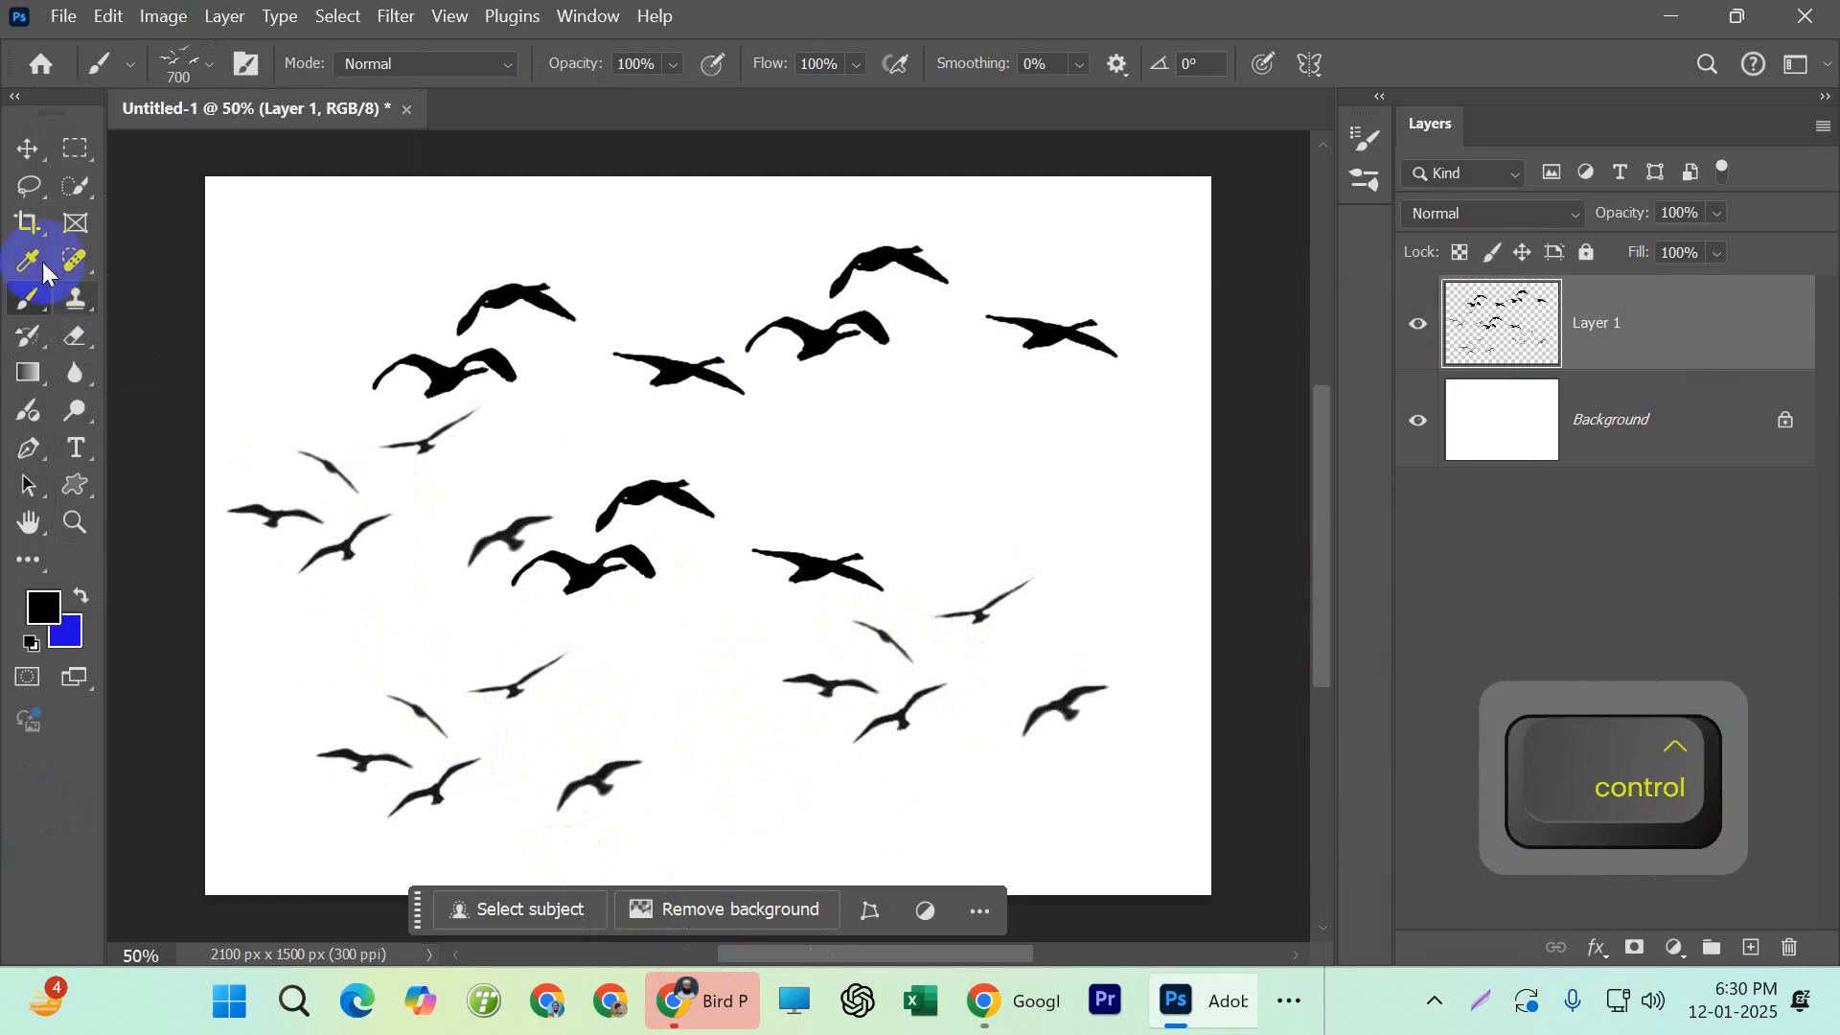
pyautogui.click(31, 153)
pyautogui.moveTo(215, 187); pyautogui.dragTo(1219, 901)
pyautogui.moveTo(1520, 345); pyautogui.dragTo(1788, 947)
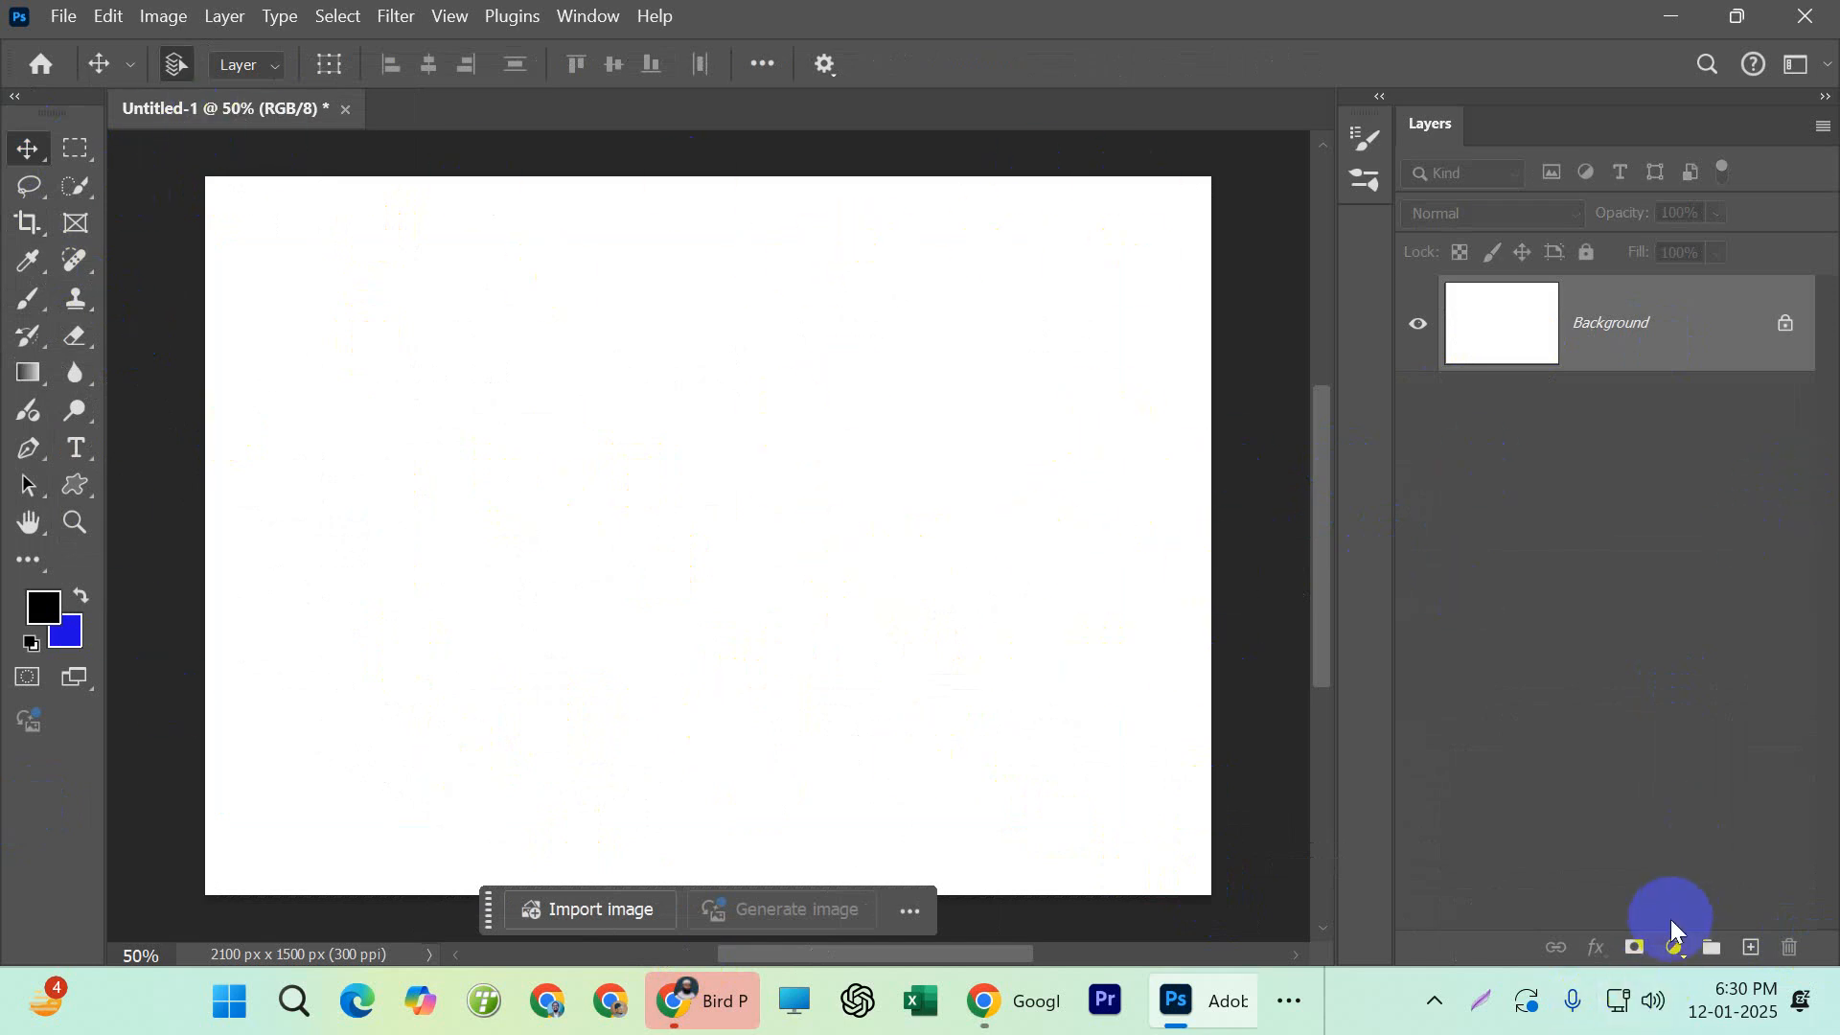
pyautogui.click(1673, 948)
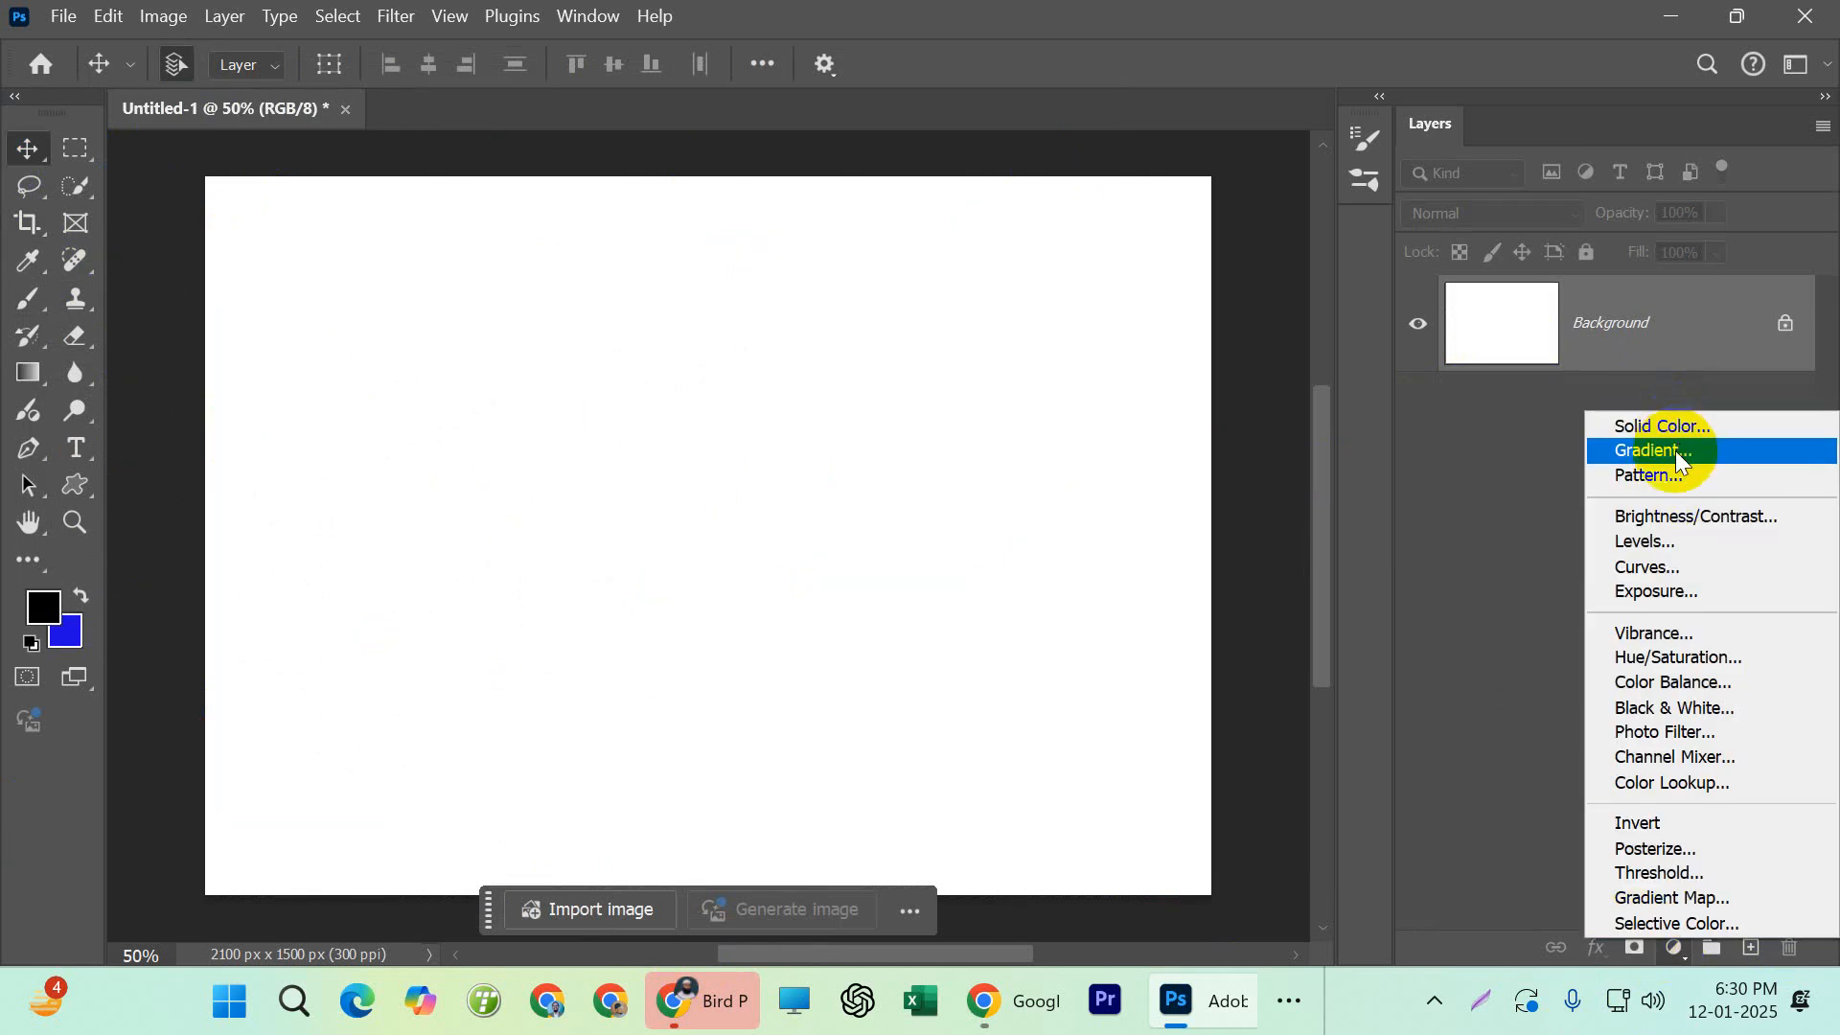
pyautogui.click(1679, 458)
pyautogui.click(1613, 230)
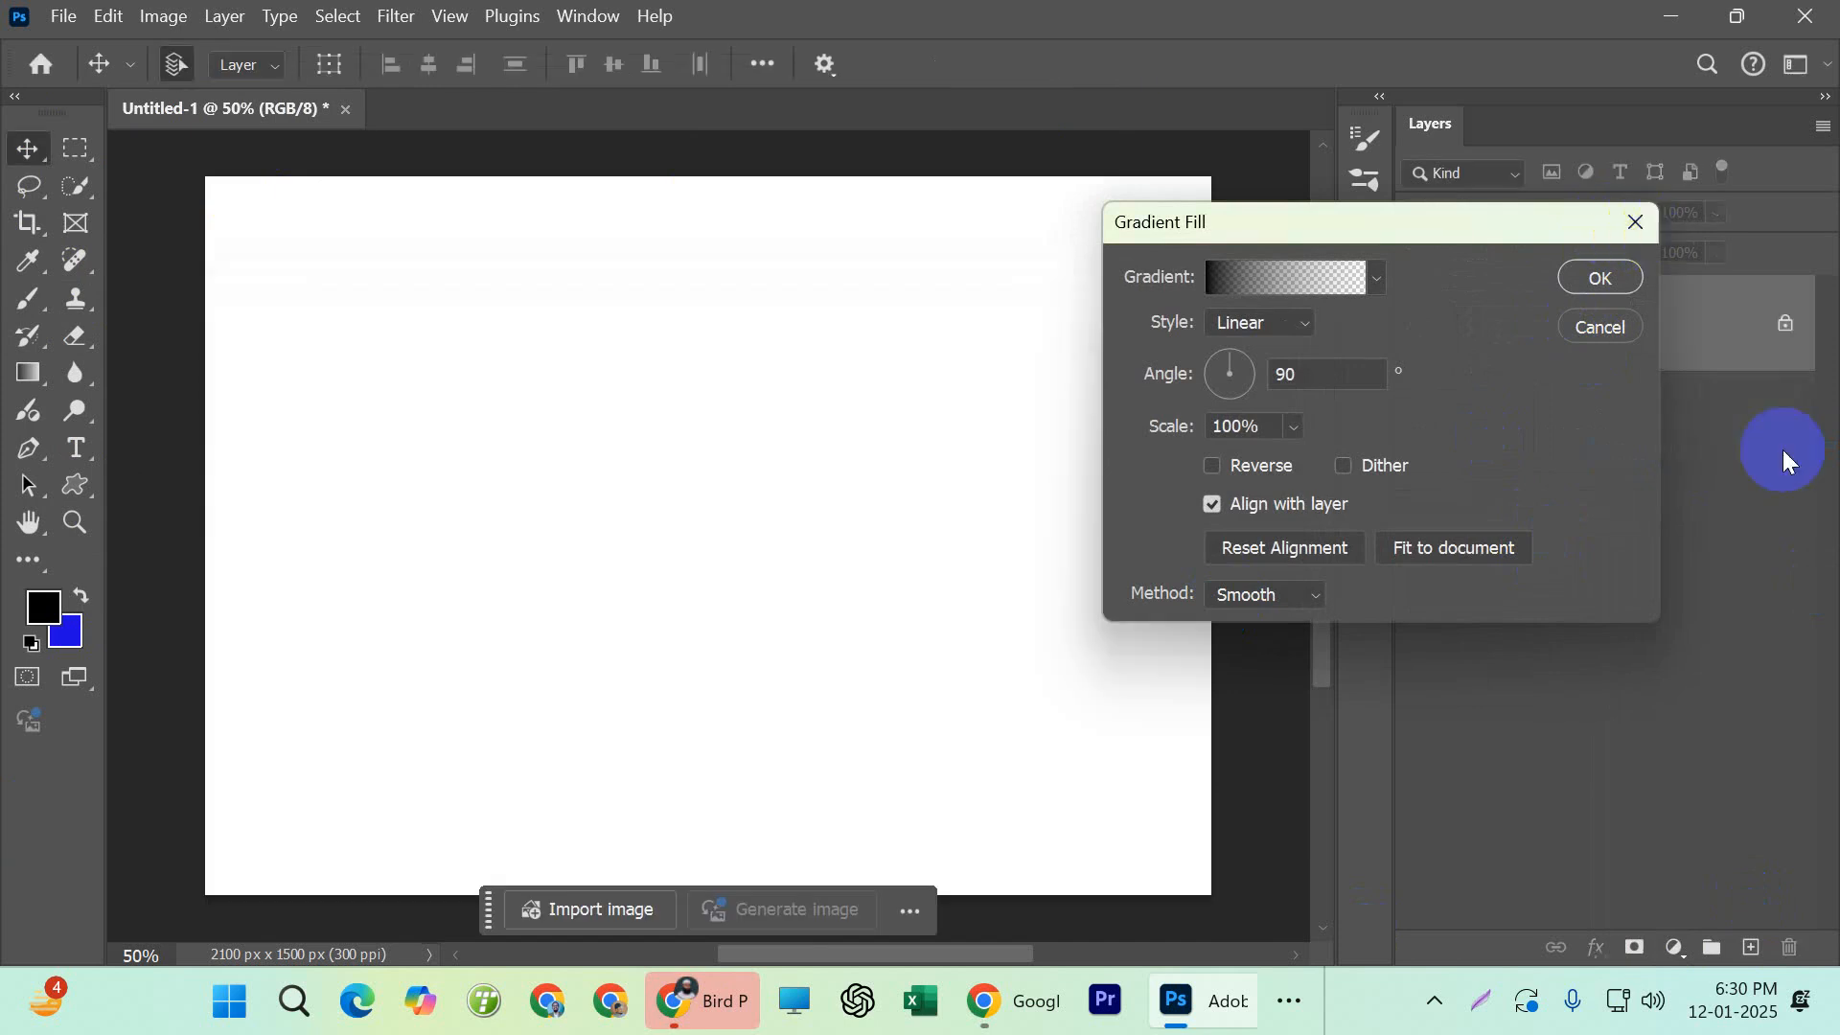
# Add a Gradient Fill layer above the Background and open its gradient for editing
pyautogui.click(1677, 954)
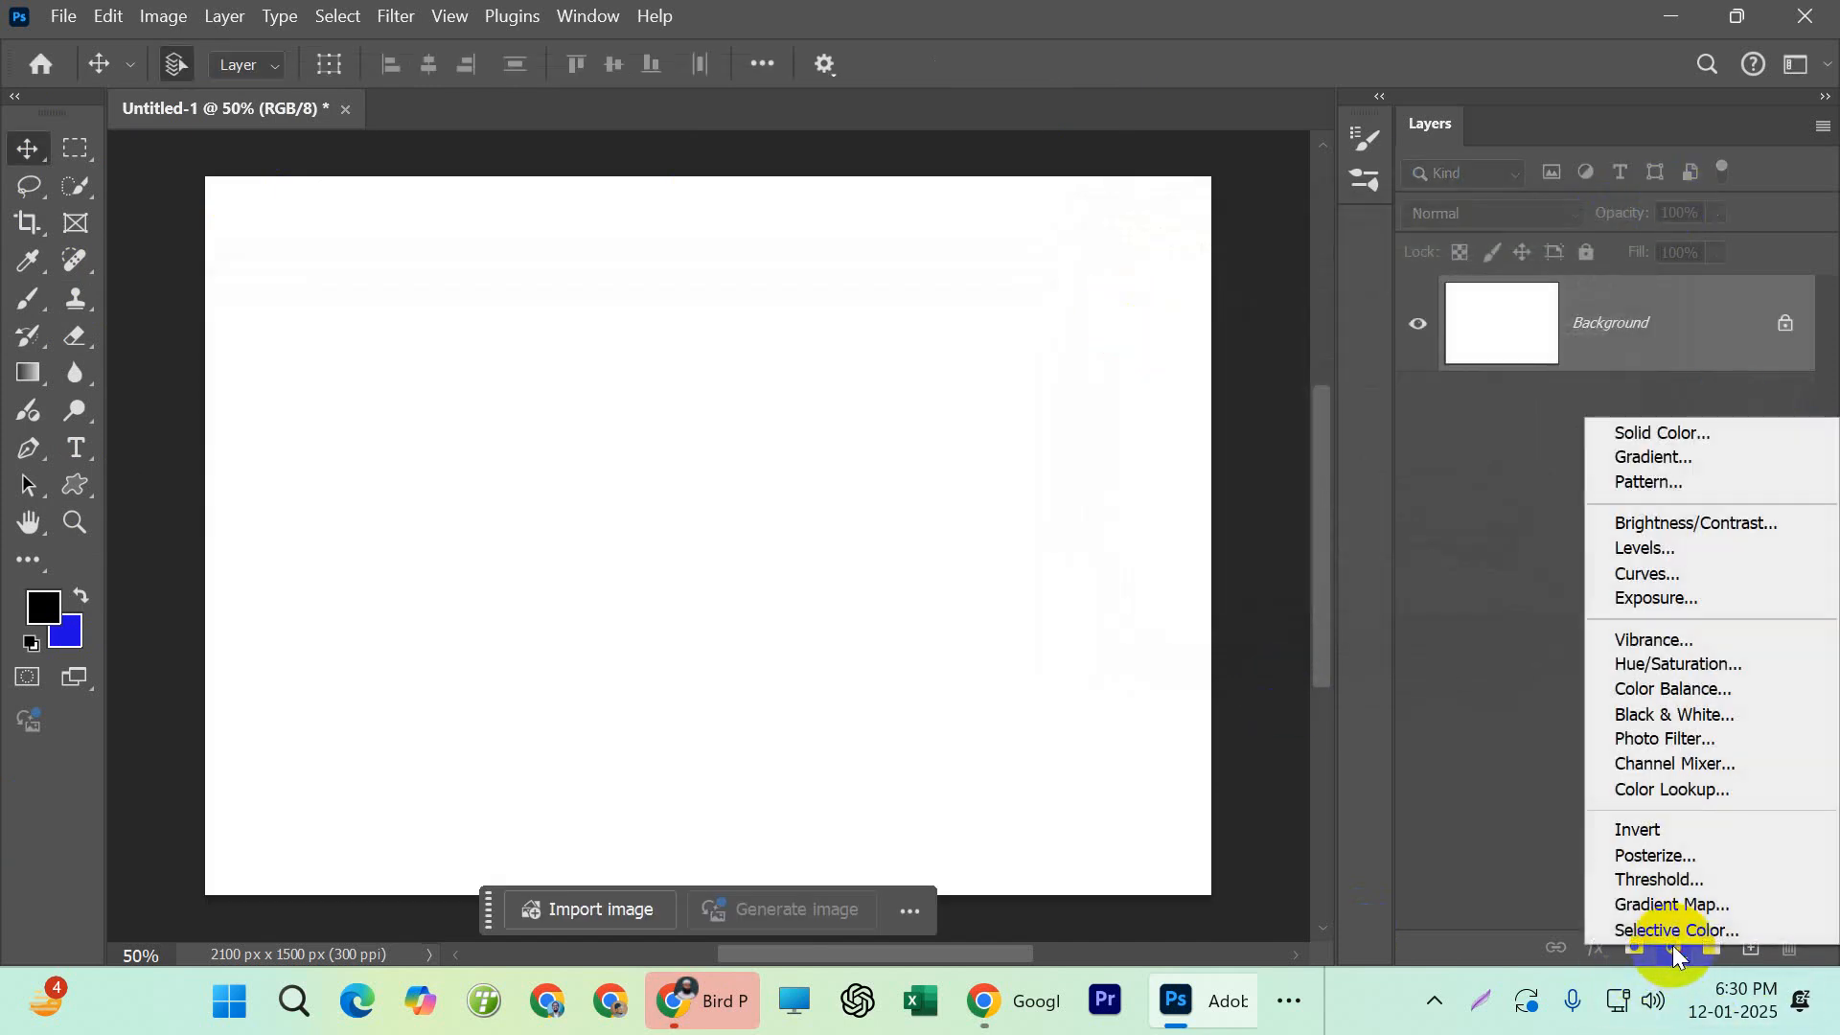
pyautogui.click(1674, 462)
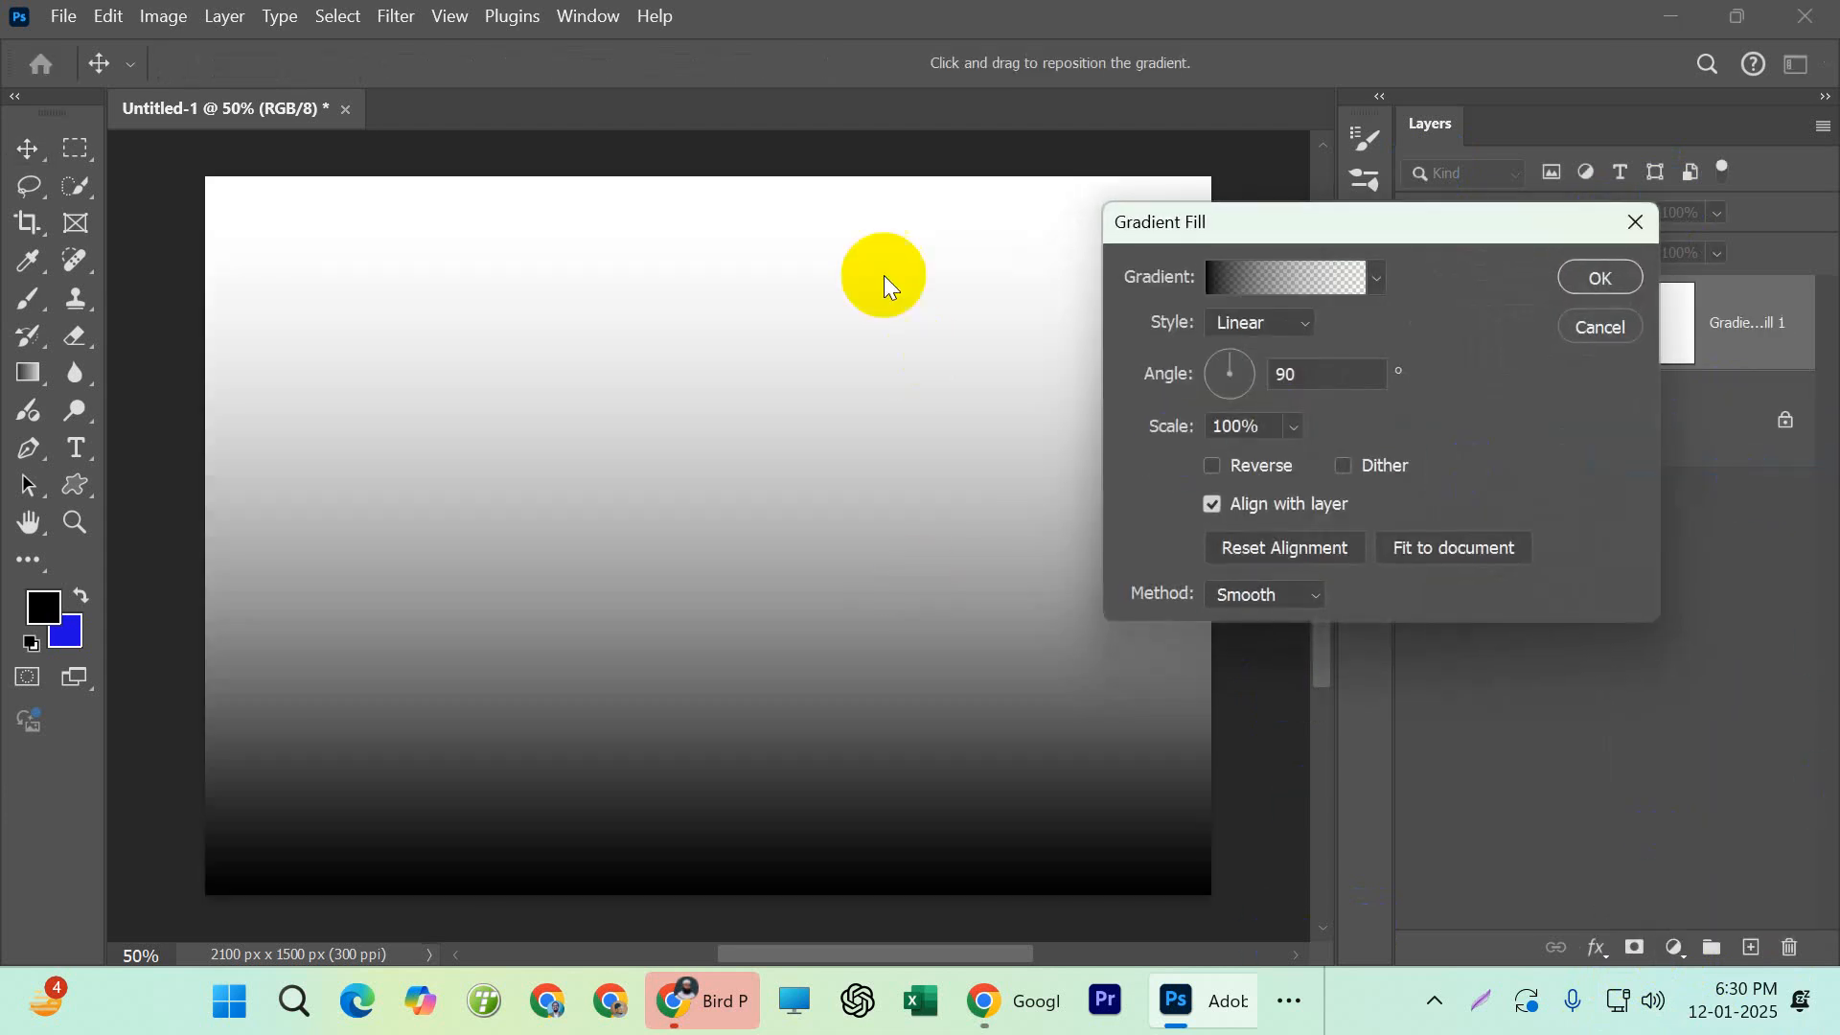
pyautogui.moveTo(1226, 241); pyautogui.dragTo(825, 173)
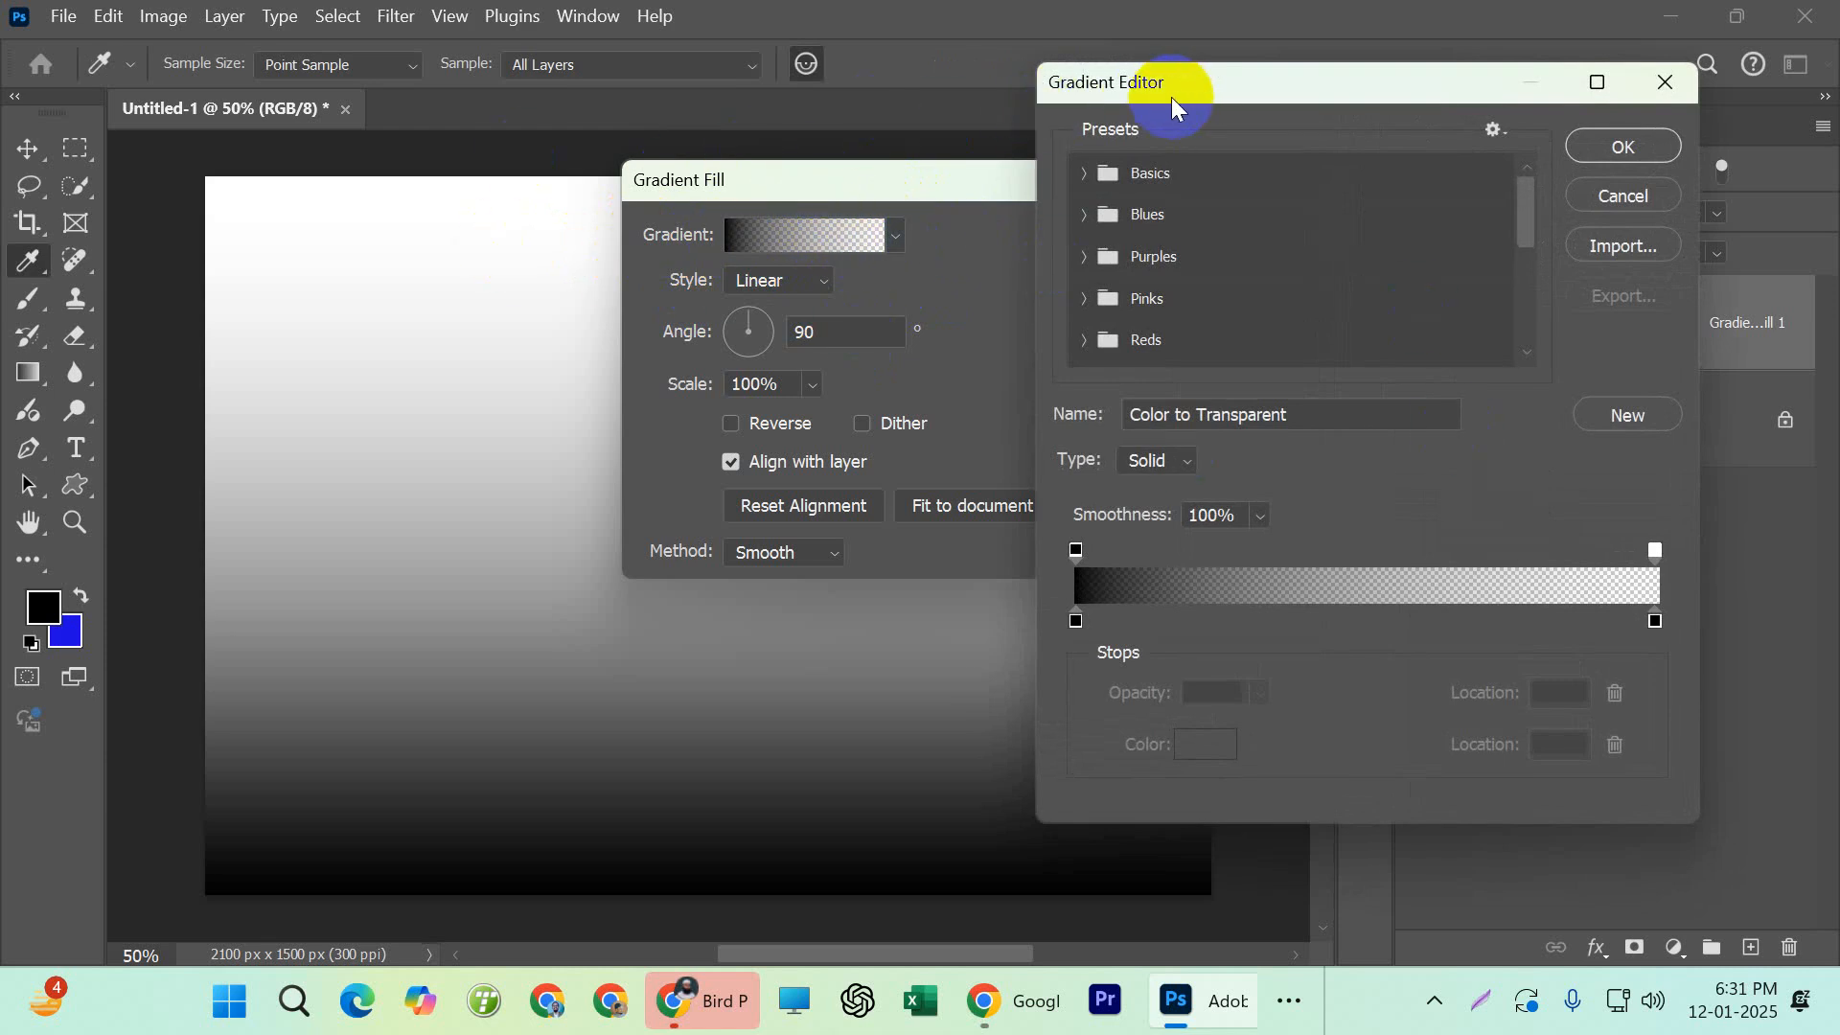
pyautogui.moveTo(1349, 92); pyautogui.dragTo(1081, 125)
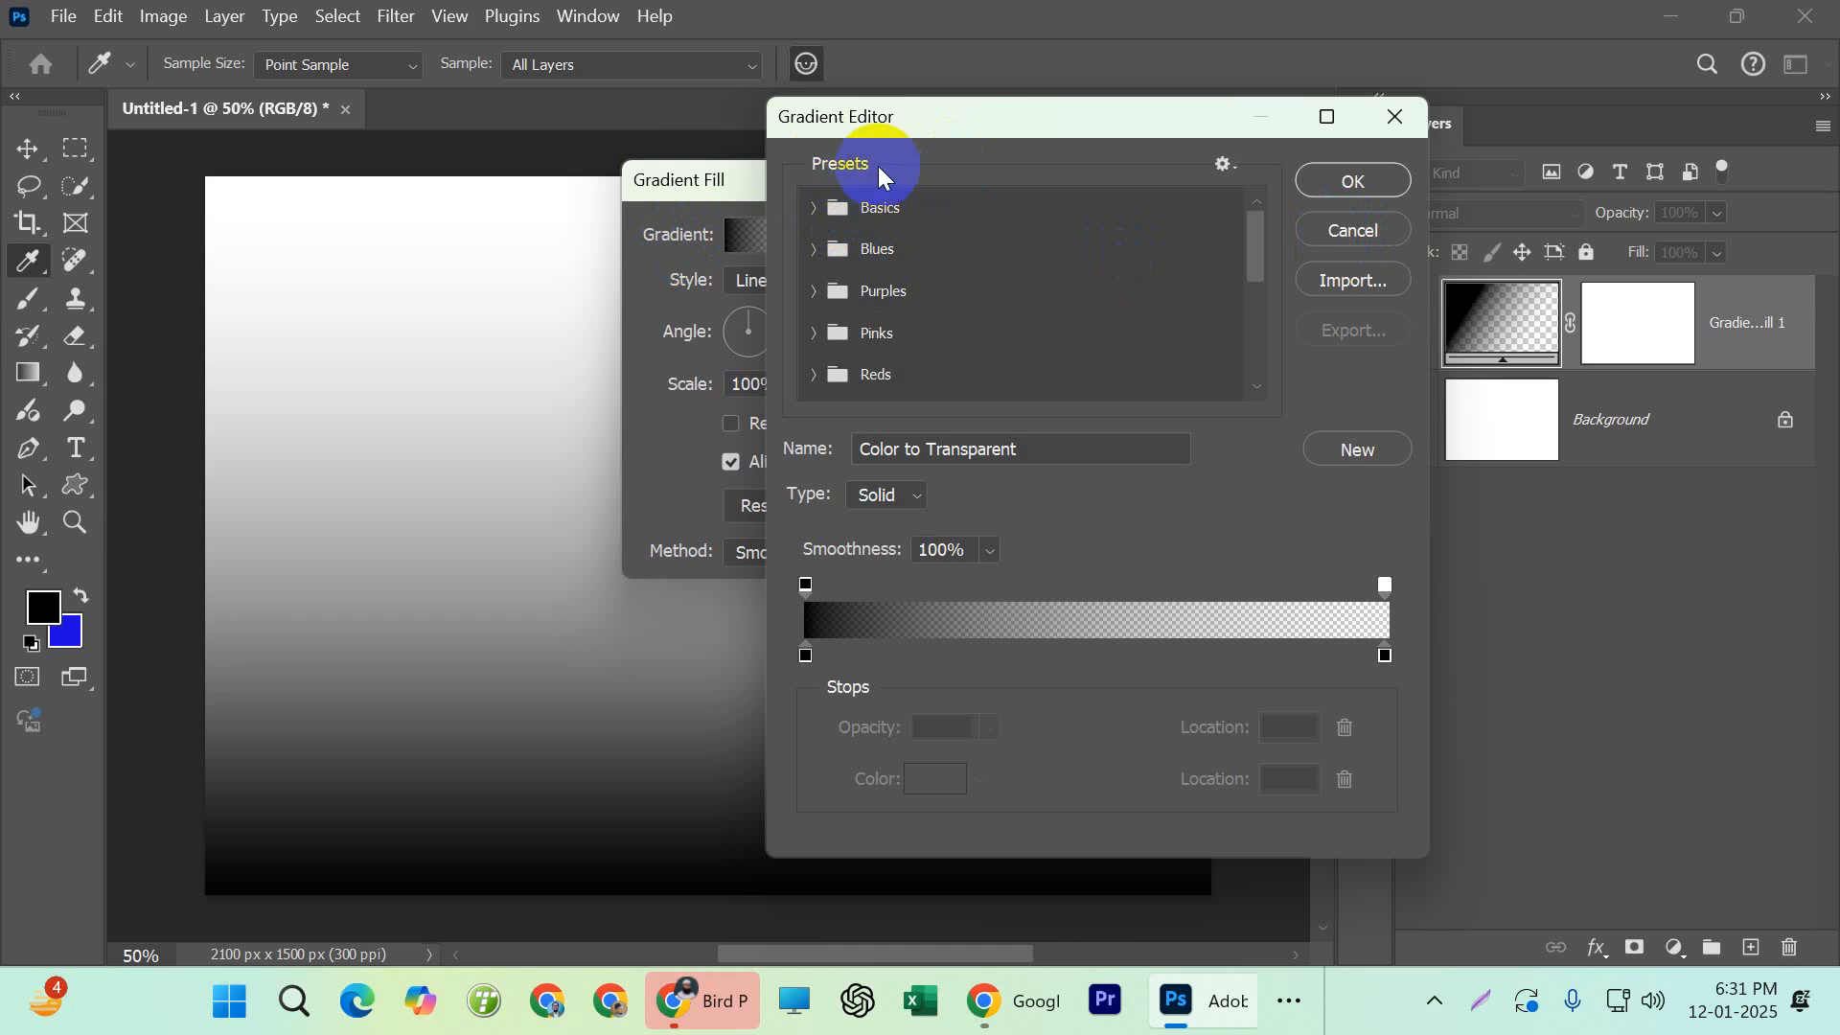
# Browse the Basics and Blues gradient presets and try several blue ones, ending with Blue_23
pyautogui.click(816, 208)
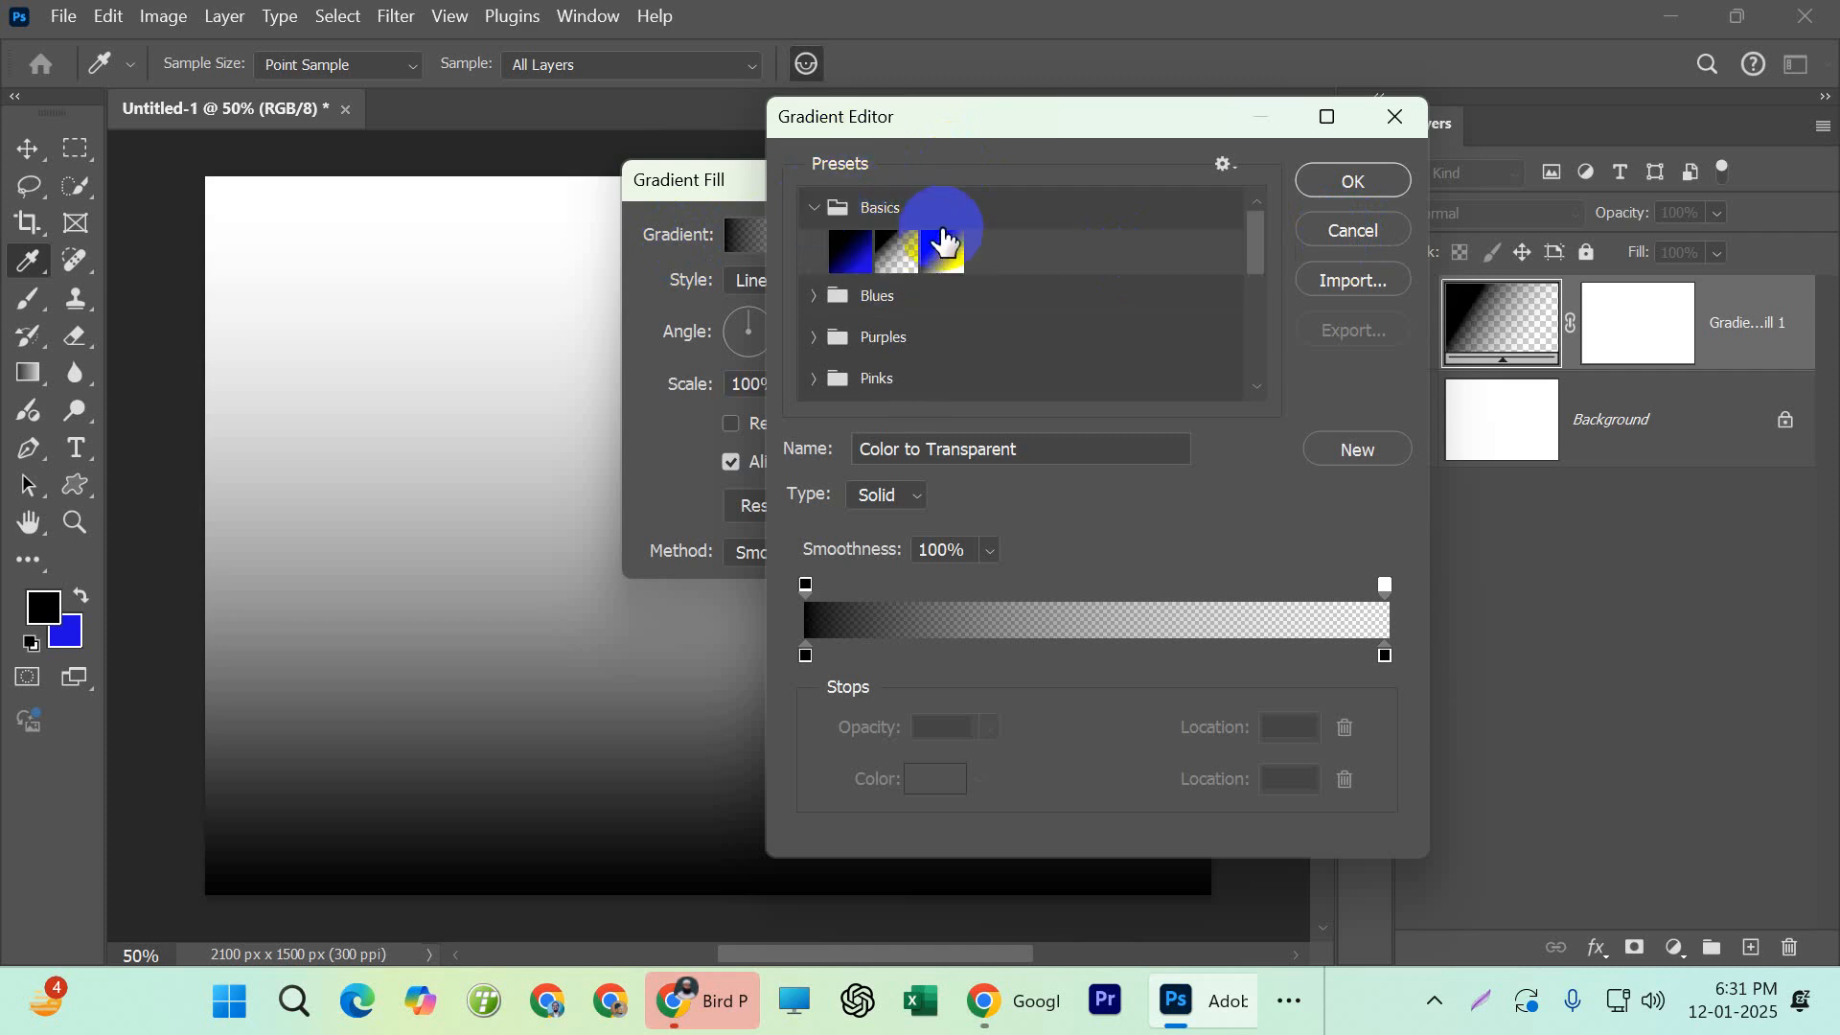
pyautogui.click(813, 296)
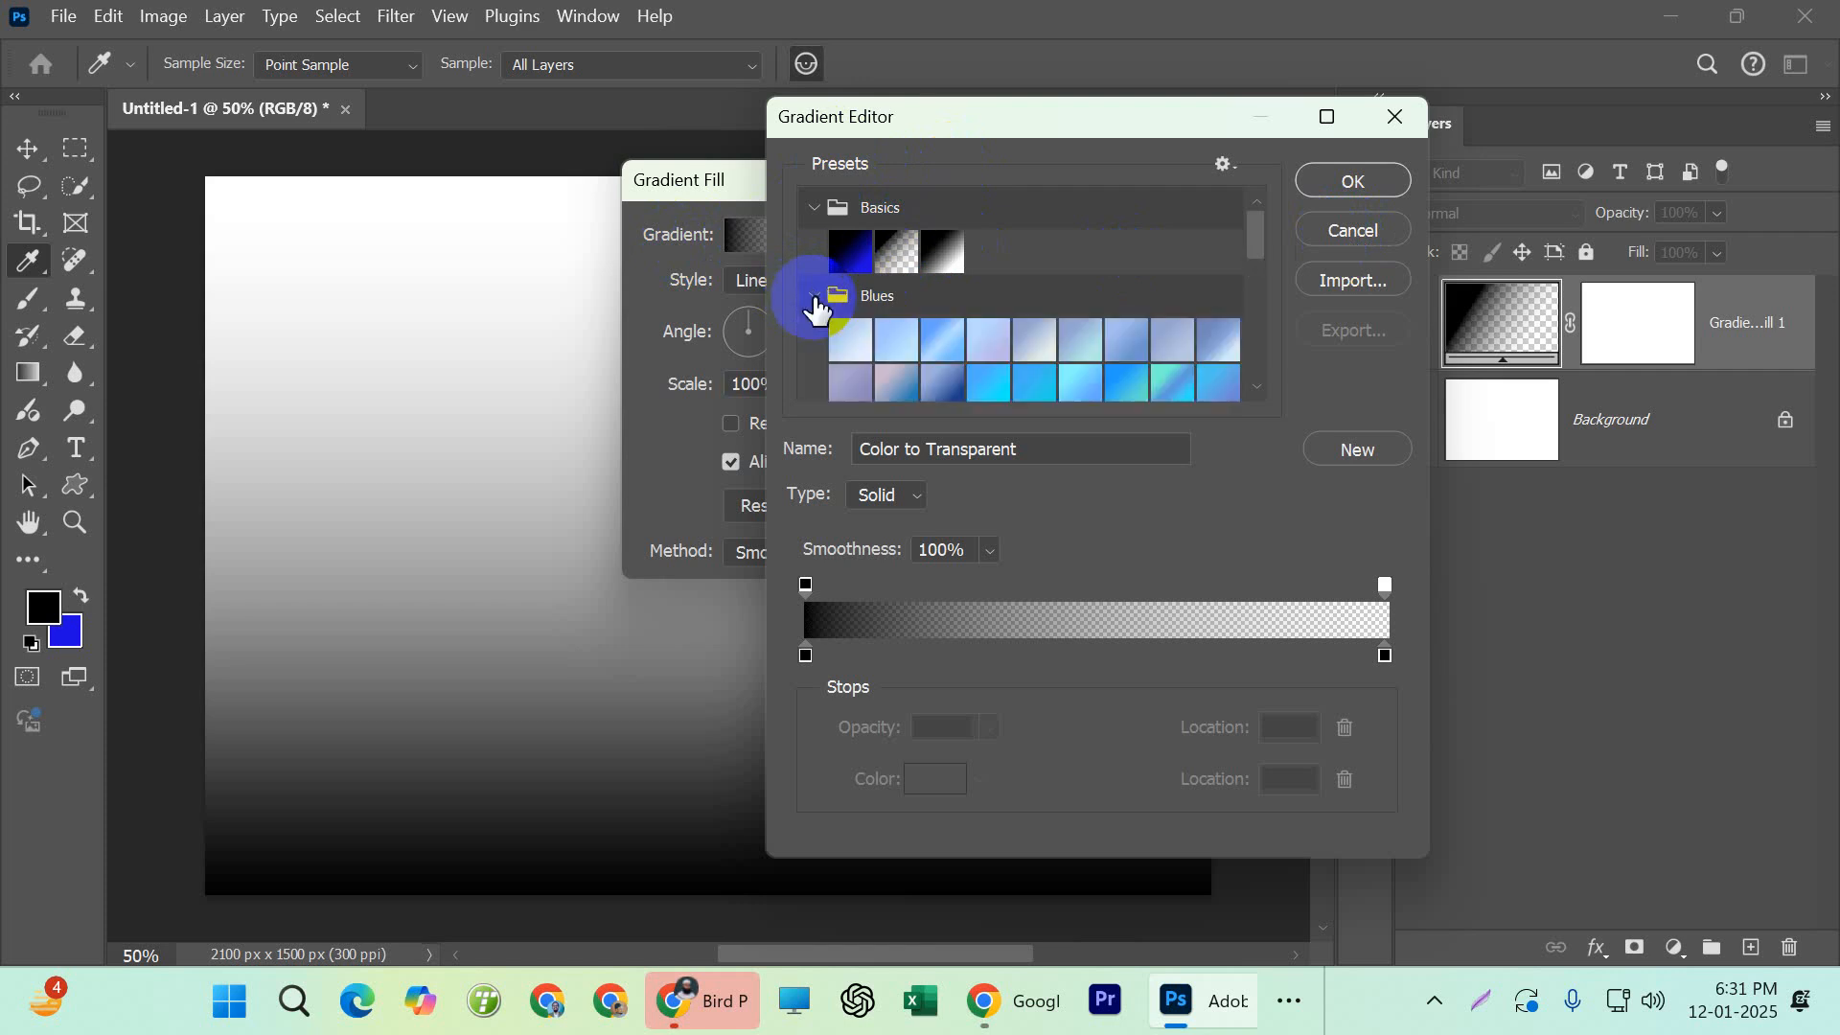
pyautogui.click(815, 208)
pyautogui.click(813, 249)
pyautogui.click(812, 250)
pyautogui.scroll(-2, 958, 287)
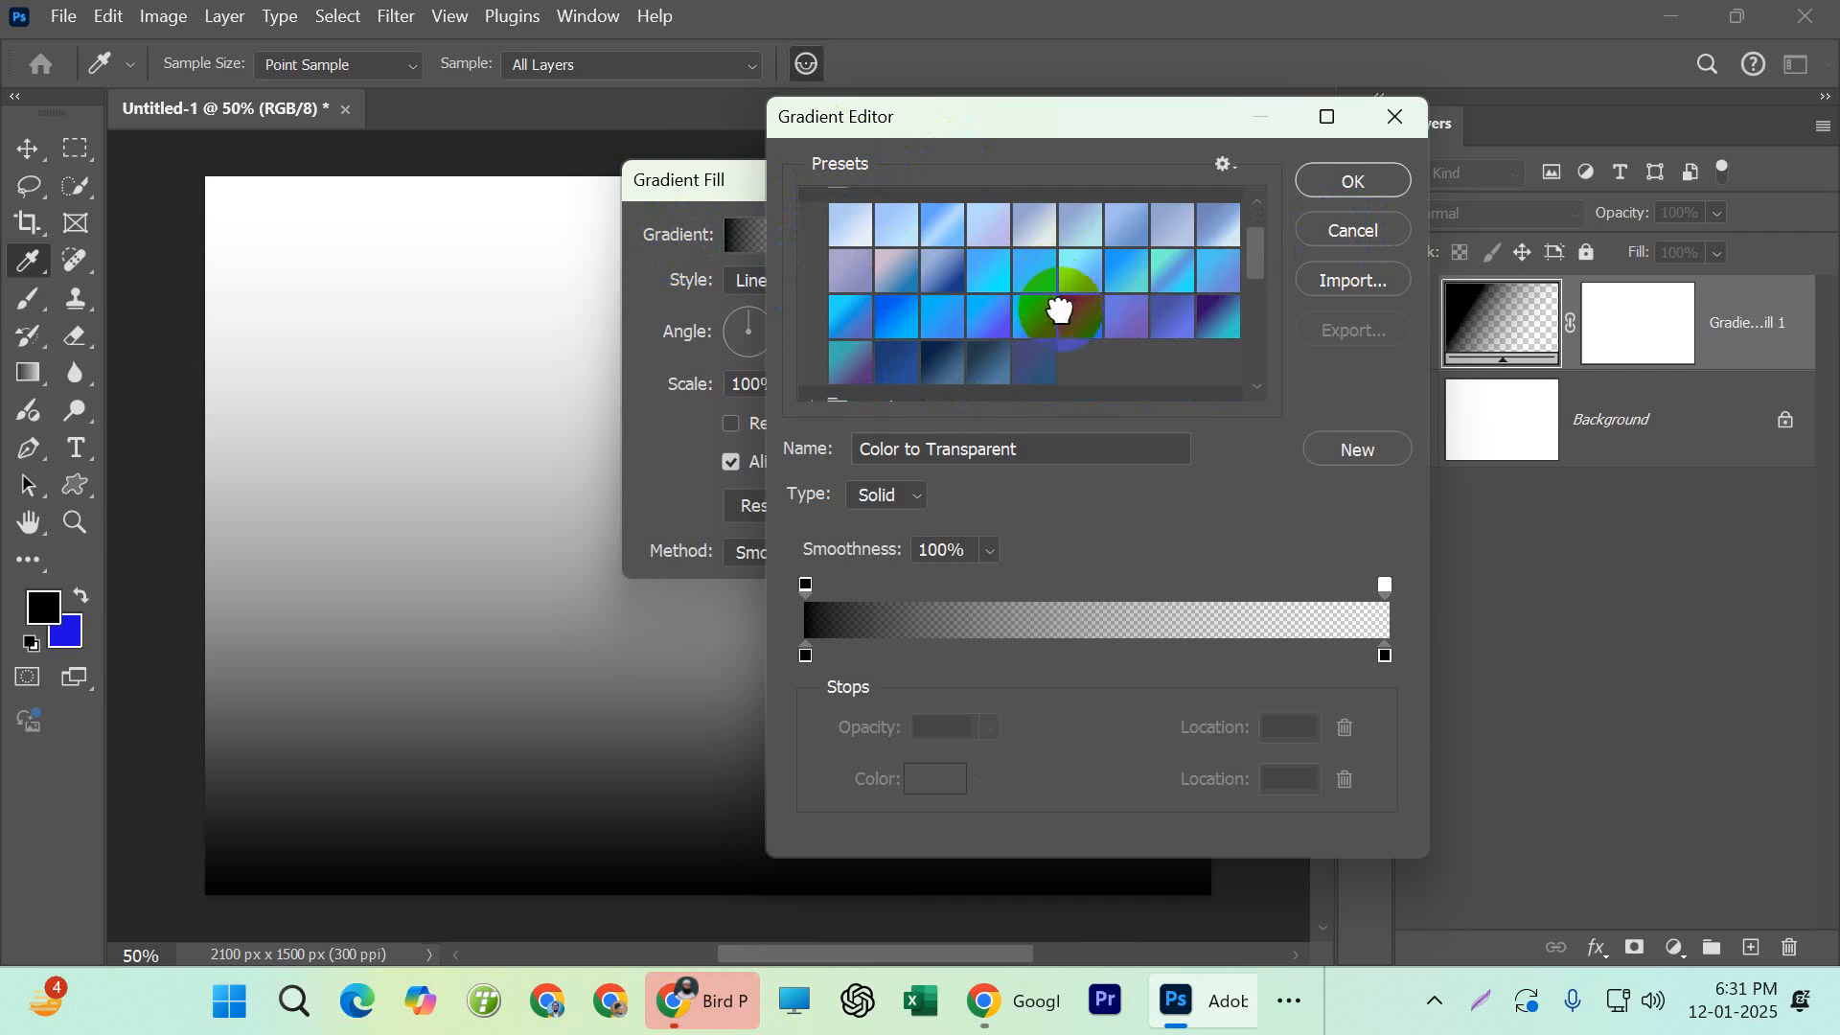
pyautogui.click(1069, 311)
pyautogui.click(1153, 319)
pyautogui.click(1210, 321)
pyautogui.click(1028, 317)
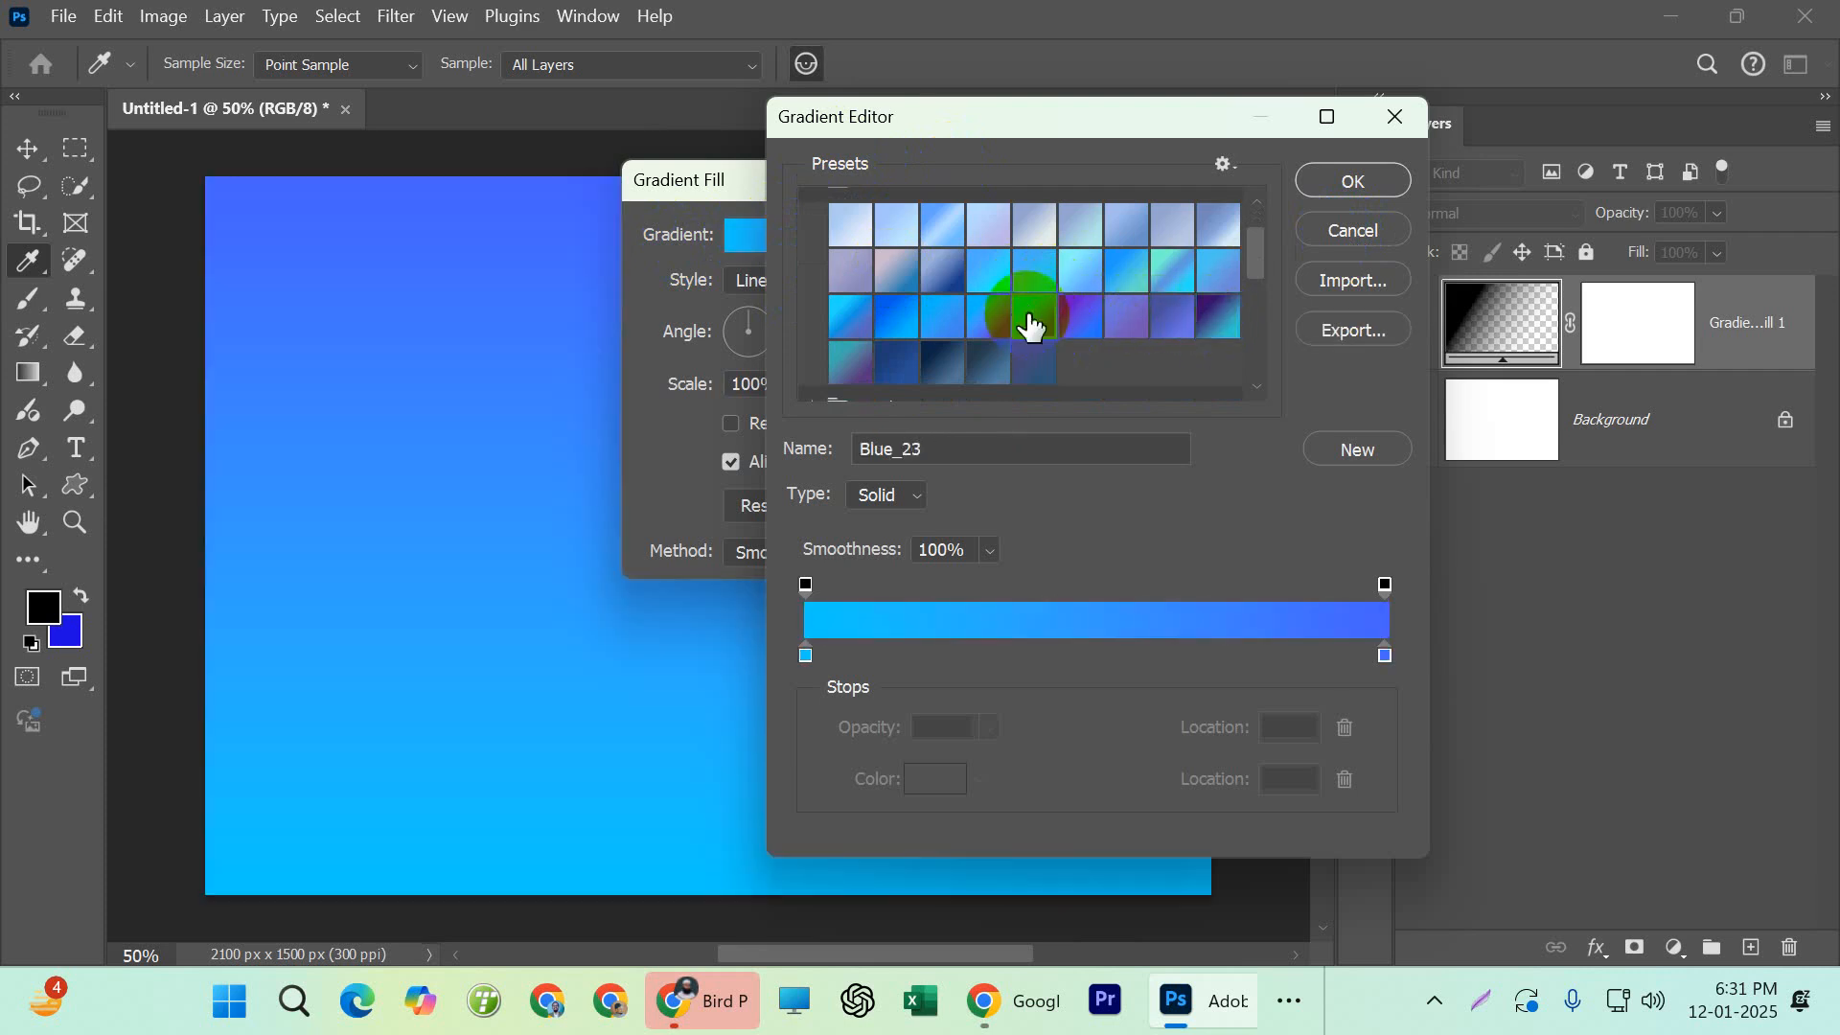
# Try darker gradients from the Blues presets, including Blue_30 and Blue_29
pyautogui.scroll(-1, 1035, 342)
pyautogui.click(997, 317)
pyautogui.click(945, 314)
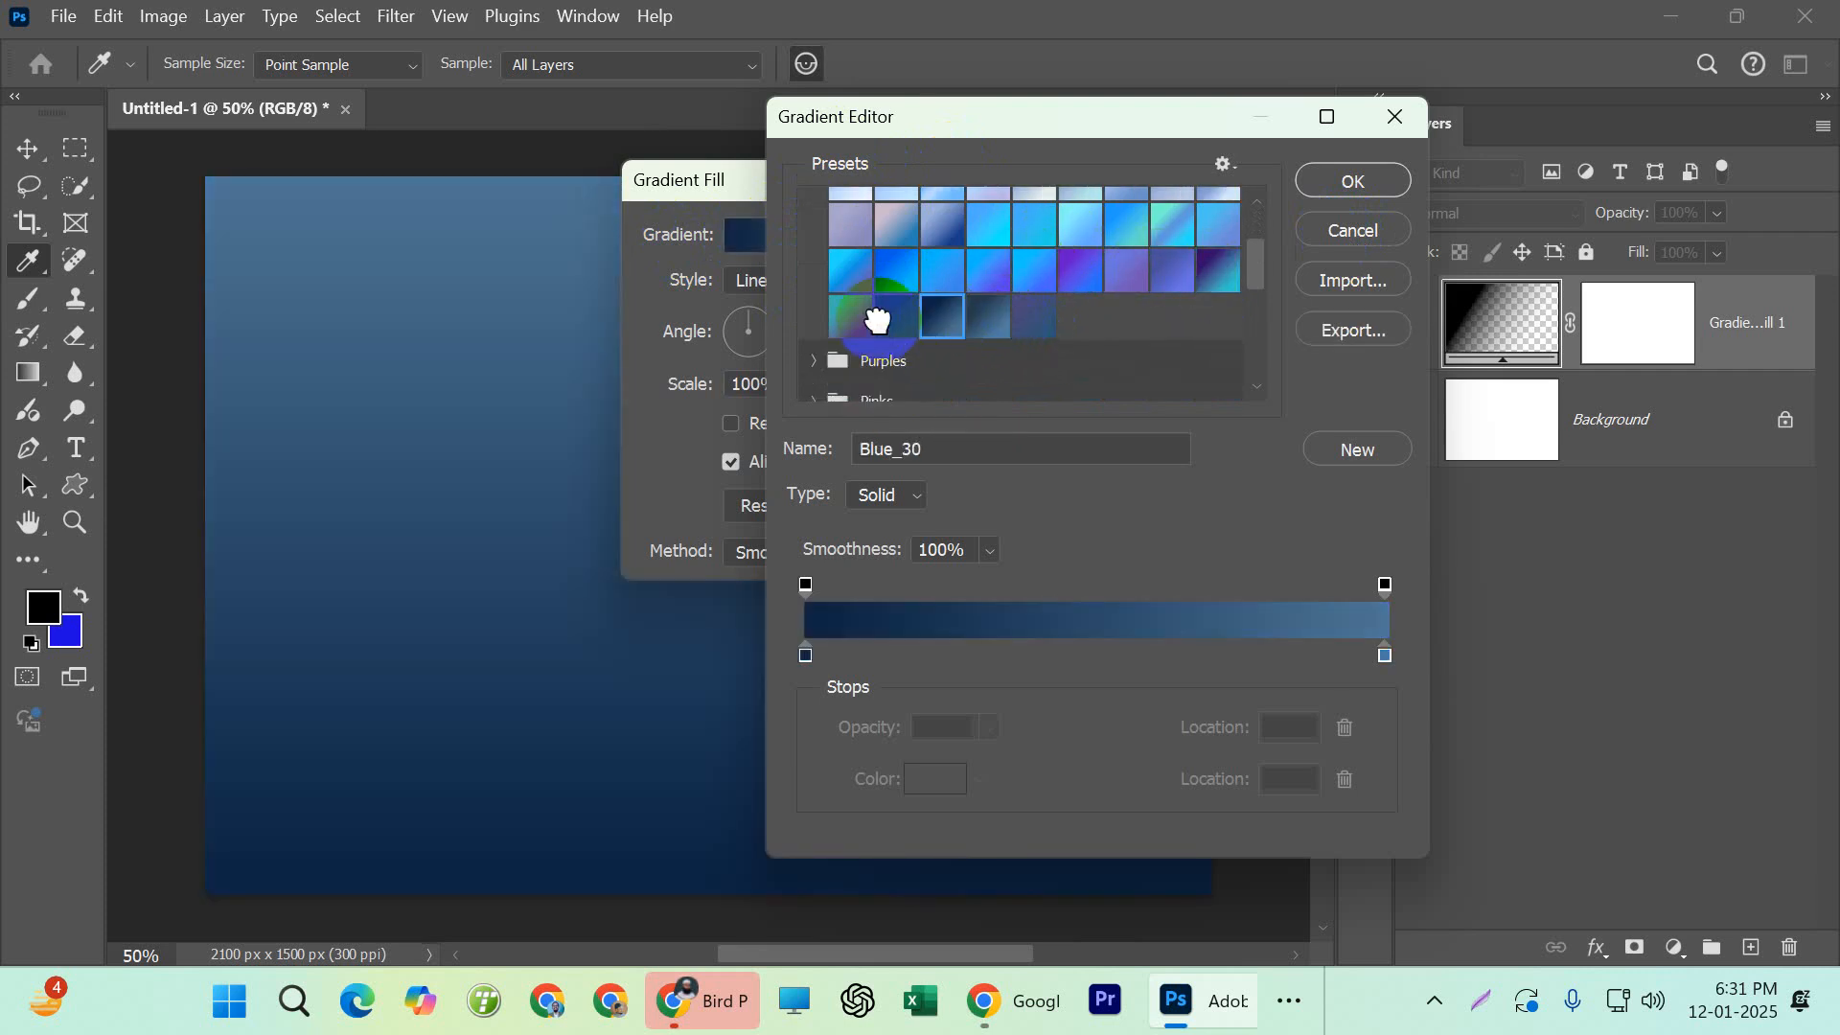
pyautogui.click(889, 314)
# Expand the Purples presets and try three of their gradients, including Purple_21 and Purple_23
pyautogui.scroll(-1, 962, 317)
pyautogui.scroll(-1, 962, 317)
pyautogui.click(811, 313)
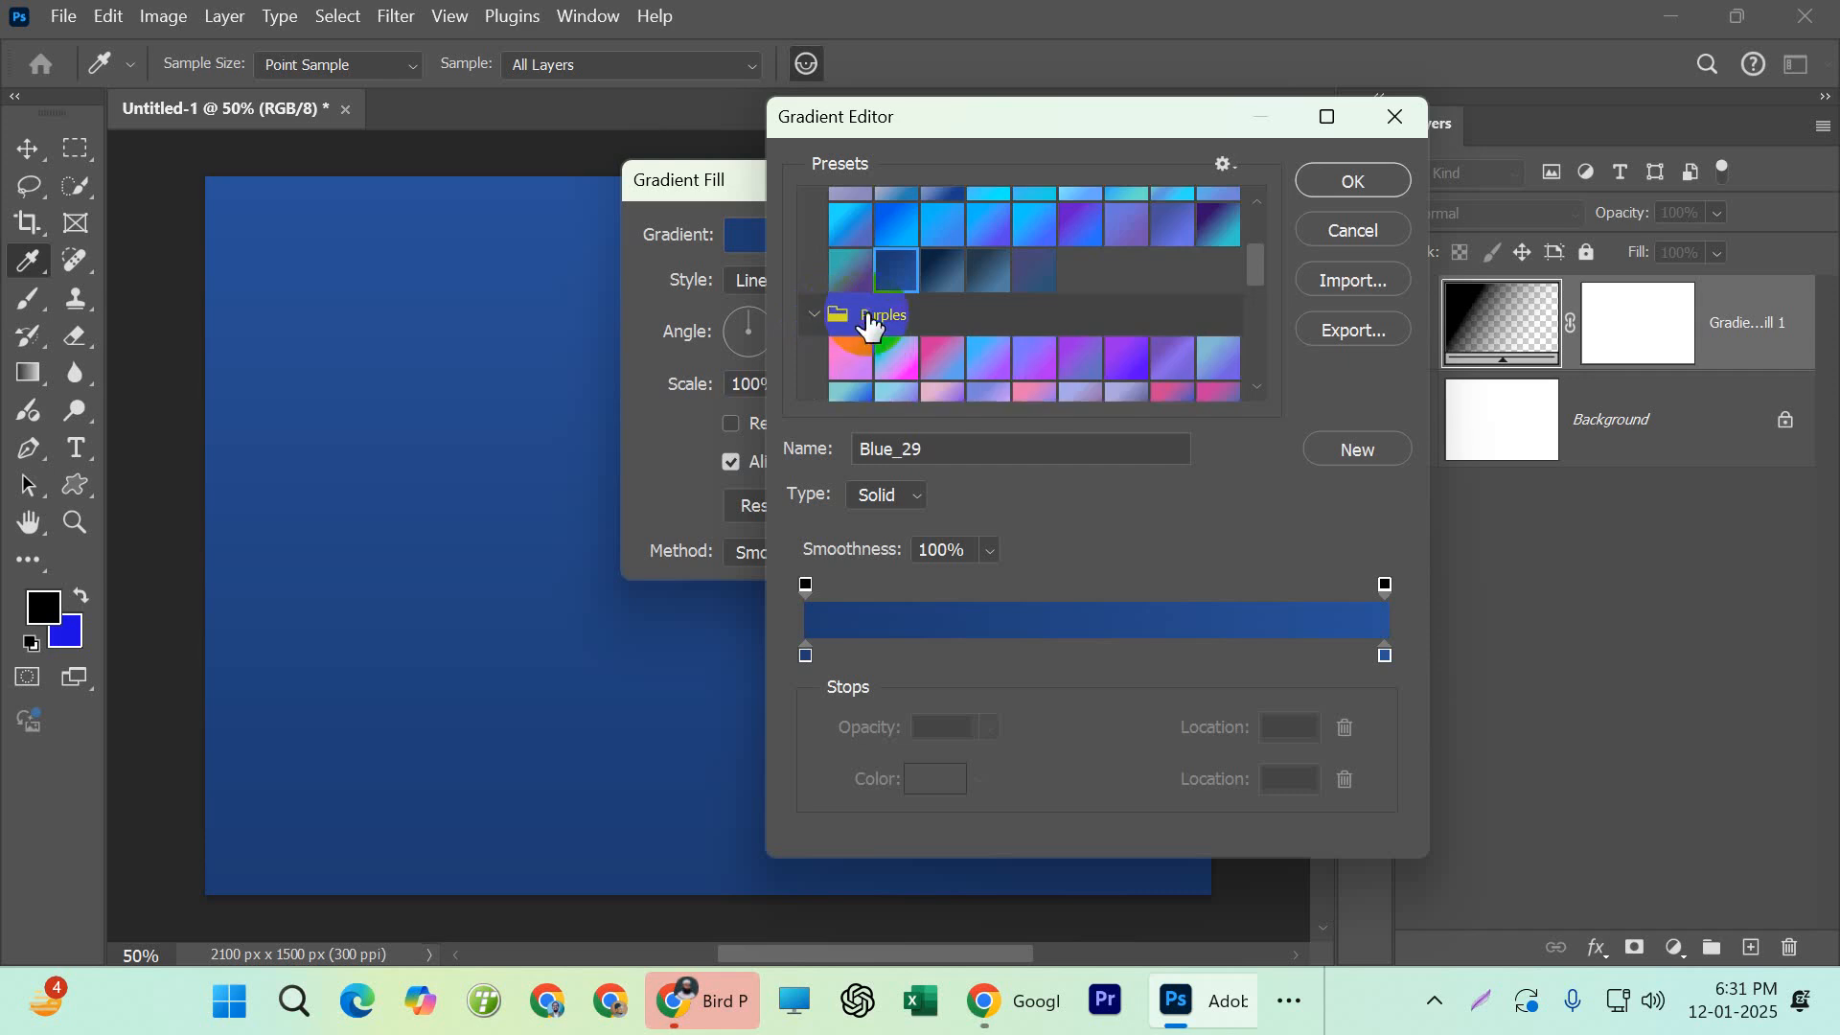
pyautogui.scroll(-1, 891, 326)
pyautogui.click(945, 379)
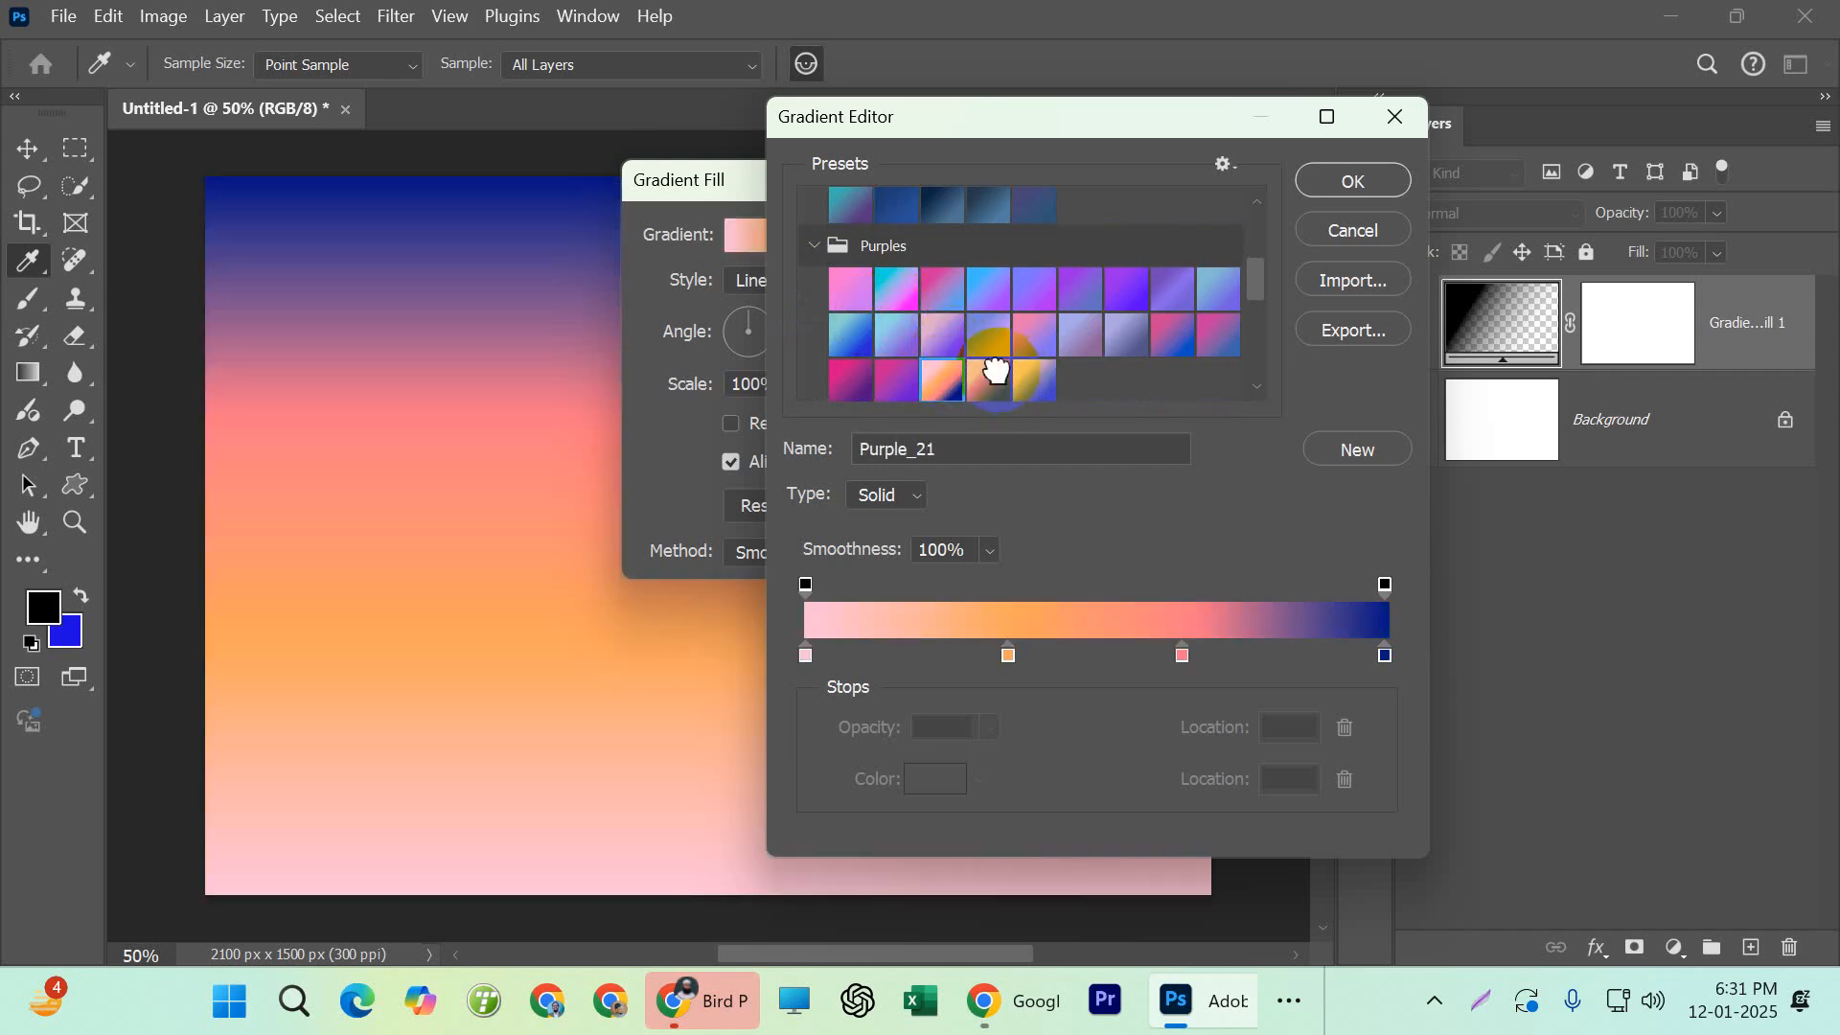
pyautogui.click(997, 369)
pyautogui.click(1044, 380)
# Expand the Pinks and Reds presets and try the Pink_17 and Red_07 gradients
pyautogui.scroll(-1, 1044, 378)
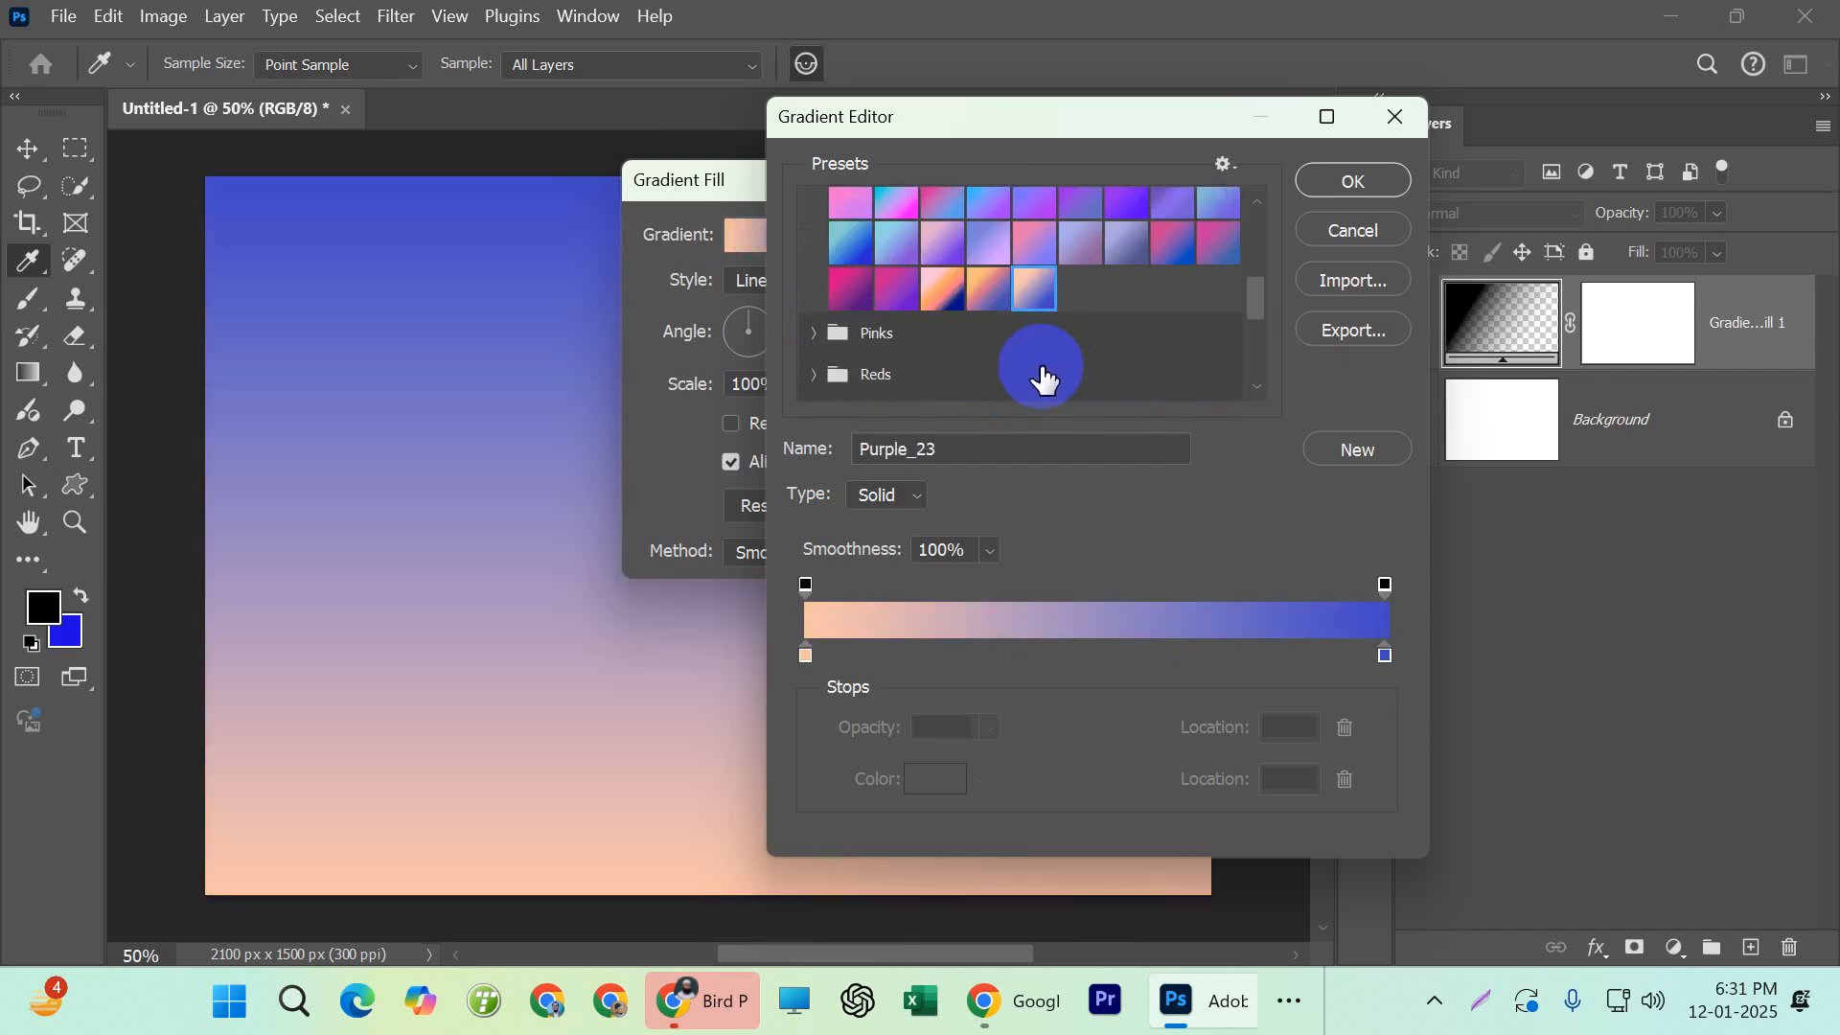
pyautogui.click(811, 333)
pyautogui.scroll(-1, 842, 357)
pyautogui.click(1183, 305)
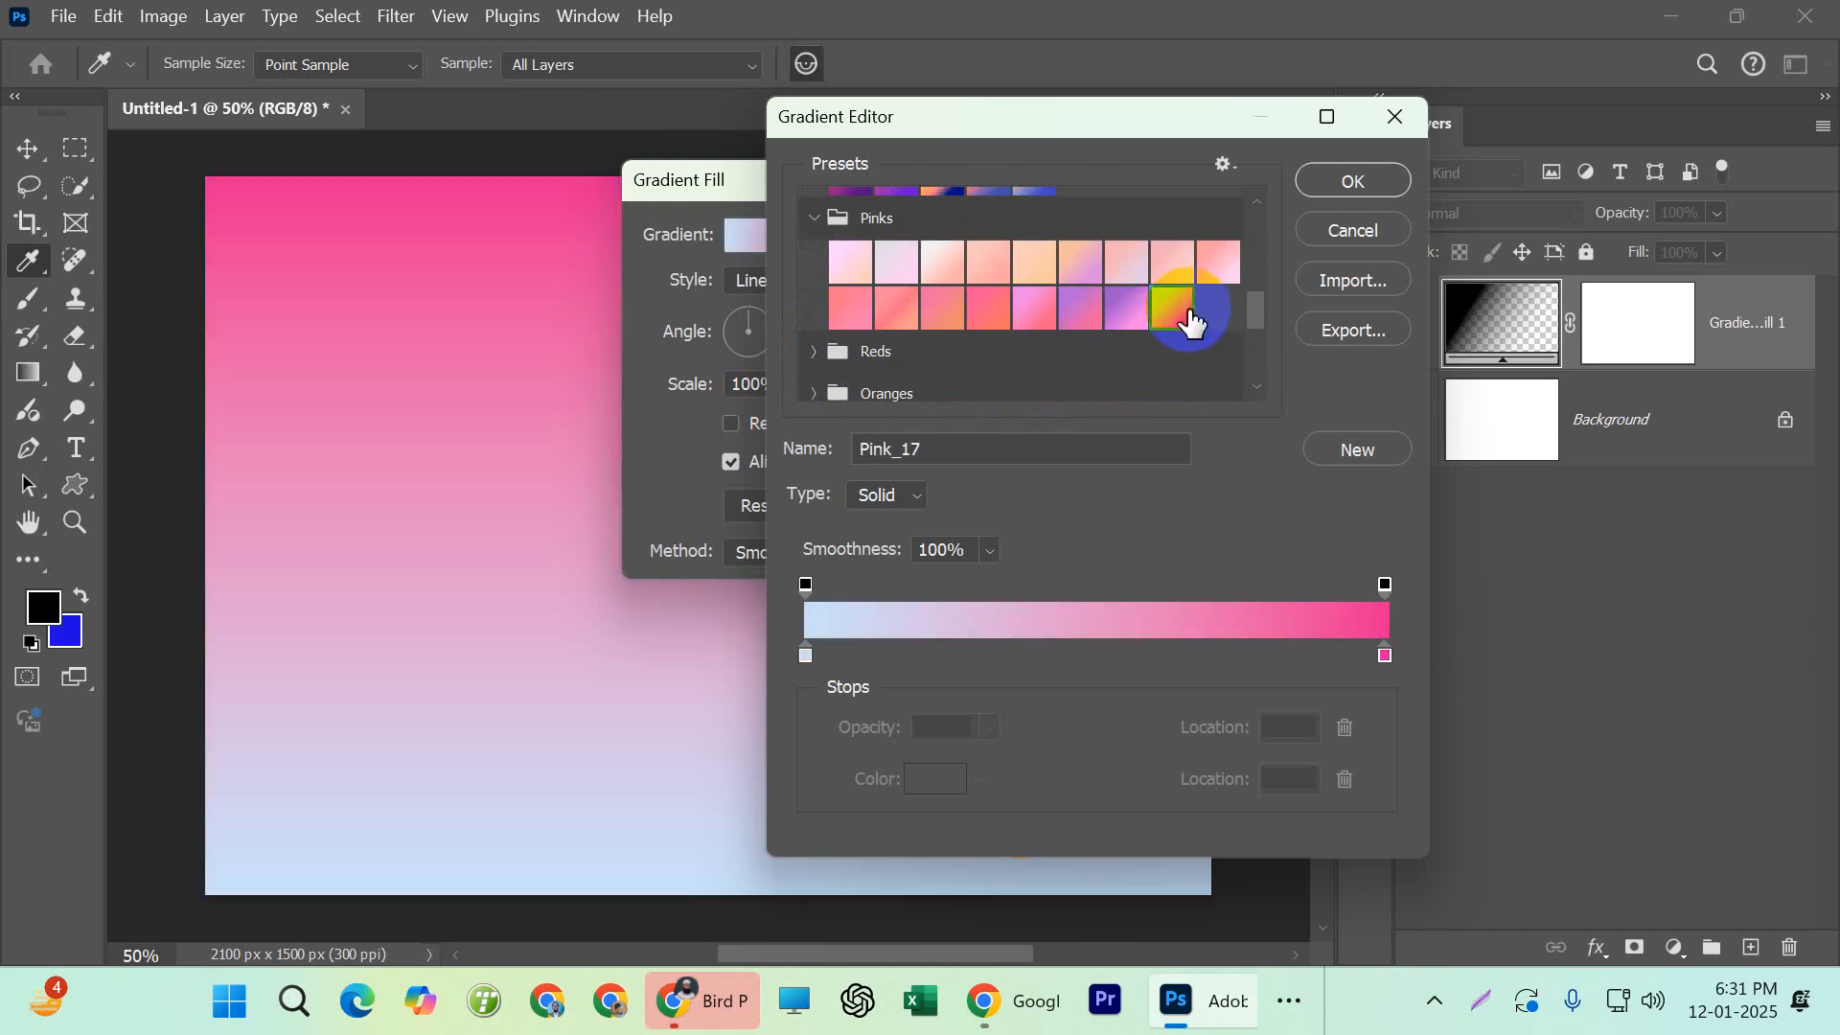
pyautogui.scroll(-1, 928, 363)
pyautogui.click(835, 282)
pyautogui.scroll(-1, 863, 284)
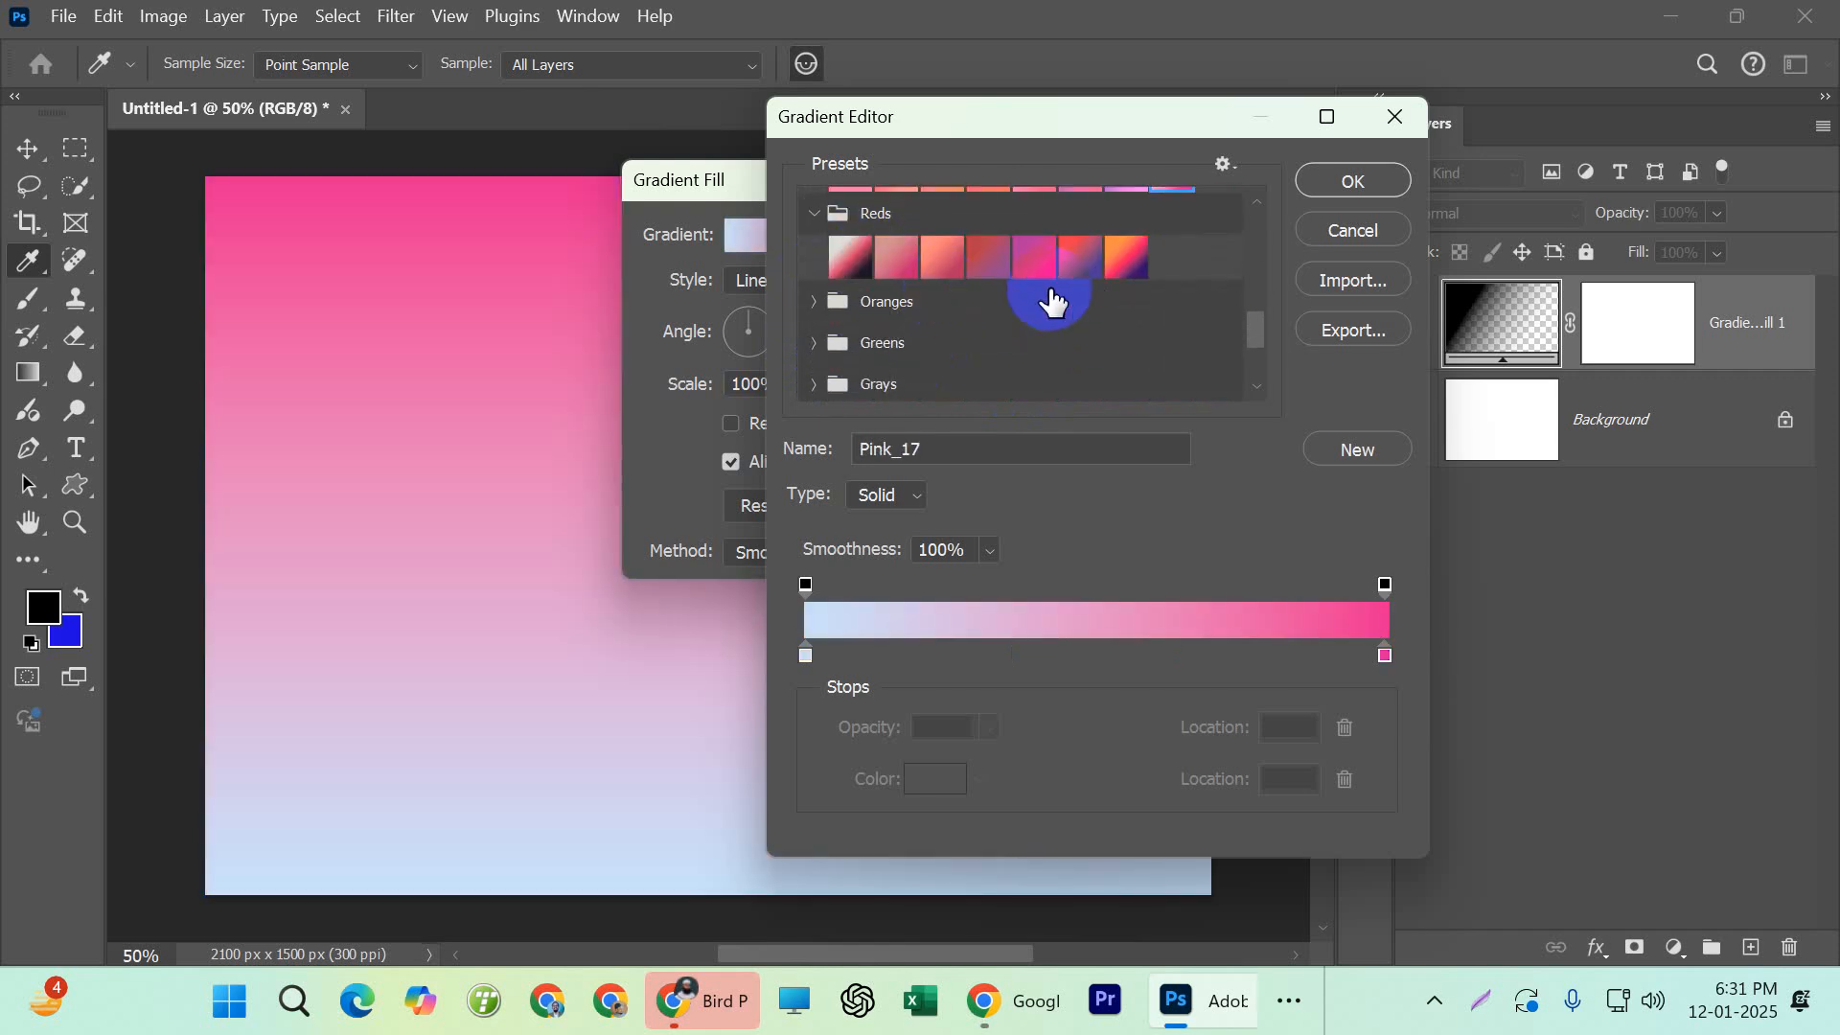
pyautogui.click(1131, 265)
# Expand the Greens presets and choose the yellow-to-green Green_15 gradient
pyautogui.scroll(-1, 911, 296)
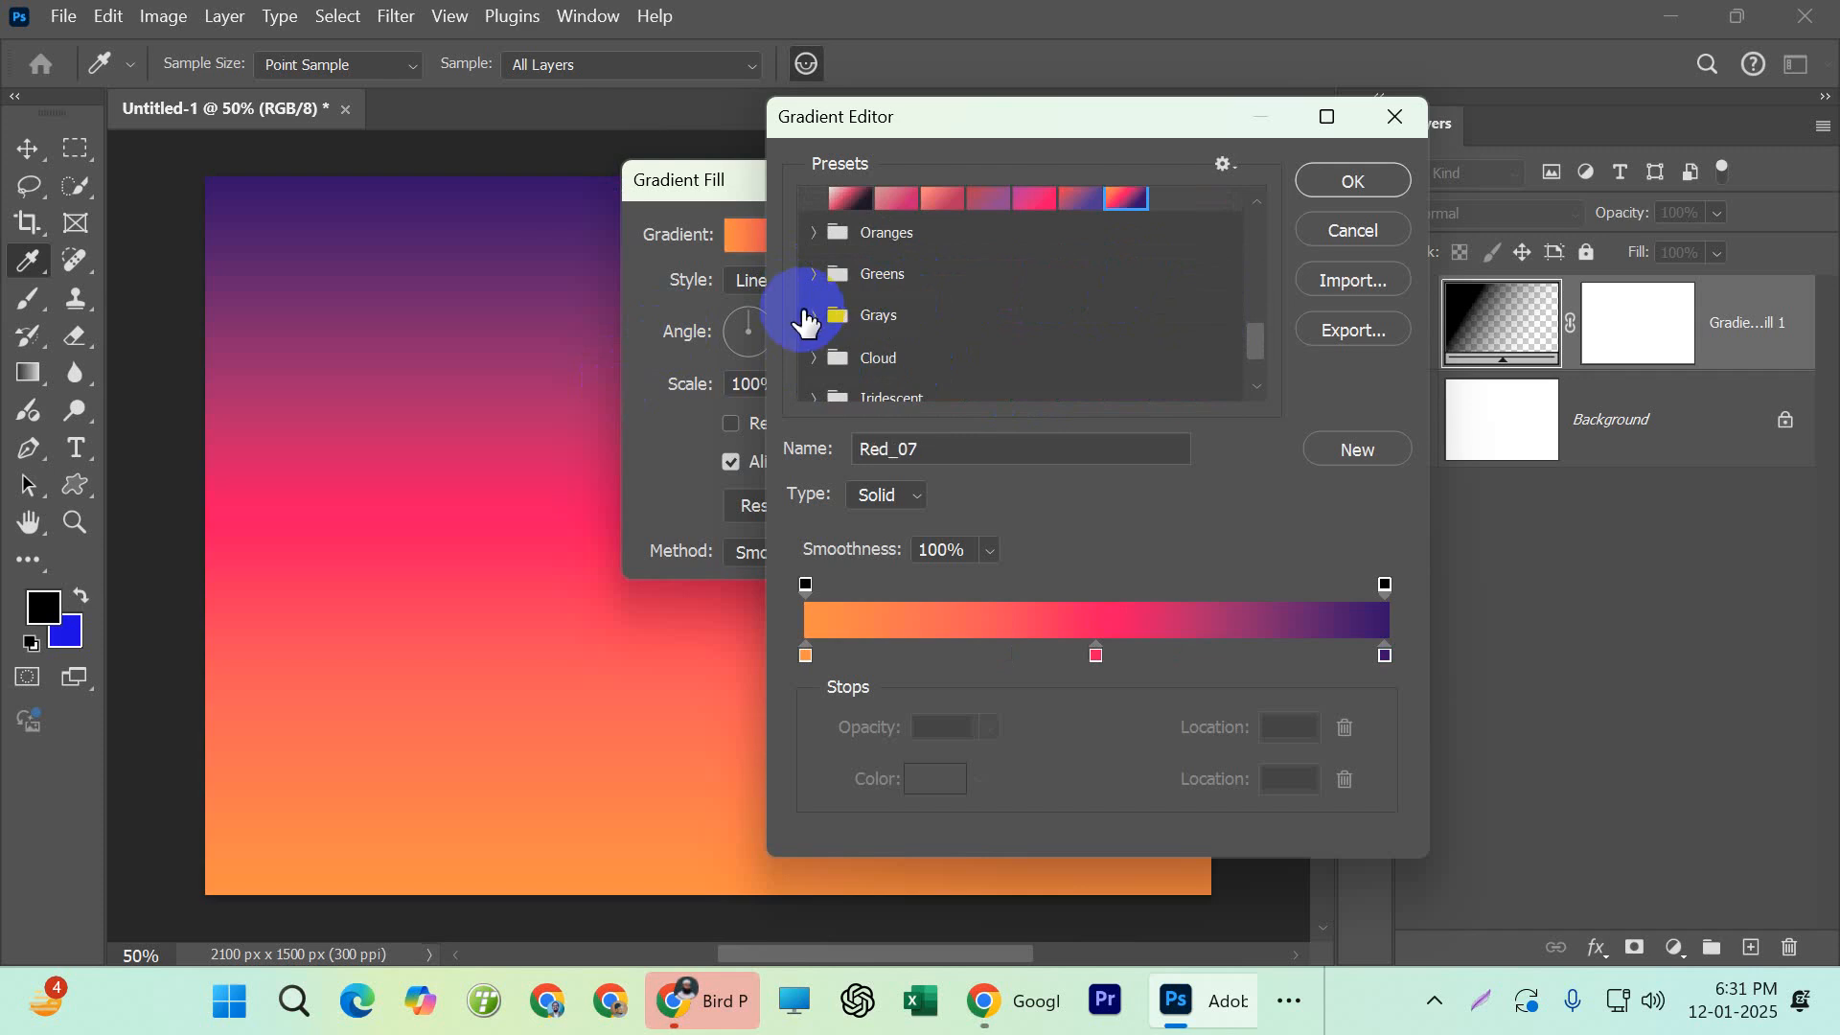
pyautogui.click(817, 278)
pyautogui.scroll(-2, 994, 288)
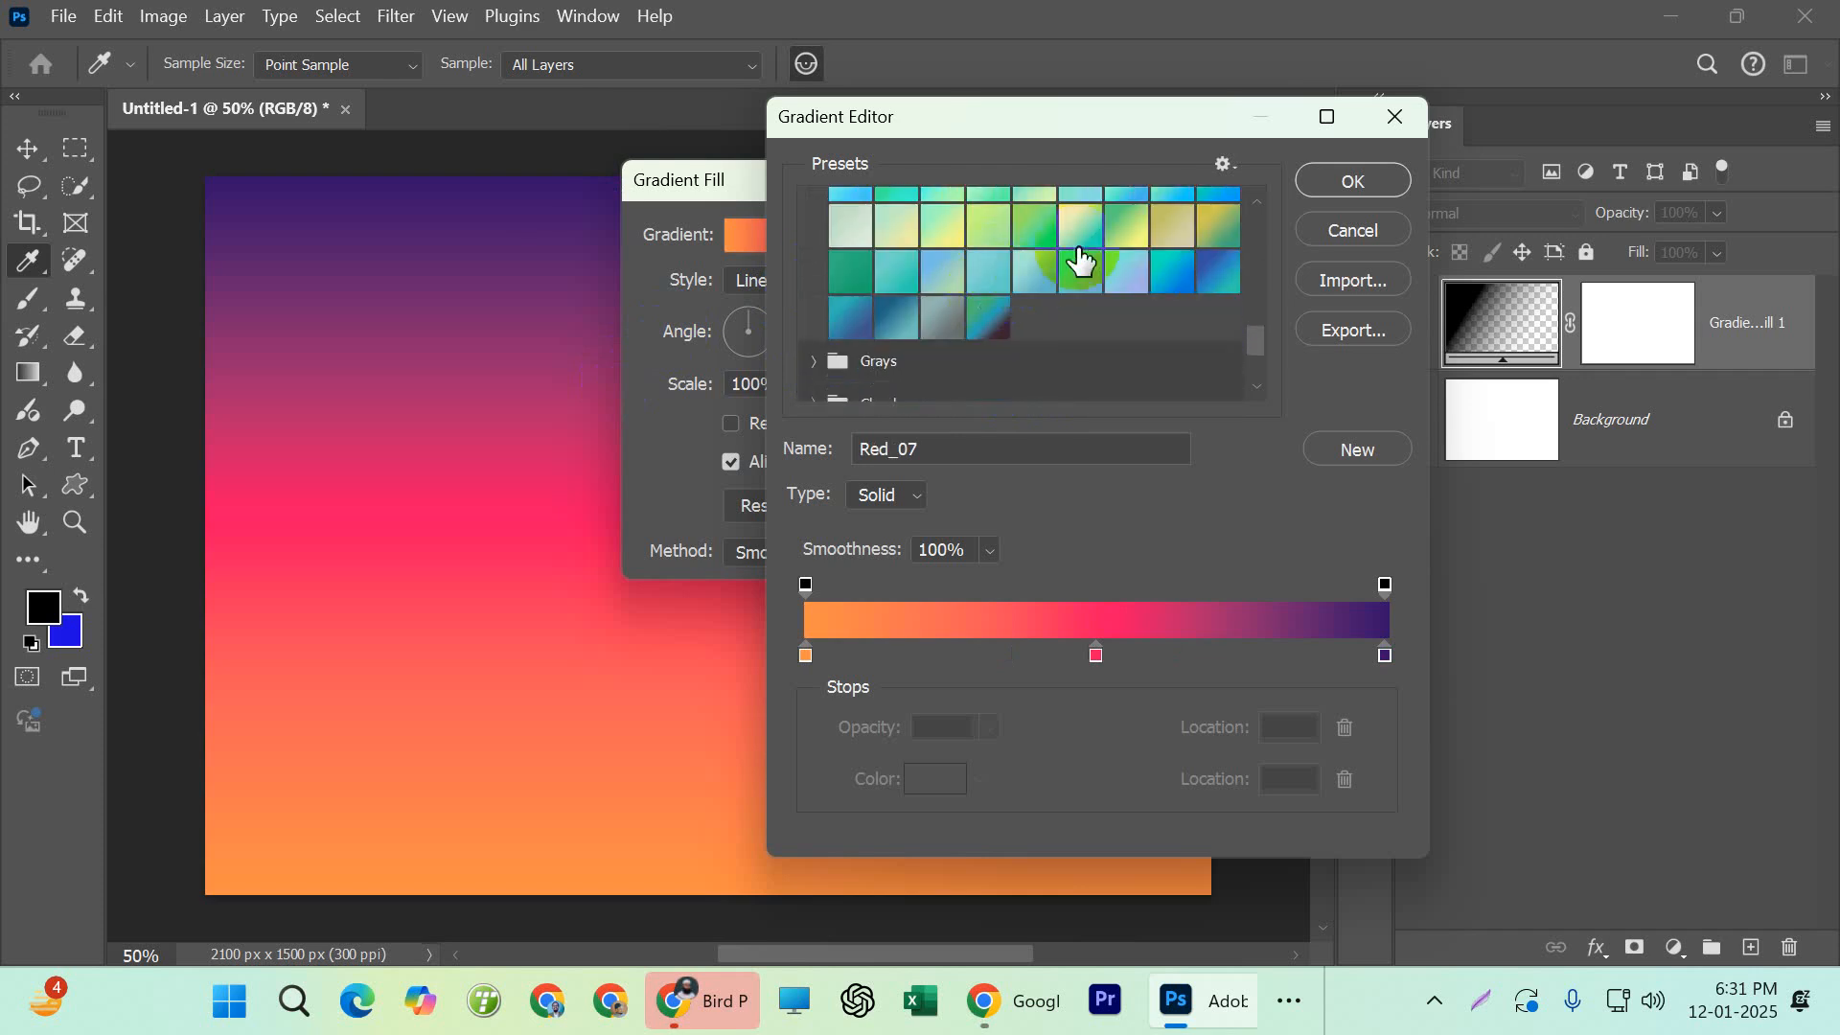
pyautogui.click(1126, 240)
pyautogui.click(1083, 244)
# Browse the Grays, Cloud, Iridescent, Pastels and Neutrals preset groups and try the Iridescent_21 gradient
pyautogui.scroll(-2, 959, 278)
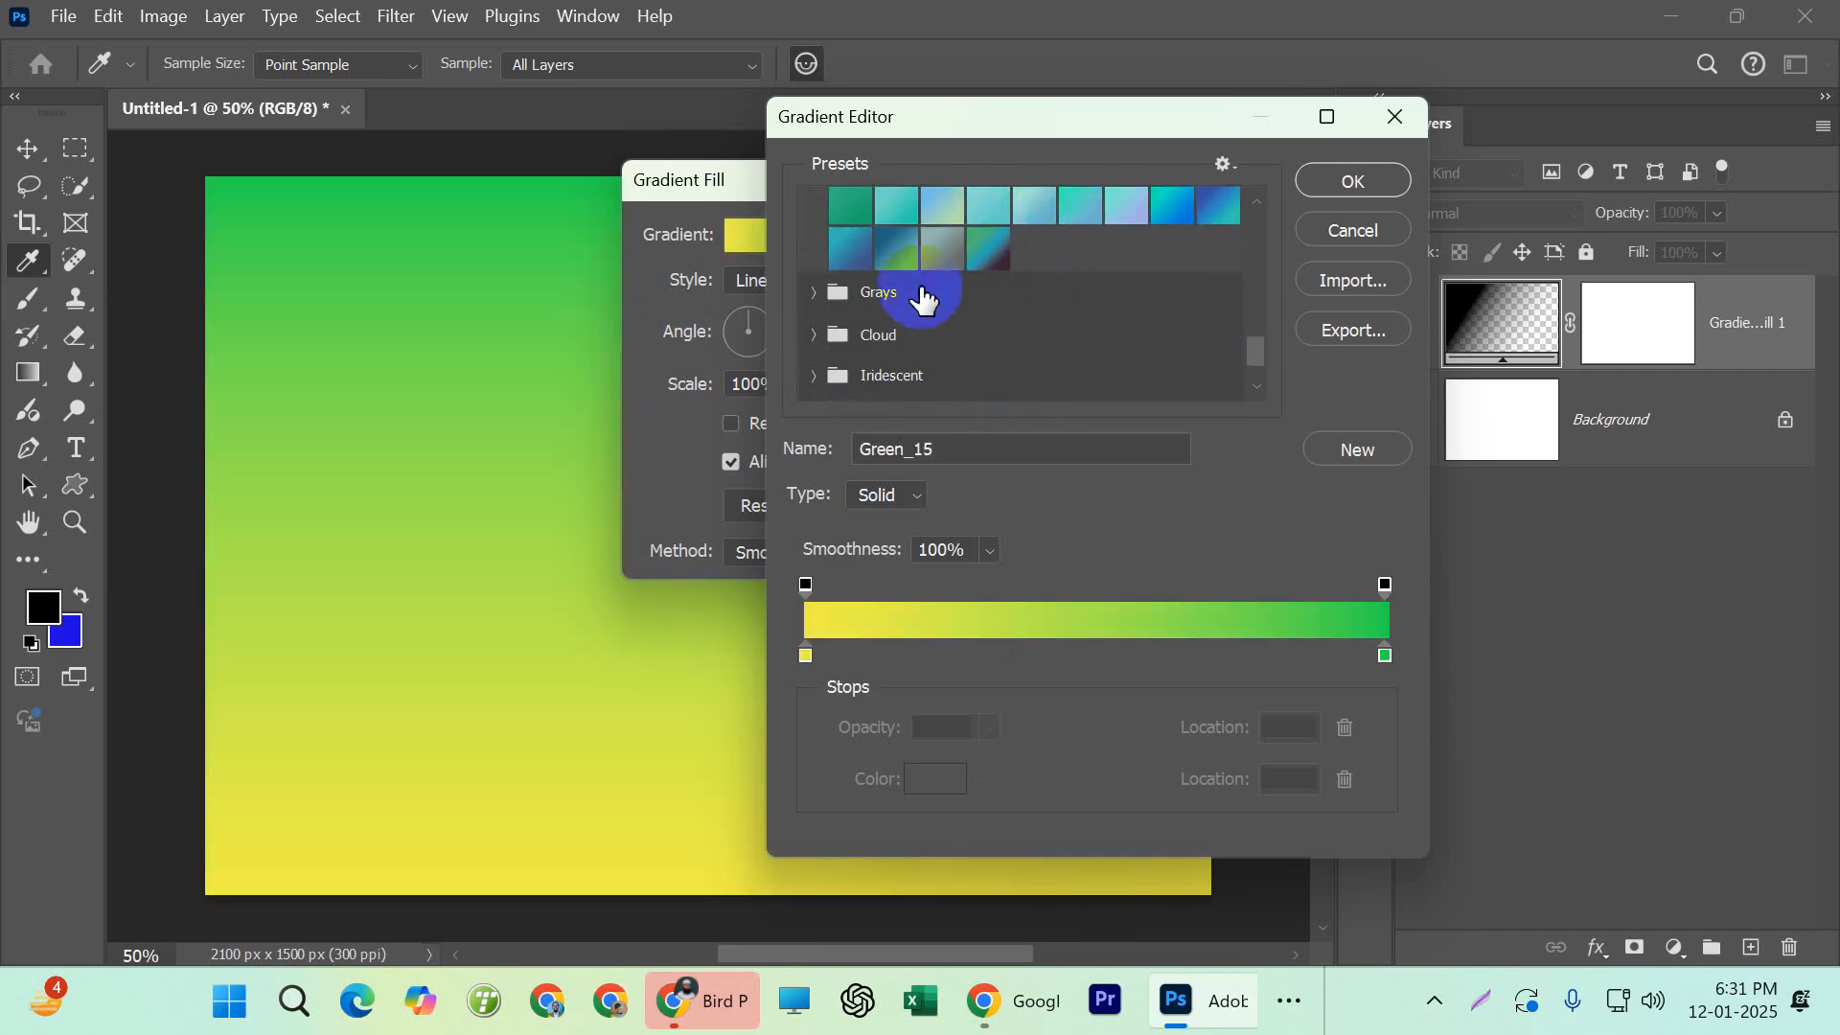
pyautogui.click(811, 290)
pyautogui.scroll(-1, 908, 296)
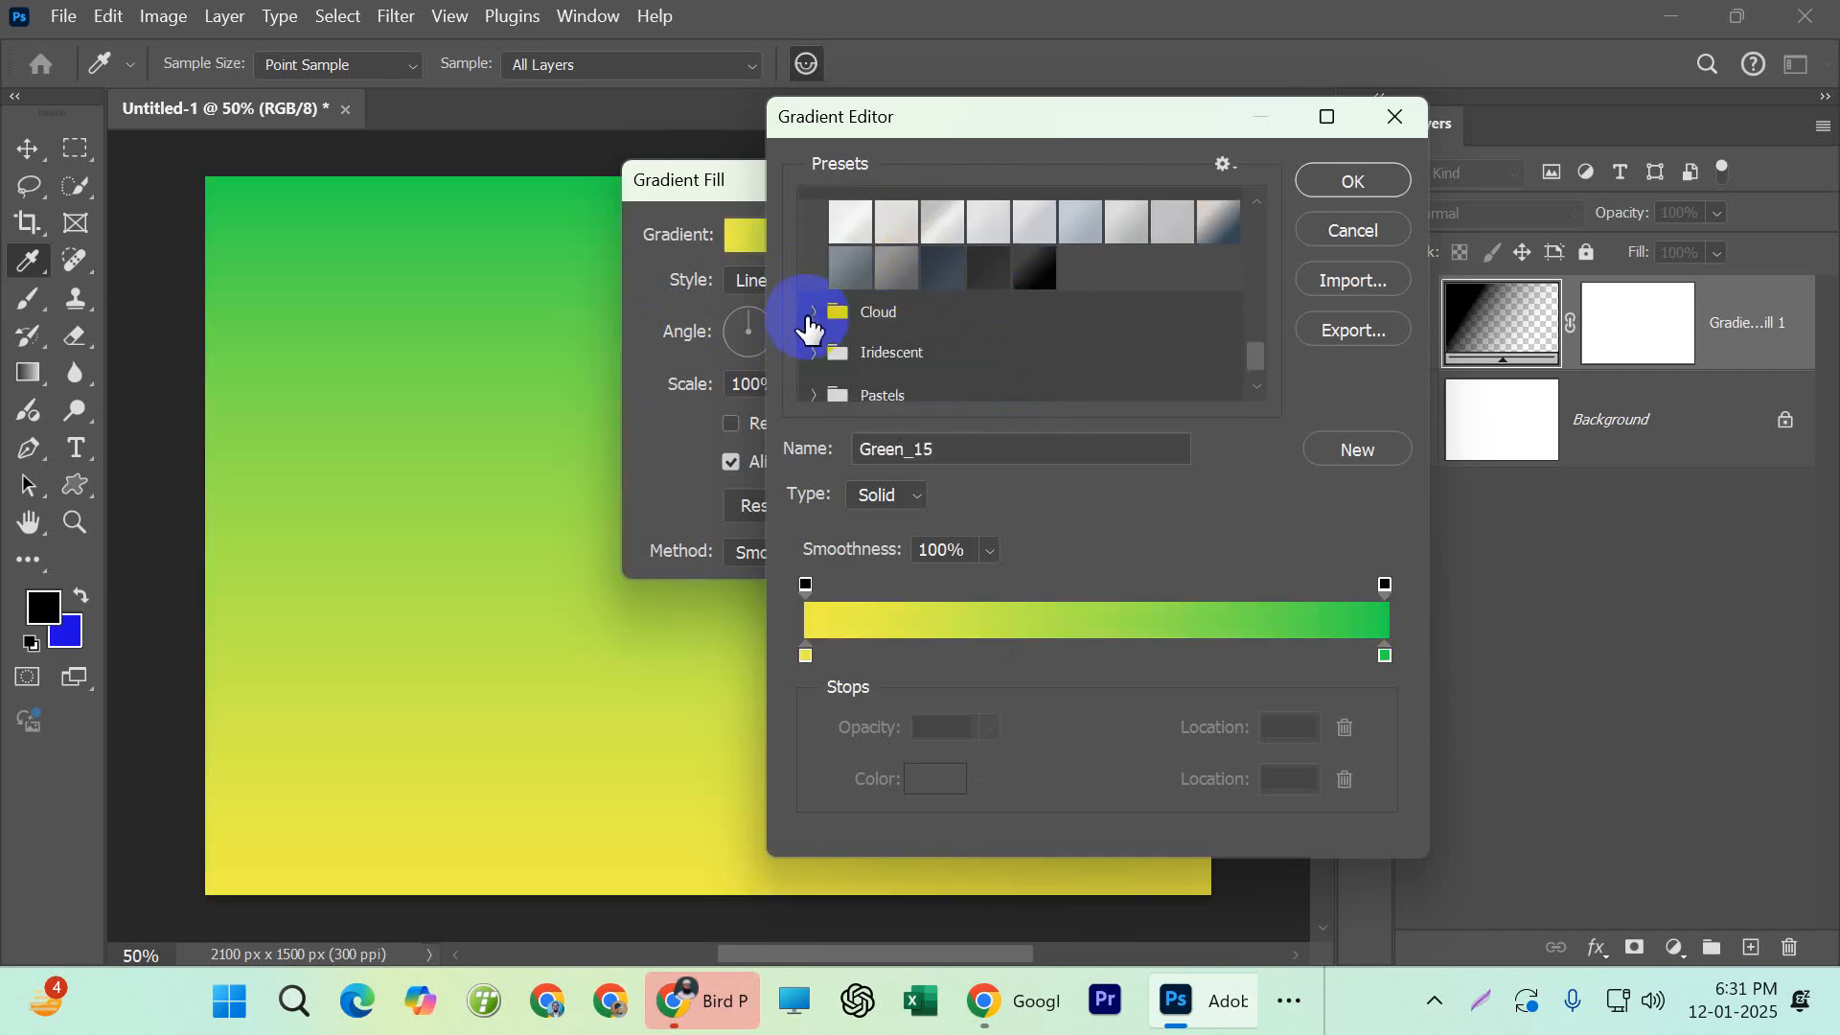
pyautogui.click(837, 311)
pyautogui.scroll(-1, 863, 311)
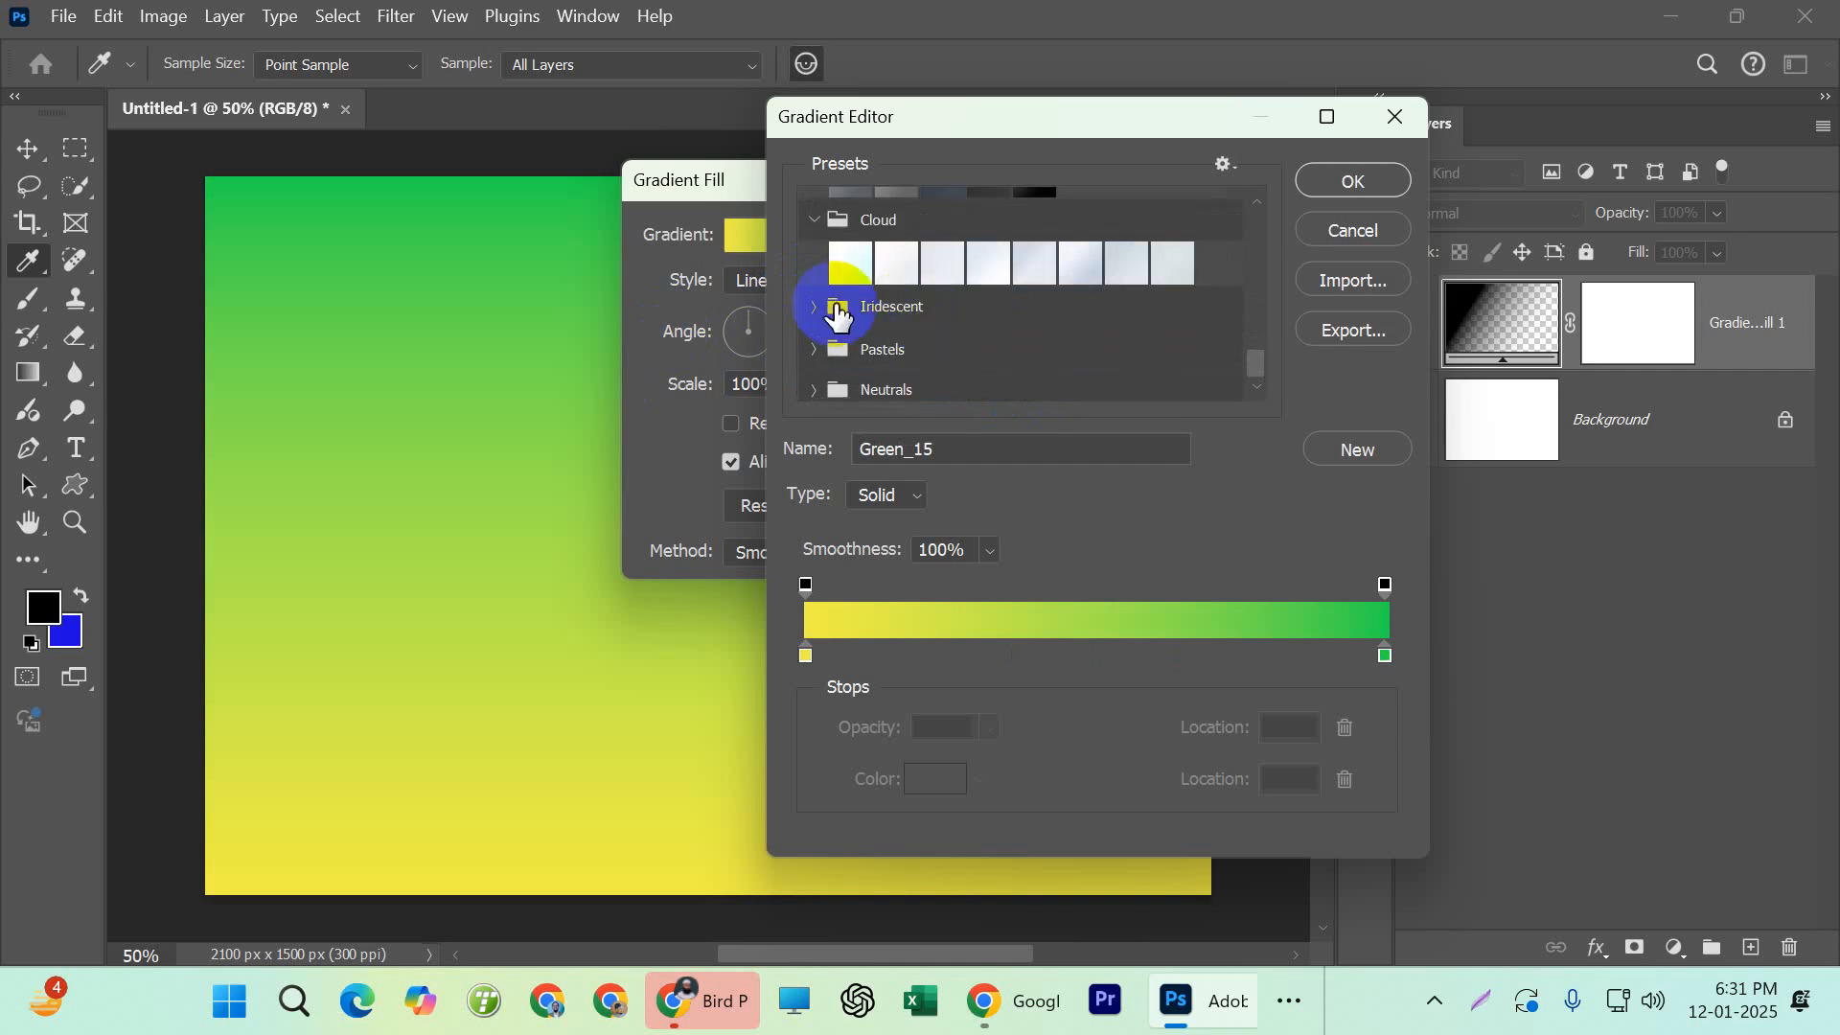
pyautogui.click(901, 307)
pyautogui.scroll(-3, 906, 312)
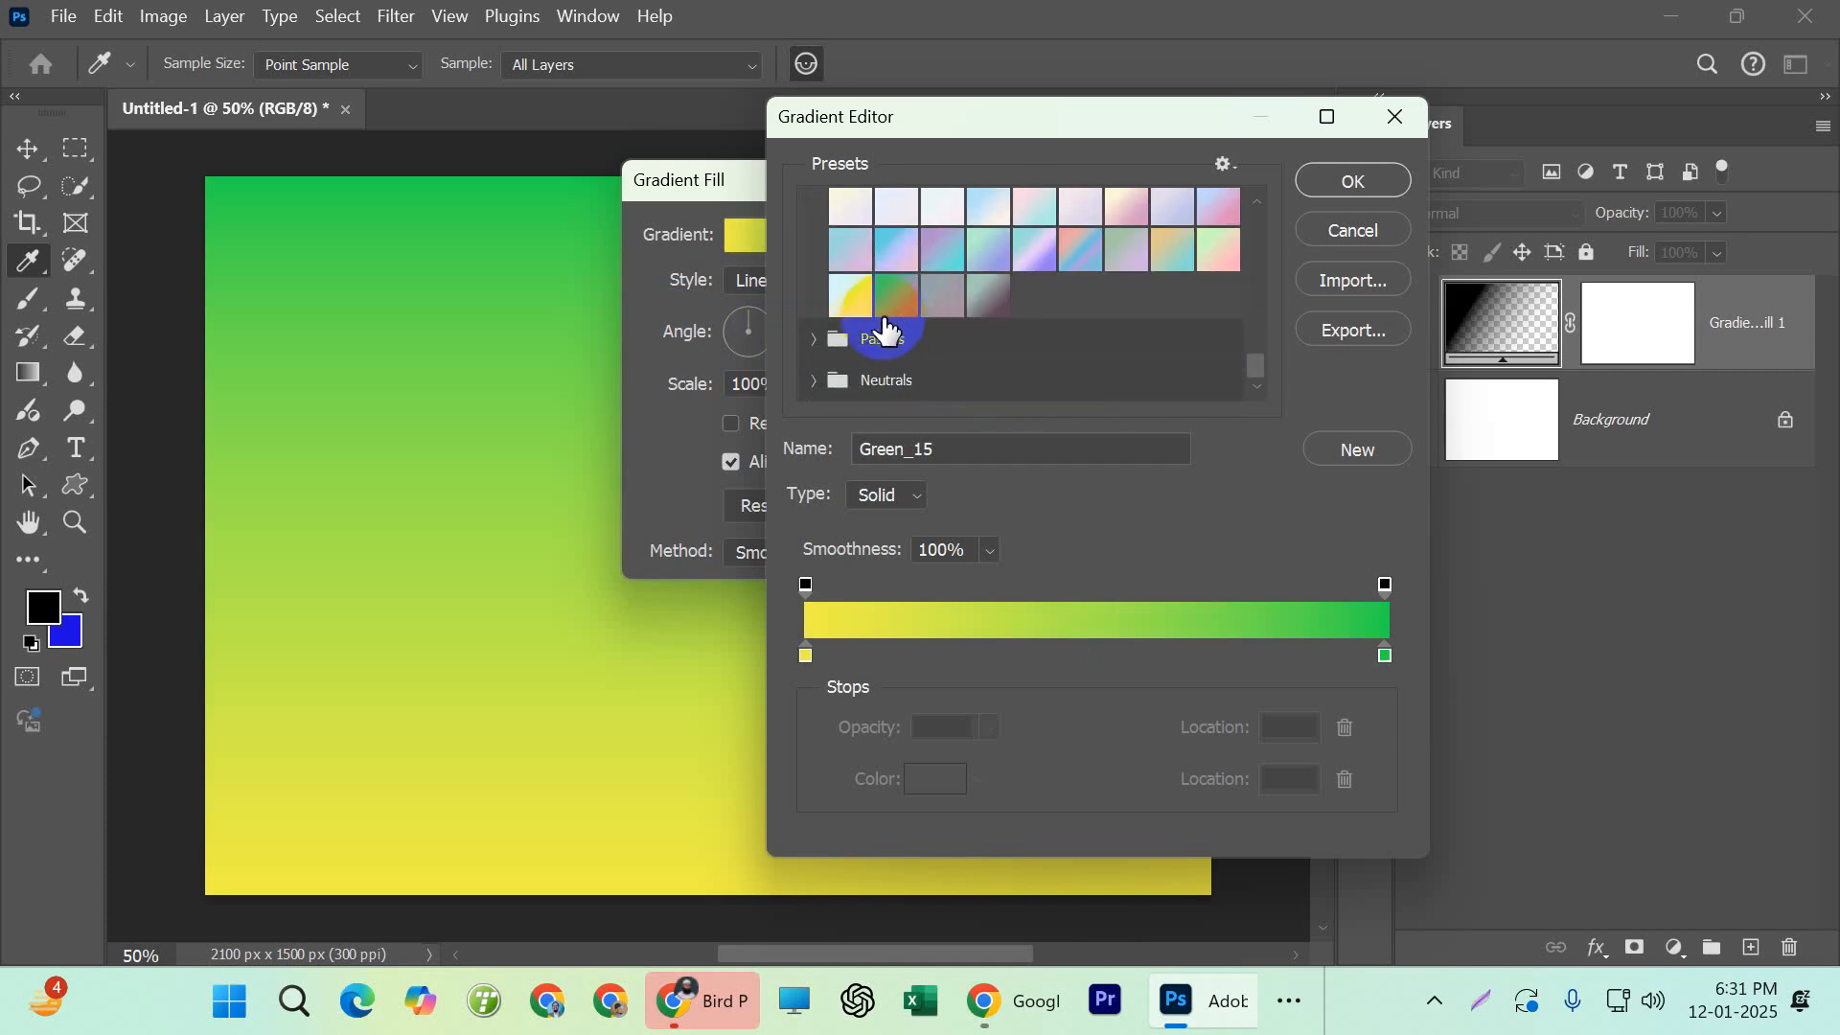
pyautogui.click(958, 306)
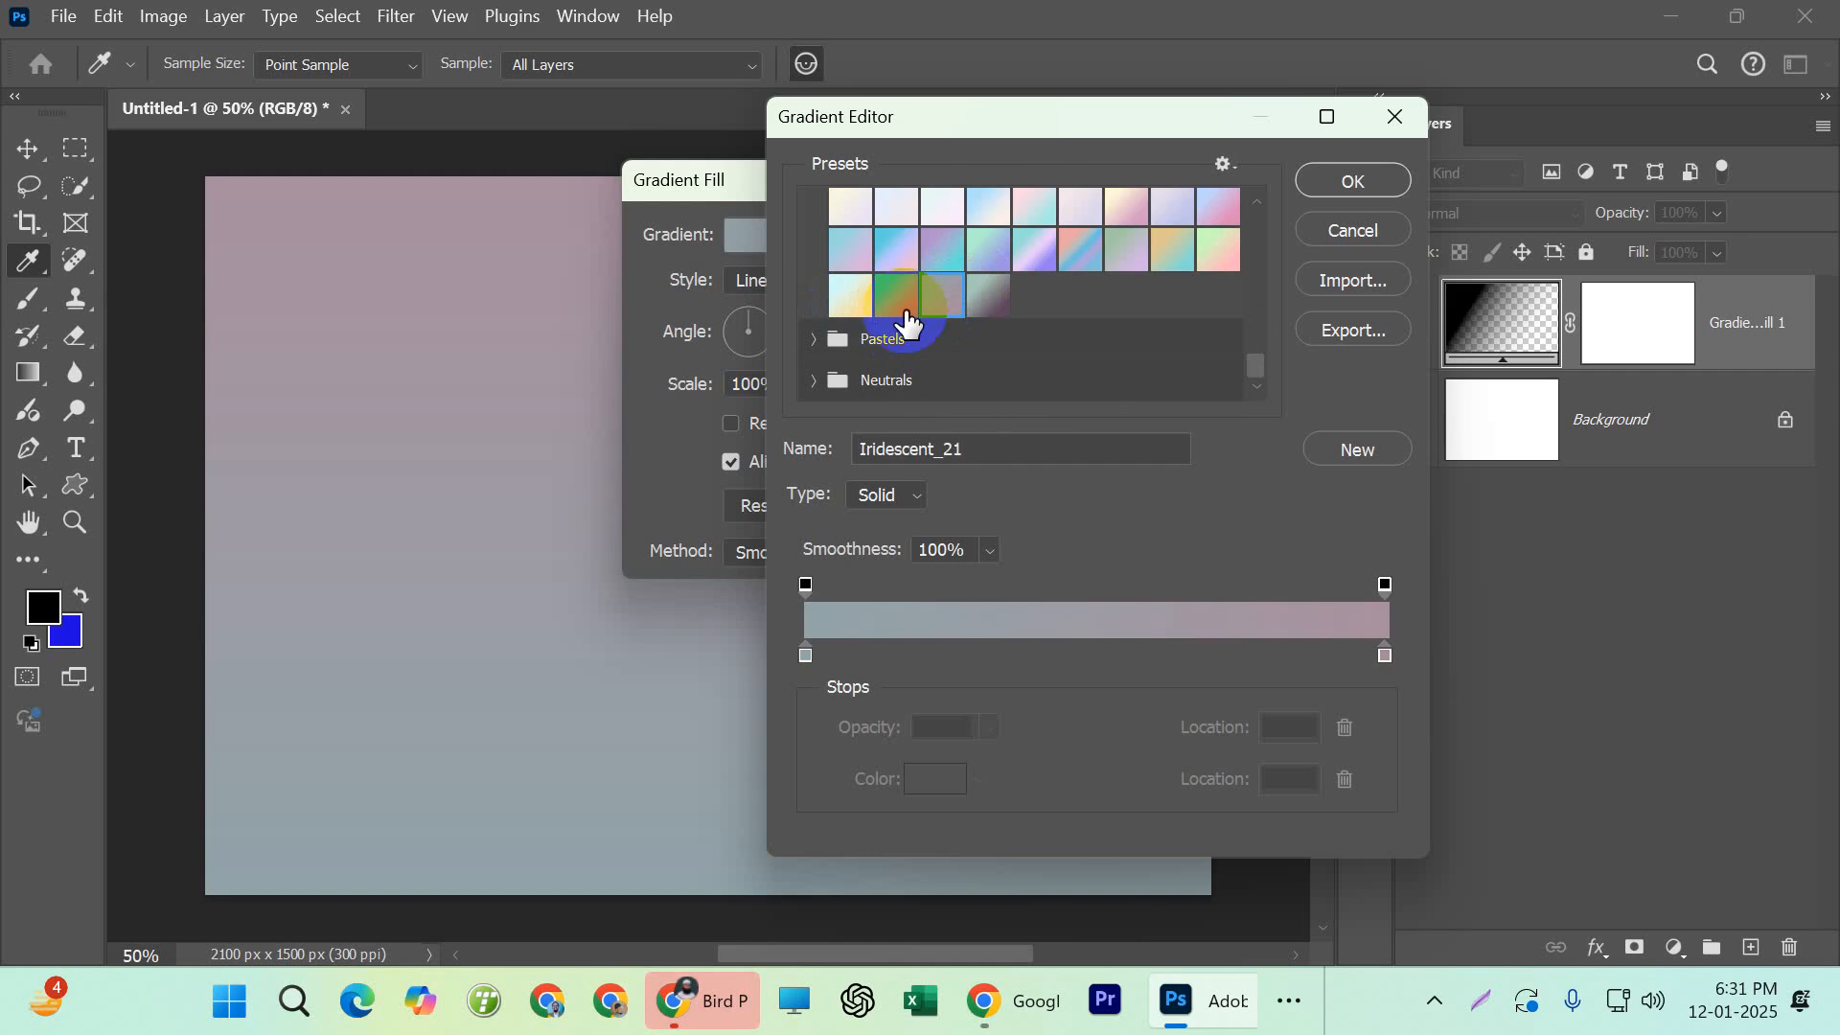
pyautogui.click(817, 336)
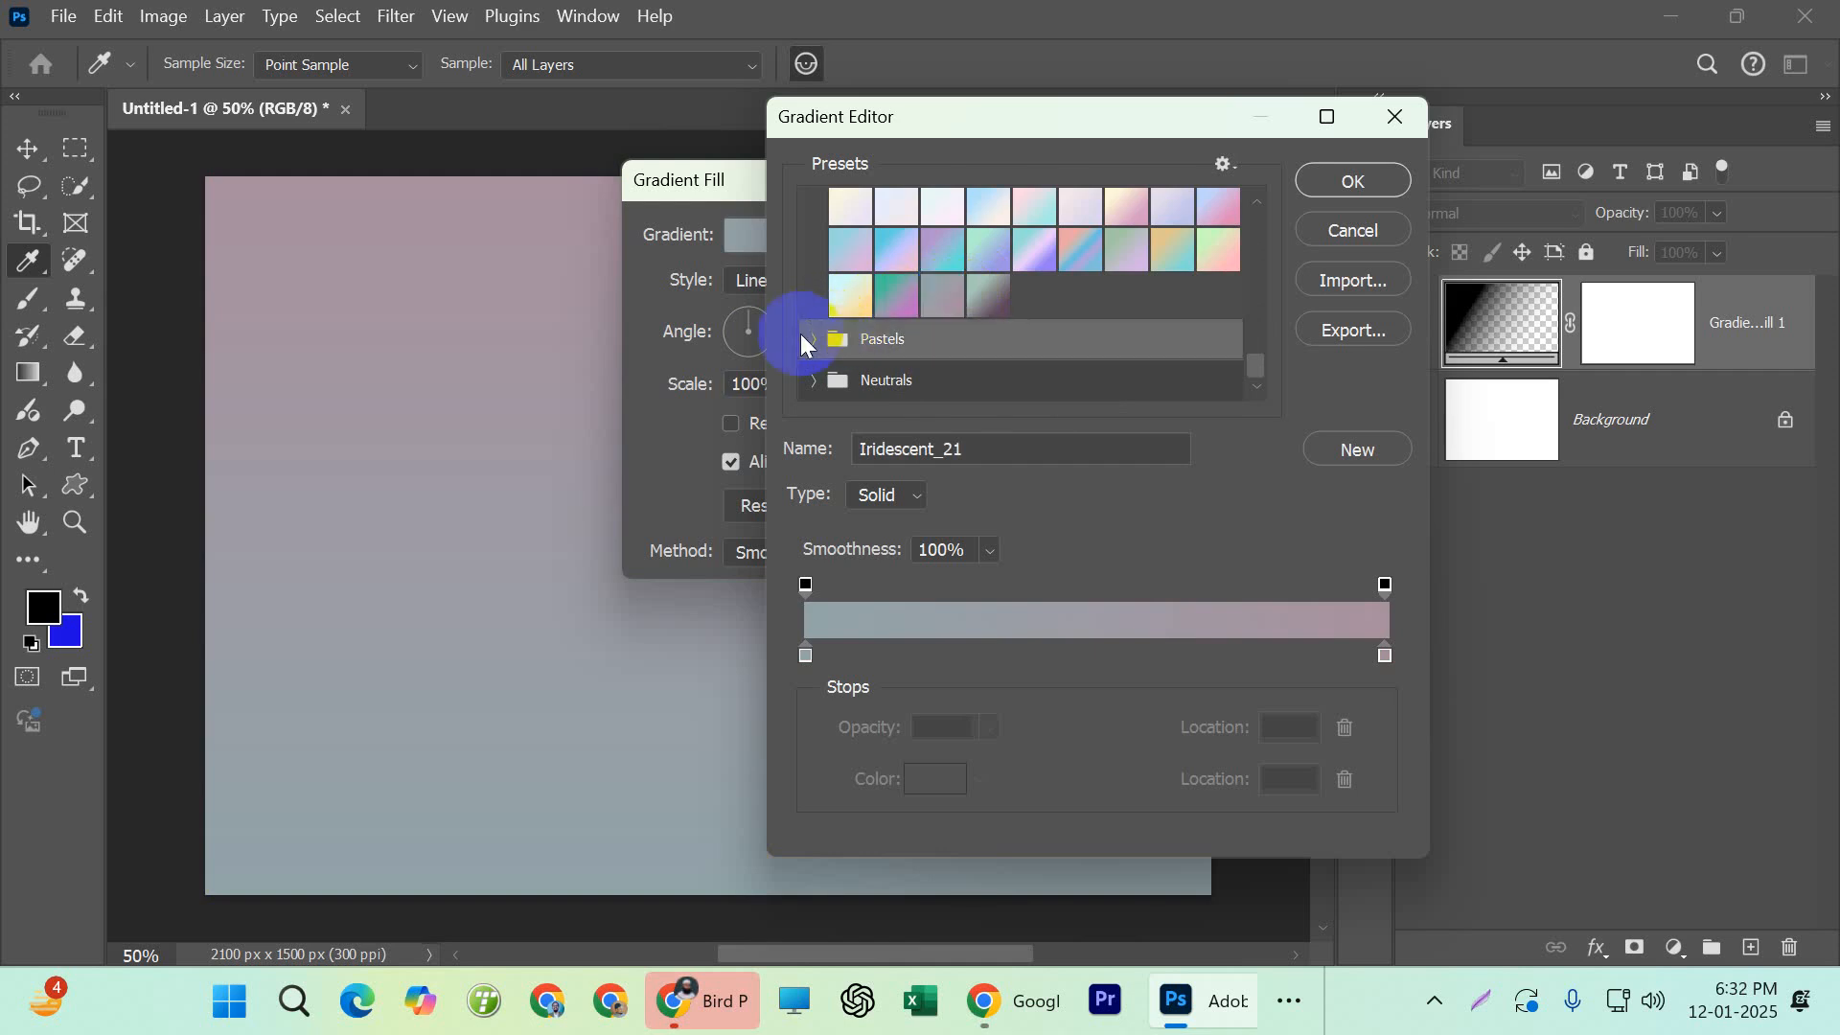
pyautogui.click(805, 343)
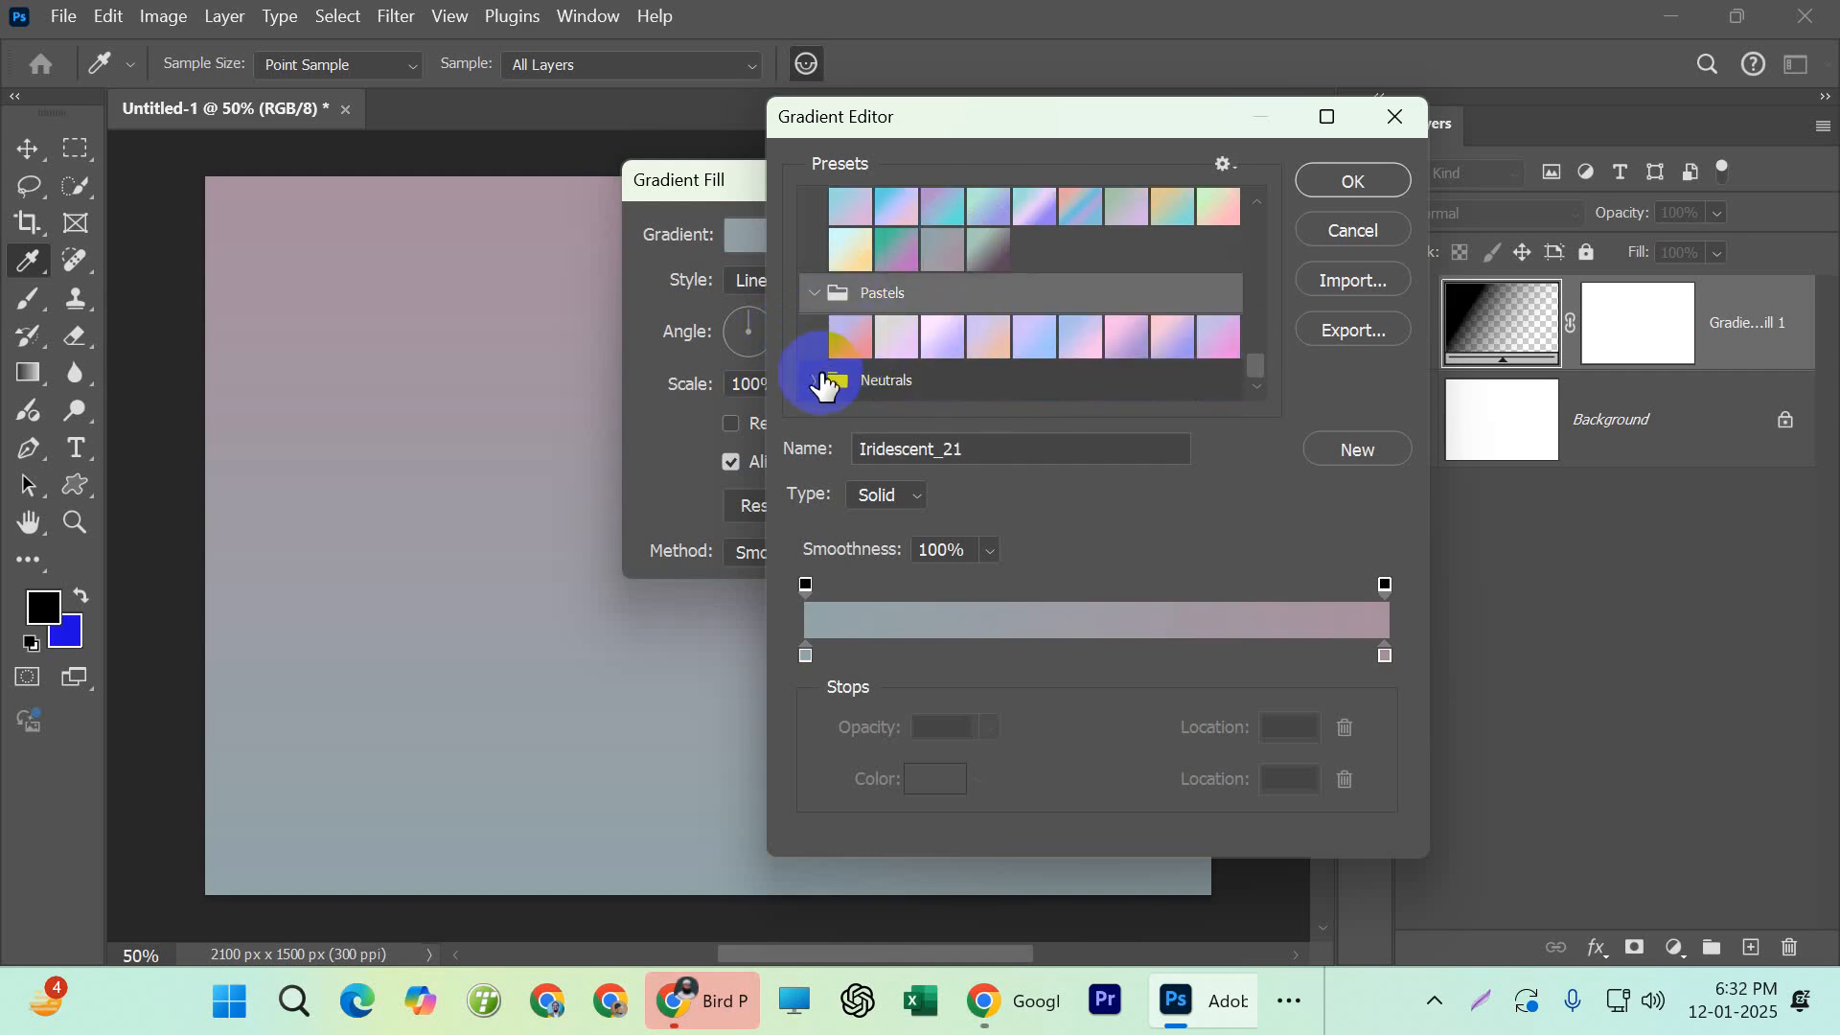
pyautogui.click(835, 380)
# Apply the Green_15 preset from the Greens group and accept the gradient fill
pyautogui.scroll(5, 987, 354)
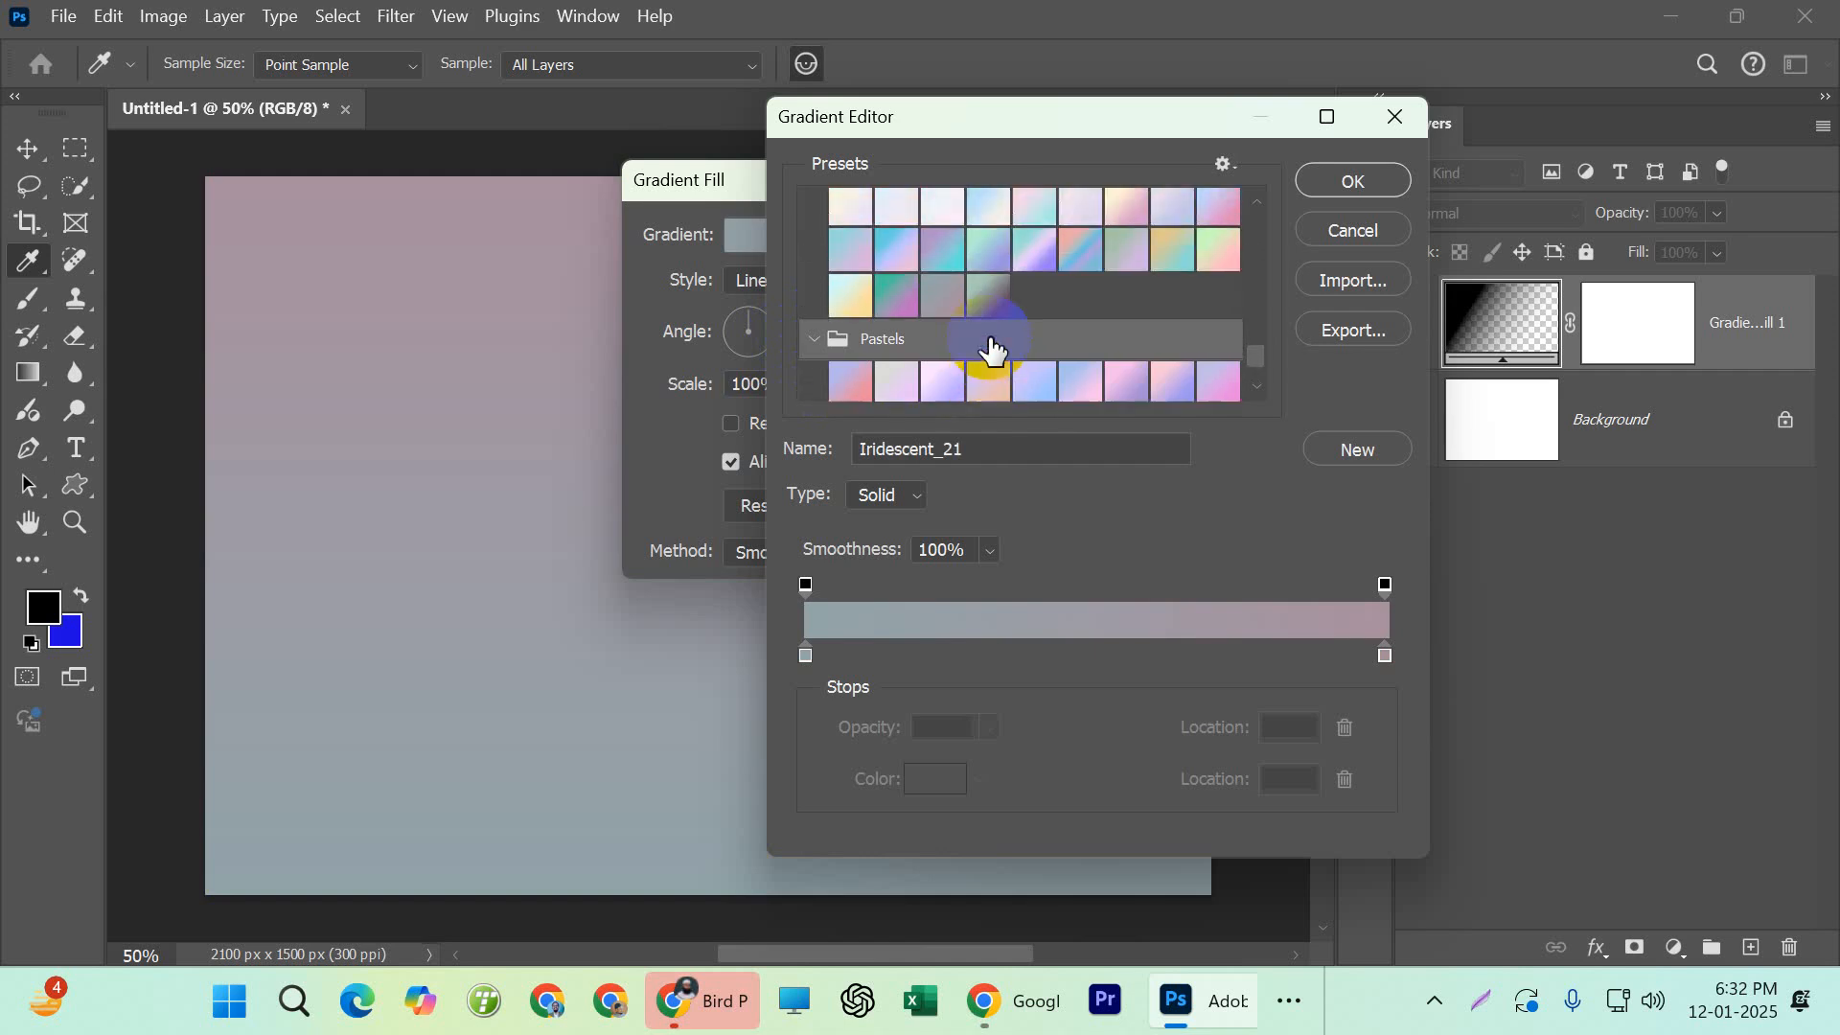
pyautogui.scroll(6, 999, 356)
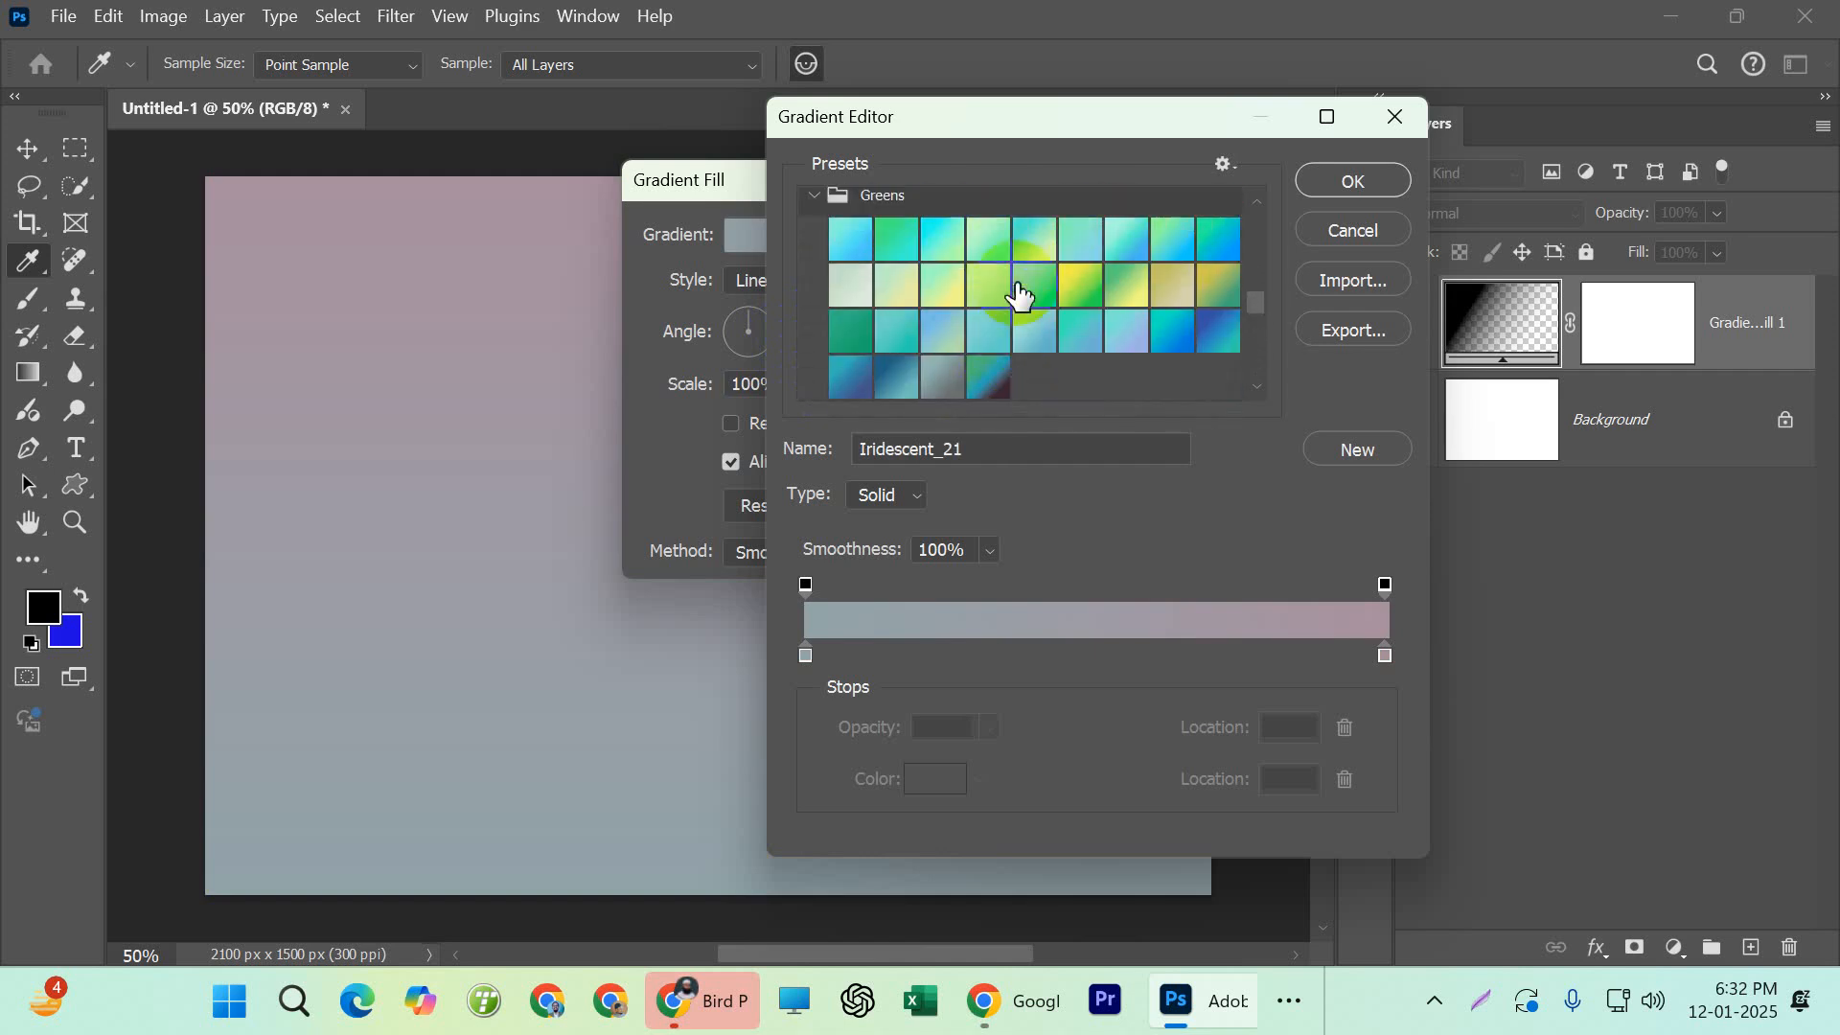
pyautogui.click(1080, 287)
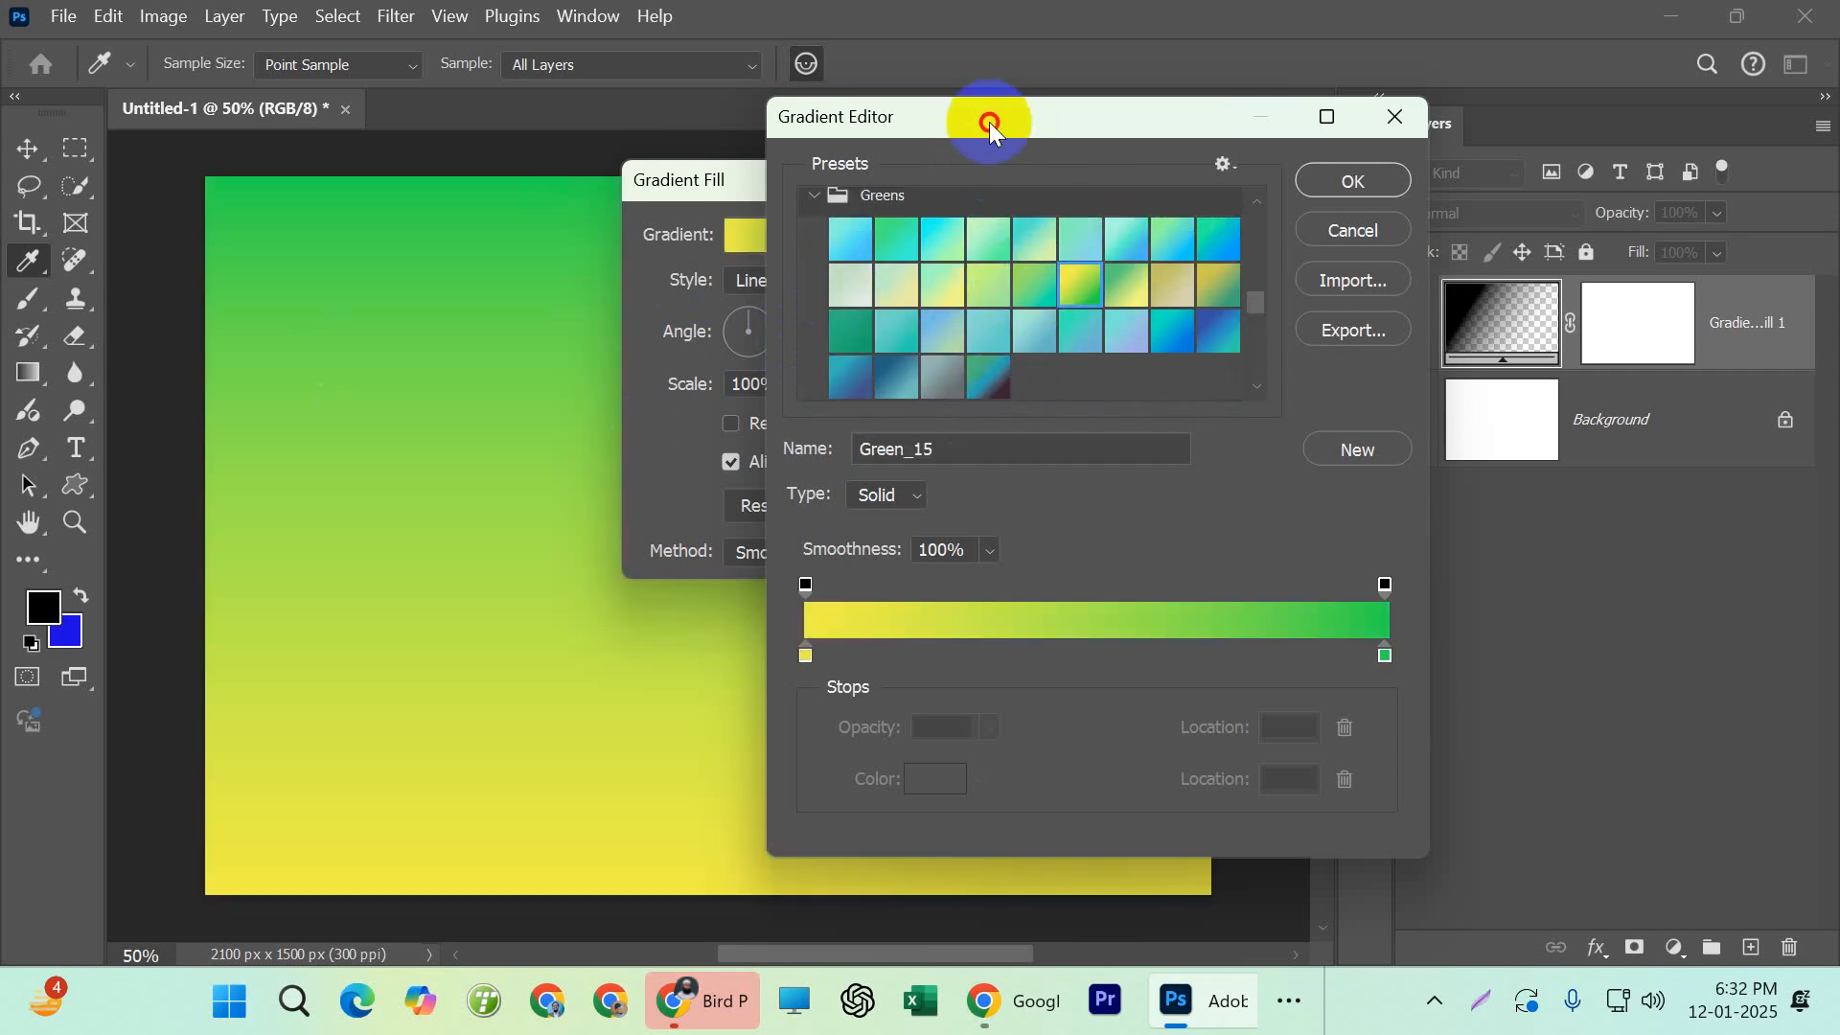
pyautogui.moveTo(990, 126); pyautogui.dragTo(1061, 161)
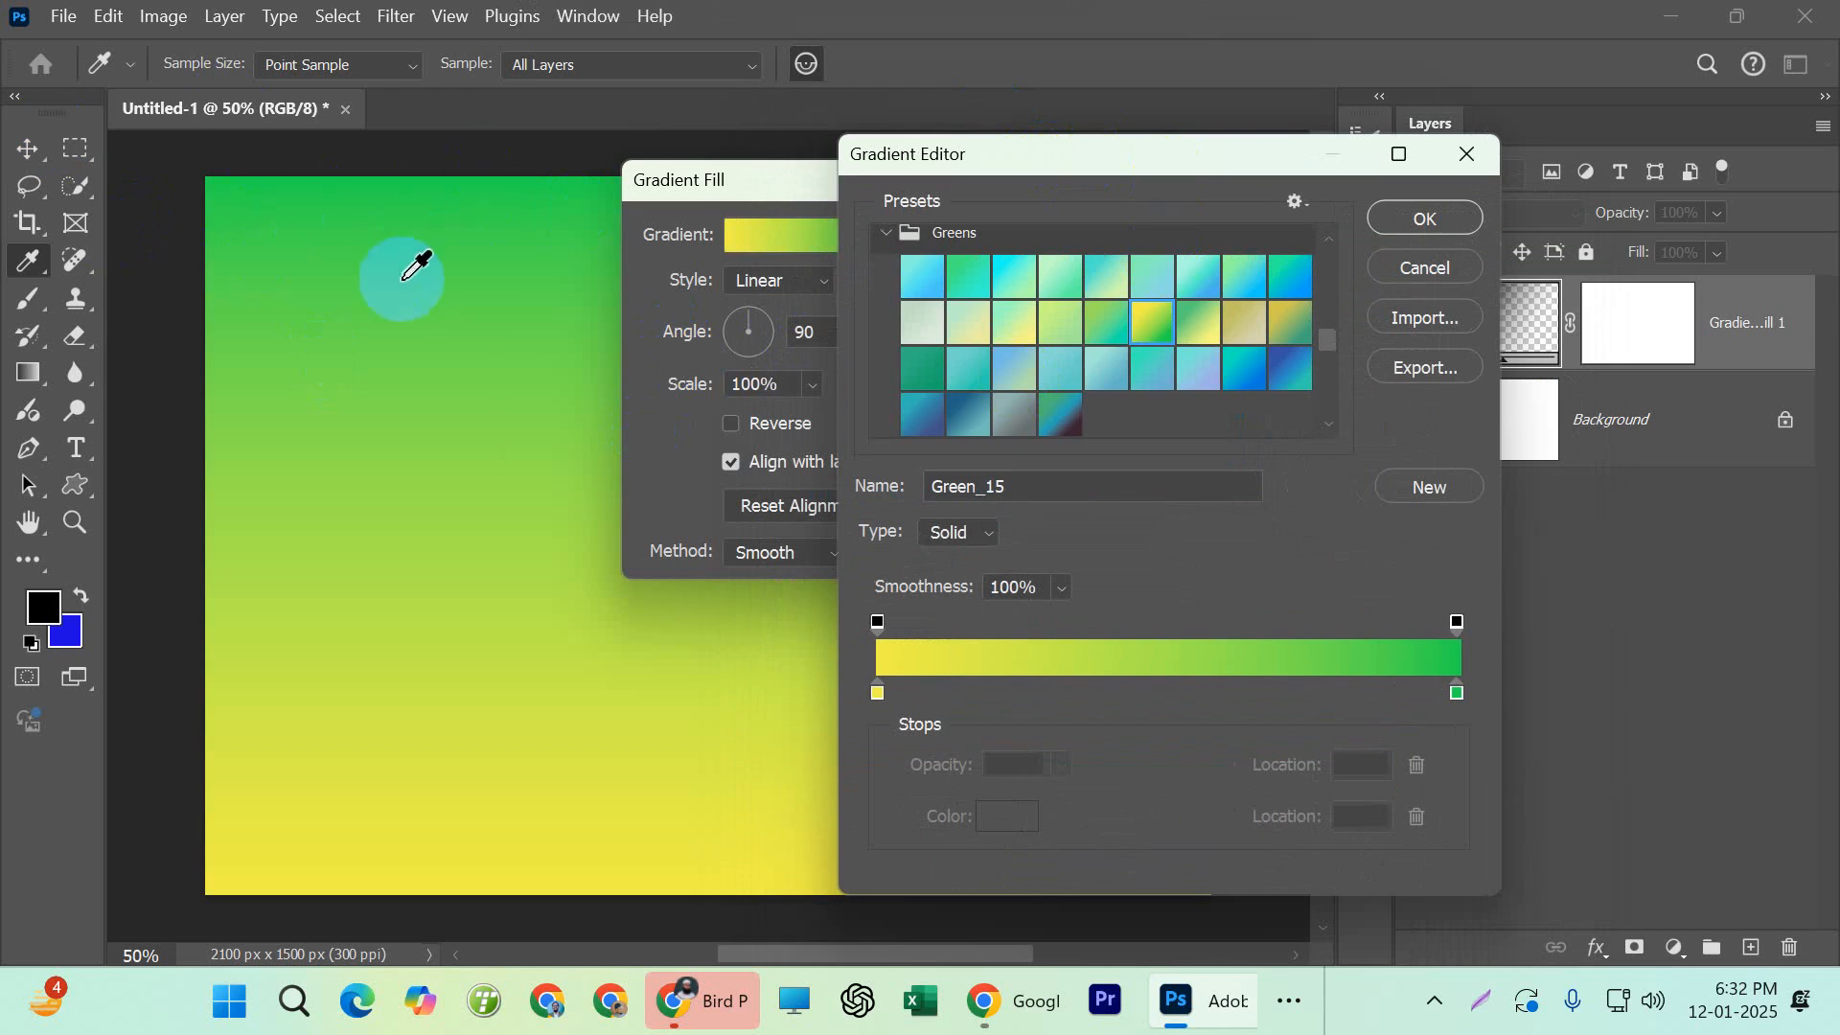
pyautogui.click(1436, 215)
pyautogui.click(1112, 236)
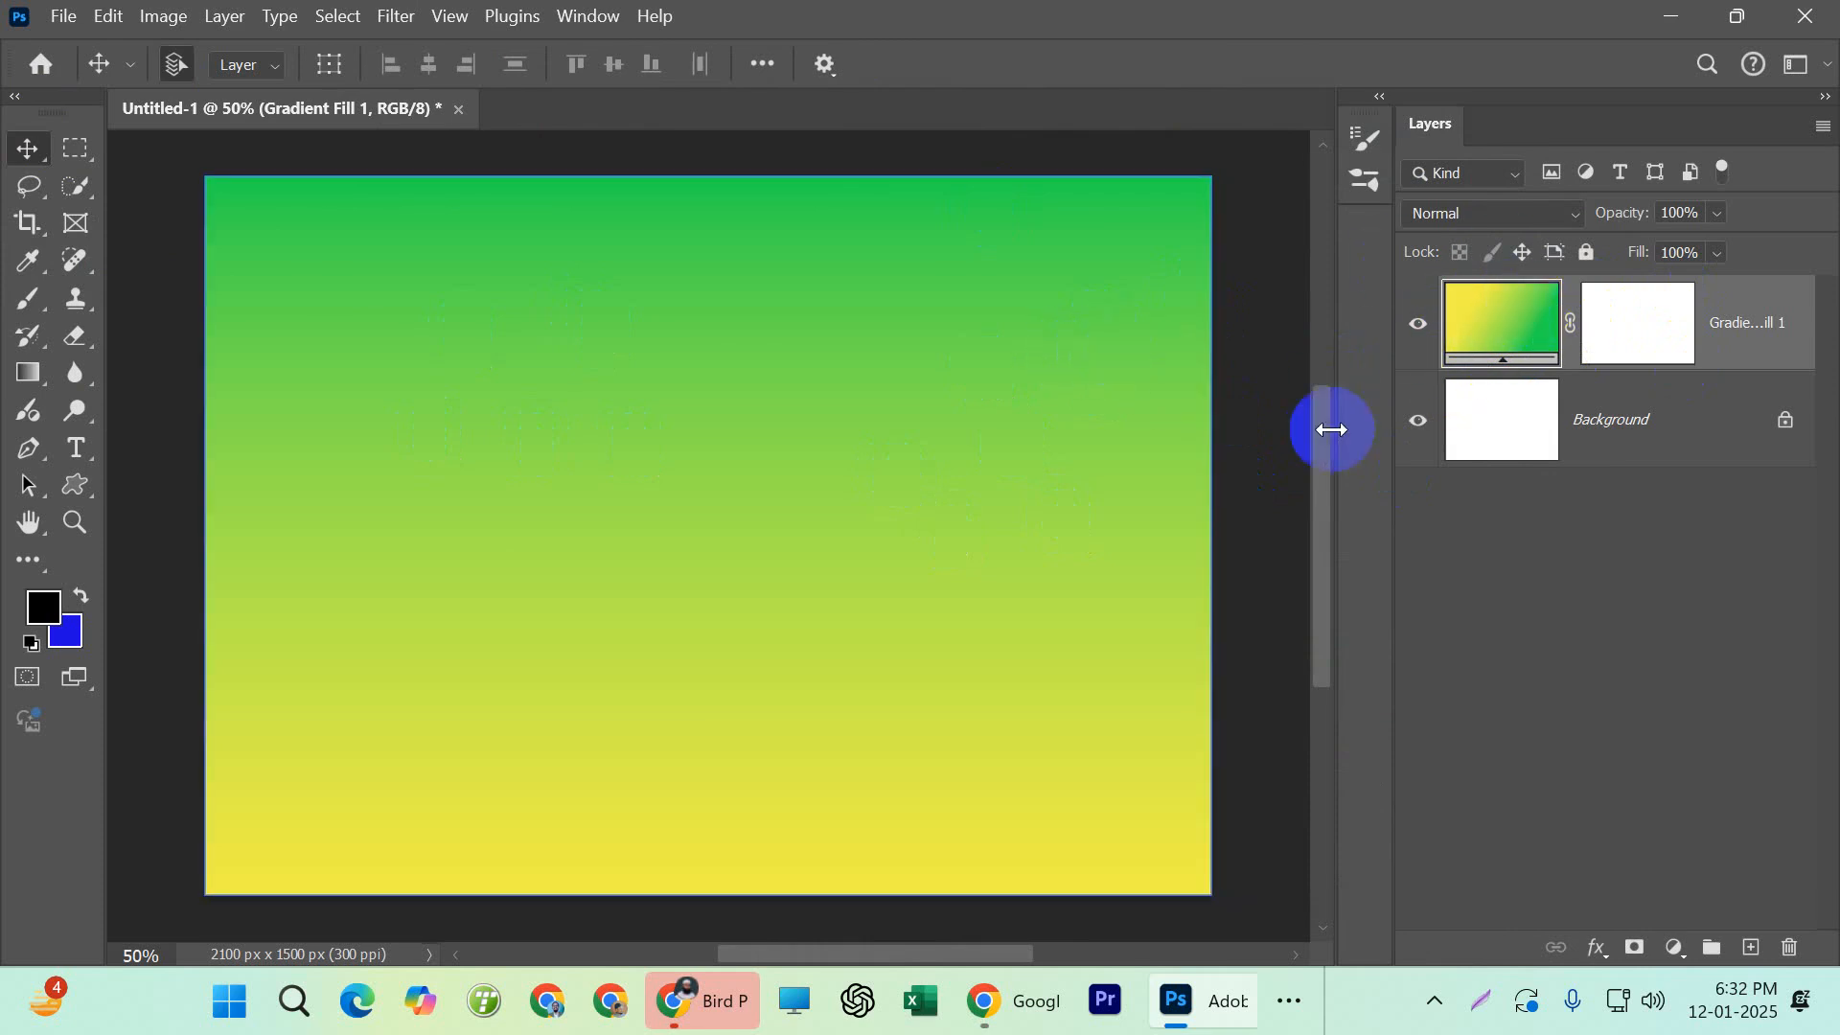
# Open the Gradient Fill 1 layer's gradient in the Gradient Editor and shift the dialogs to expose more of the canvas
pyautogui.doubleClick(1501, 340)
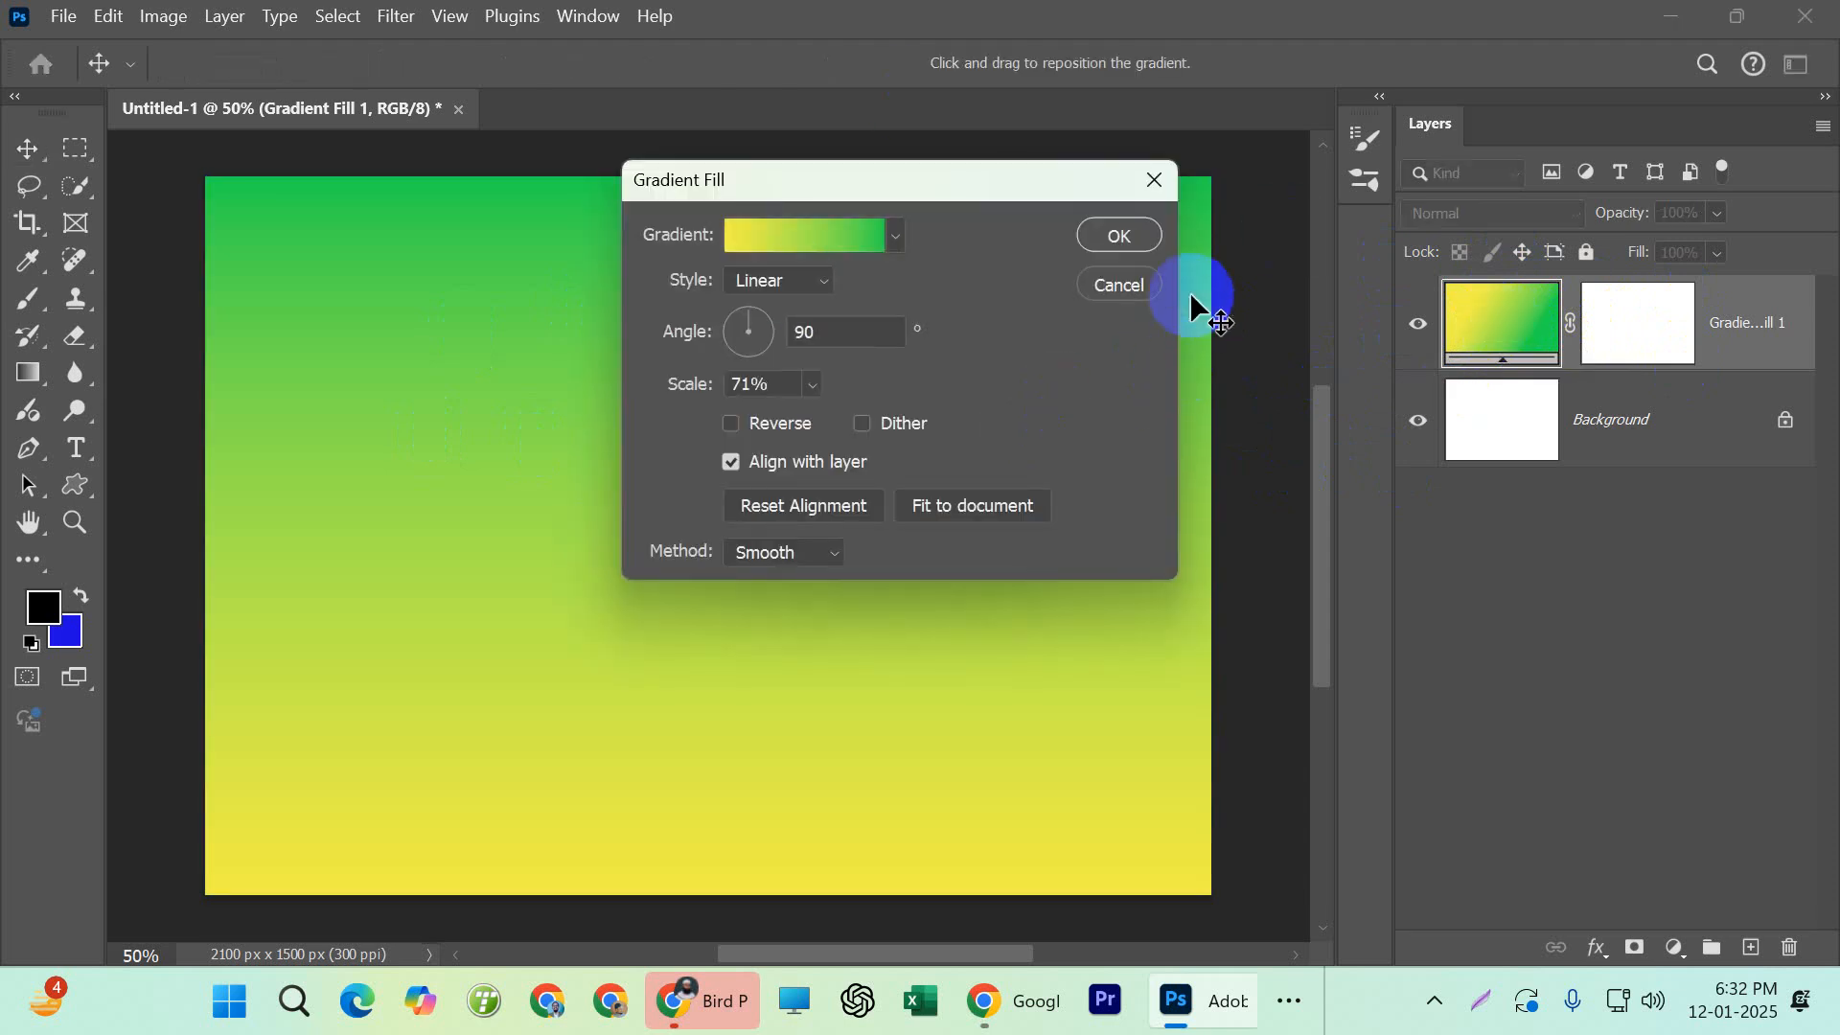
pyautogui.click(1141, 282)
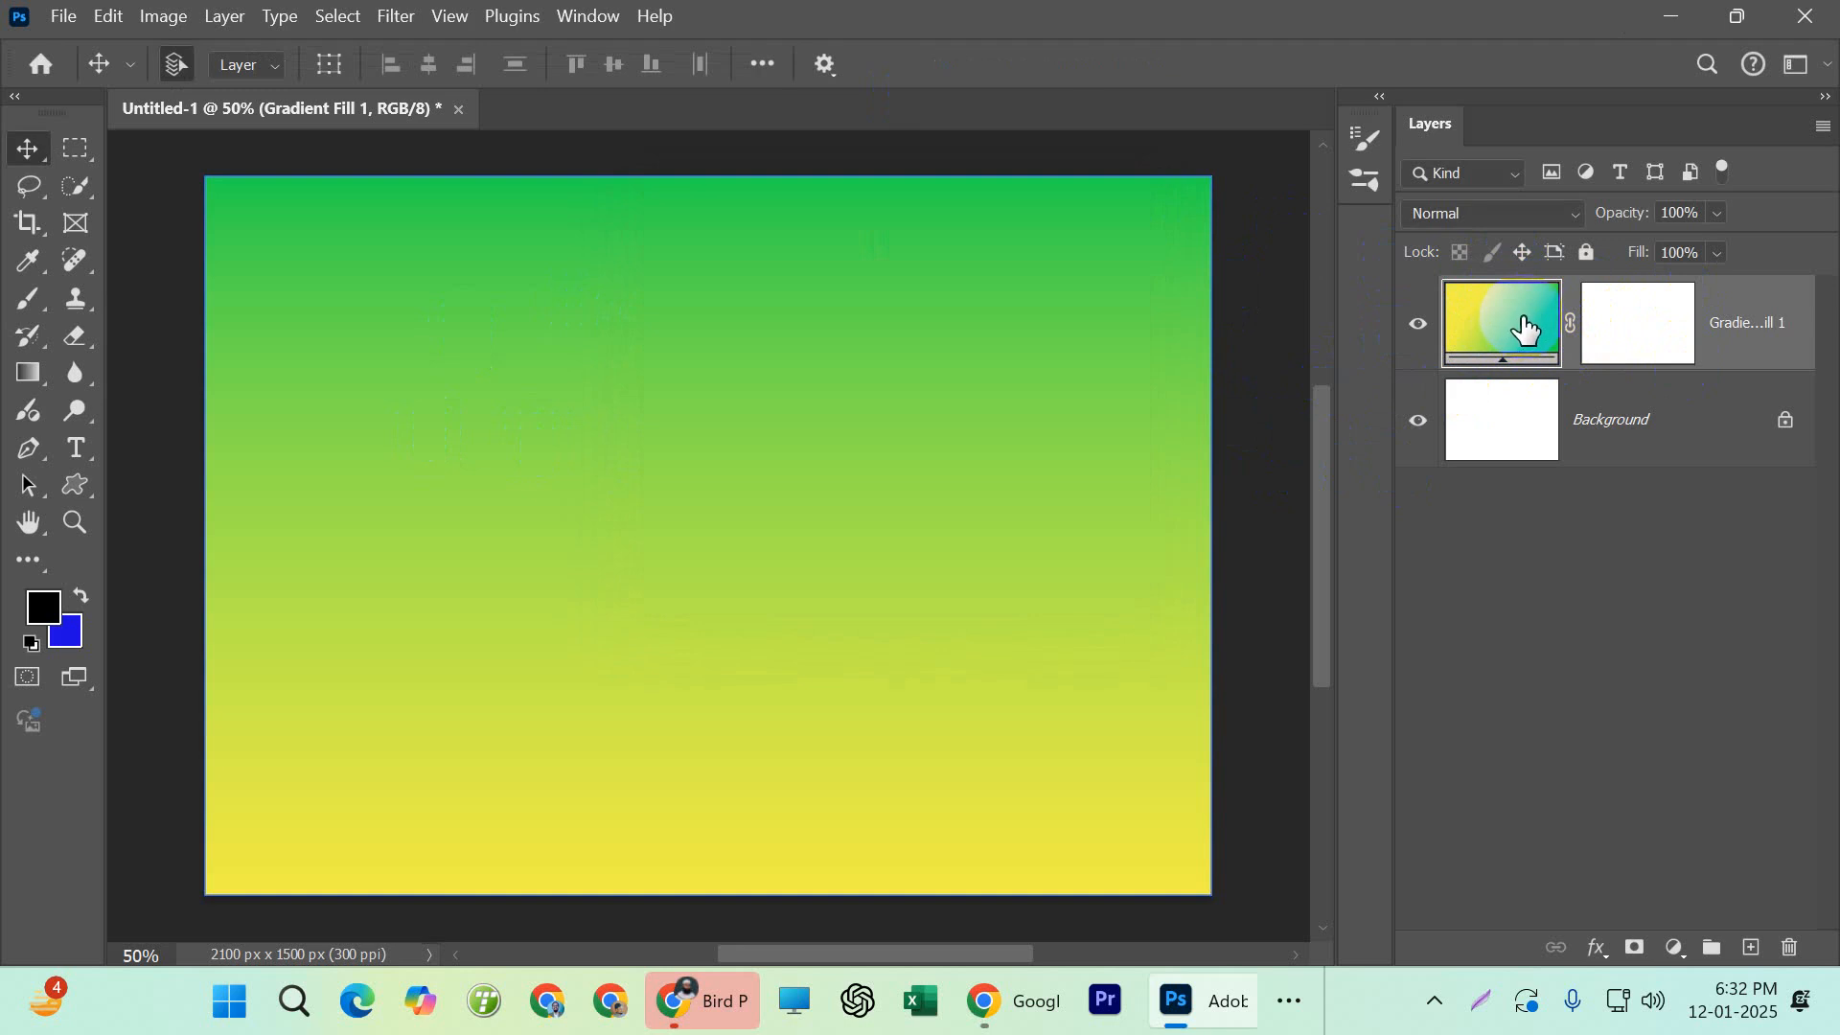
pyautogui.doubleClick(1526, 327)
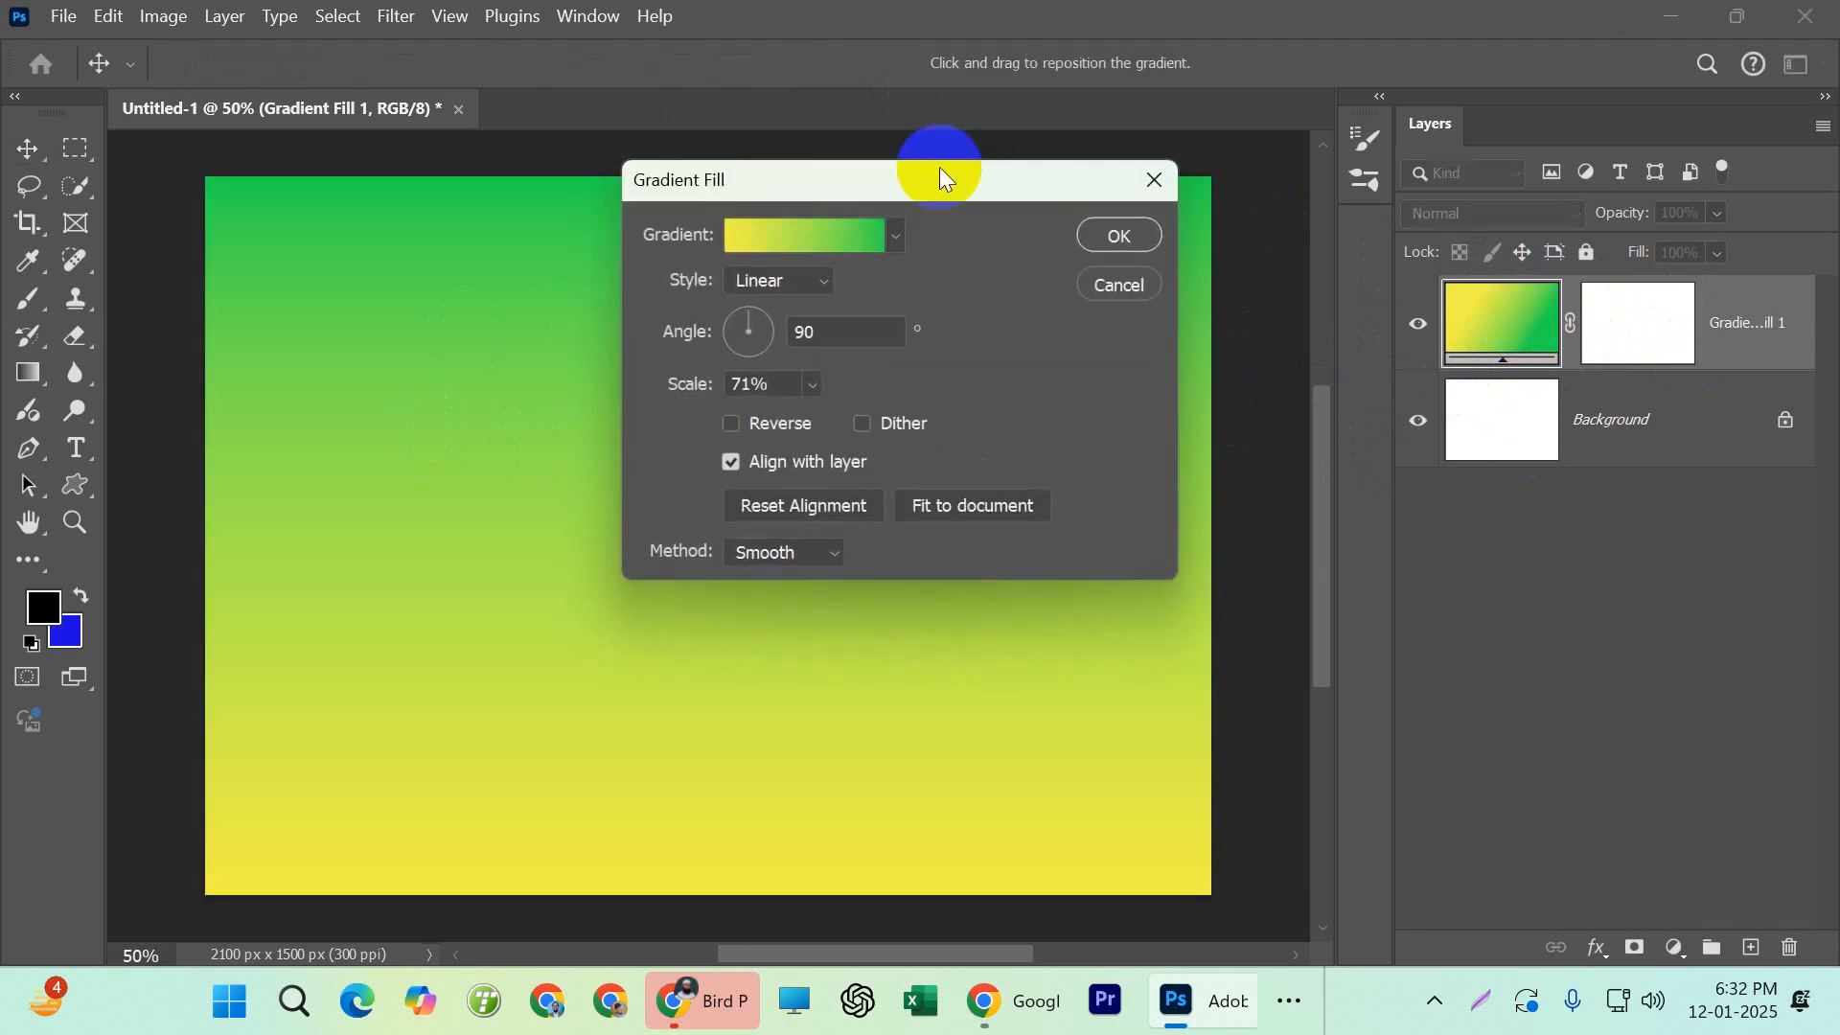
pyautogui.moveTo(983, 182); pyautogui.dragTo(1139, 150)
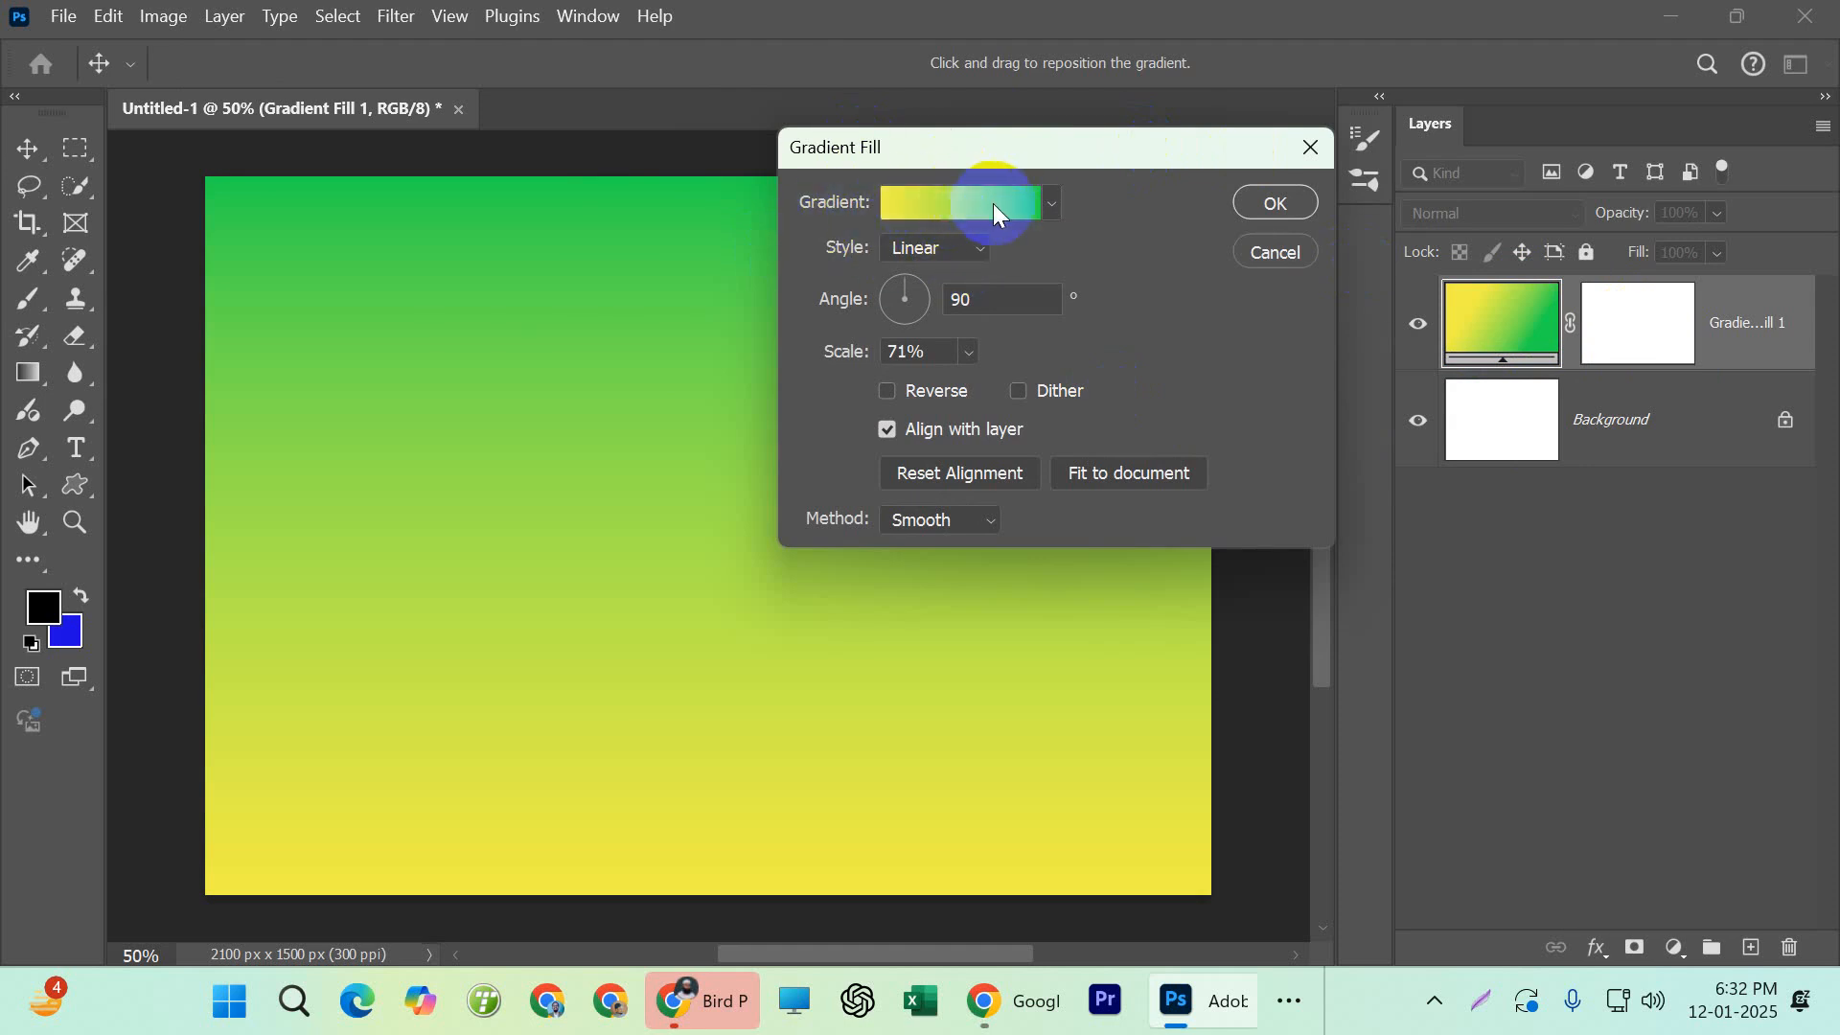
pyautogui.click(943, 199)
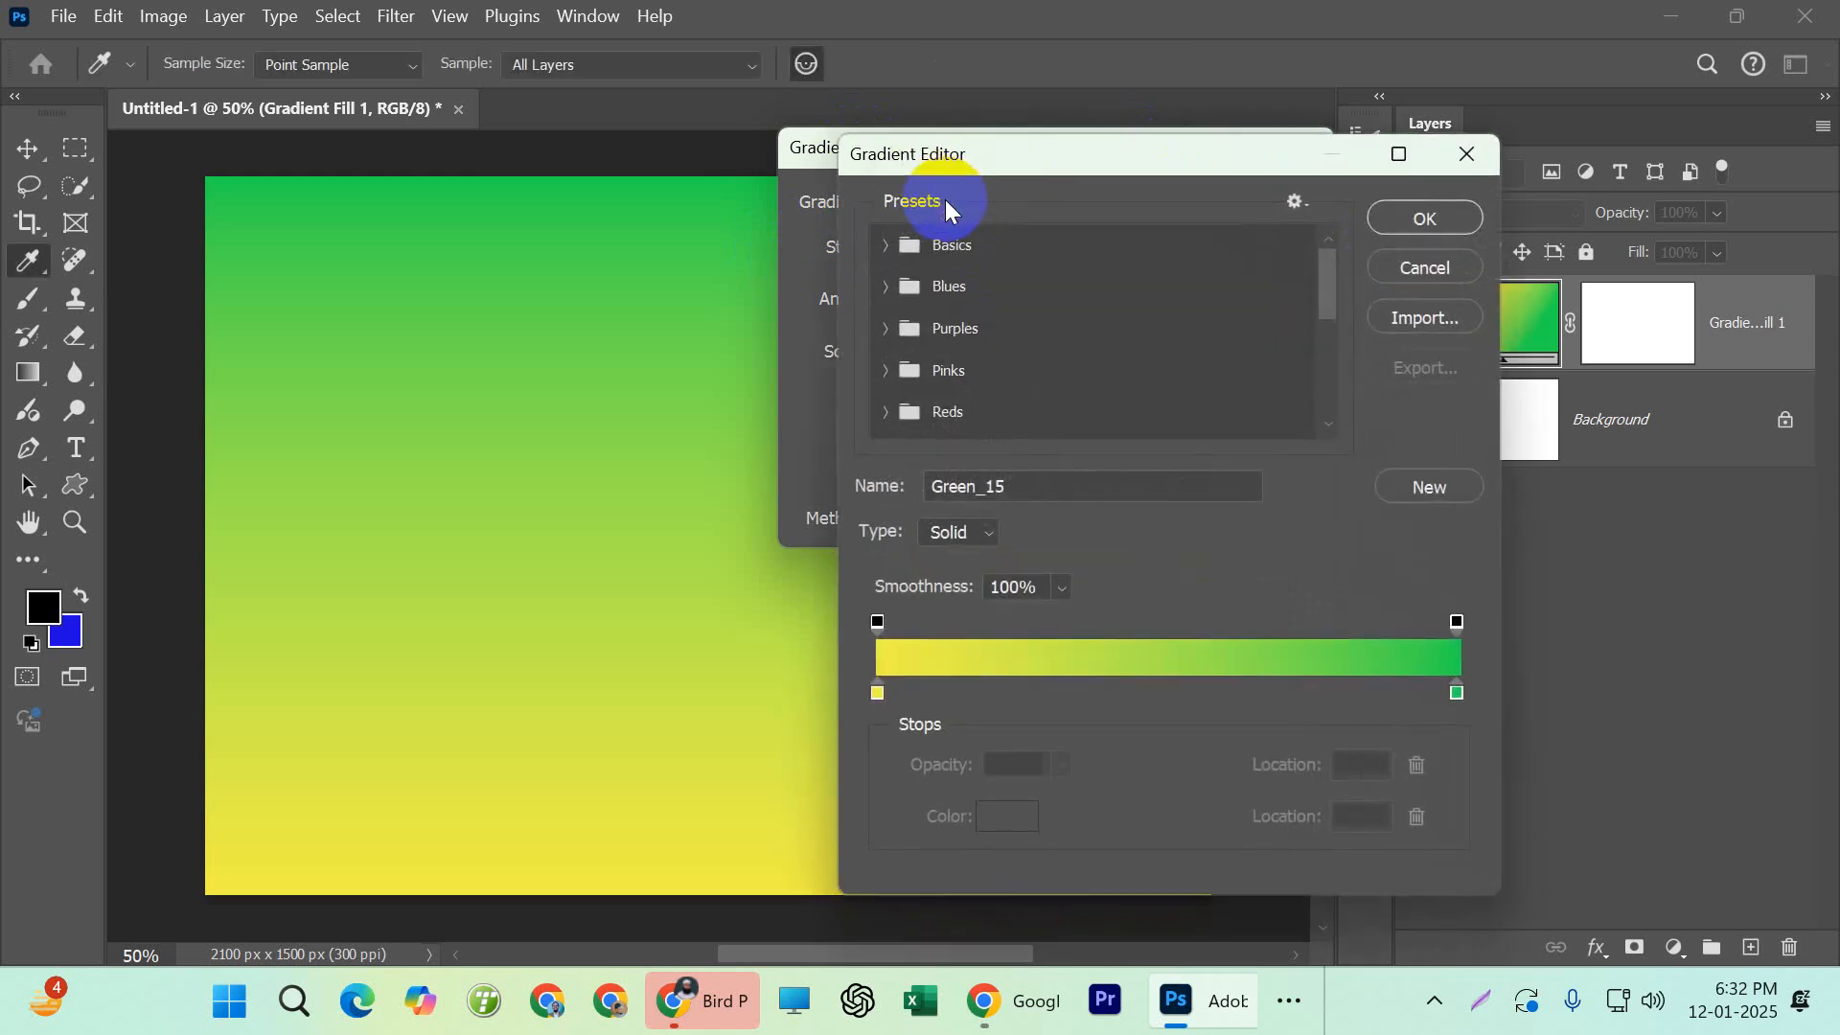
pyautogui.moveTo(994, 151); pyautogui.dragTo(1012, 67)
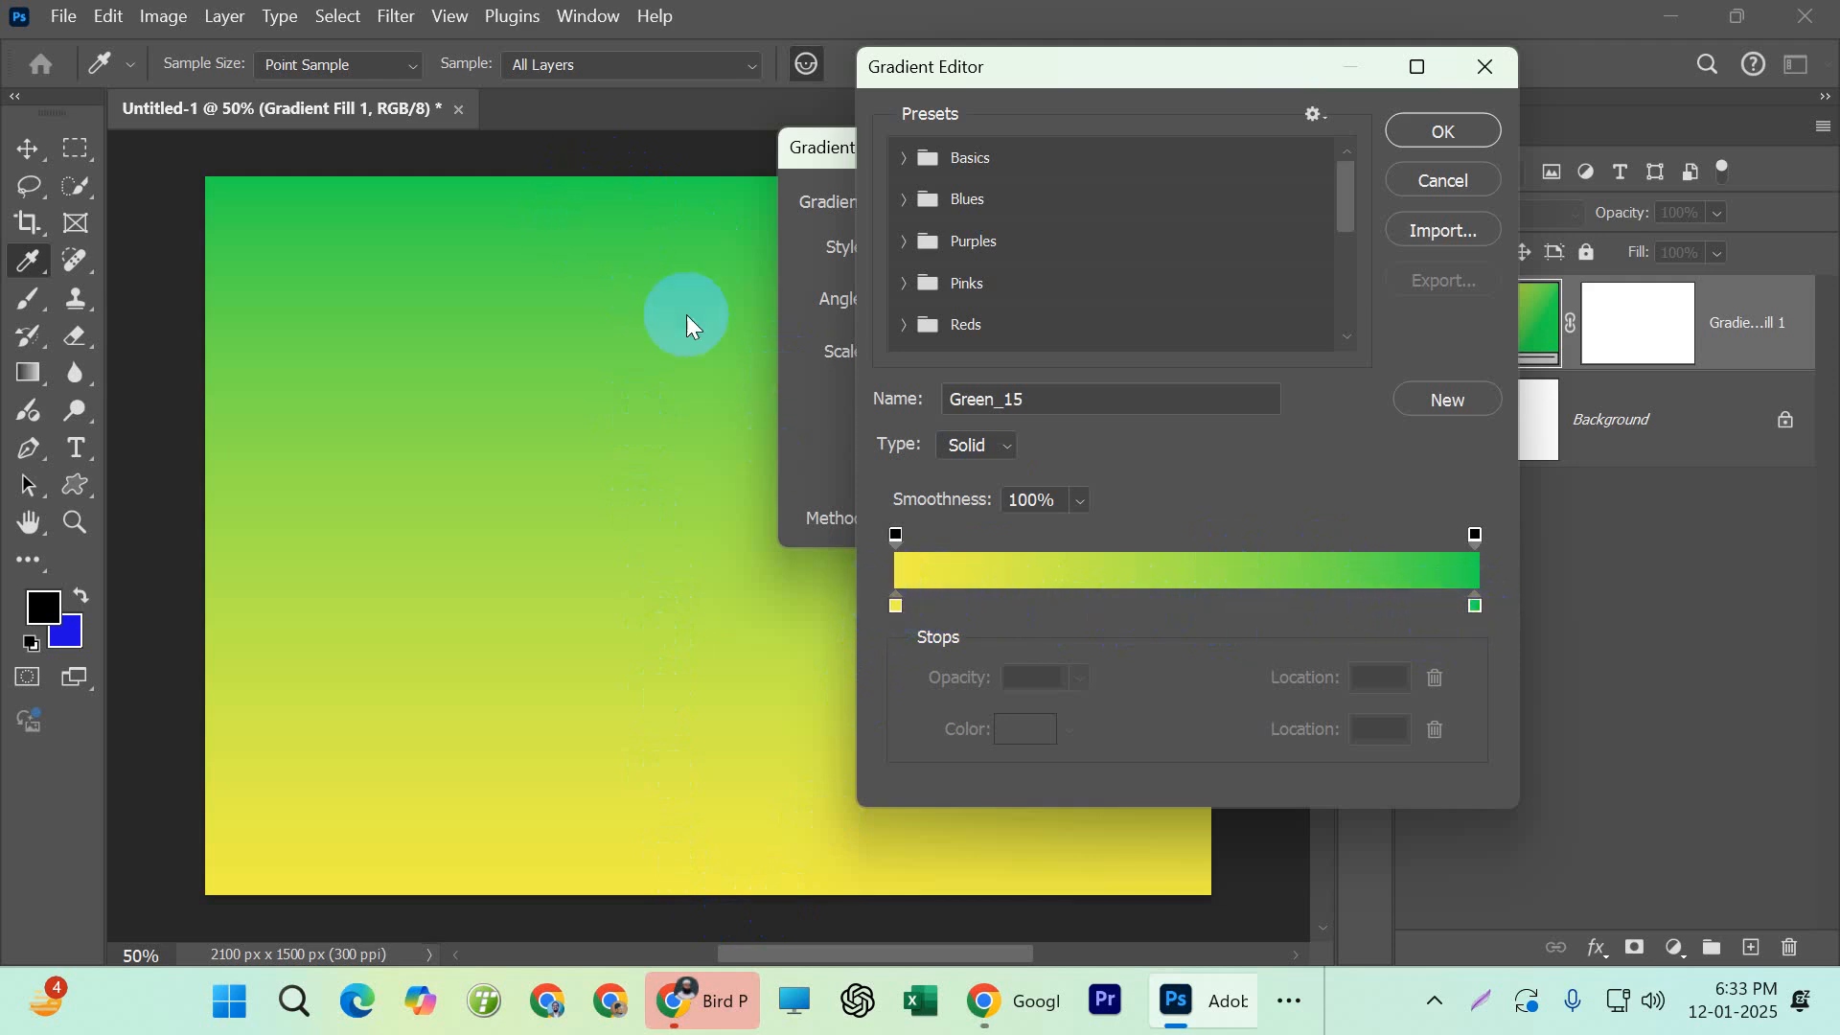
# Try recoloring the gradient's green end stop at location 100 to a saturated golden yellow
pyautogui.click(1475, 606)
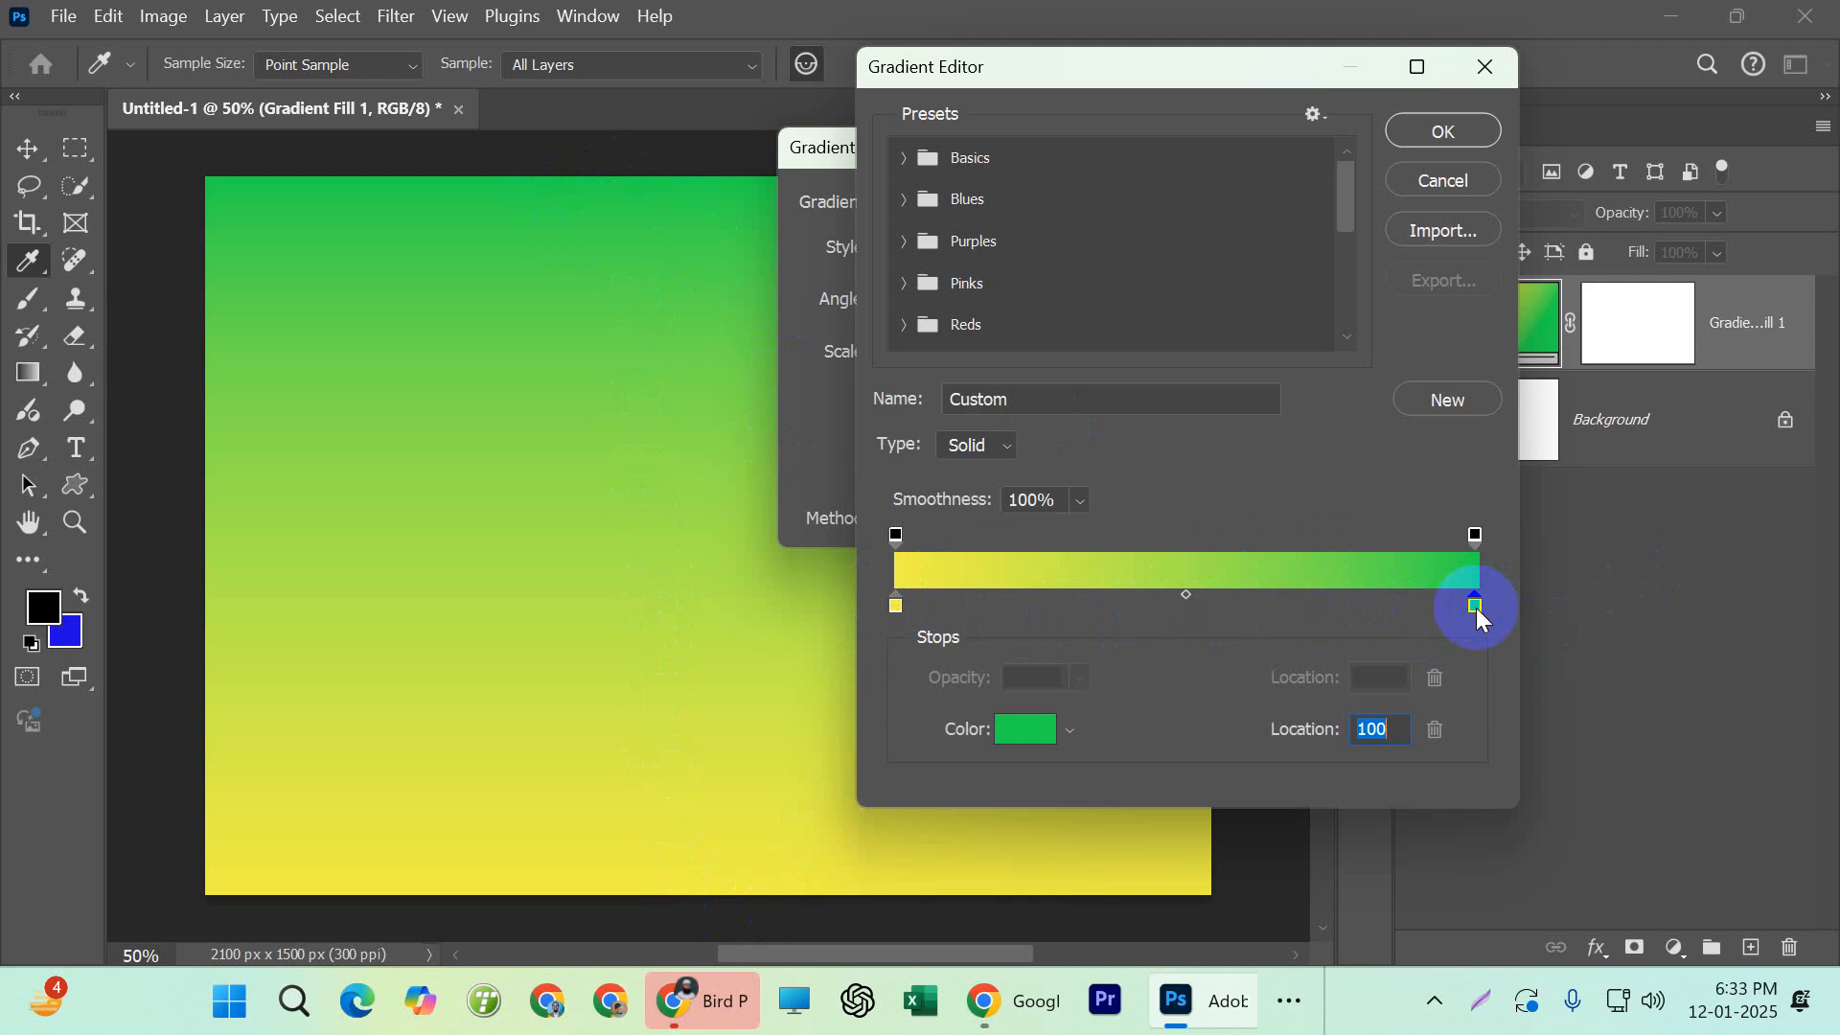
pyautogui.doubleClick(1476, 604)
pyautogui.click(1284, 569)
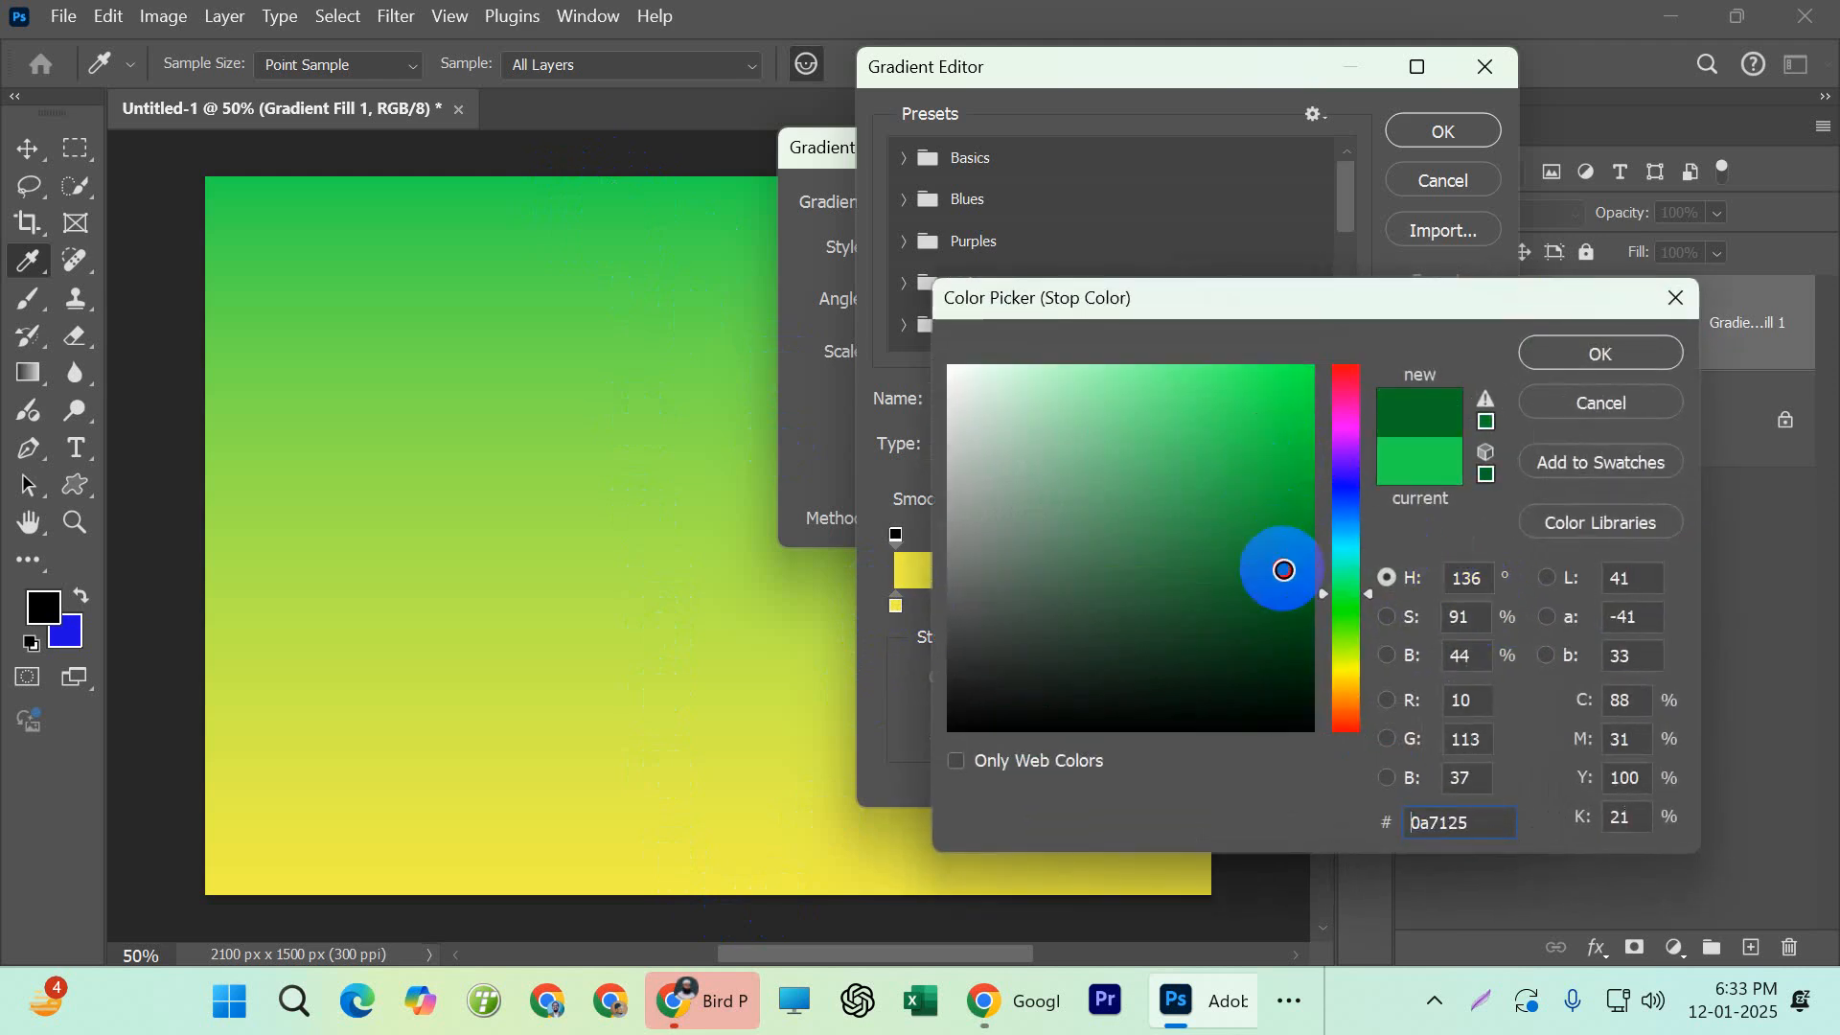
pyautogui.click(1234, 650)
pyautogui.moveTo(1323, 604); pyautogui.dragTo(1325, 680)
pyautogui.click(1026, 456)
pyautogui.click(1313, 391)
pyautogui.moveTo(1269, 402); pyautogui.dragTo(1322, 347)
pyautogui.click(1595, 357)
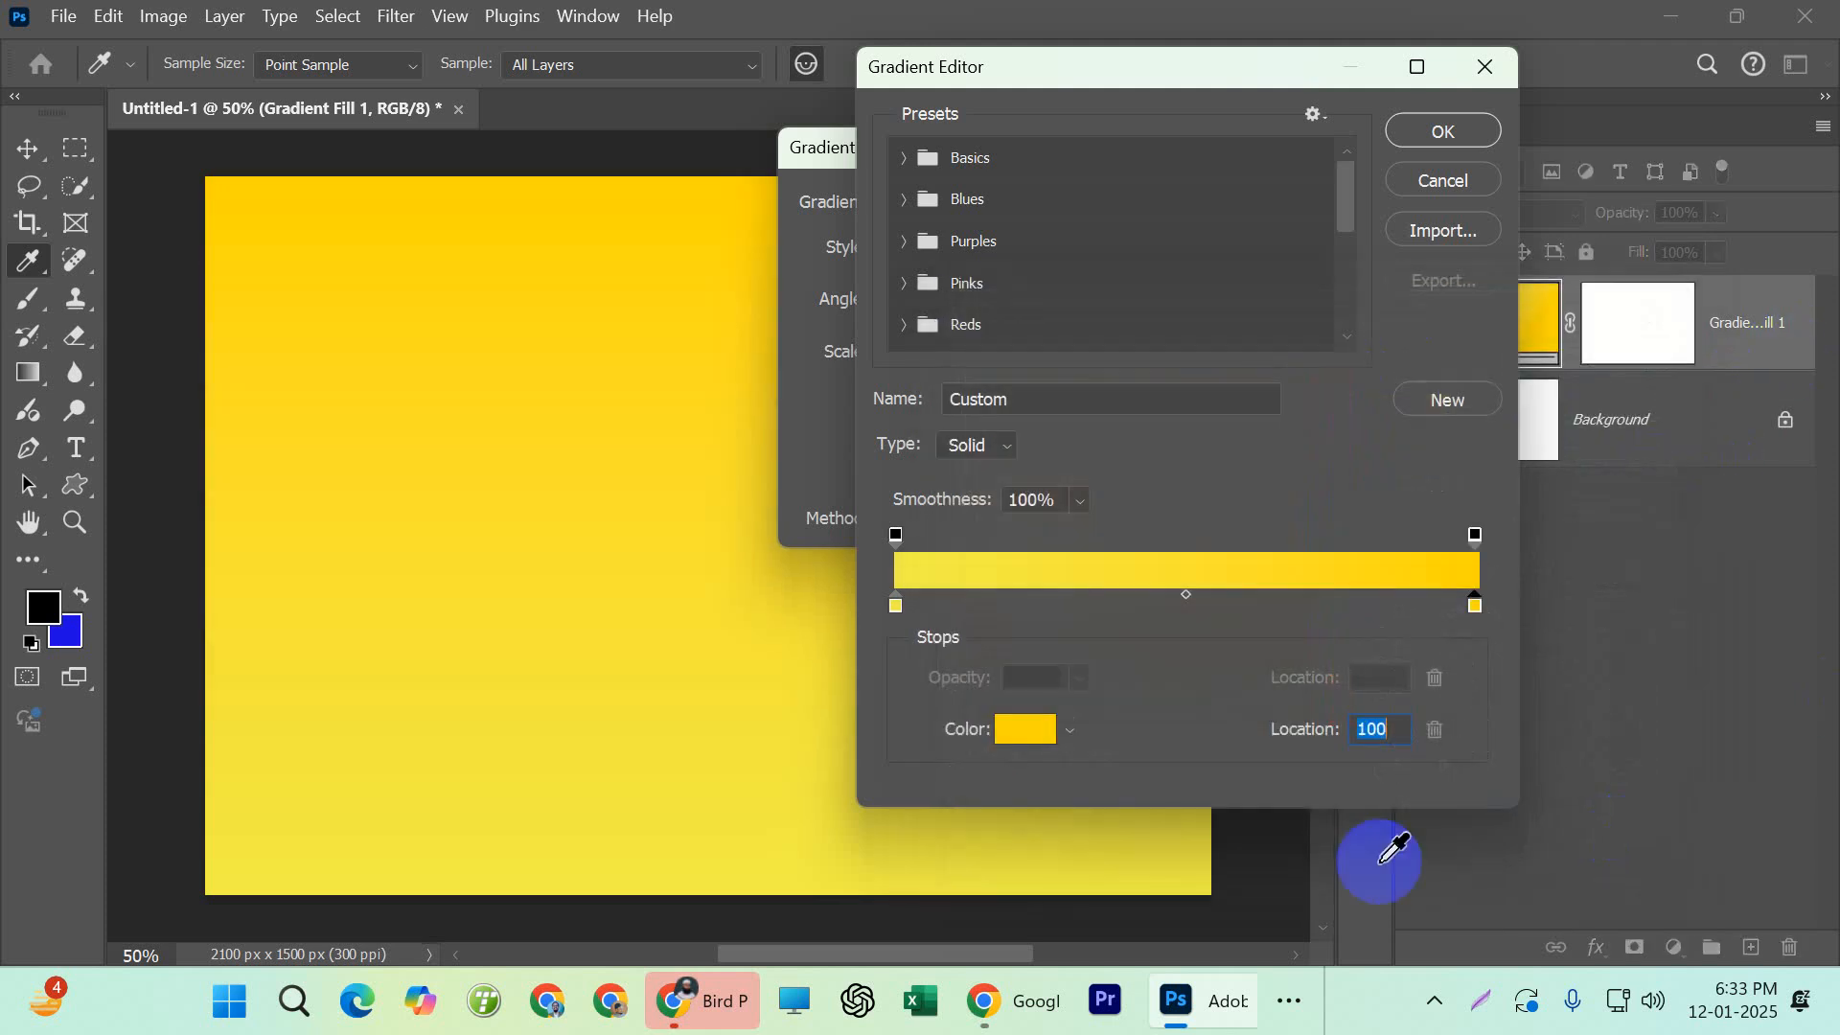
# Try recoloring the gradient's pale yellow start stop at location 0 to a strong red
pyautogui.doubleClick(897, 606)
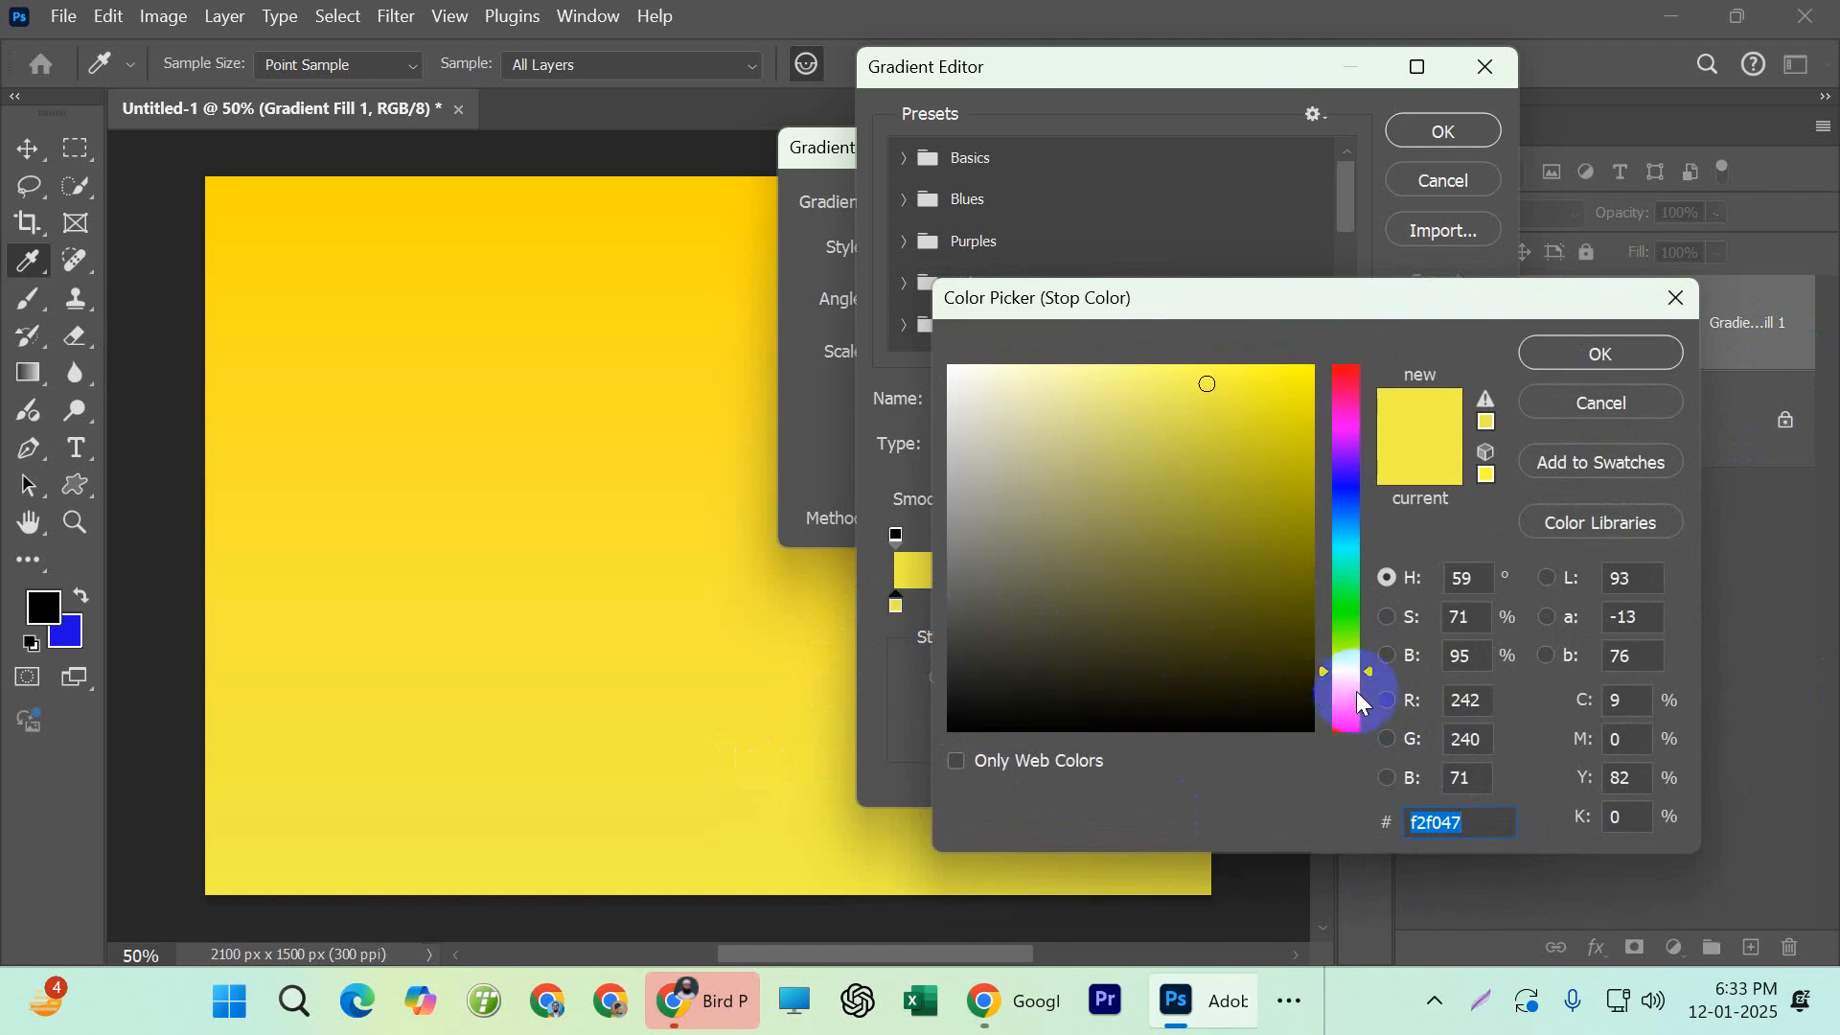
pyautogui.click(1348, 695)
pyautogui.moveTo(1267, 433)
pyautogui.mouseDown()
pyautogui.moveTo(1306, 377)
pyautogui.moveTo(1347, 373)
pyautogui.moveTo(1282, 381)
pyautogui.moveTo(1291, 432)
pyautogui.mouseUp()
pyautogui.moveTo(1273, 514); pyautogui.dragTo(1282, 540)
pyautogui.click(1270, 456)
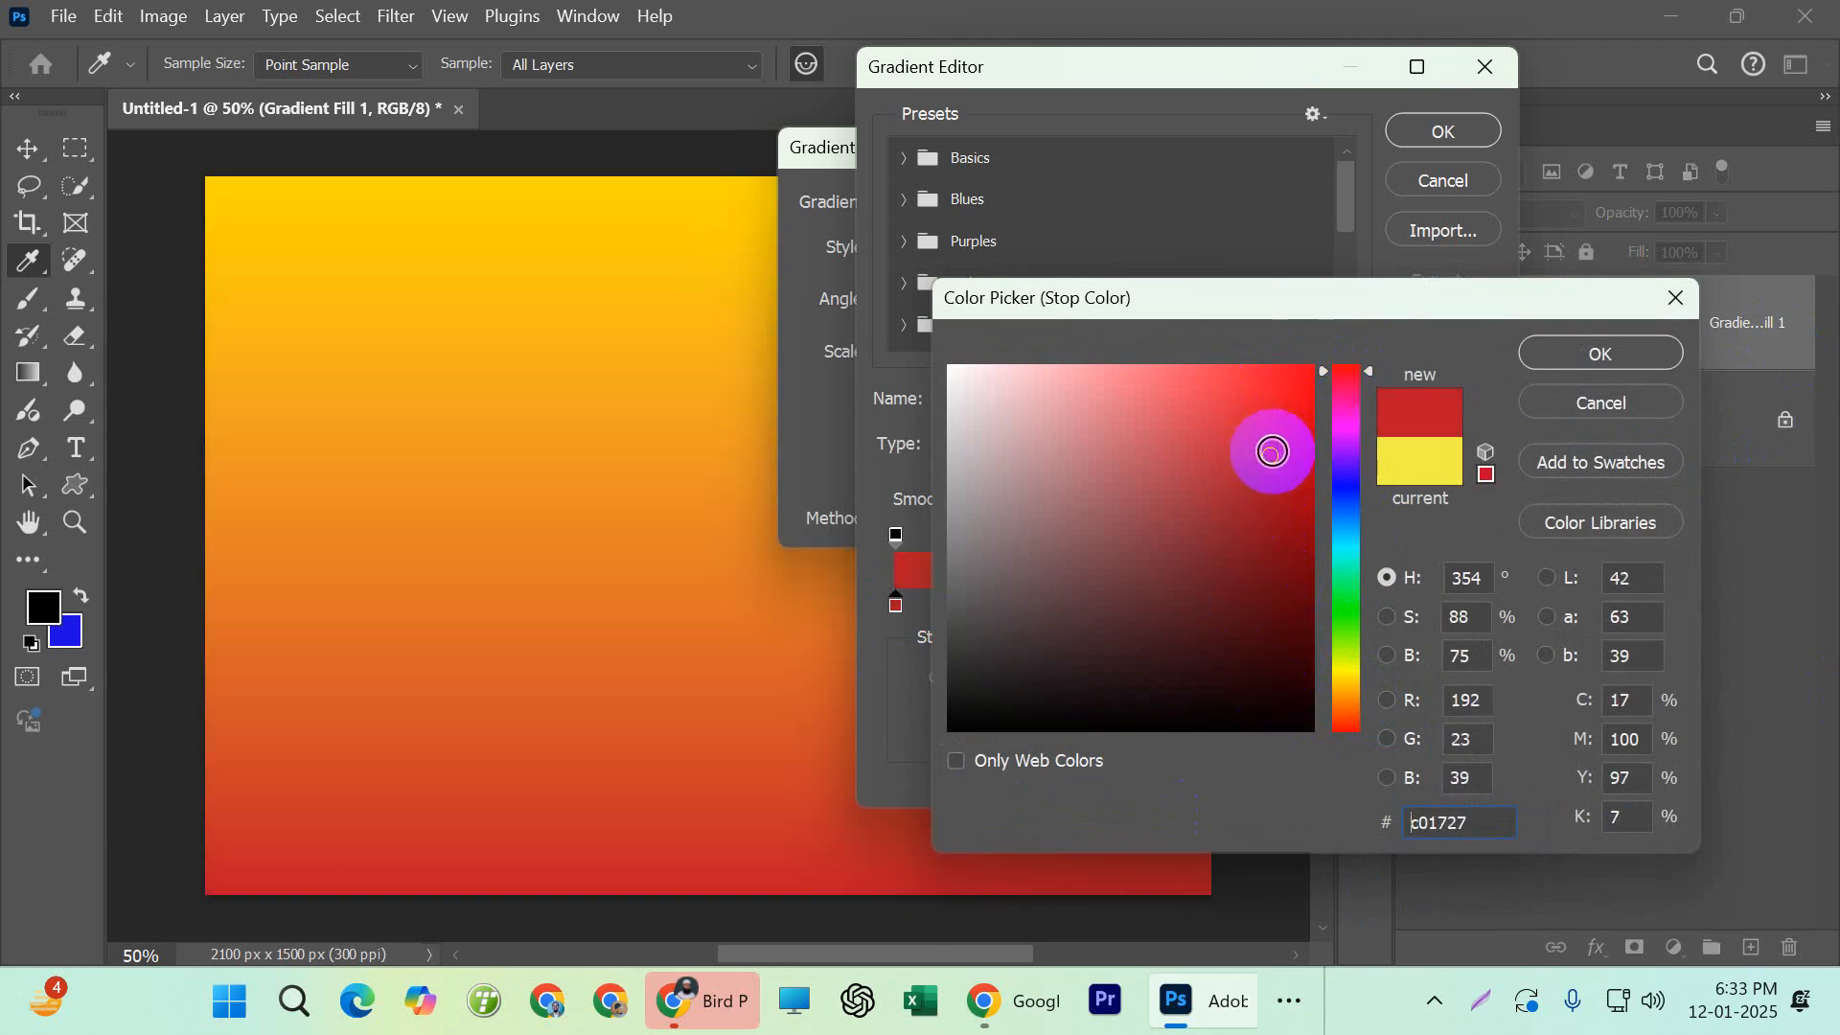
pyautogui.click(1571, 357)
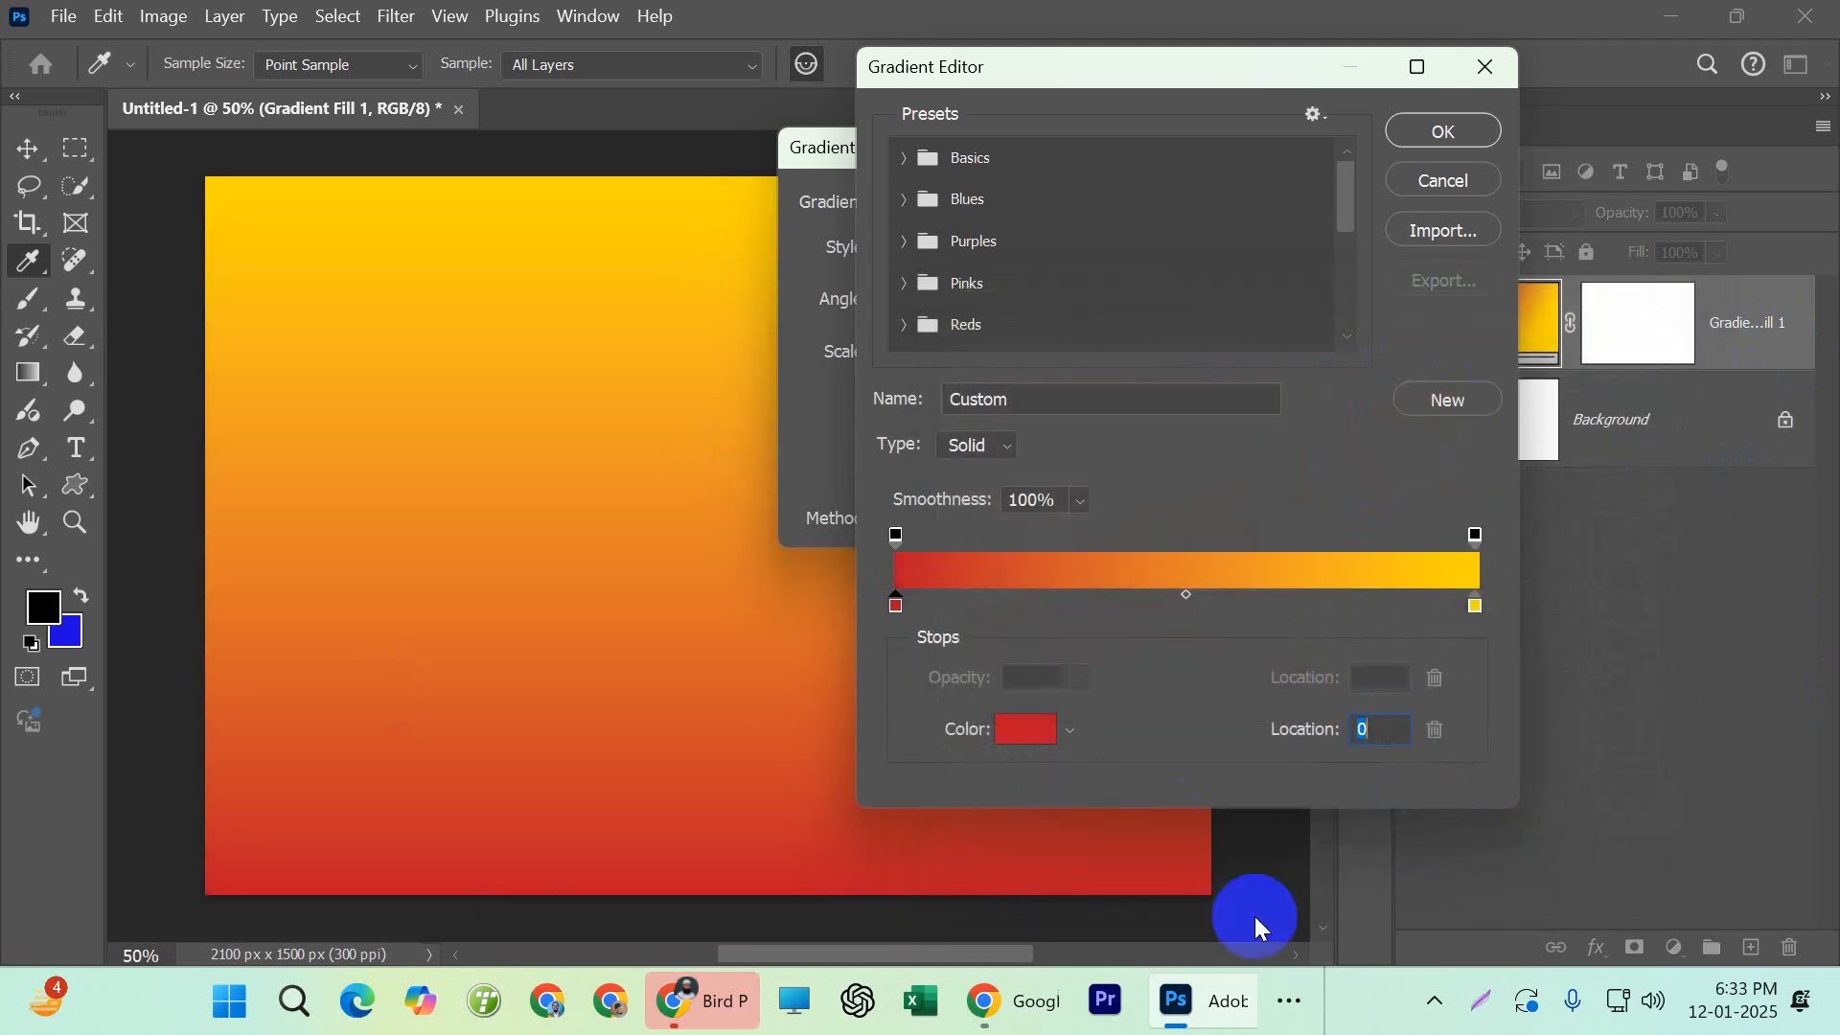
# Try adding a color stop at location 82 and coloring it dusty pink (#ba888d)
pyautogui.click(1374, 603)
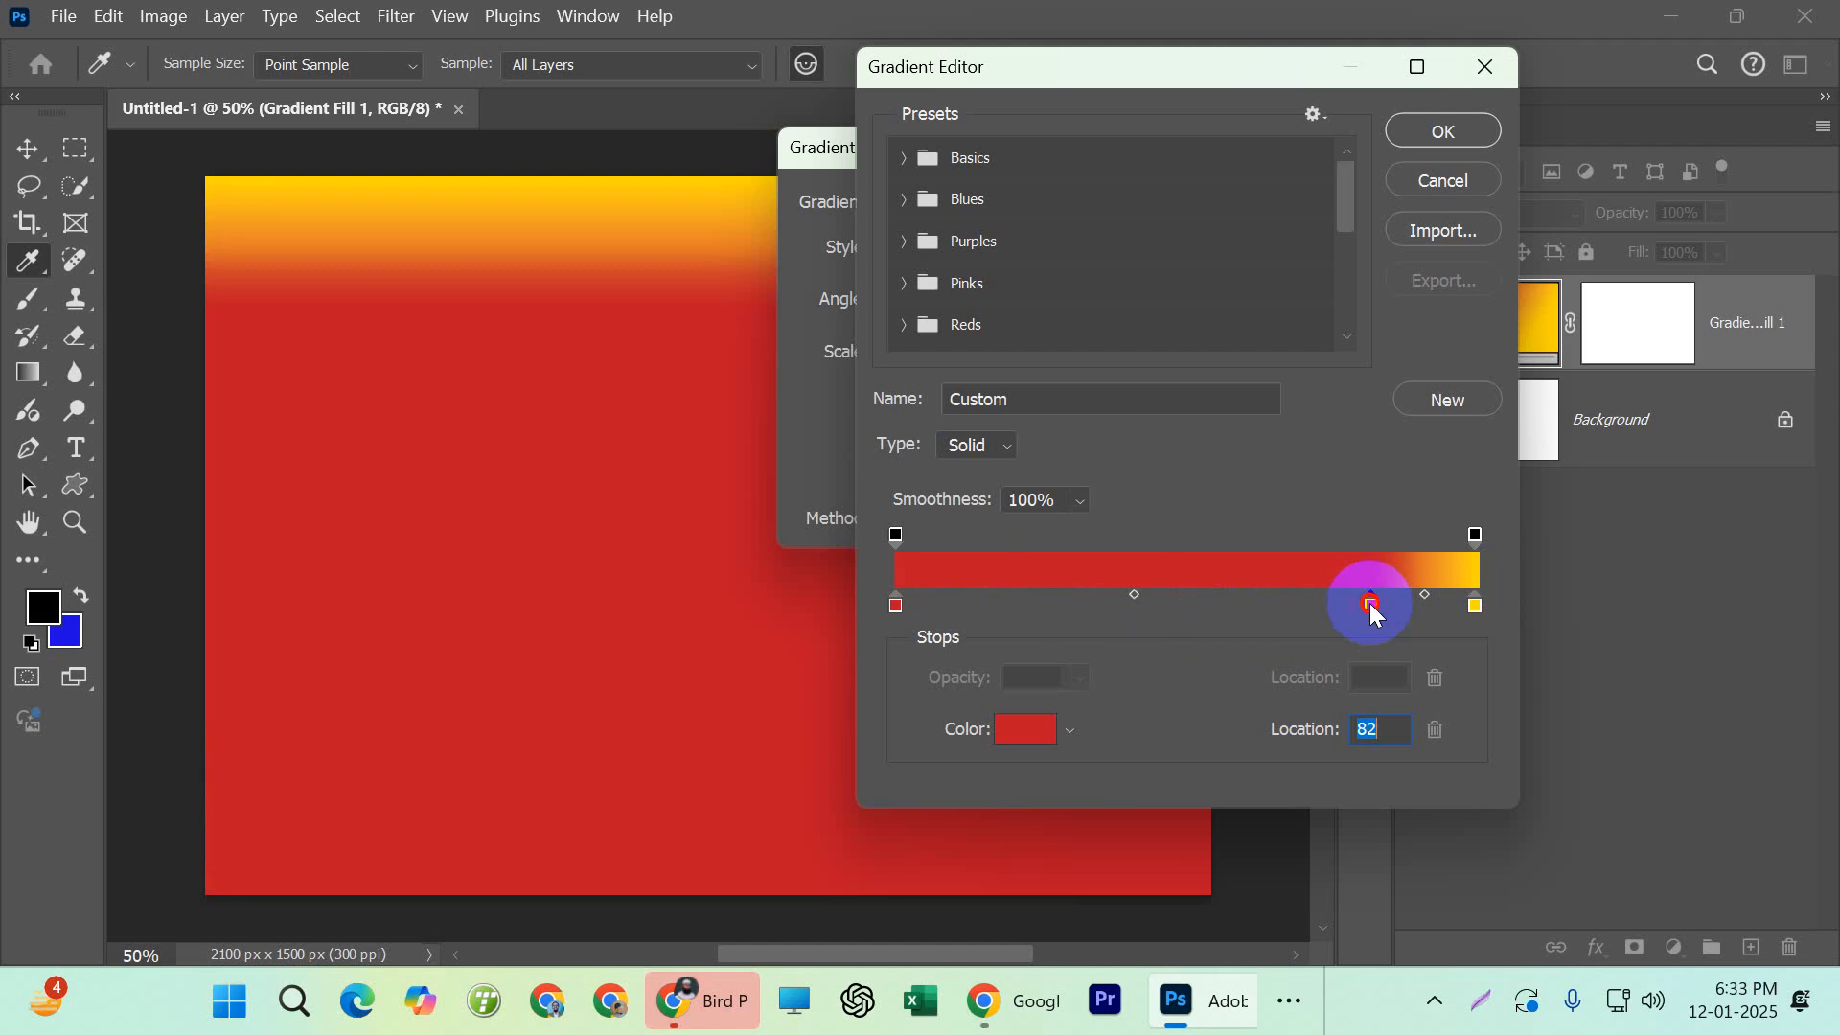
pyautogui.doubleClick(1370, 602)
pyautogui.click(1174, 534)
pyautogui.moveTo(1175, 532)
pyautogui.mouseDown()
pyautogui.moveTo(1293, 680)
pyautogui.moveTo(1145, 673)
pyautogui.moveTo(1080, 616)
pyautogui.moveTo(1046, 464)
pyautogui.mouseUp()
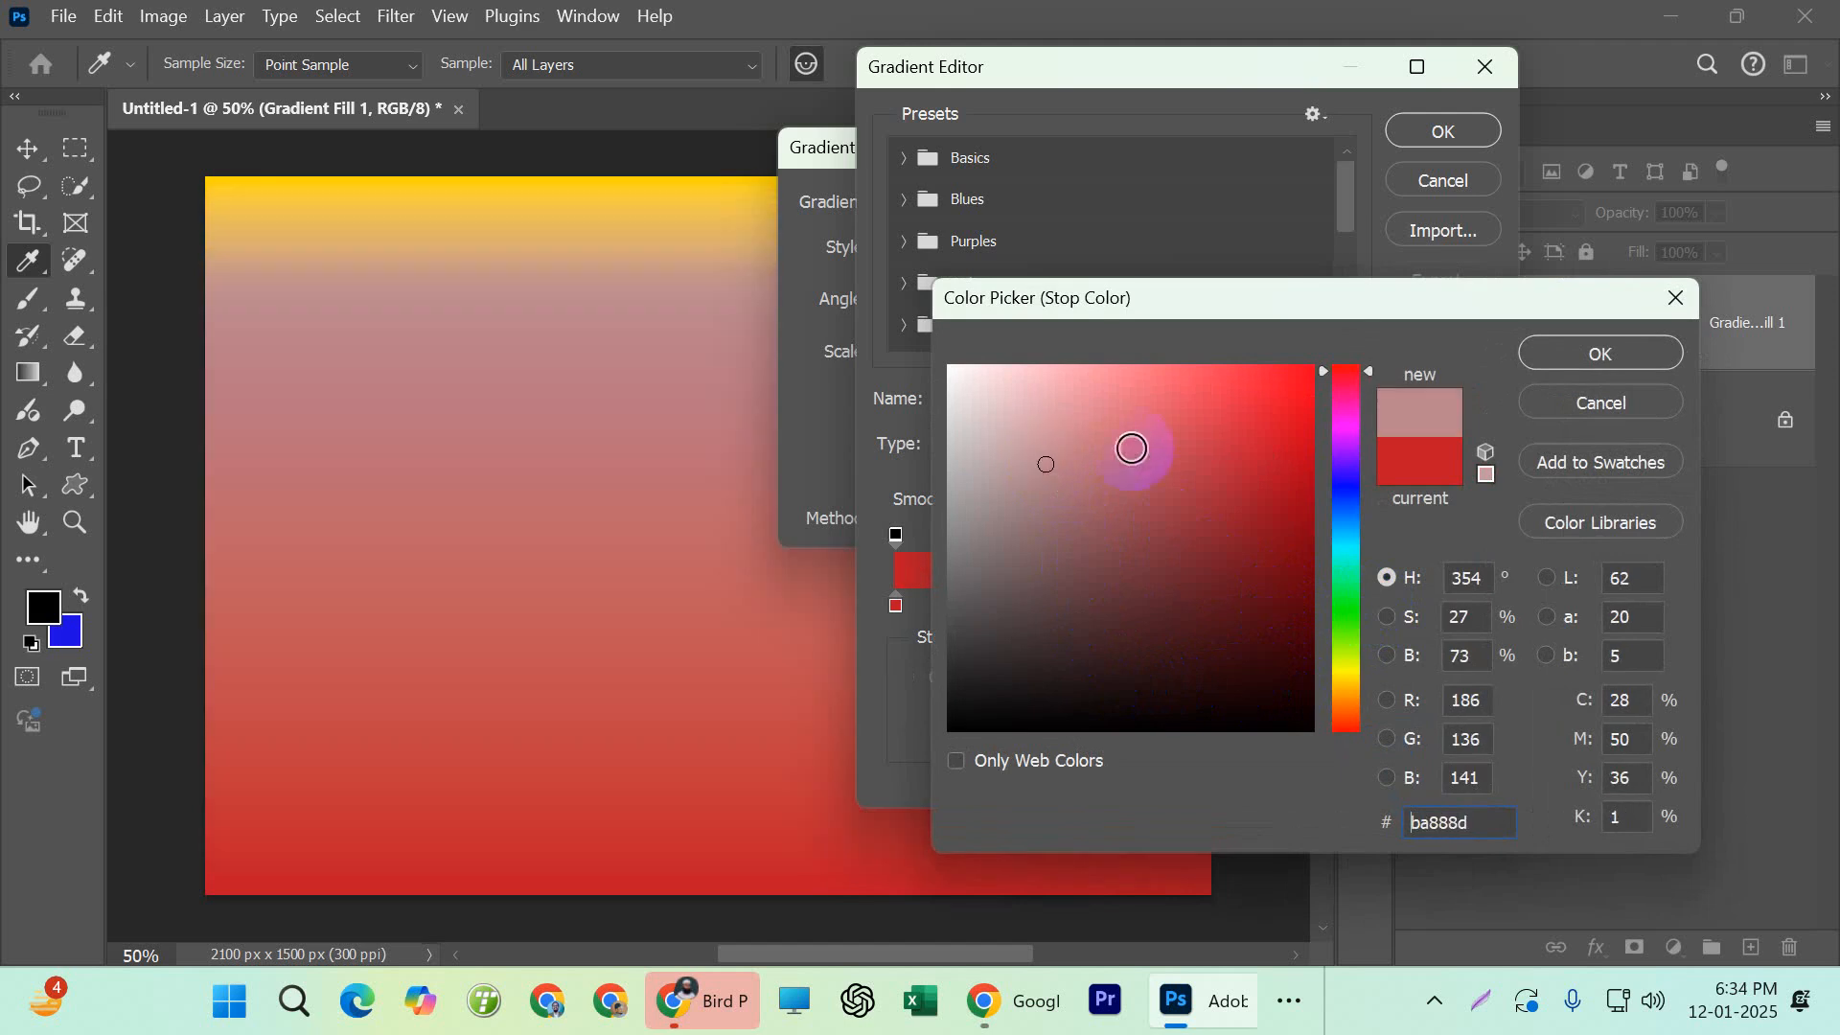
pyautogui.click(1533, 357)
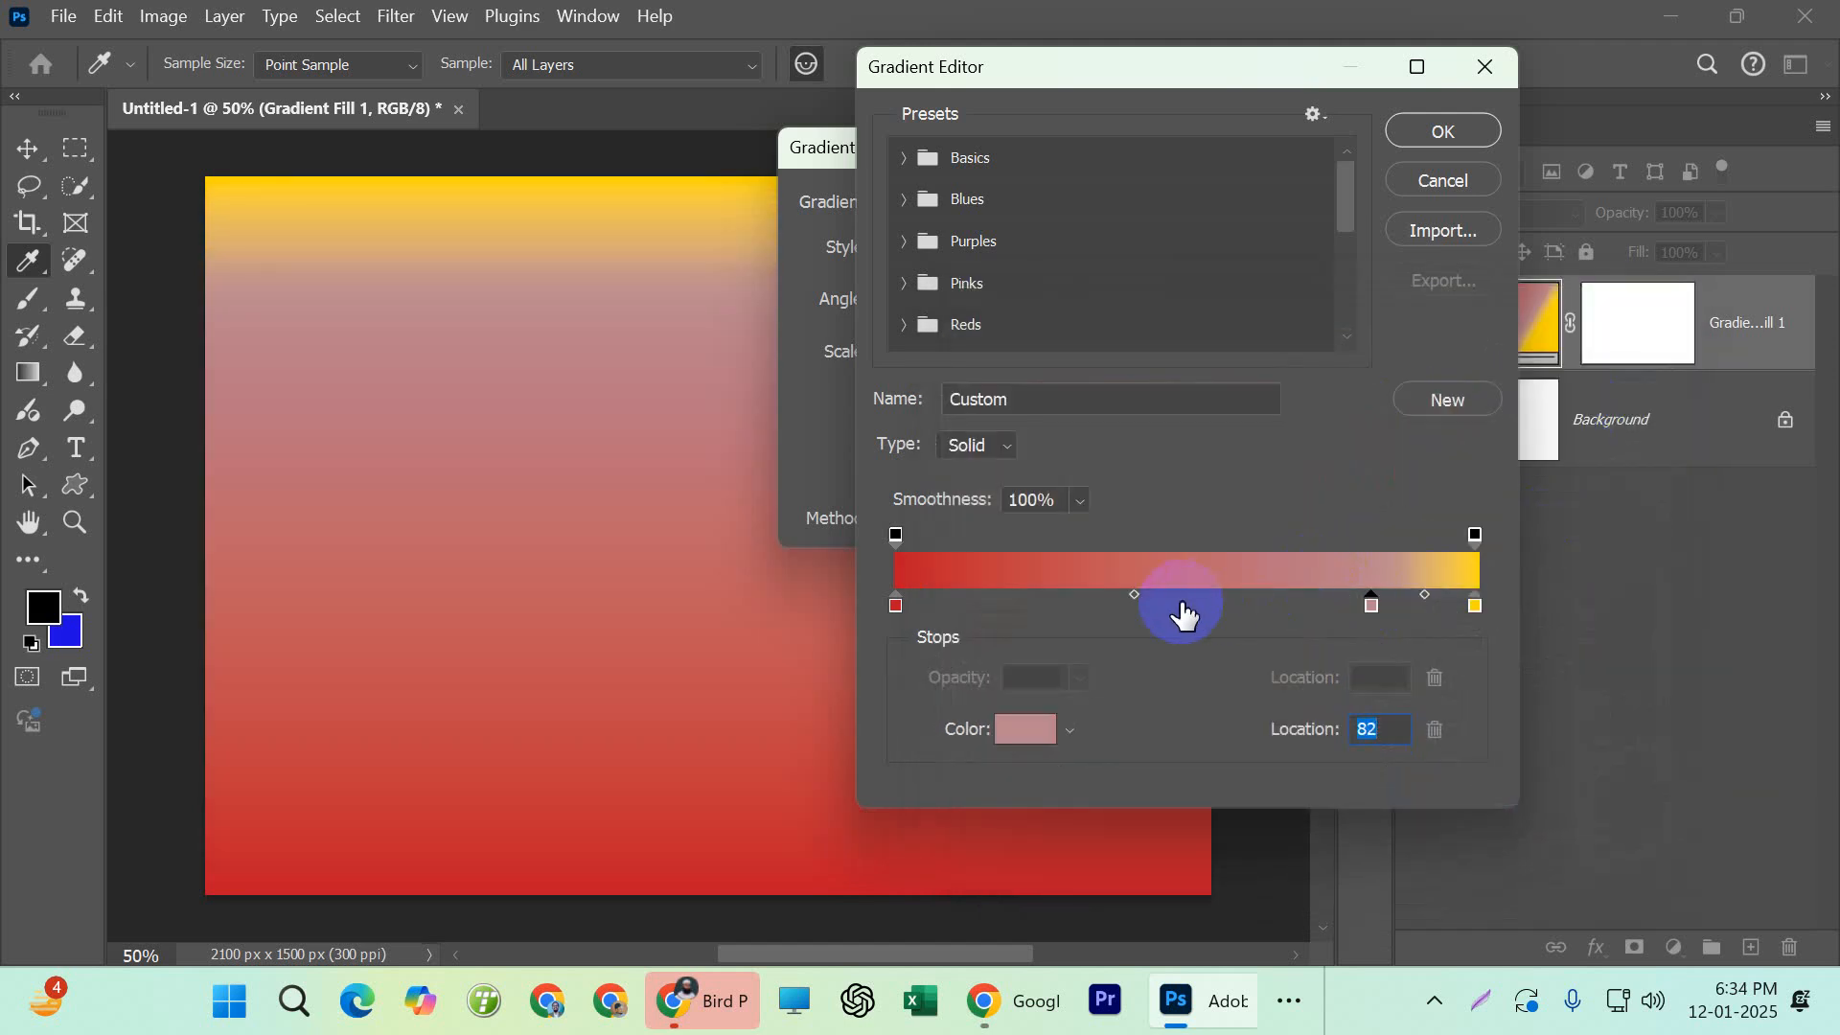
# Try adding a color stop at location 50 and coloring it a very pale pink
pyautogui.doubleClick(1186, 604)
pyautogui.click(1151, 670)
pyautogui.moveTo(1150, 670)
pyautogui.mouseDown()
pyautogui.moveTo(1051, 428)
pyautogui.moveTo(969, 394)
pyautogui.moveTo(974, 375)
pyautogui.mouseUp()
pyautogui.click(1533, 357)
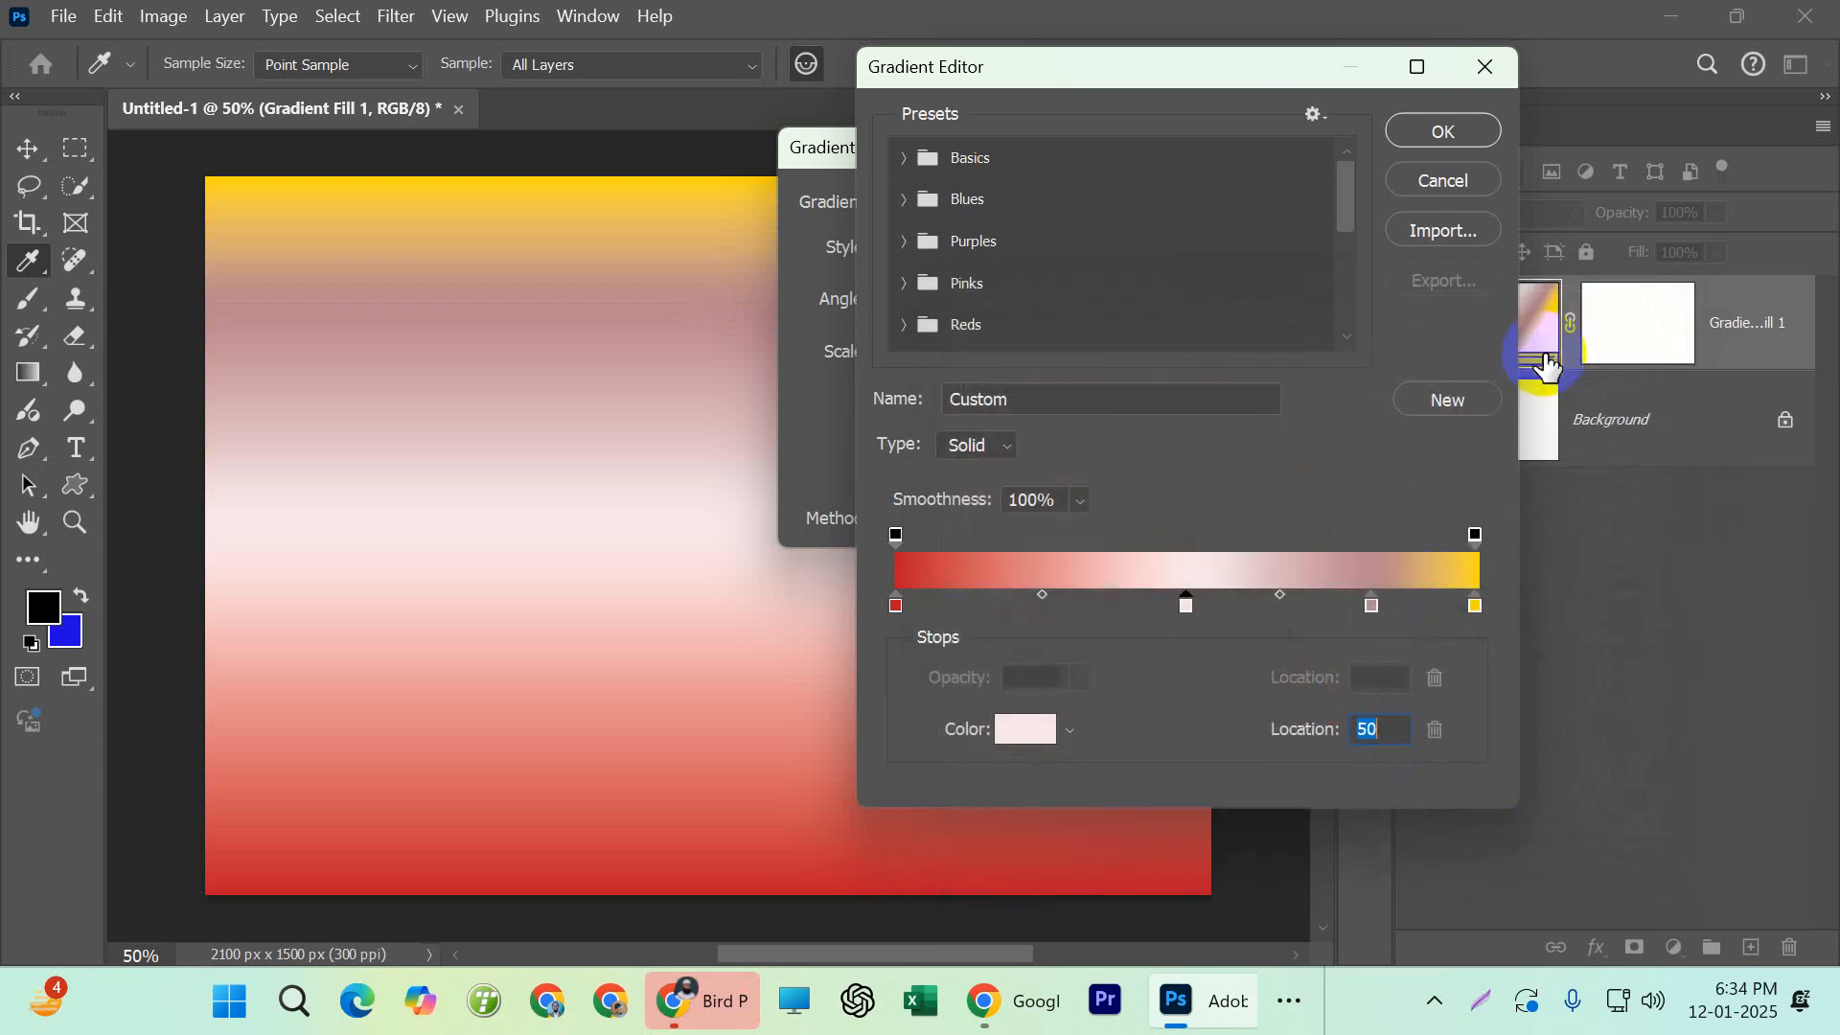
# Try adding a pale pink stop at location 34 and moving the midpoint between it and the red stop to 55
pyautogui.click(1093, 603)
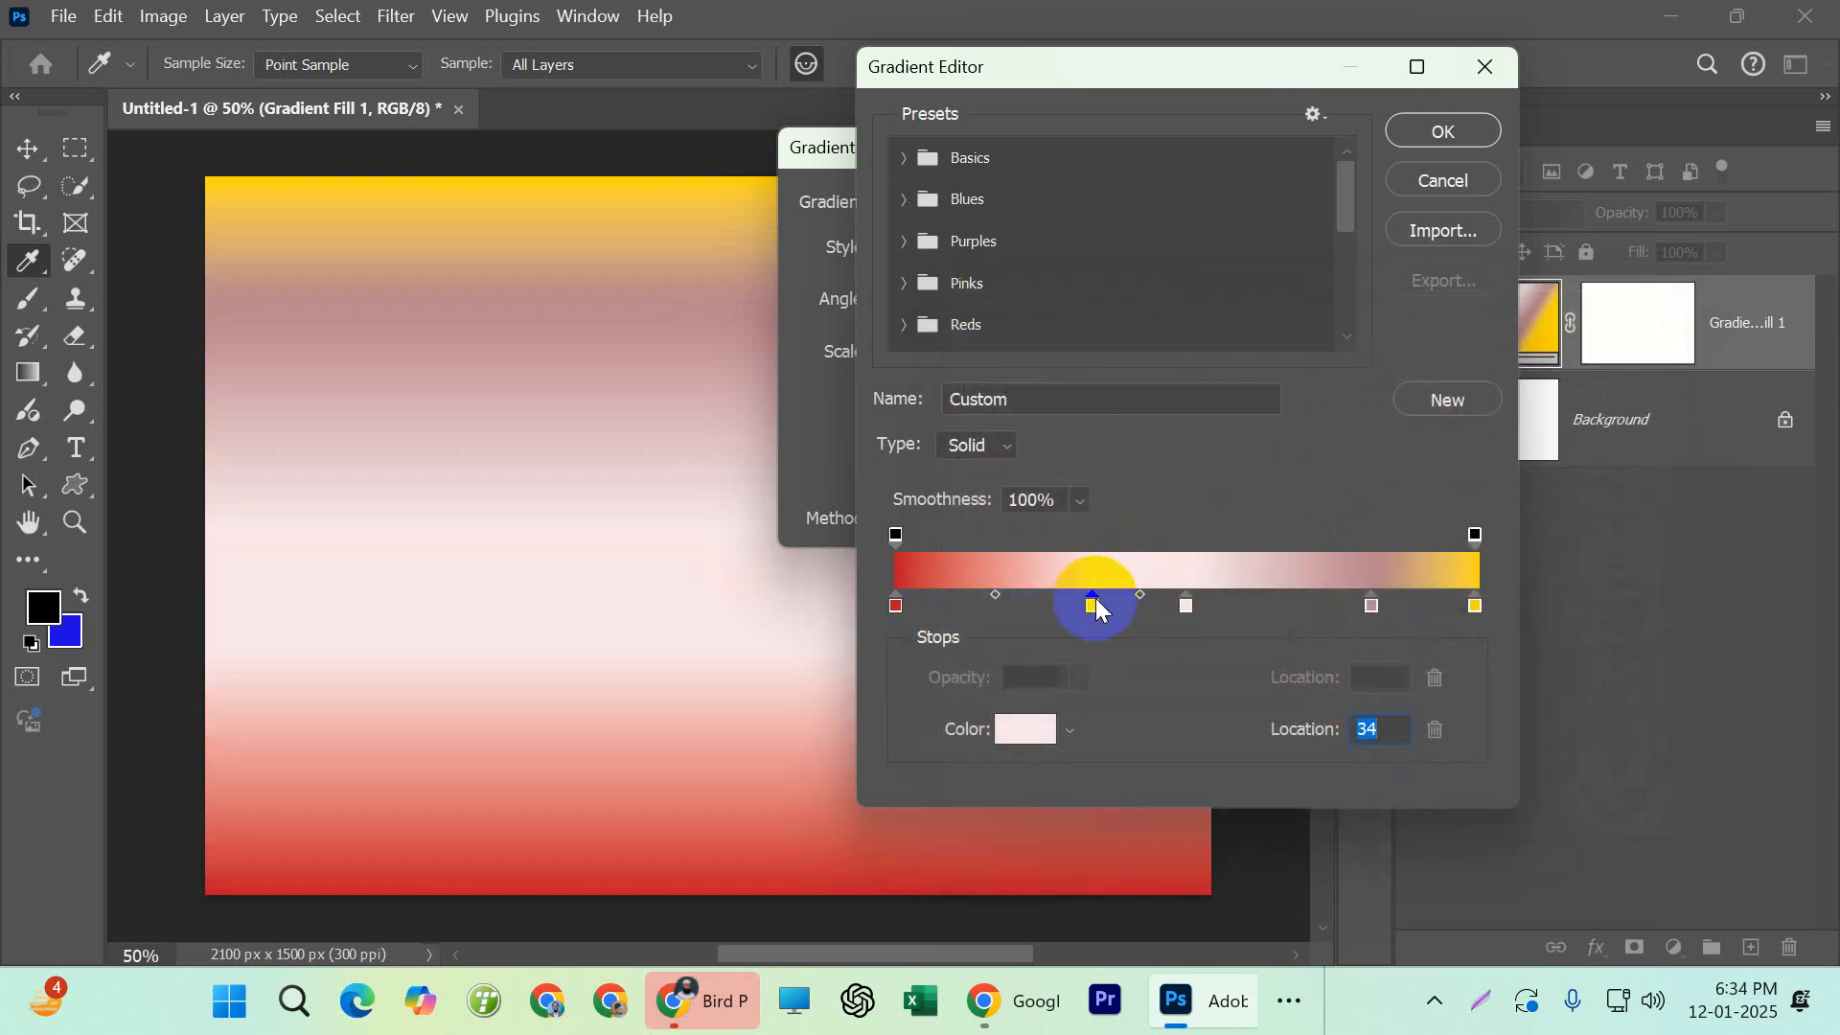
pyautogui.click(897, 606)
pyautogui.click(1094, 605)
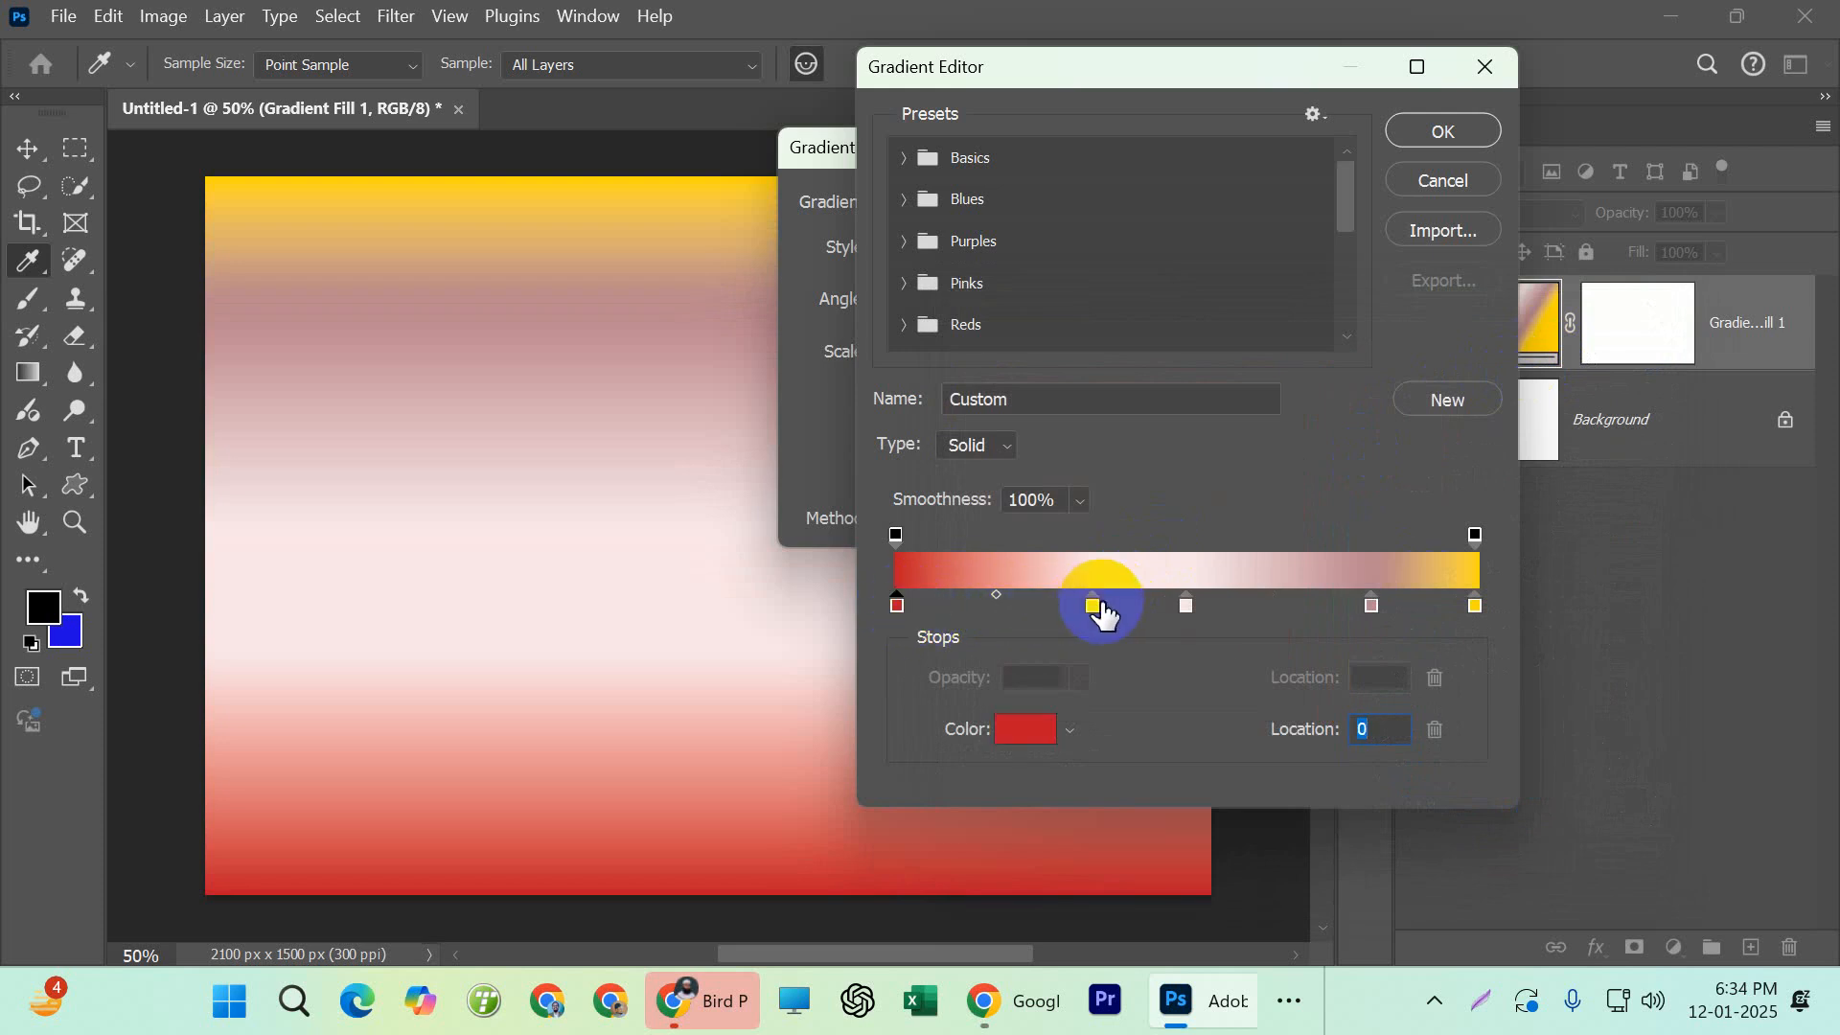
pyautogui.click(899, 608)
pyautogui.click(994, 594)
pyautogui.moveTo(991, 594); pyautogui.dragTo(1007, 596)
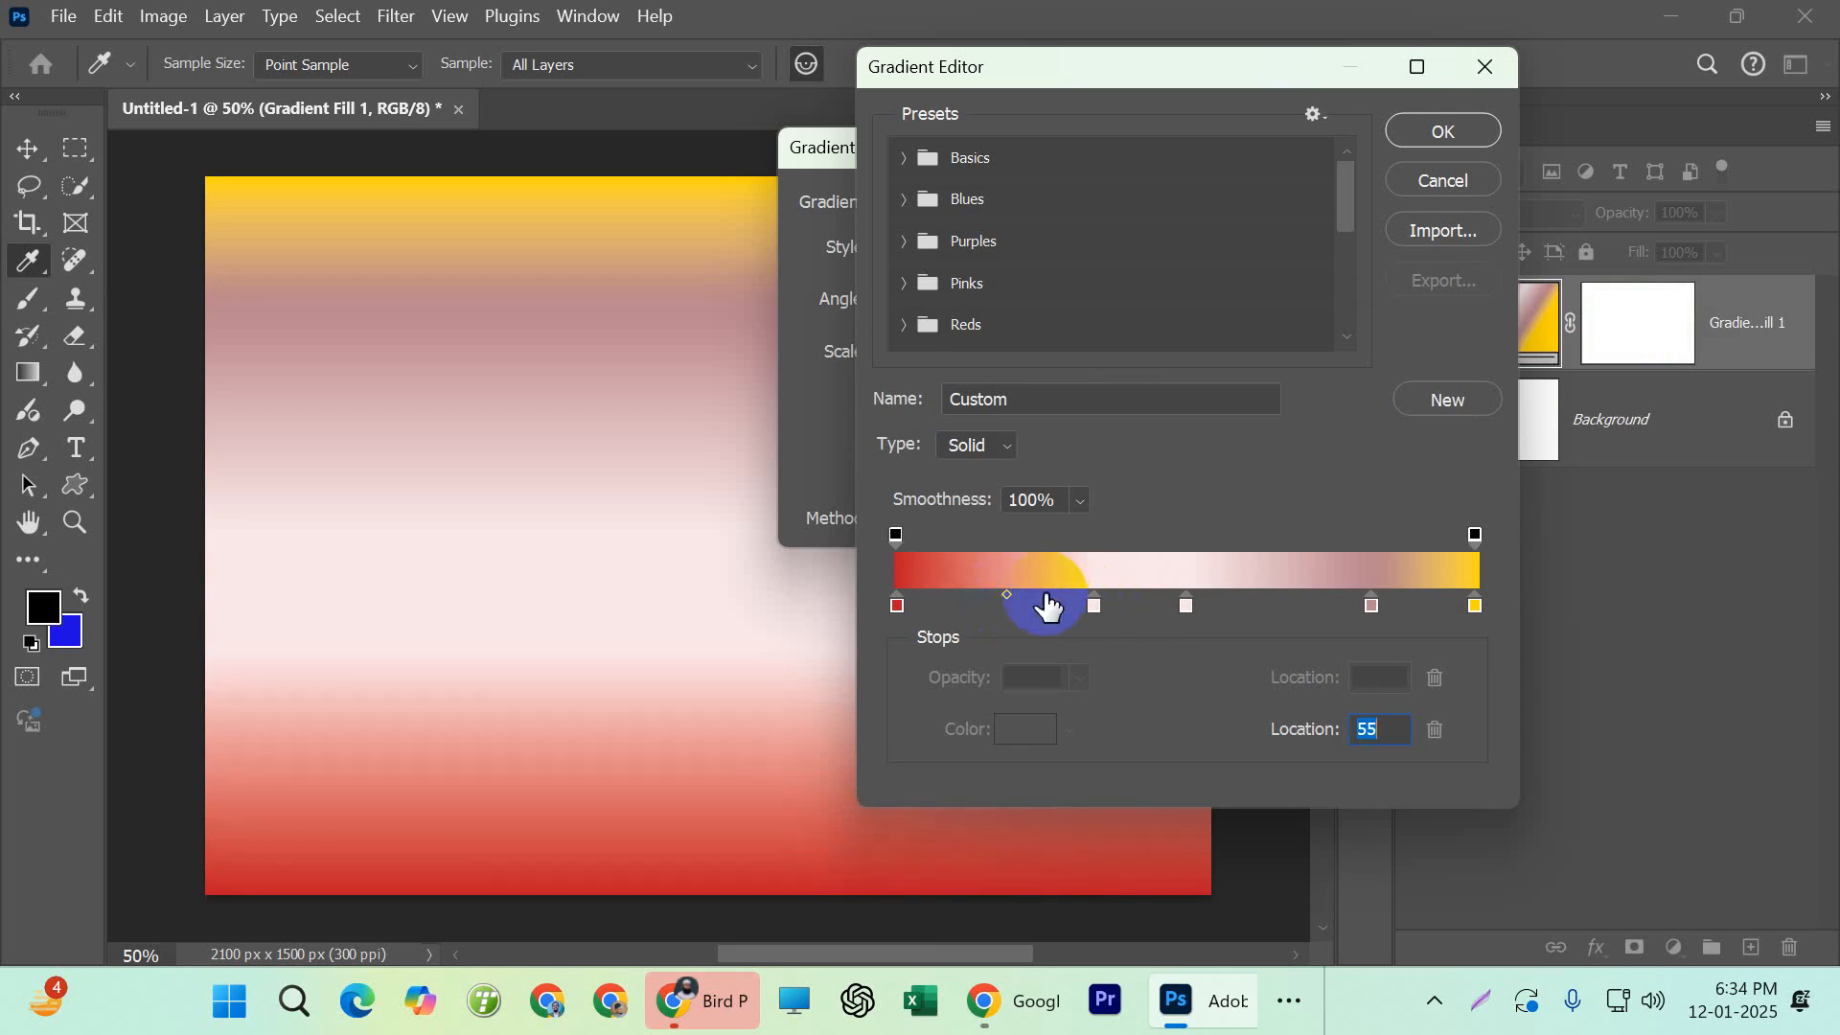
# Try the midpoint between the red and pale pink stops at 27, 87, 65 and 60, and discard the gradient changes
pyautogui.click(1086, 608)
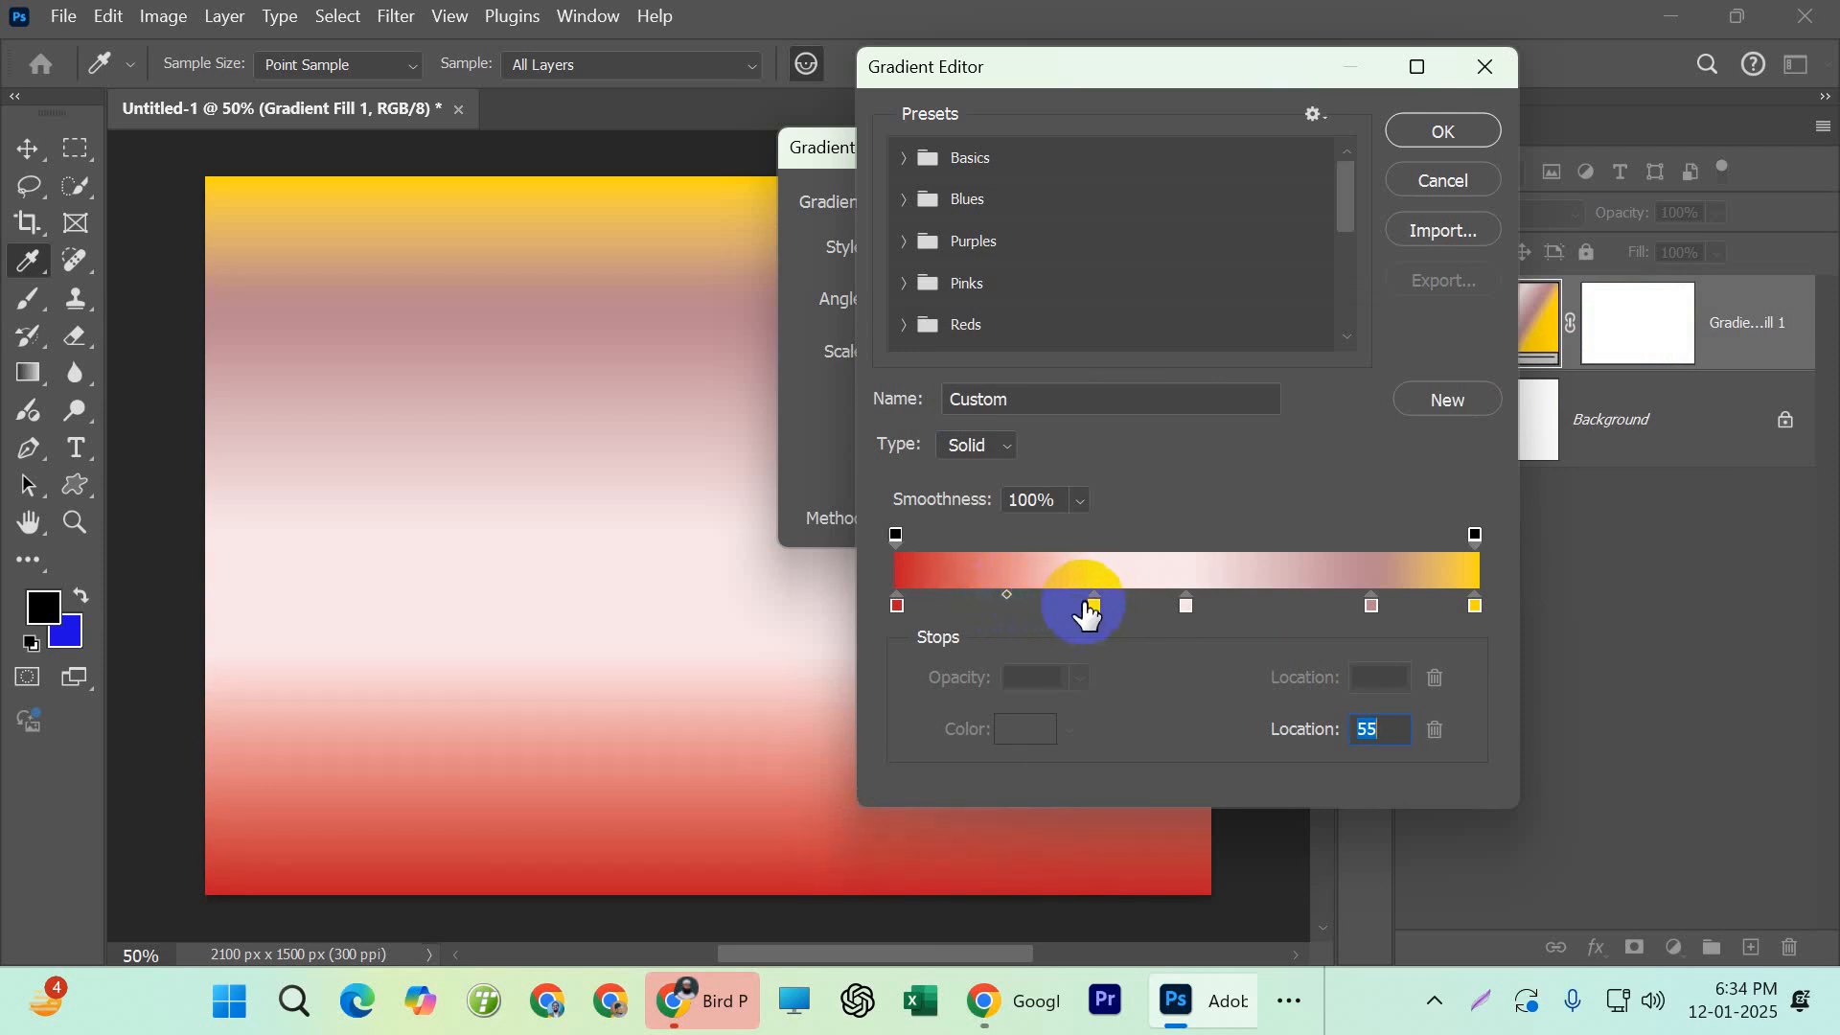
pyautogui.click(1011, 593)
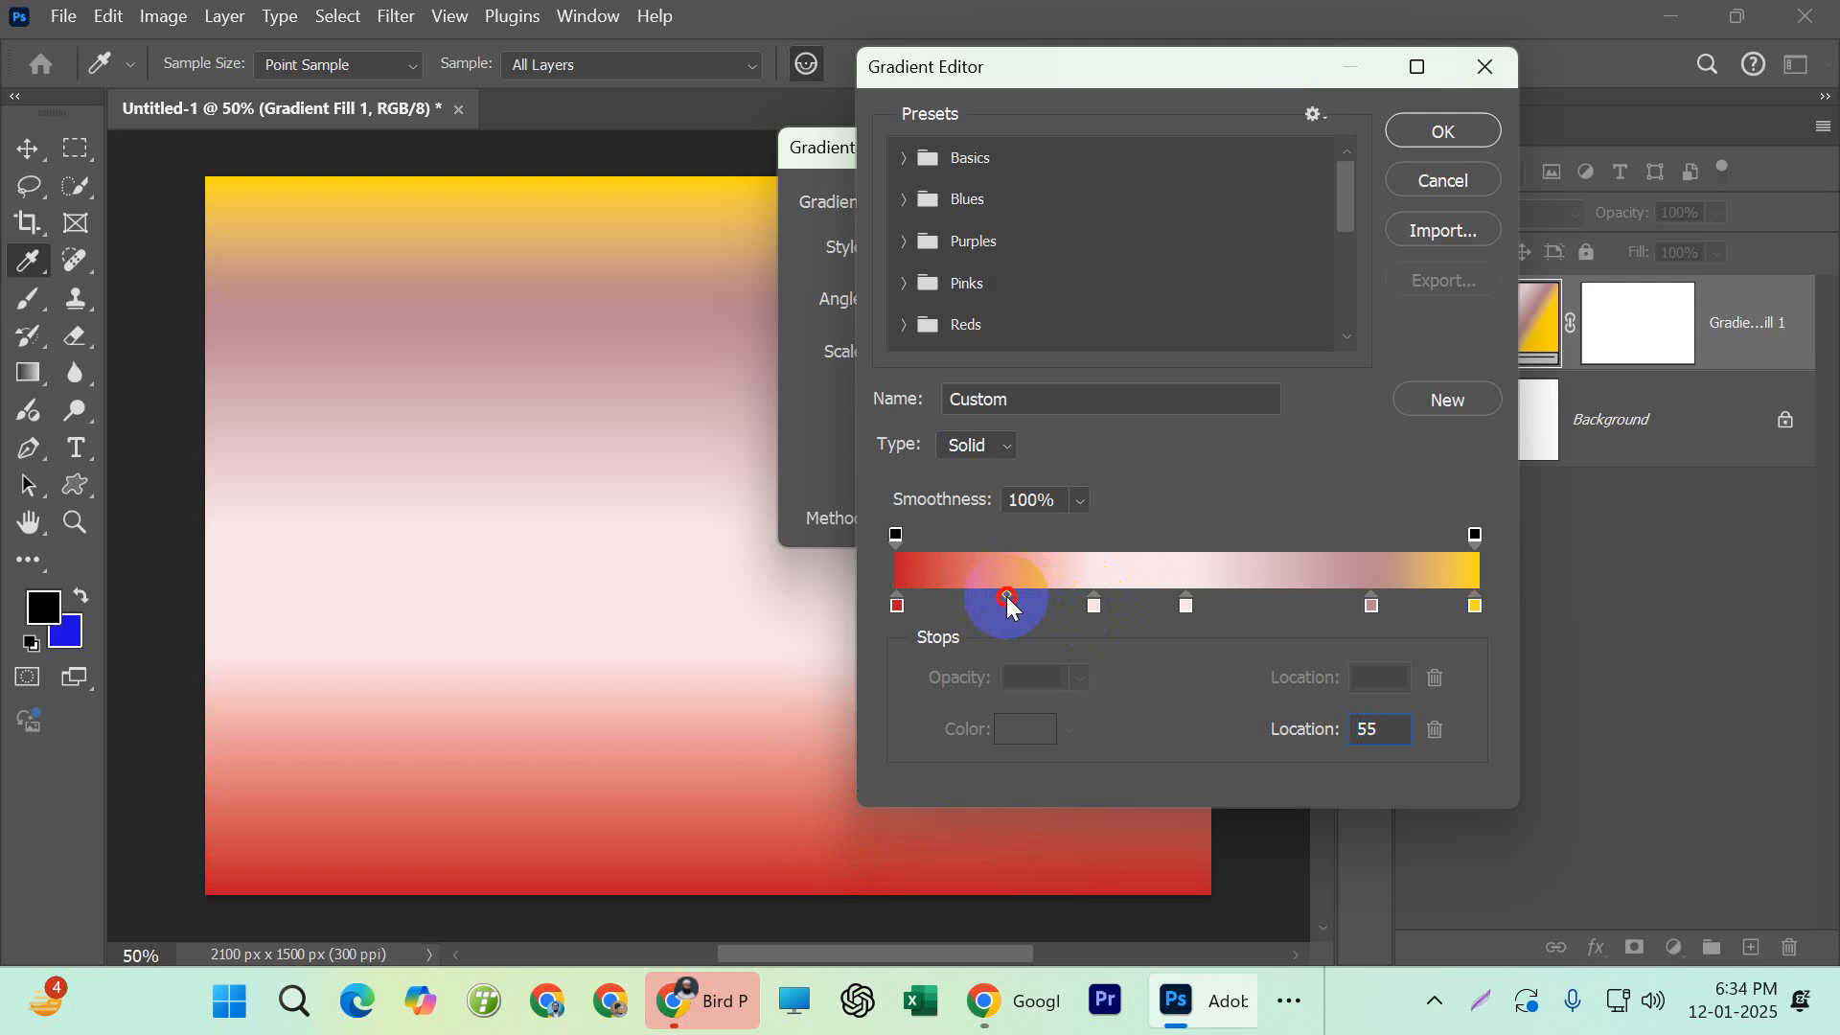
pyautogui.moveTo(959, 591); pyautogui.dragTo(953, 591)
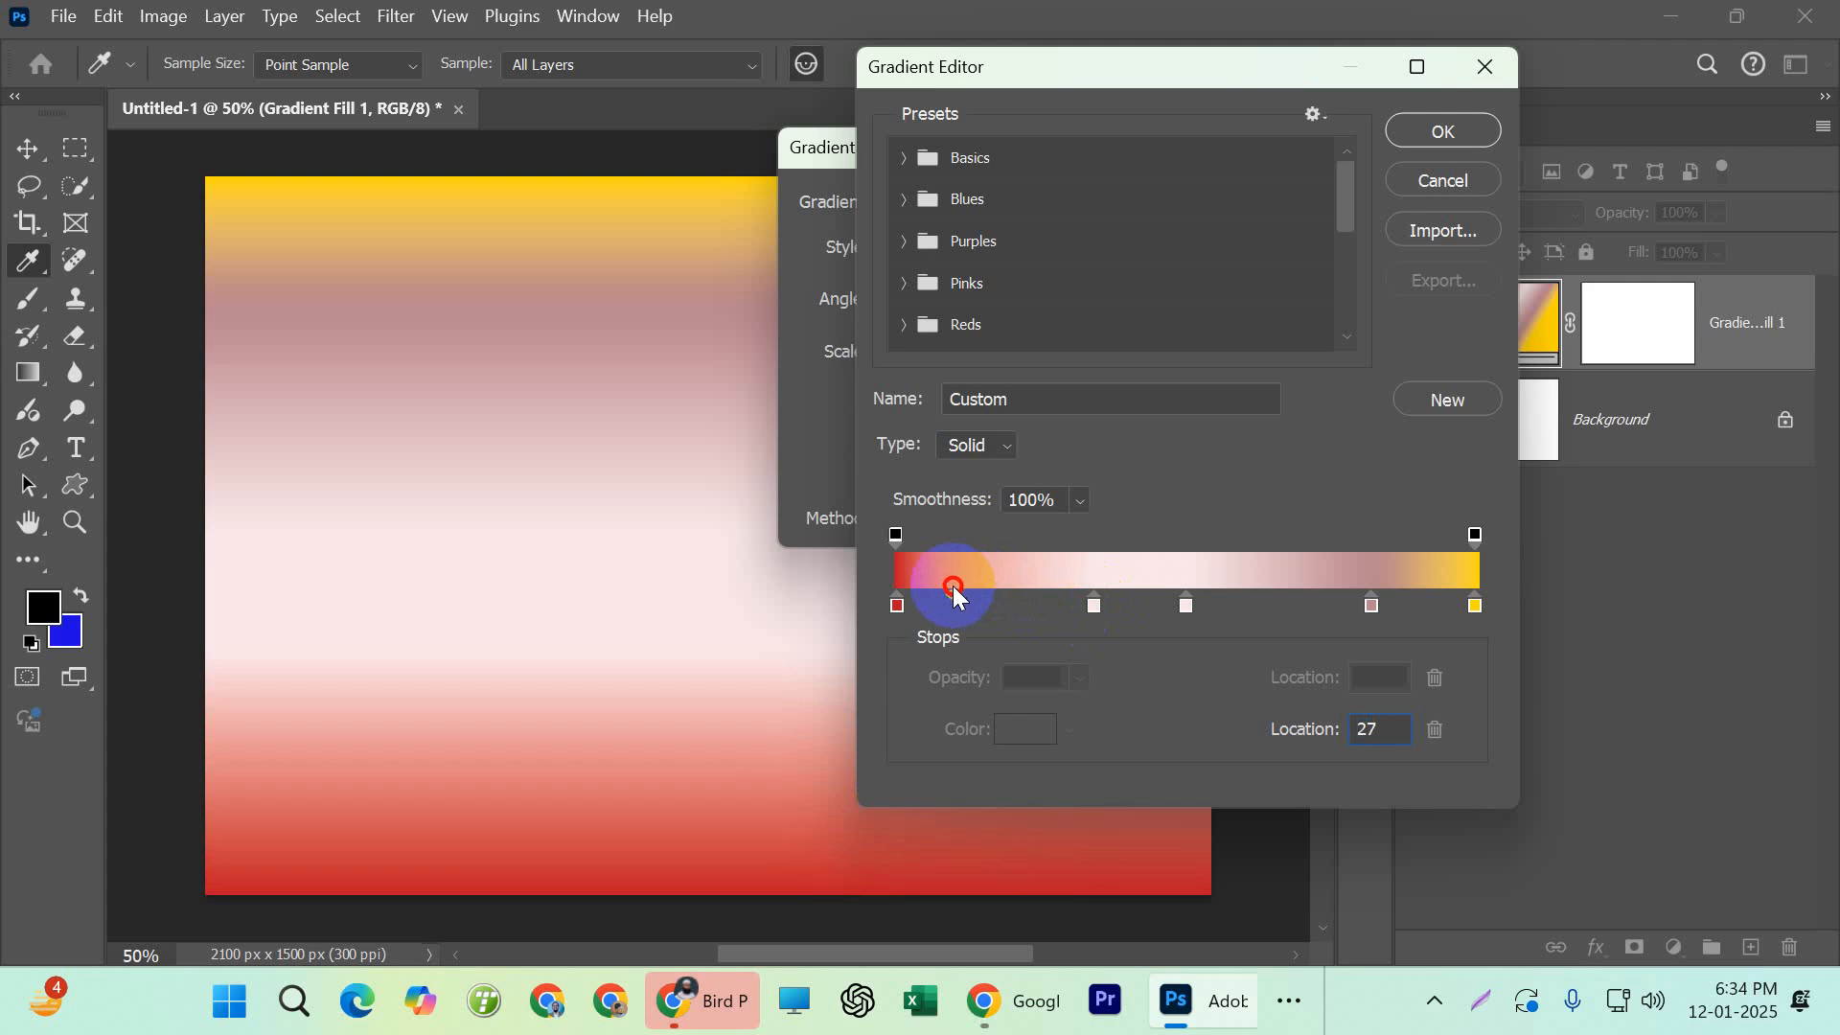
pyautogui.moveTo(953, 591); pyautogui.dragTo(1070, 601)
pyautogui.click(546, 624)
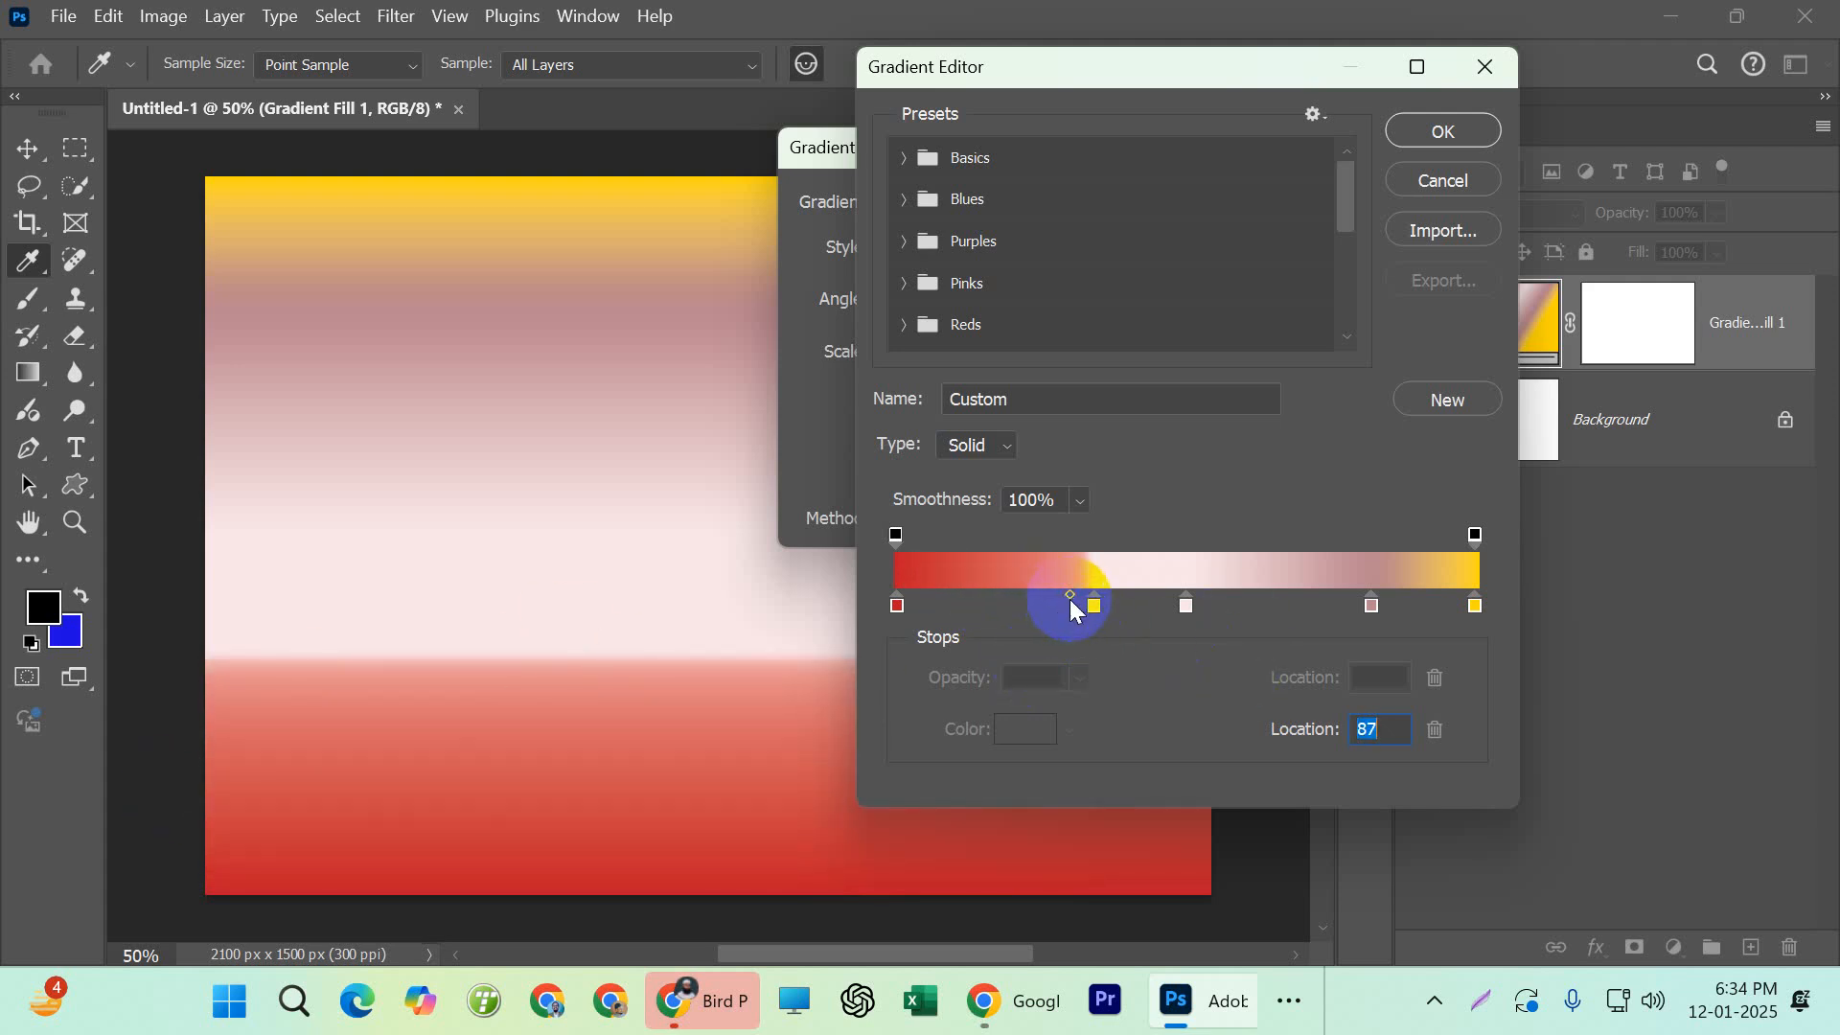
pyautogui.moveTo(1071, 600); pyautogui.dragTo(1030, 599)
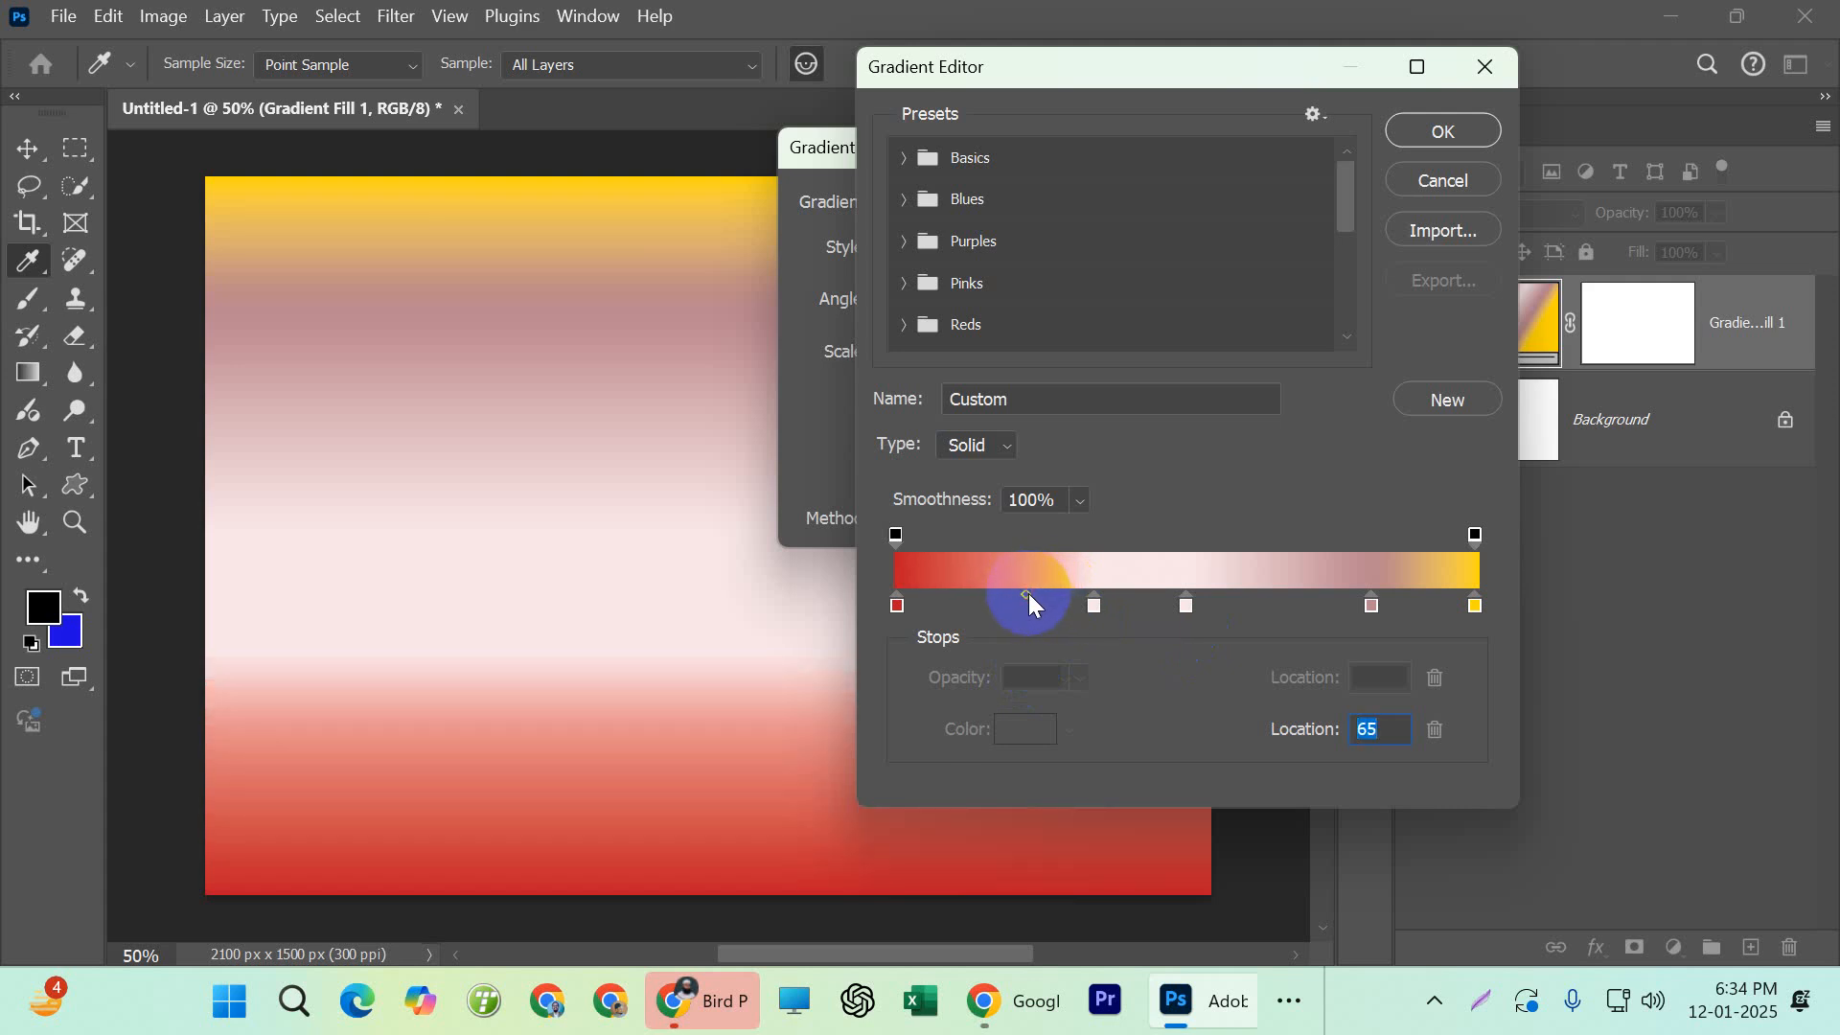
pyautogui.click(1027, 597)
pyautogui.moveTo(1027, 597); pyautogui.dragTo(1017, 597)
pyautogui.click(1444, 131)
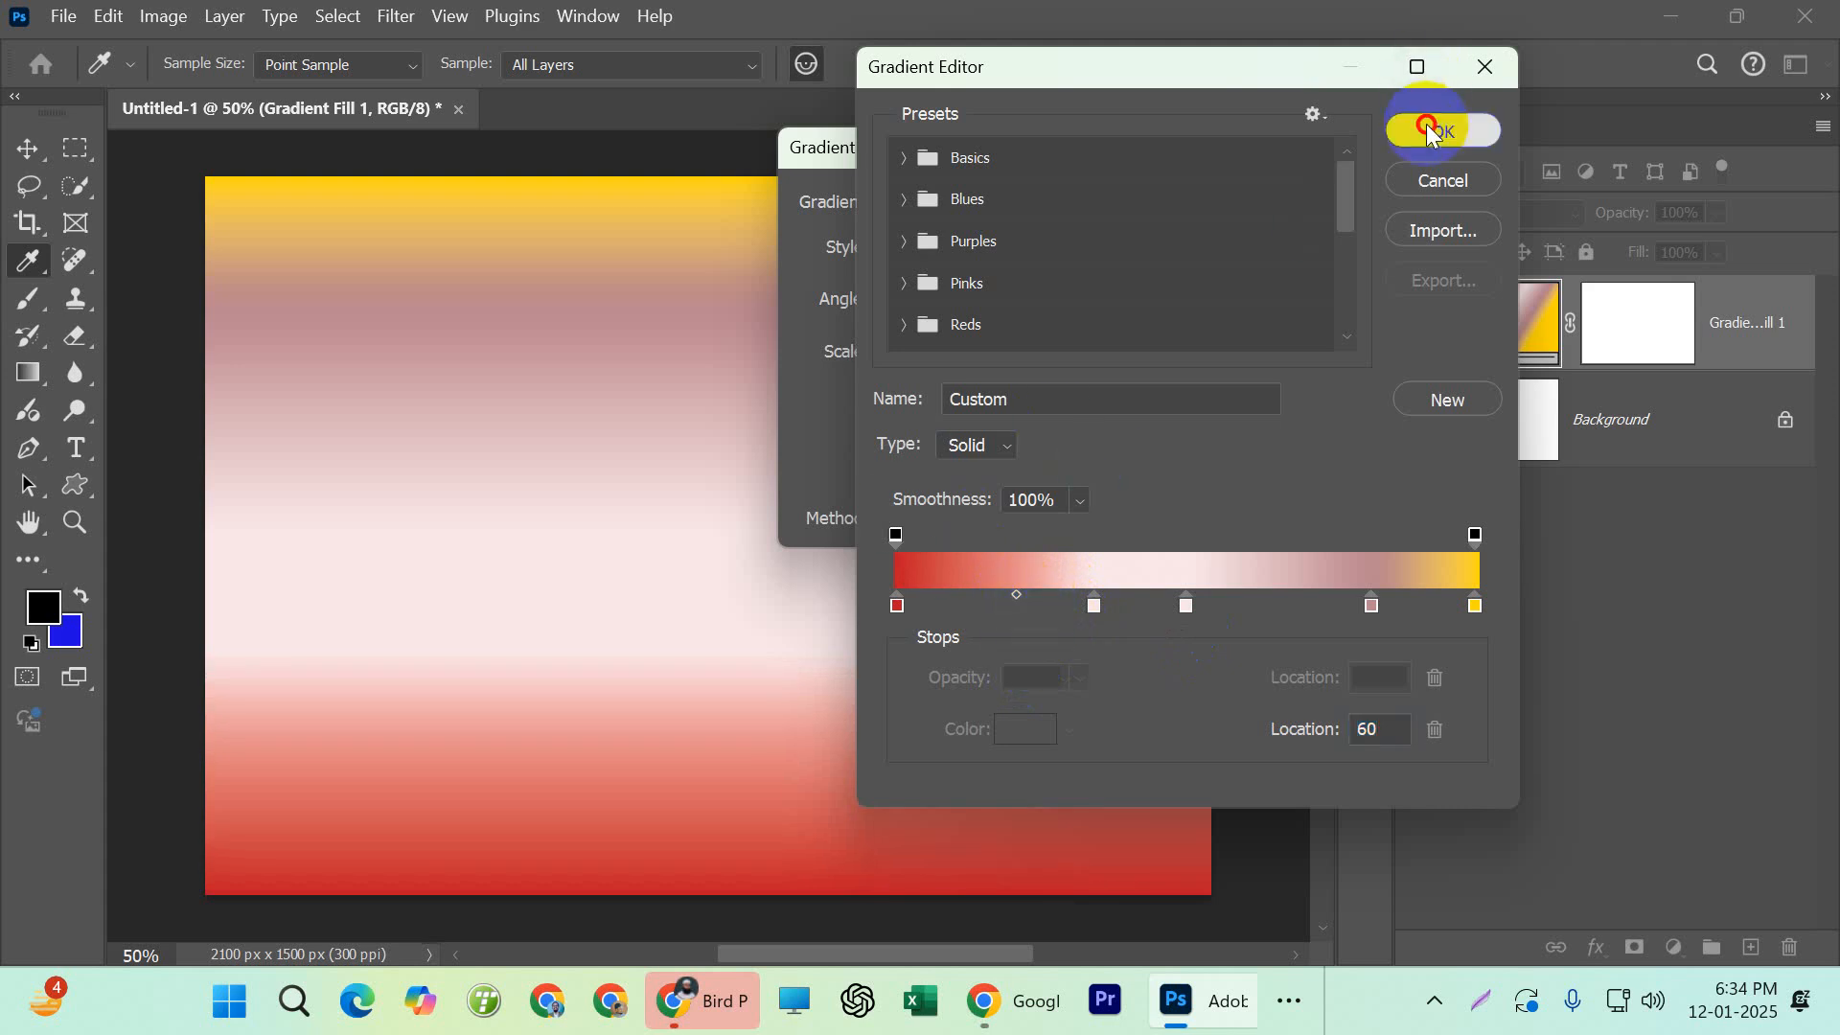
pyautogui.click(1244, 251)
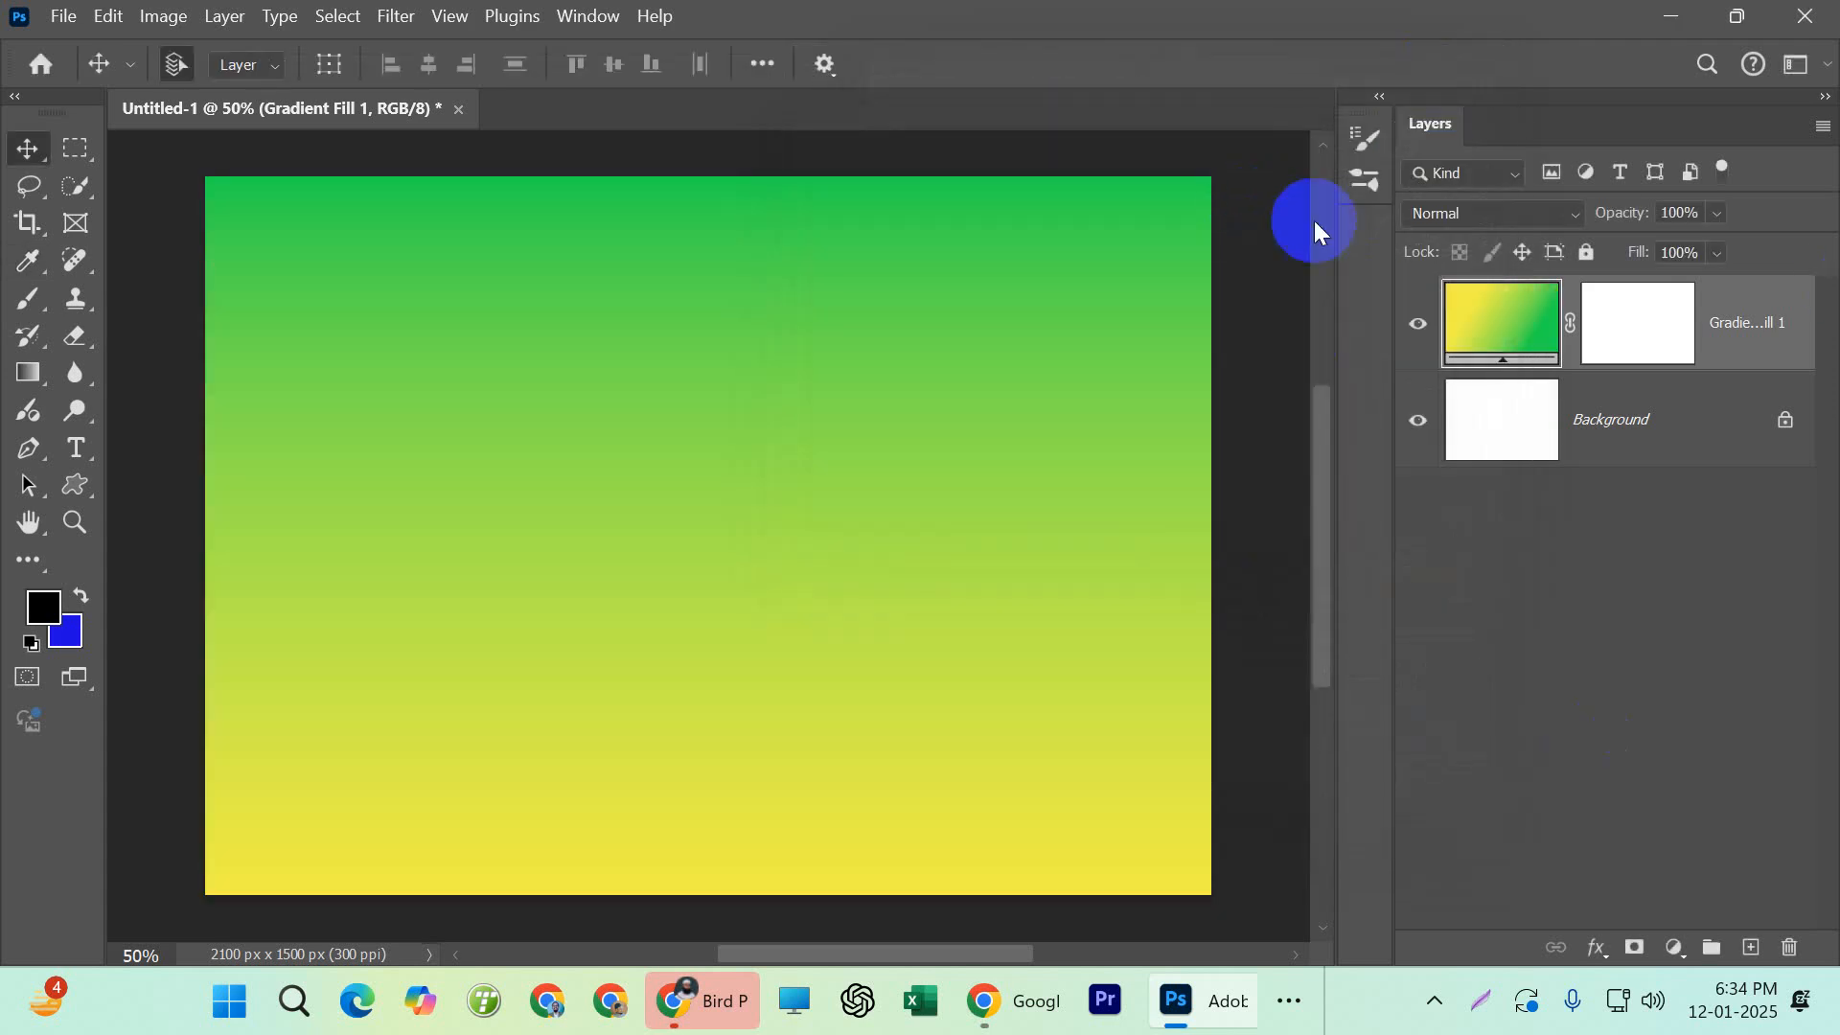
# Reopen the Gradient Fill 1 gradient and recolor its yellow start stop to orange (#f78d04)
pyautogui.doubleClick(1497, 331)
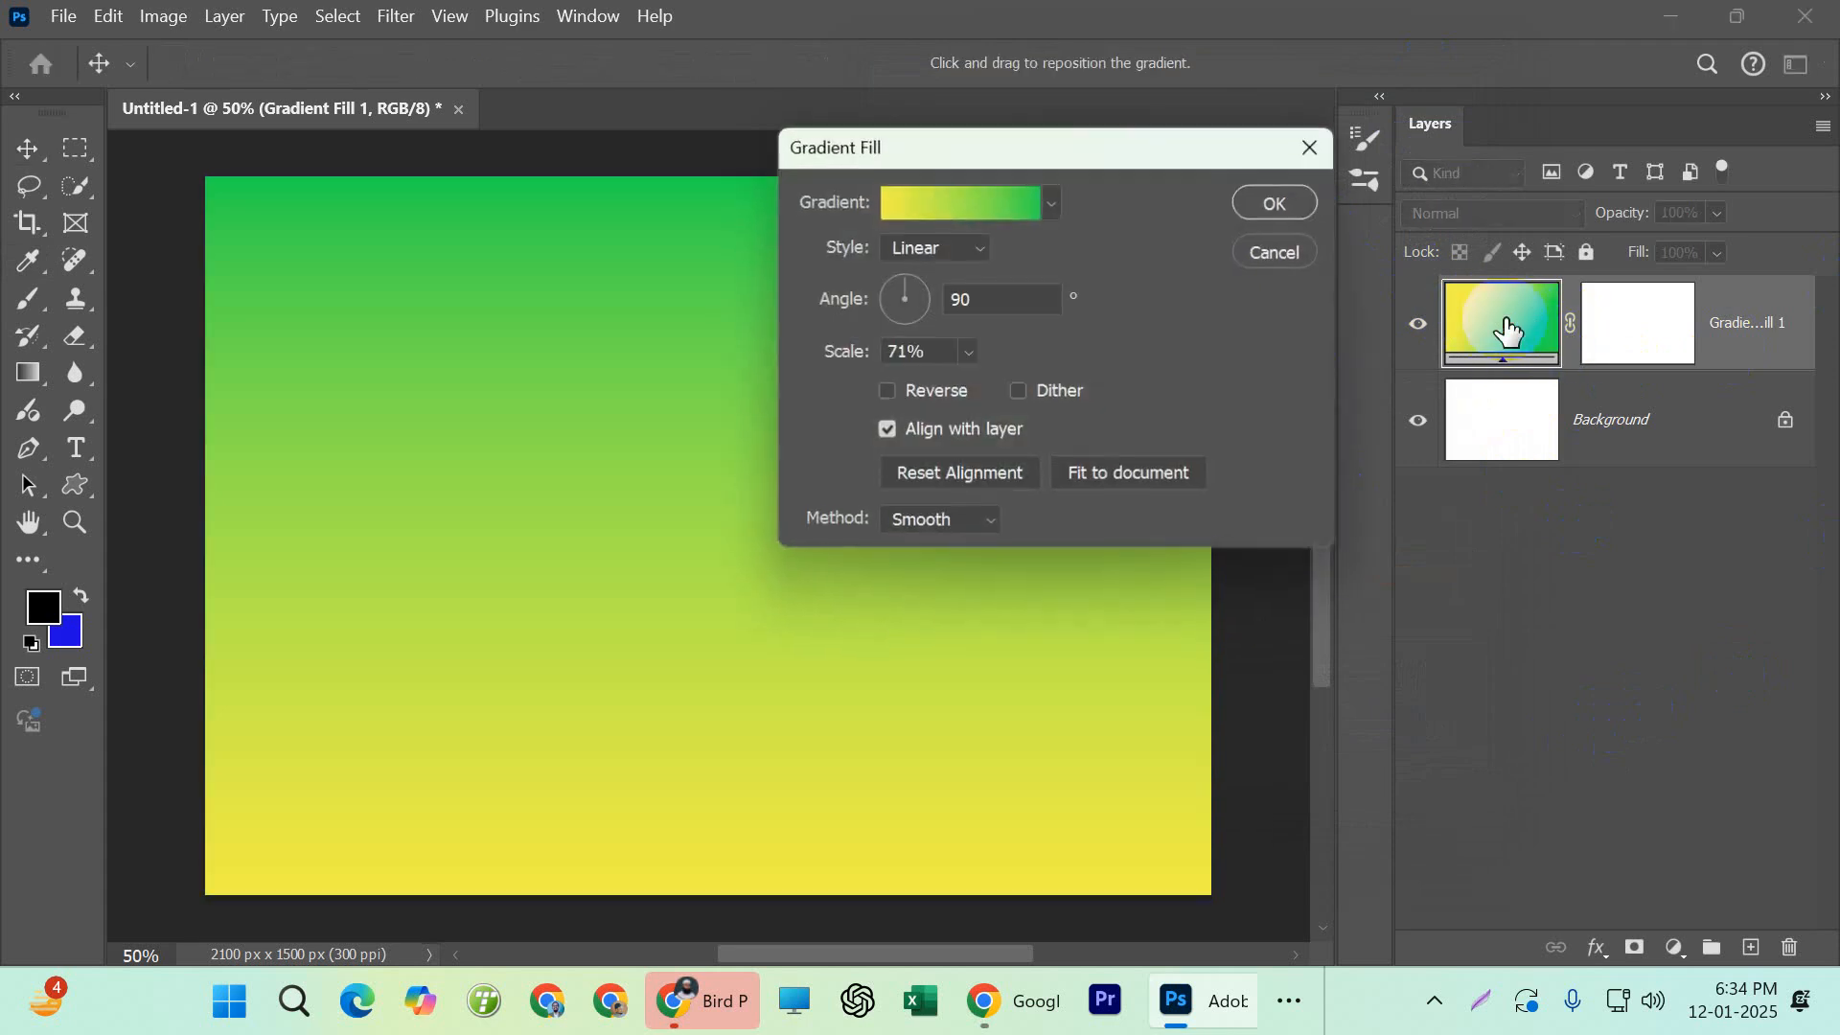
pyautogui.click(935, 217)
pyautogui.click(895, 606)
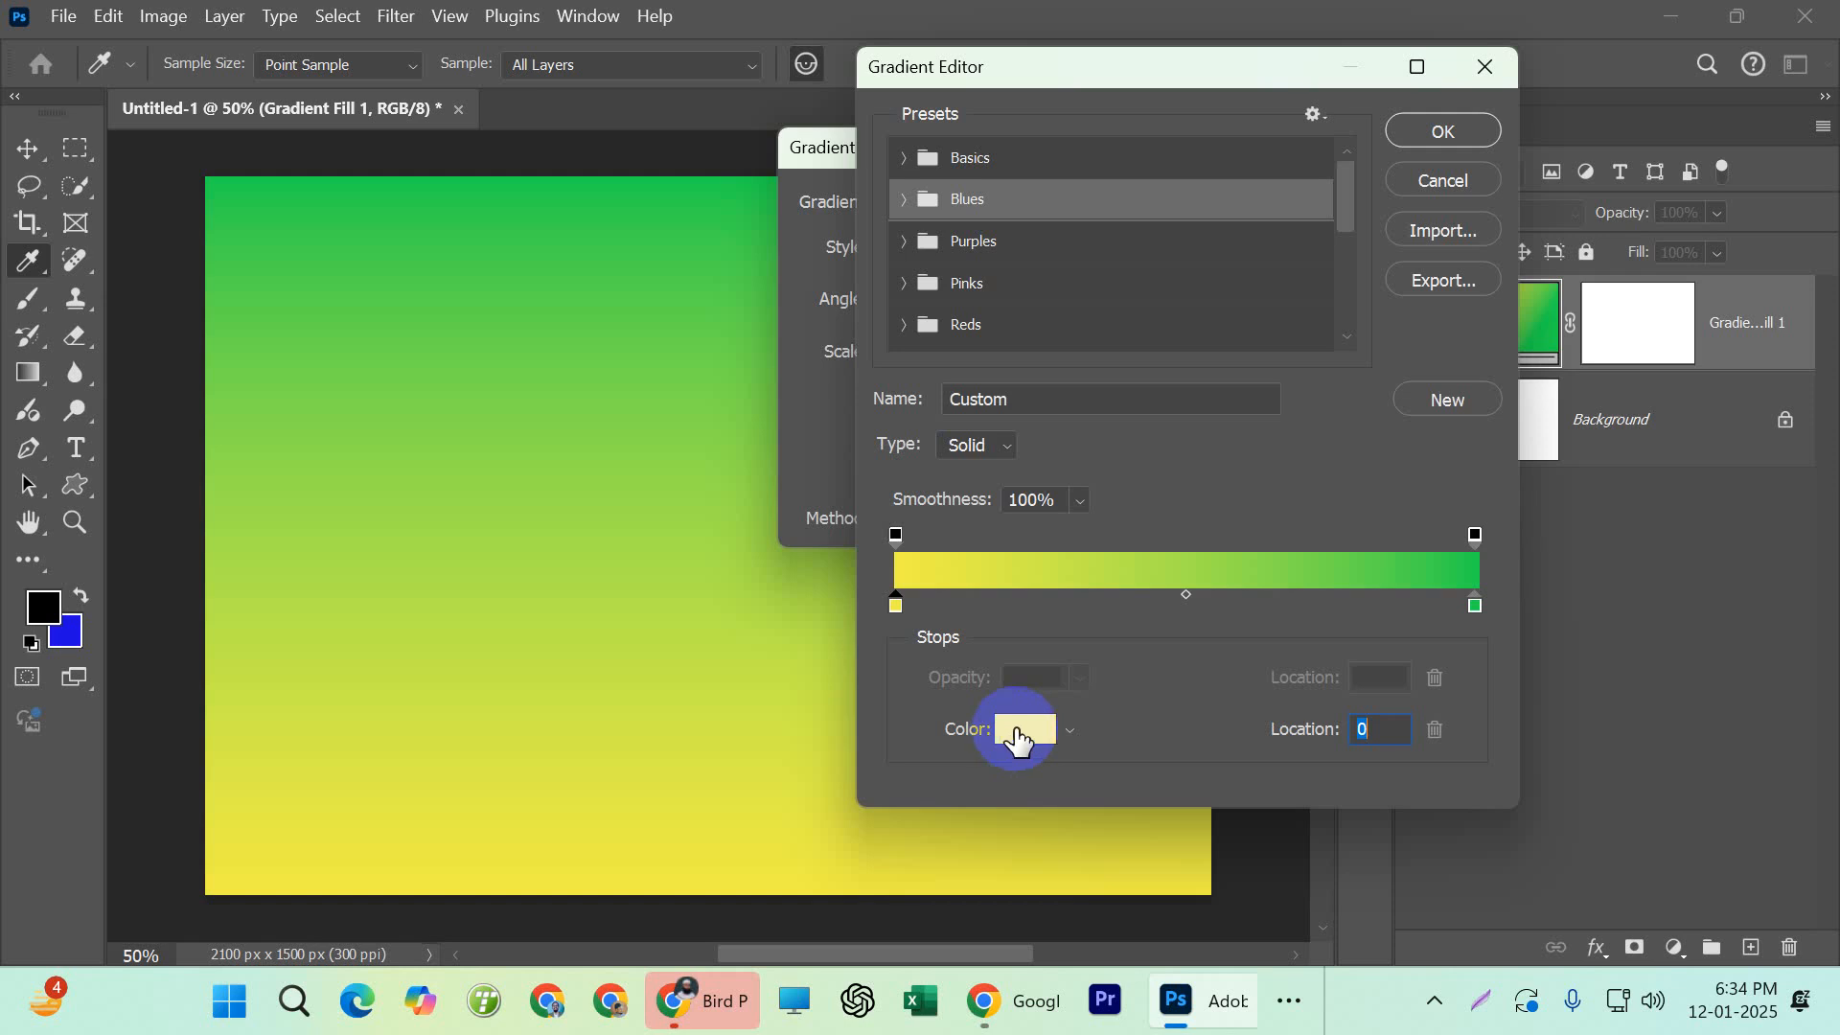
pyautogui.click(1049, 728)
pyautogui.click(1308, 374)
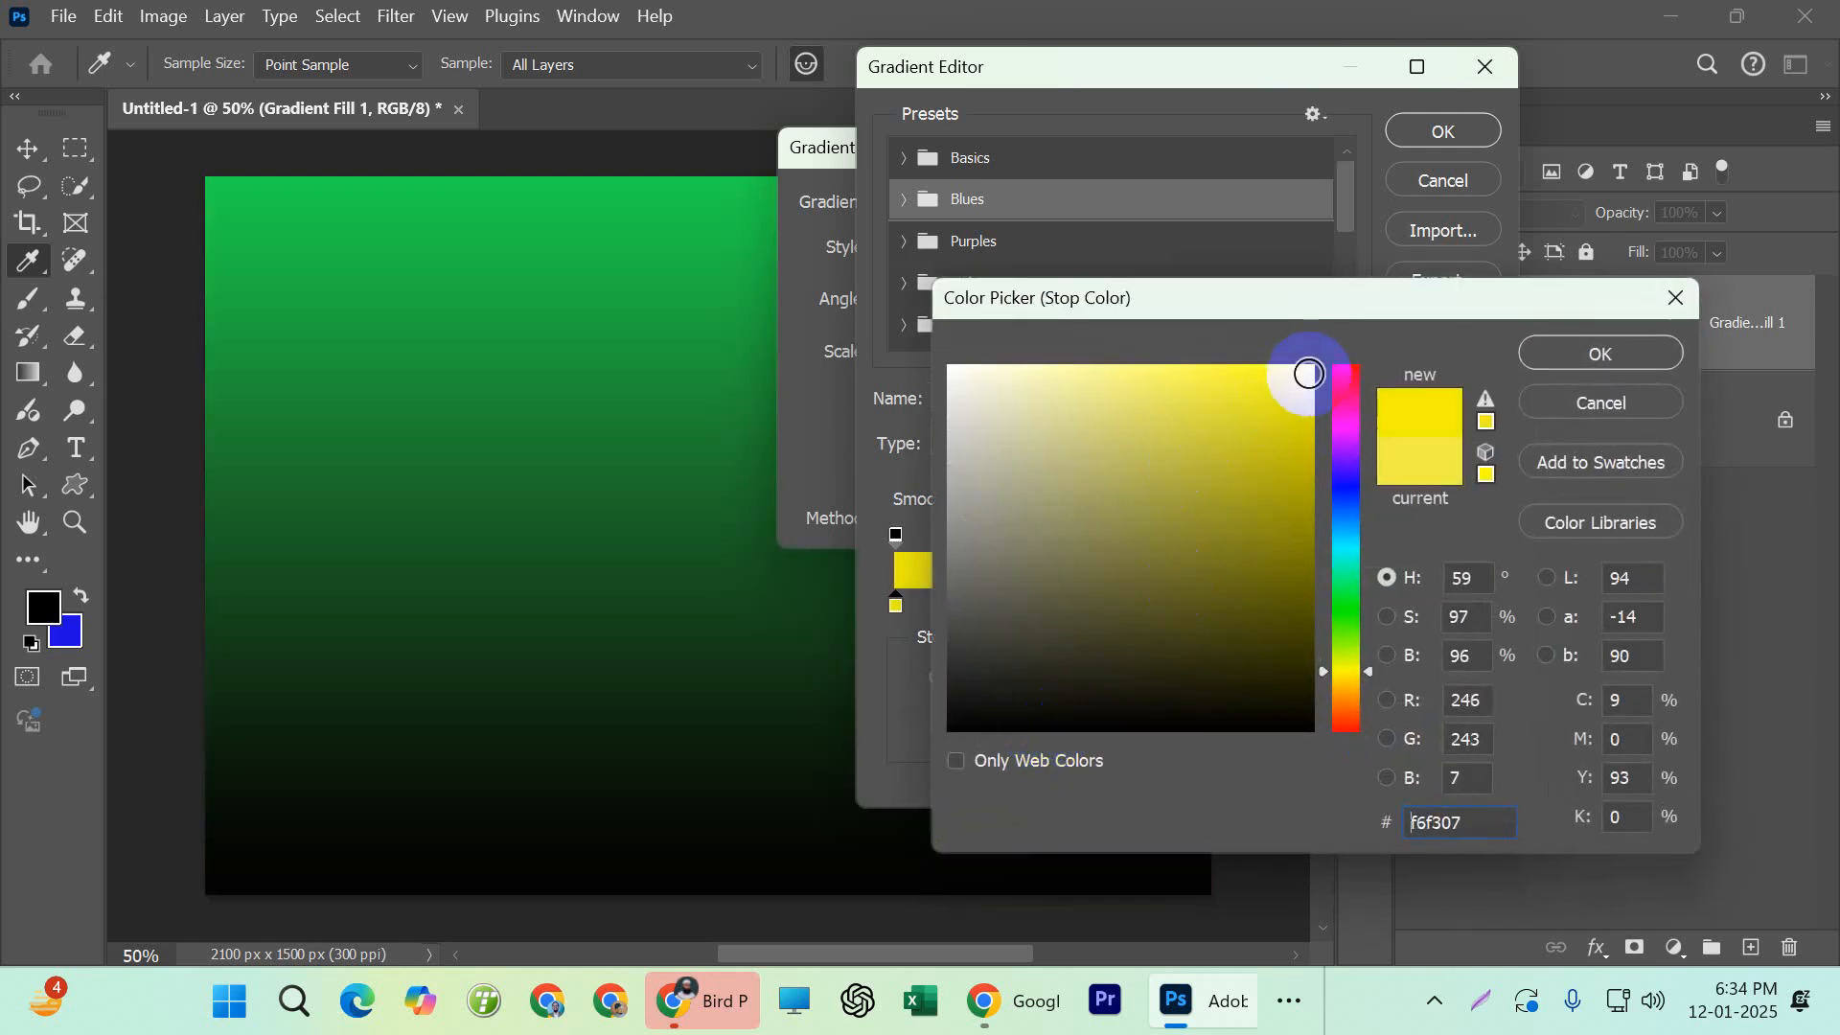
pyautogui.click(1352, 700)
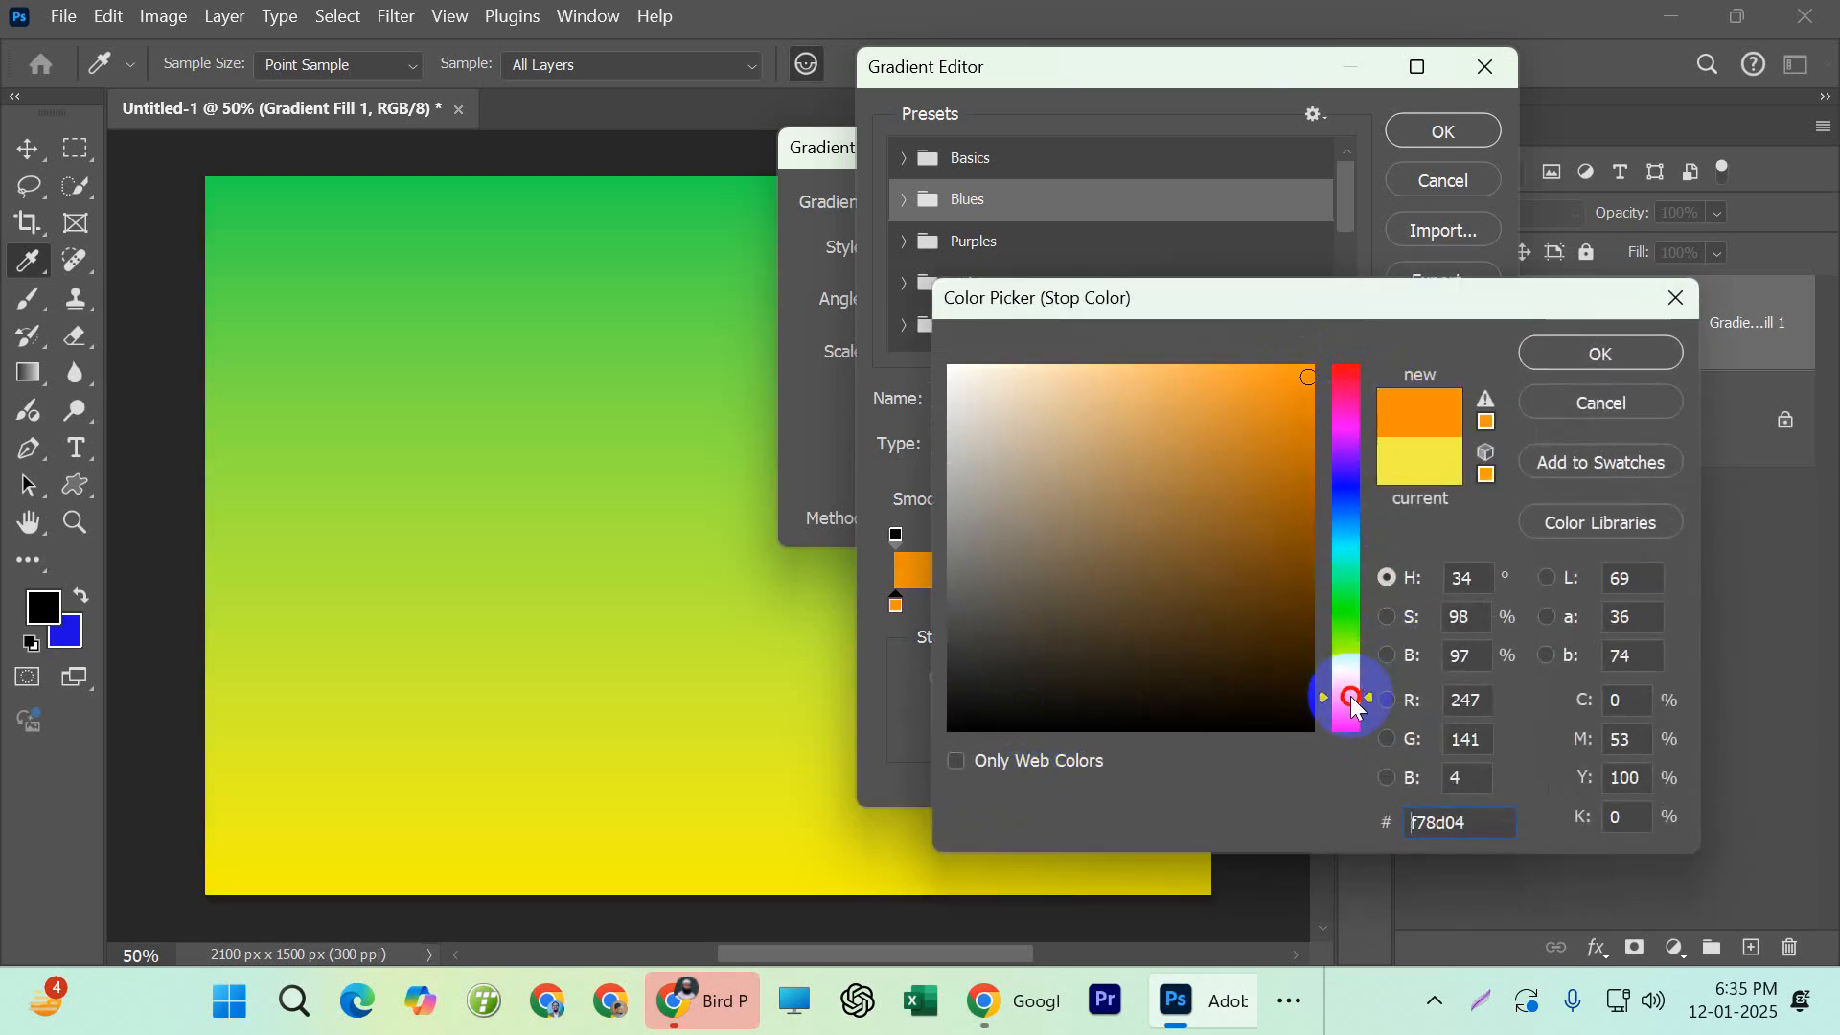
pyautogui.click(1595, 357)
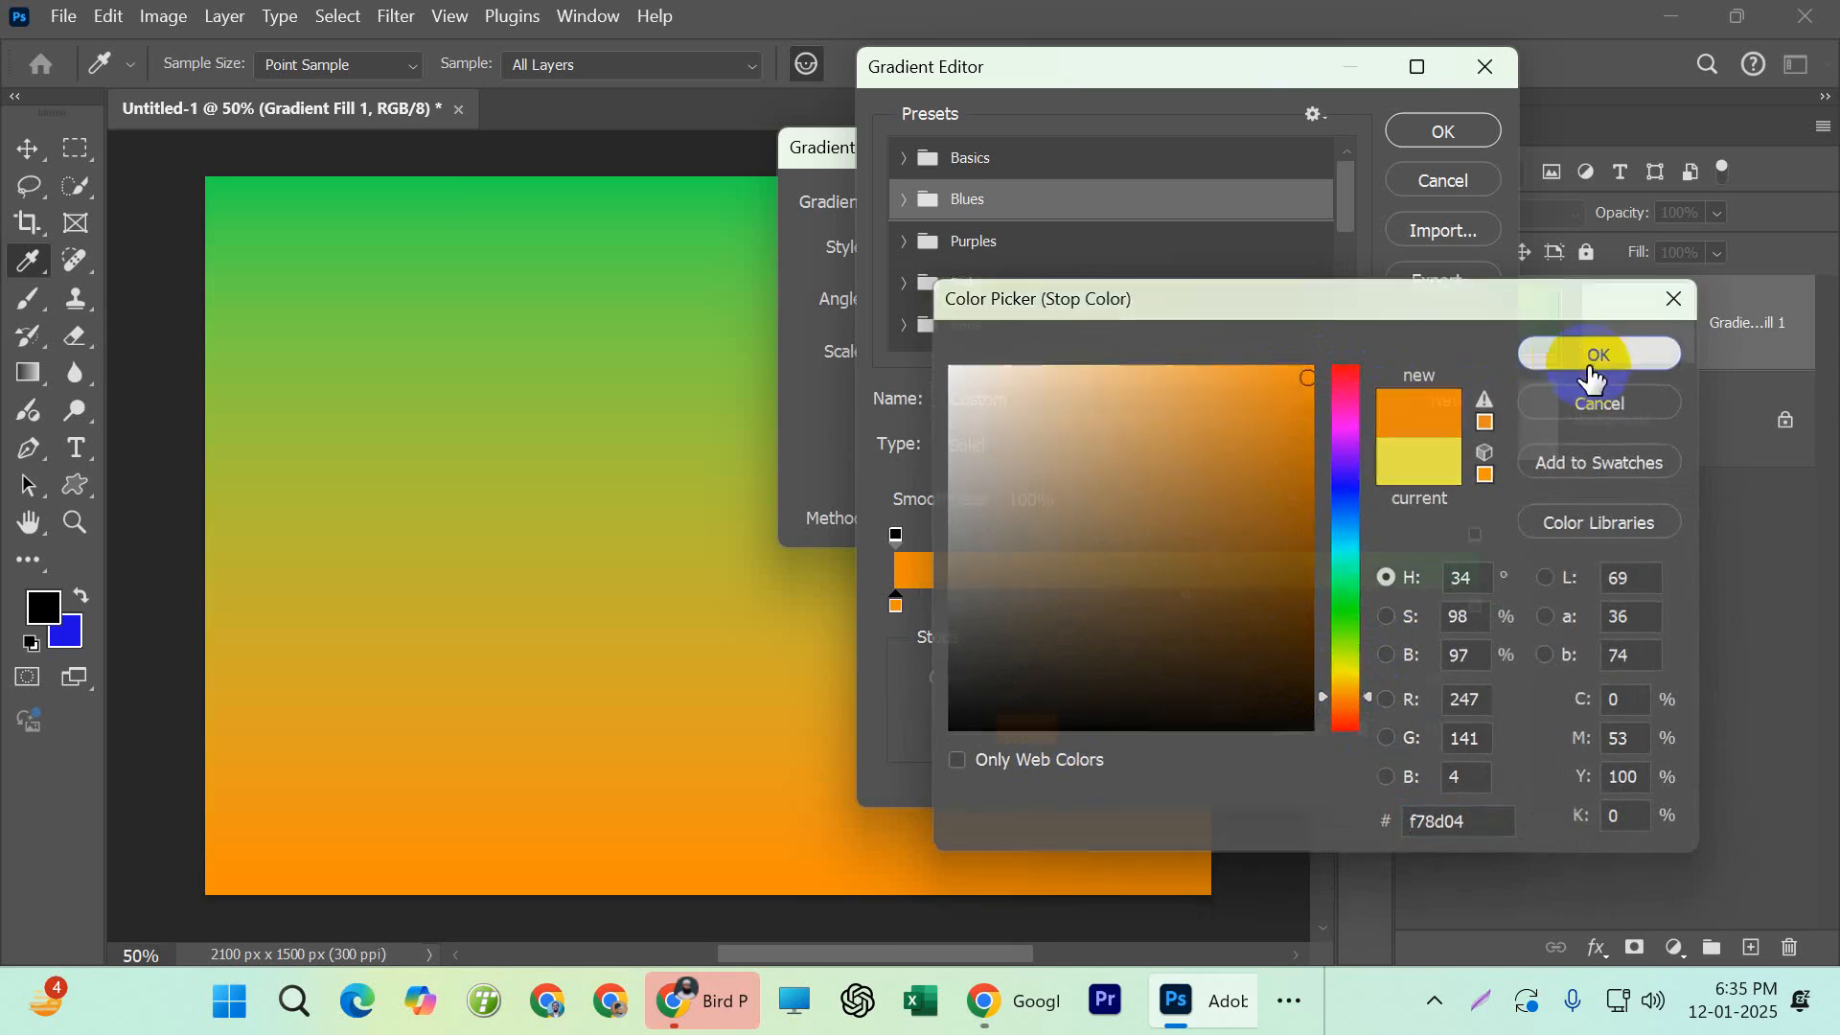
# Recolor the gradient's green end stop to bright yellow and accept the edited gradient fill
pyautogui.doubleClick(1468, 610)
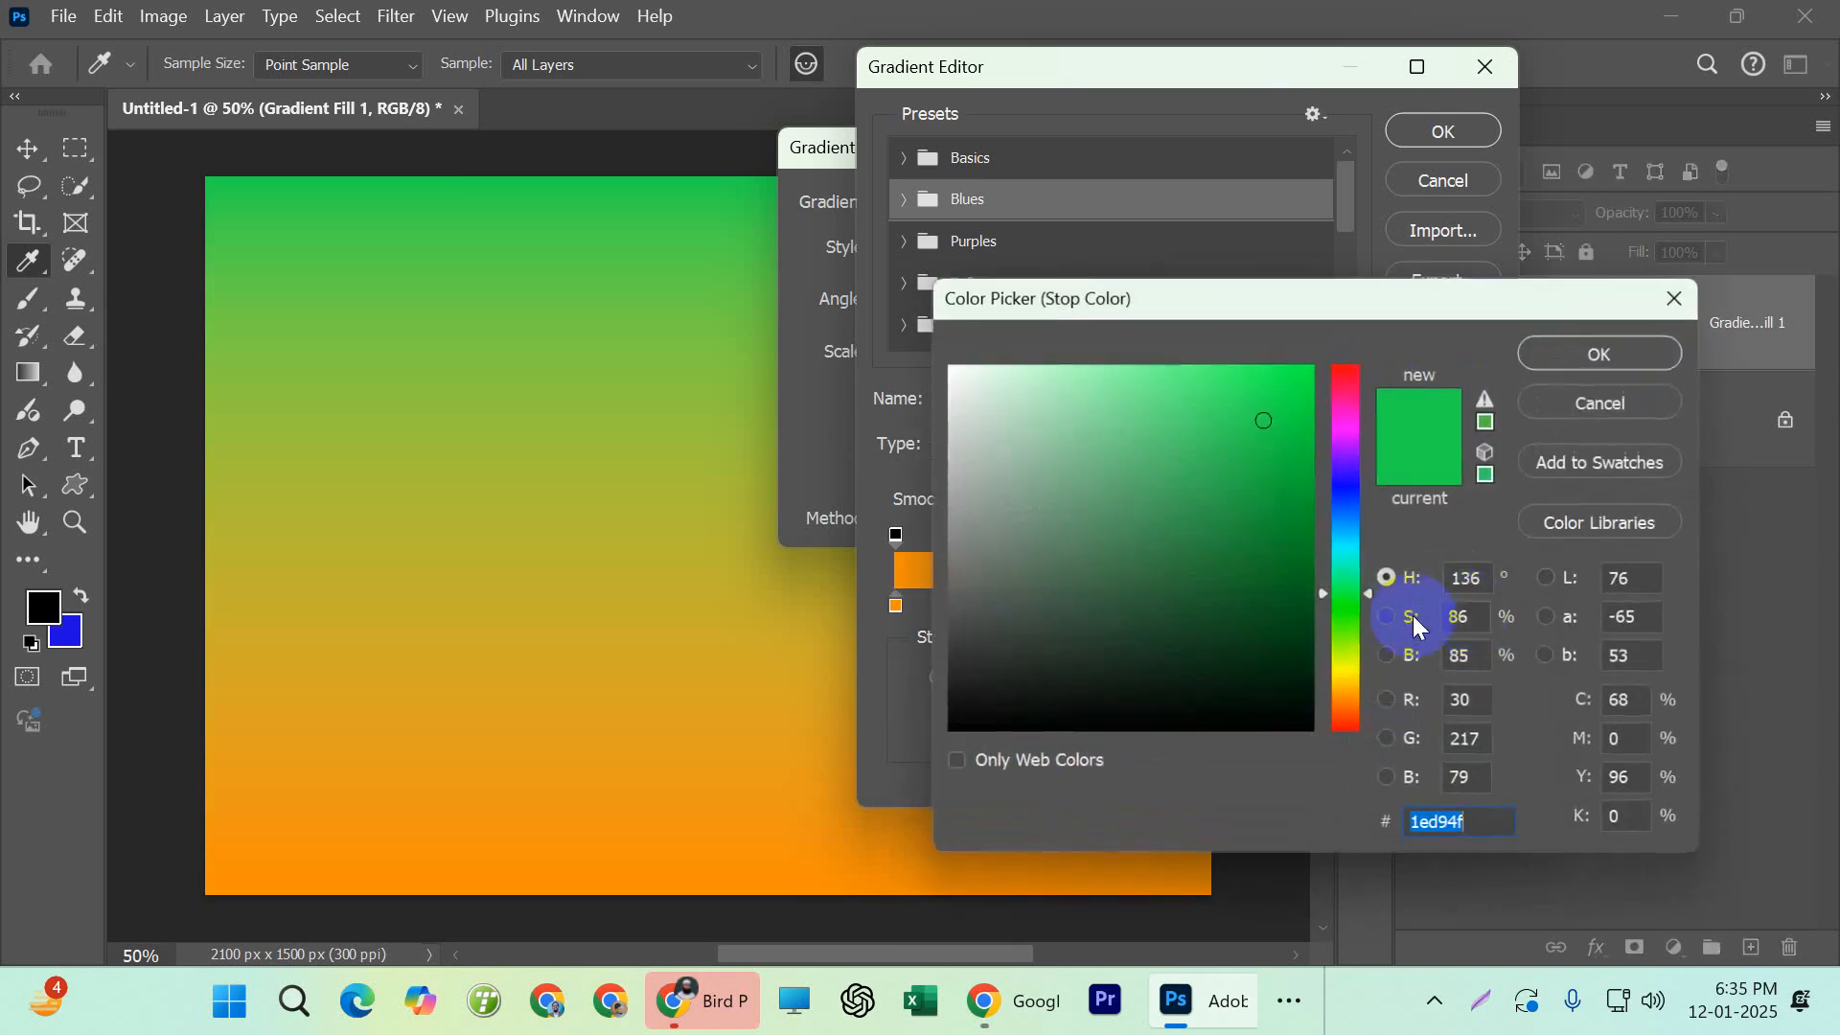
pyautogui.click(1351, 664)
pyautogui.moveTo(1265, 420); pyautogui.dragTo(1289, 391)
pyautogui.click(1349, 684)
pyautogui.click(1351, 676)
pyautogui.click(1350, 671)
pyautogui.click(1548, 354)
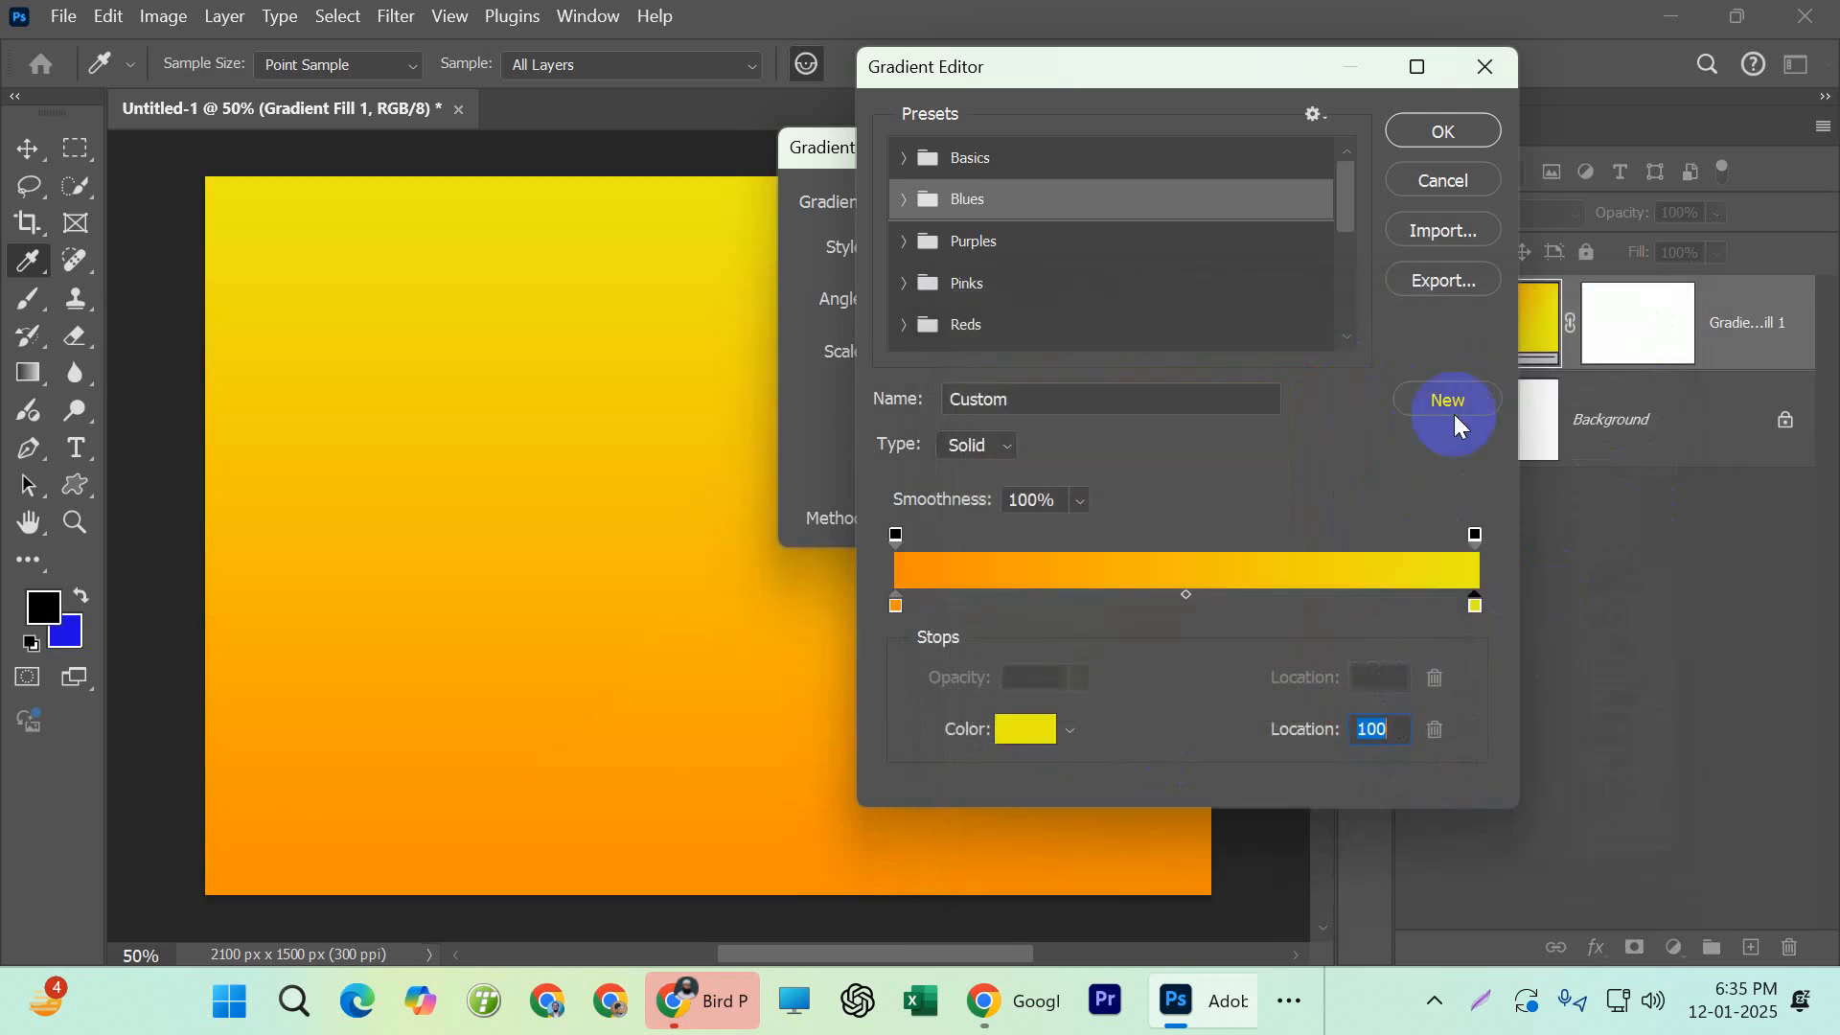
pyautogui.click(1427, 136)
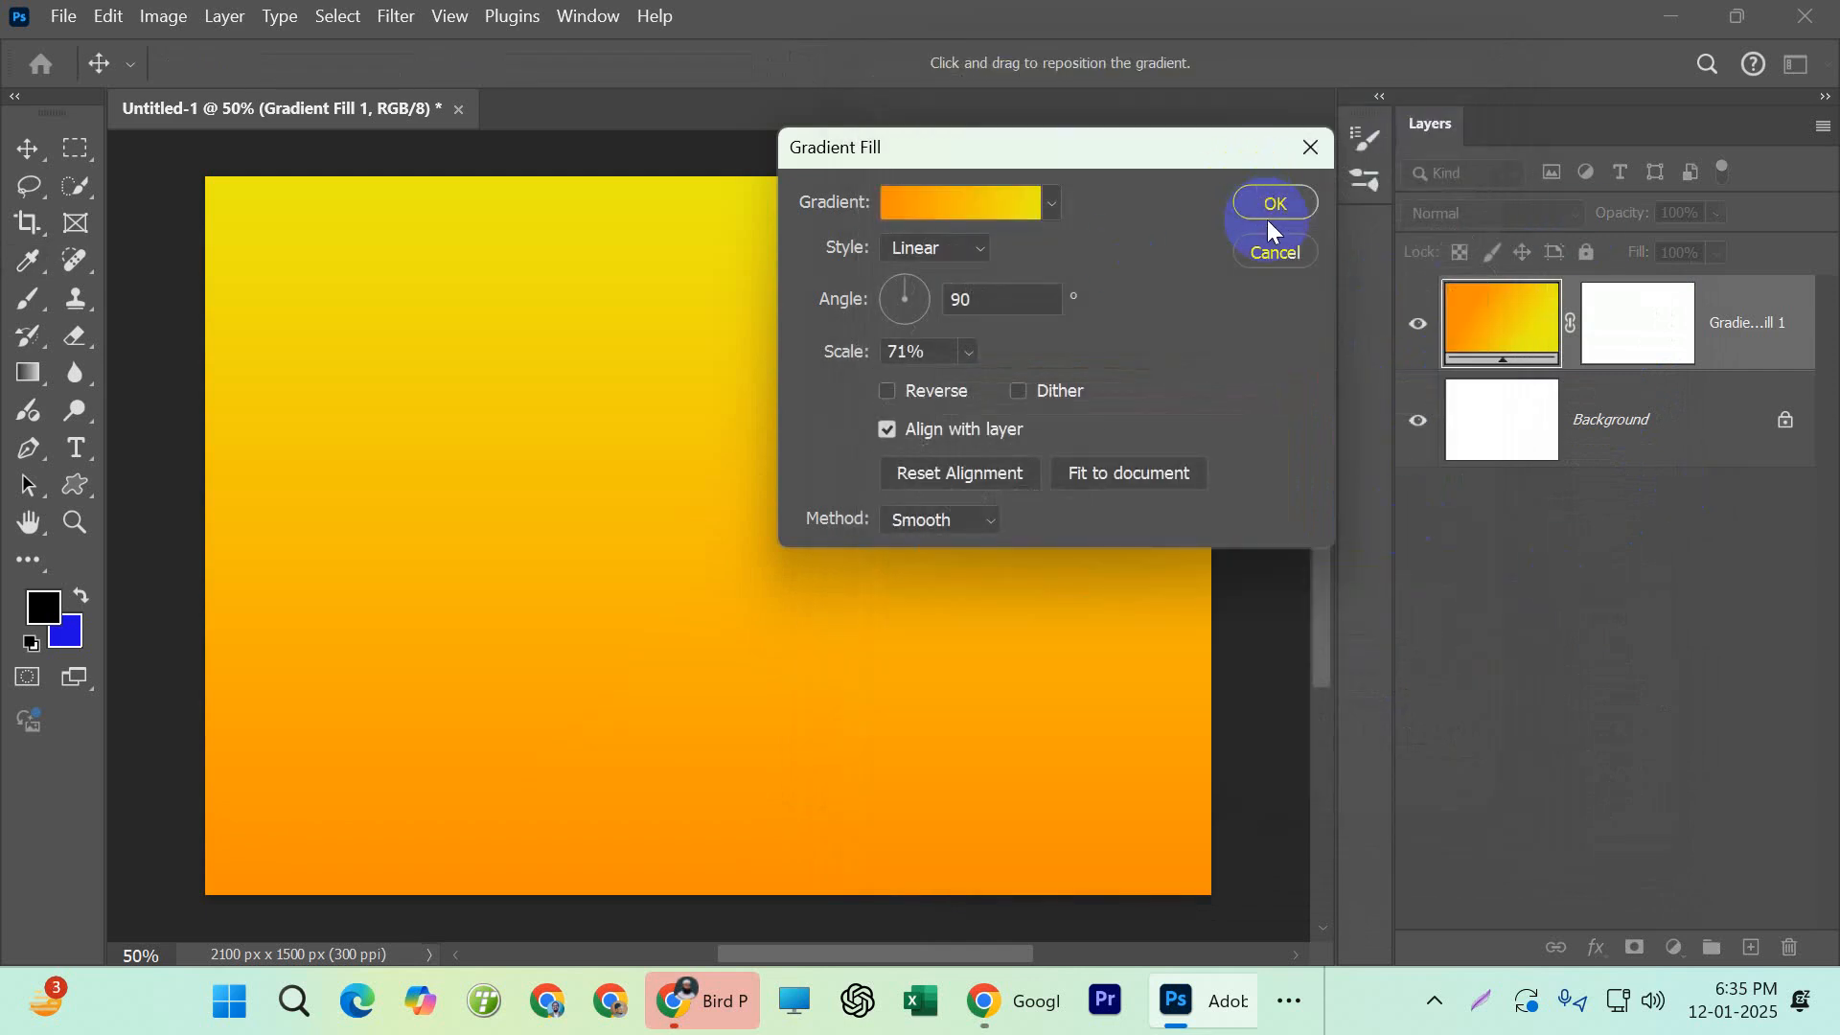
pyautogui.click(1273, 203)
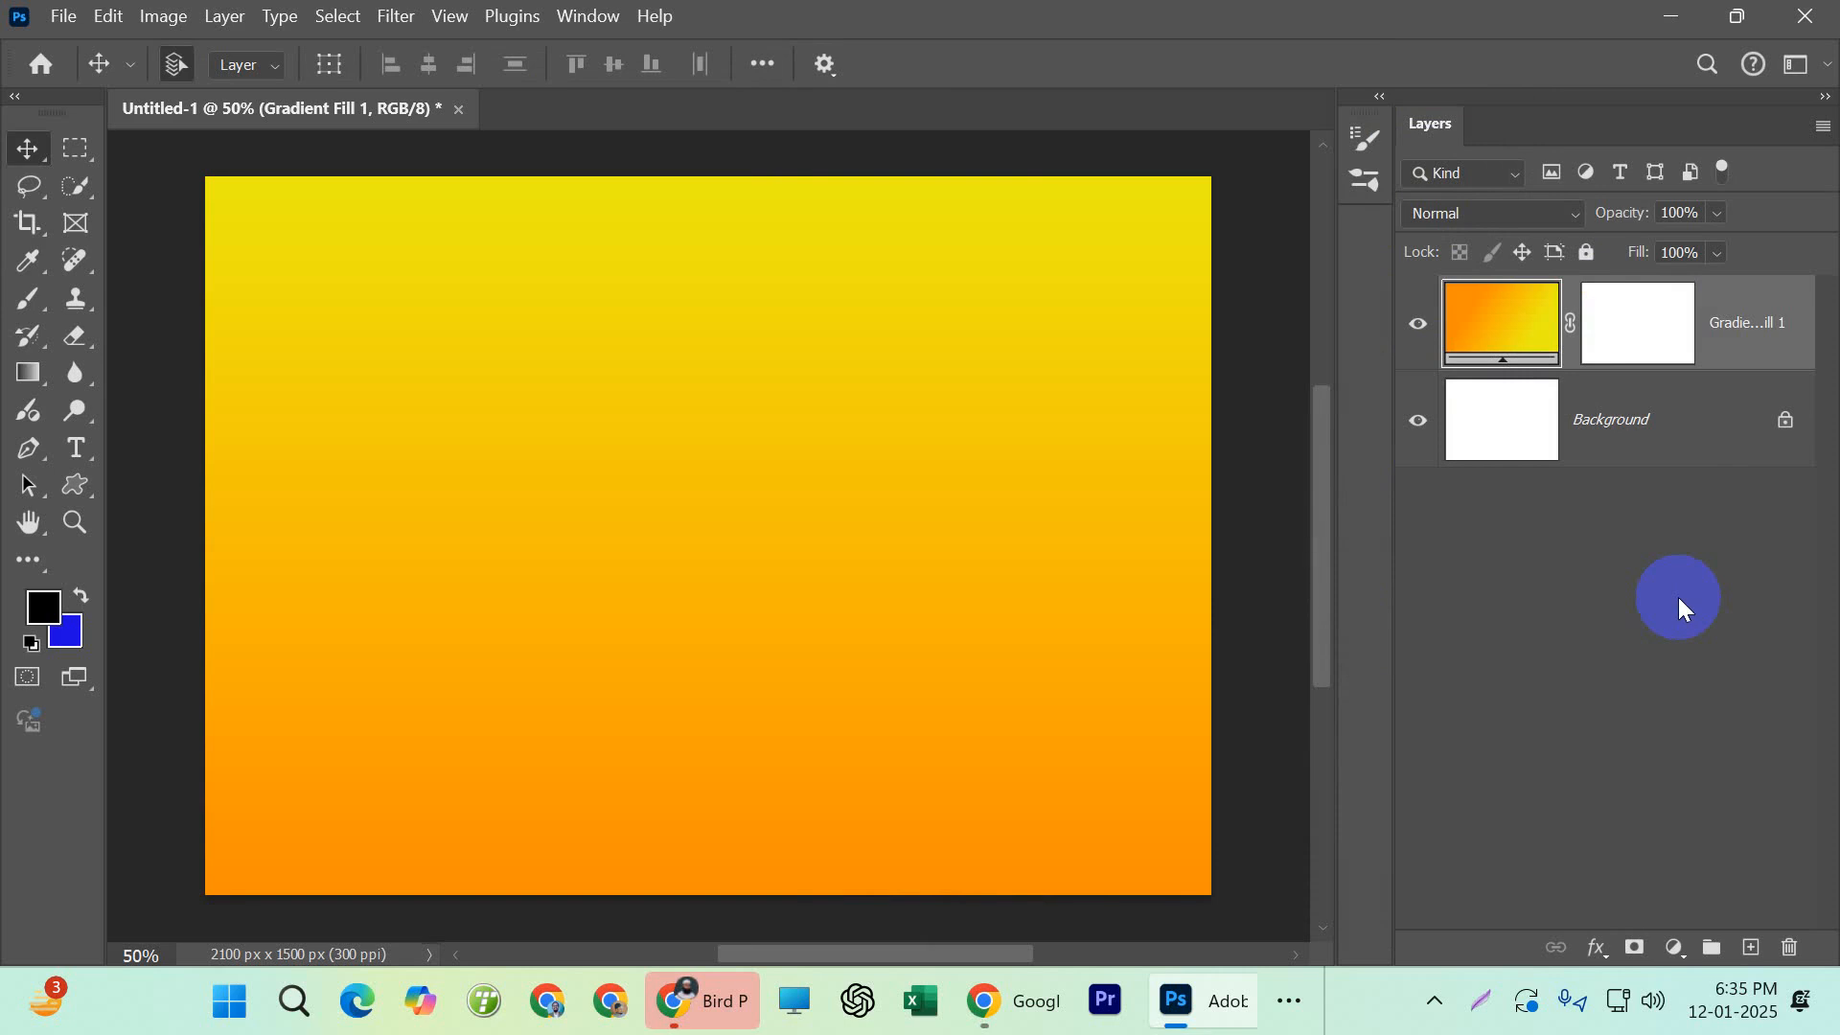
pyautogui.doubleClick(1481, 318)
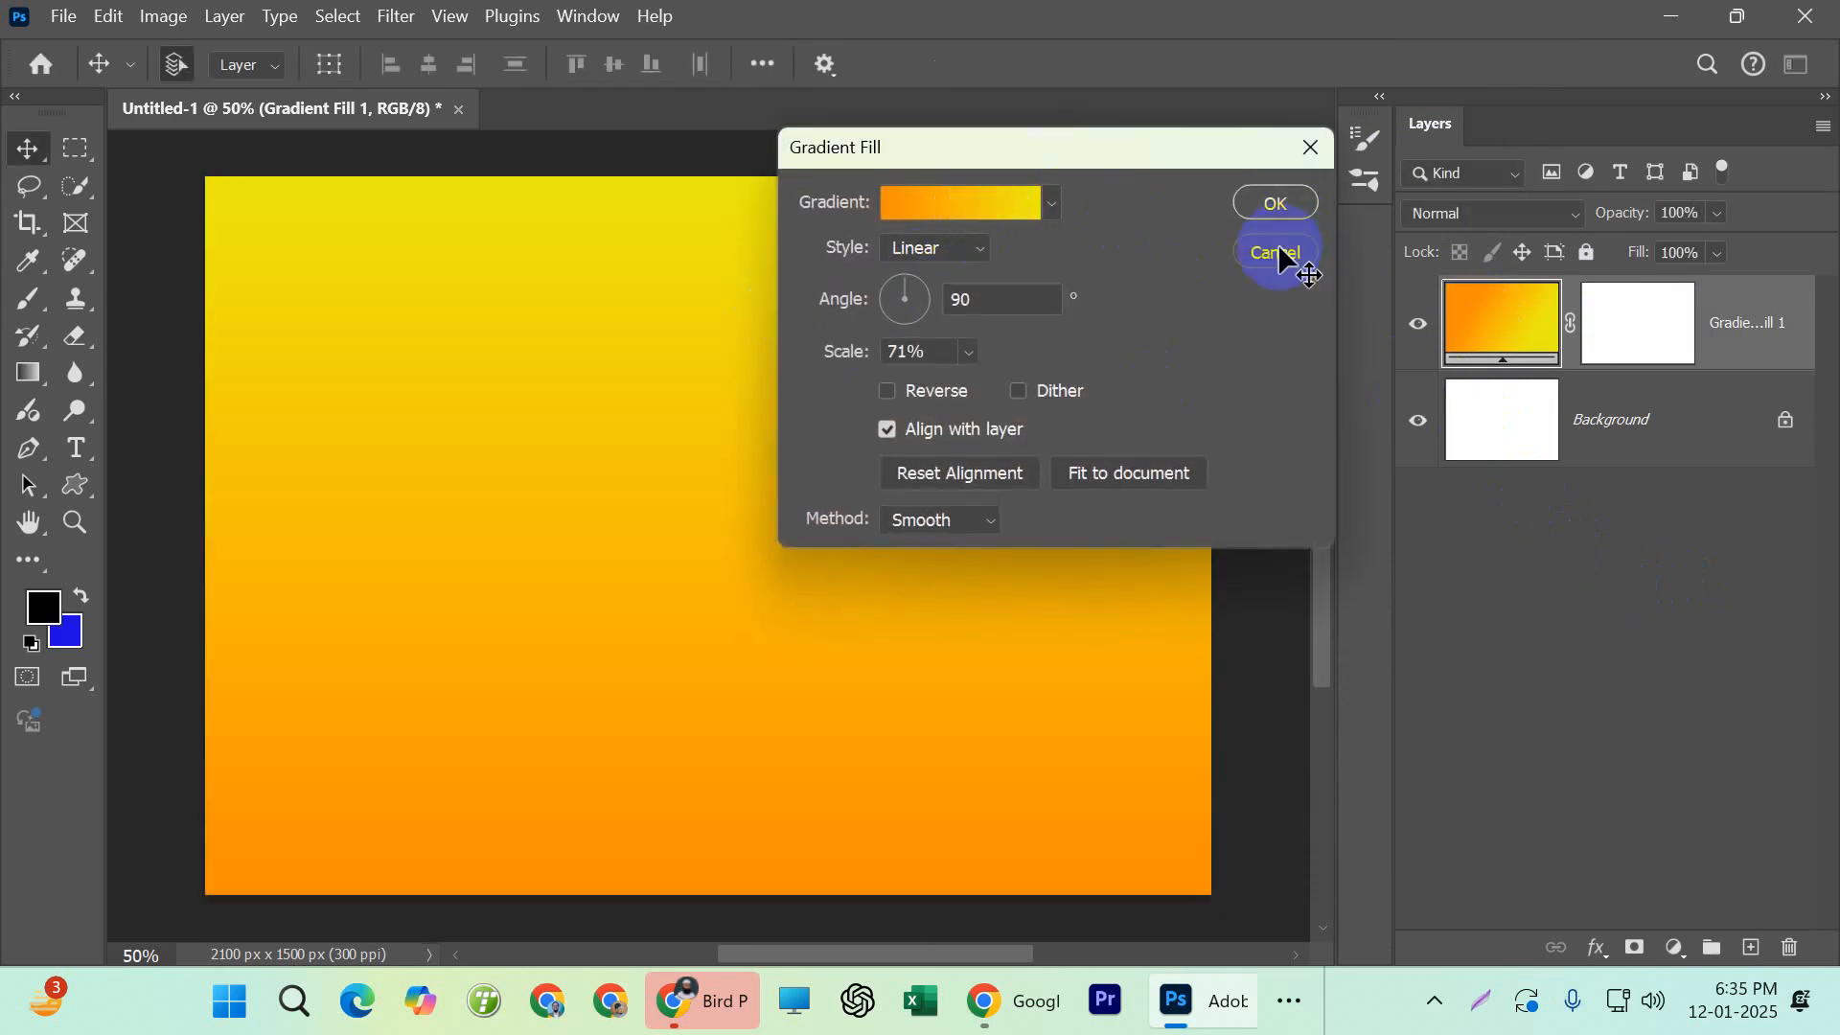
pyautogui.click(1278, 251)
pyautogui.click(1444, 325)
pyautogui.click(1499, 522)
pyautogui.click(1458, 320)
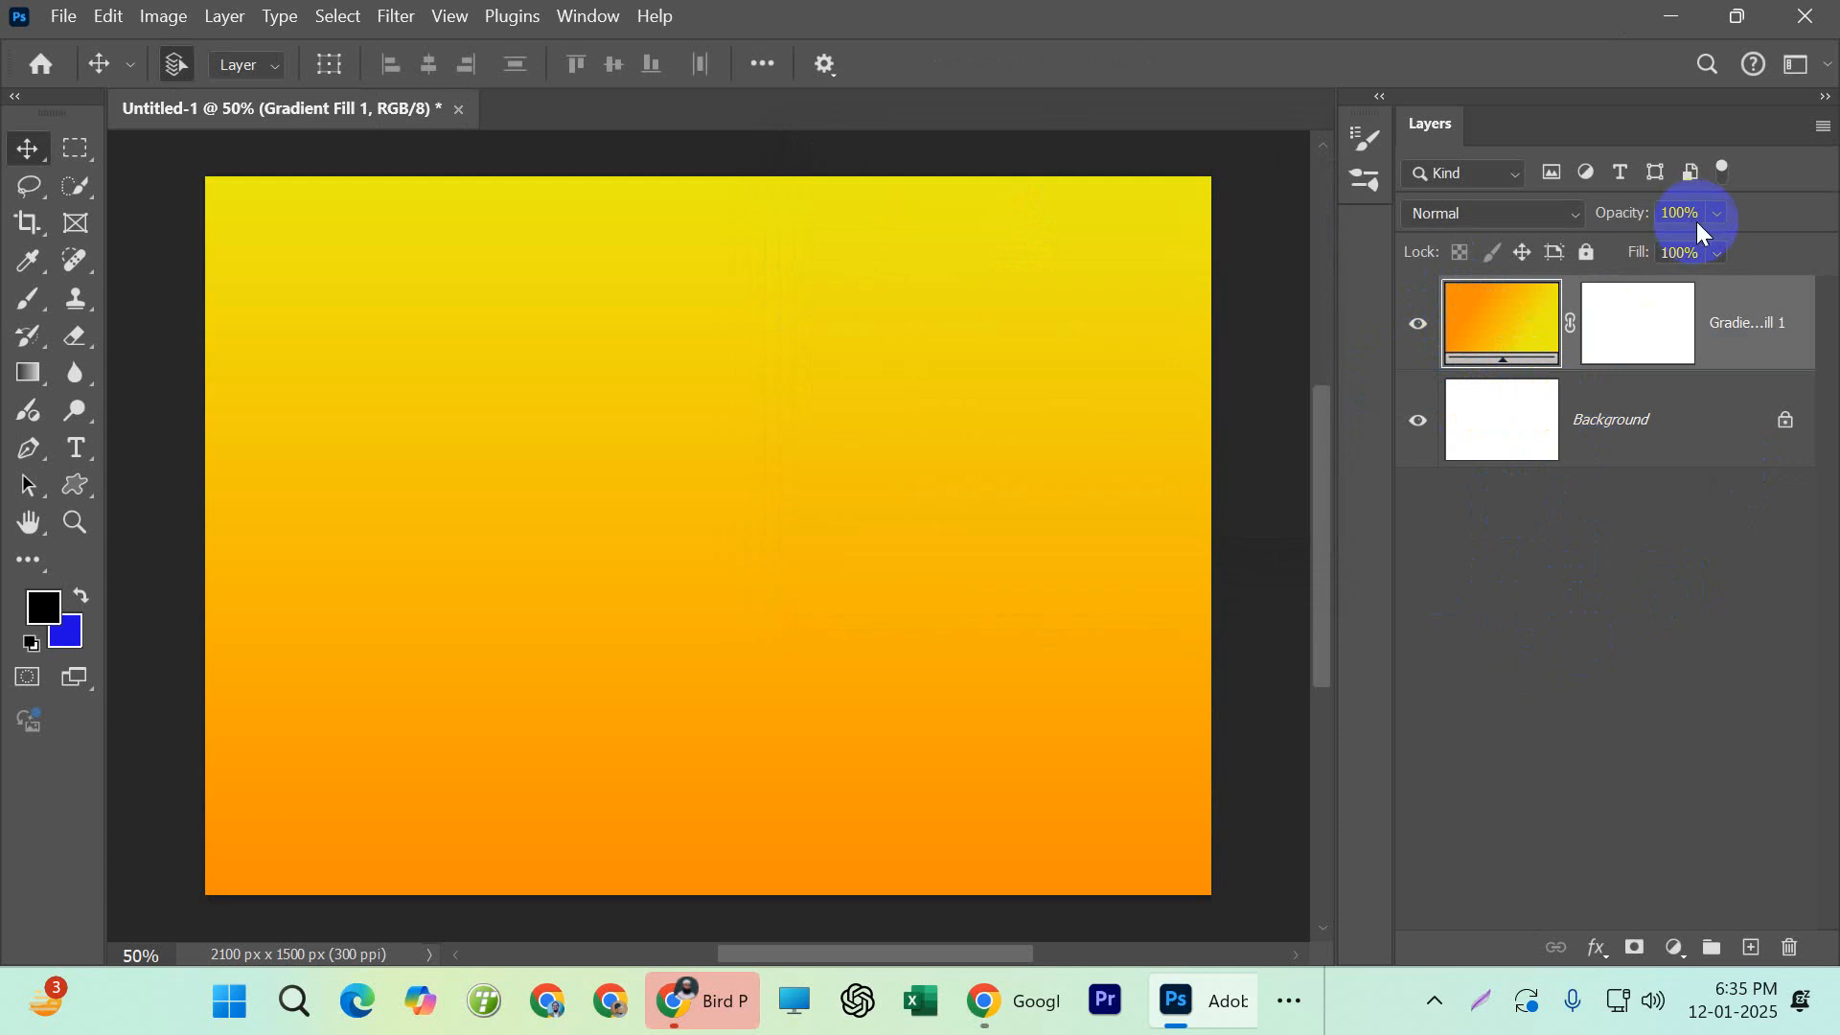
pyautogui.click(27, 260)
pyautogui.click(30, 303)
pyautogui.click(673, 65)
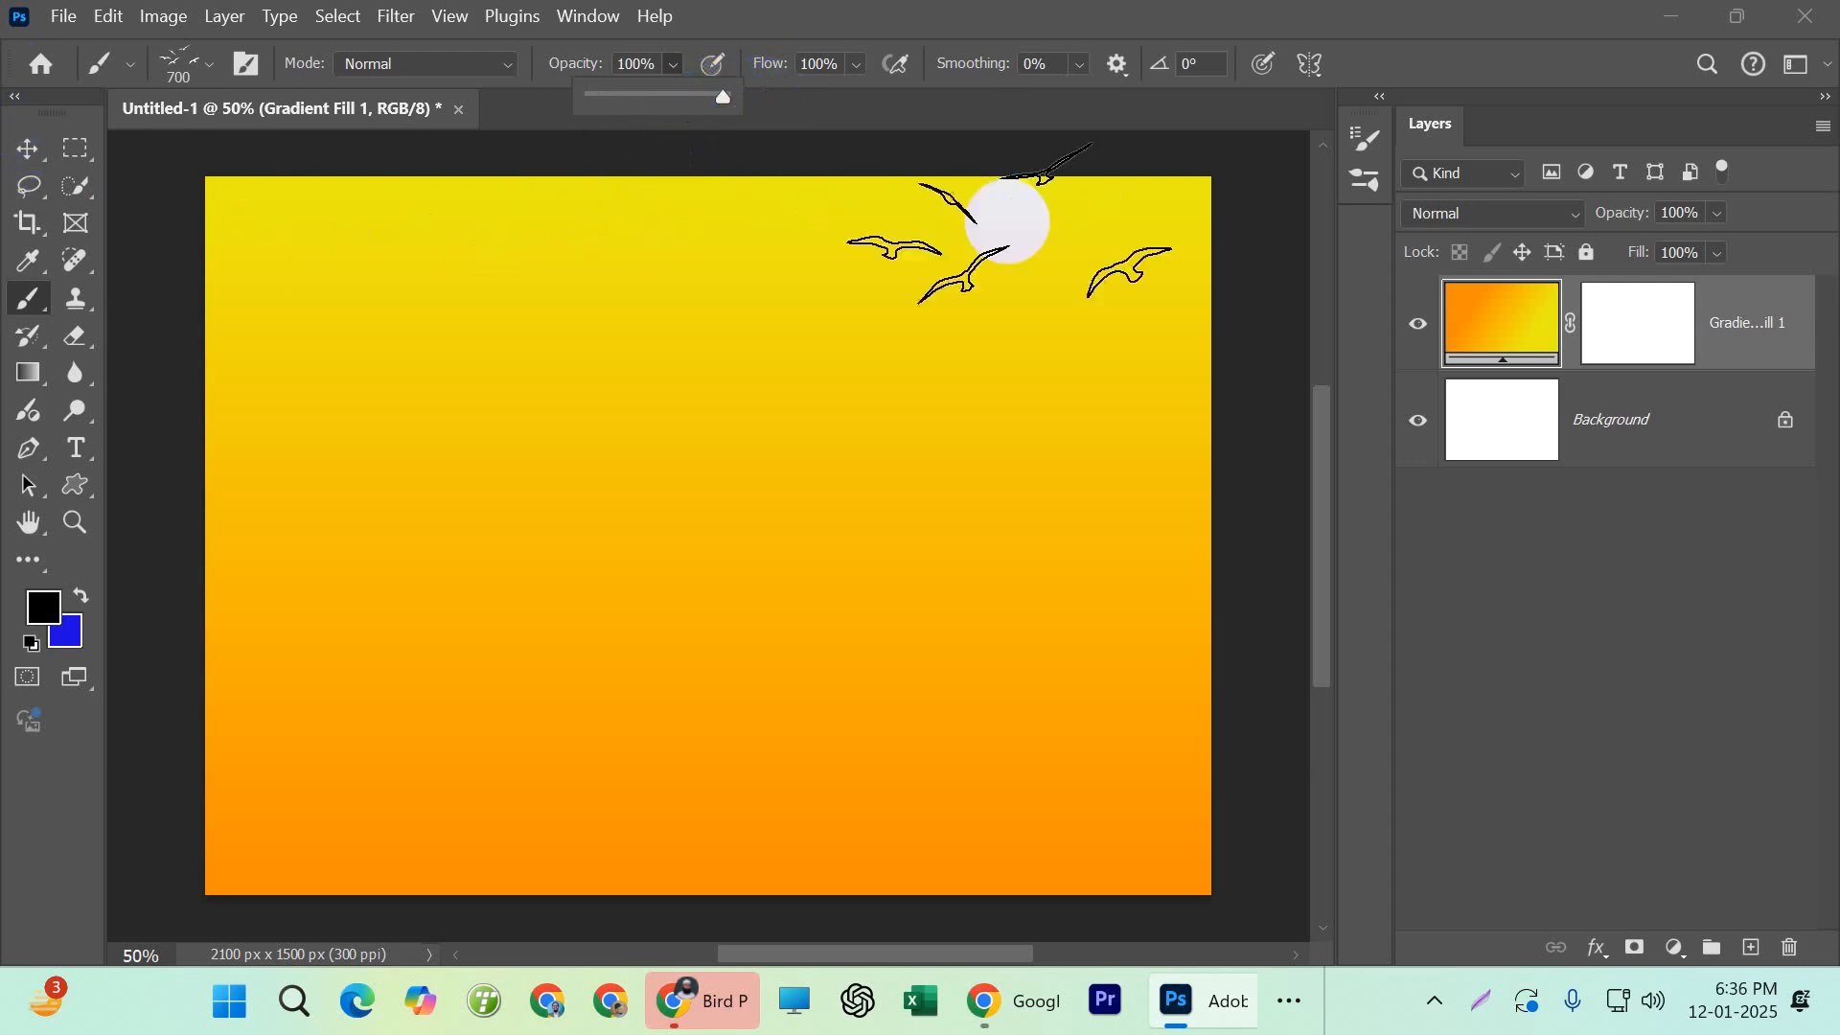
pyautogui.click(27, 151)
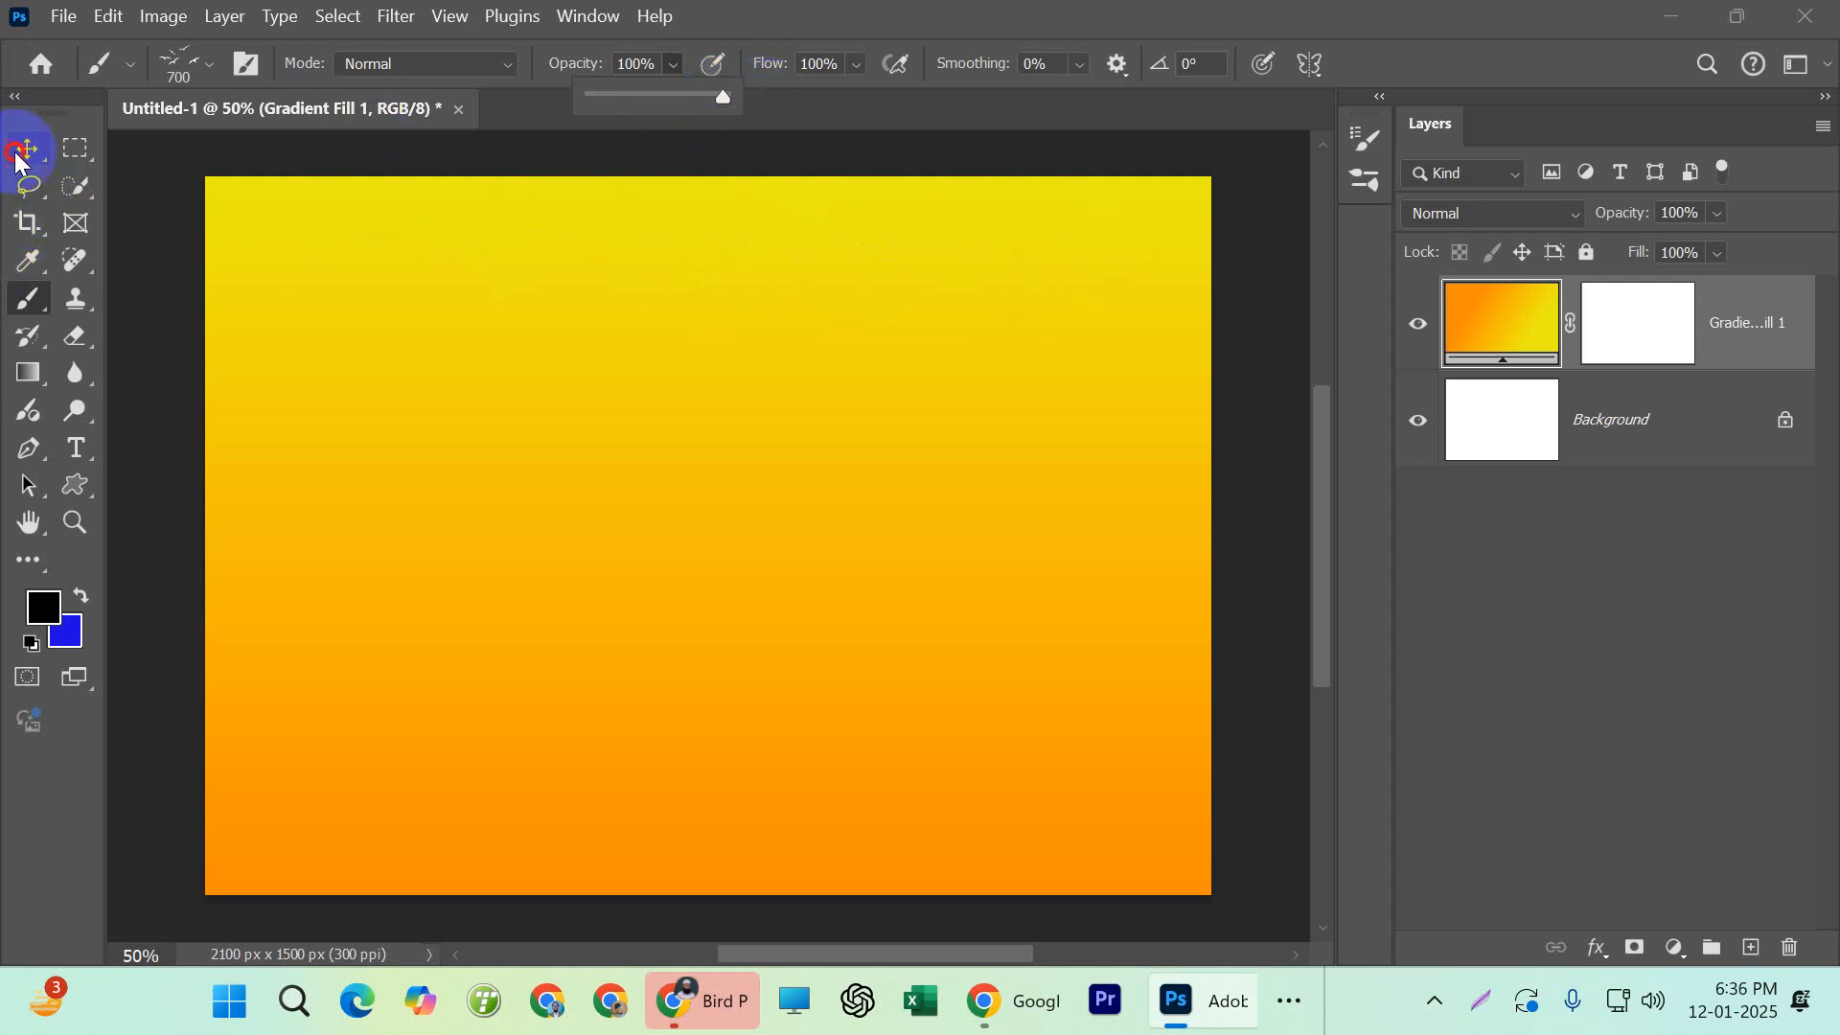
# Try different opacity levels on the Gradient Fill 1 layer and return it to 100%
pyautogui.click(1499, 428)
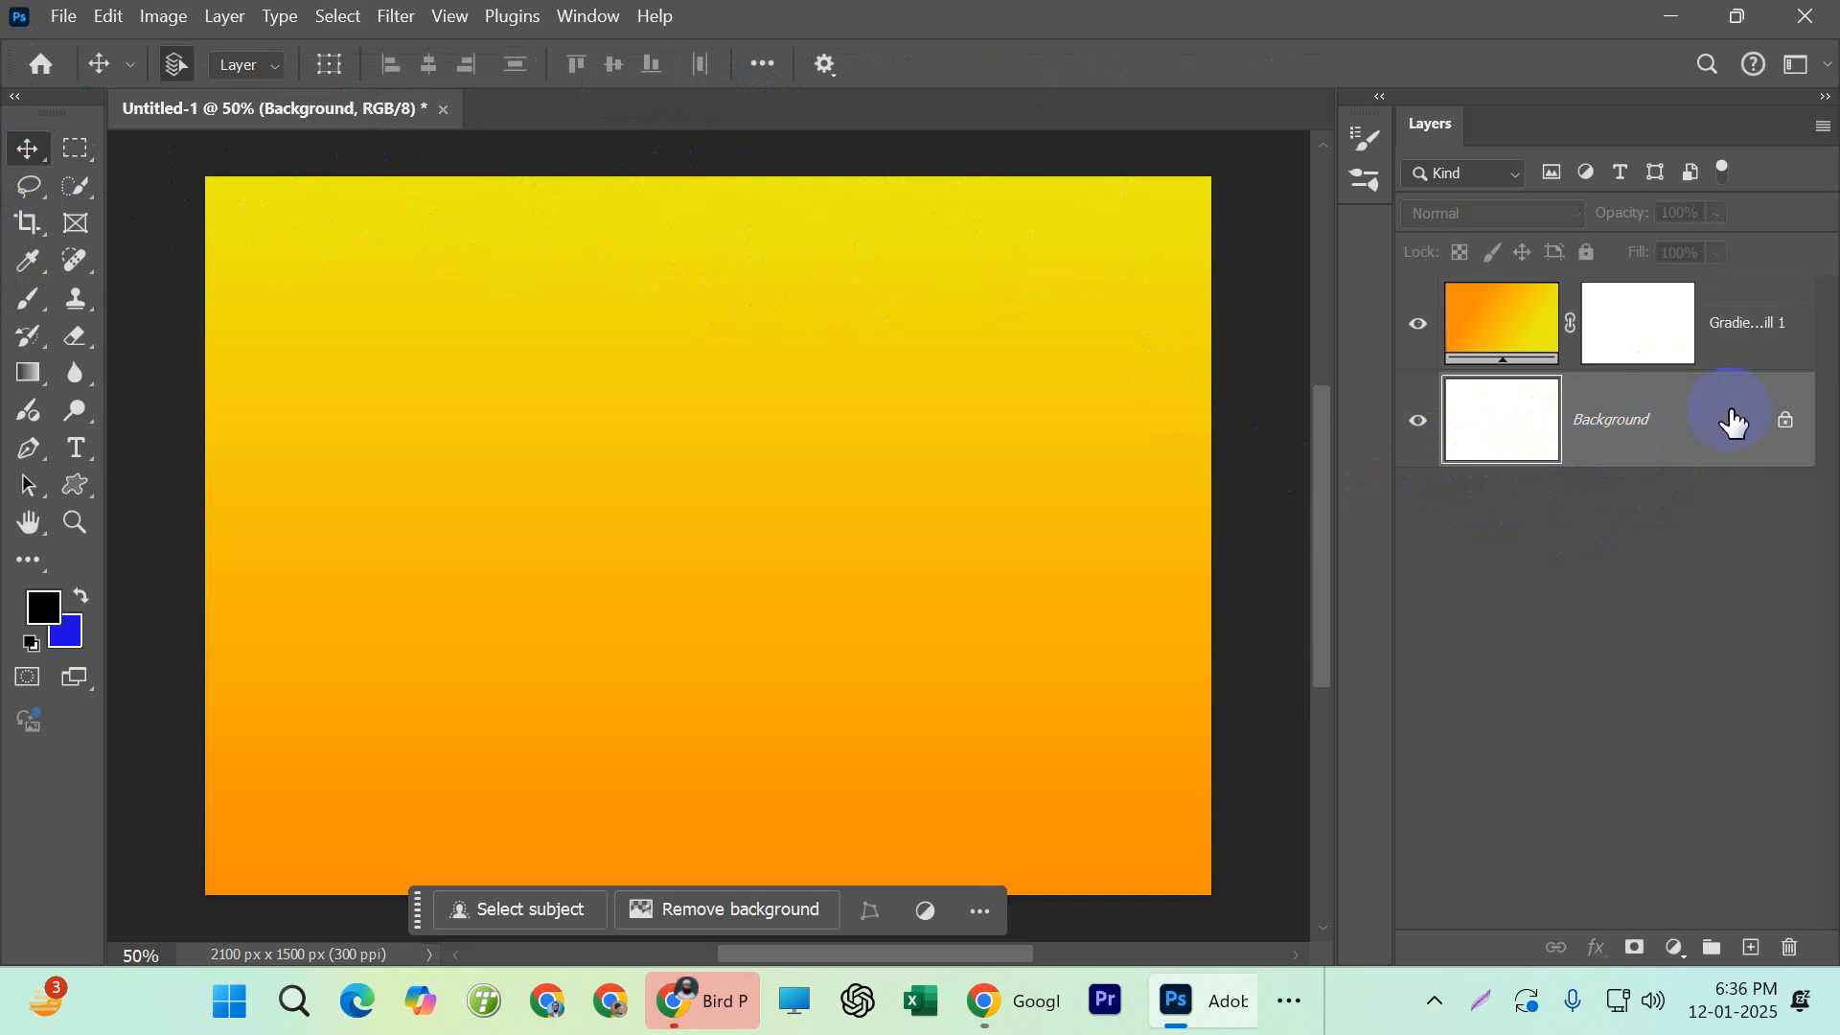
pyautogui.click(1742, 372)
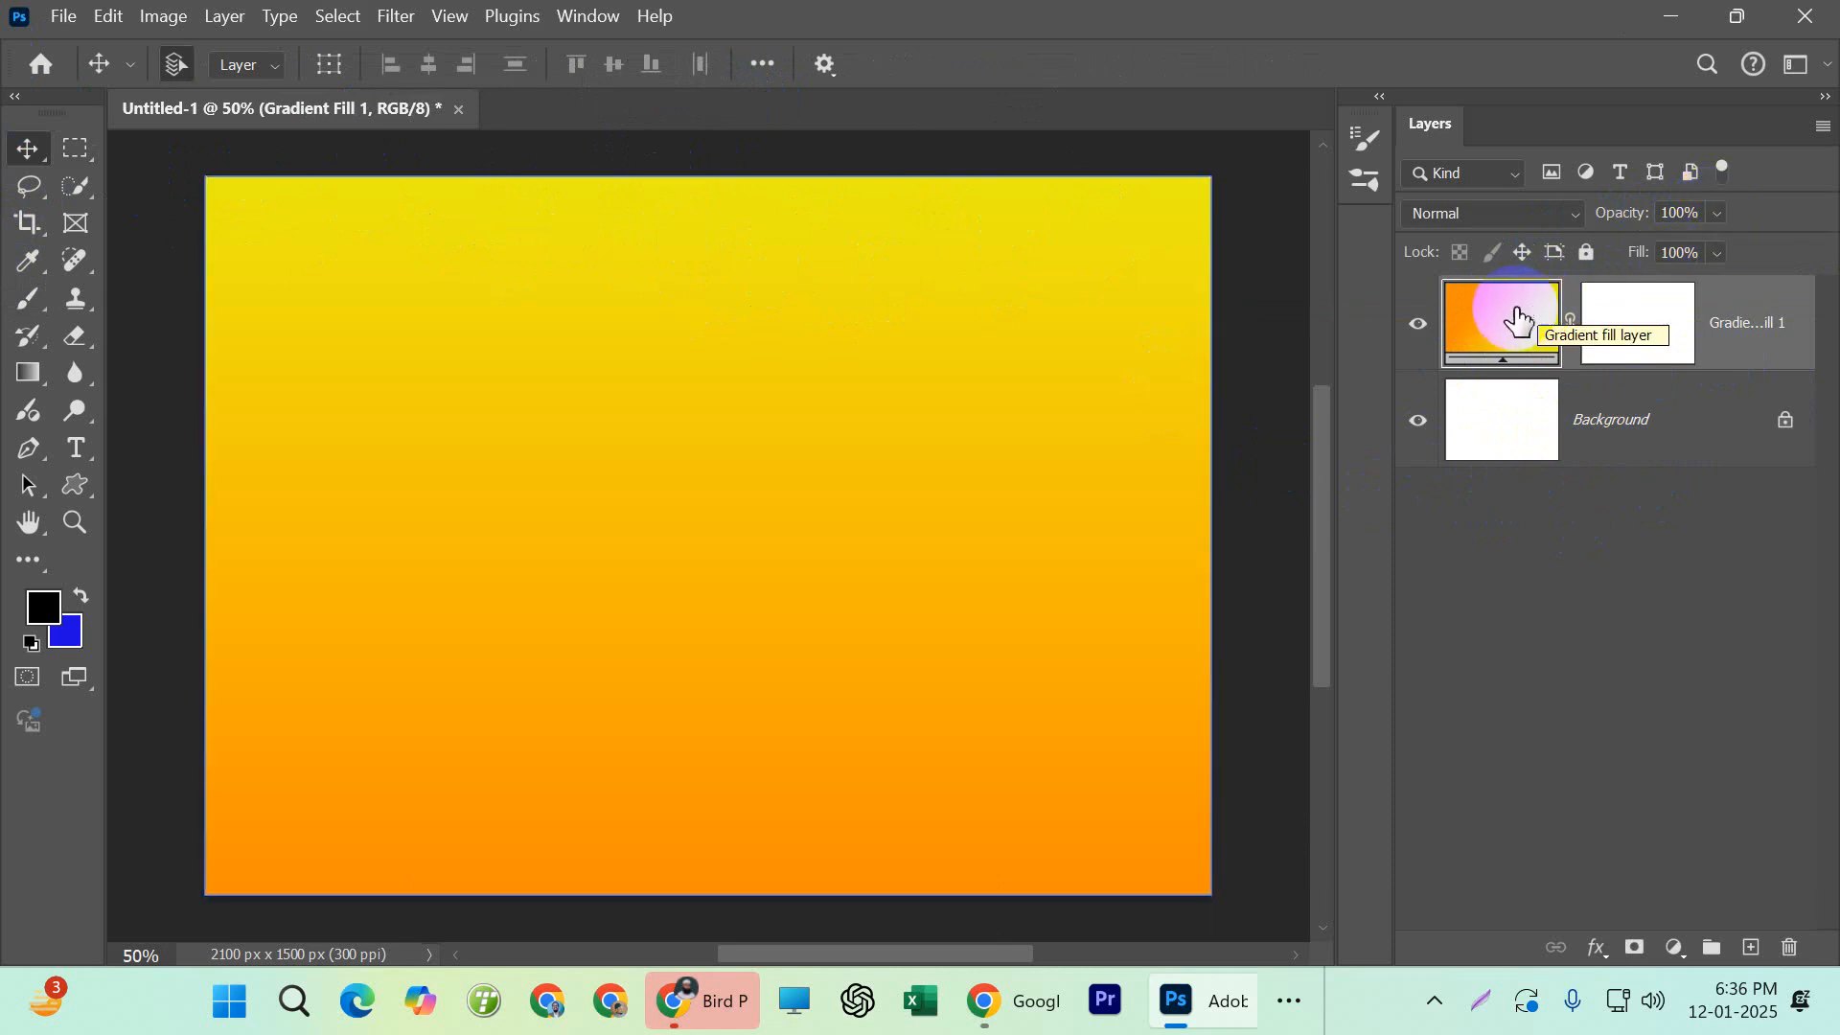
pyautogui.click(1714, 215)
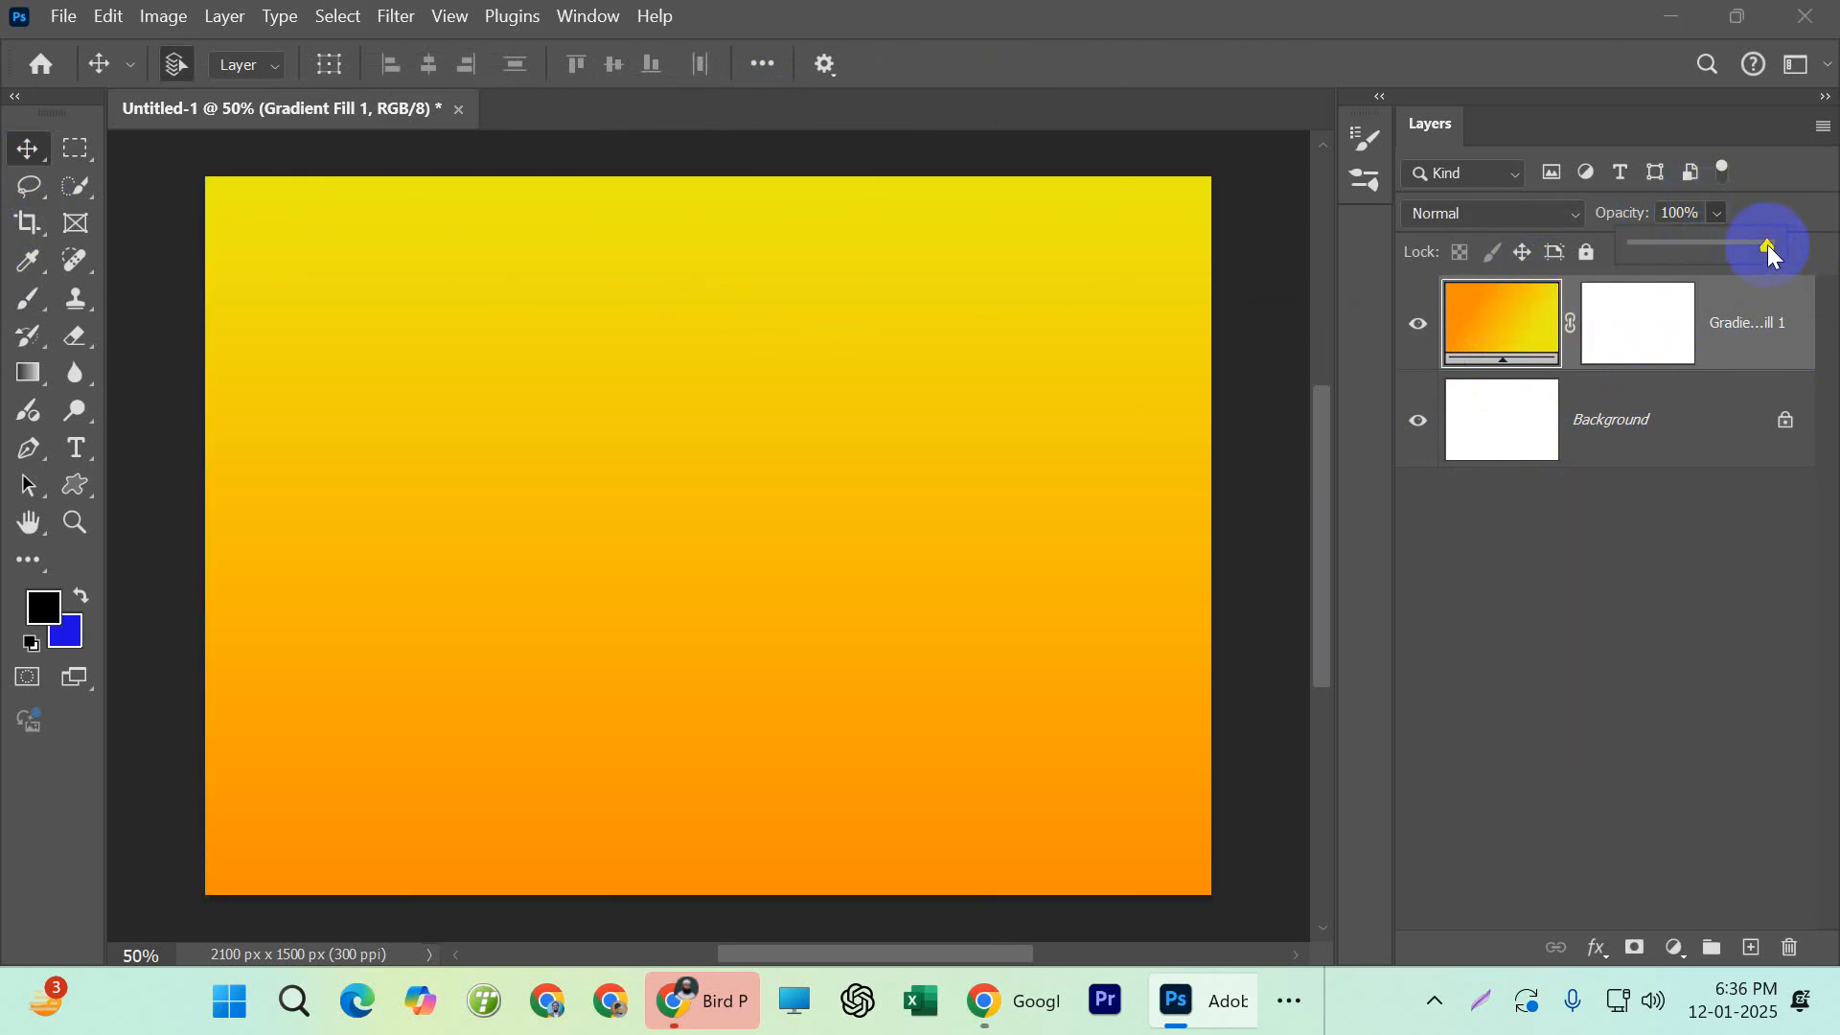
pyautogui.moveTo(1767, 244); pyautogui.dragTo(1807, 261)
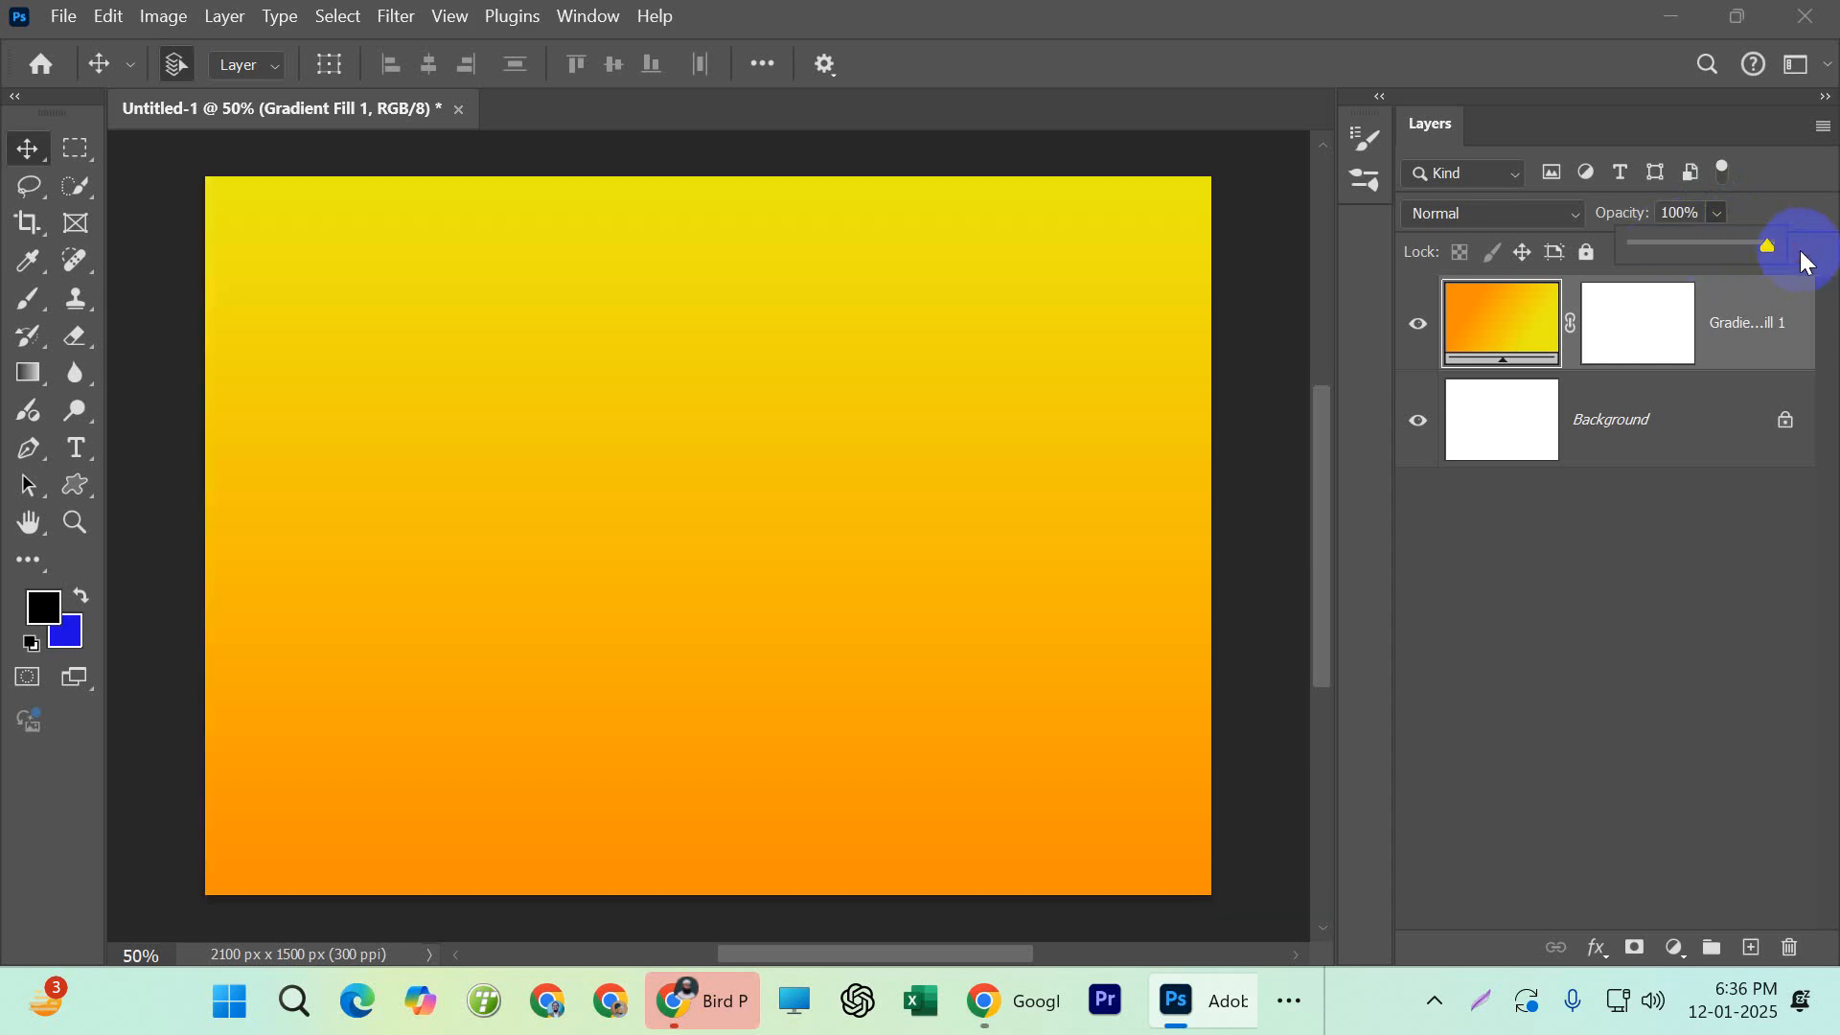
# Open the ostrich photo 15.jpg from the Graphic folder and unlock its Background layer
pyautogui.click(63, 16)
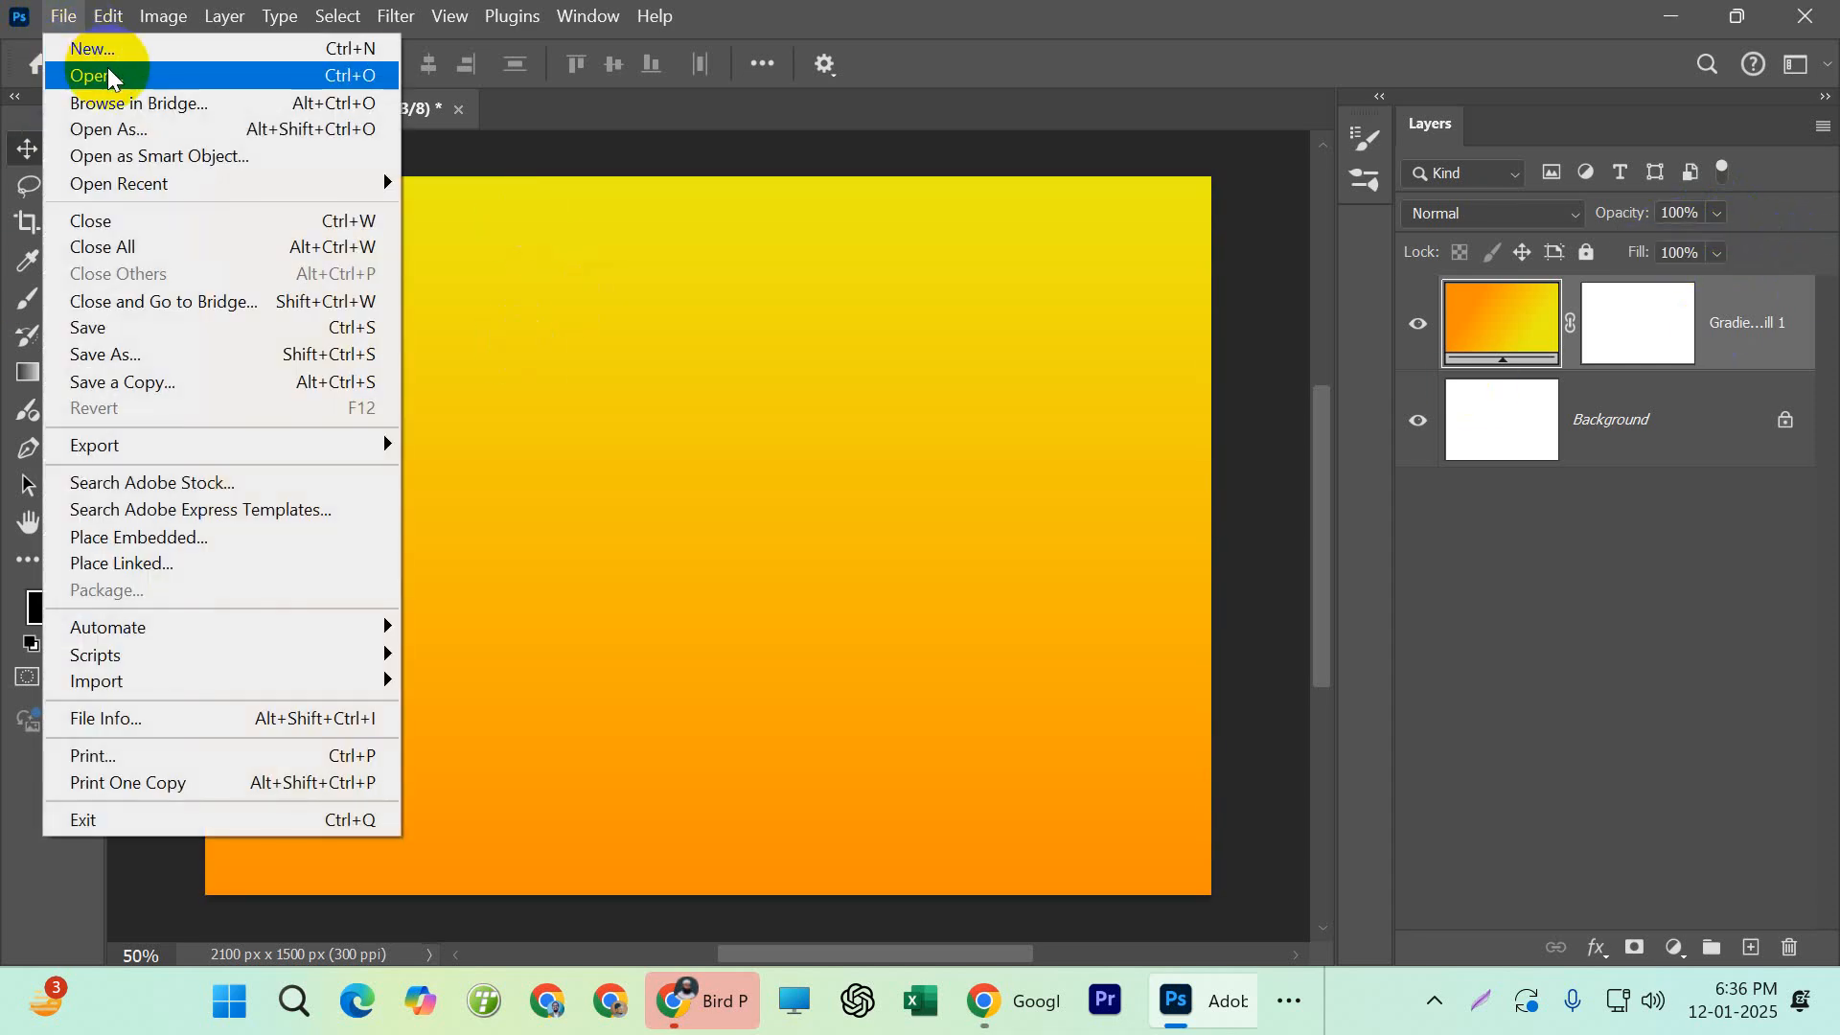
pyautogui.click(112, 81)
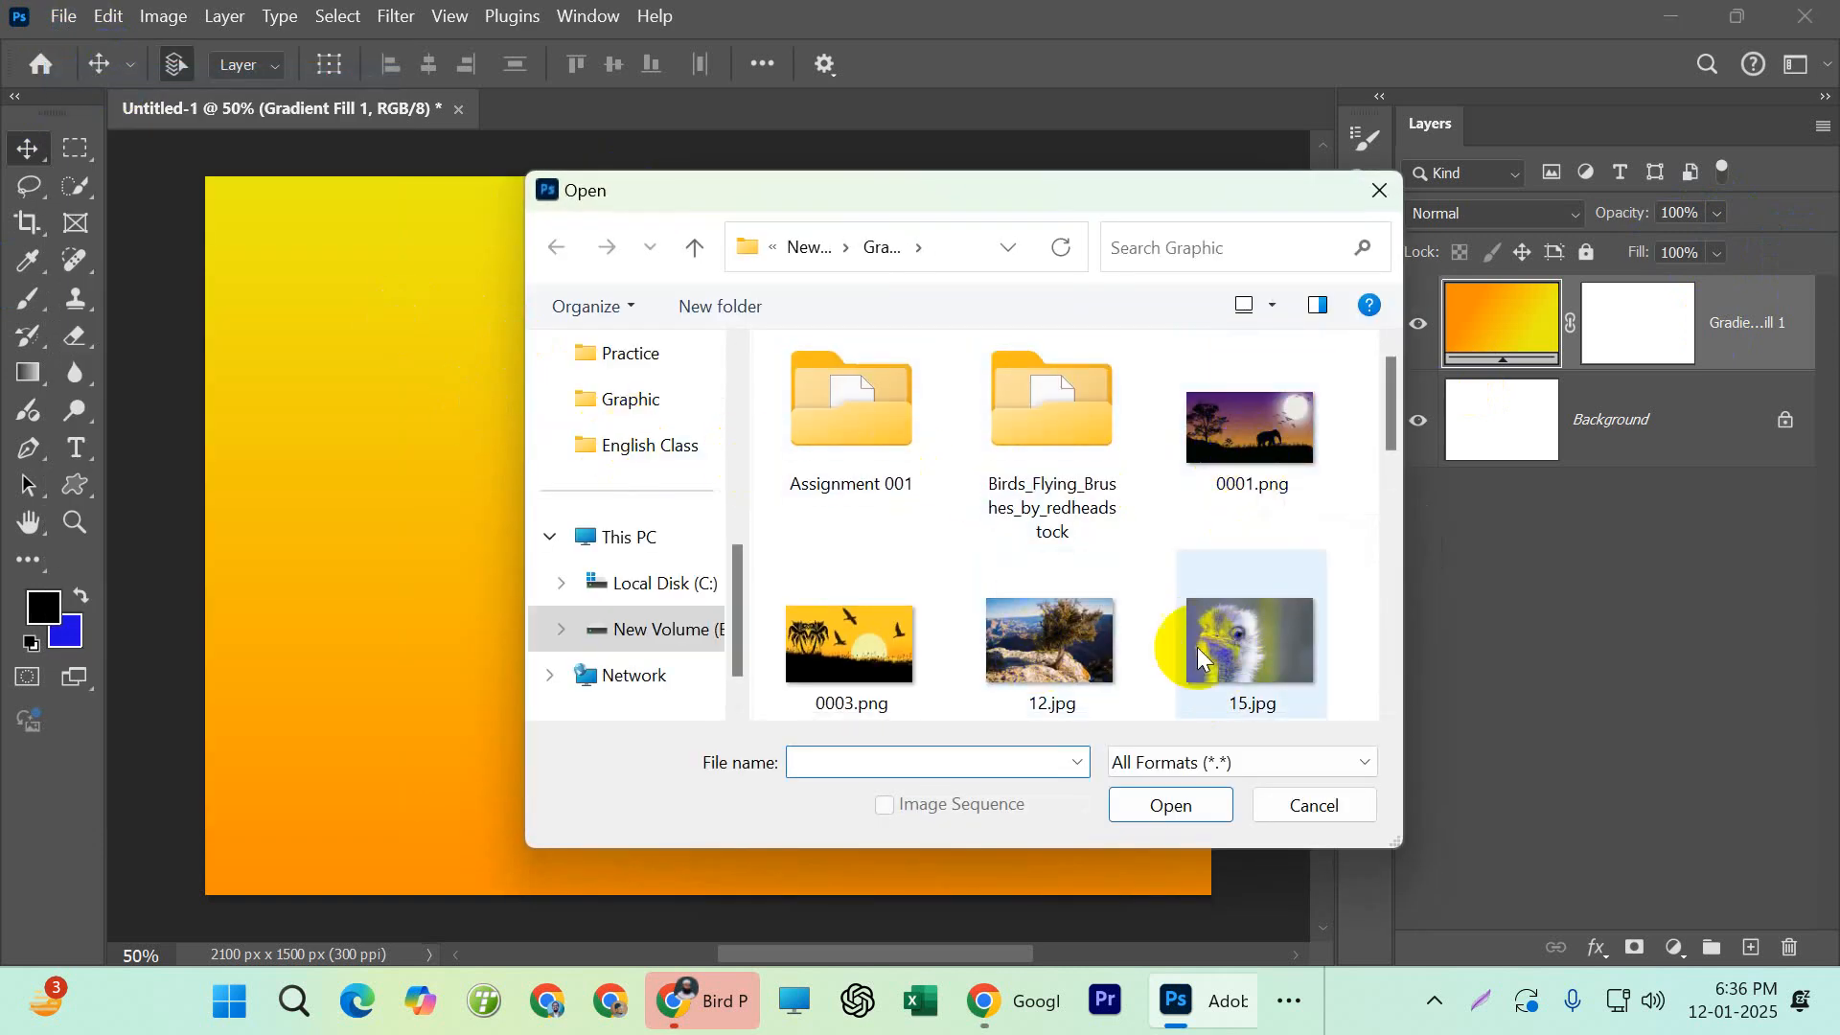
pyautogui.doubleClick(1269, 652)
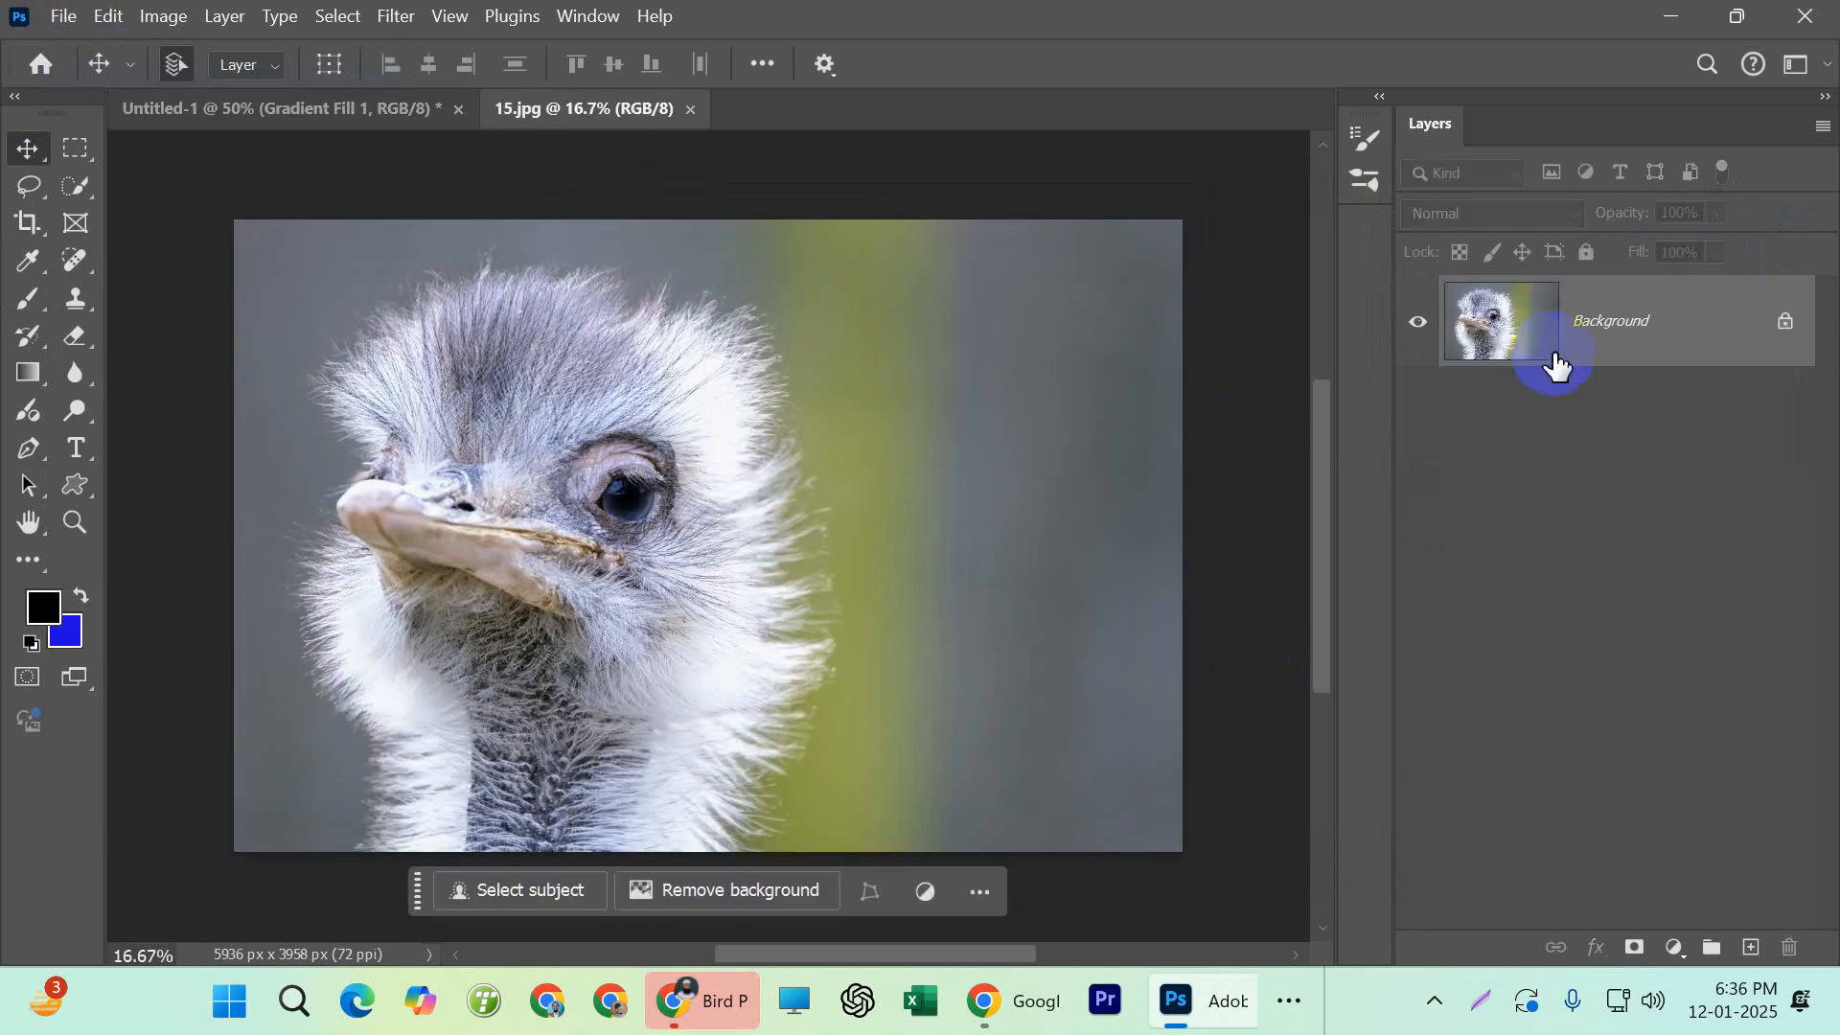
pyautogui.click(1784, 321)
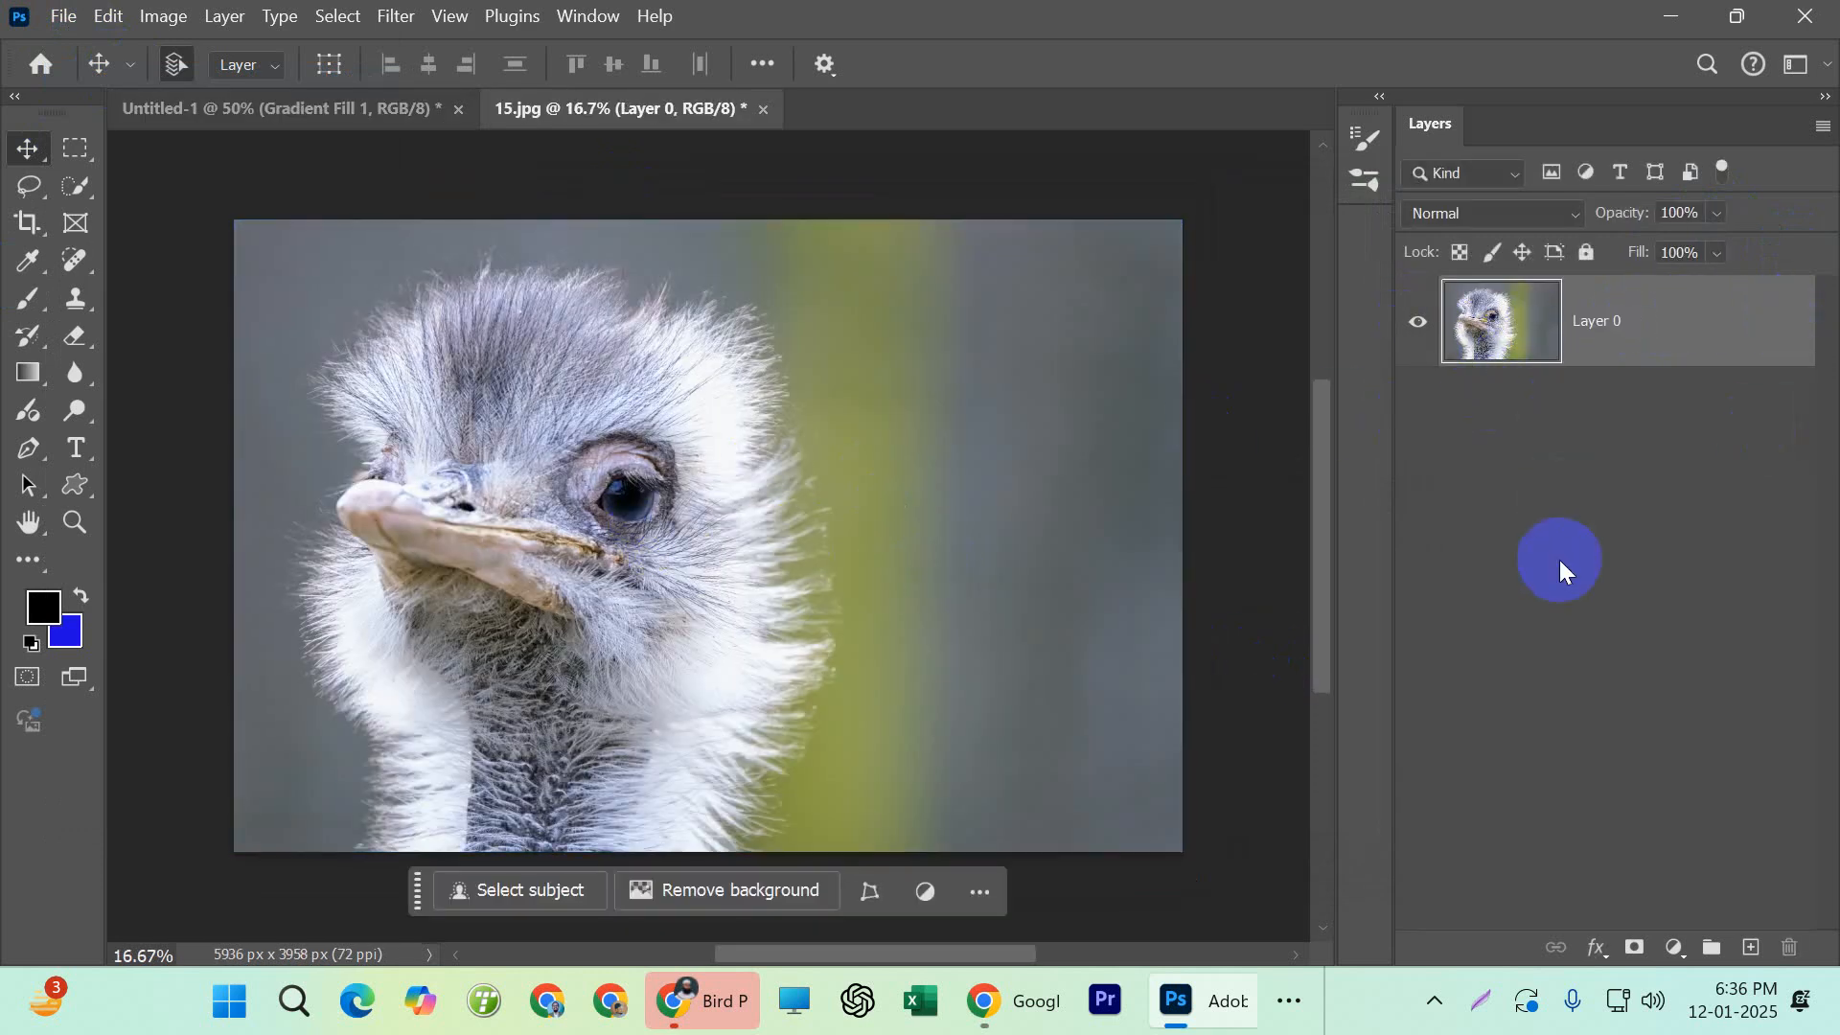
# Try different opacity levels on the unlocked ostrich photo layer and return it to 100%
pyautogui.click(1714, 214)
pyautogui.moveTo(1733, 245); pyautogui.dragTo(1777, 251)
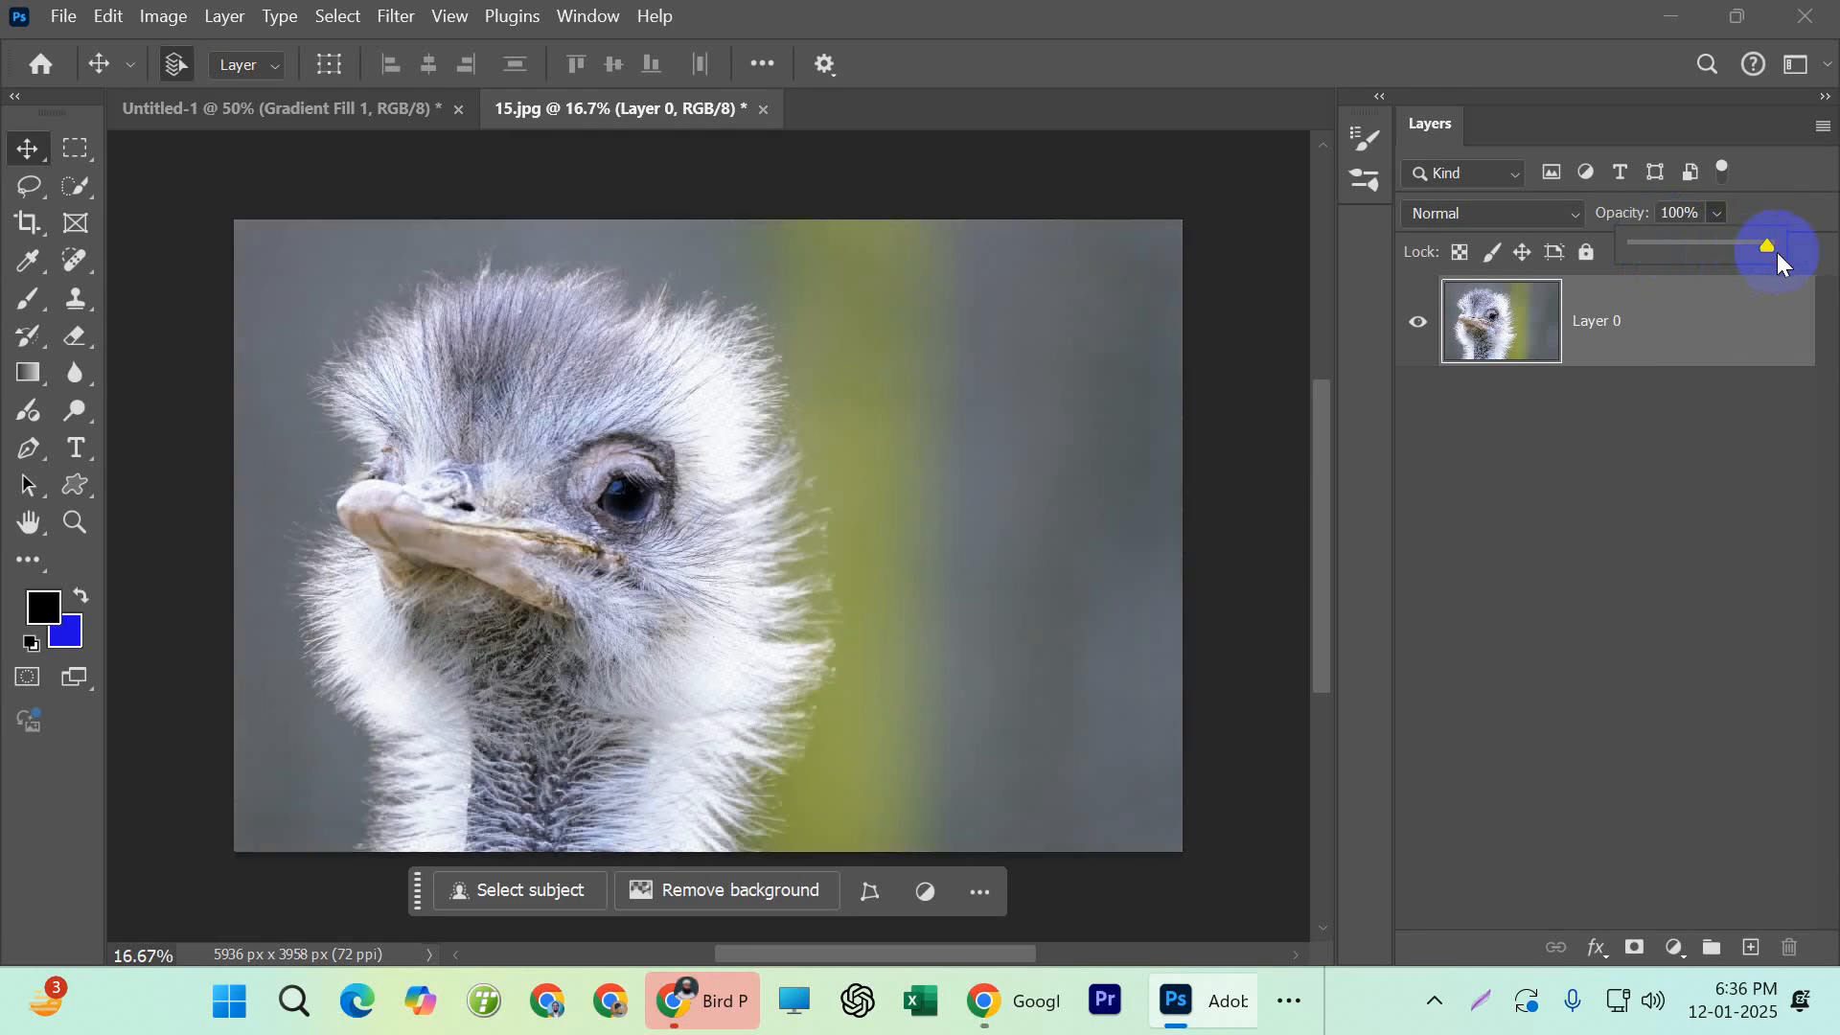
# Back in Untitled-1, try varying the opacity stop at the yellow end of the Gradient Fill 1 gradient, and discard the edit
pyautogui.click(230, 113)
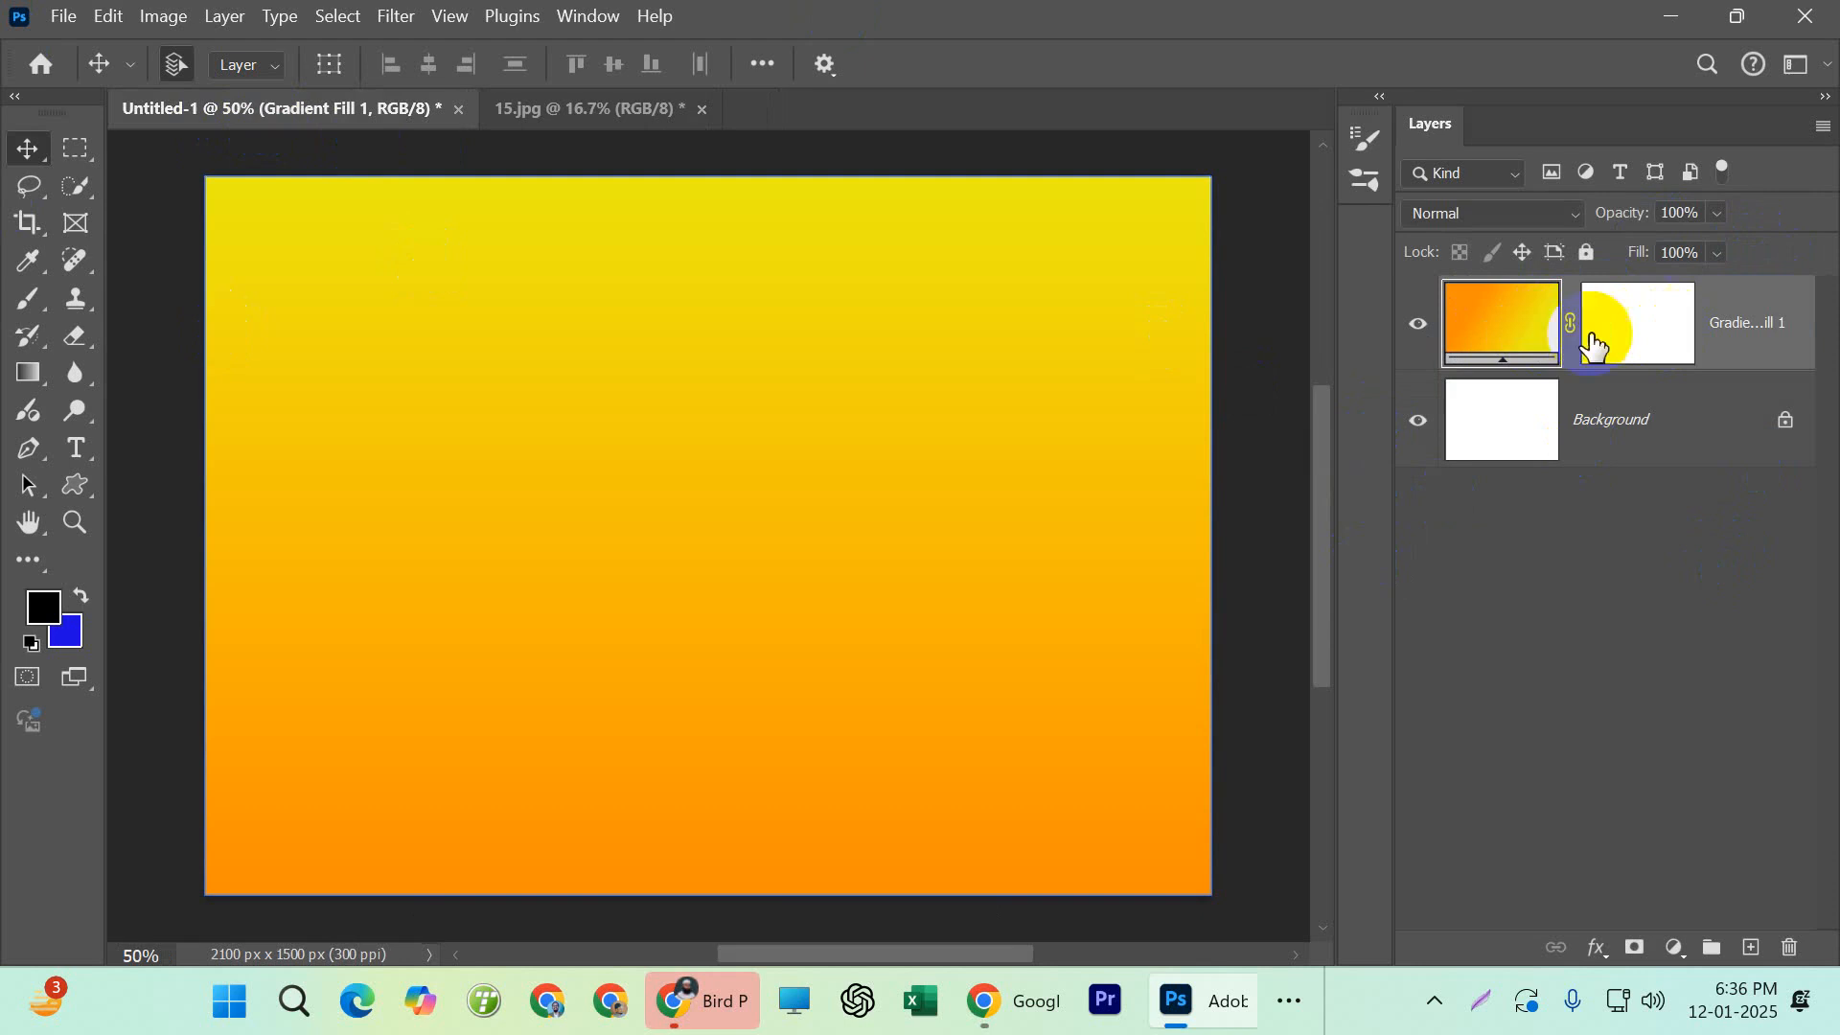
pyautogui.doubleClick(1520, 329)
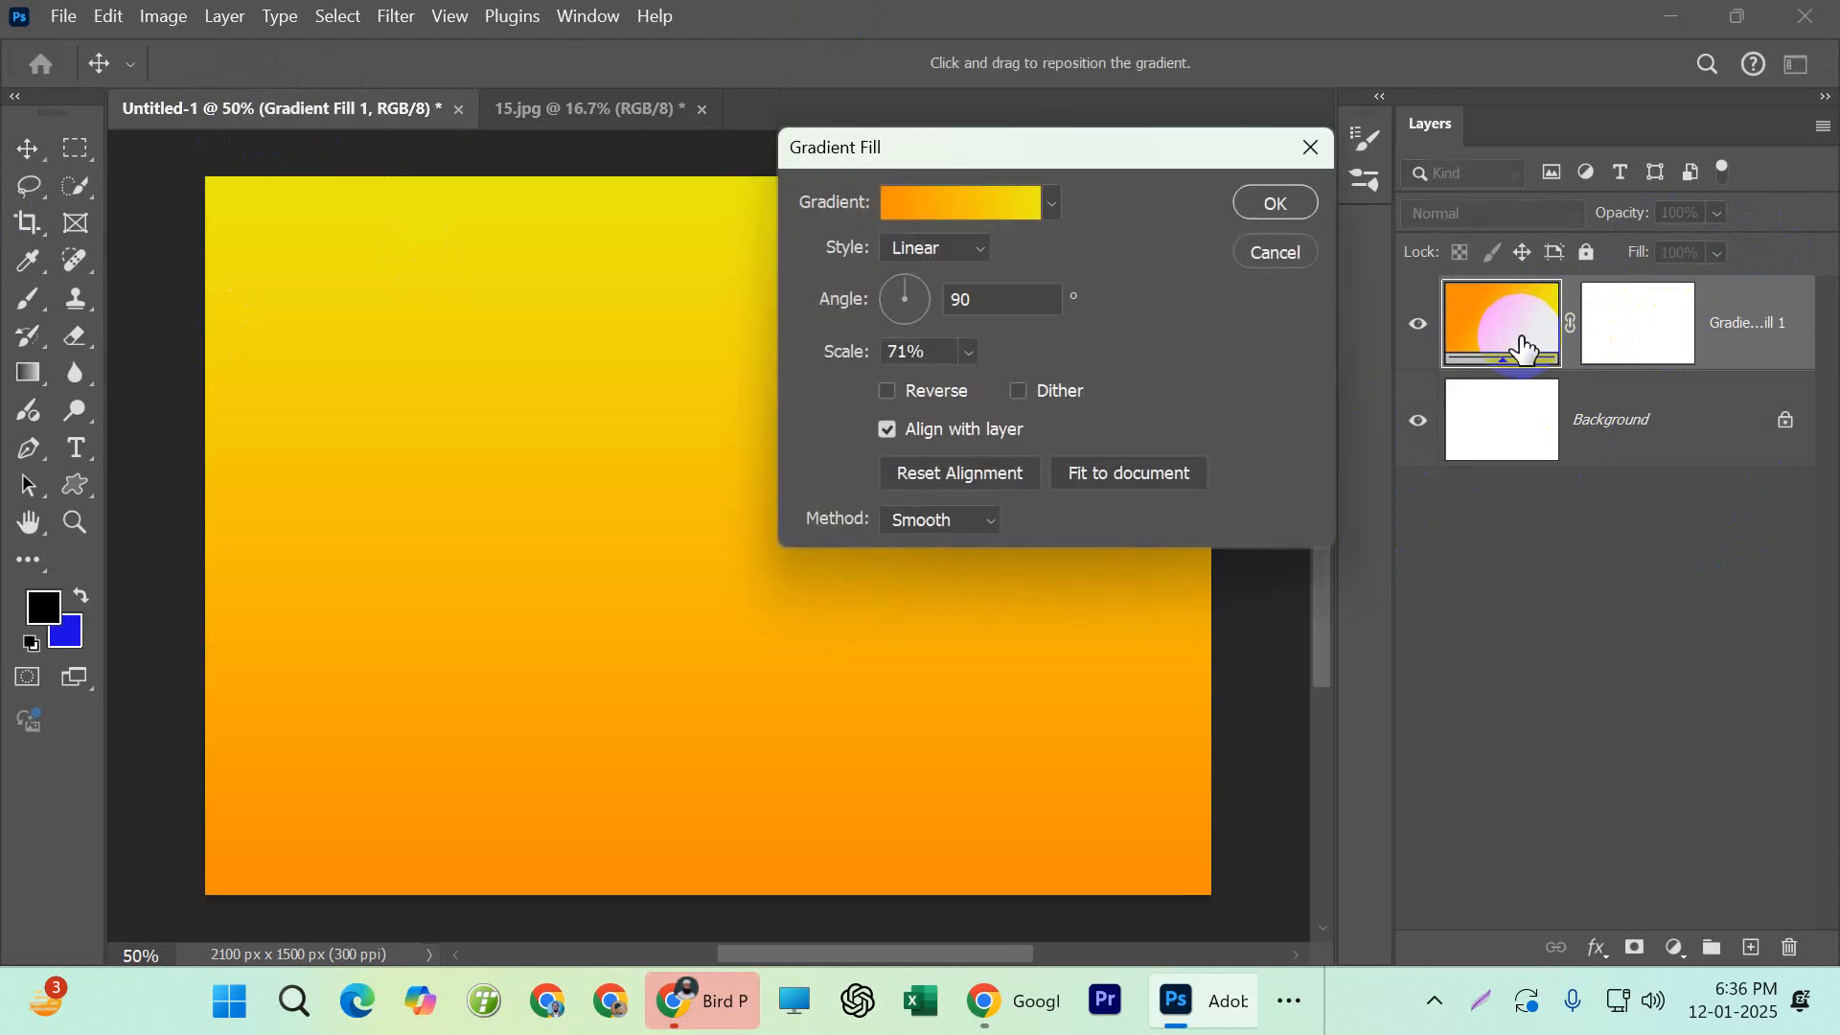
pyautogui.click(930, 203)
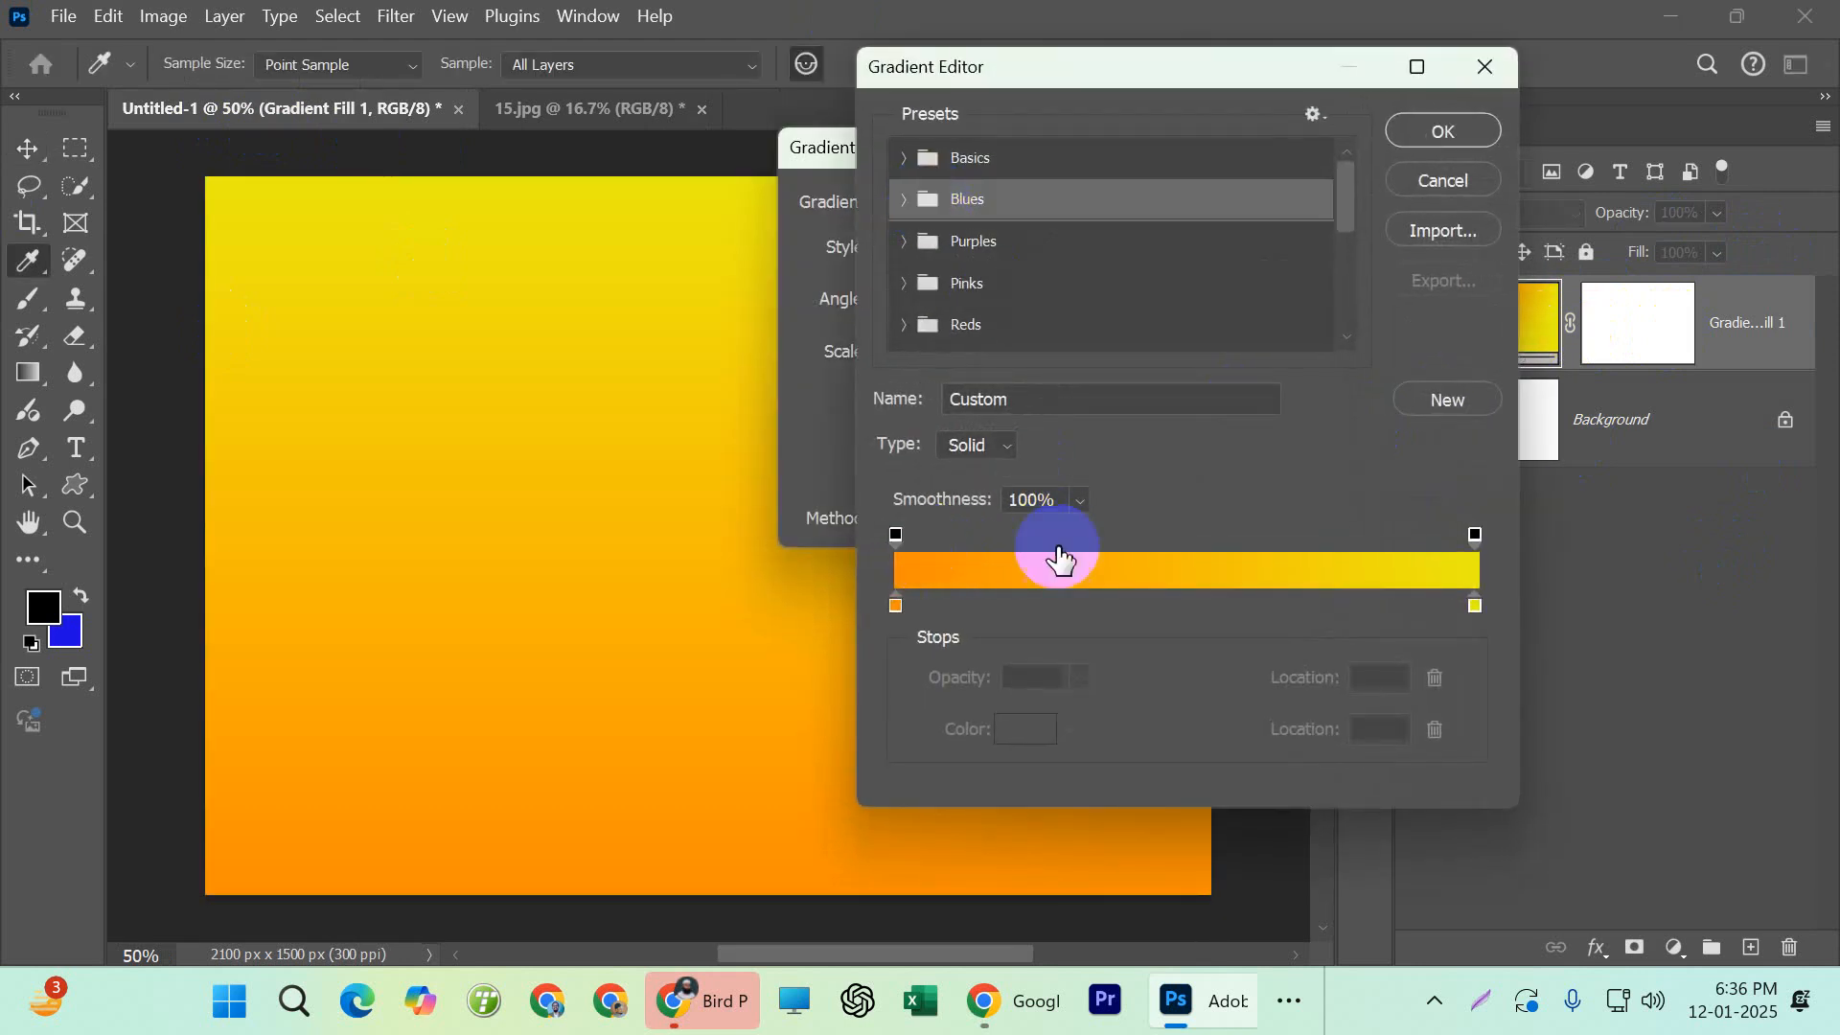
pyautogui.click(1474, 543)
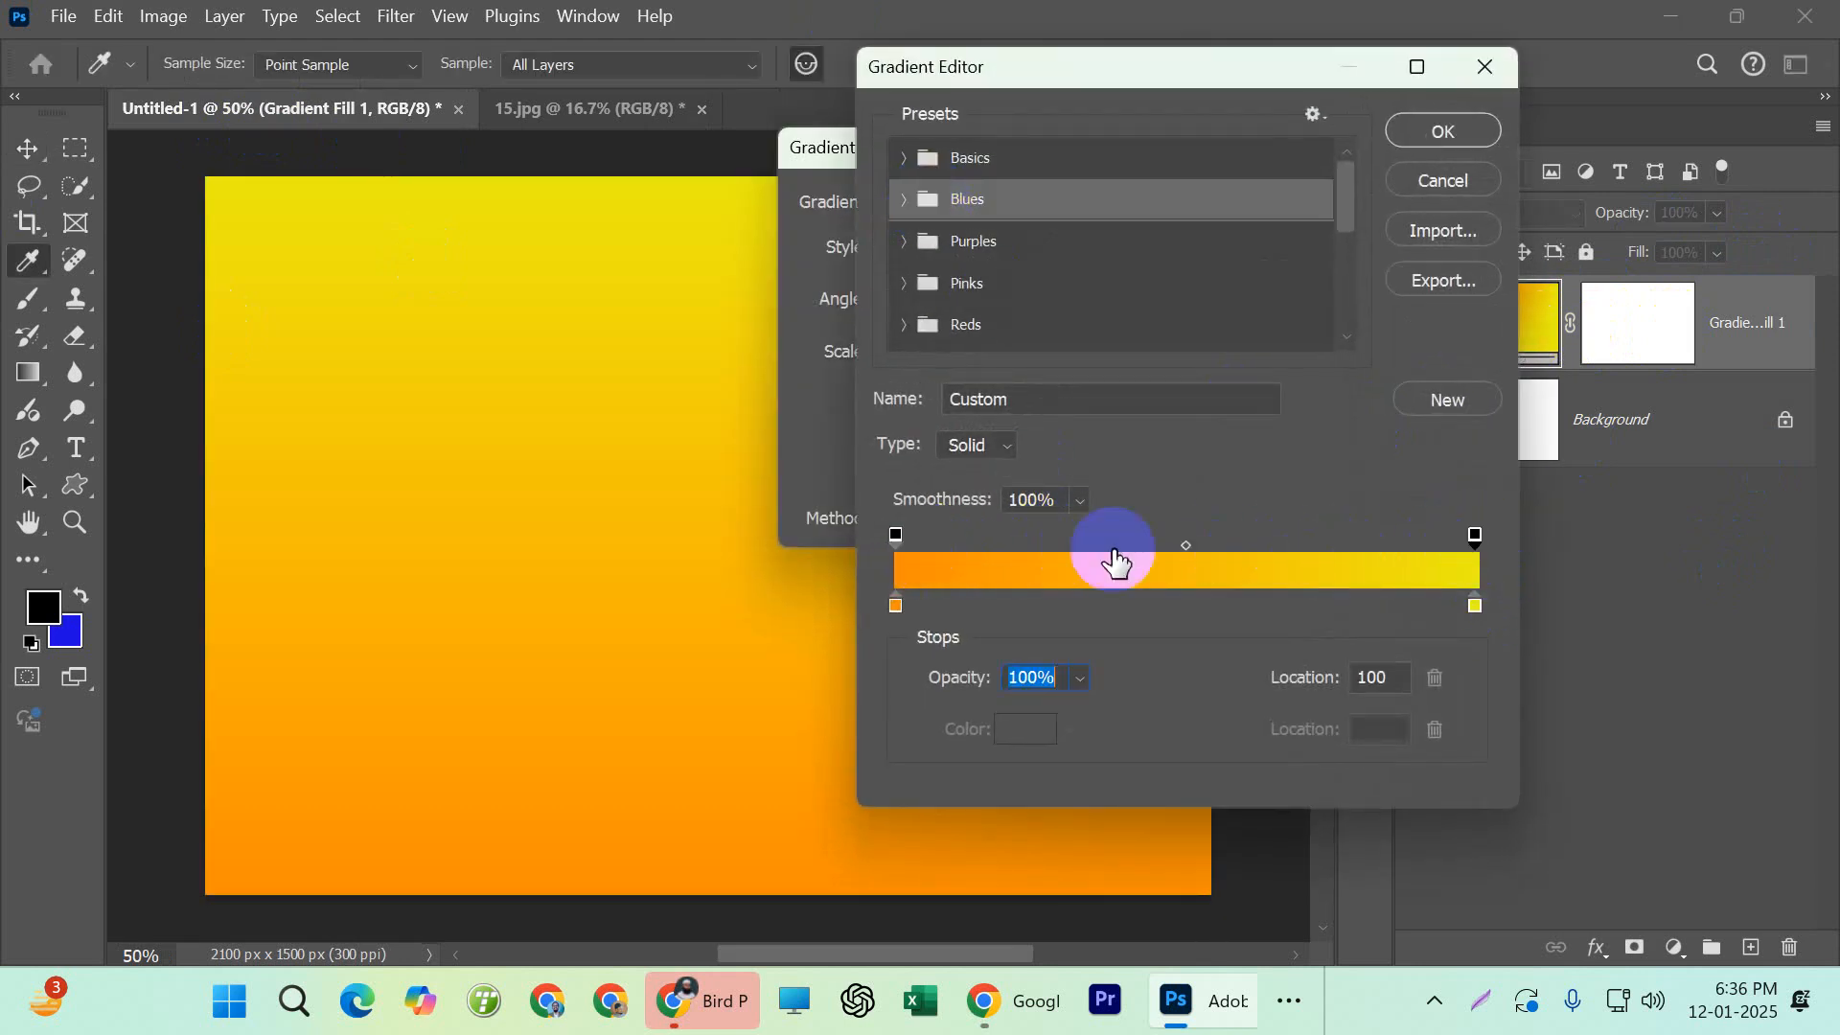
pyautogui.click(894, 534)
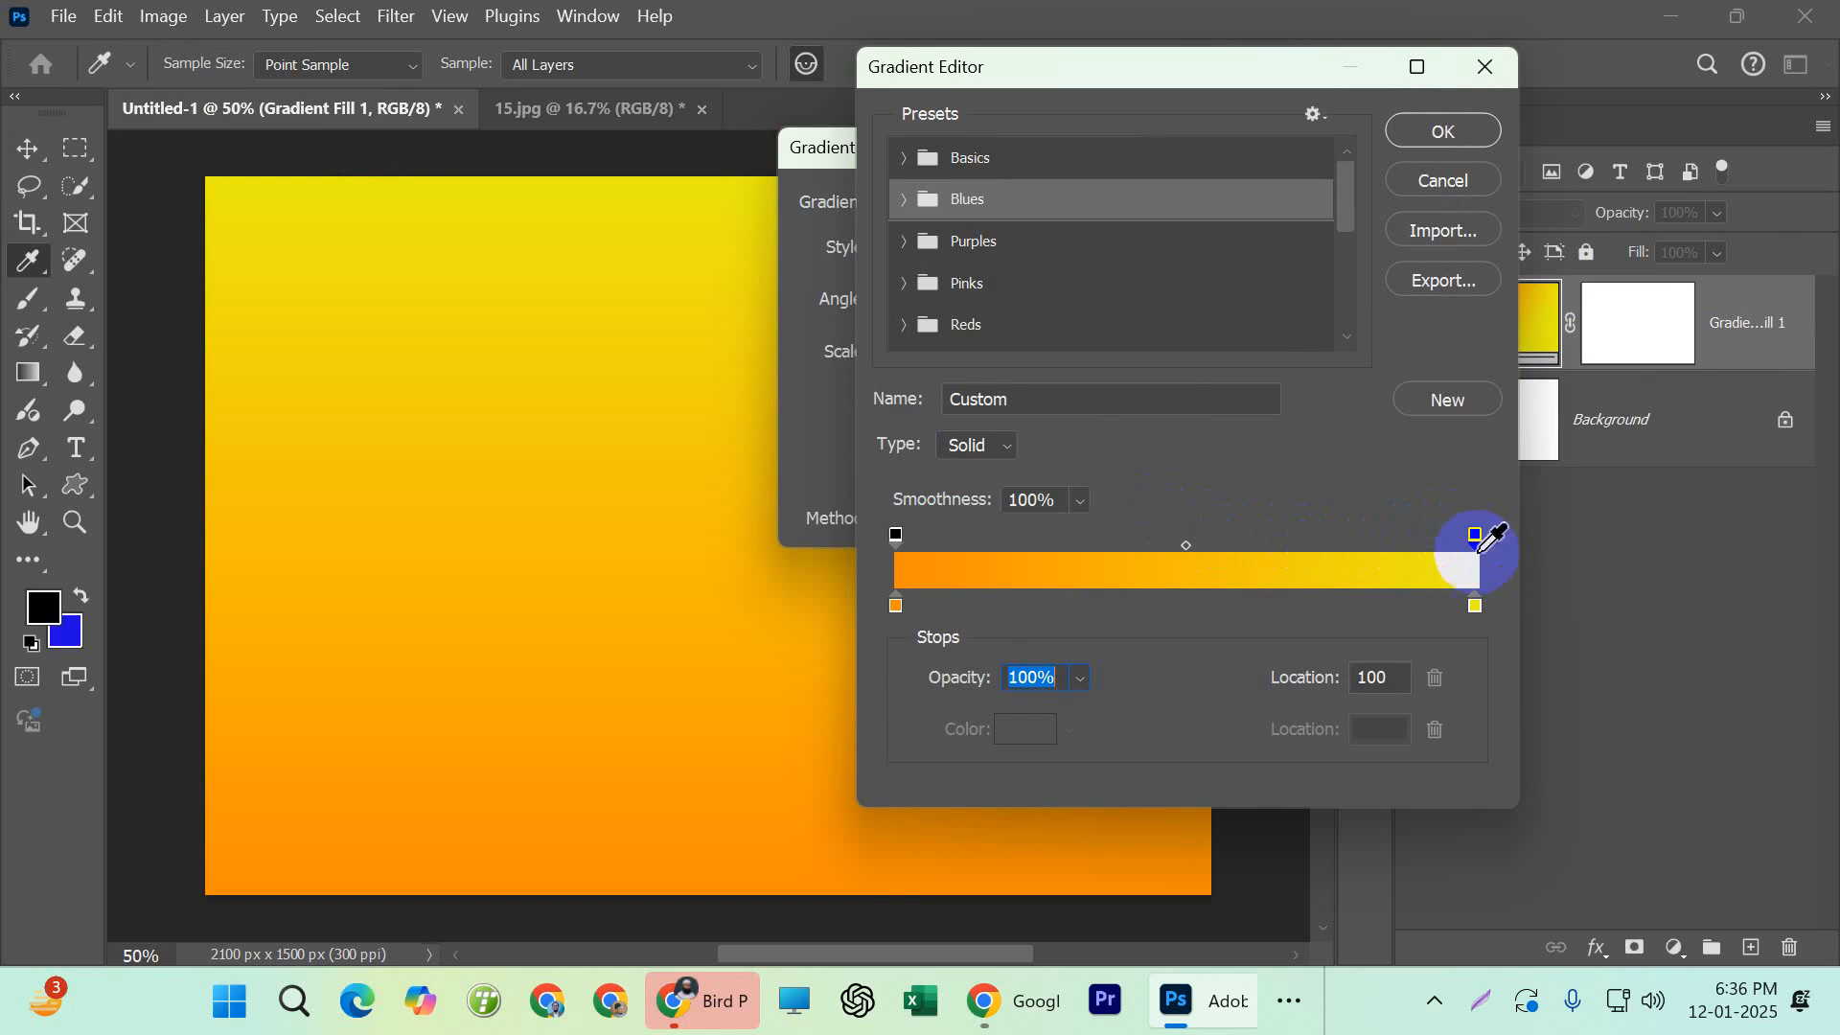
pyautogui.click(1474, 607)
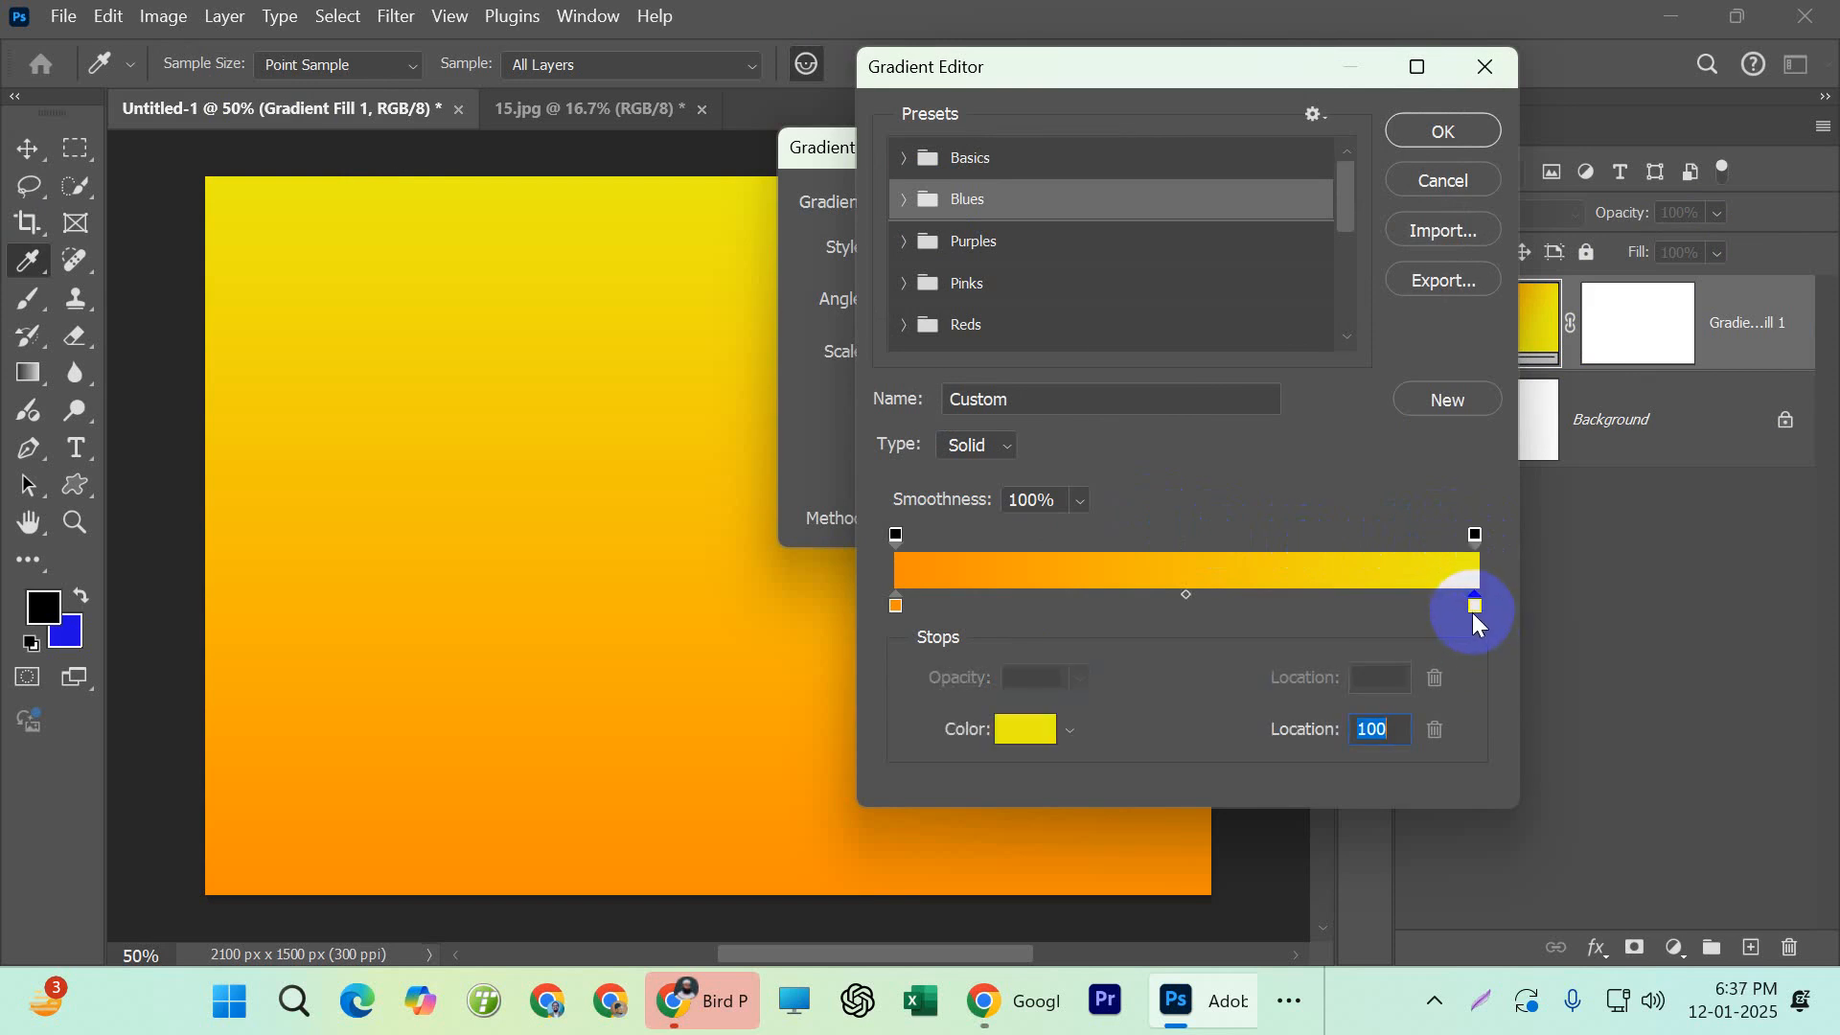
pyautogui.click(1474, 535)
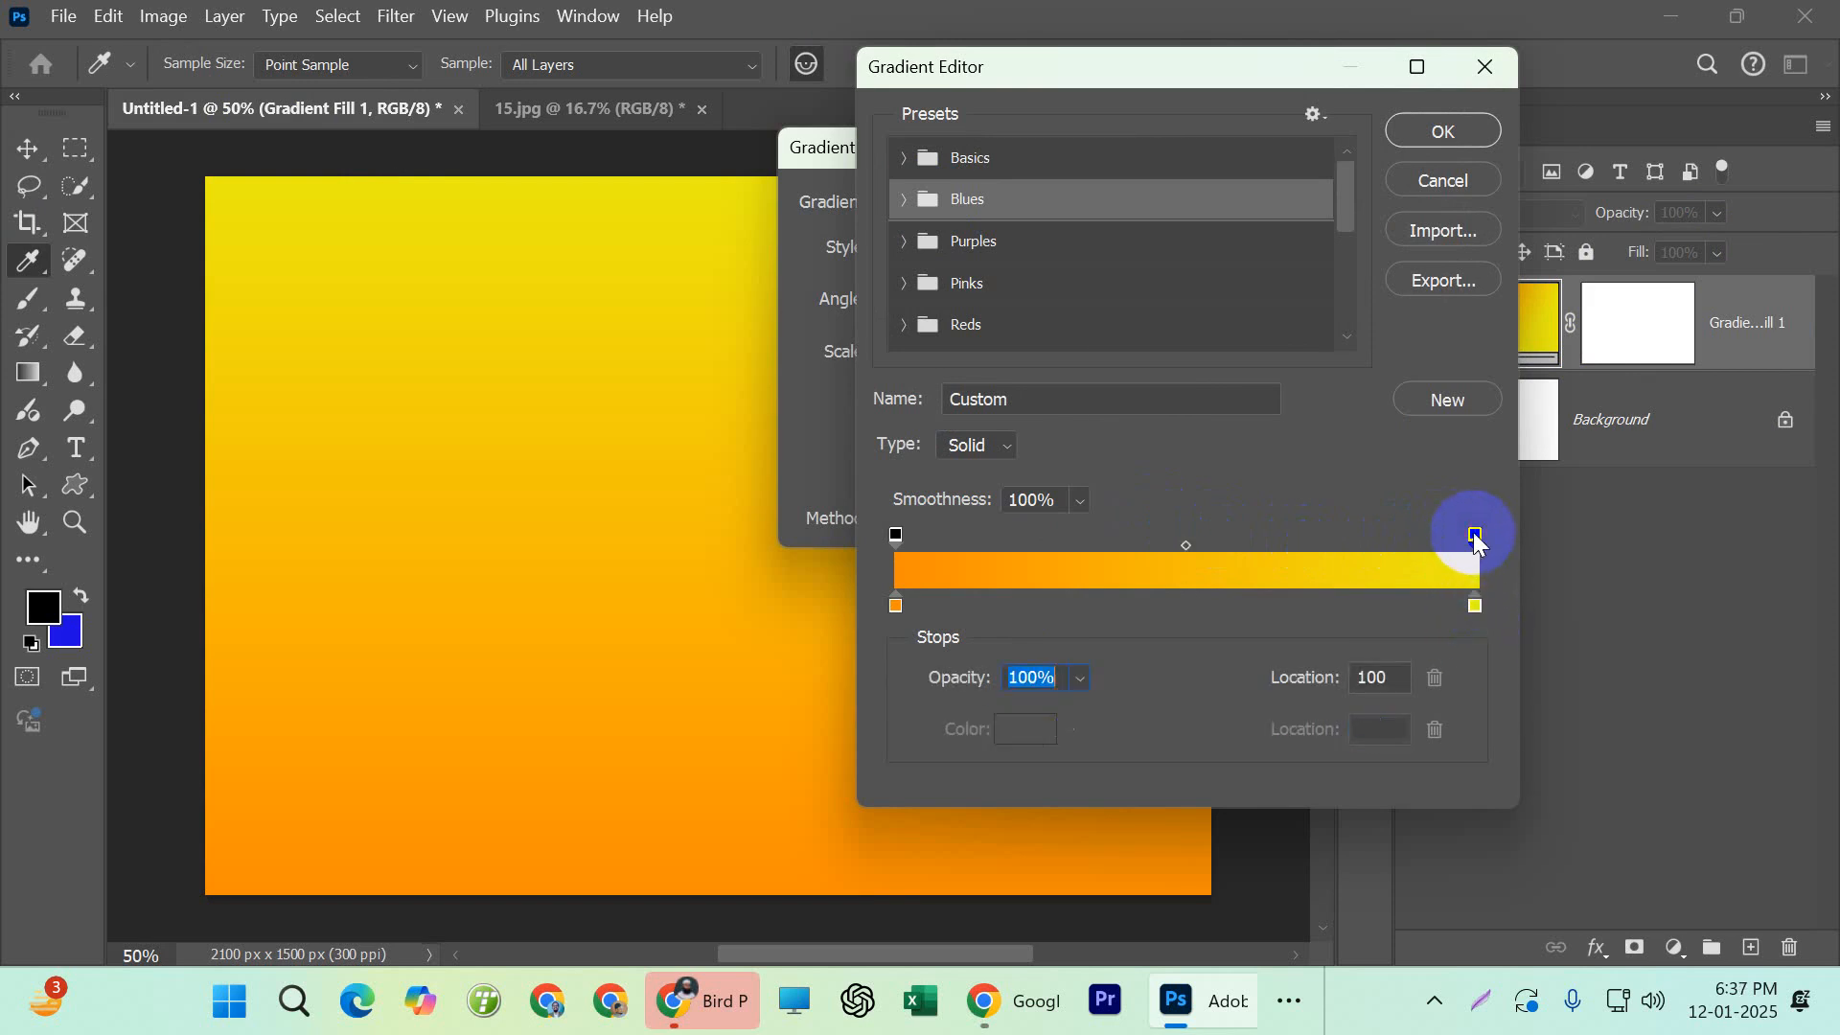
pyautogui.click(1079, 679)
pyautogui.moveTo(1108, 721); pyautogui.dragTo(1227, 733)
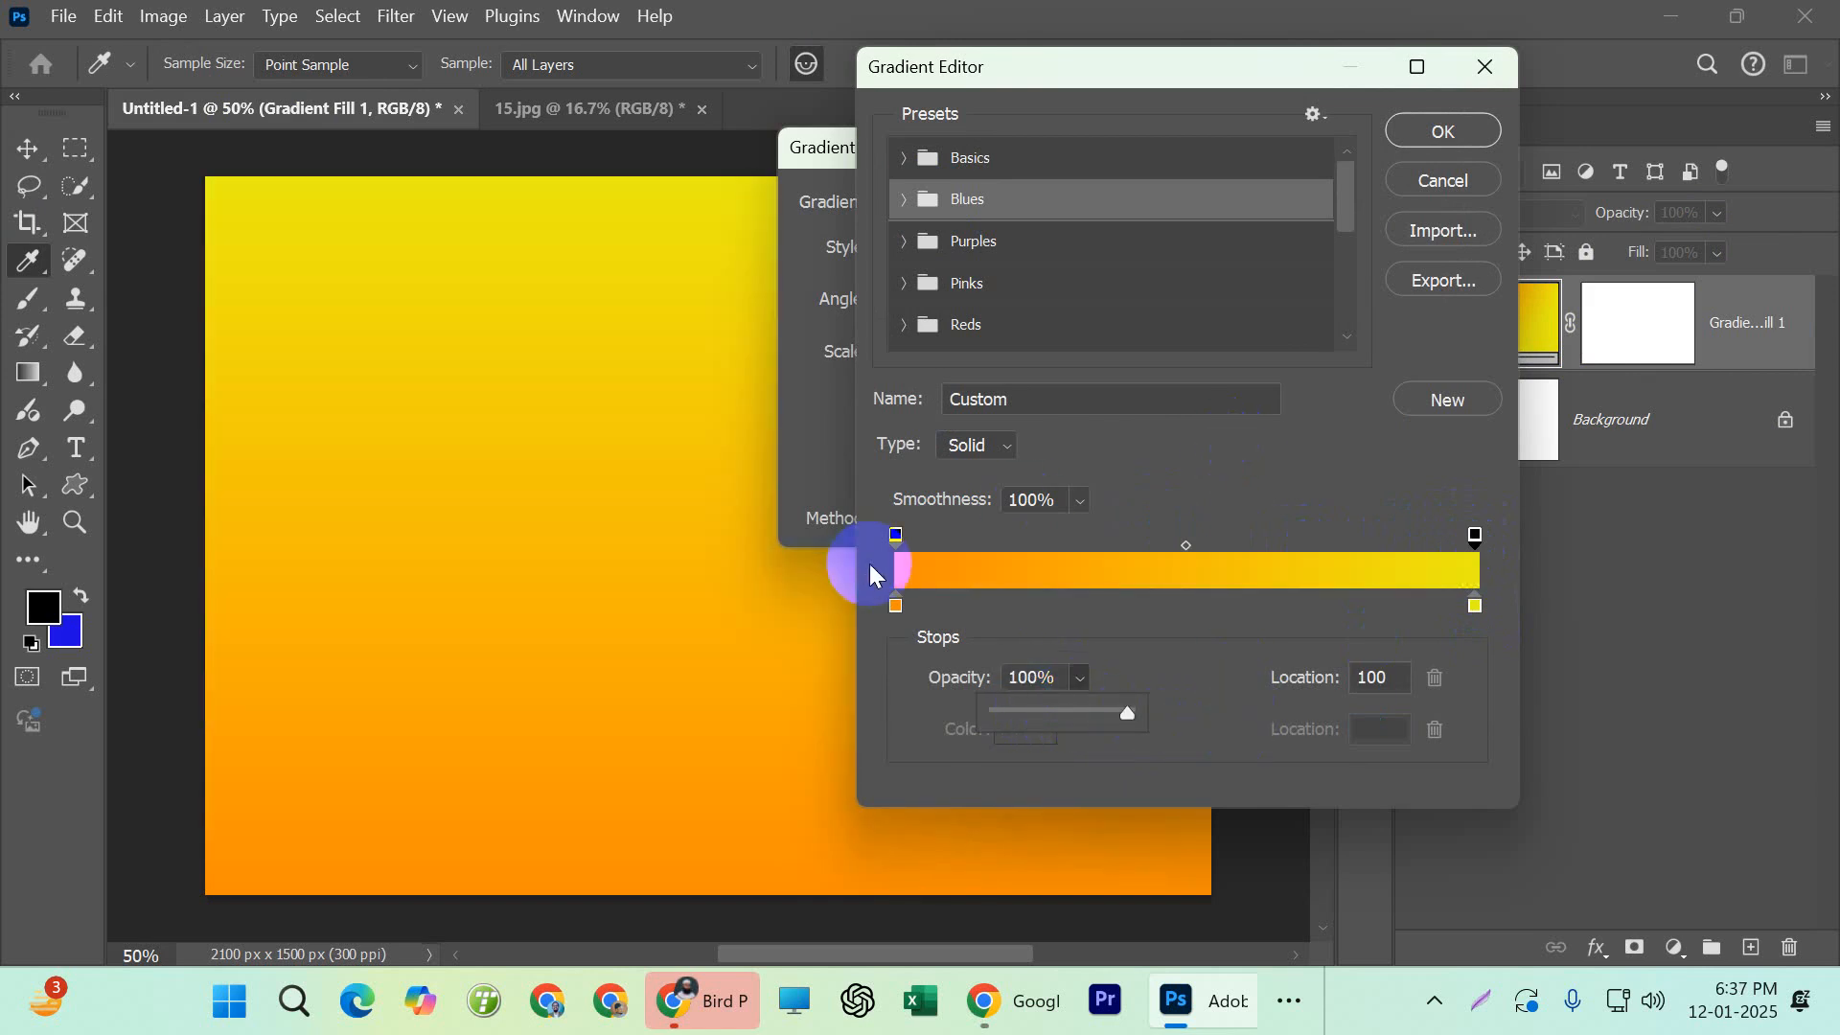
pyautogui.click(1422, 178)
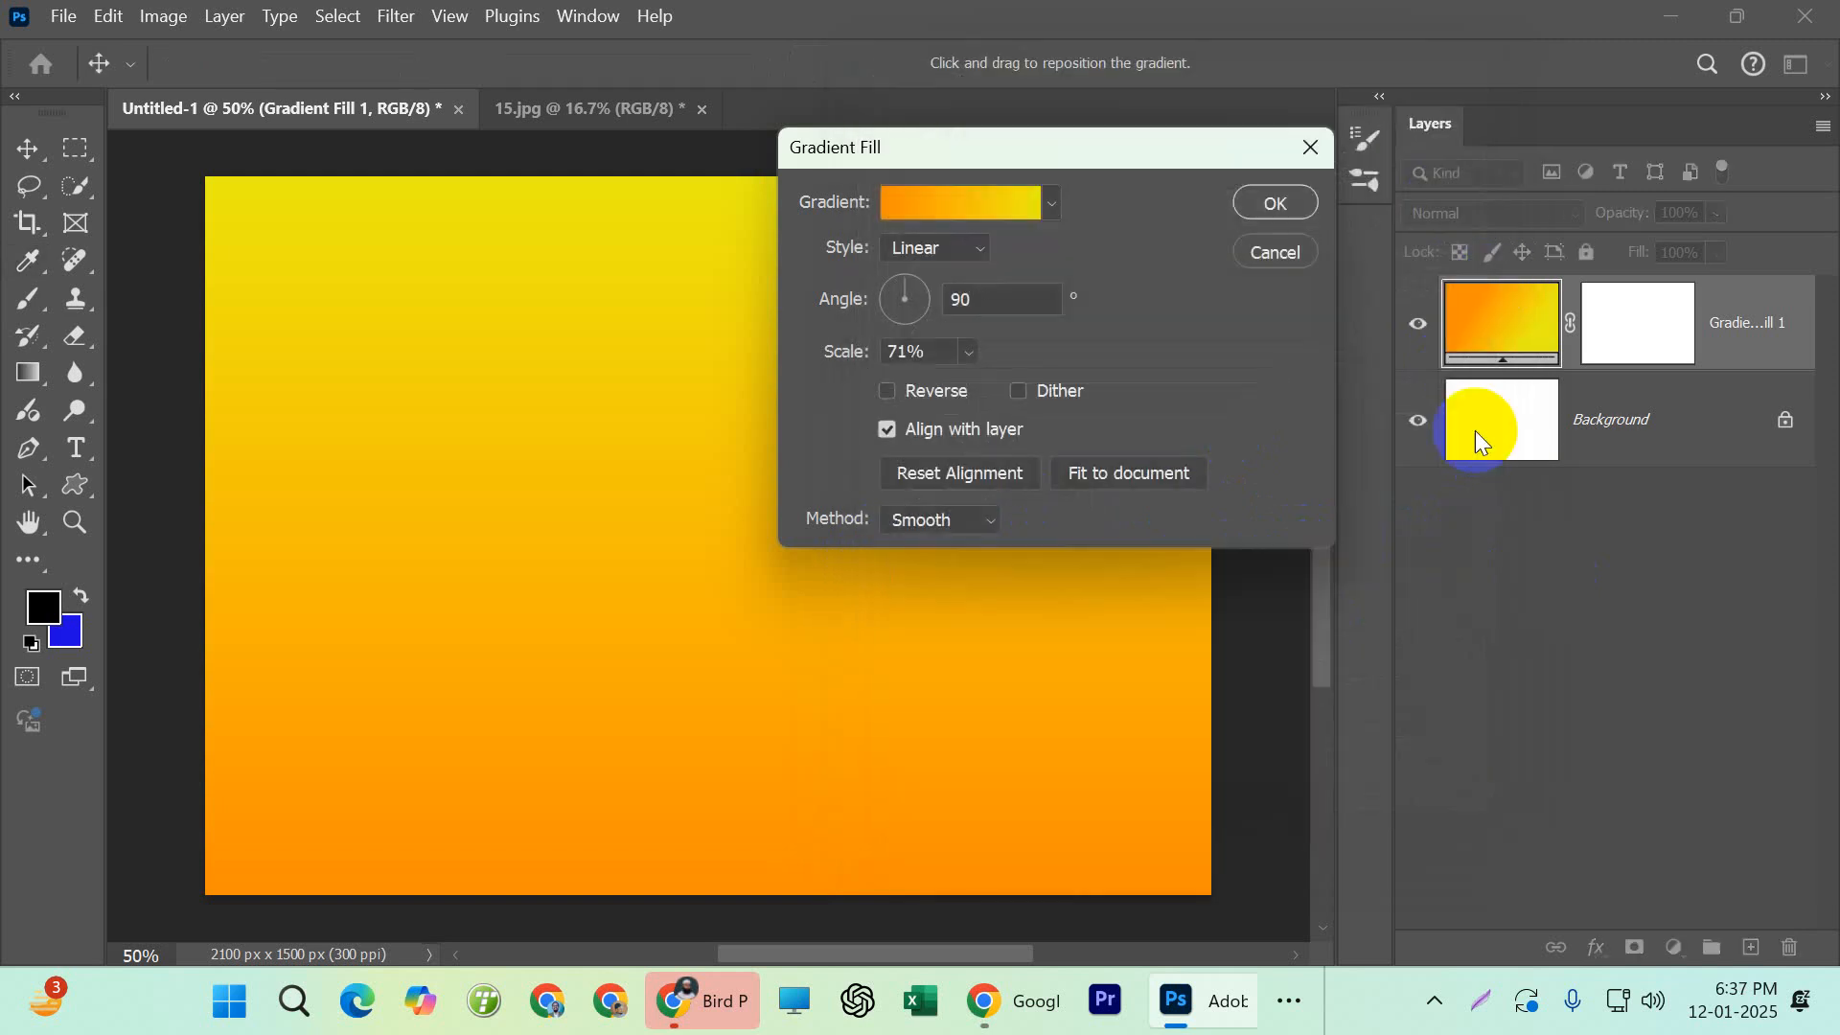
pyautogui.click(1241, 206)
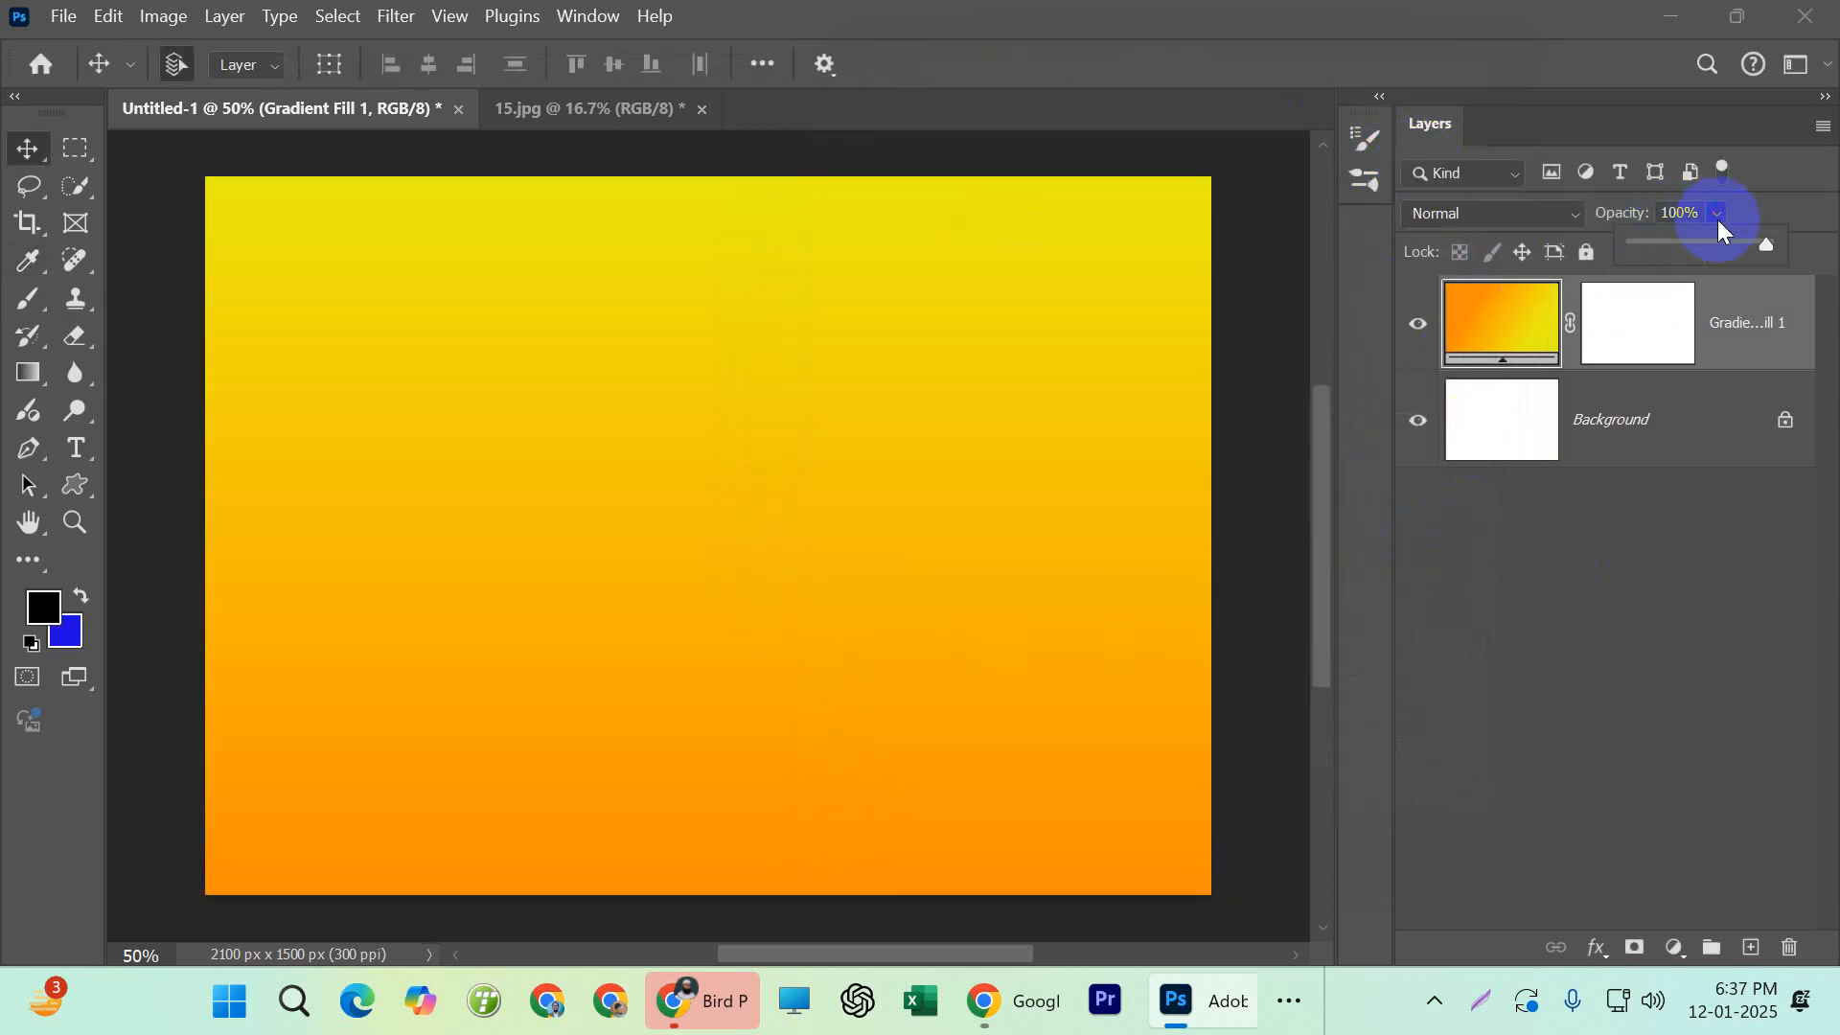
# Try the Gradient Fill 1 layer's opacity once more, restore it to 100% and deselect the layer
pyautogui.moveTo(1691, 247); pyautogui.dragTo(1824, 246)
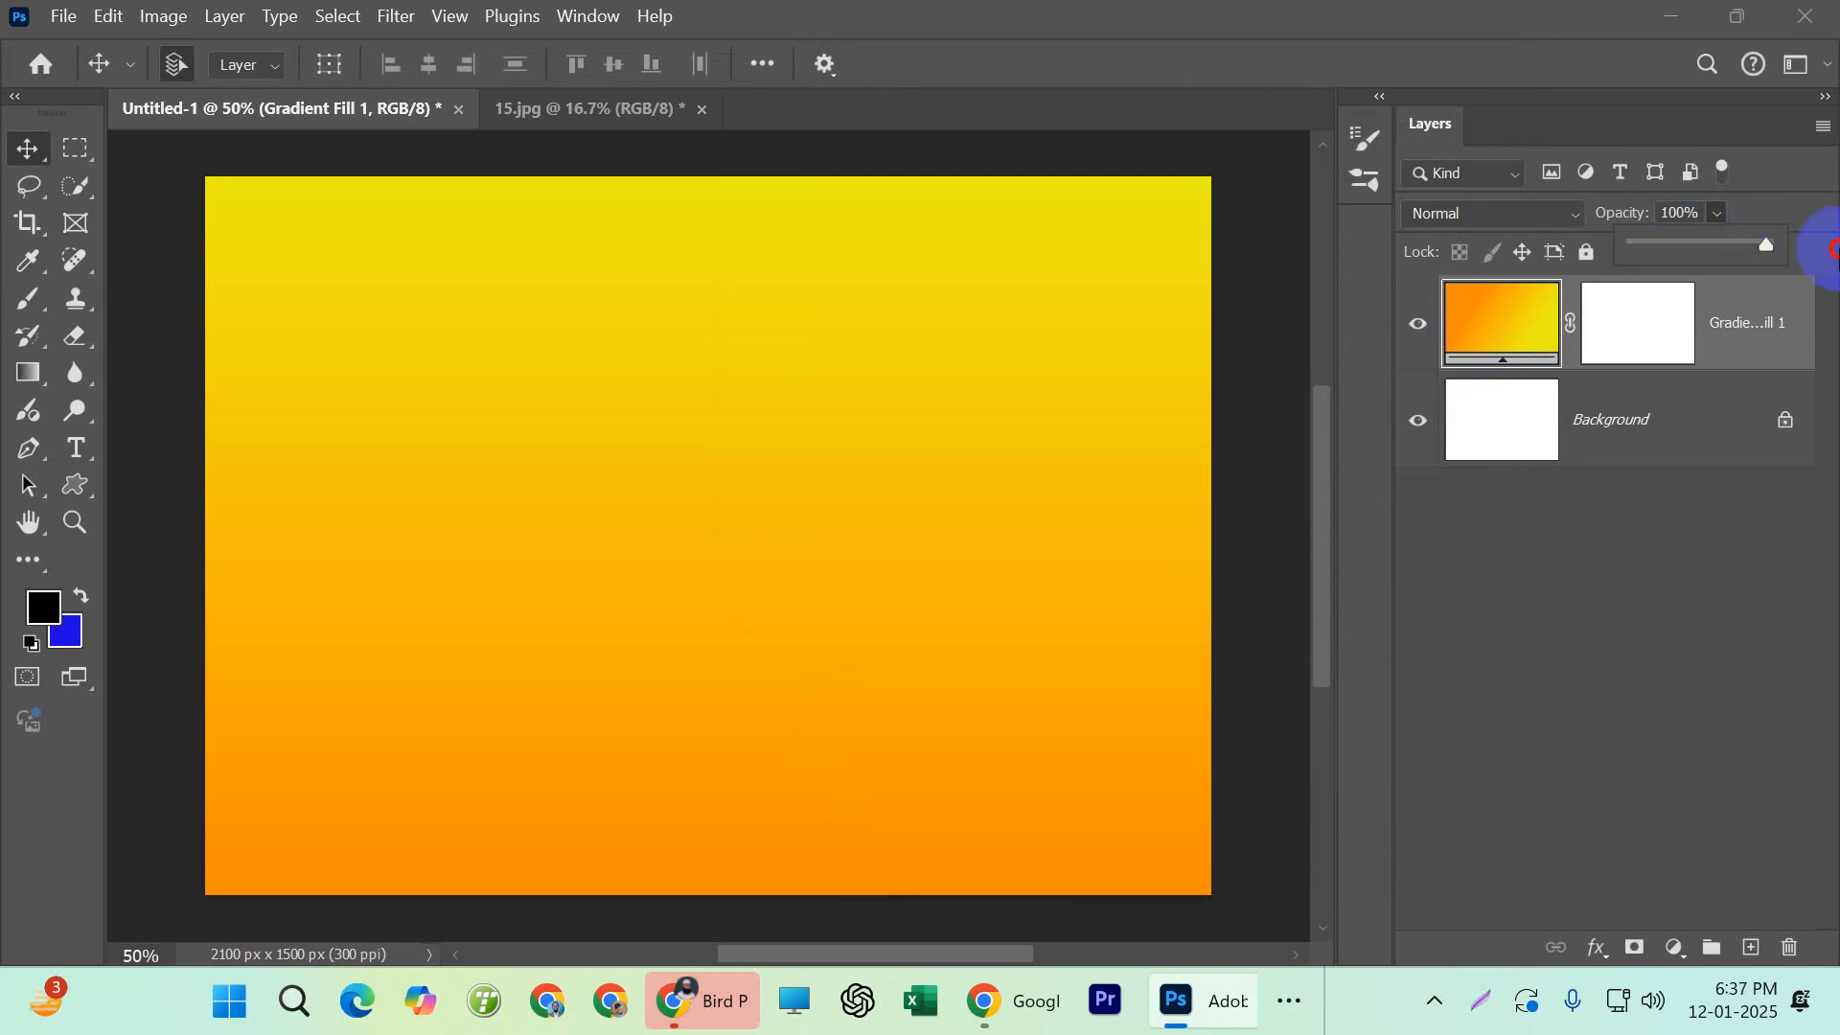
pyautogui.click(1738, 600)
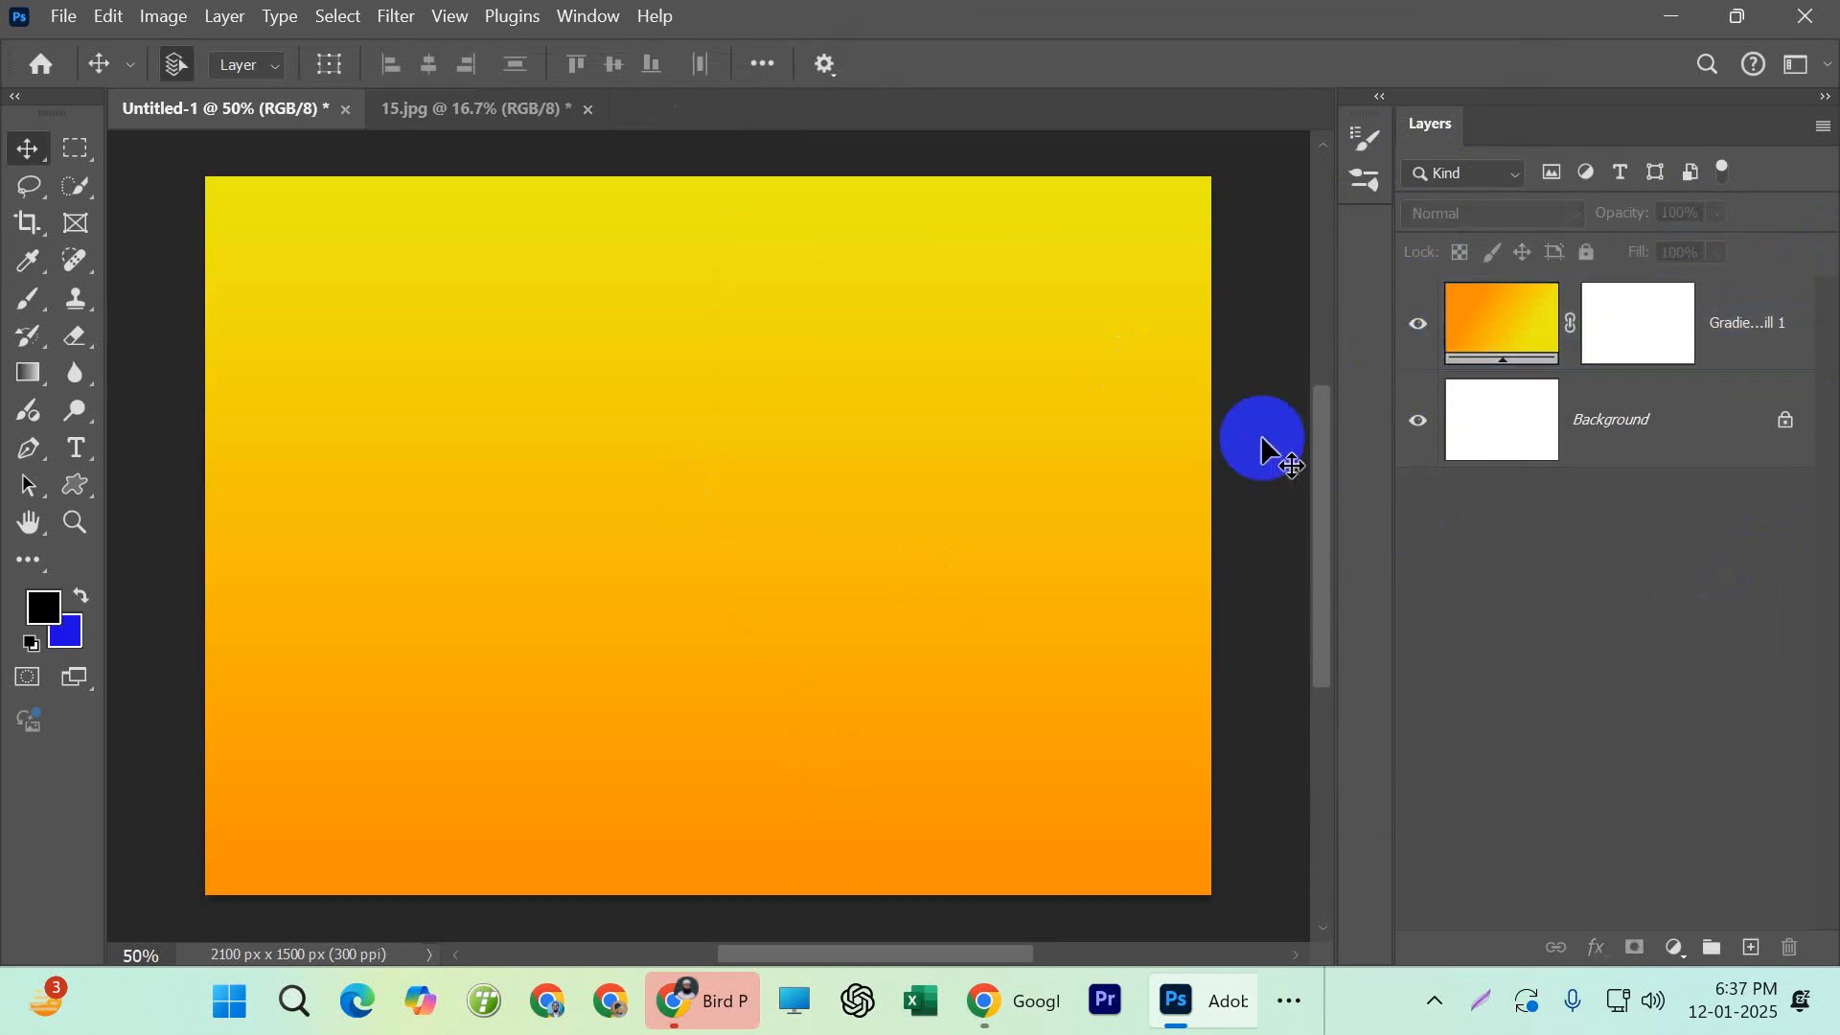
# Try a freehand Lasso selection with a wavy edge across the lower part of the canvas, and discard the selection
pyautogui.click(29, 222)
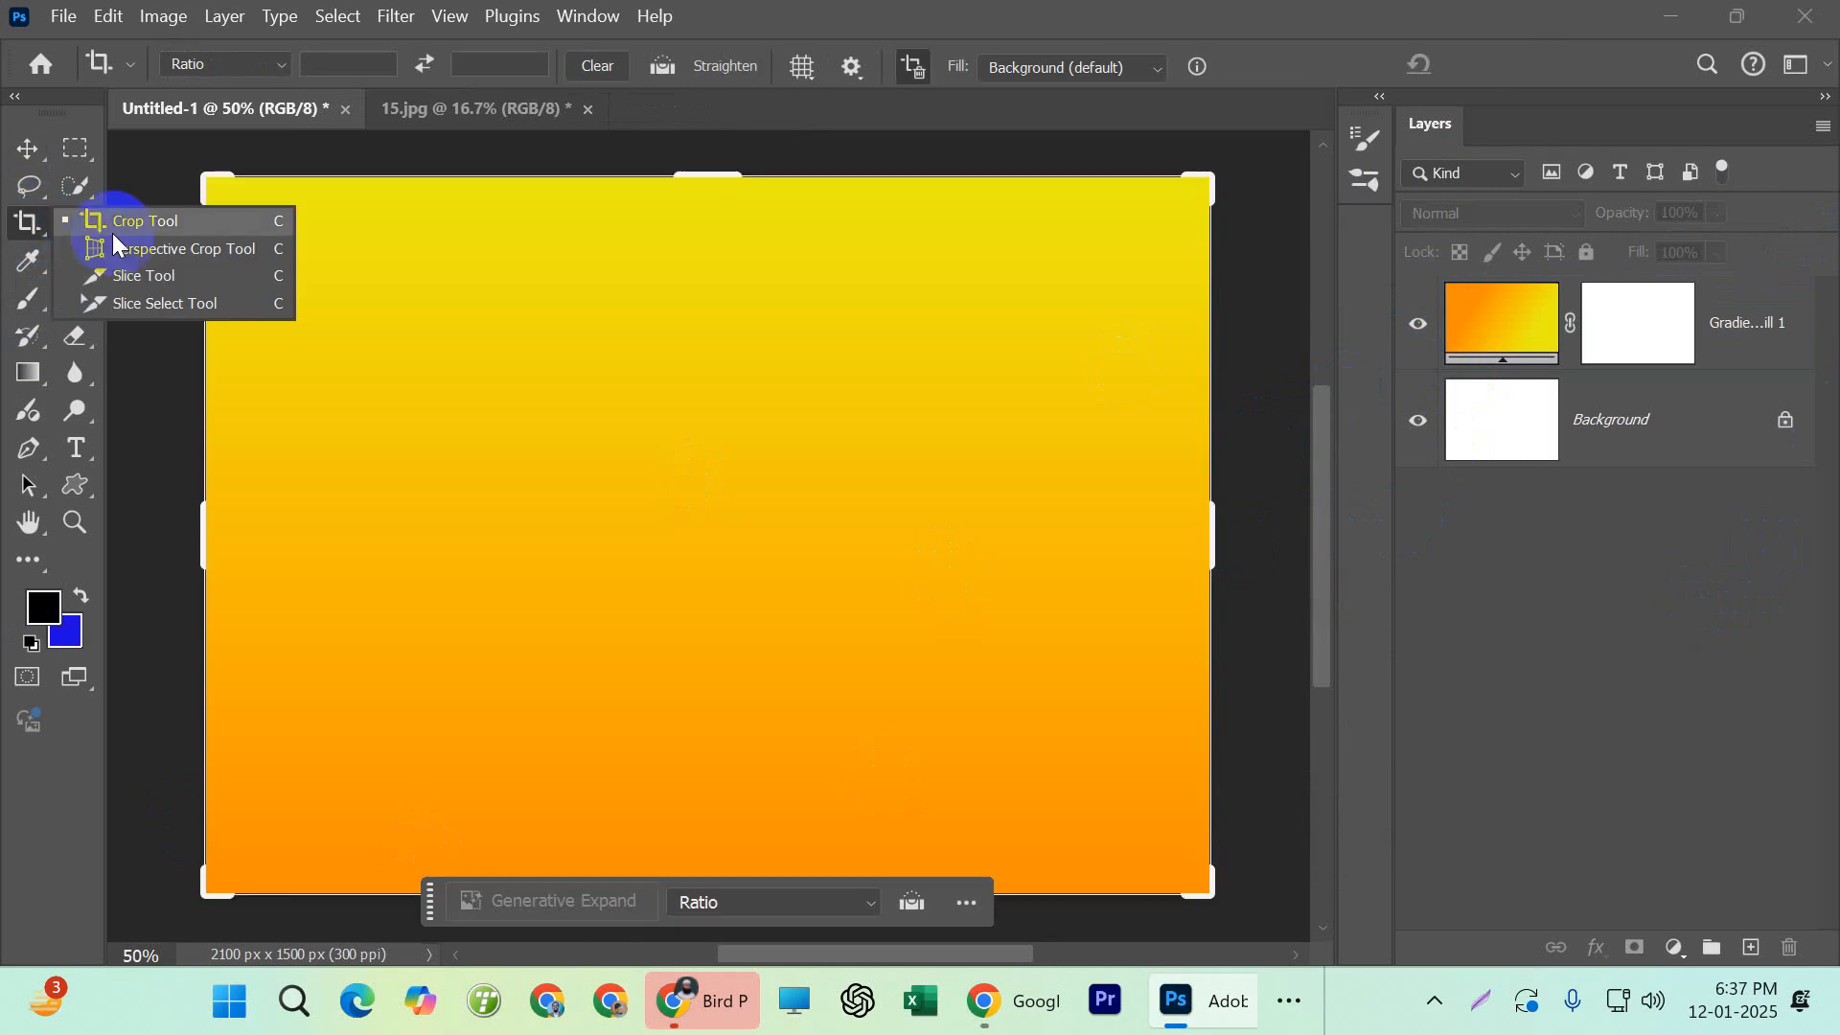
pyautogui.rightClick(28, 186)
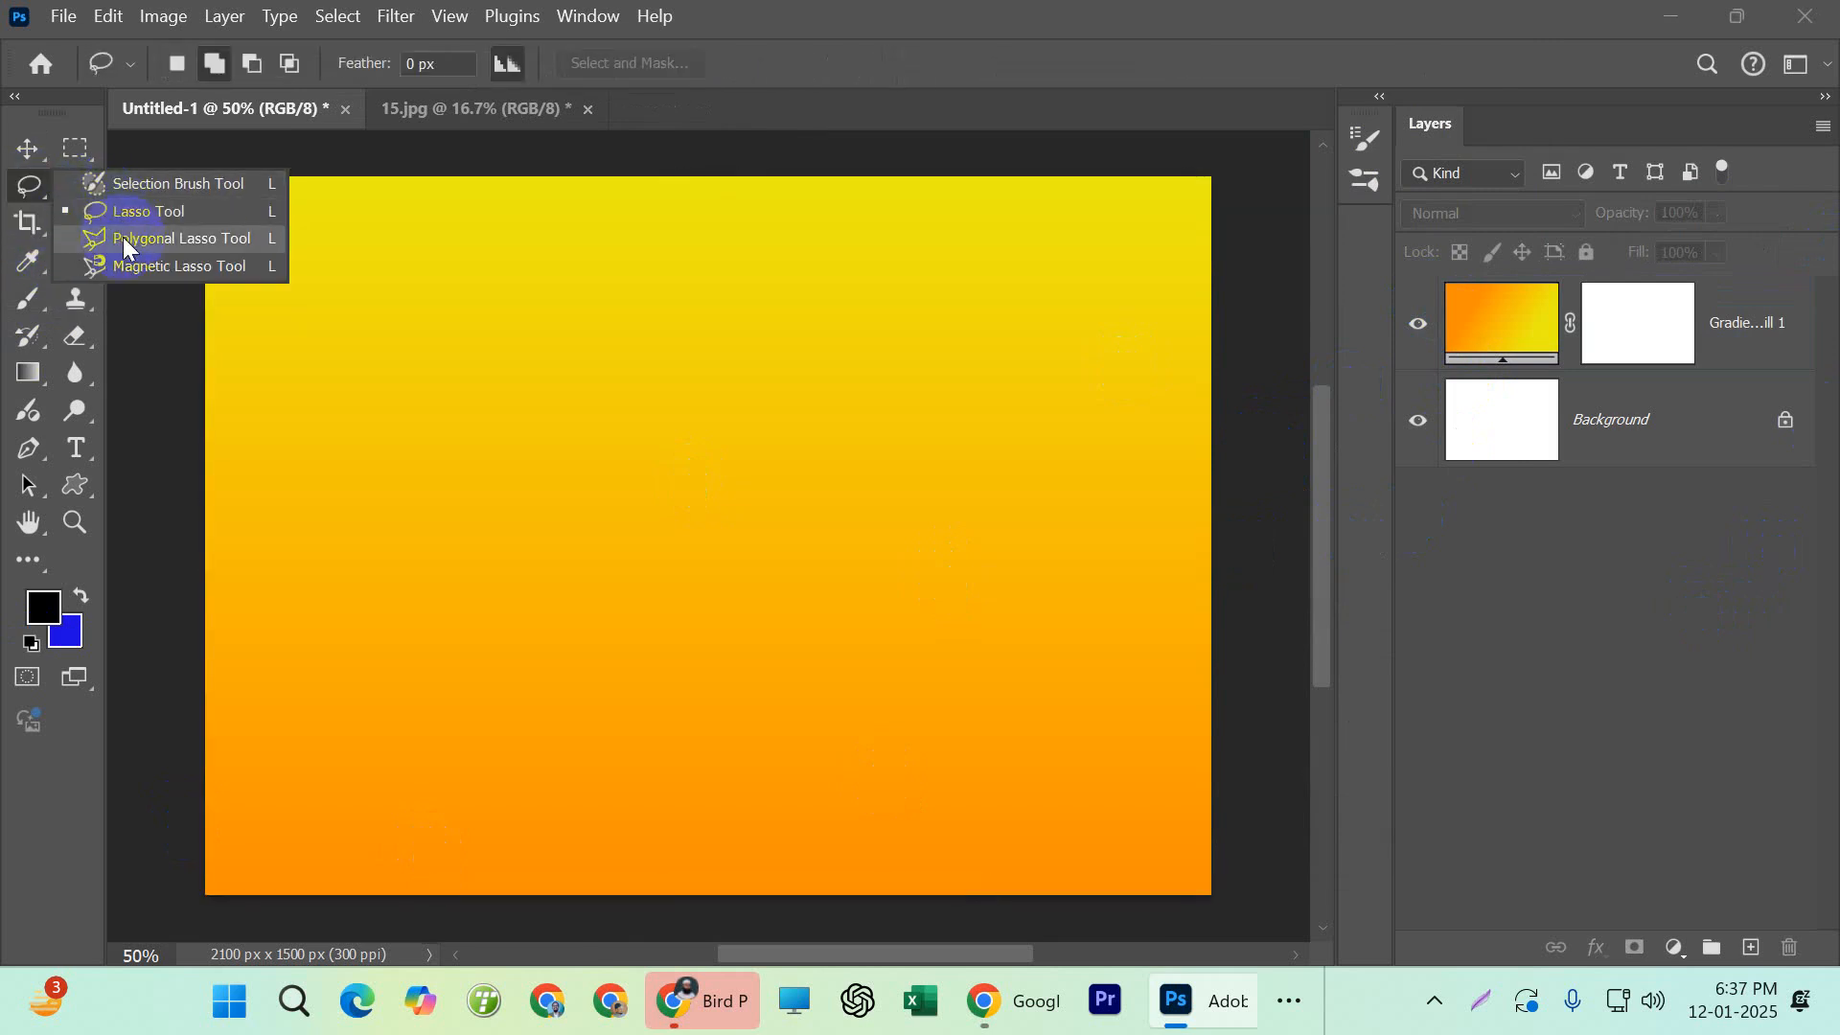
pyautogui.click(128, 244)
pyautogui.rightClick(29, 187)
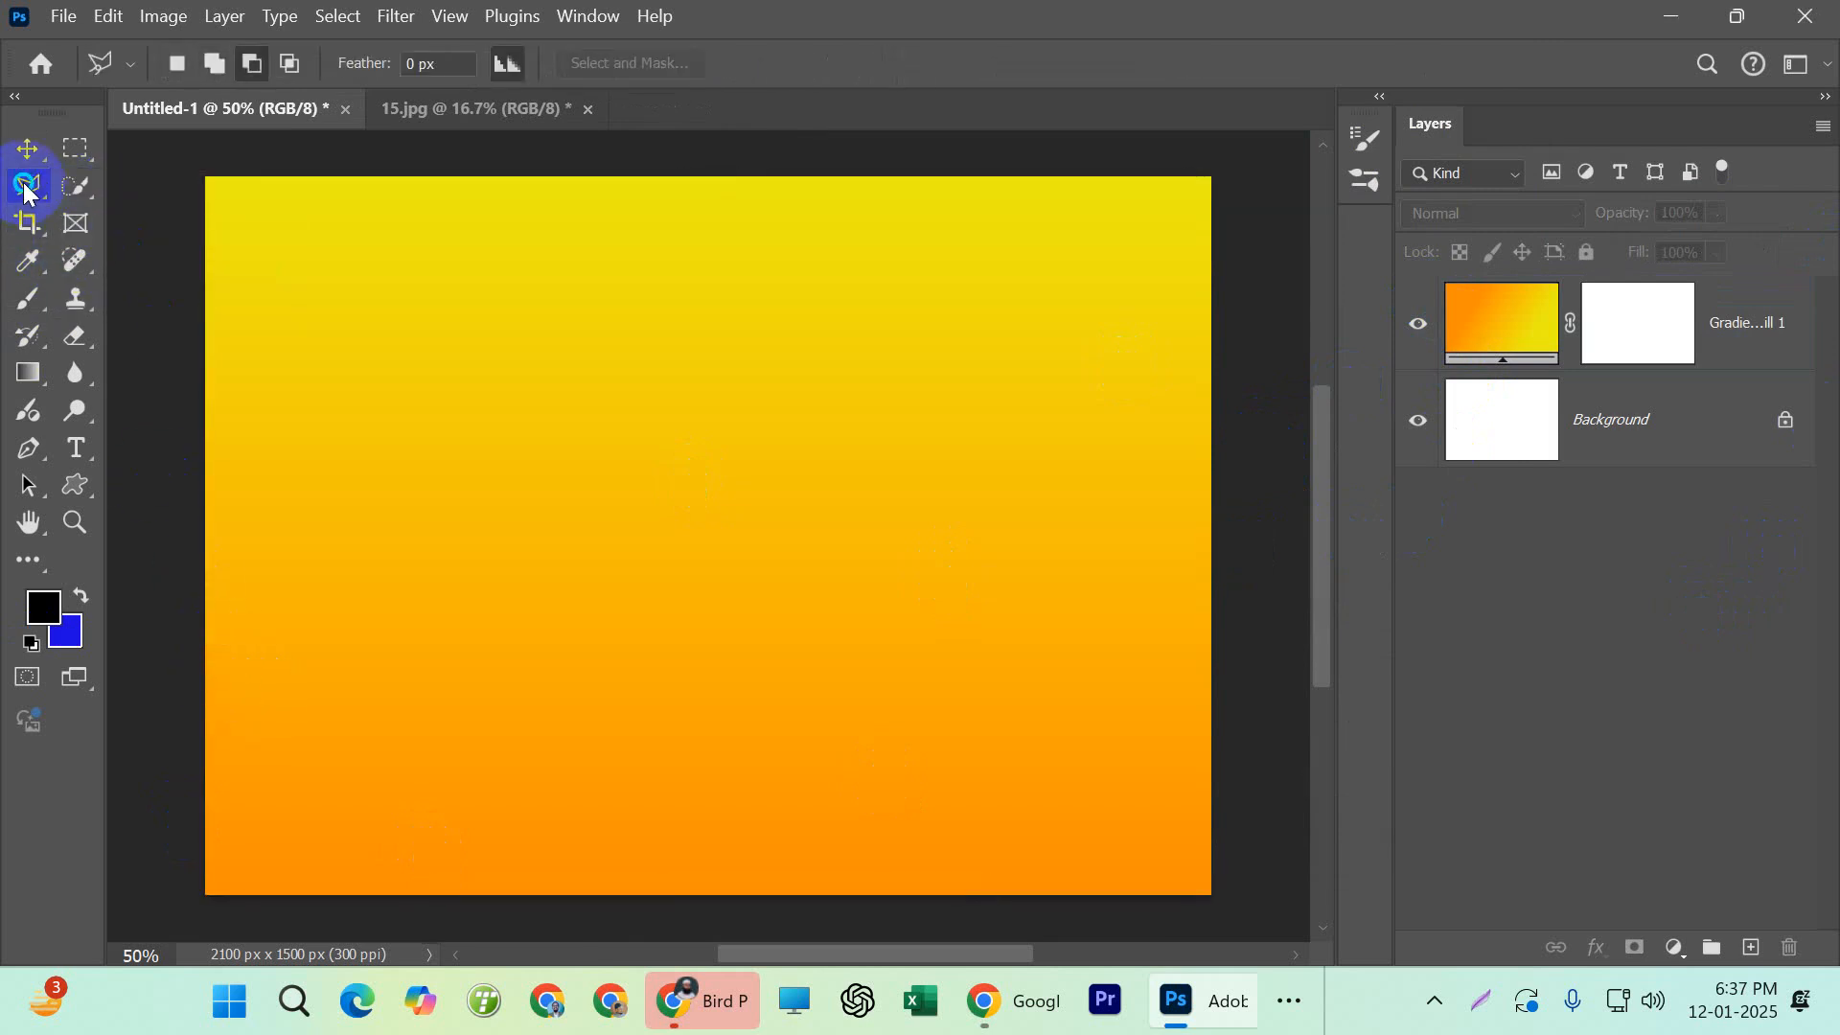
pyautogui.click(119, 242)
pyautogui.click(129, 212)
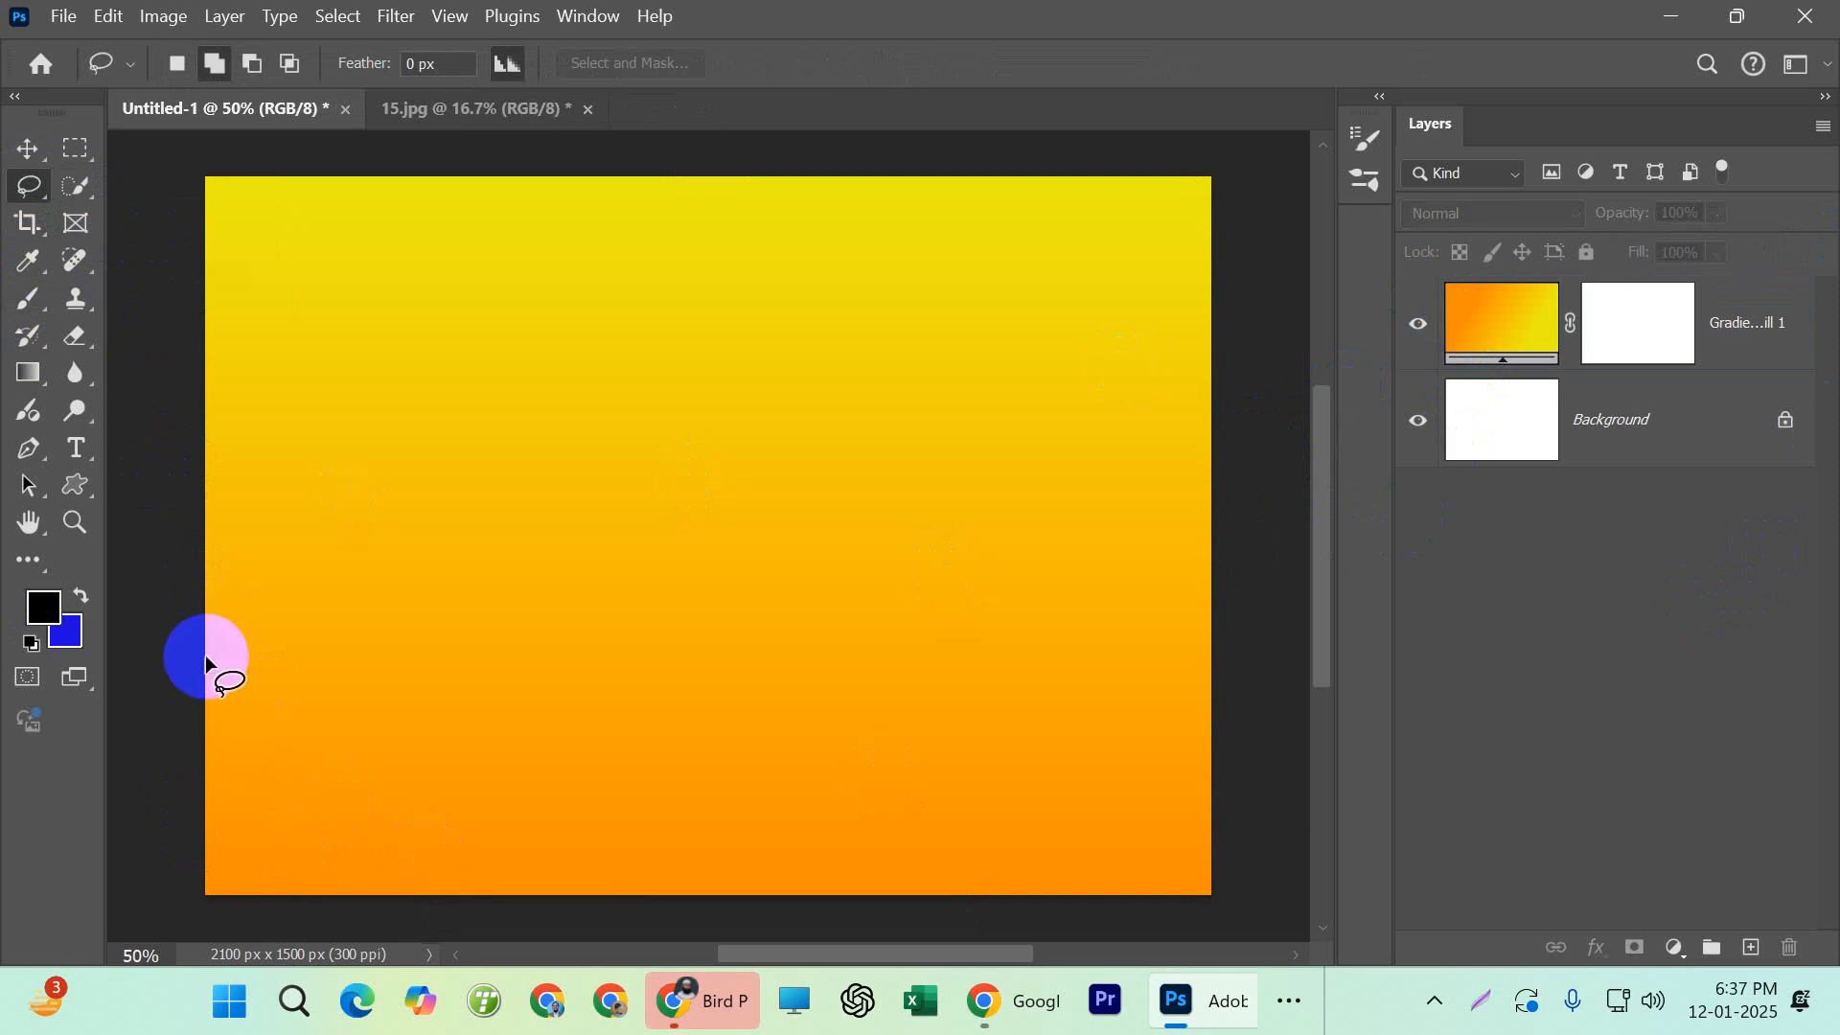
pyautogui.moveTo(205, 654)
pyautogui.mouseDown()
pyautogui.moveTo(953, 690)
pyautogui.moveTo(1757, 920)
pyautogui.moveTo(1742, 963)
pyautogui.mouseUp()
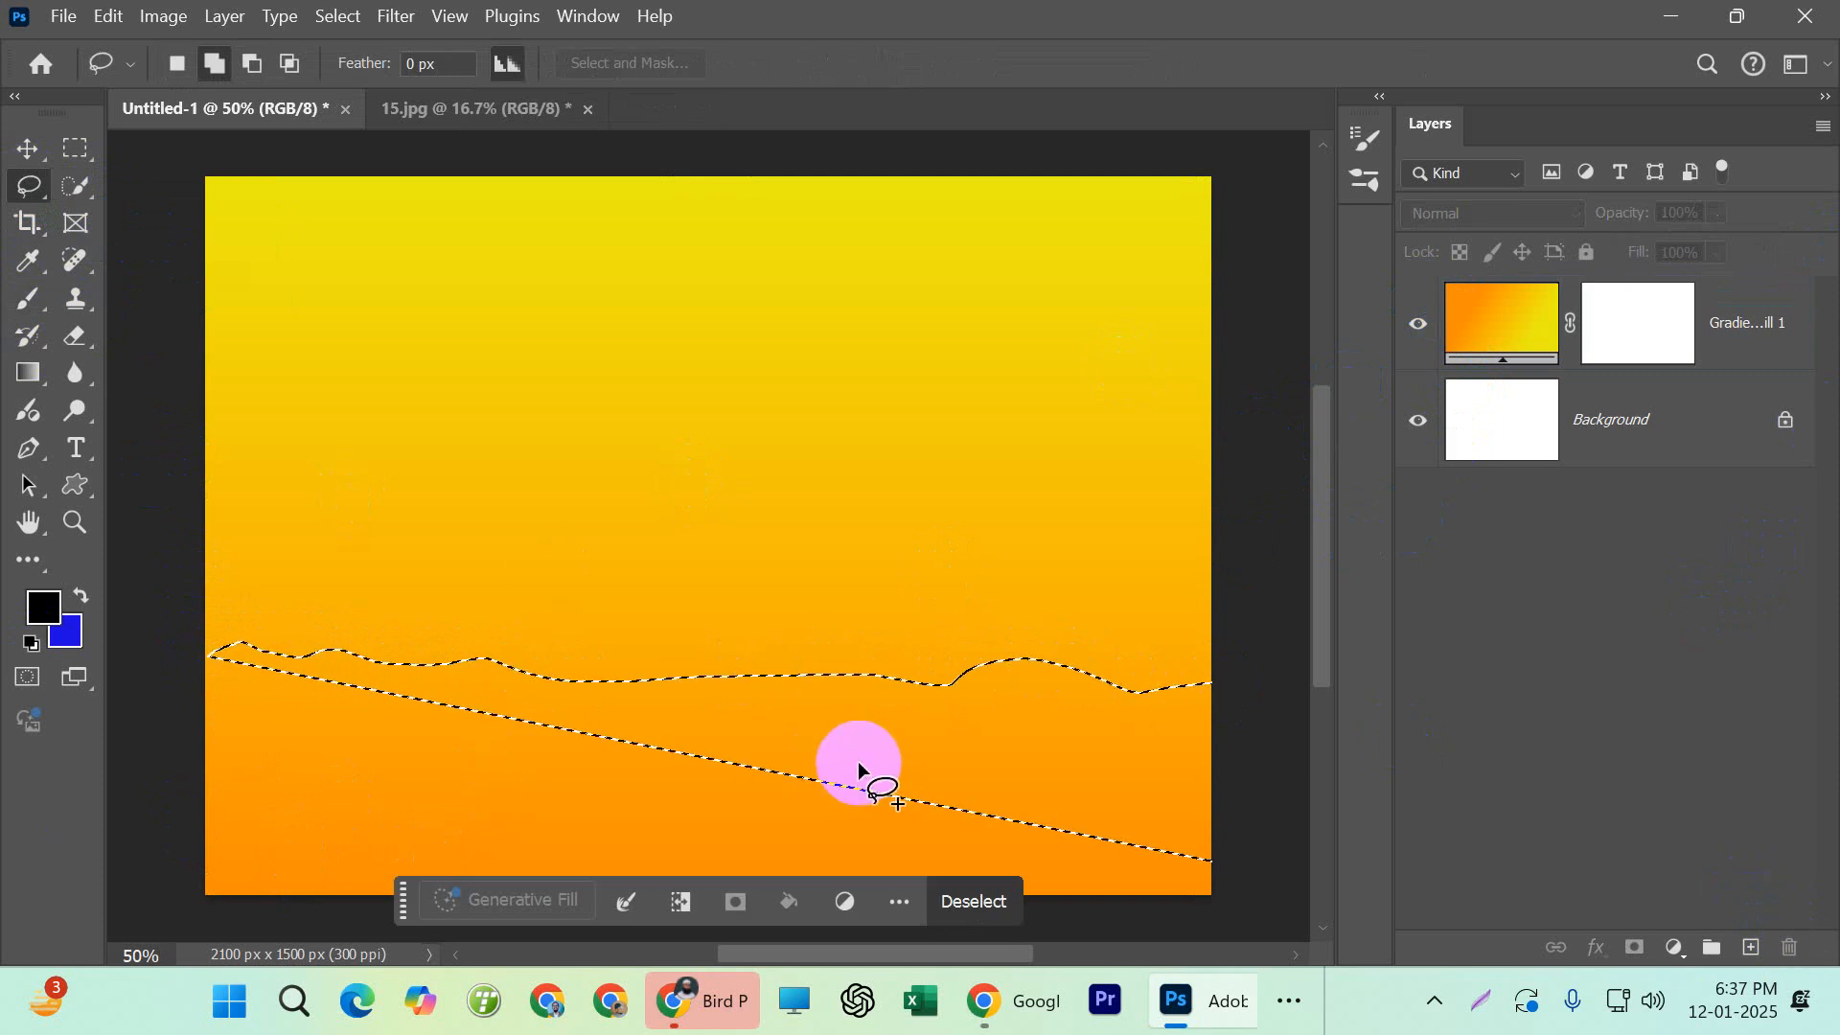
pyautogui.hotkey('ctrl', 'd')
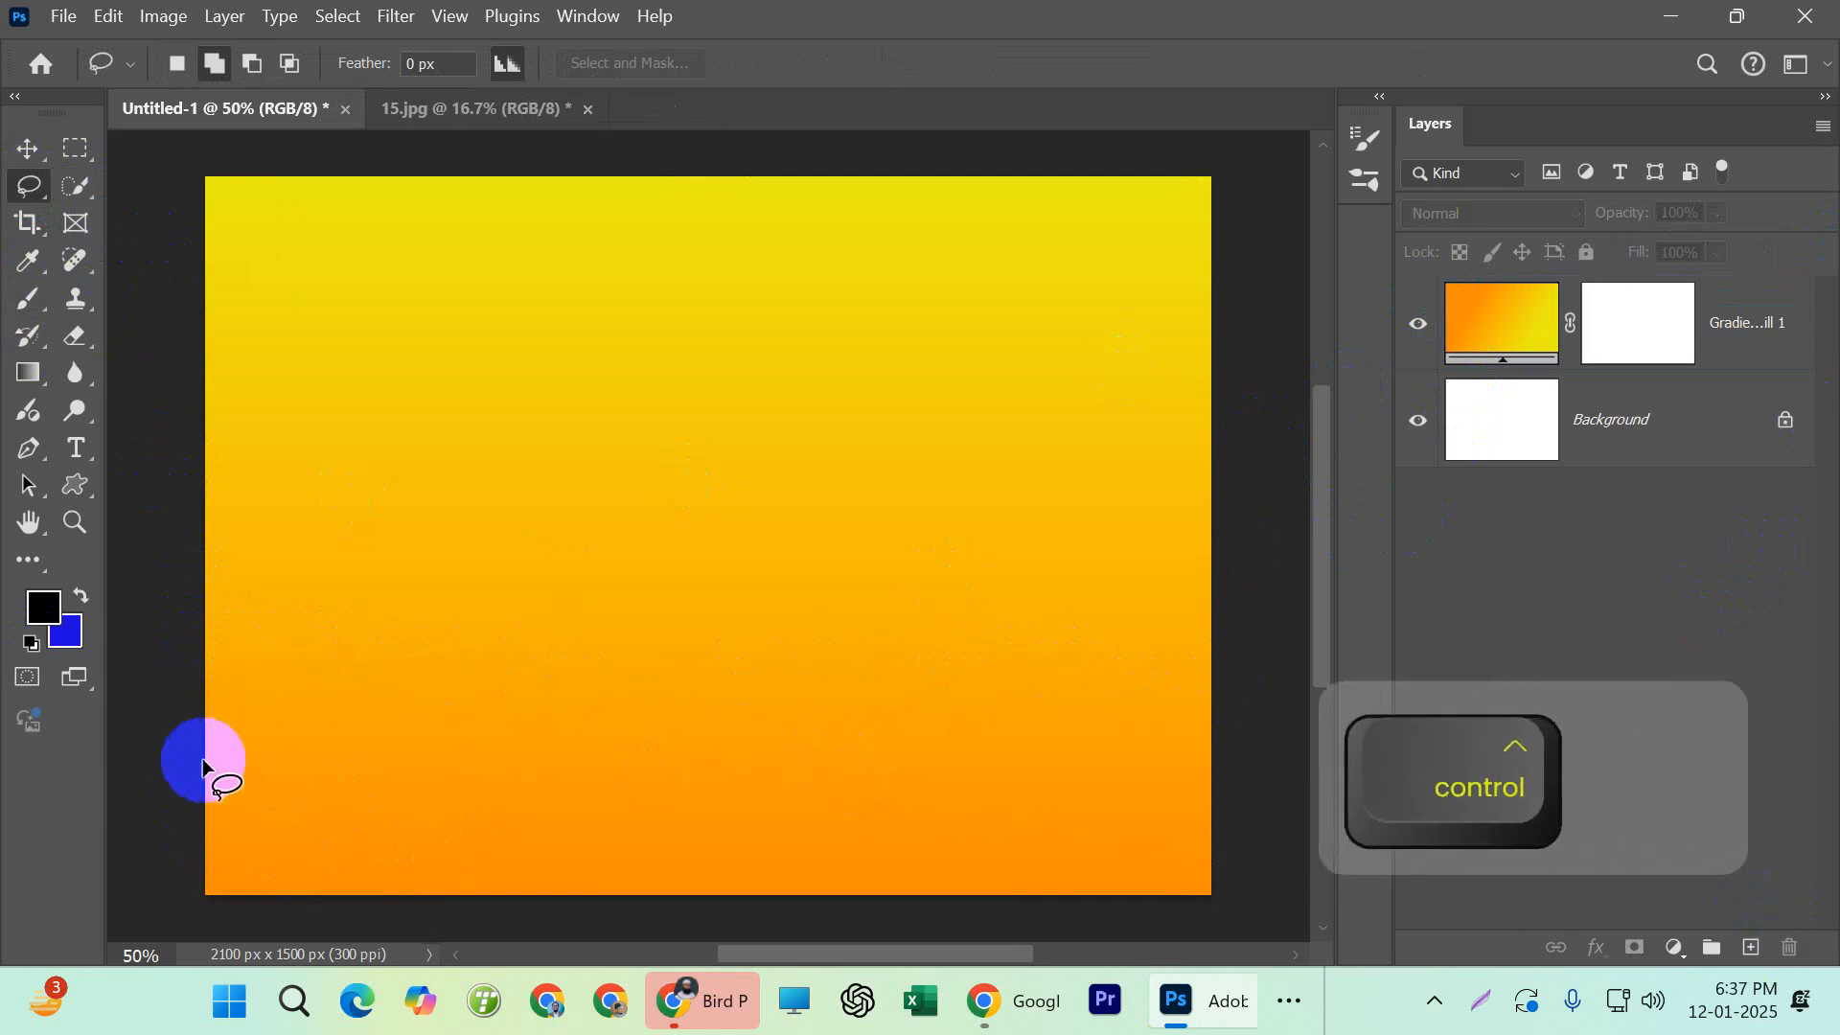
pyautogui.hotkey('ctrl', 'd')
# Lasso a wavy hill-shaped area spanning the lower quarter of the canvas and fill it with black on a new layer
pyautogui.moveTo(204, 698)
pyautogui.mouseDown()
pyautogui.moveTo(267, 672)
pyautogui.moveTo(379, 699)
pyautogui.moveTo(456, 669)
pyautogui.moveTo(555, 696)
pyautogui.moveTo(722, 650)
pyautogui.moveTo(874, 688)
pyautogui.moveTo(1256, 705)
pyautogui.moveTo(1305, 1029)
pyautogui.moveTo(57, 1030)
pyautogui.moveTo(65, 671)
pyautogui.mouseUp()
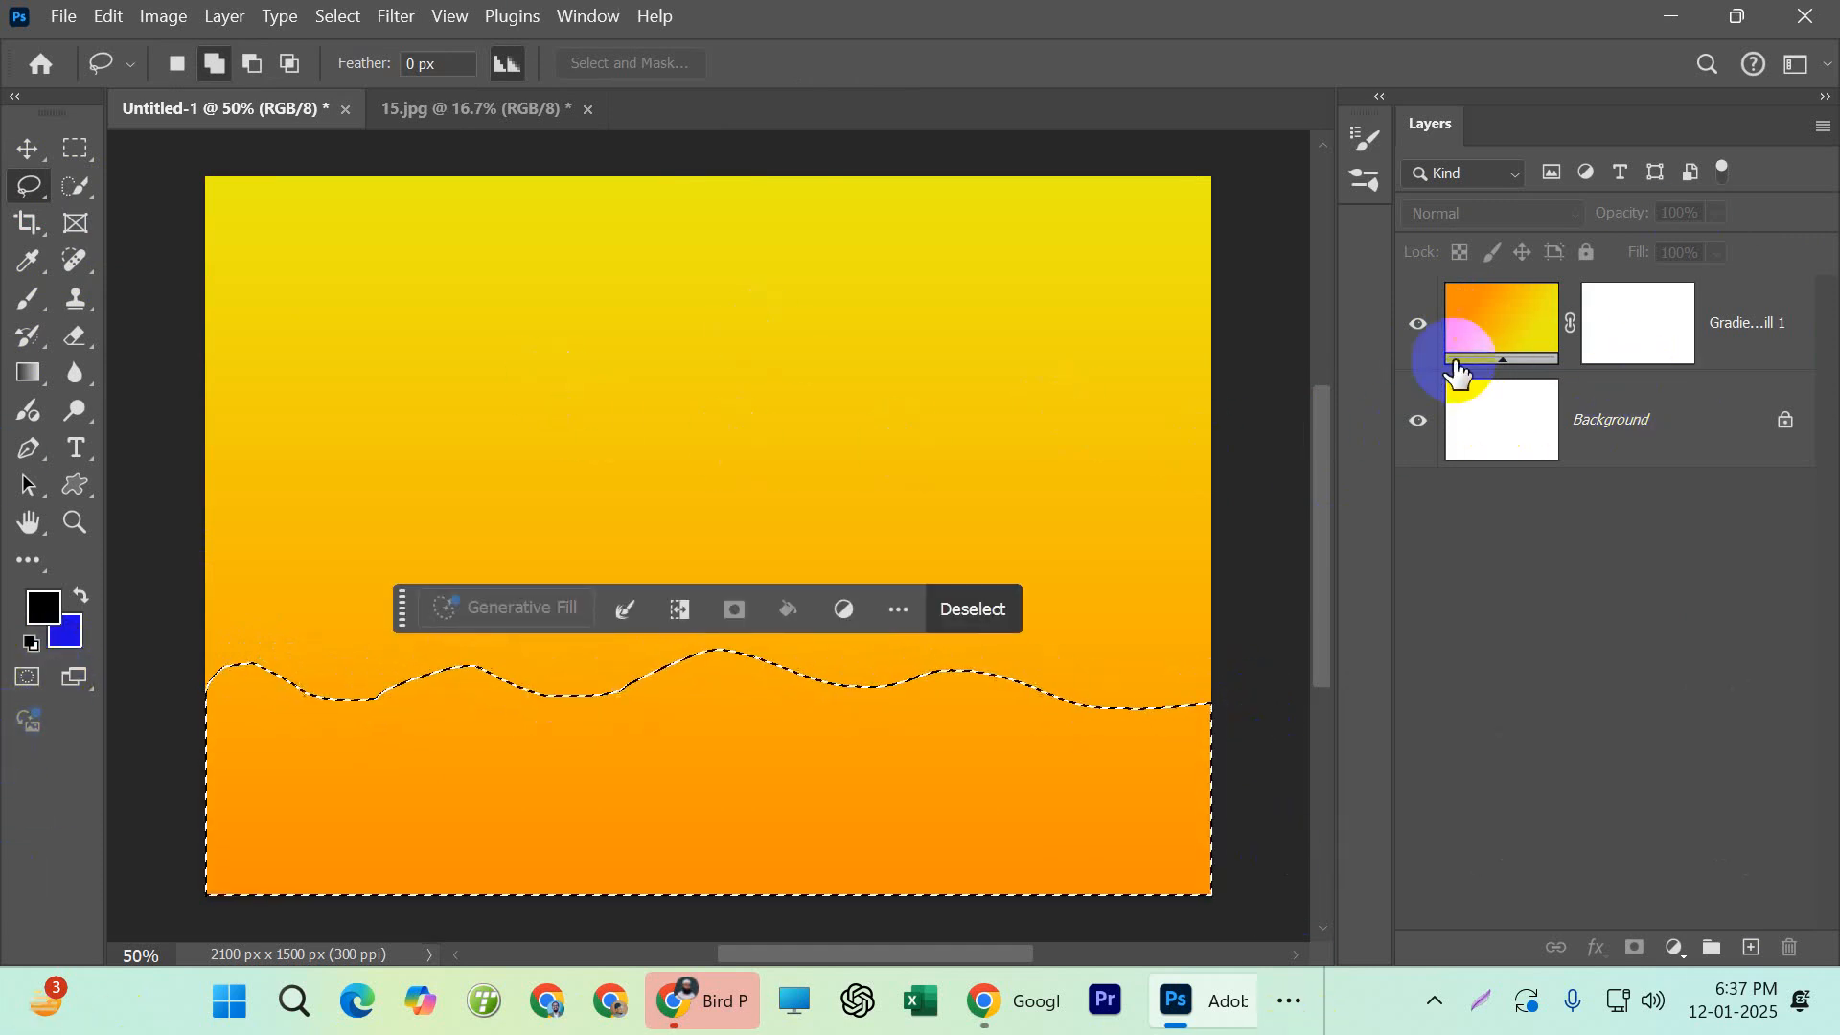
pyautogui.scroll(-1, 669, 508)
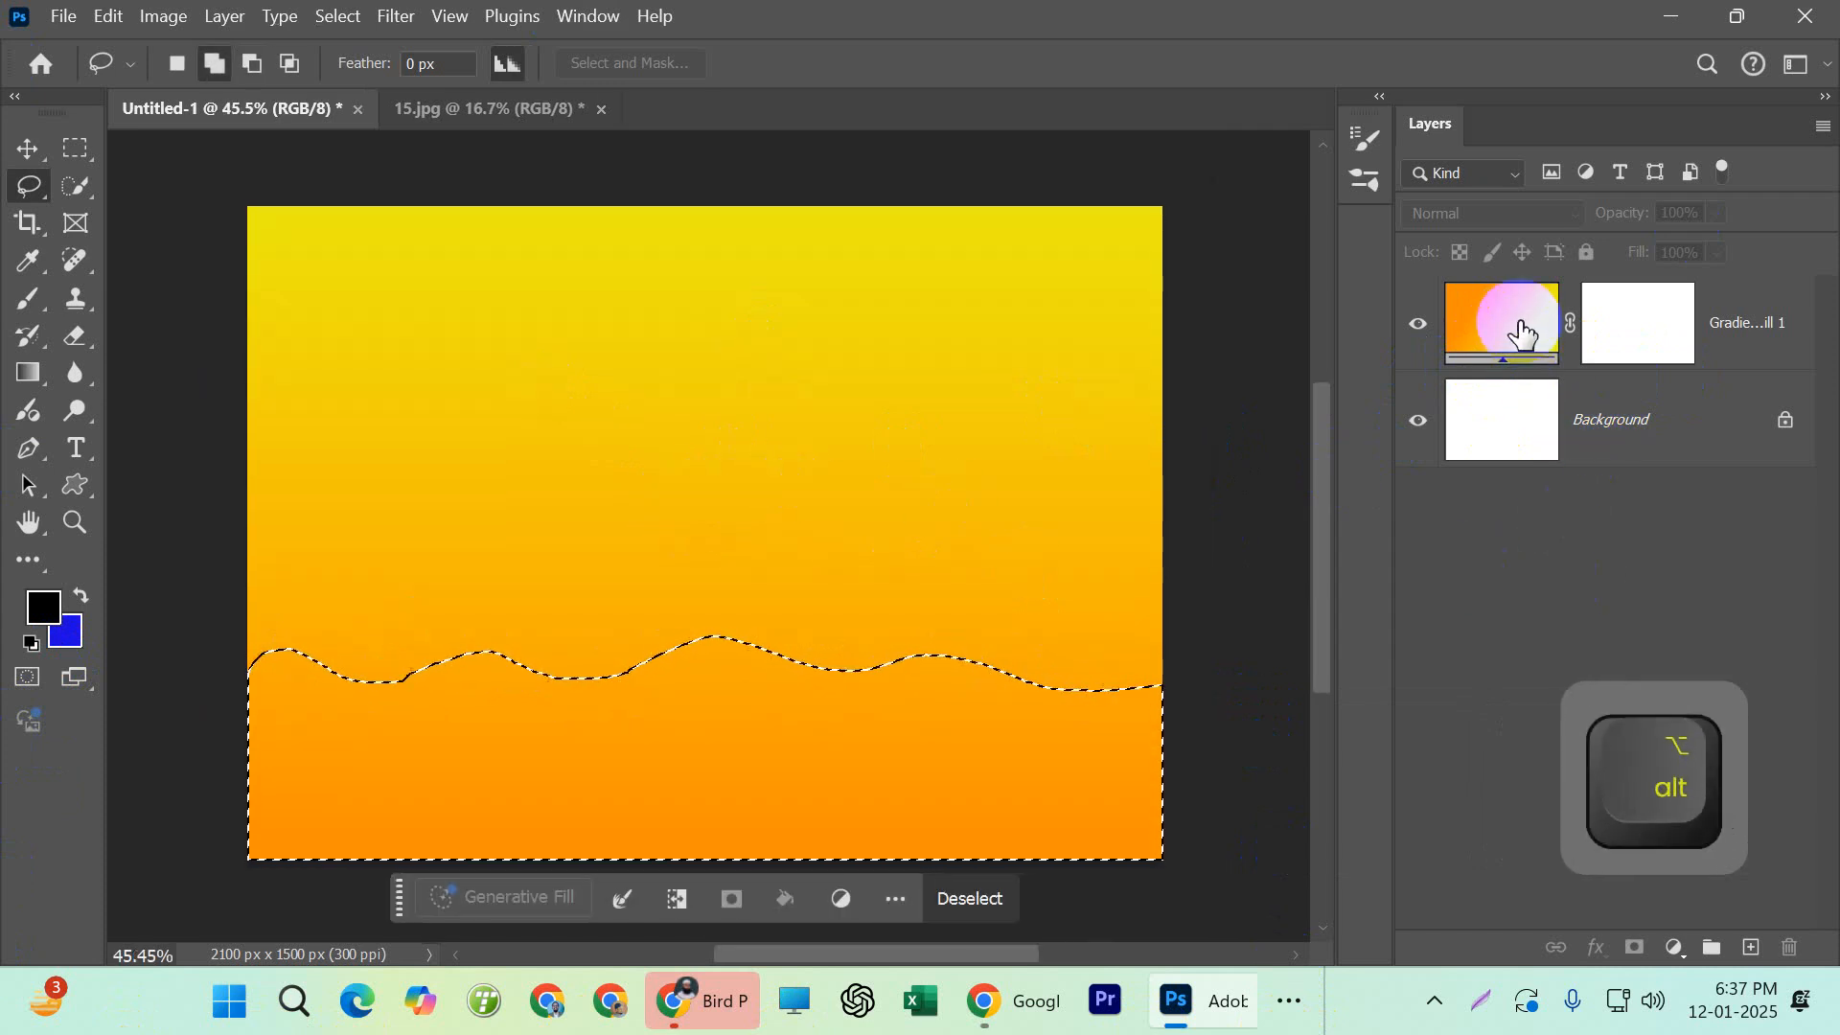
pyautogui.click(1750, 947)
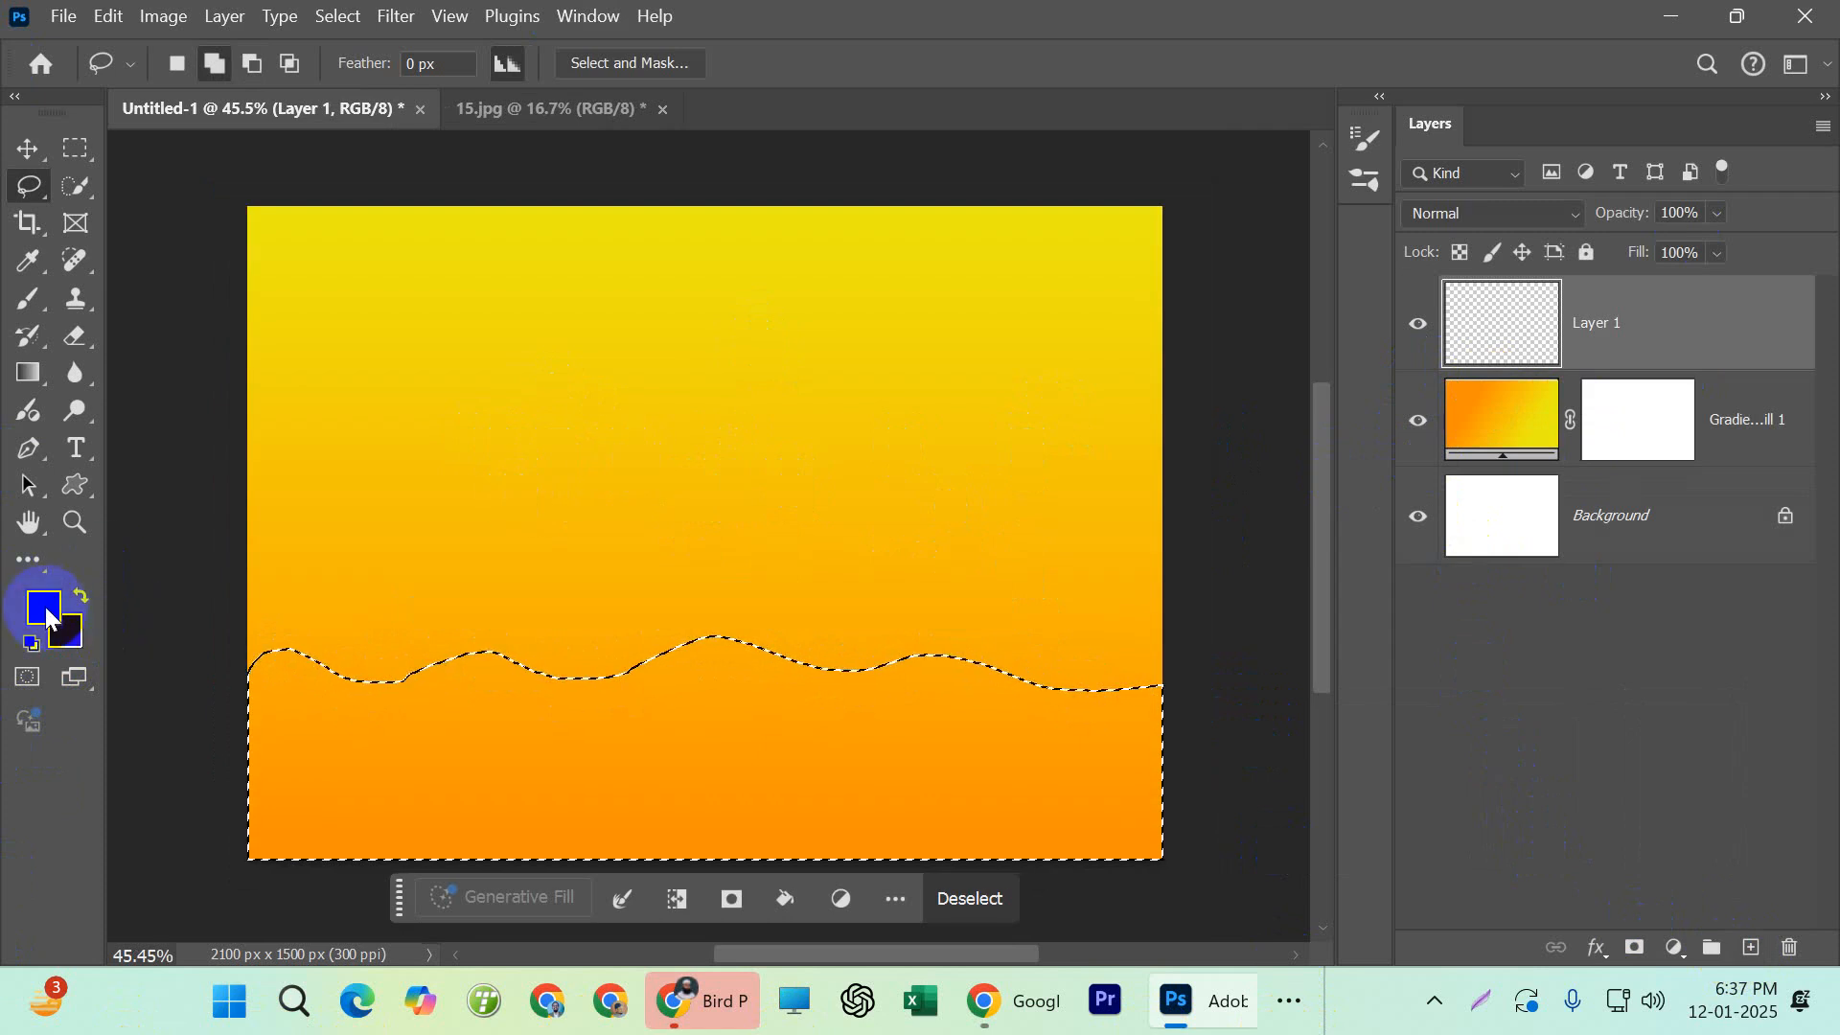
pyautogui.press('x')
pyautogui.hotkey('alt', 'BackSpace')
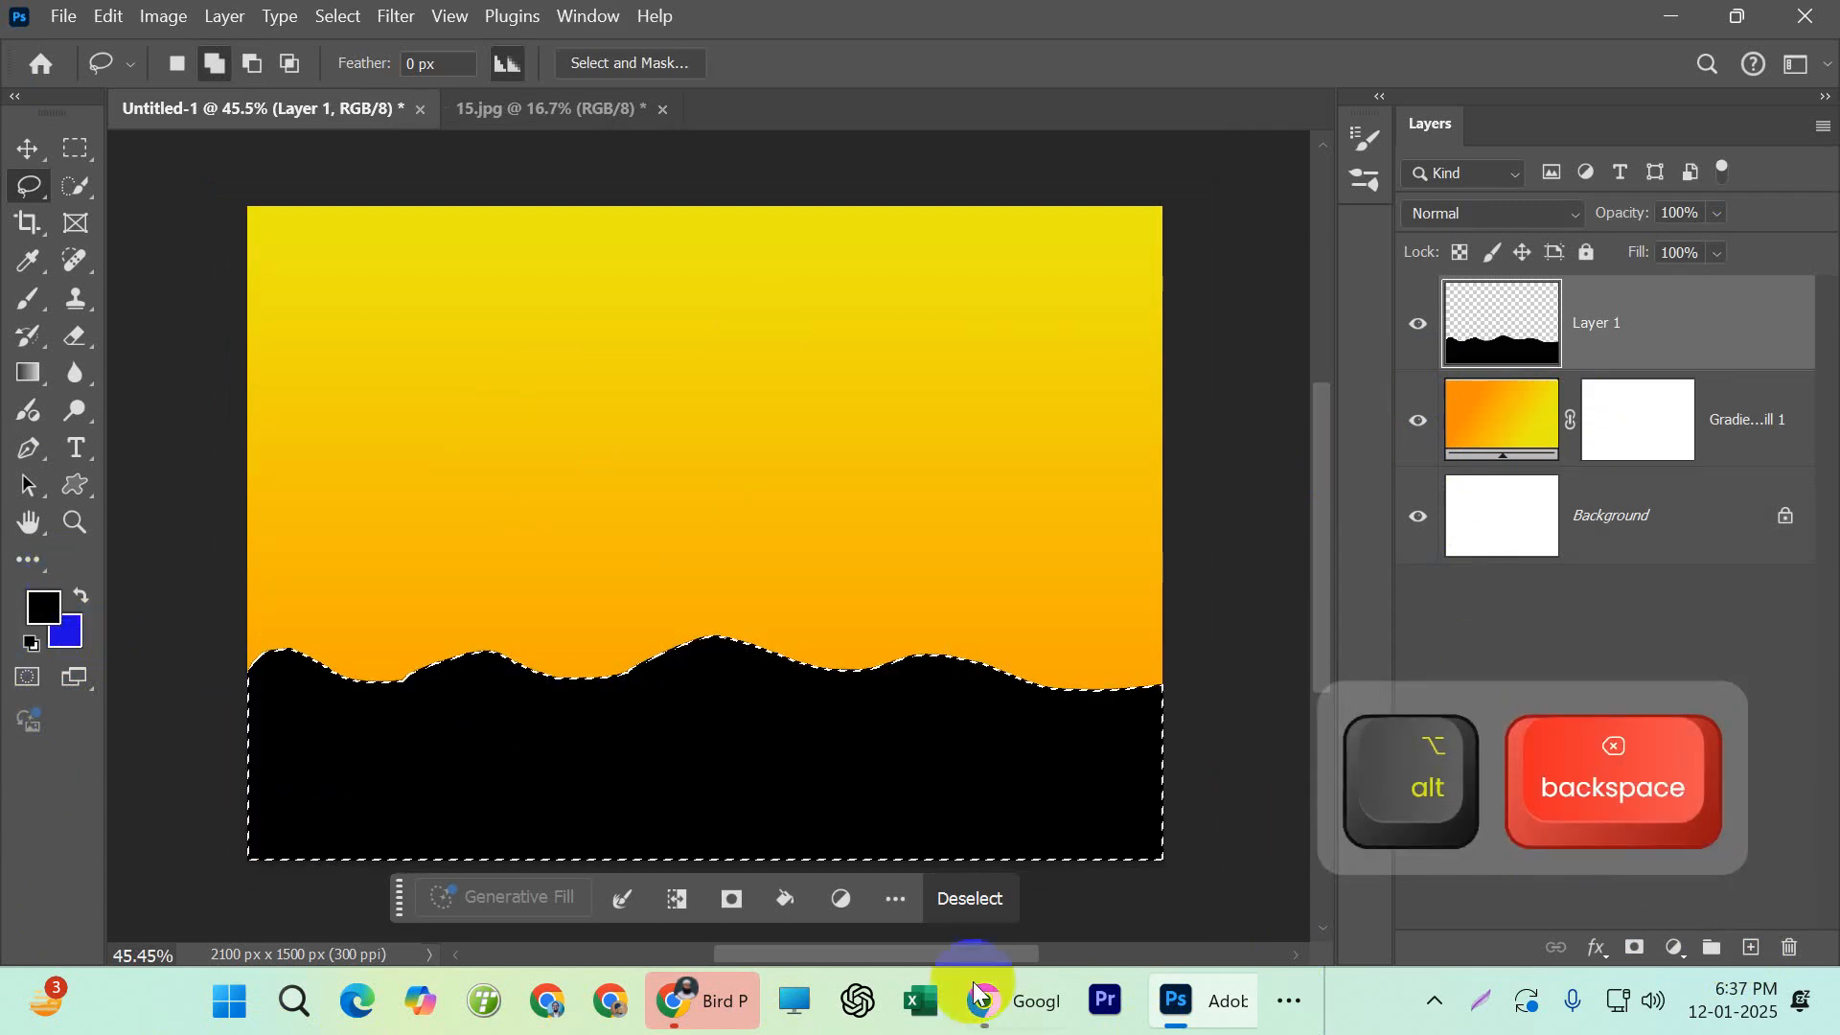
# Deselect the hill-shaped selection and make the Gradient Fill 1 layer active
pyautogui.click(987, 894)
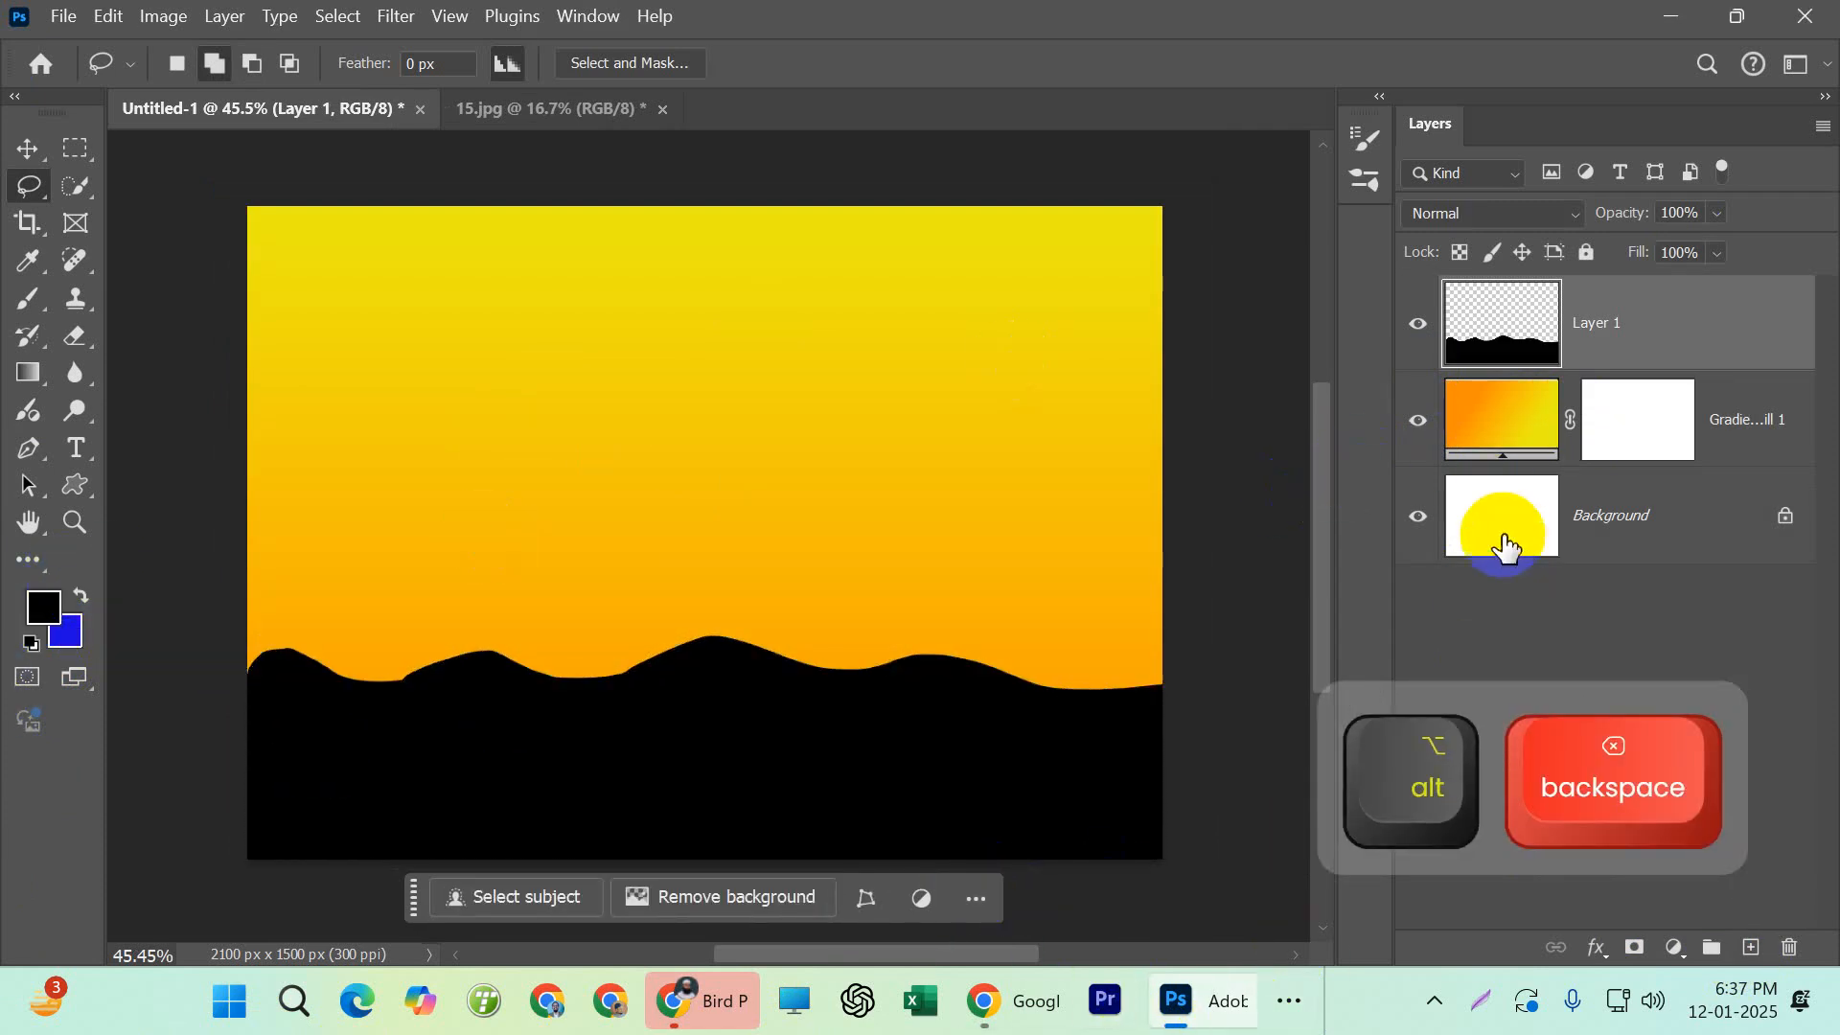
pyautogui.click(1491, 414)
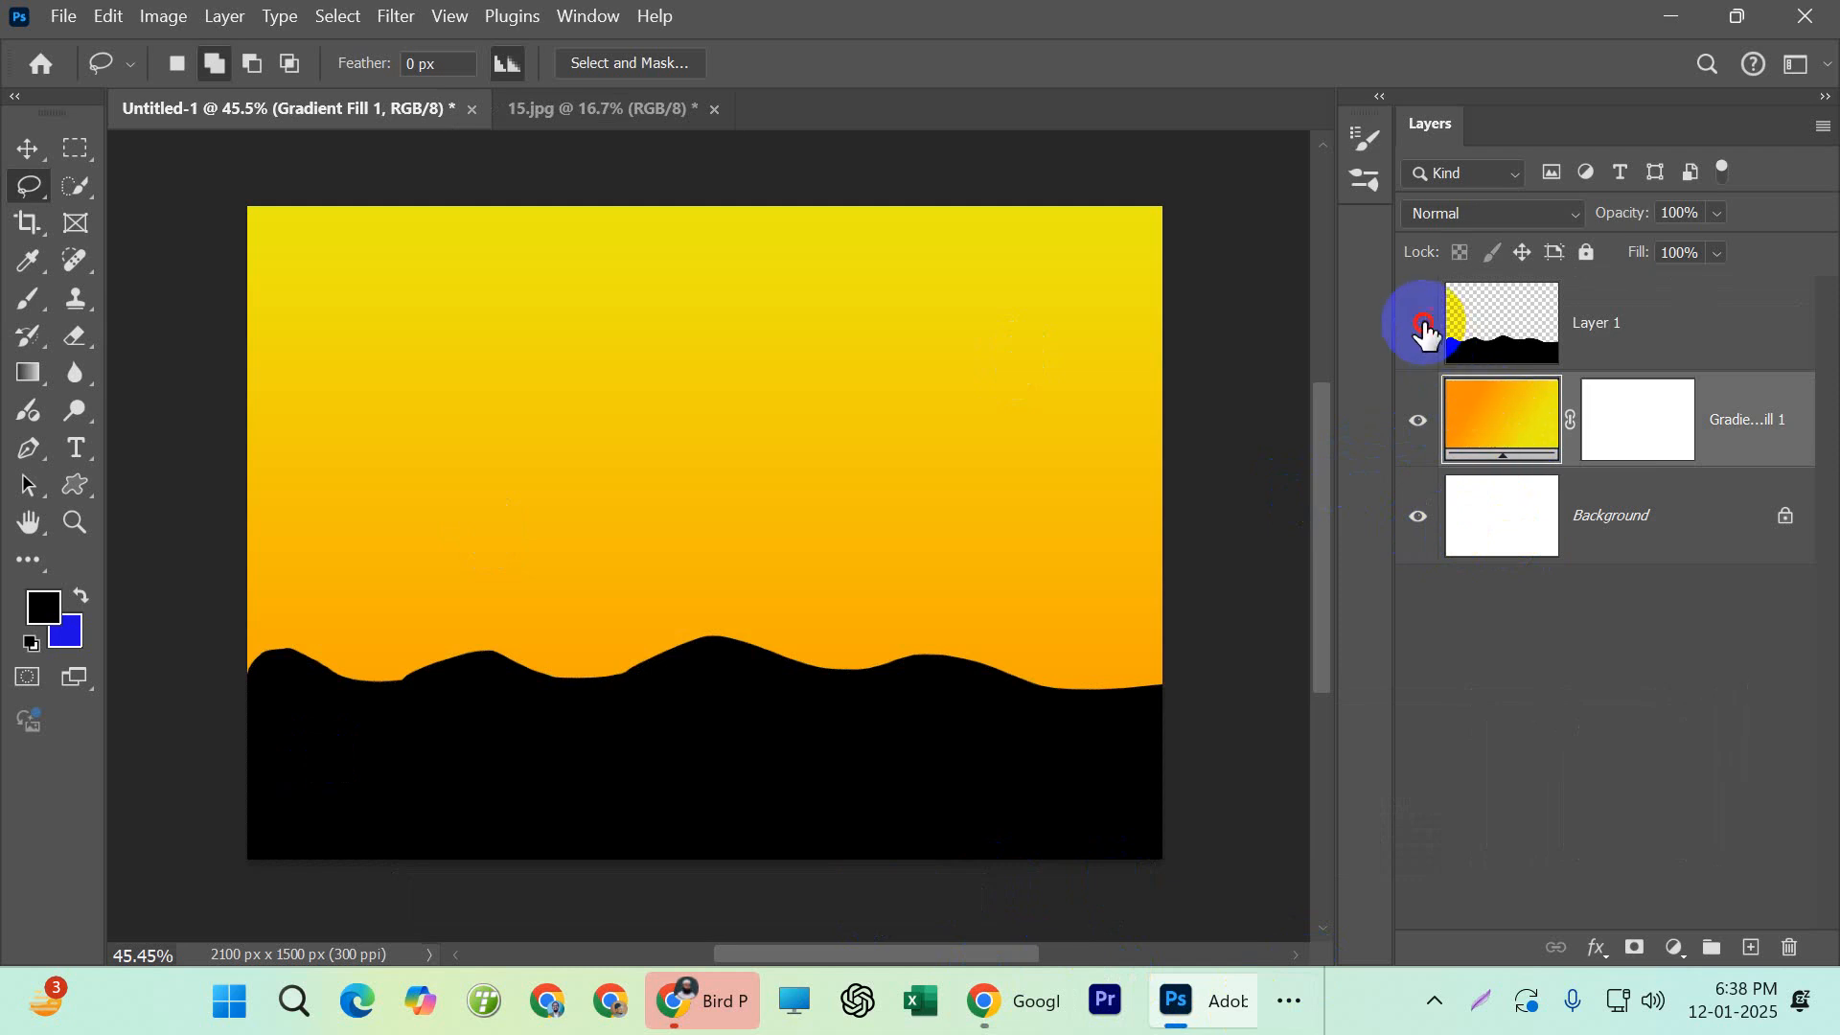
# Hide Layer 1 and try repositioning the Gradient Fill 1 gradient with its angle set to -97.27°
pyautogui.click(1421, 325)
pyautogui.doubleClick(1534, 425)
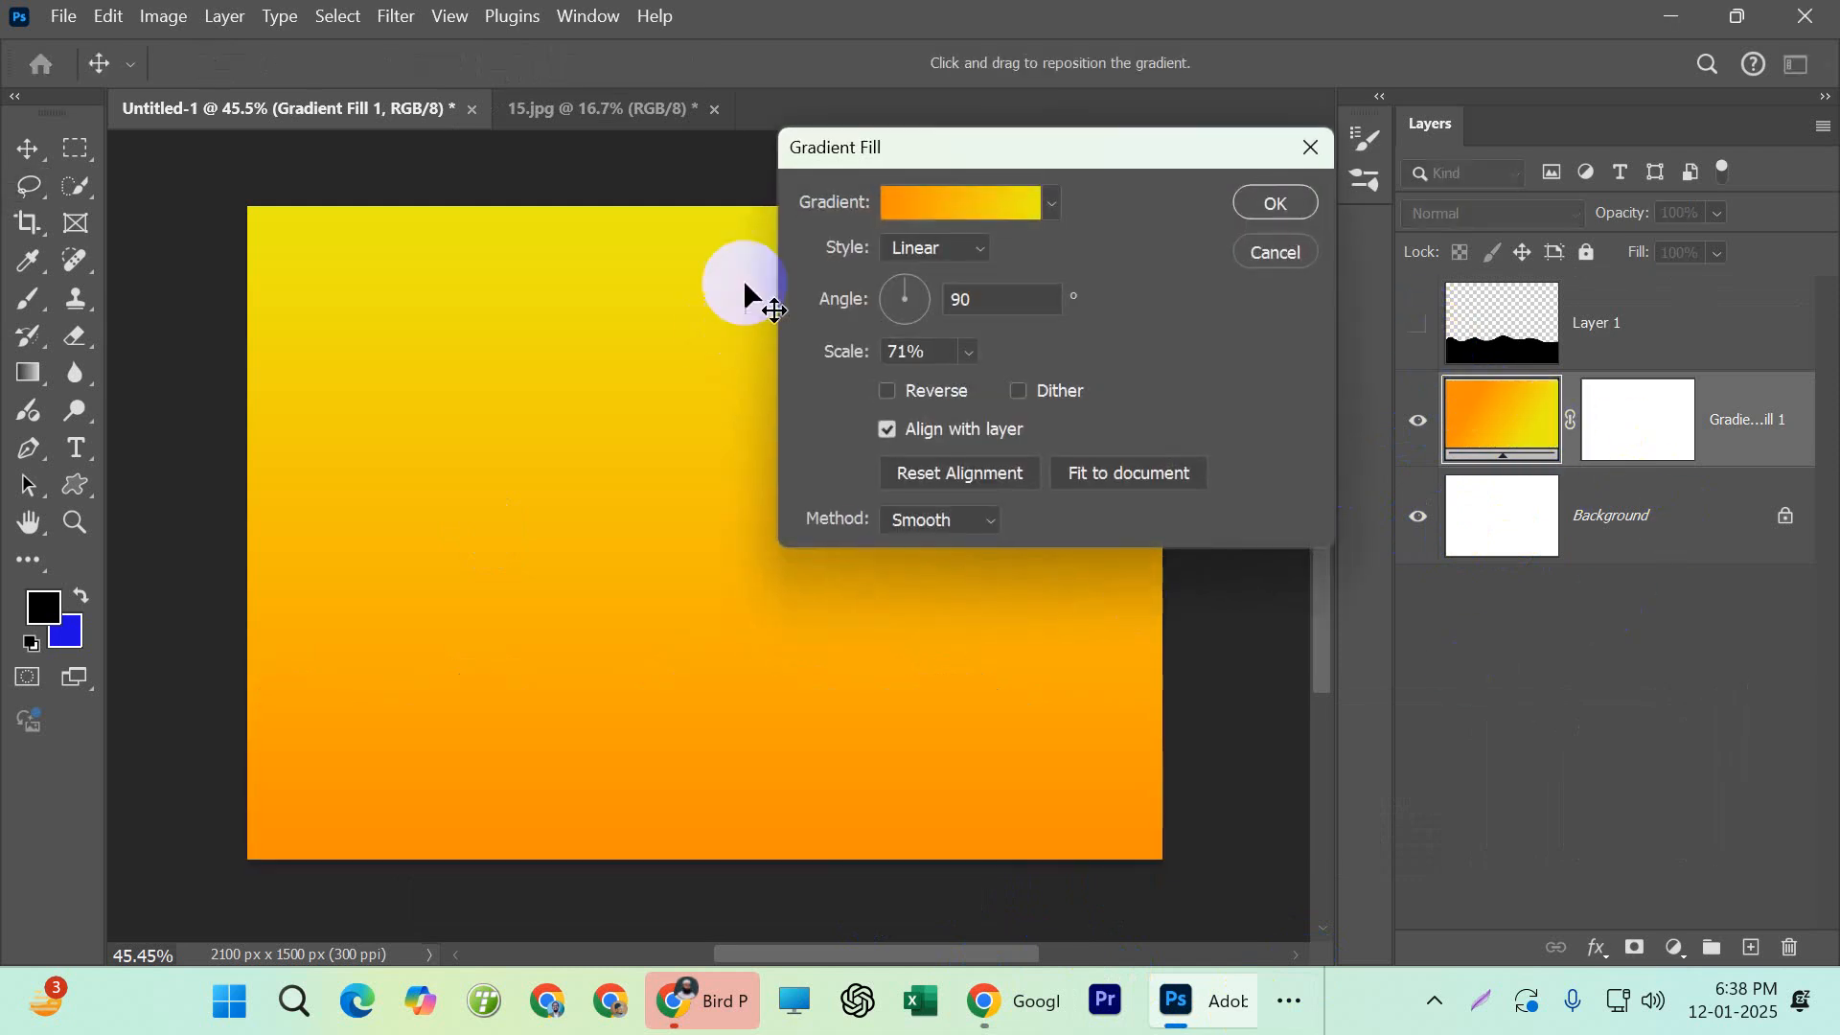
pyautogui.moveTo(904, 274); pyautogui.dragTo(915, 299)
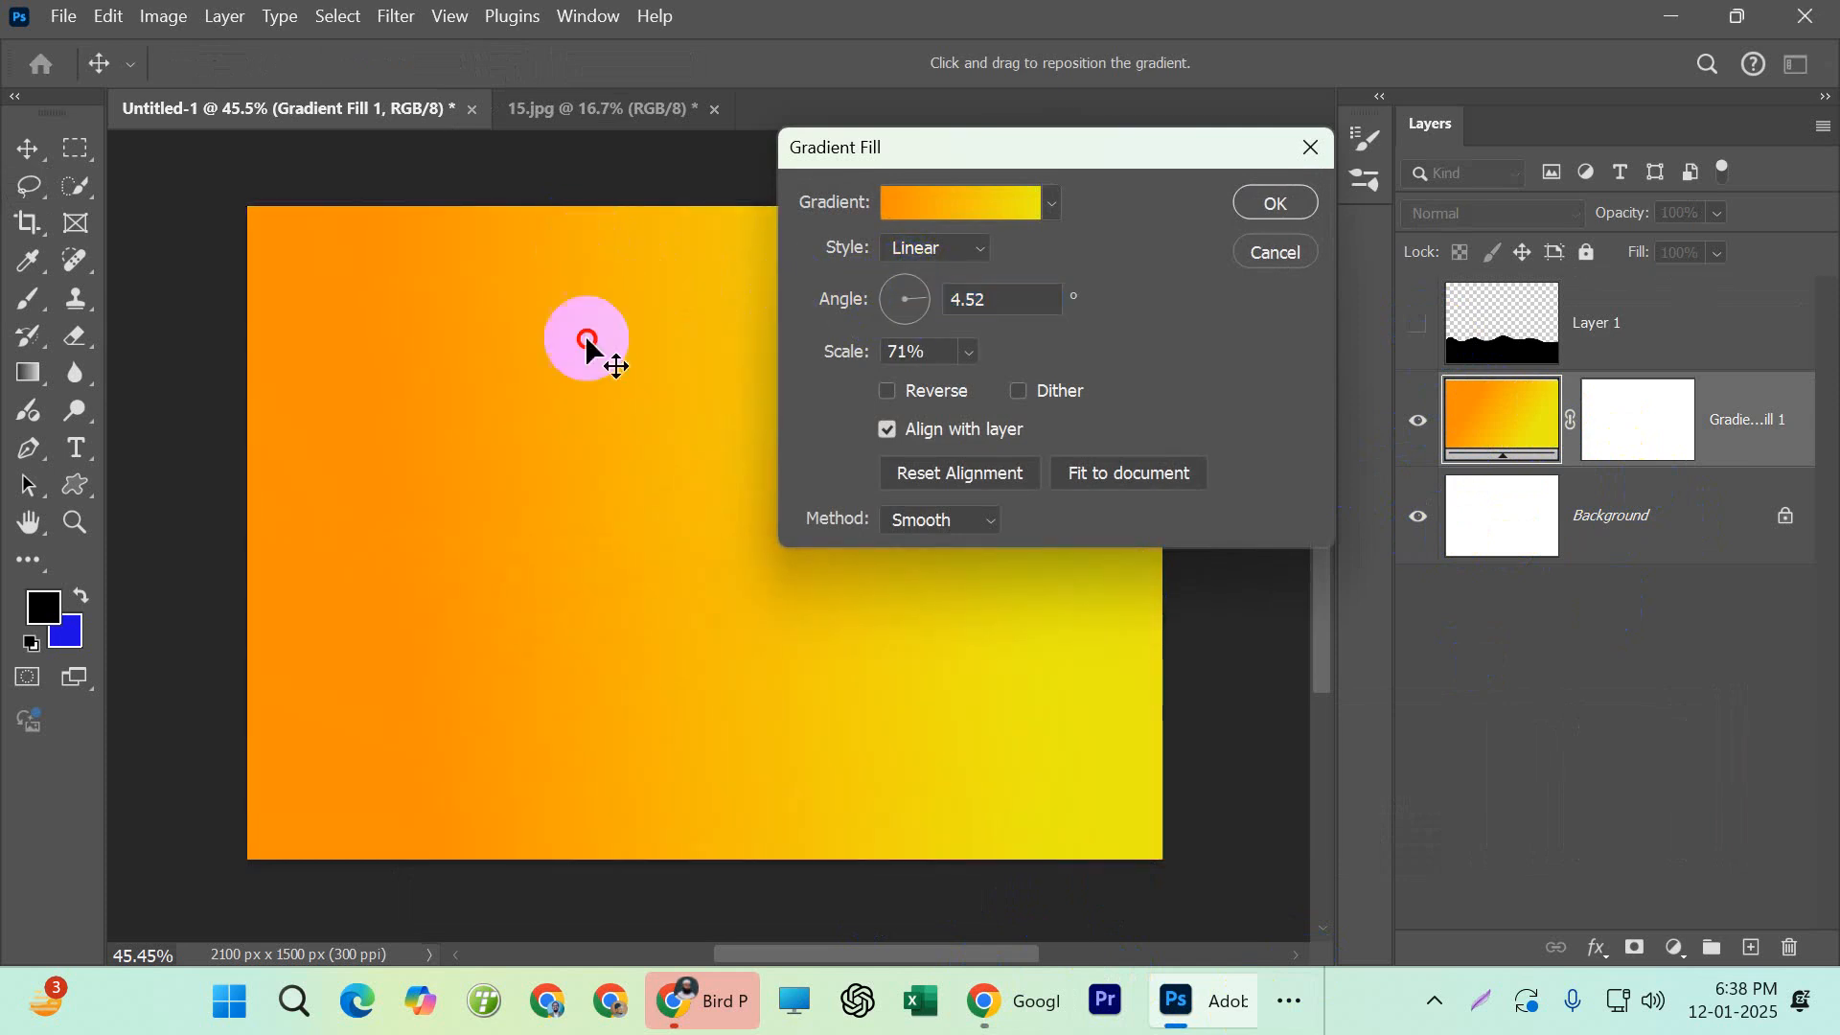
pyautogui.moveTo(616, 493); pyautogui.dragTo(587, 388)
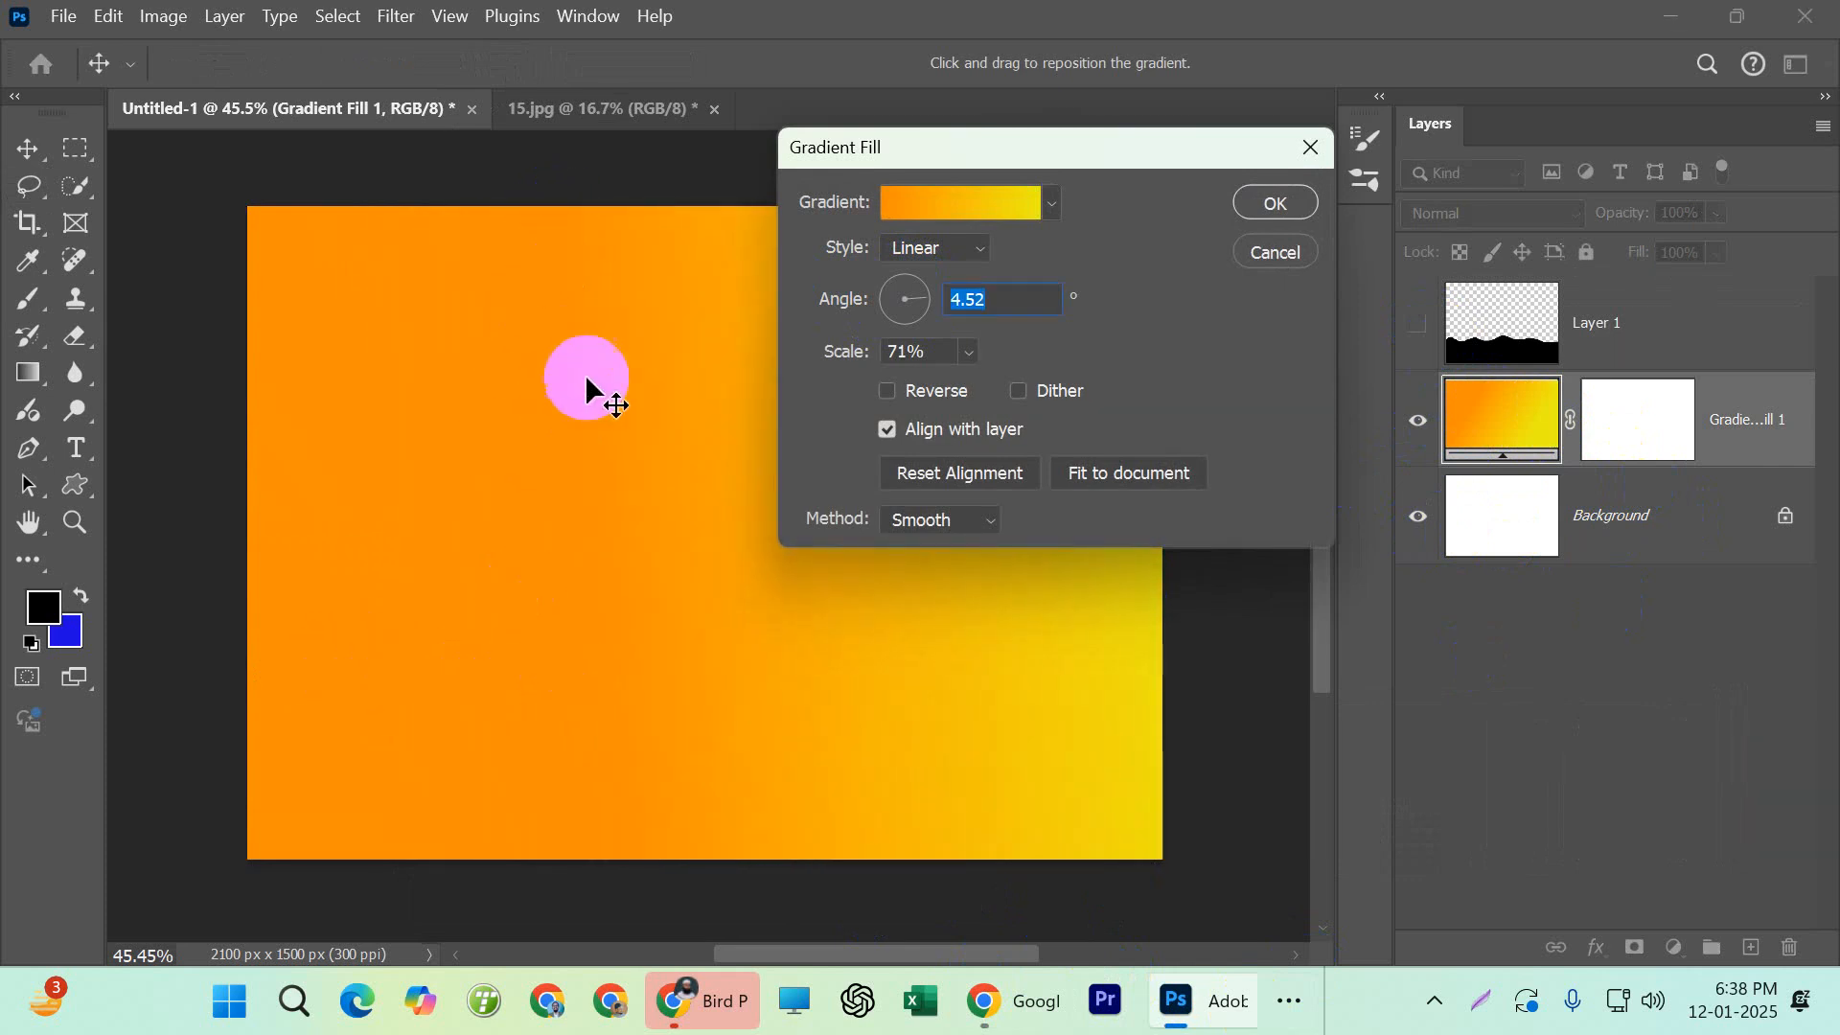
pyautogui.click(908, 296)
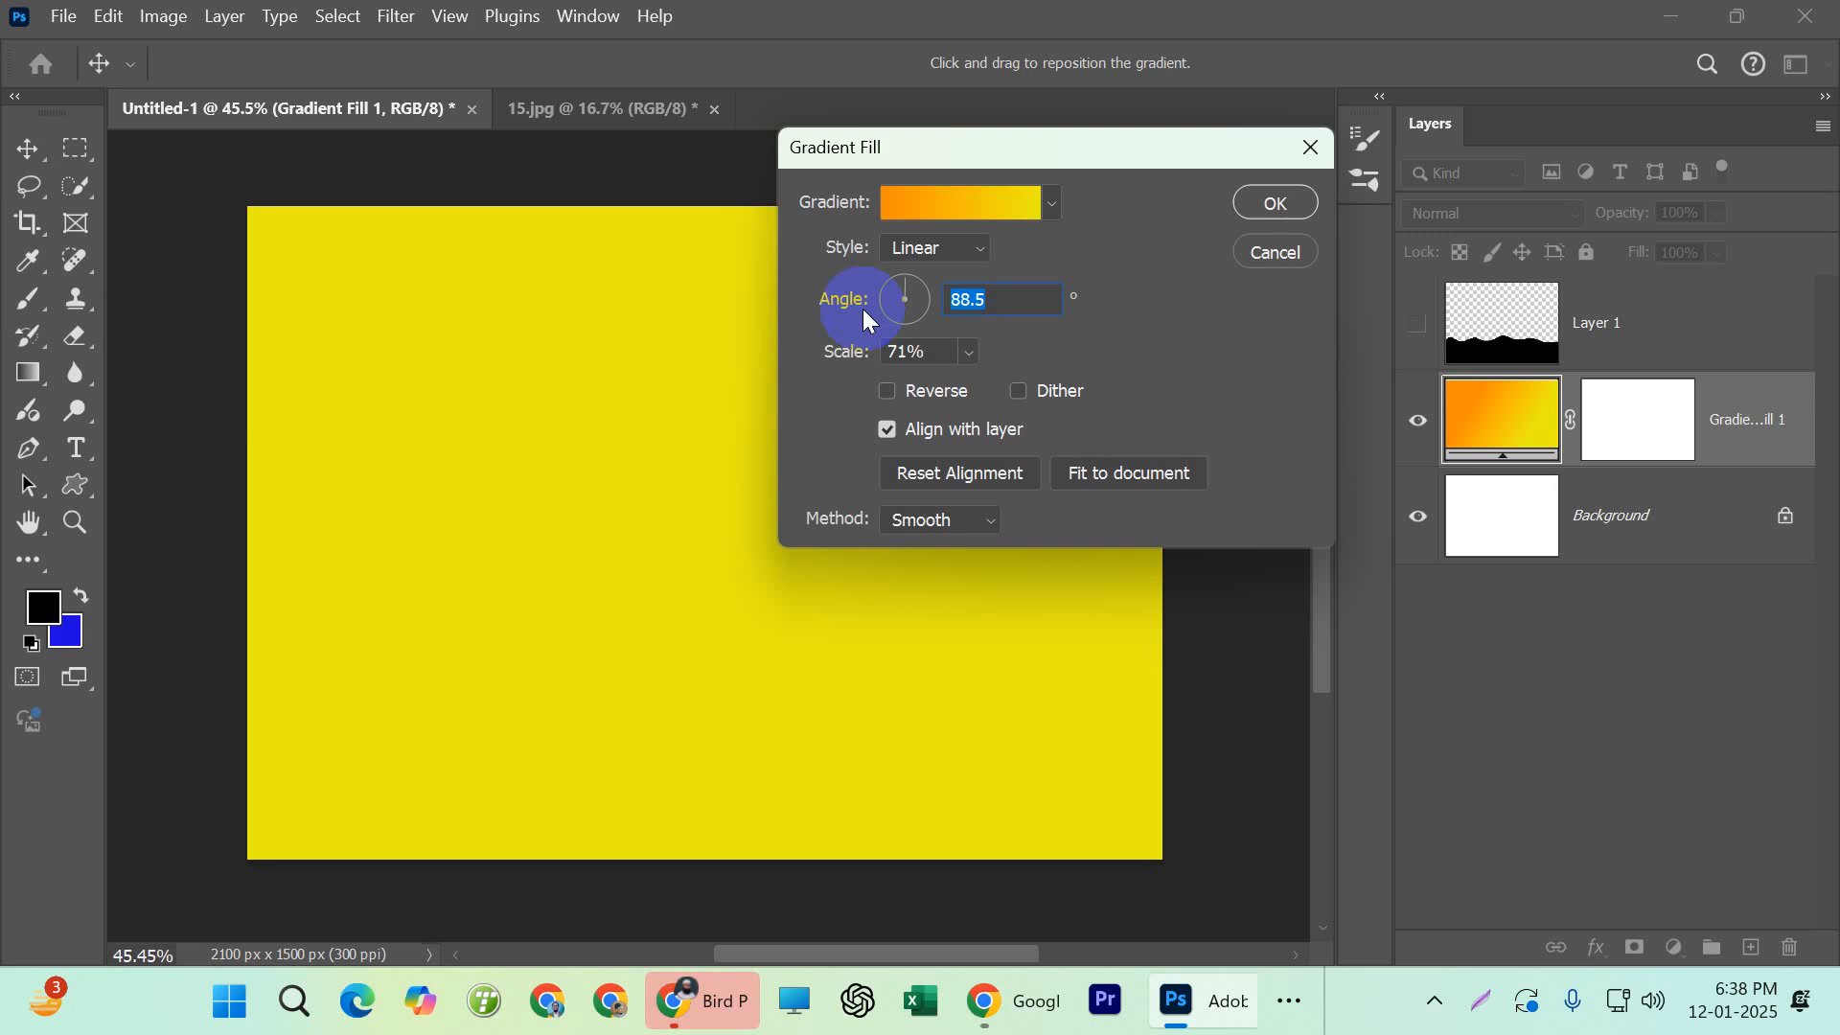
pyautogui.moveTo(882, 297); pyautogui.dragTo(901, 319)
pyautogui.click(880, 305)
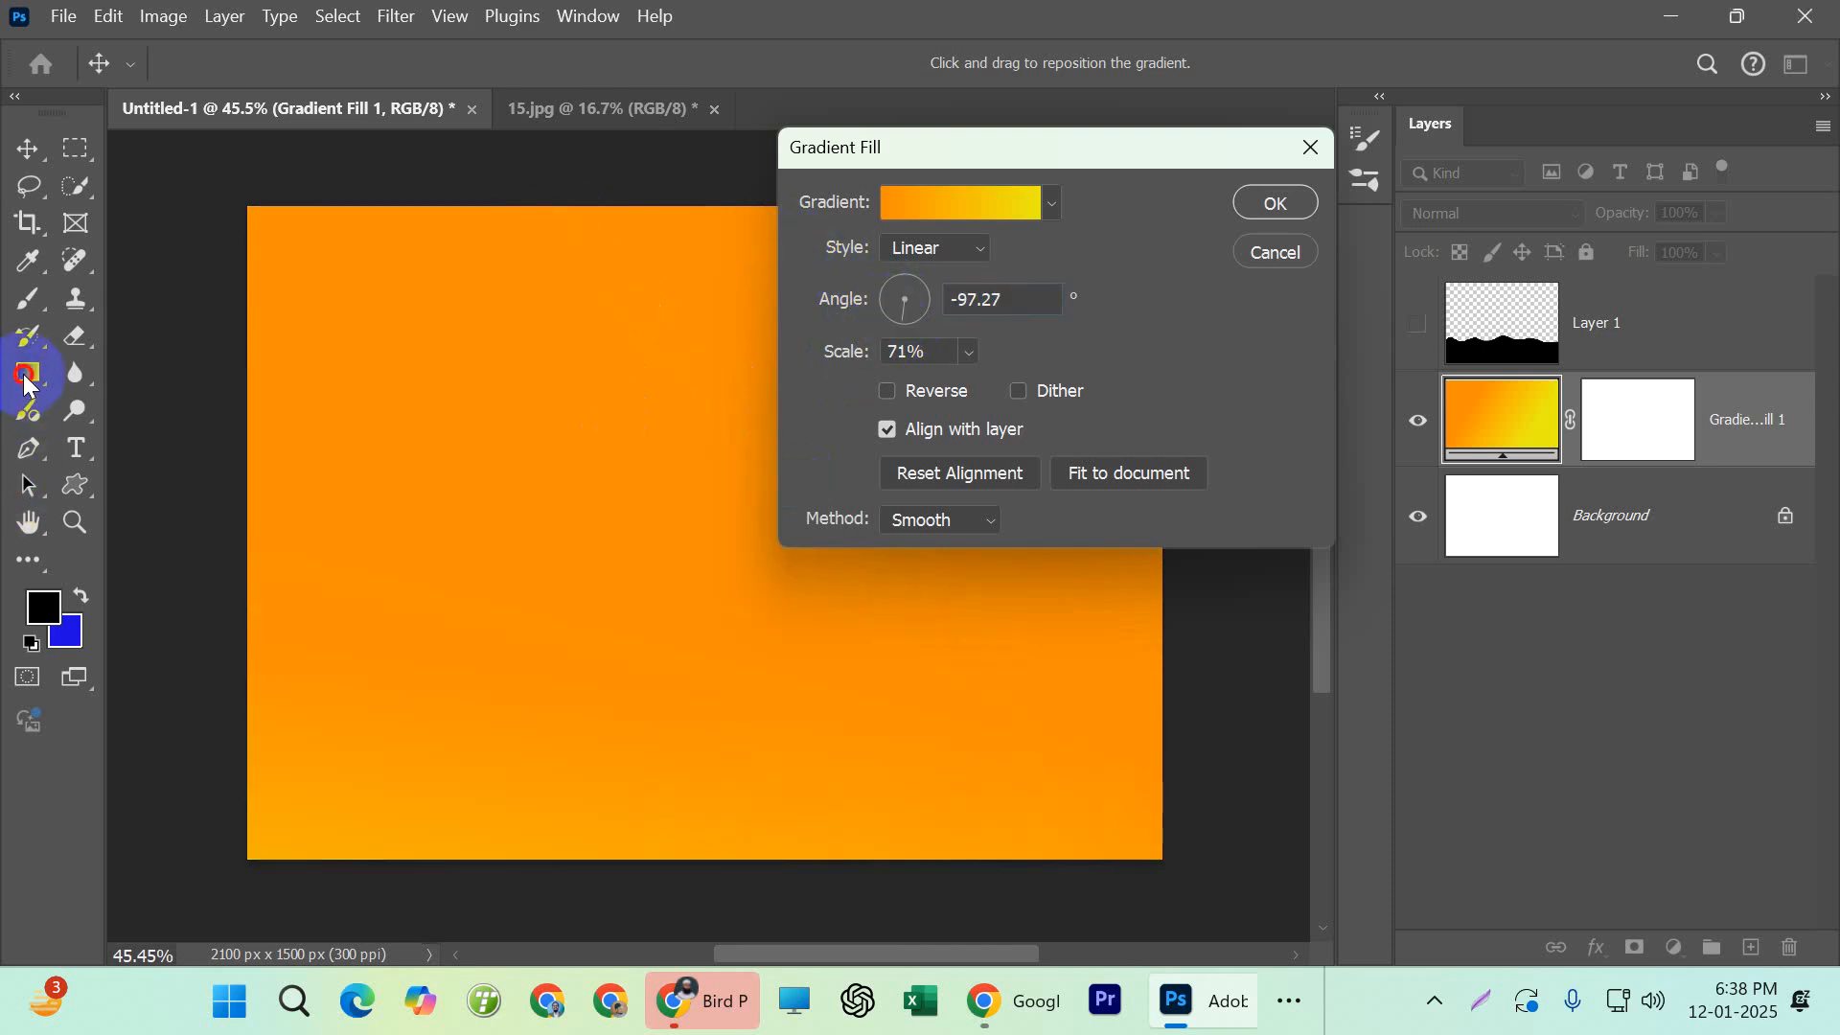
pyautogui.click(1249, 203)
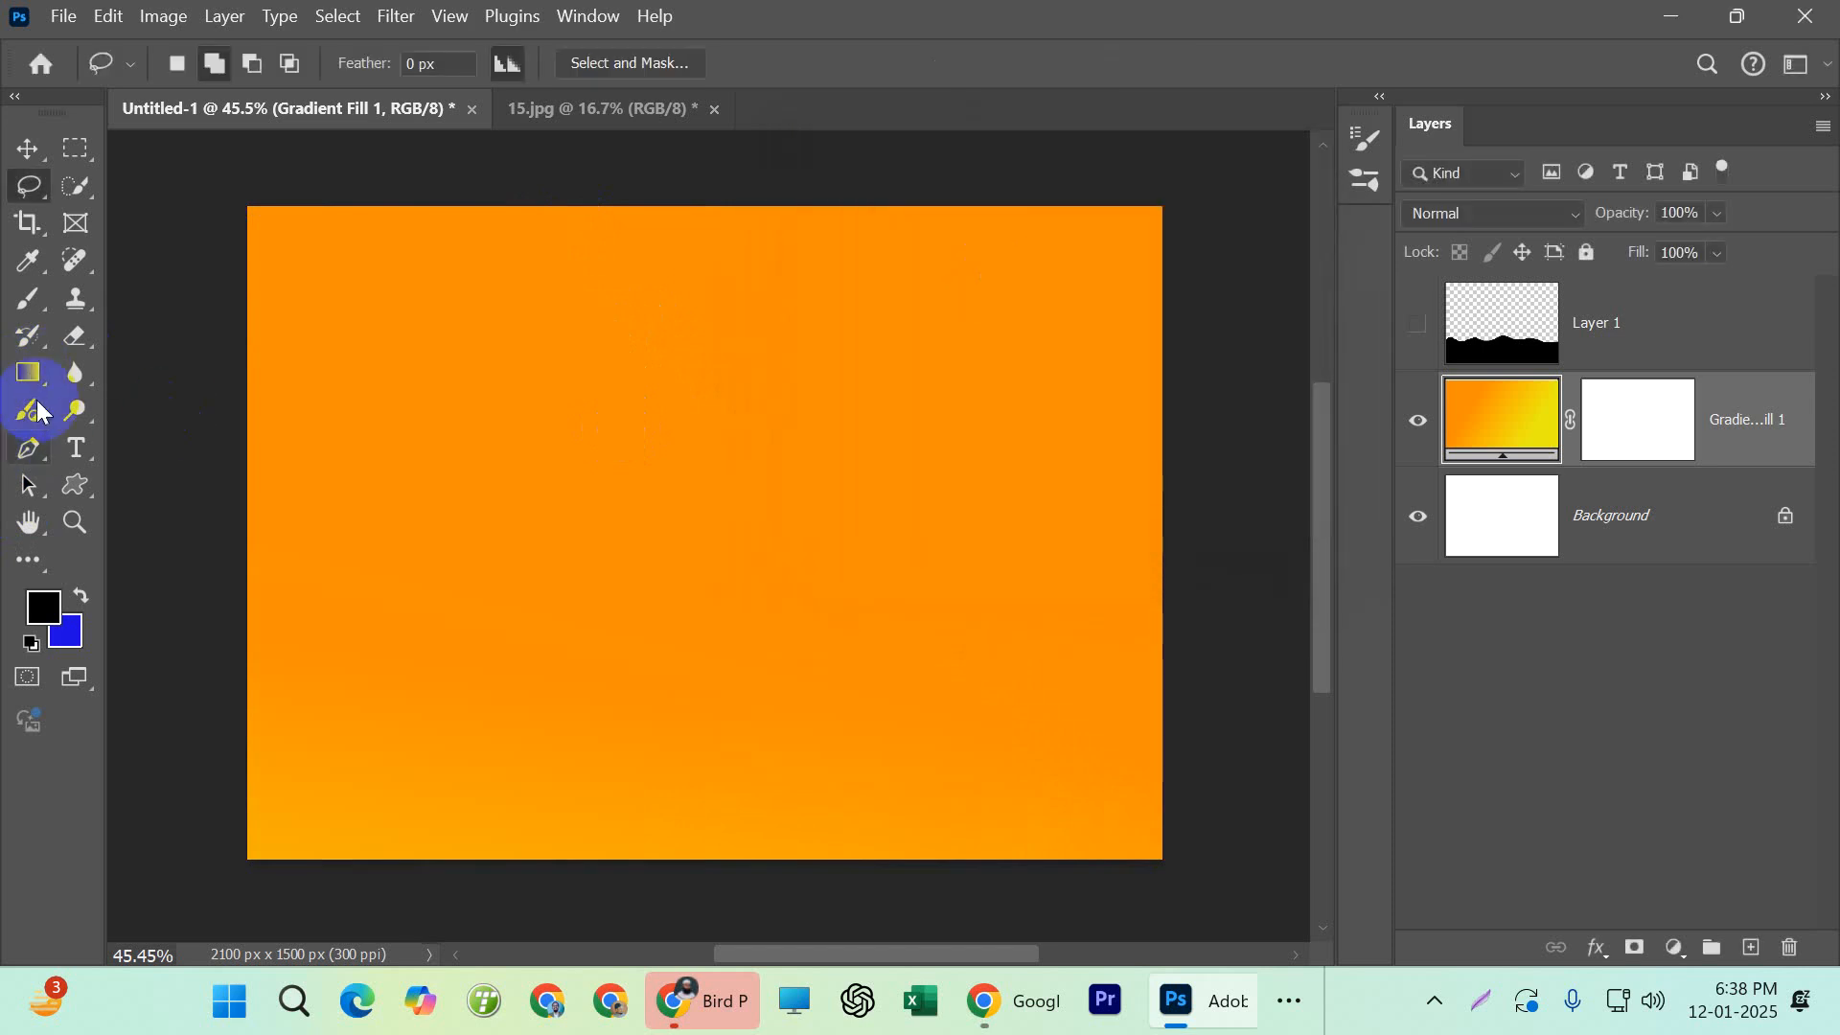
# Try redrawing the gradient horizontally from the canvas's right edge to its centre, and undo back to the vertical gradient with Layer 1 shown
pyautogui.moveTo(829, 216); pyautogui.dragTo(787, 348)
pyautogui.moveTo(1211, 485); pyautogui.dragTo(710, 506)
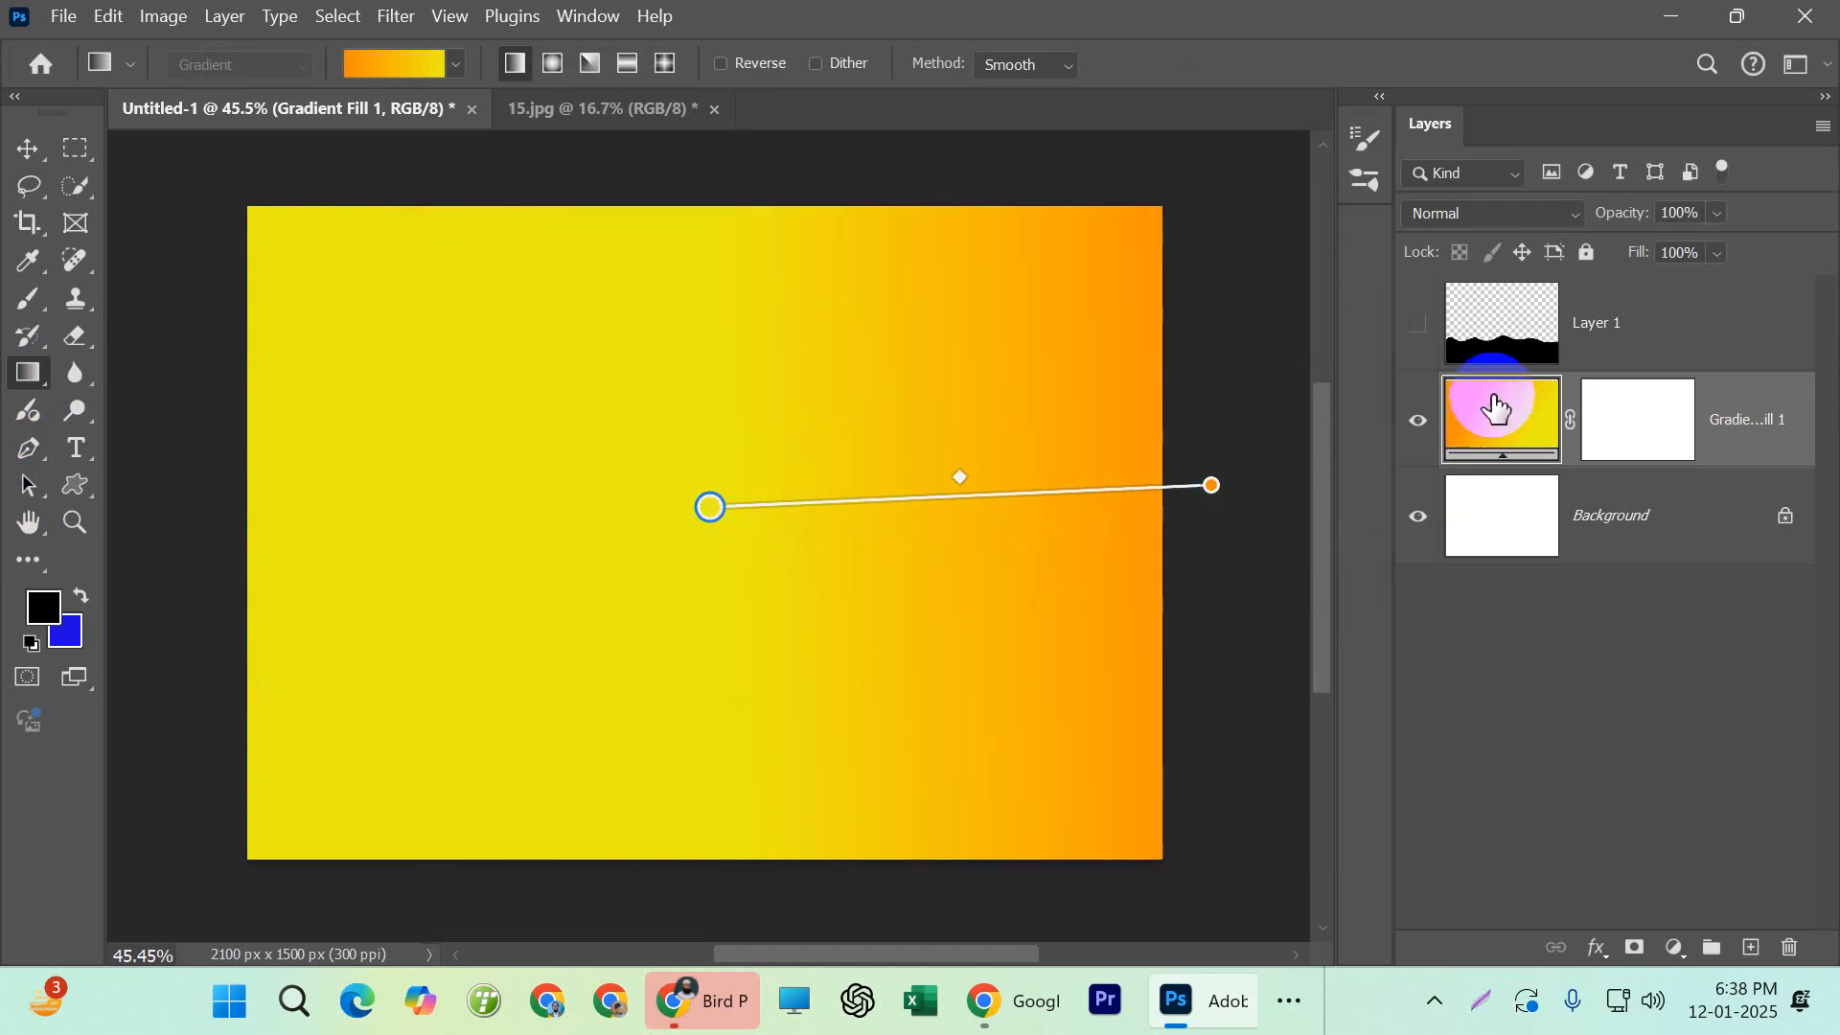
pyautogui.hotkey('ctrl', 'z')
pyautogui.hotkey('ctrl', 'z')
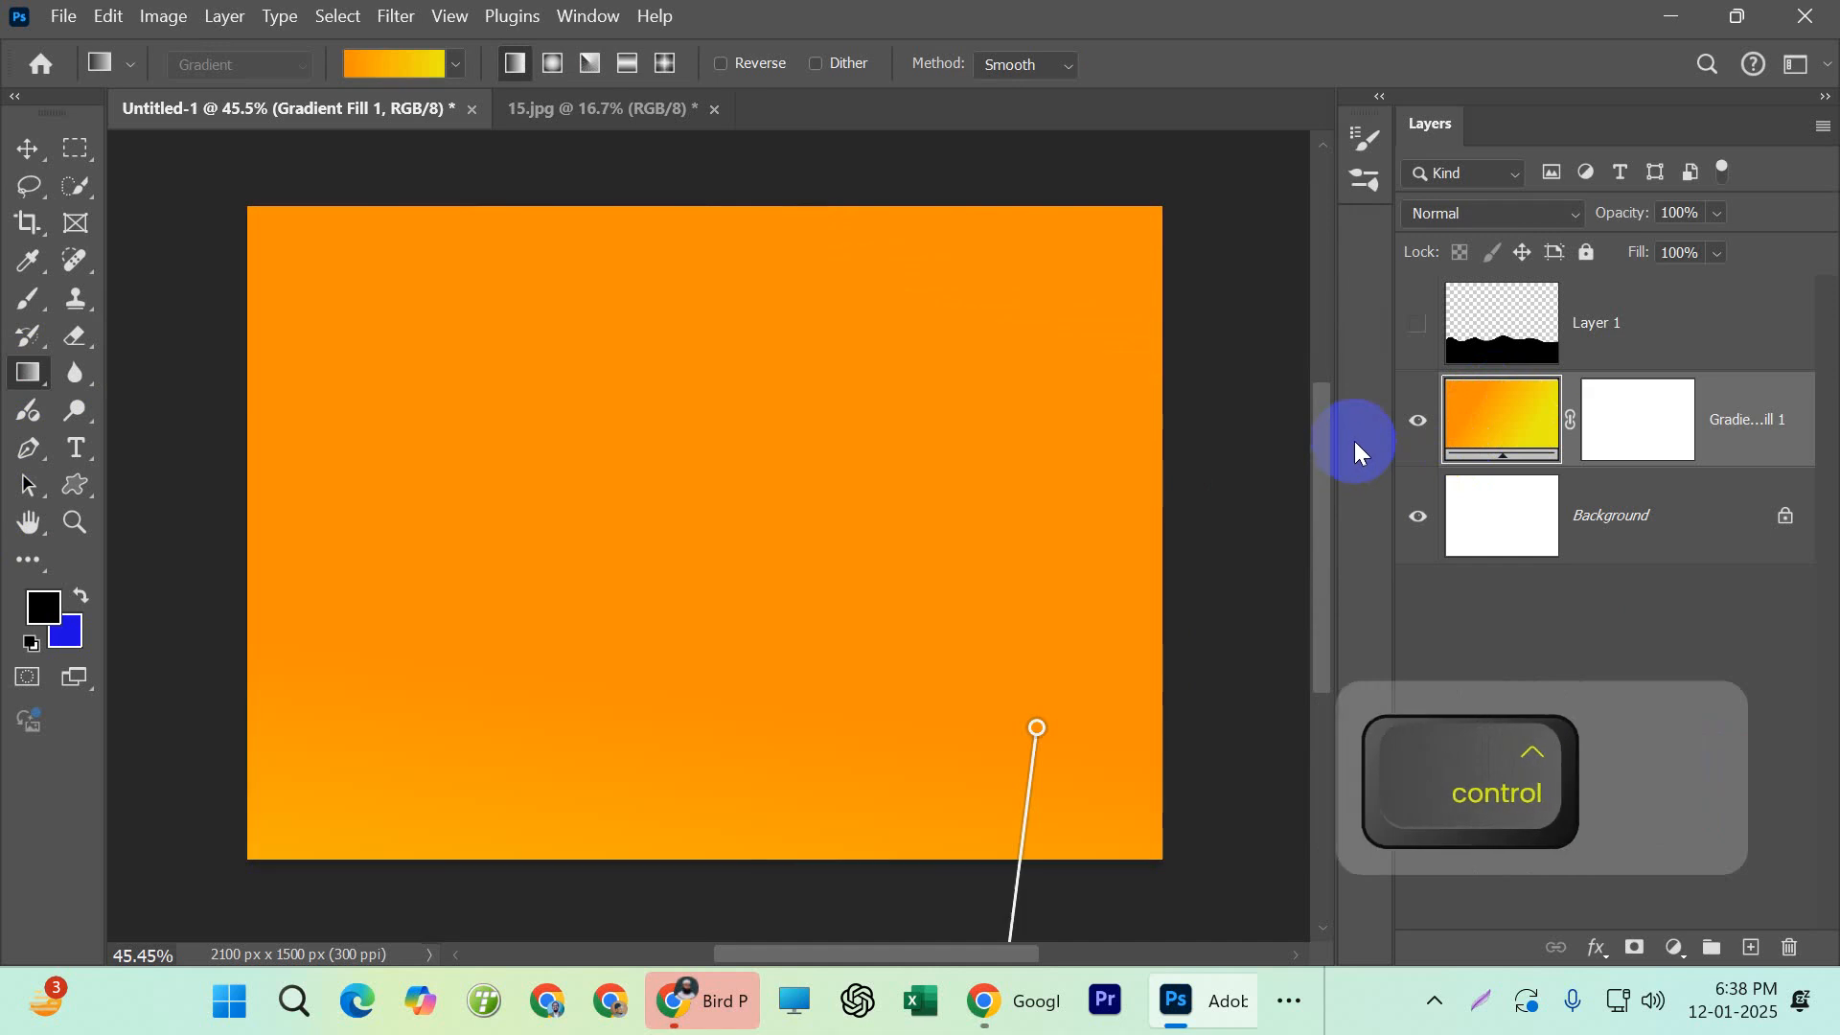
pyautogui.hotkey('ctrl', 'z')
pyautogui.hotkey('ctrl', 'z')
pyautogui.hotkey('ctrl', 'z')
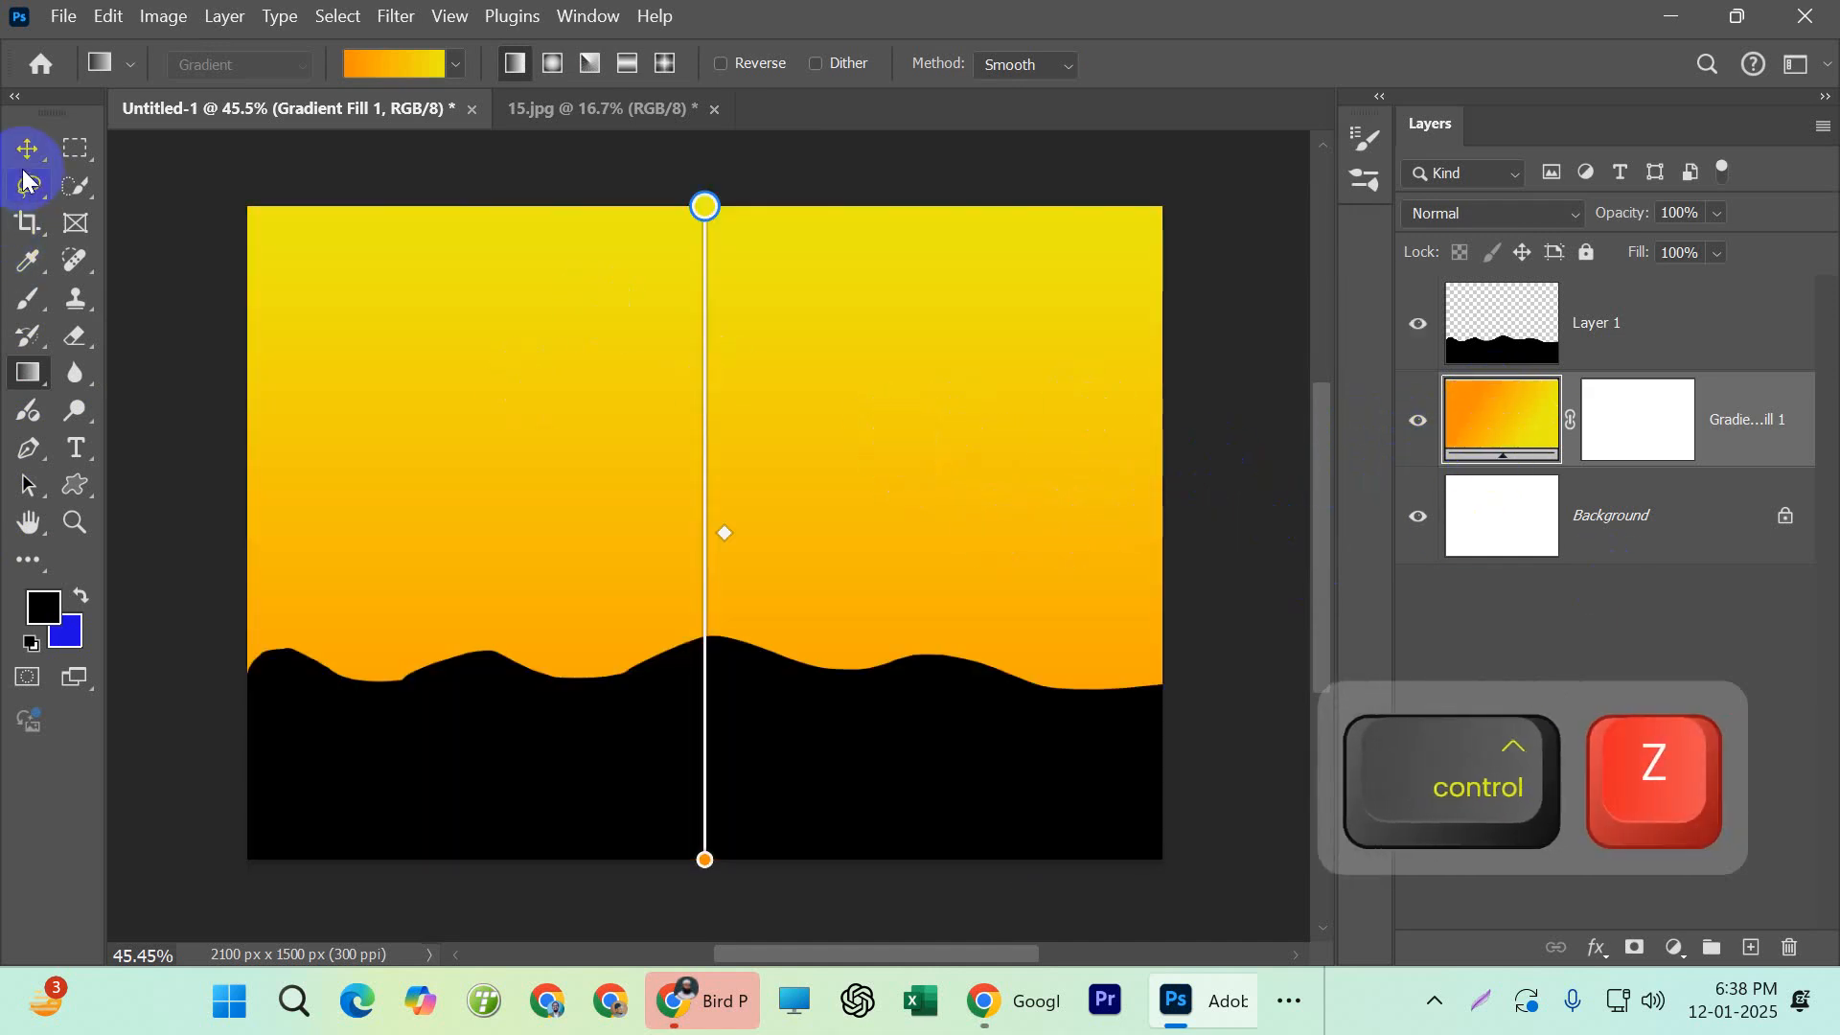
# Try an angle of -49.78° in the Gradient Fill 1 settings and discard the edit
pyautogui.click(27, 148)
pyautogui.click(1506, 414)
pyautogui.doubleClick(1505, 414)
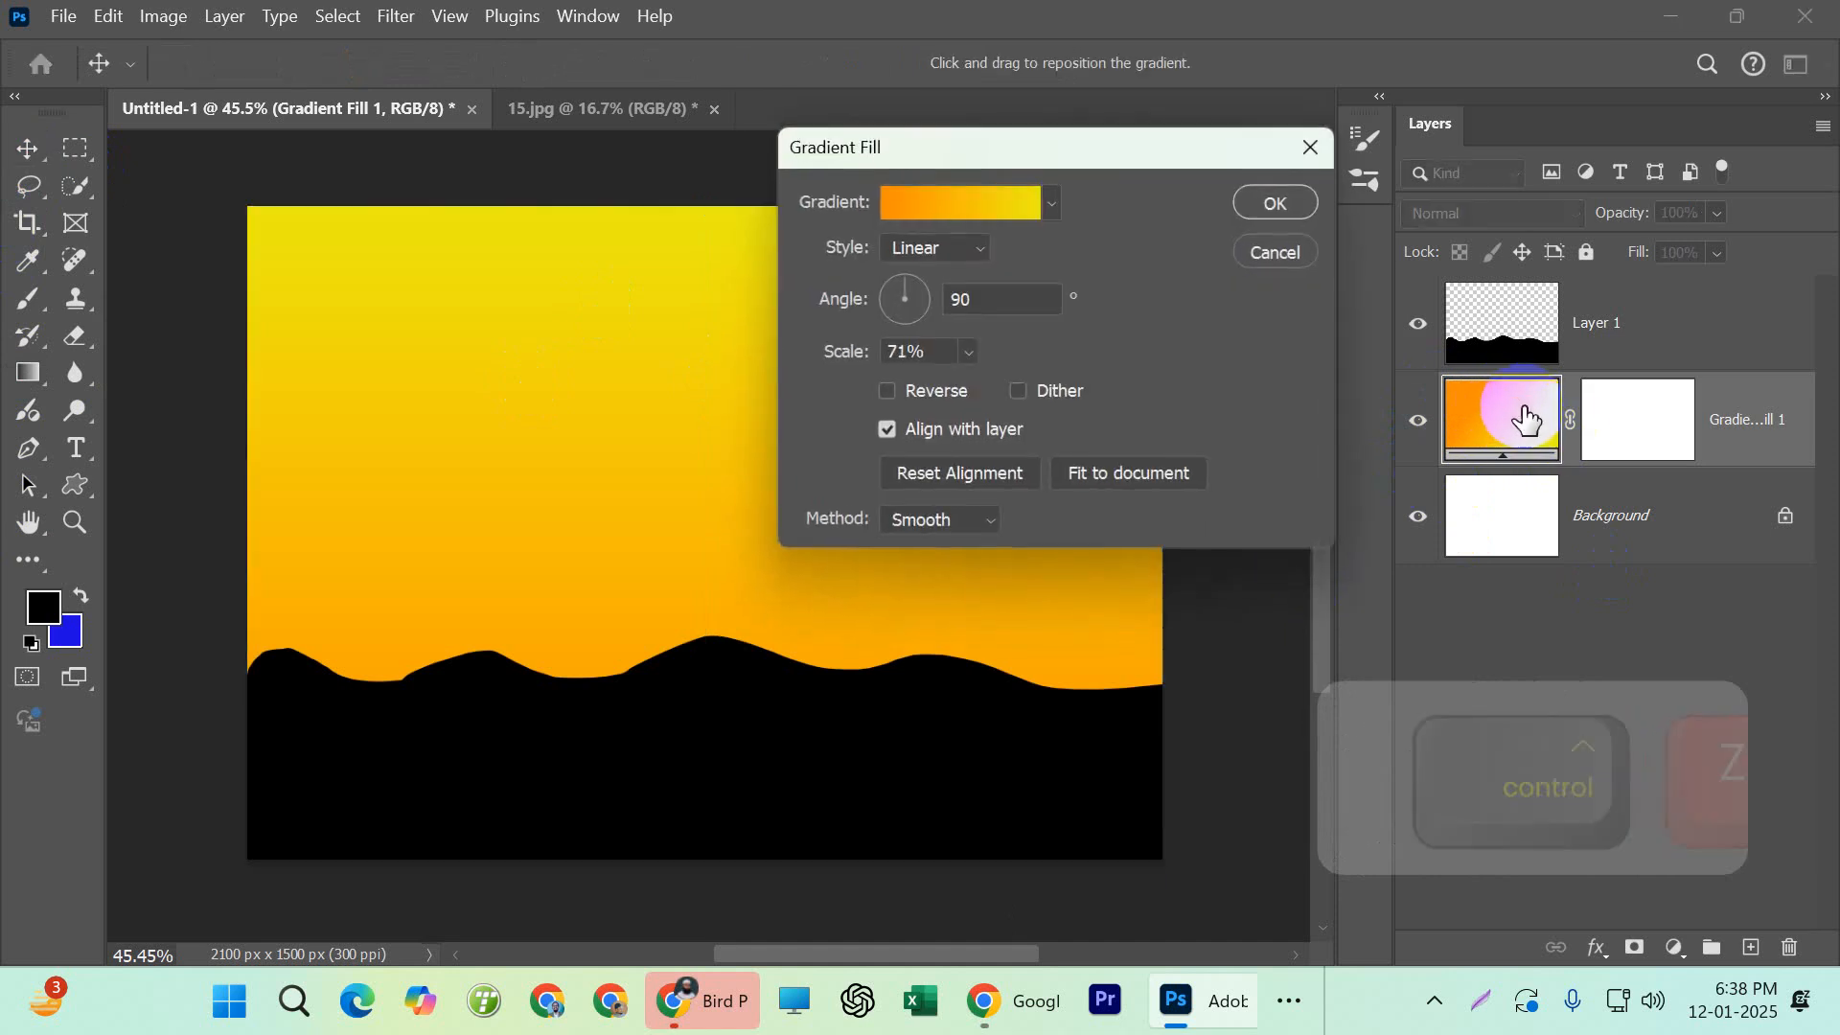
pyautogui.moveTo(905, 279); pyautogui.dragTo(928, 299)
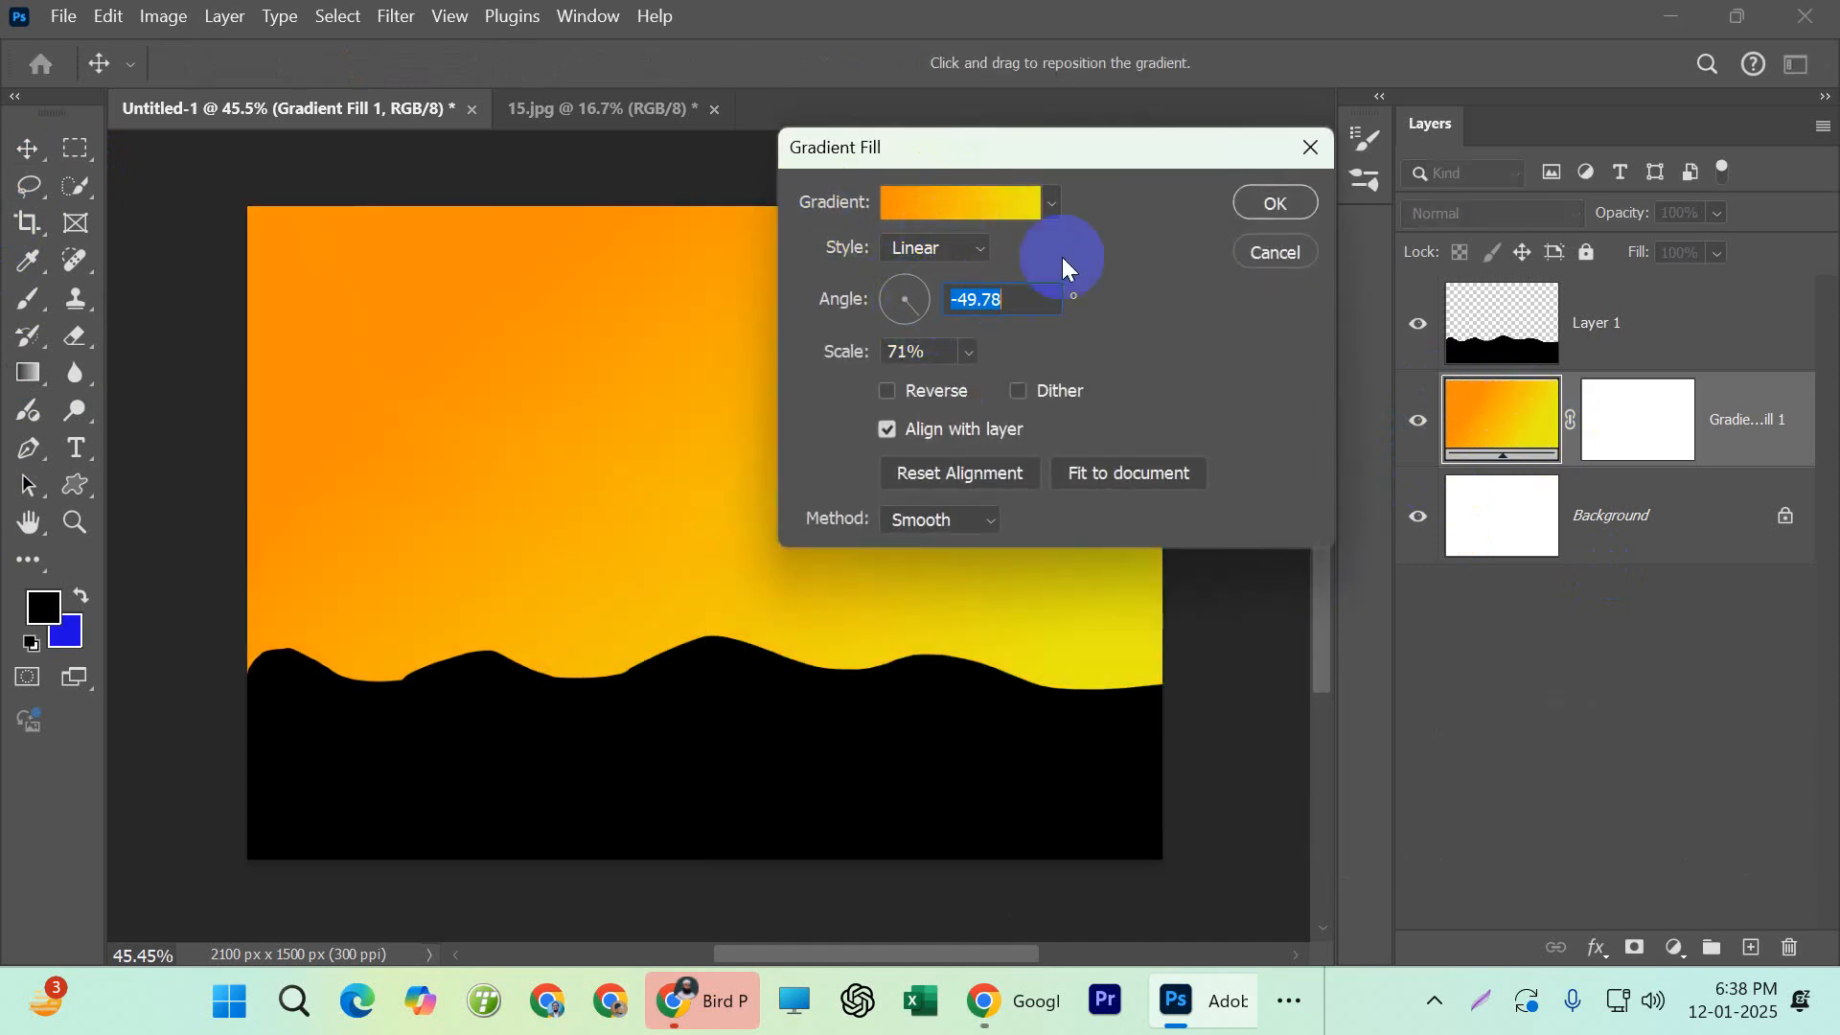
pyautogui.click(1267, 252)
pyautogui.click(1569, 406)
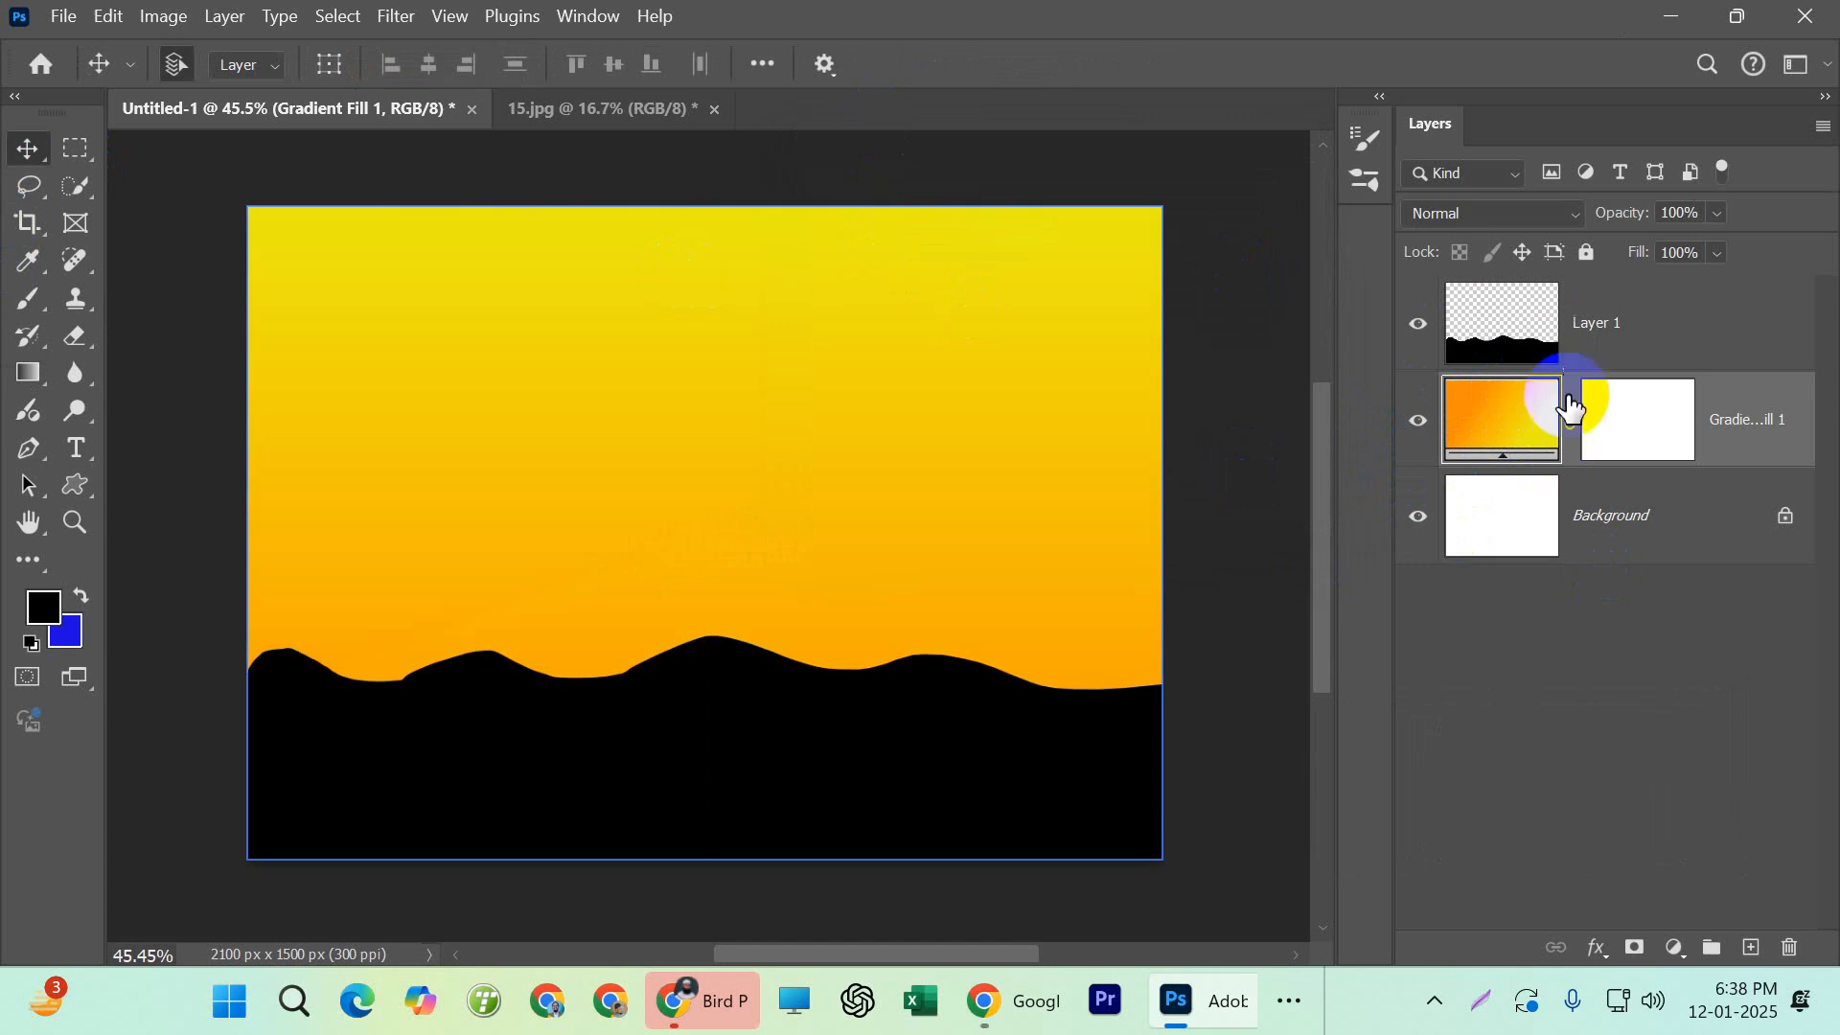
pyautogui.doubleClick(1505, 423)
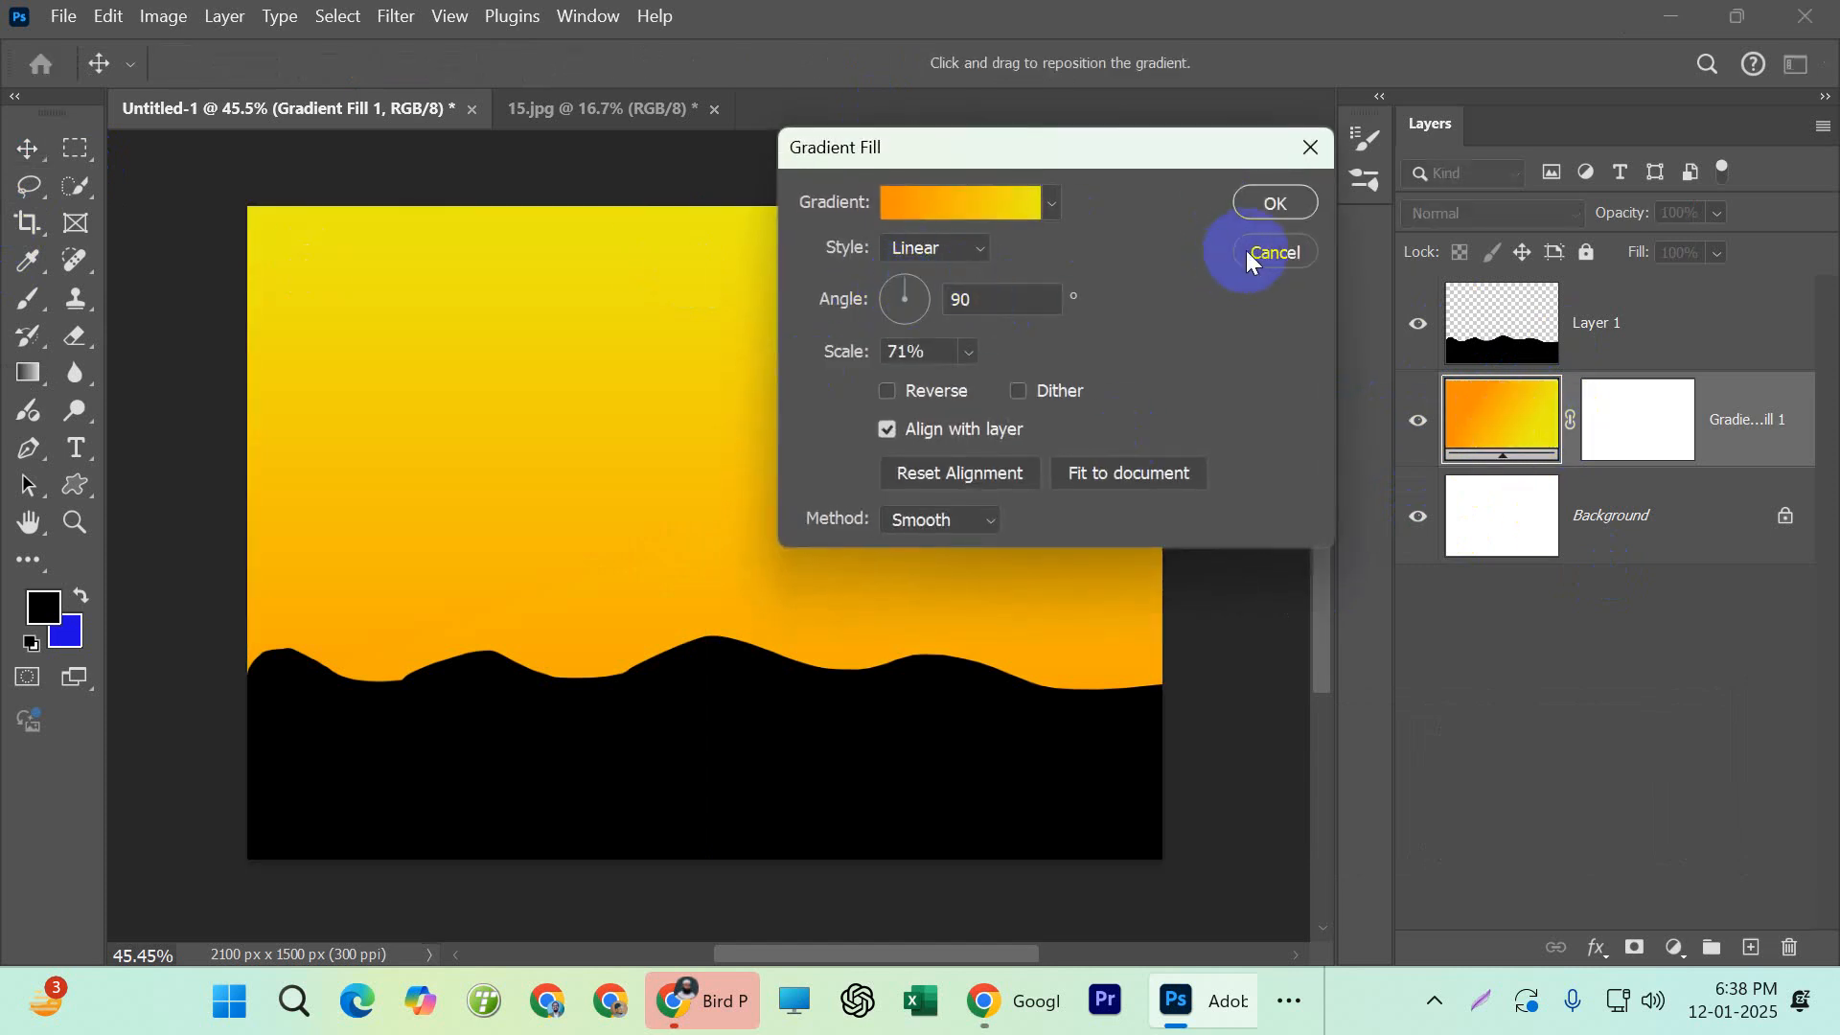
pyautogui.click(1267, 252)
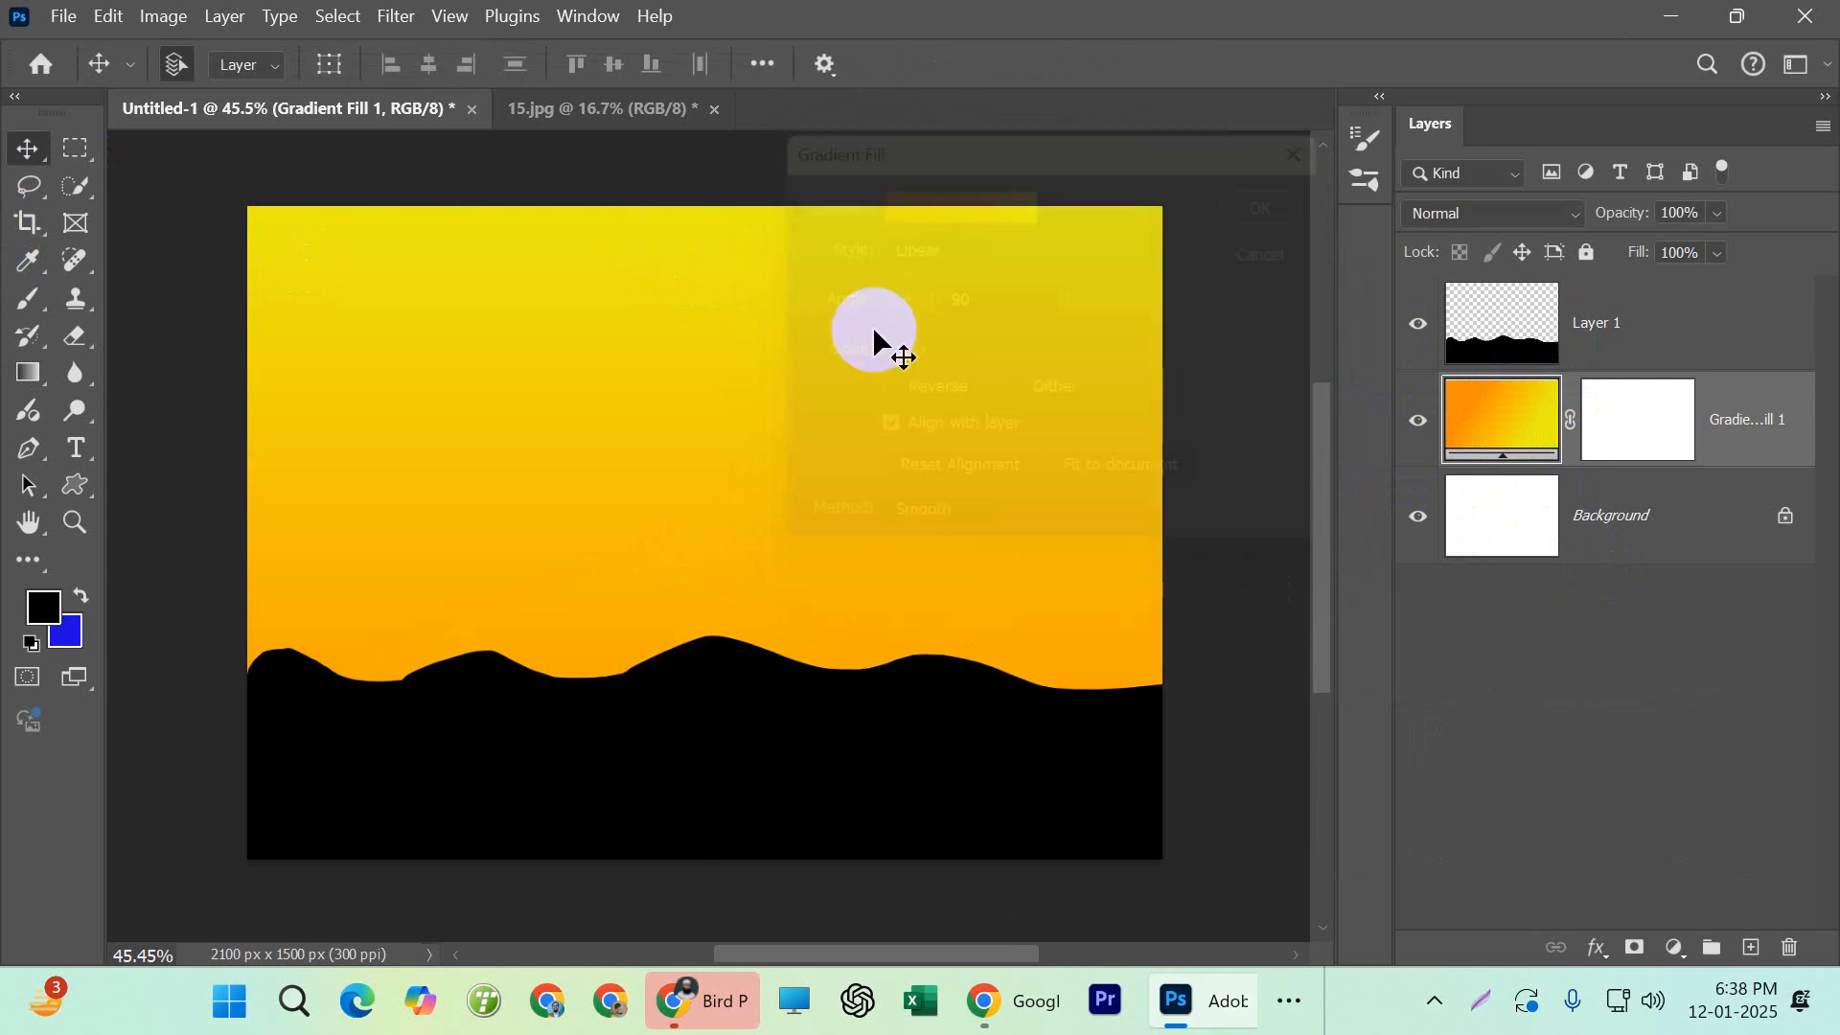
# With Layer 1 hidden, try redrawing the gradient diagonally, vertically and horizontally with the Gradient tool, and undo these trials
pyautogui.click(29, 379)
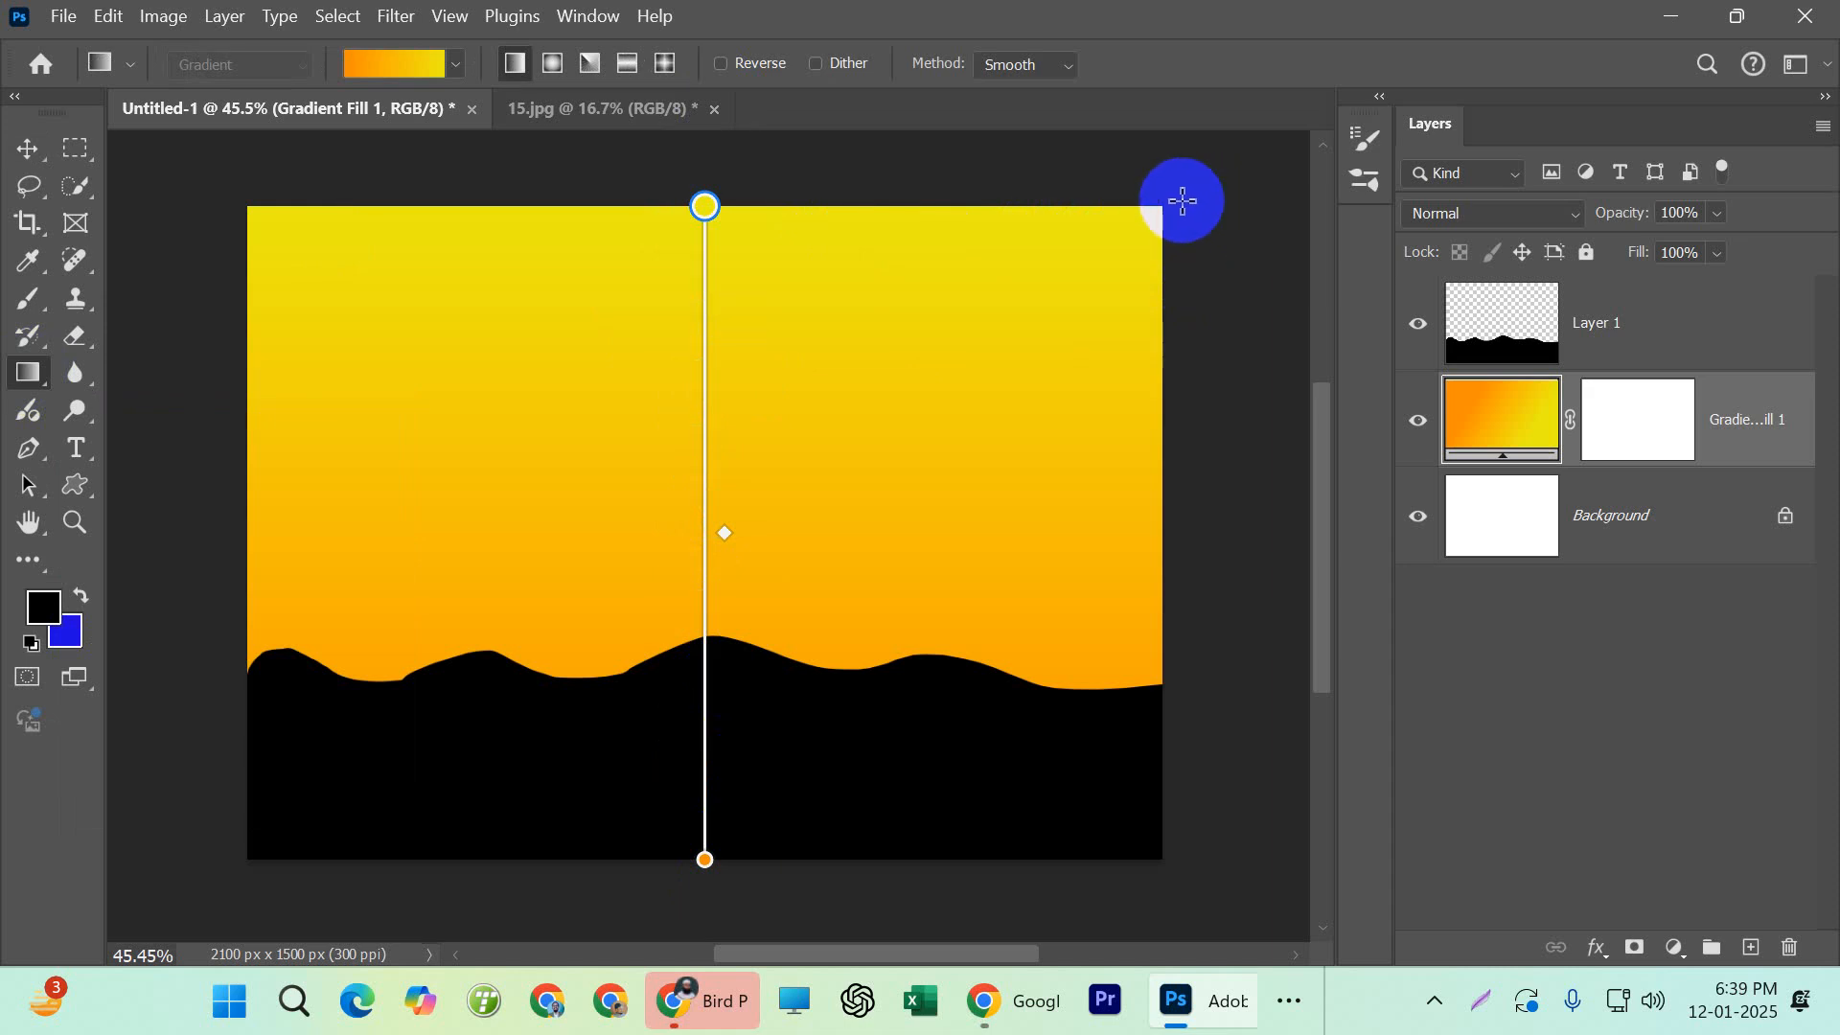
pyautogui.click(1418, 324)
pyautogui.moveTo(1171, 199); pyautogui.dragTo(203, 866)
pyautogui.moveTo(691, 182); pyautogui.dragTo(649, 756)
pyautogui.moveTo(243, 158); pyautogui.dragTo(932, 760)
pyautogui.moveTo(1234, 697); pyautogui.dragTo(597, 677)
pyautogui.moveTo(160, 438); pyautogui.dragTo(1041, 586)
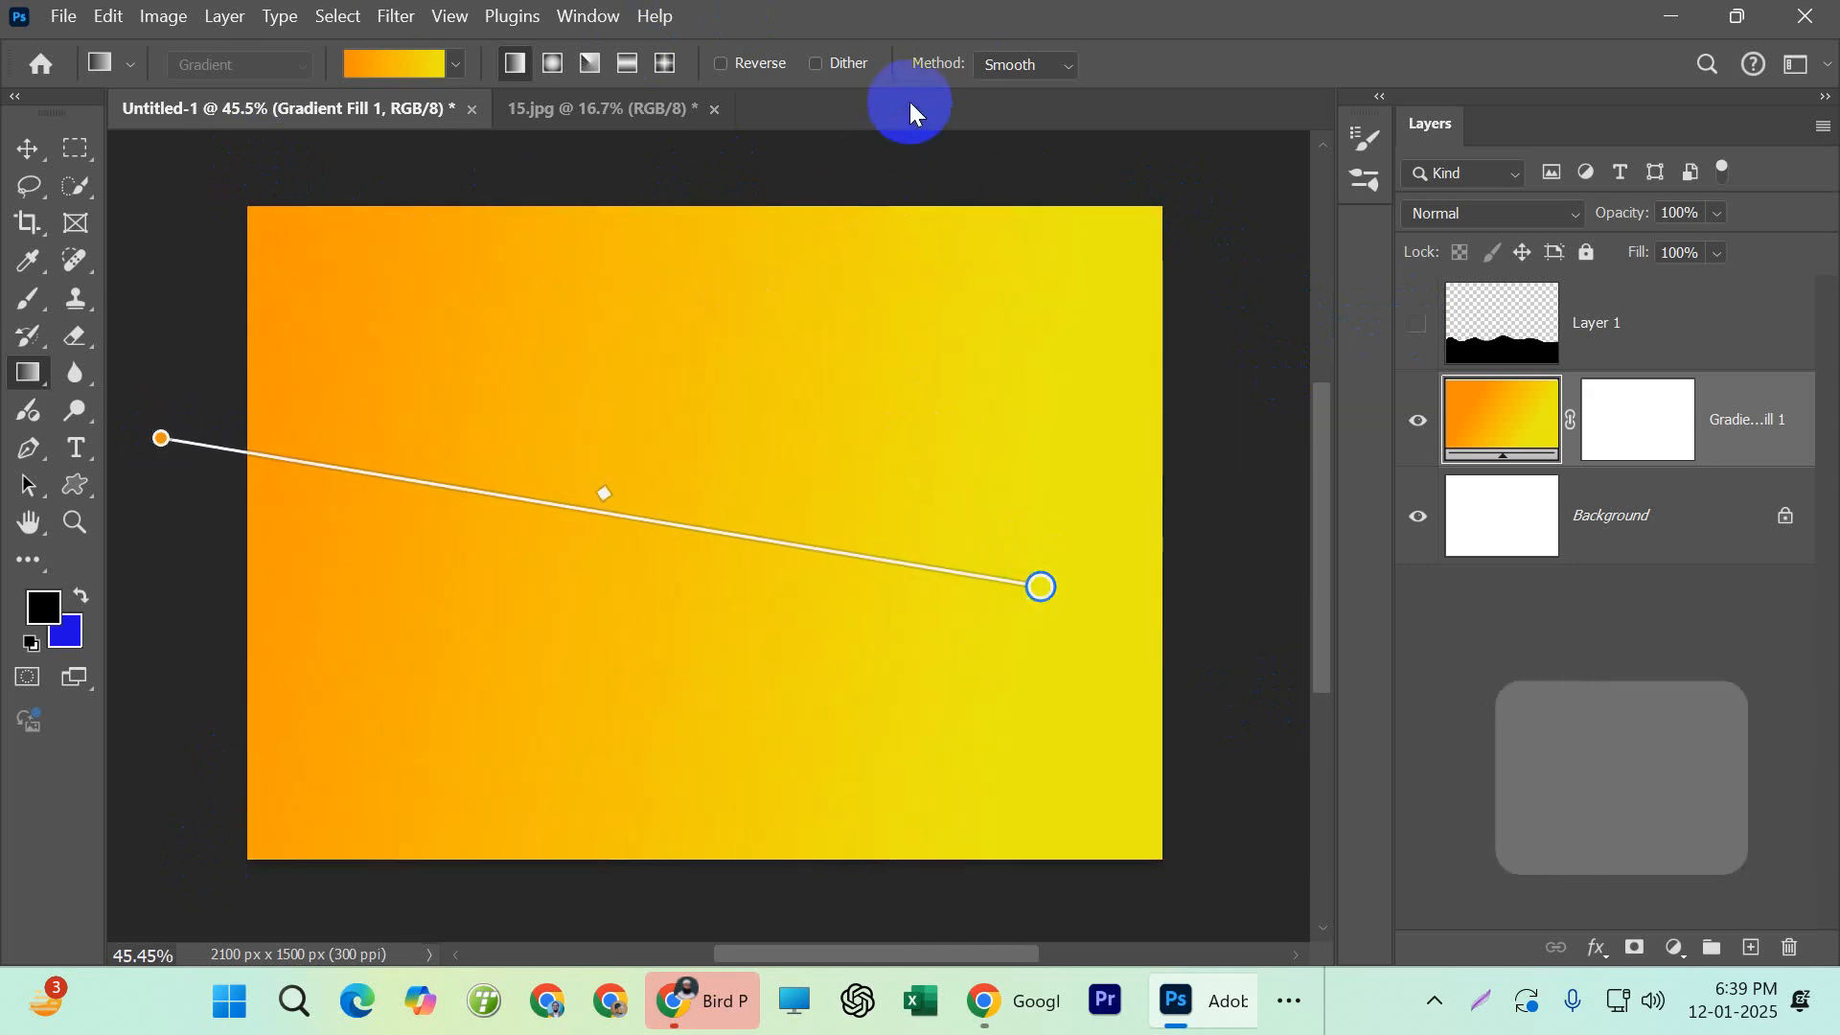
pyautogui.hotkey('ctrl', 'z')
pyautogui.hotkey('ctrl', 'z')
pyautogui.hotkey('ctrl', 'z')
pyautogui.hotkey('ctrl', 'z')
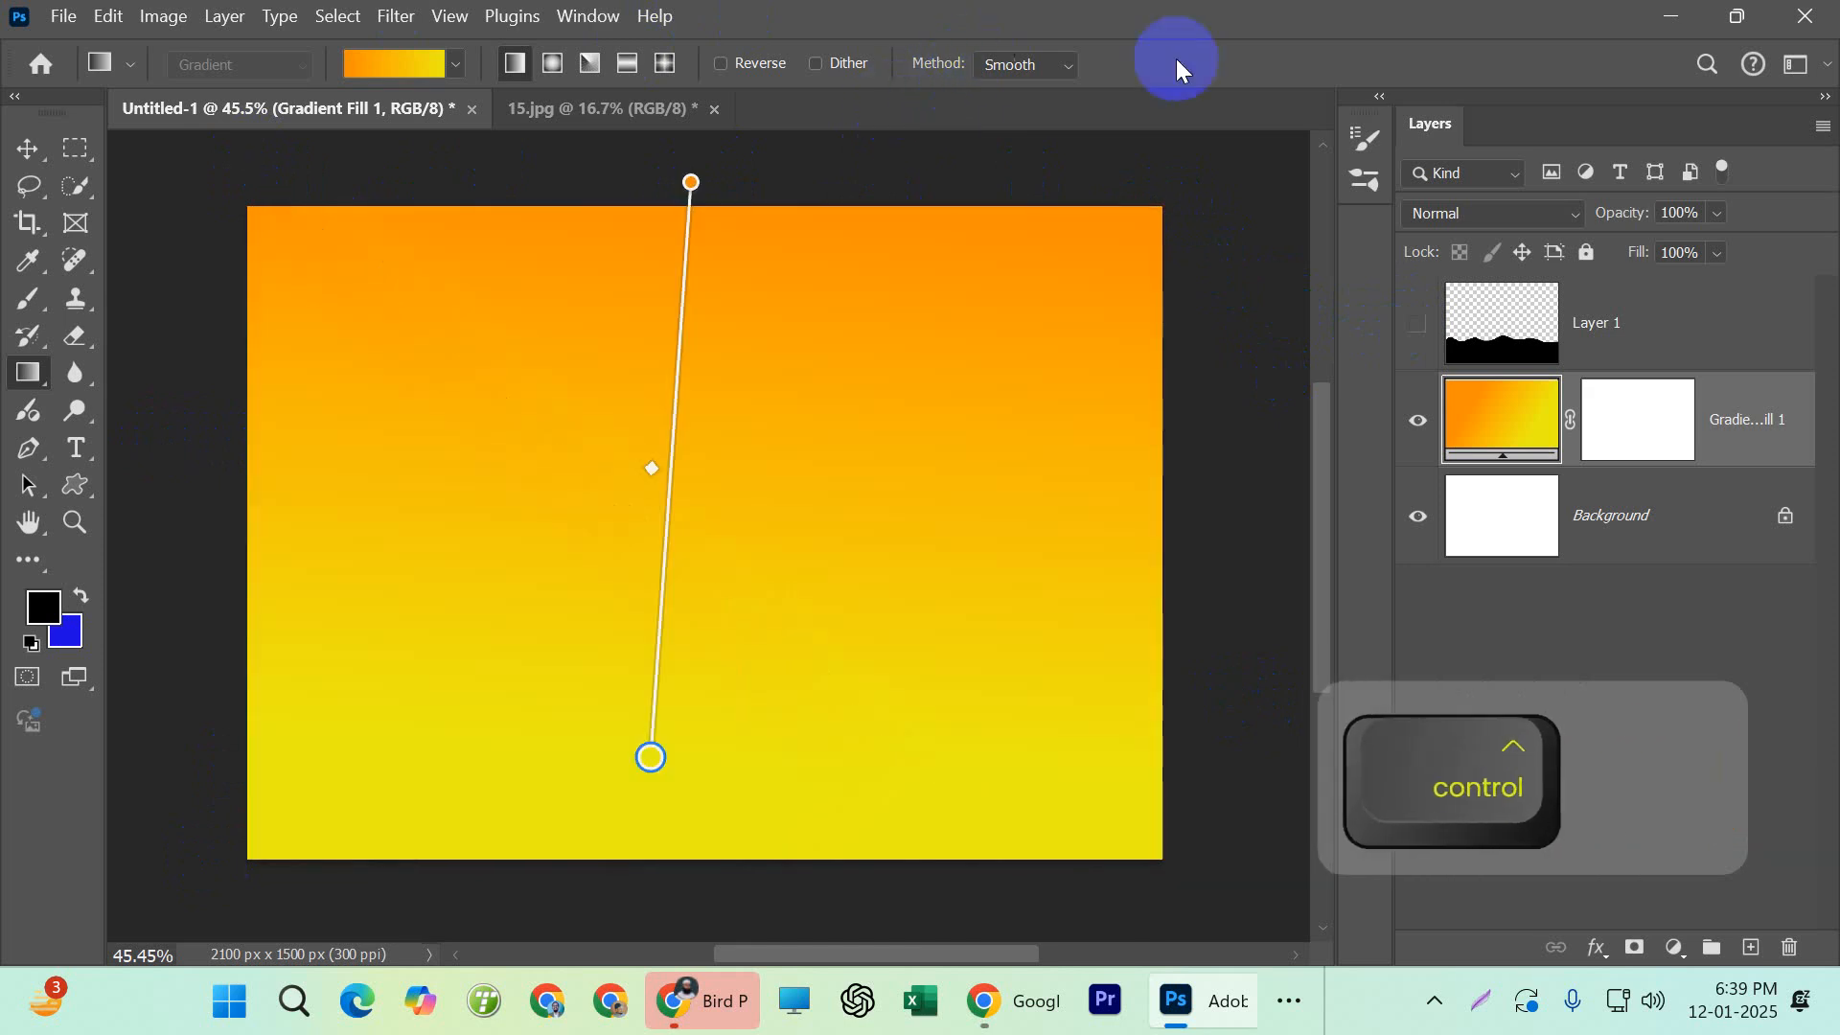
pyautogui.hotkey('ctrl', 'z')
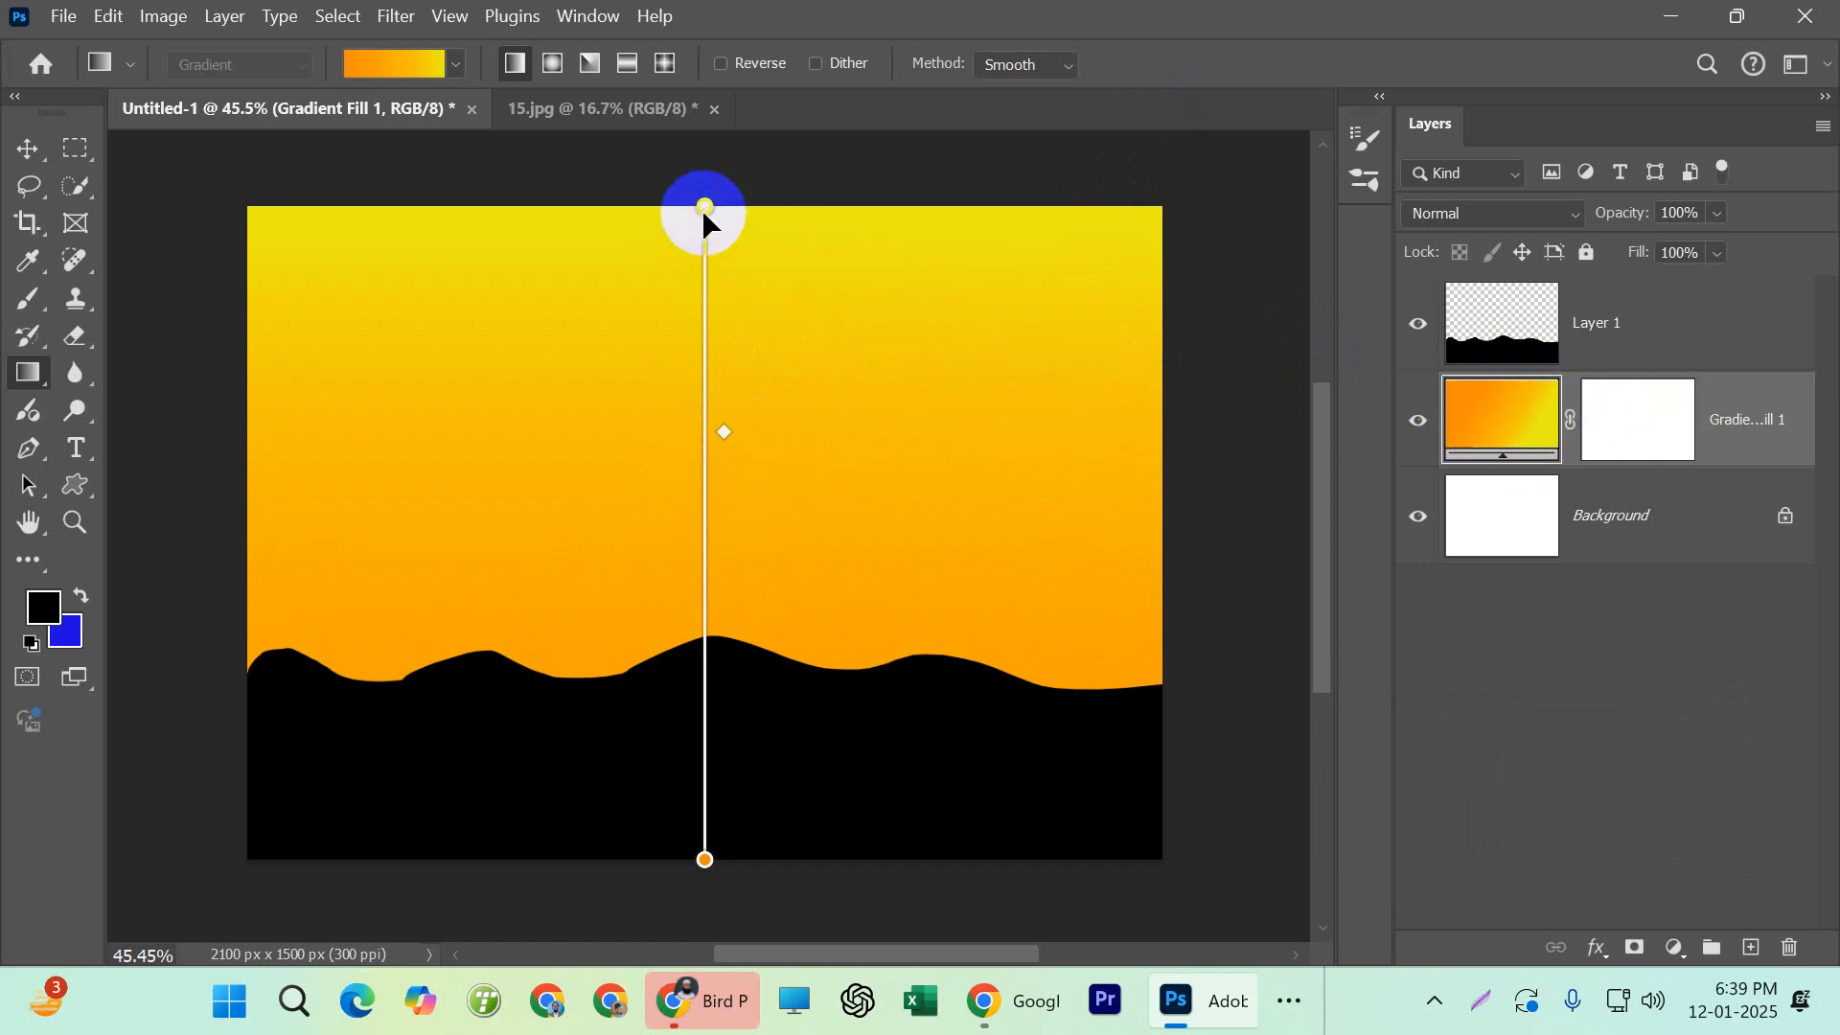
# Try duplicating the Gradient Fill 1 layer and make the copy active
pyautogui.click(27, 149)
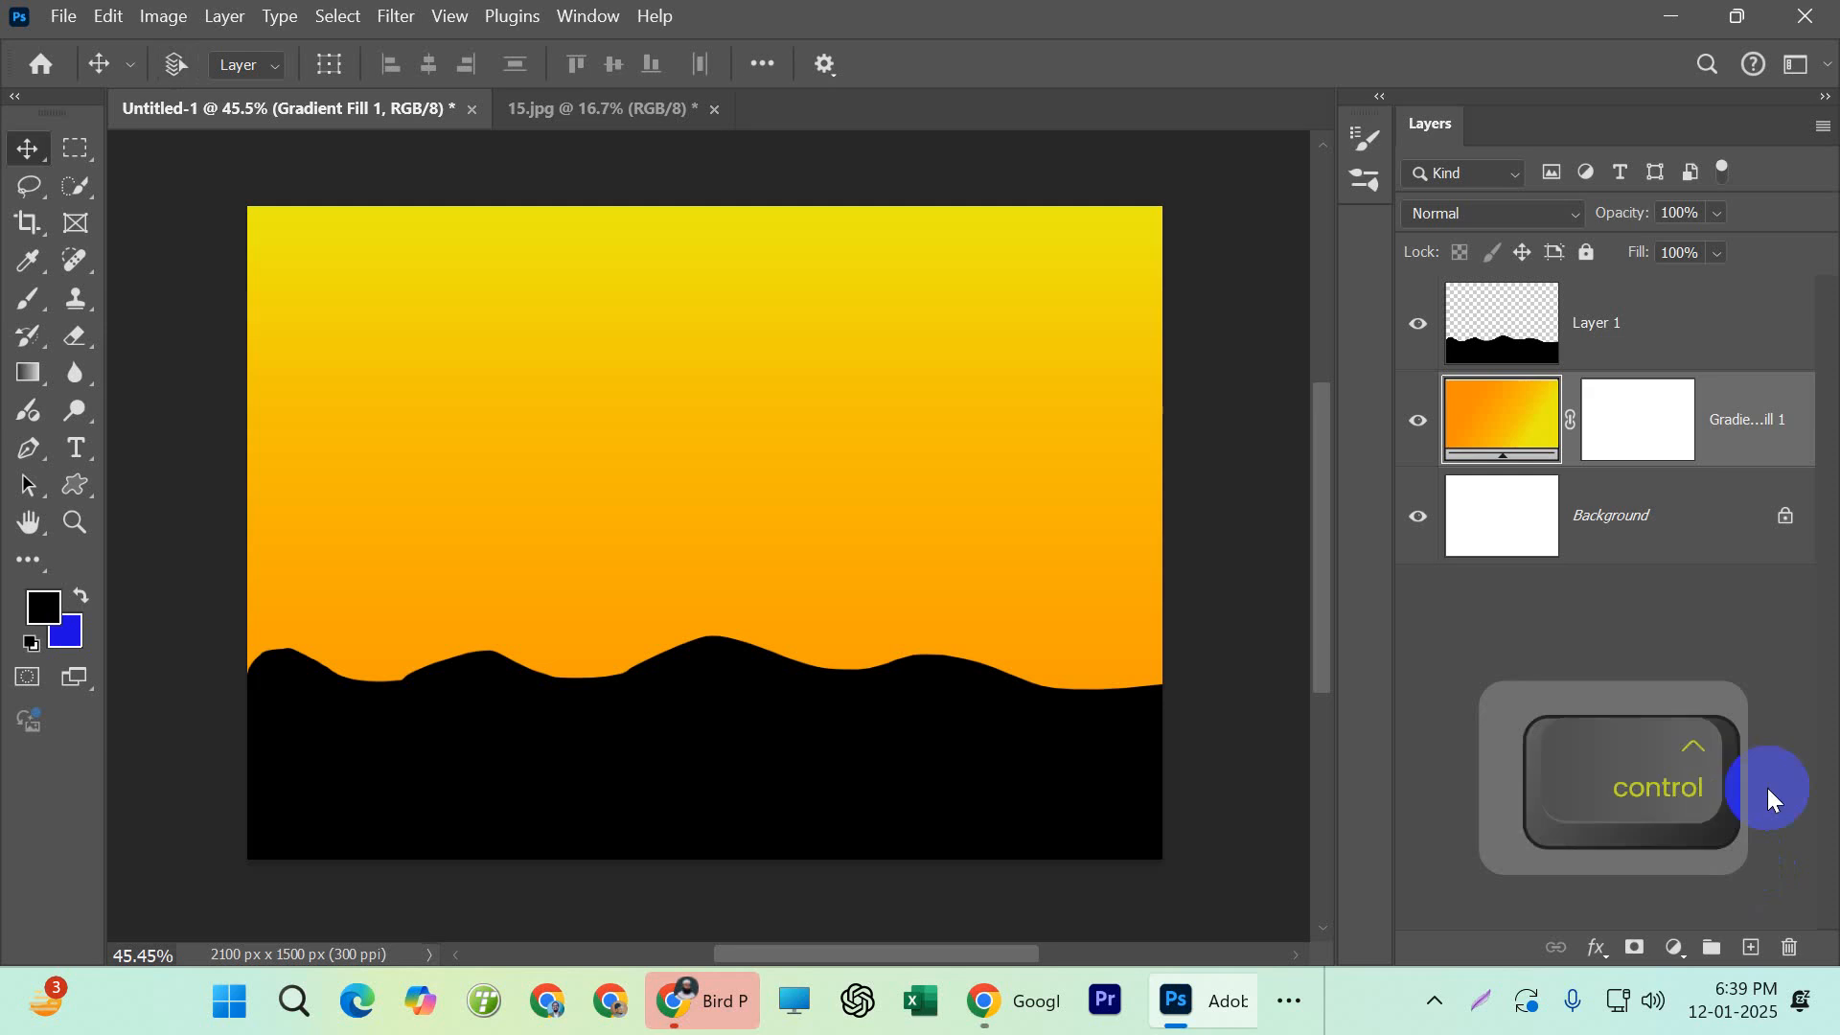
pyautogui.hotkey('ctrl', 'j')
pyautogui.keyDown('ctrl'); pyautogui.click(1492, 422); pyautogui.keyUp('ctrl')
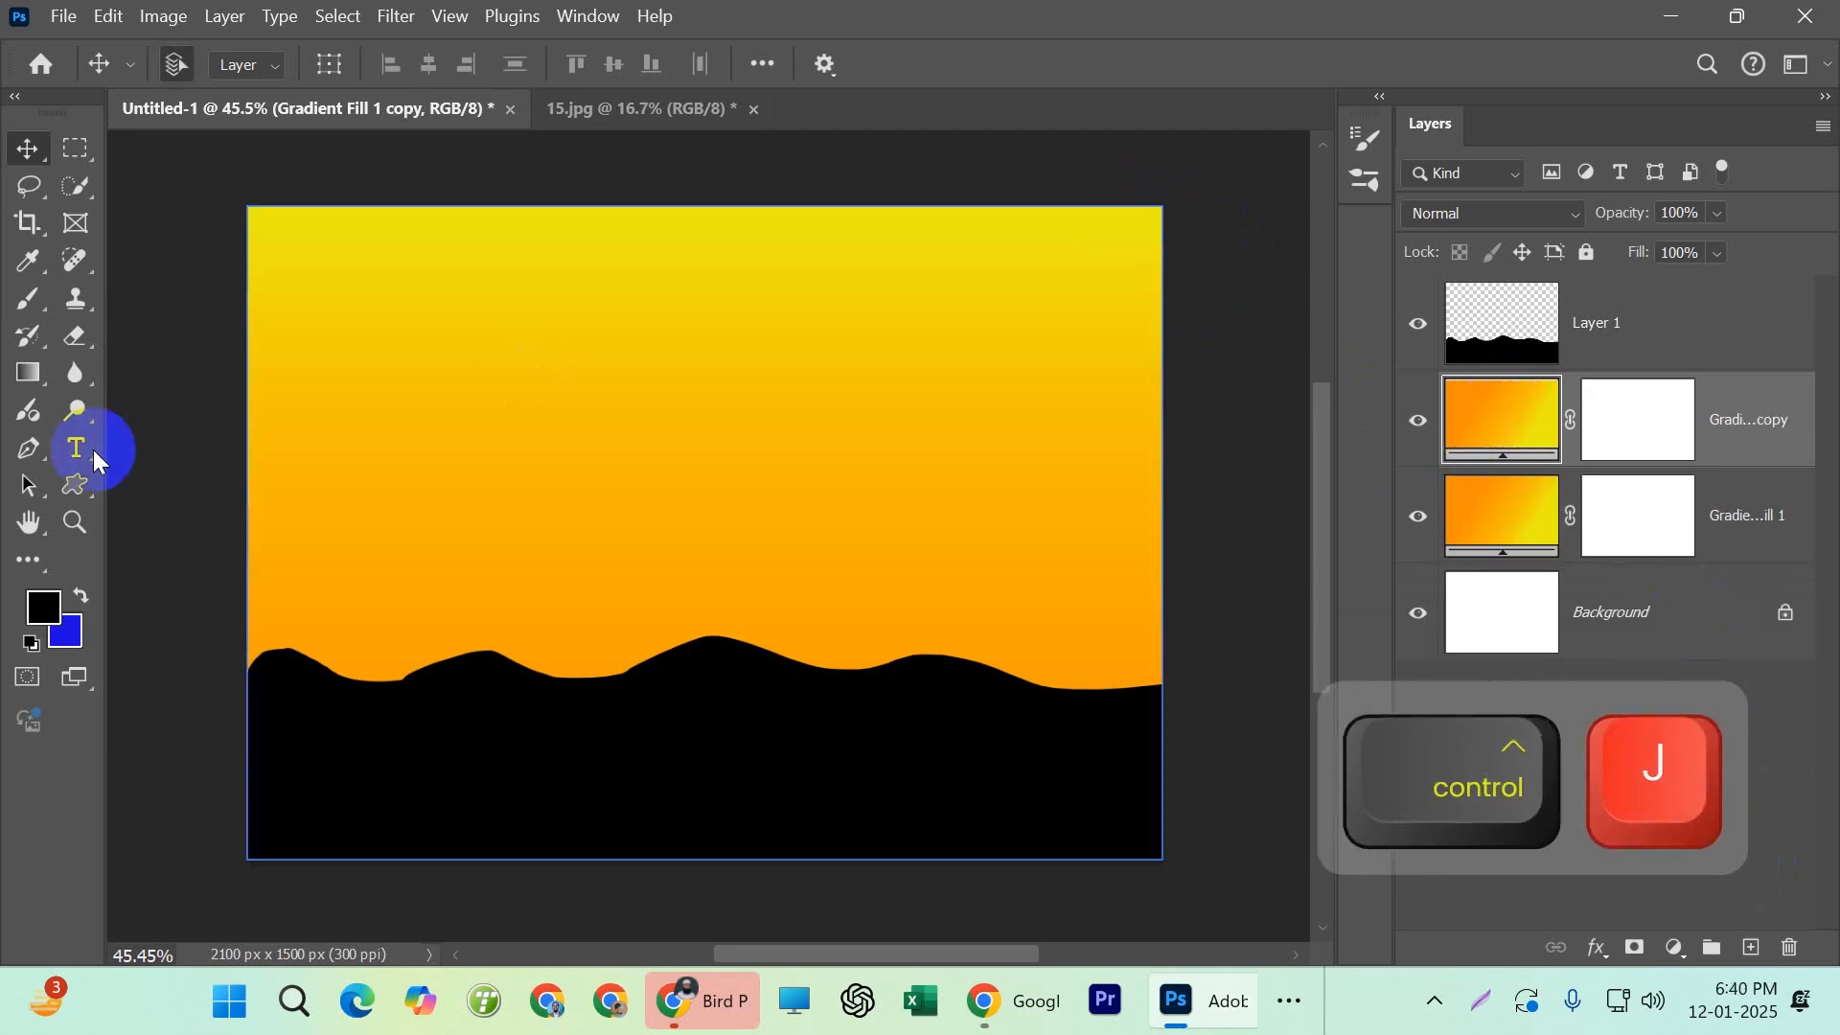
# Try redrawing the copied layer's gradient diagonally from the canvas's upper-right corner and shifting it, and undo both changes
pyautogui.click(21, 393)
pyautogui.moveTo(1184, 199)
pyautogui.mouseDown()
pyautogui.moveTo(854, 415)
pyautogui.moveTo(731, 548)
pyautogui.mouseUp()
pyautogui.moveTo(575, 510); pyautogui.dragTo(652, 353)
pyautogui.hotkey('ctrl', 'z')
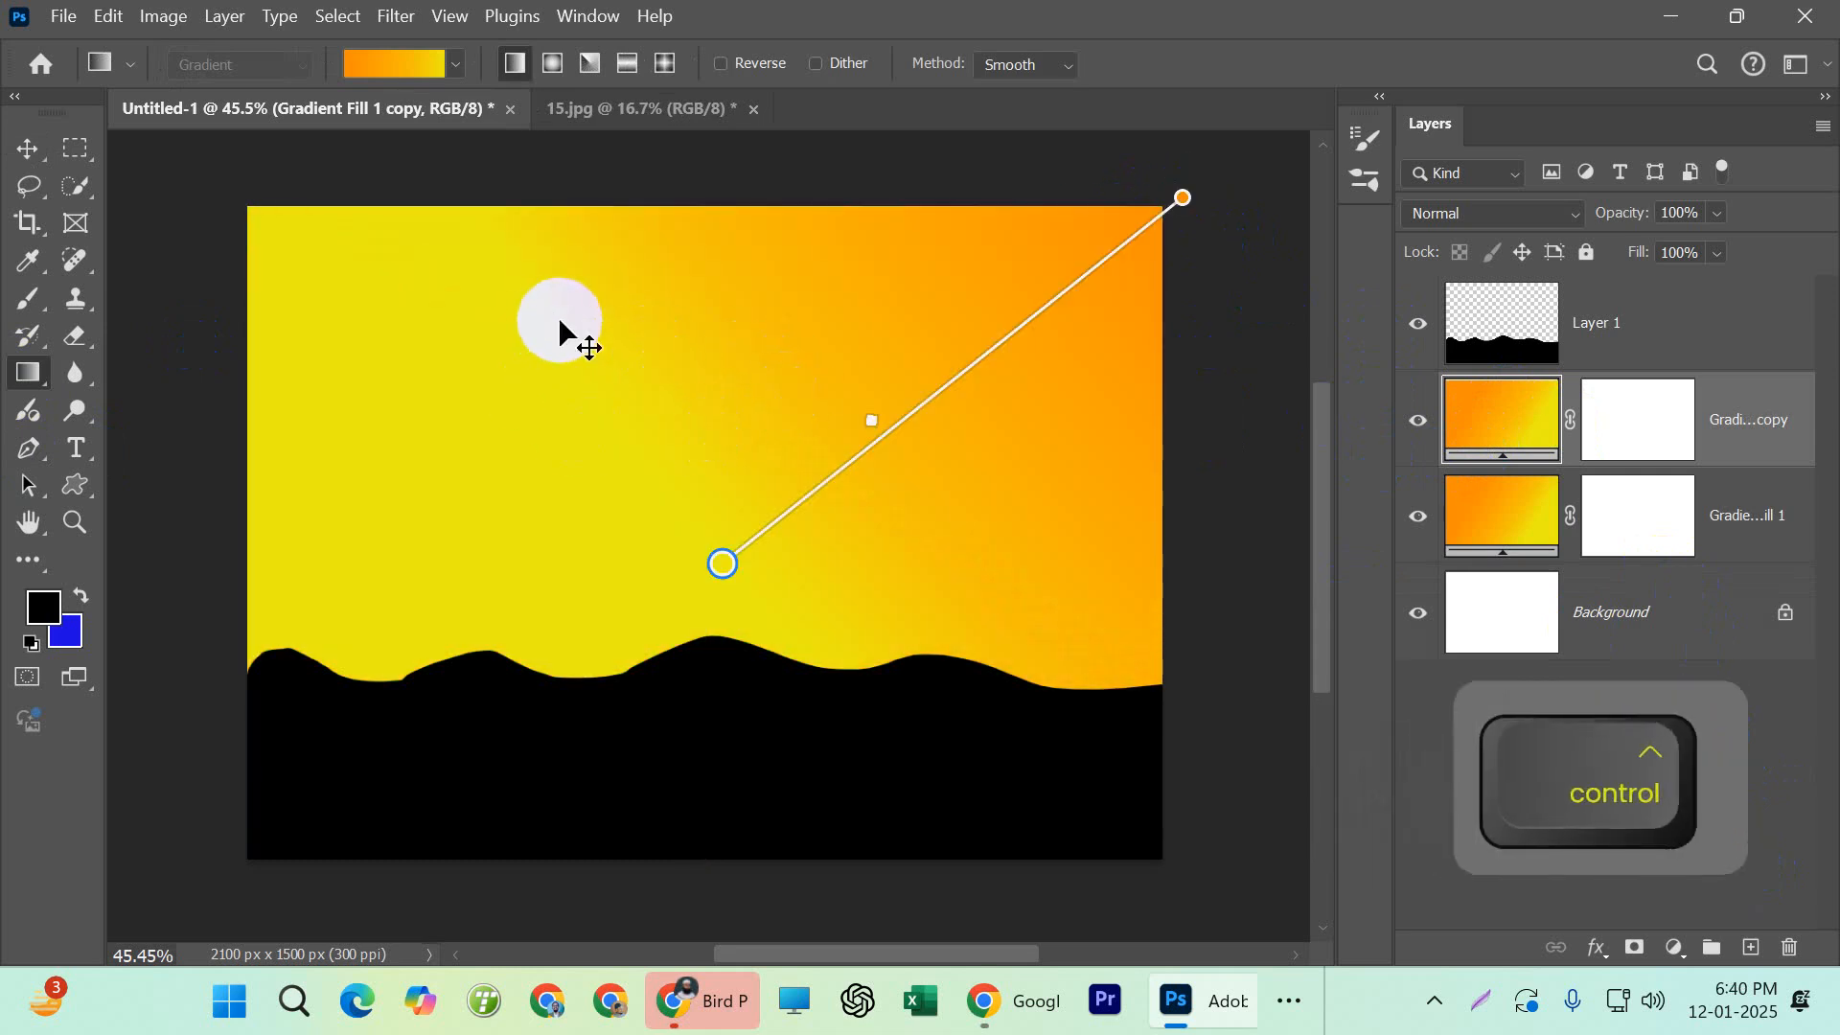
pyautogui.hotkey('ctrl', 'z')
pyautogui.hotkey('ctrl', 'z')
pyautogui.click(1502, 407)
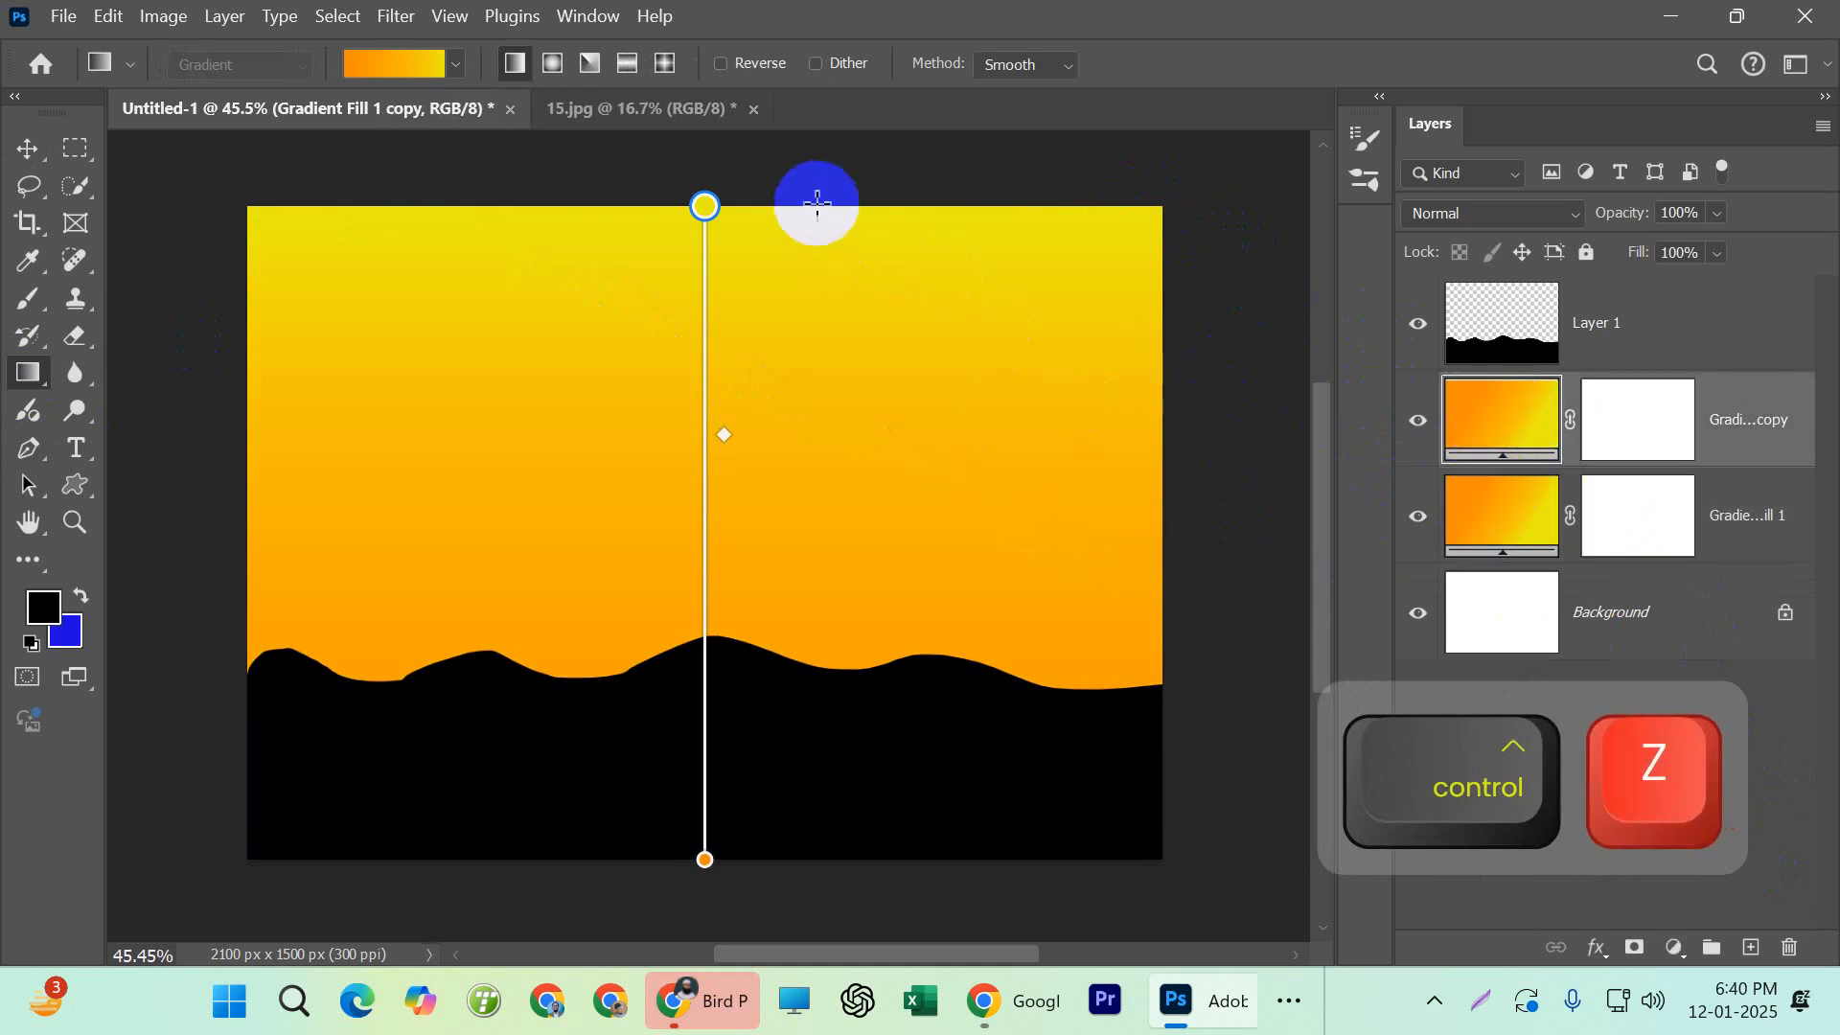
# Undo the gradient layer duplication and the earlier moves of the gradient midpoint
pyautogui.hotkey('ctrl', 'z')
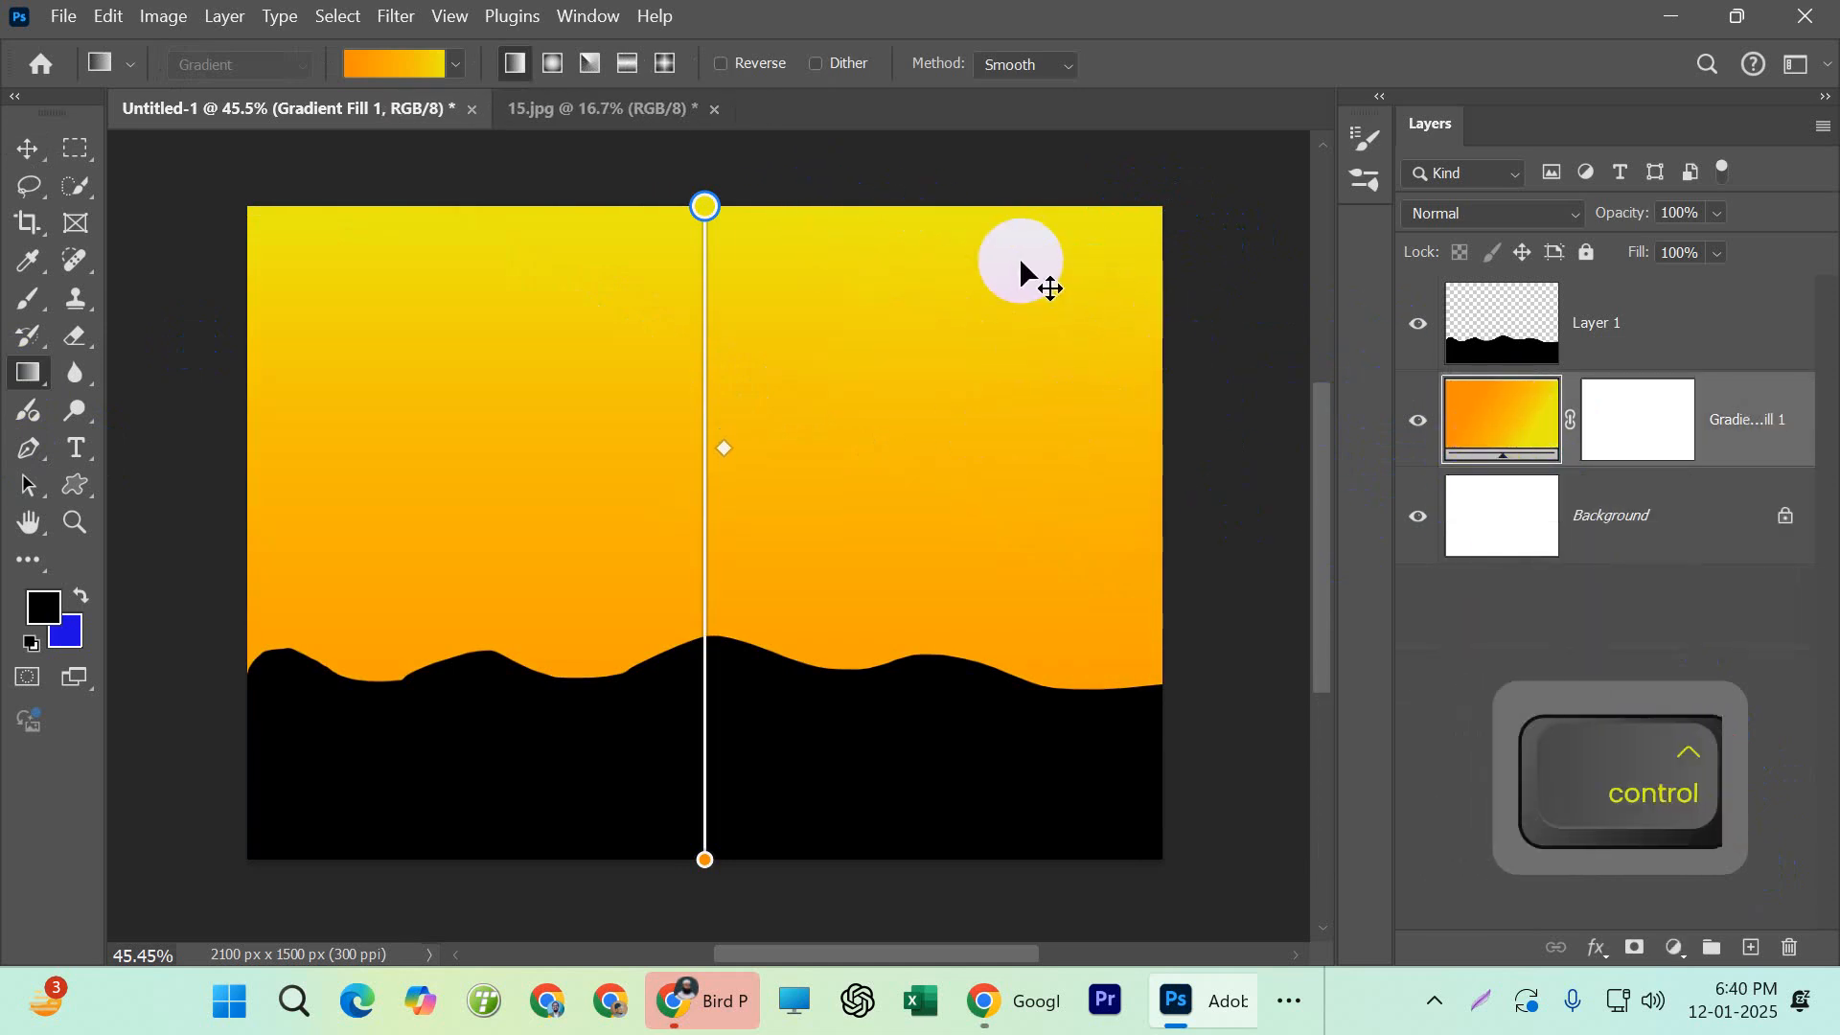
pyautogui.hotkey('ctrl', 'z')
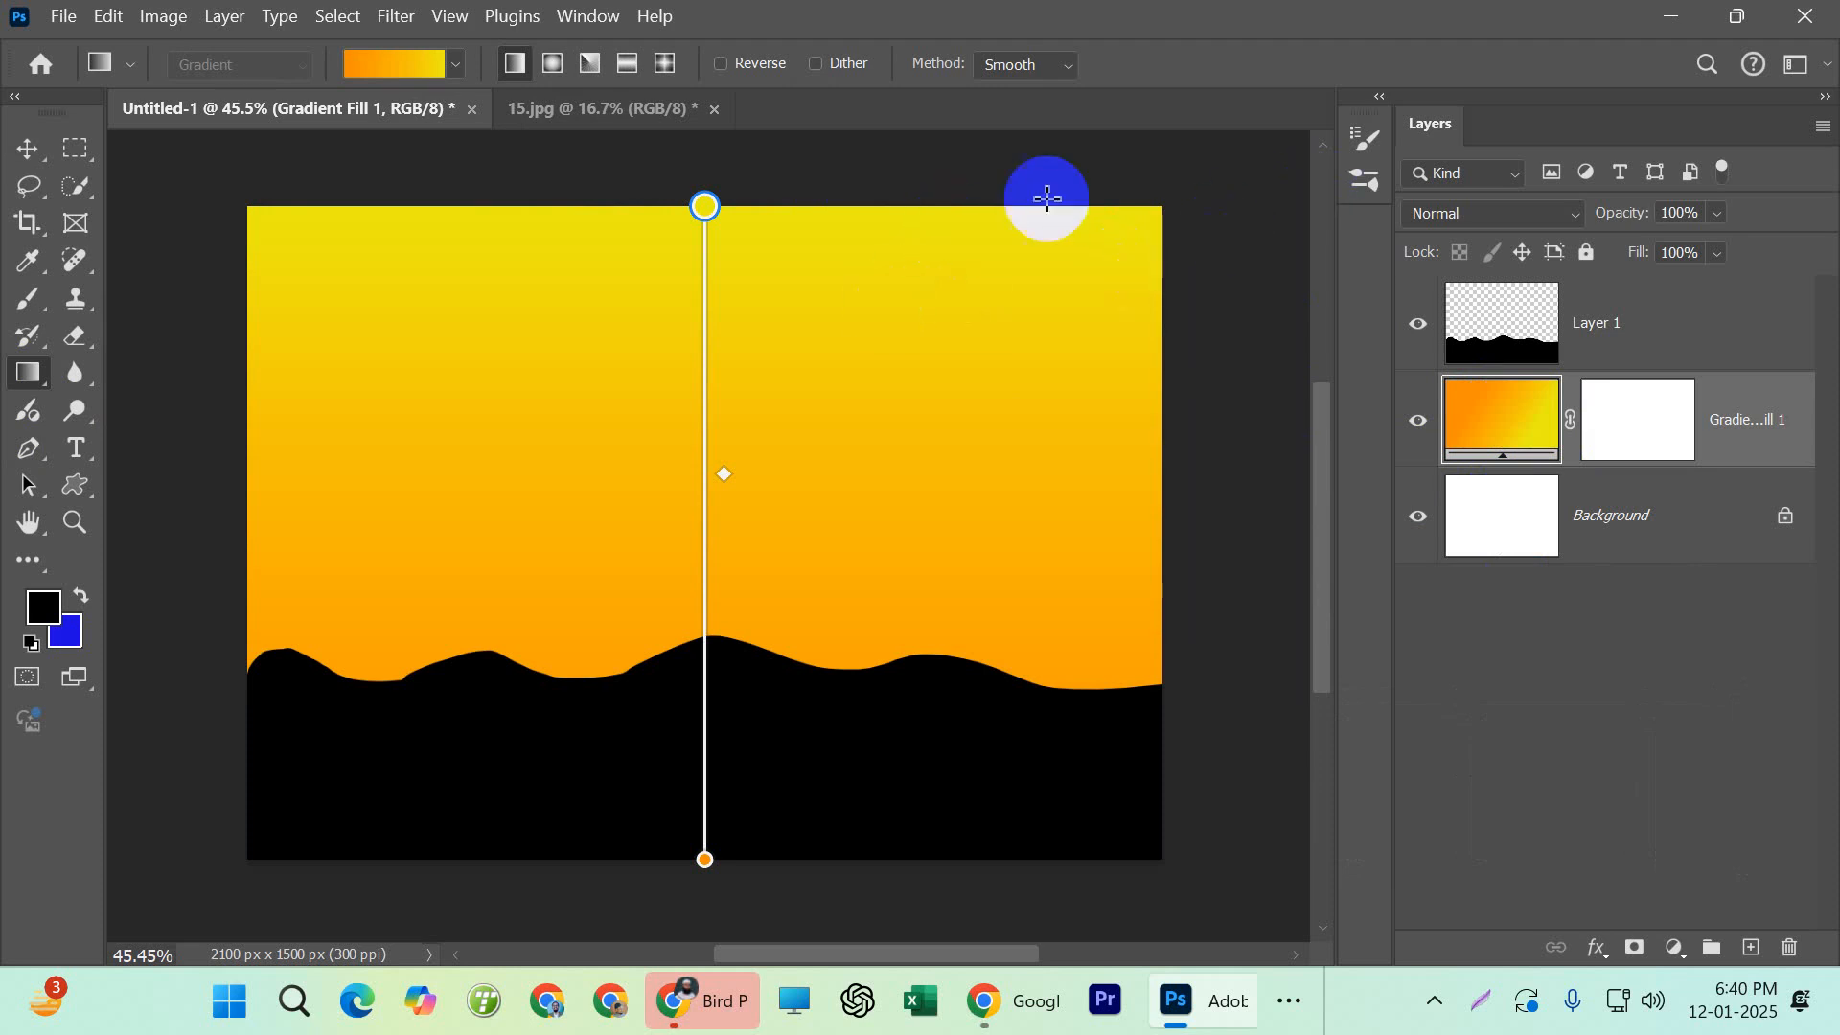
pyautogui.hotkey('ctrl', 'z')
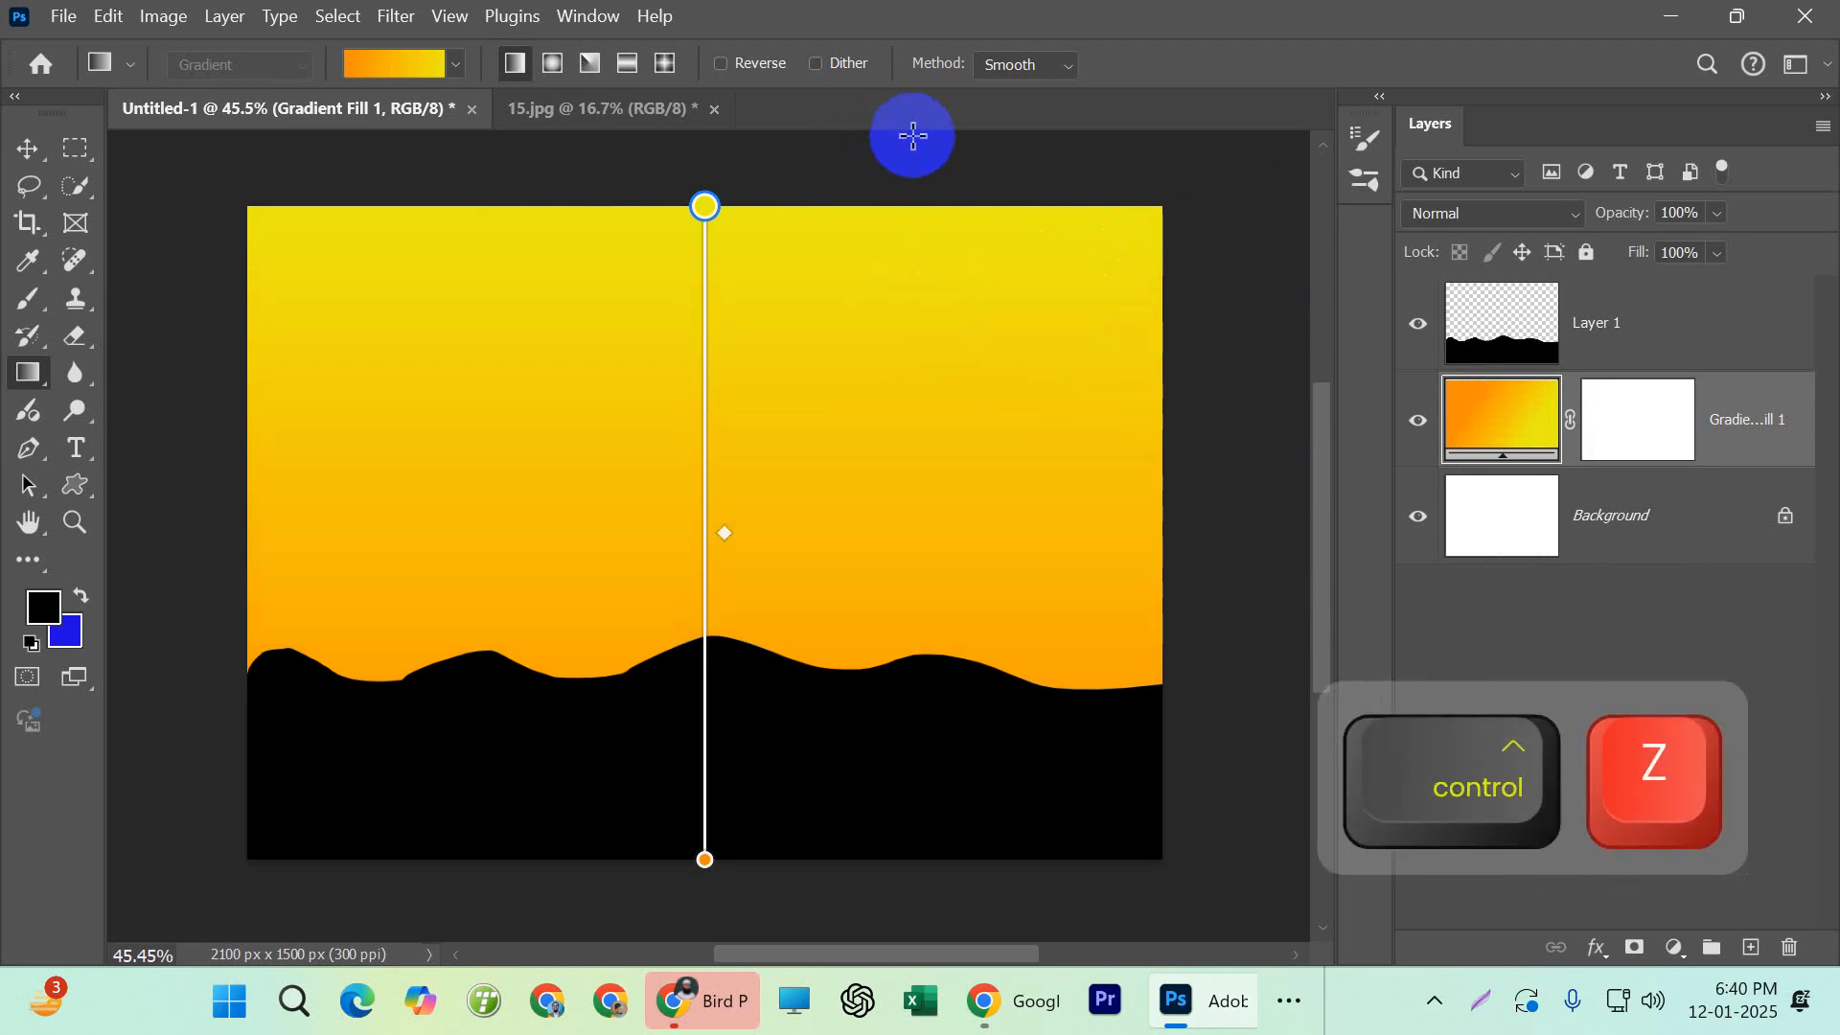
# Activate the Brush tool and preview the bird brush presets grouping4, grouping5 and grouping6
pyautogui.click(29, 149)
pyautogui.scroll(-2, 347, 318)
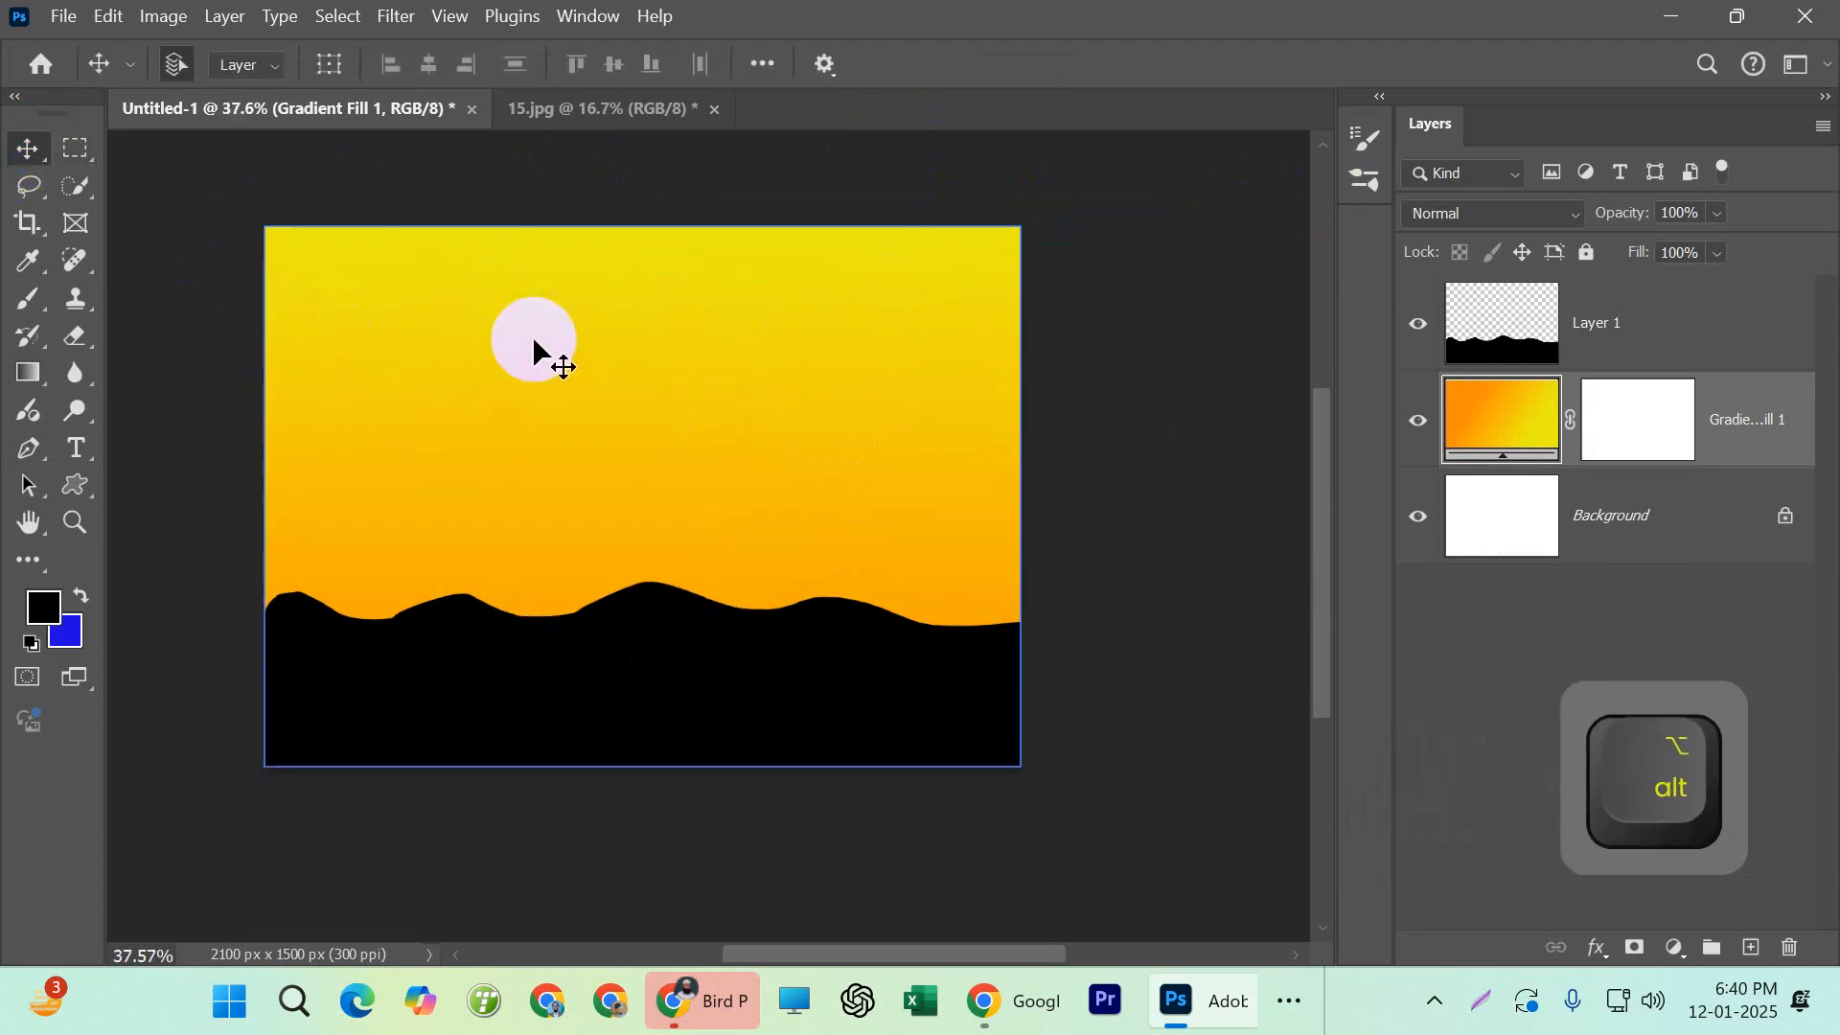
pyautogui.click(29, 298)
pyautogui.click(204, 73)
pyautogui.scroll(-1, 207, 508)
pyautogui.click(202, 516)
pyautogui.scroll(-1, 192, 522)
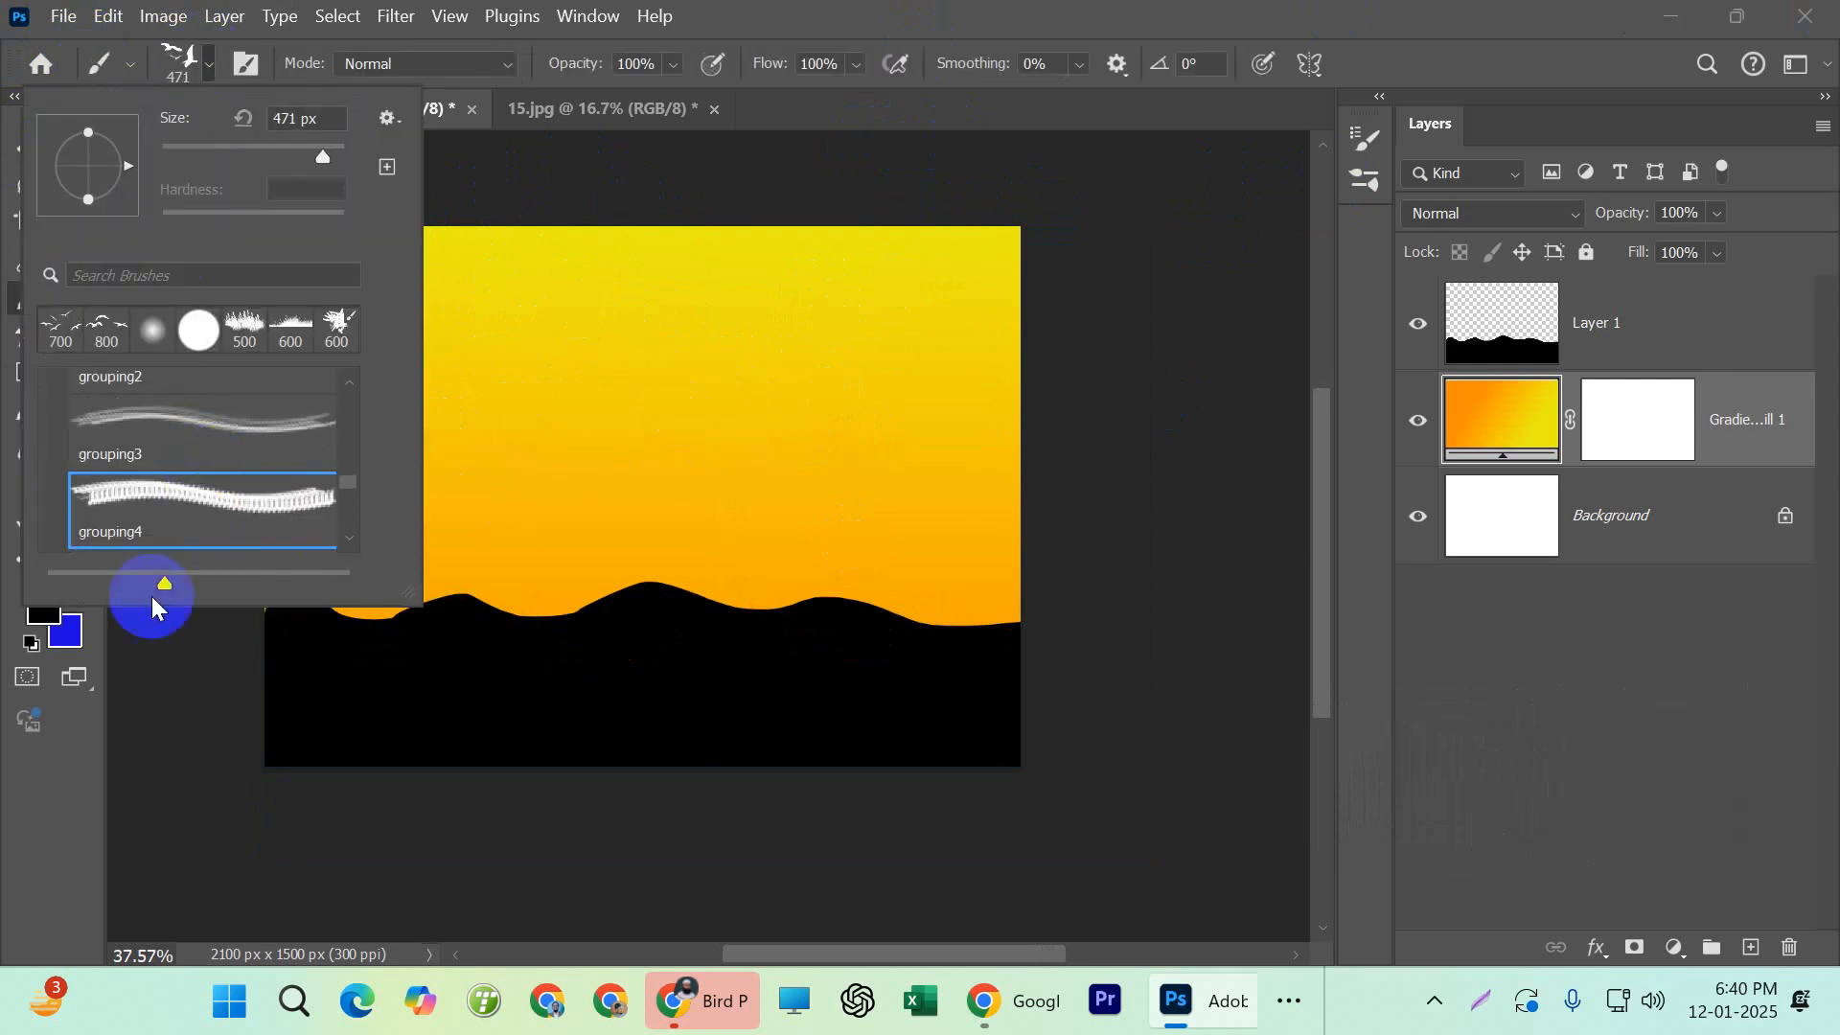
pyautogui.click(167, 508)
pyautogui.scroll(-2, 272, 511)
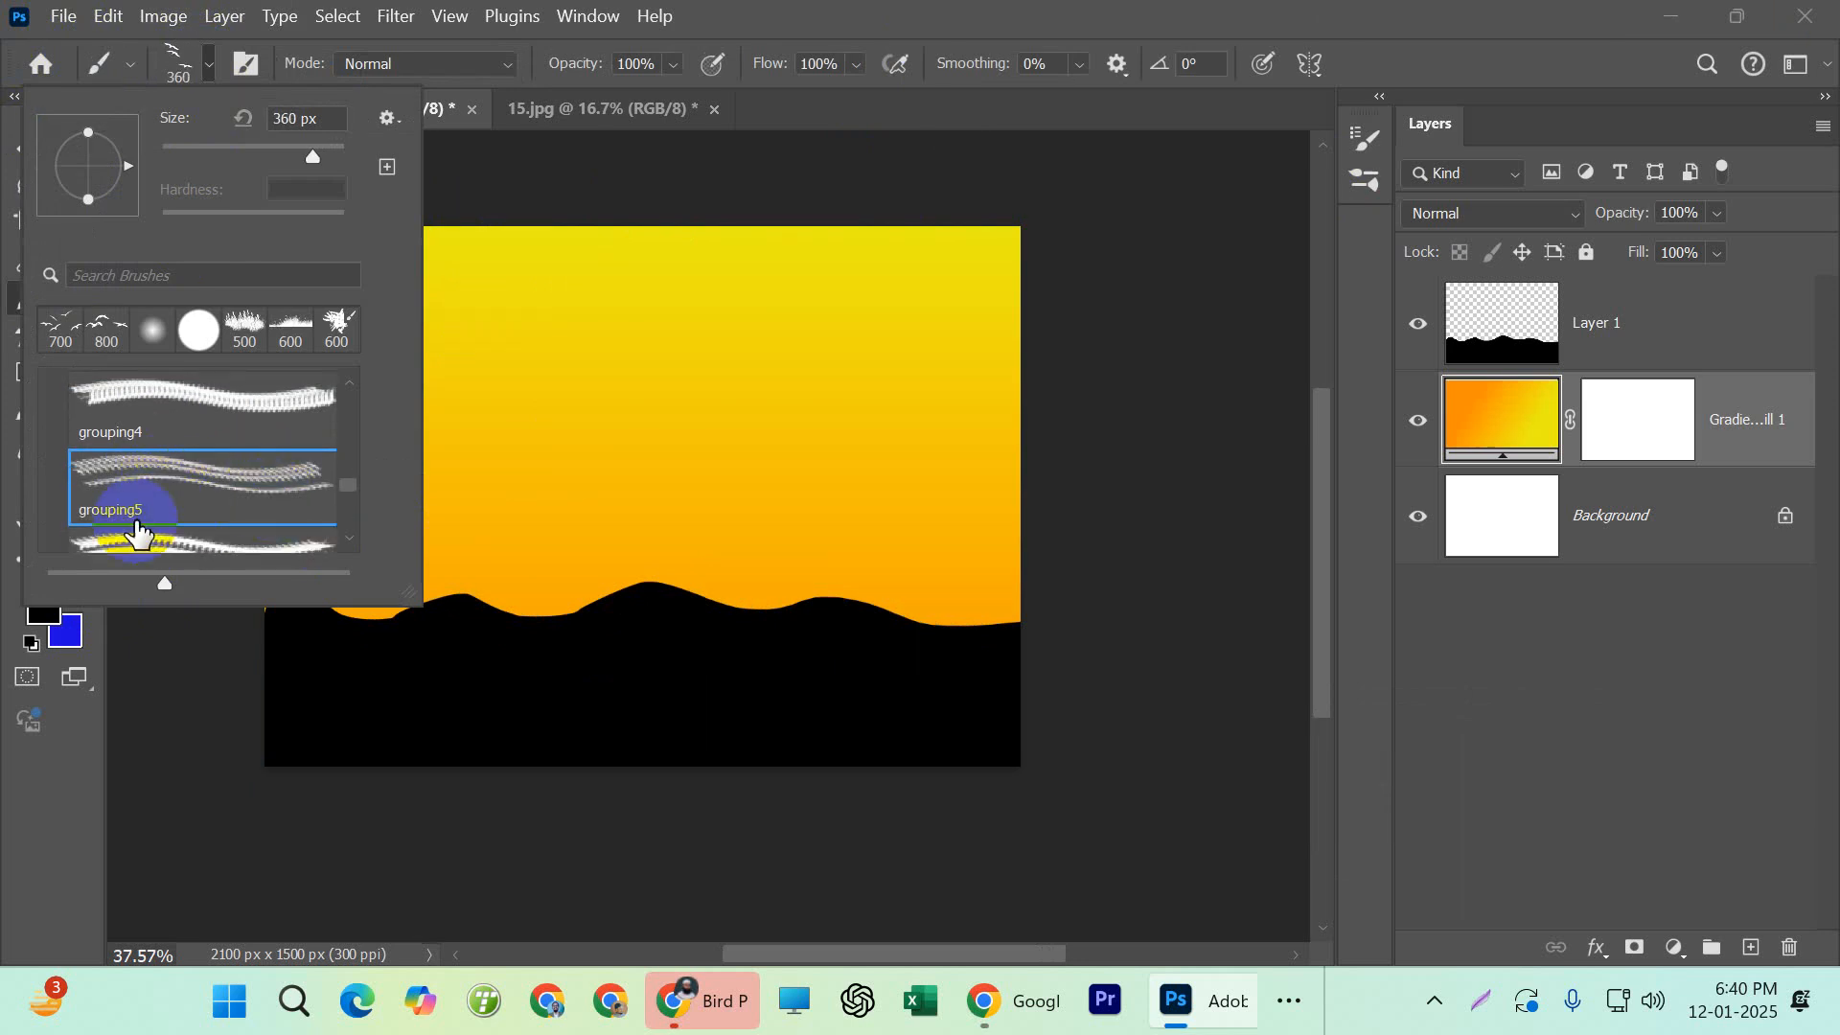
pyautogui.doubleClick(195, 517)
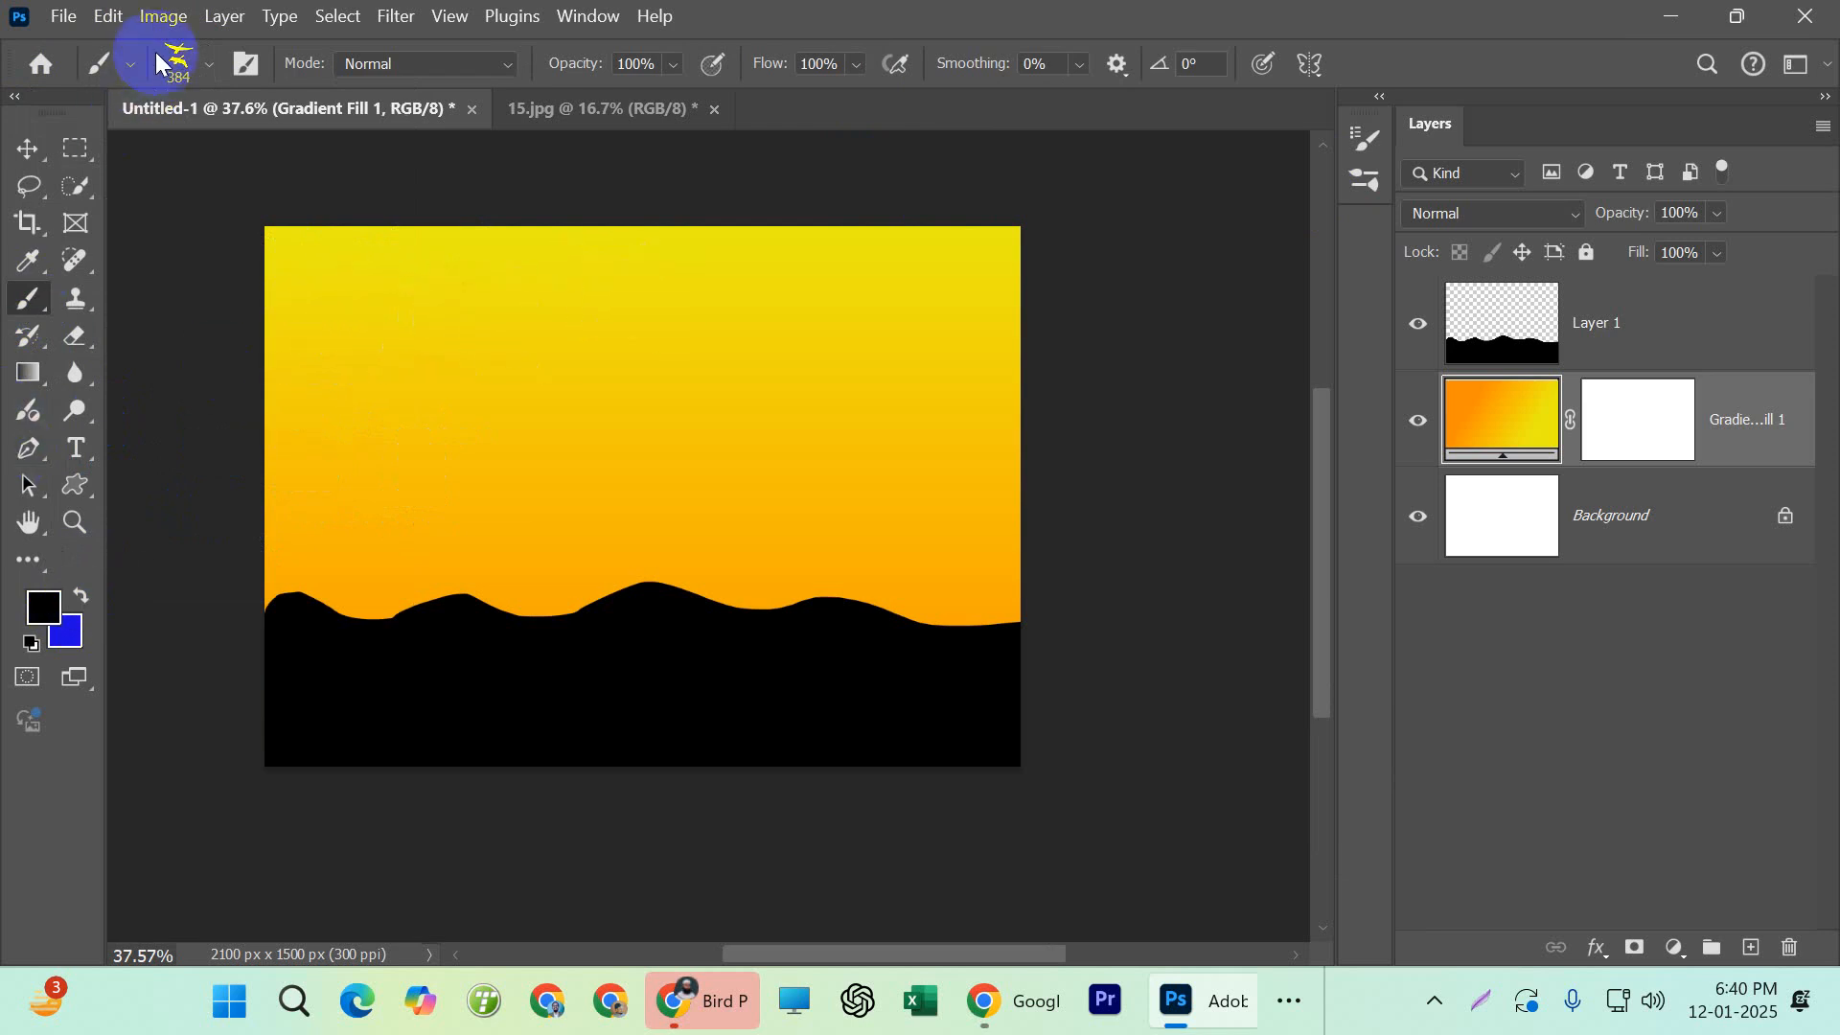
# Preview the bird brush presets grouping7, grouping8 and grouping9
pyautogui.click(207, 67)
pyautogui.click(187, 506)
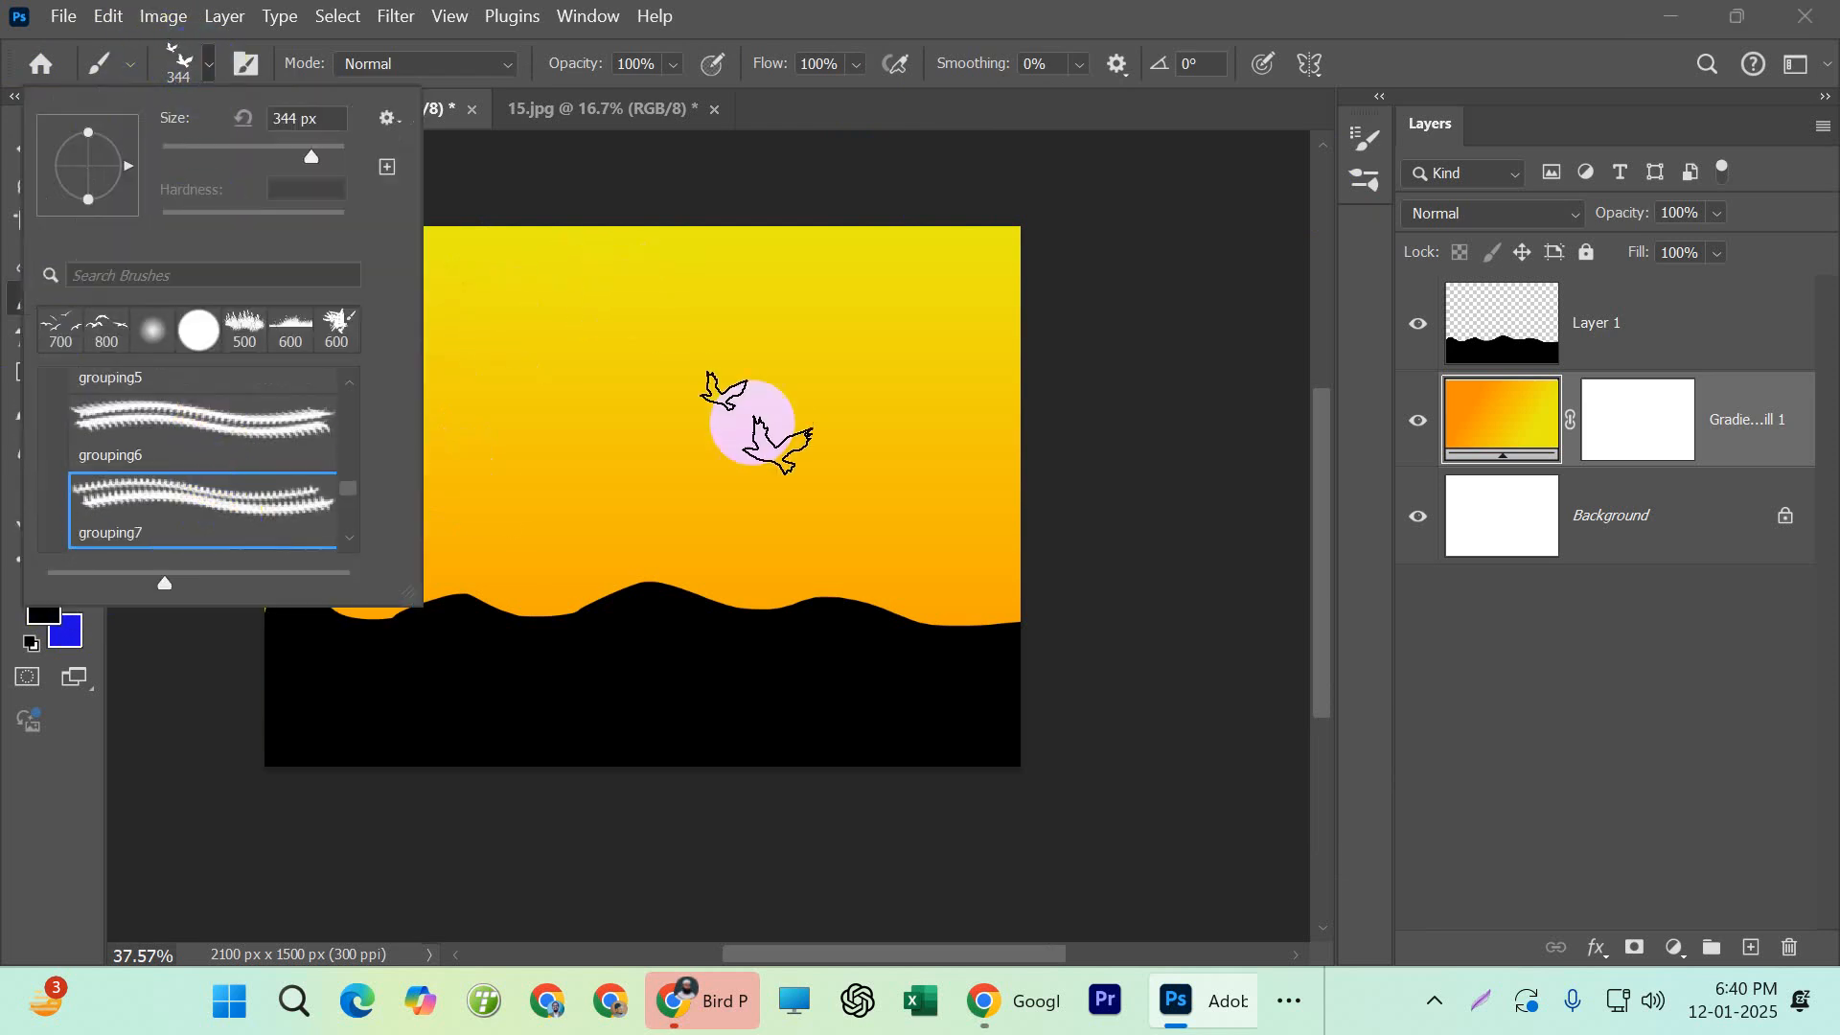
pyautogui.scroll(-1, 287, 506)
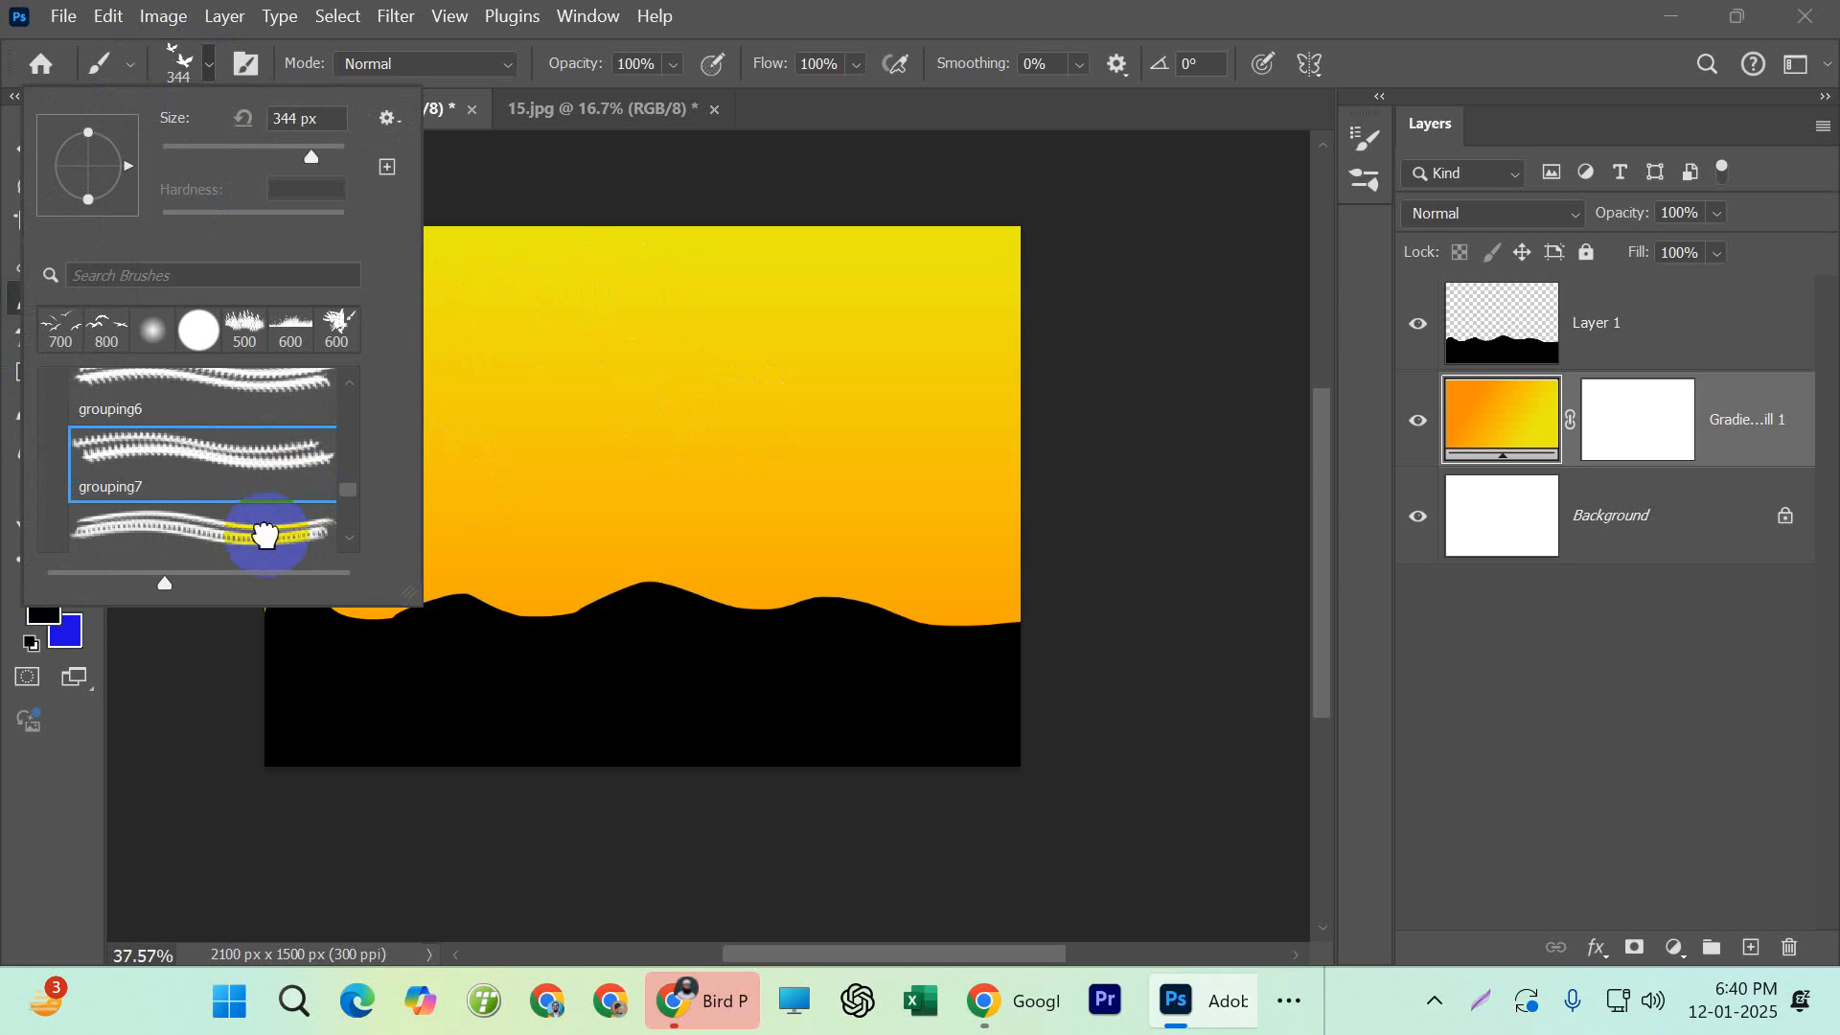
pyautogui.click(266, 535)
pyautogui.scroll(-2, 239, 498)
pyautogui.click(216, 486)
pyautogui.scroll(-1, 117, 505)
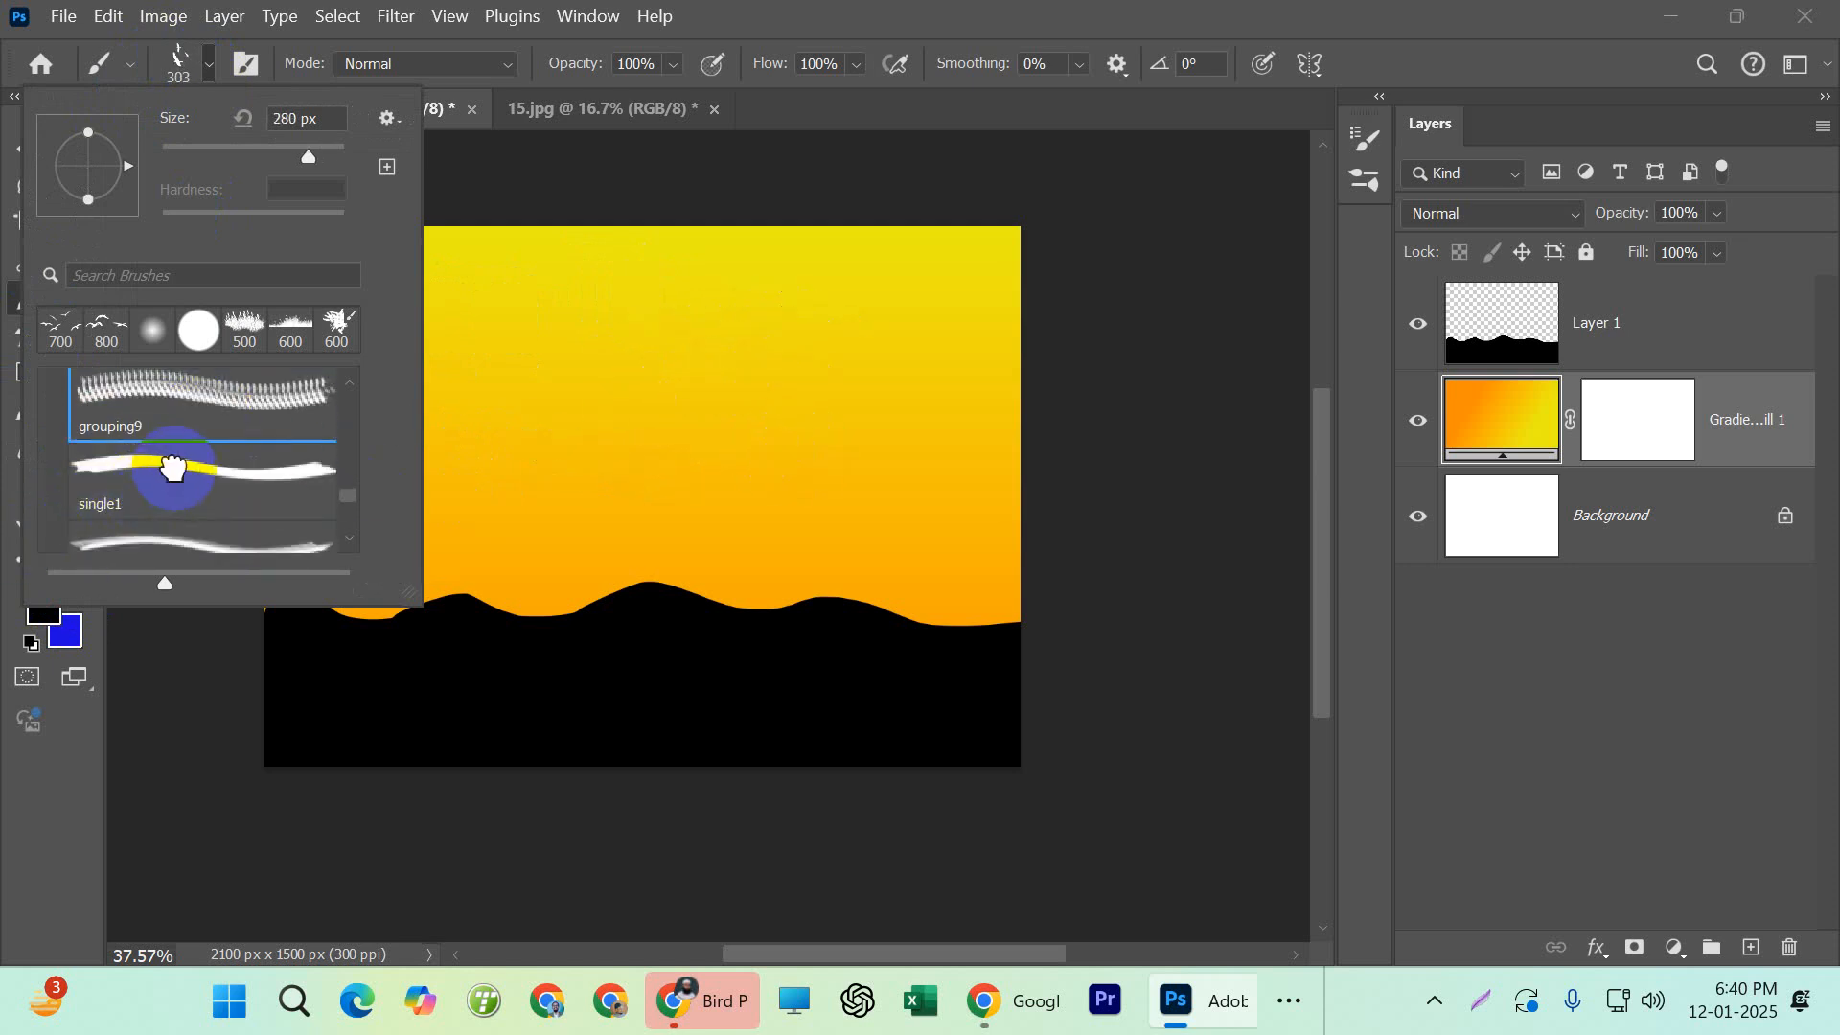
# Preview the single-bird brush presets from single1 through single8
pyautogui.click(246, 491)
pyautogui.scroll(-1, 221, 484)
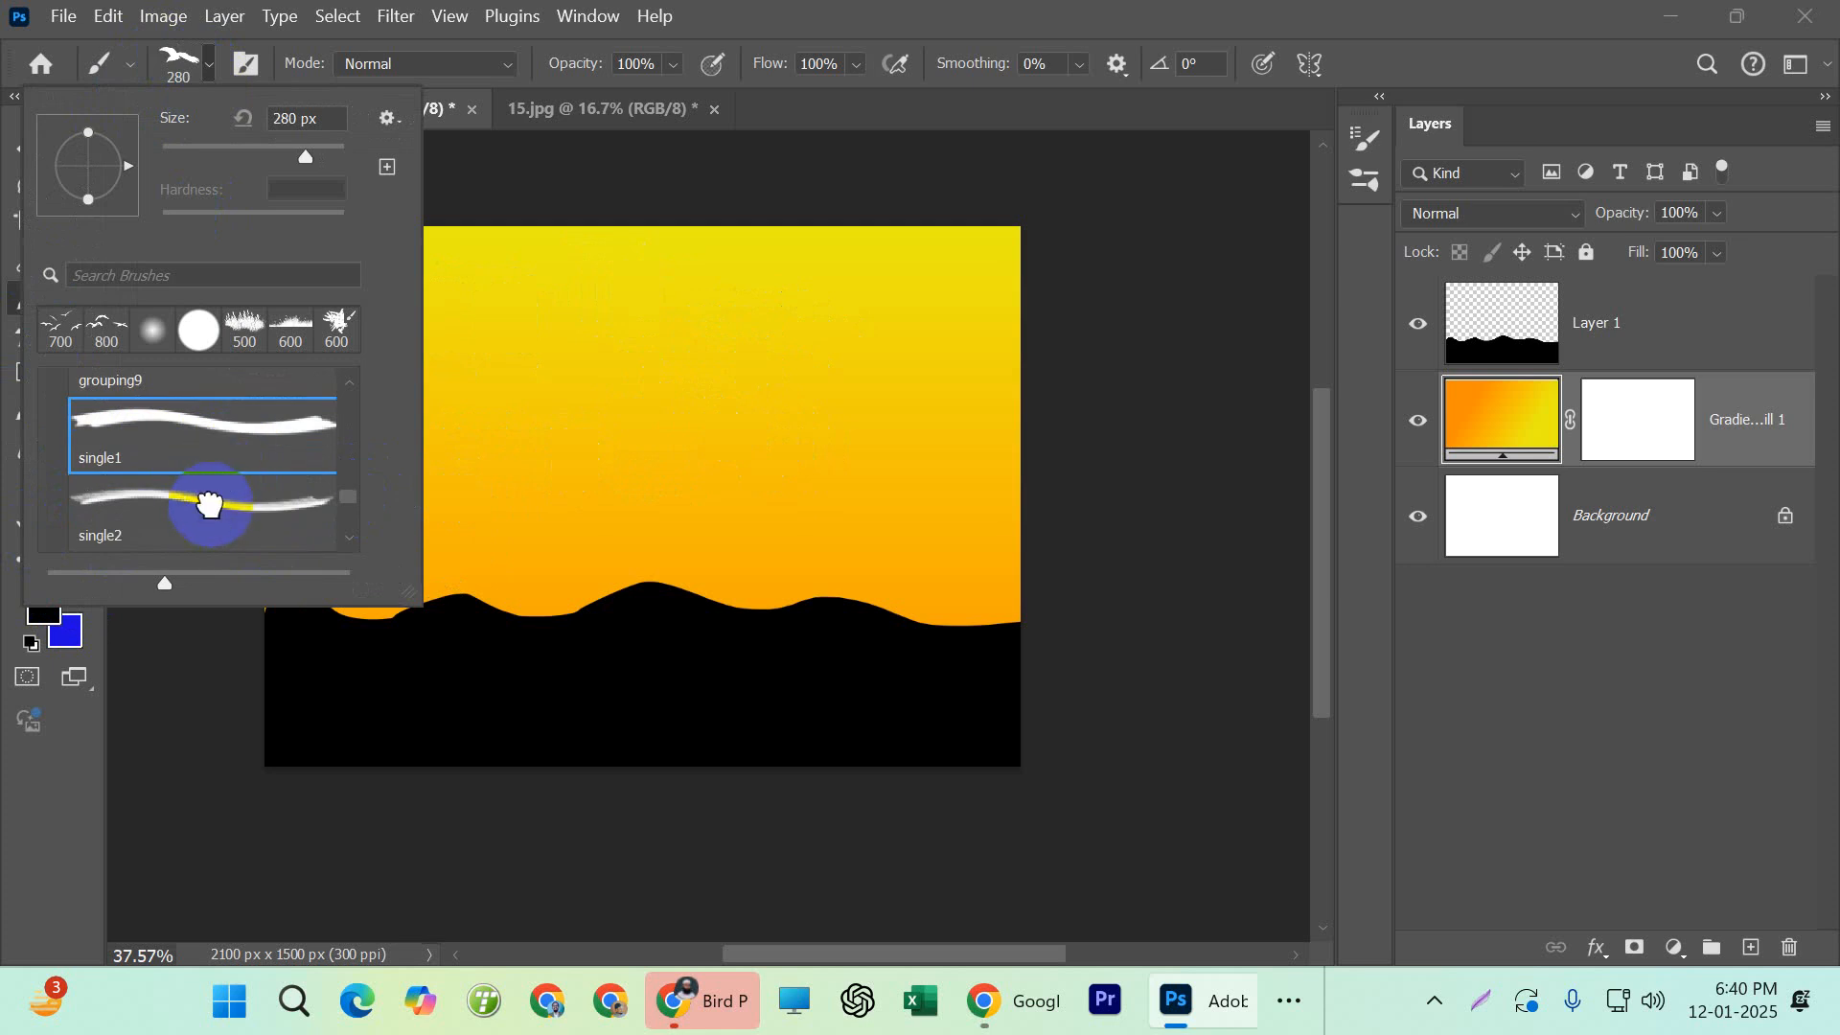
pyautogui.click(139, 498)
pyautogui.scroll(-1, 153, 498)
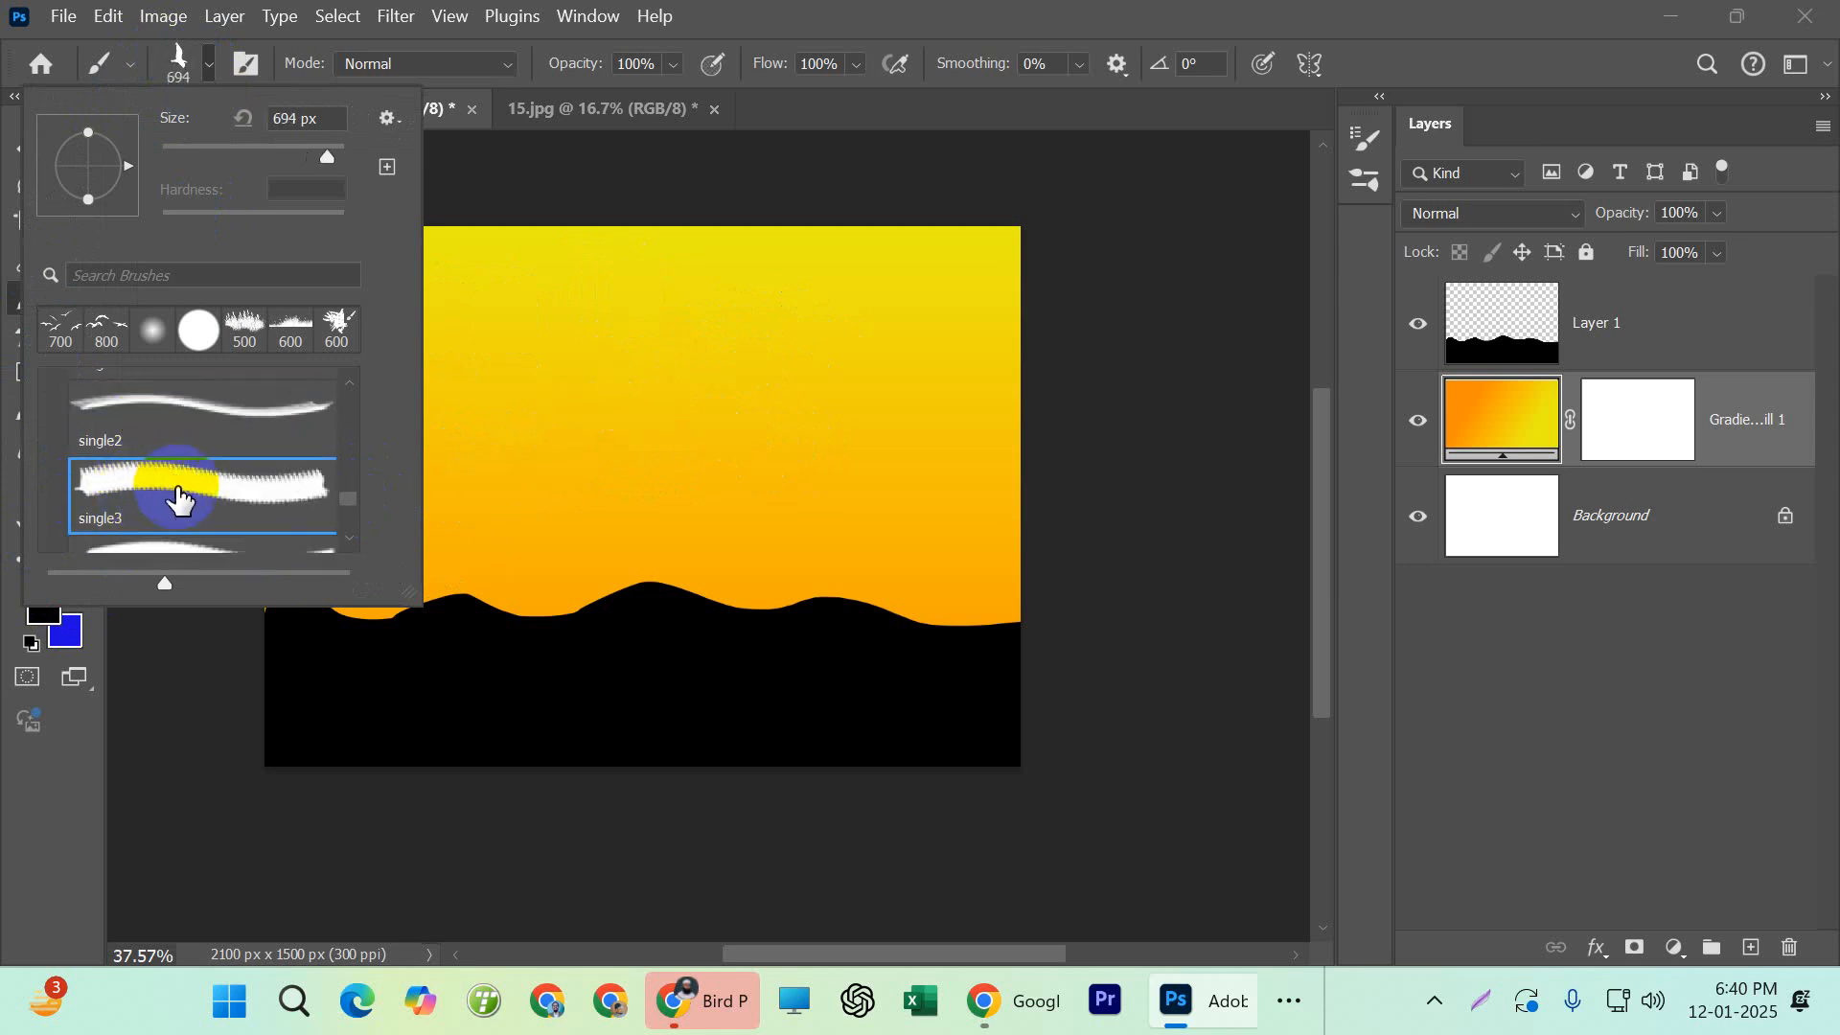
pyautogui.scroll(-1, 173, 436)
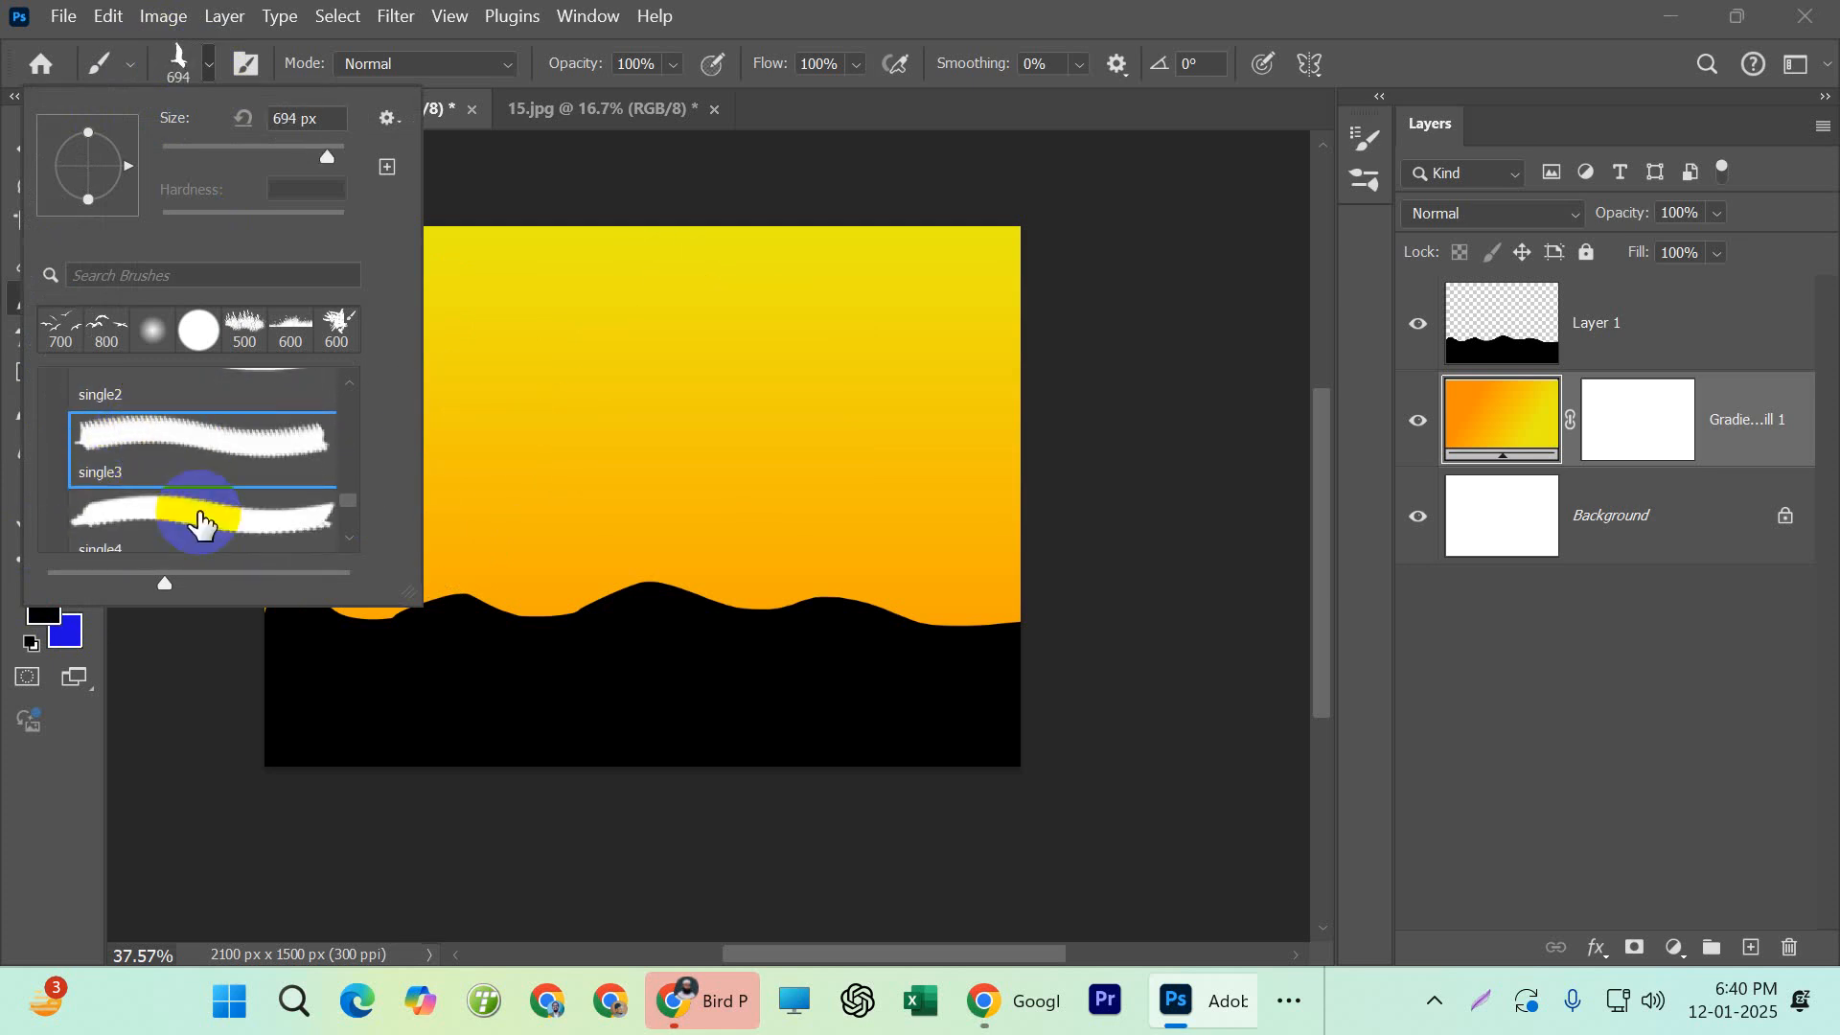
pyautogui.click(199, 524)
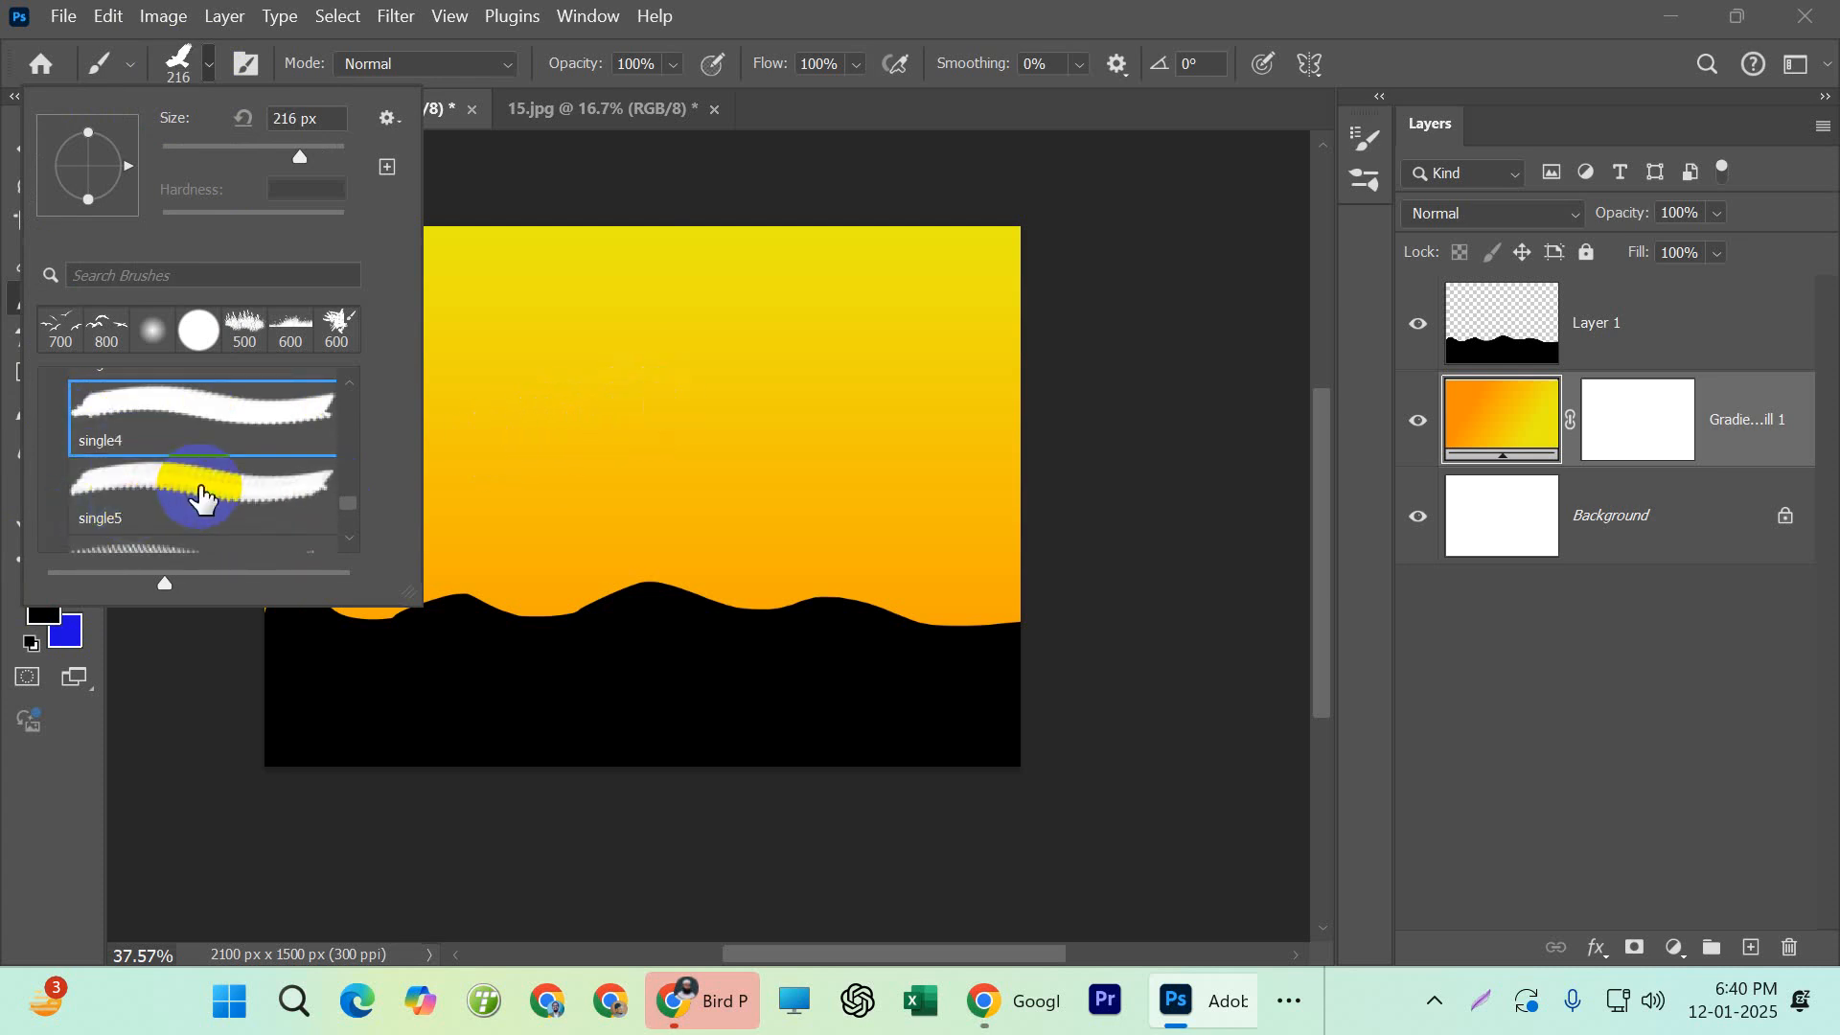
pyautogui.scroll(-1, 127, 489)
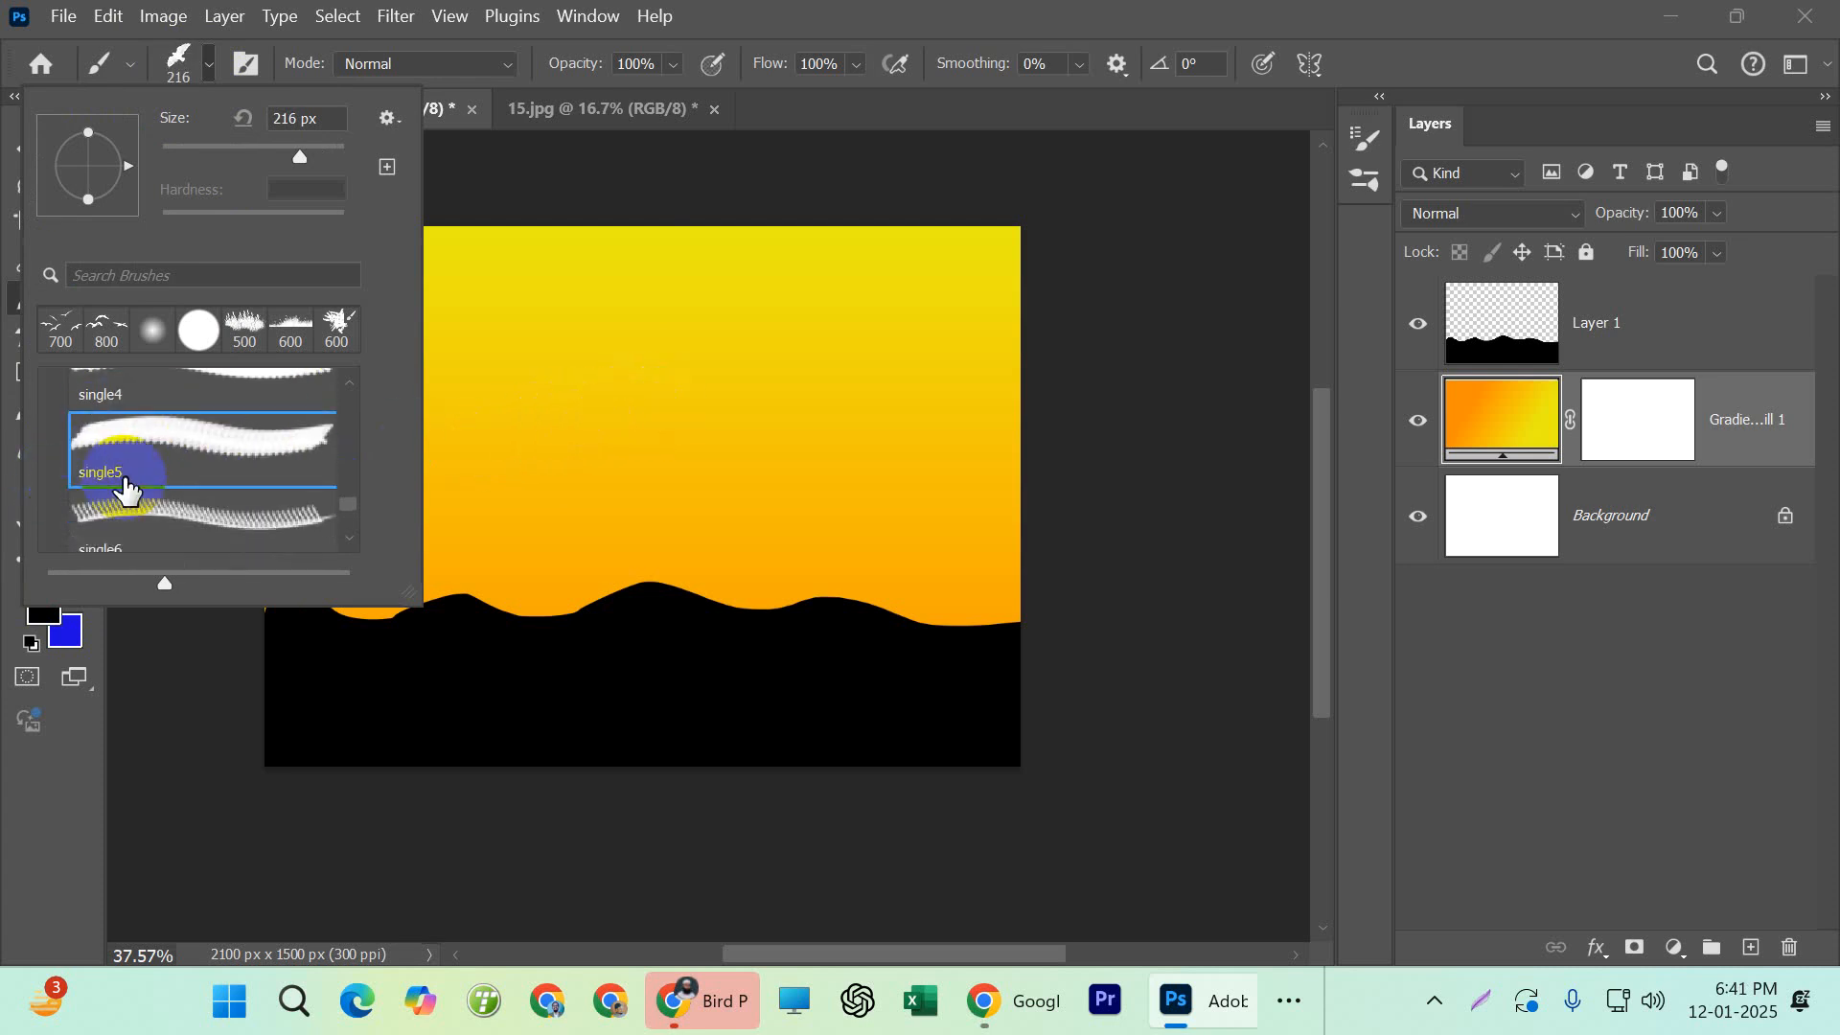
pyautogui.click(199, 493)
pyautogui.scroll(-1, 173, 499)
pyautogui.click(172, 501)
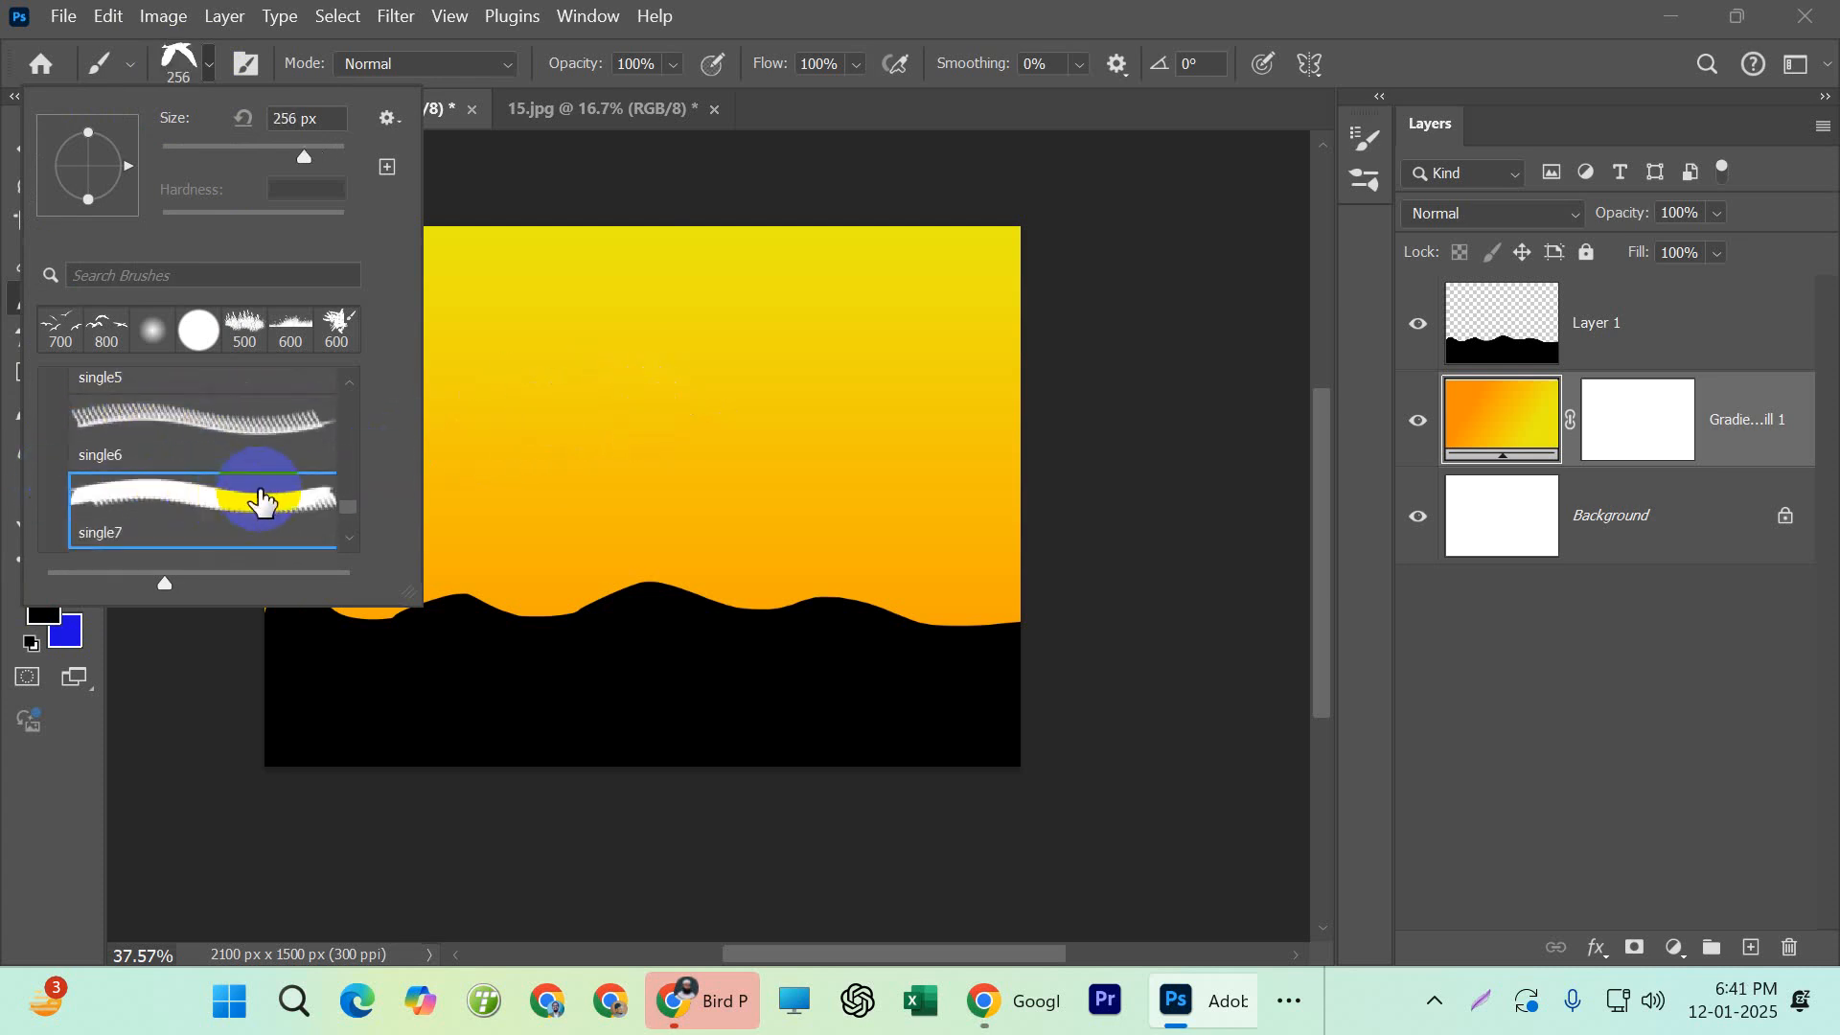
pyautogui.doubleClick(192, 503)
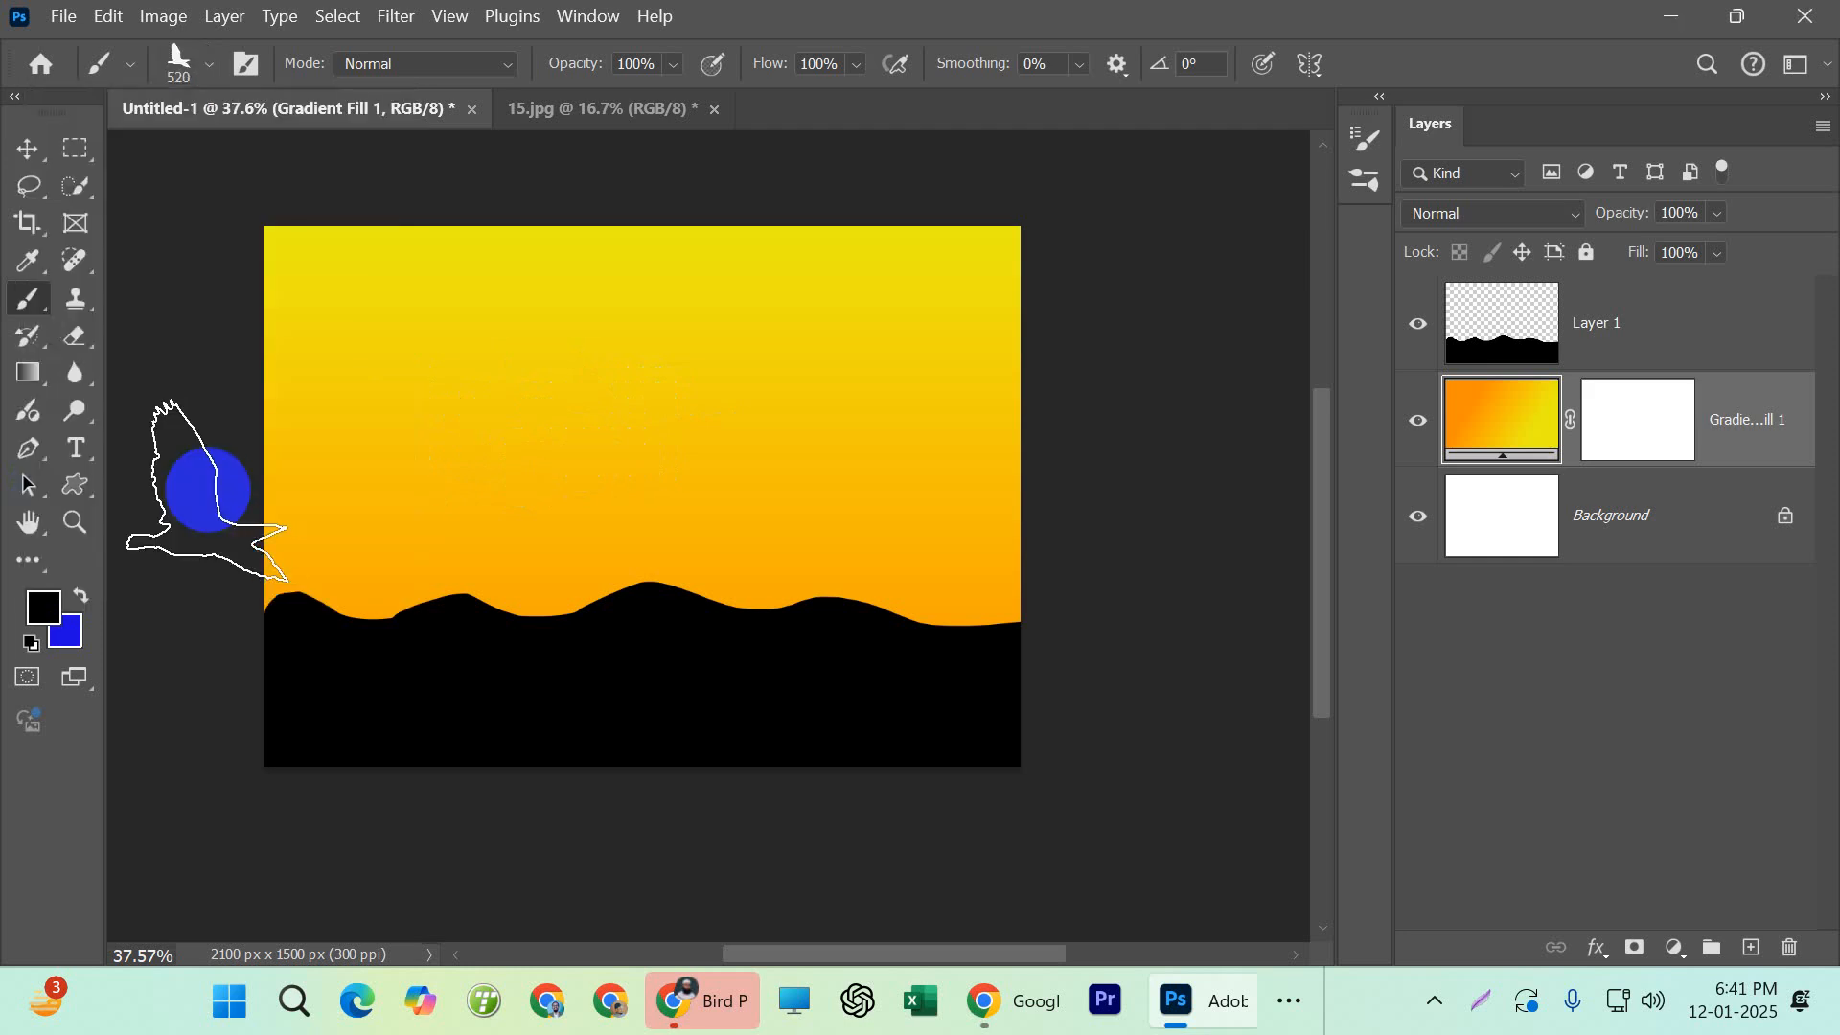
# Go through the presets single9 and single10 and choose the single11 bird brush
pyautogui.click(207, 65)
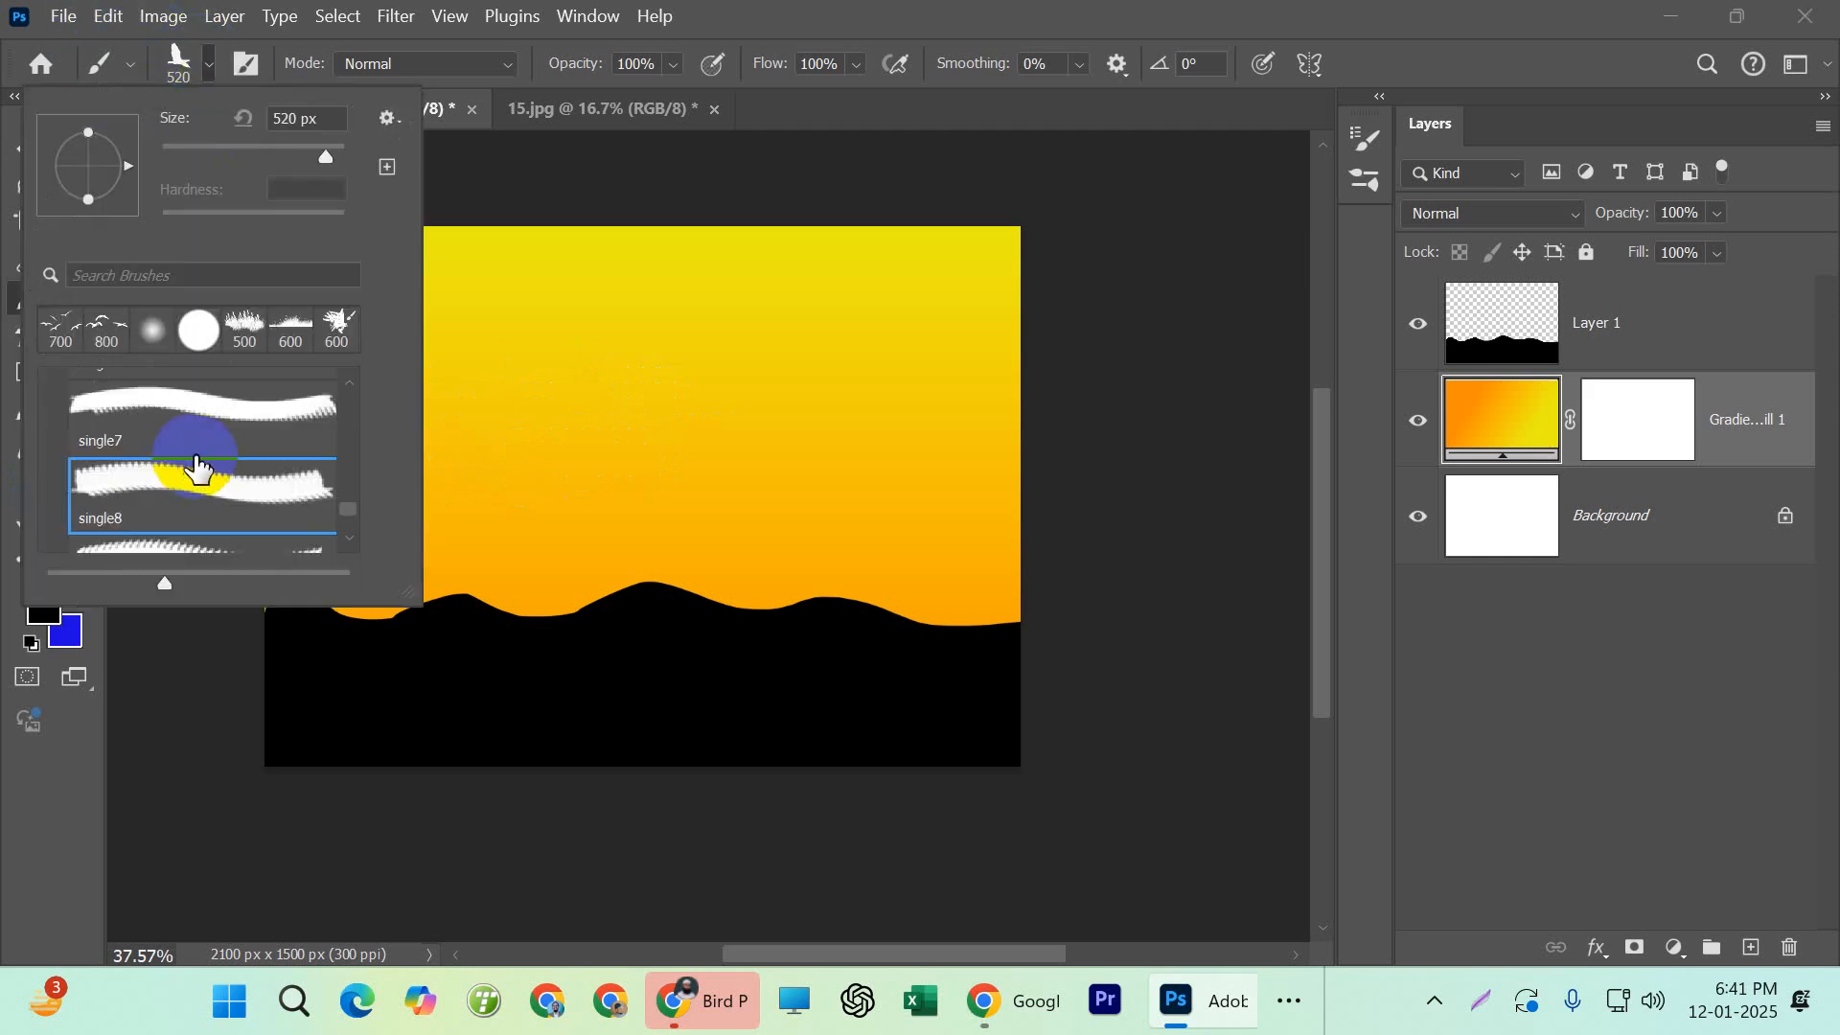
pyautogui.click(201, 476)
pyautogui.scroll(-1, 234, 467)
pyautogui.click(233, 469)
pyautogui.scroll(-1, 240, 507)
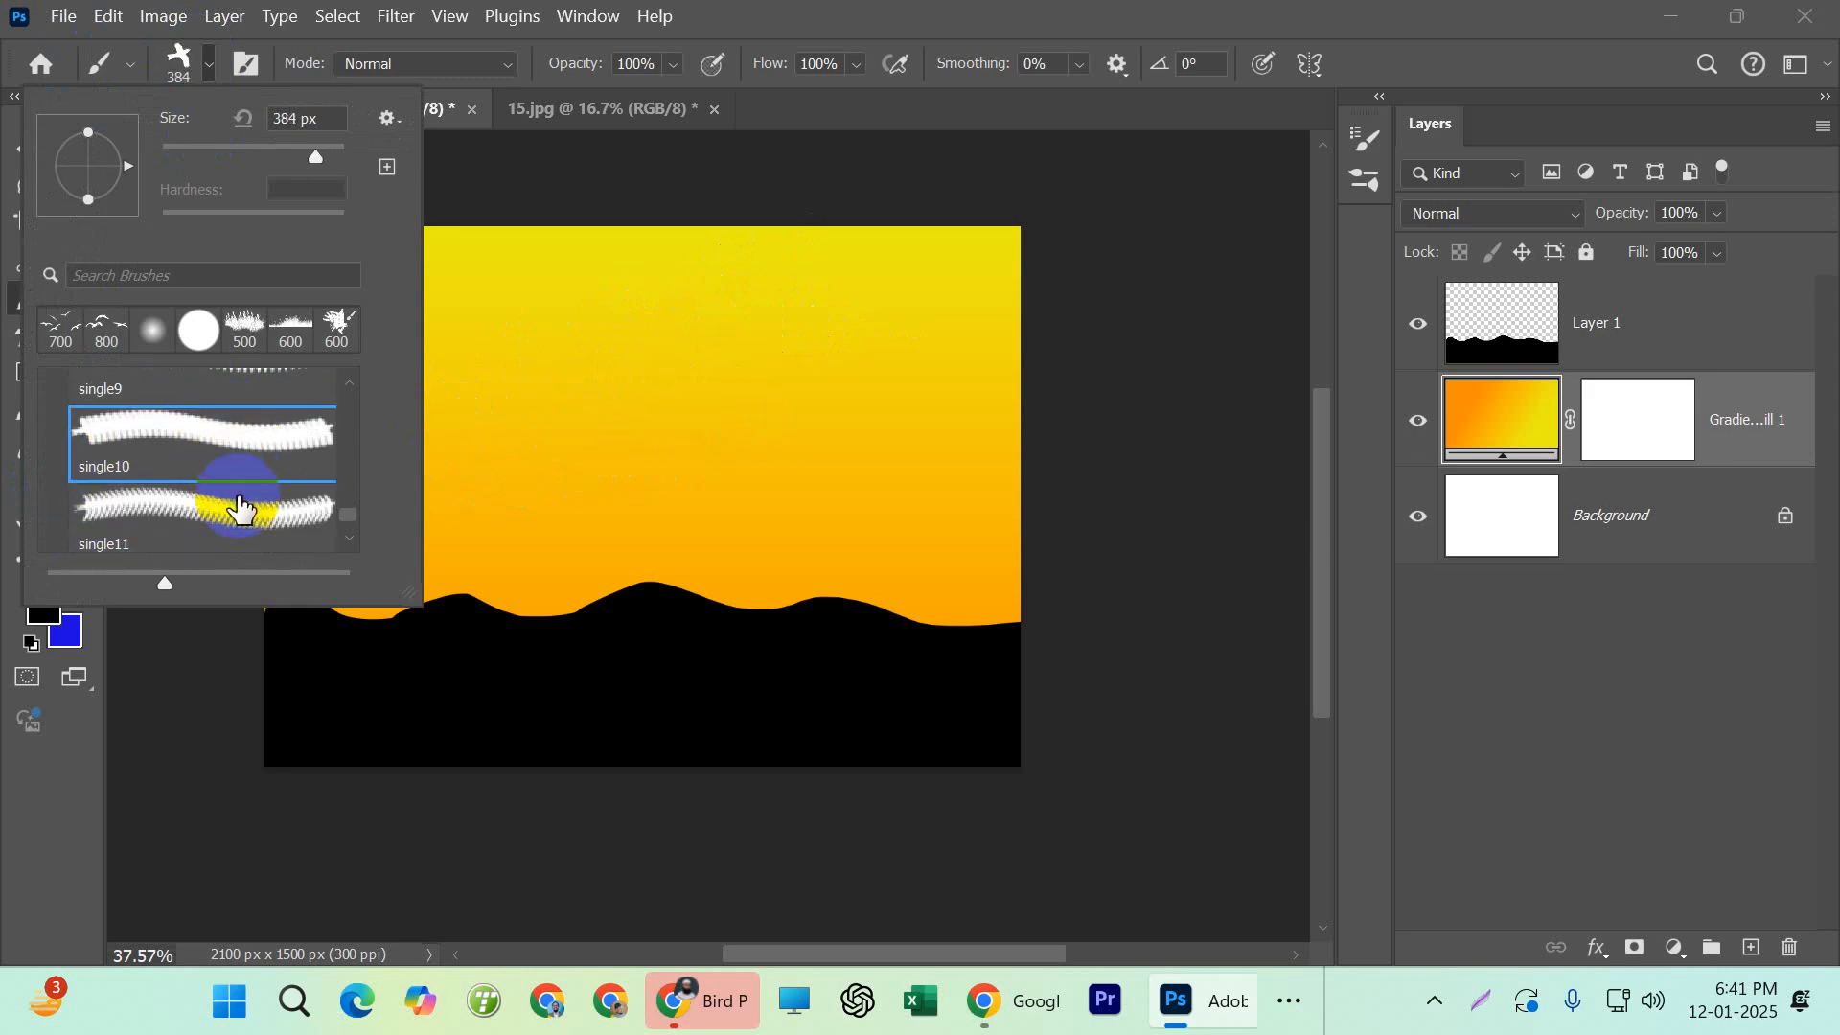
pyautogui.click(230, 505)
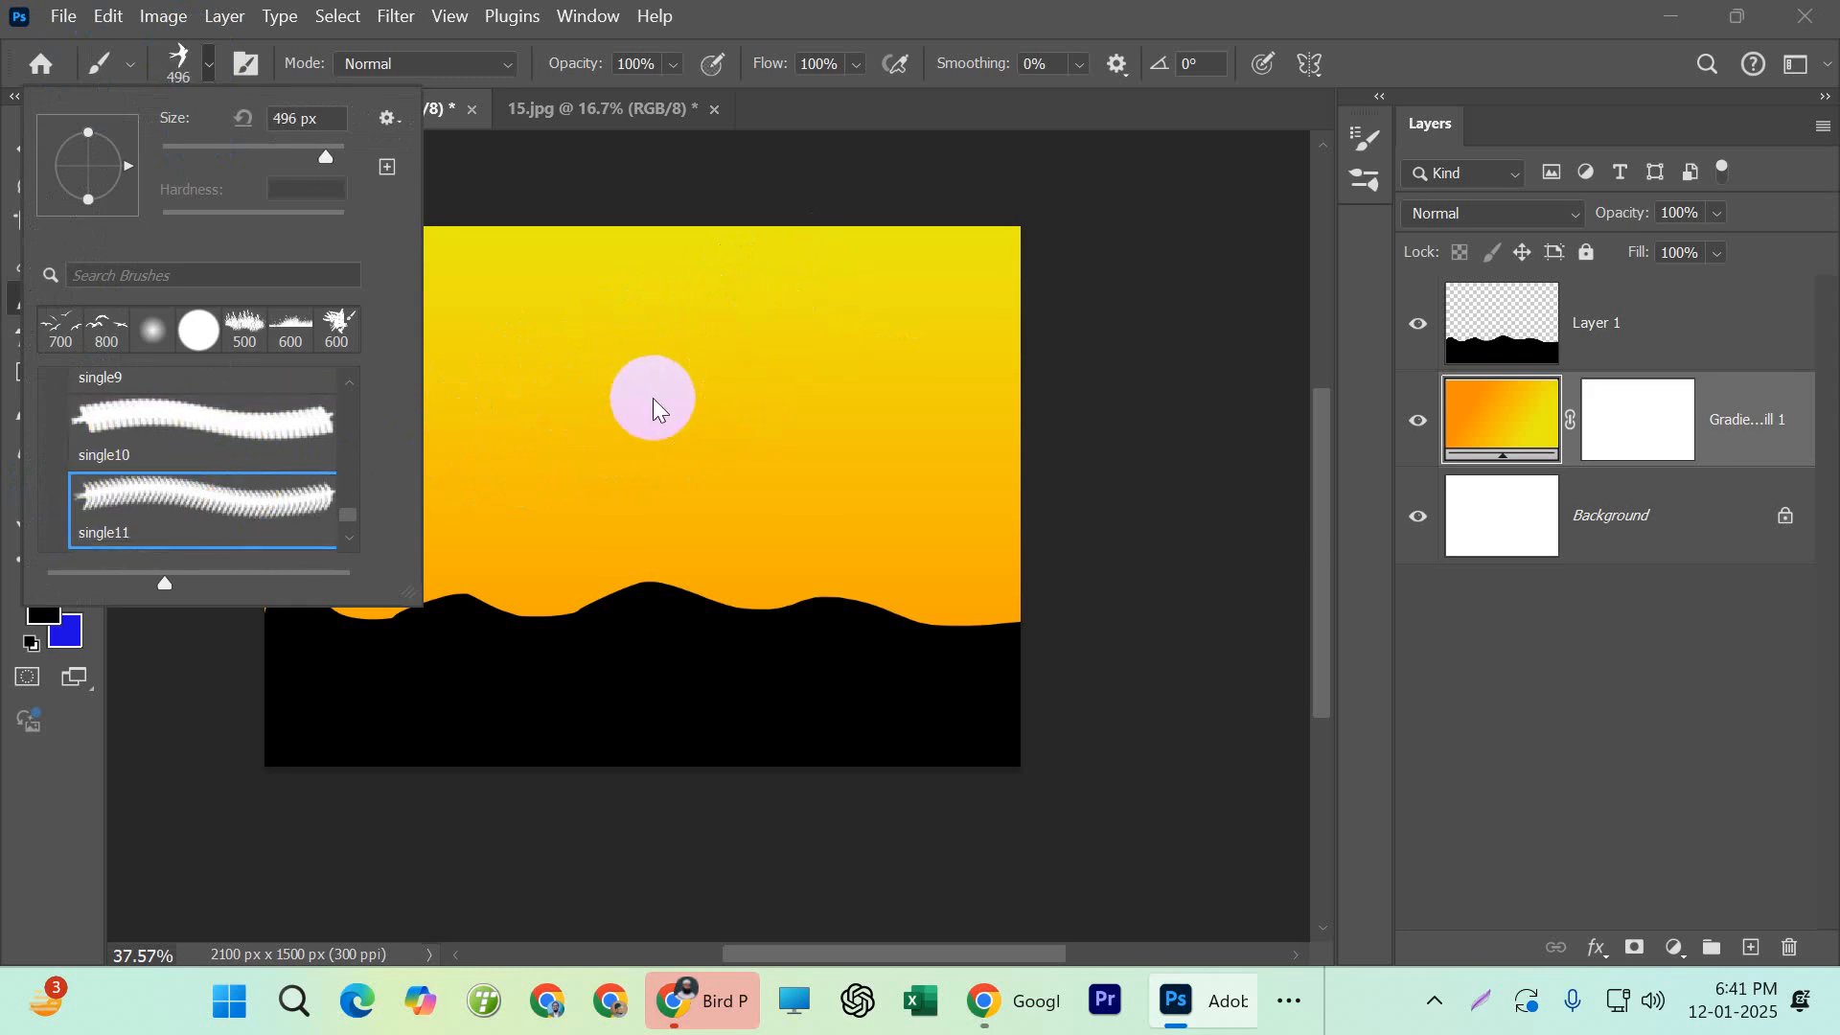
pyautogui.click(3, 750)
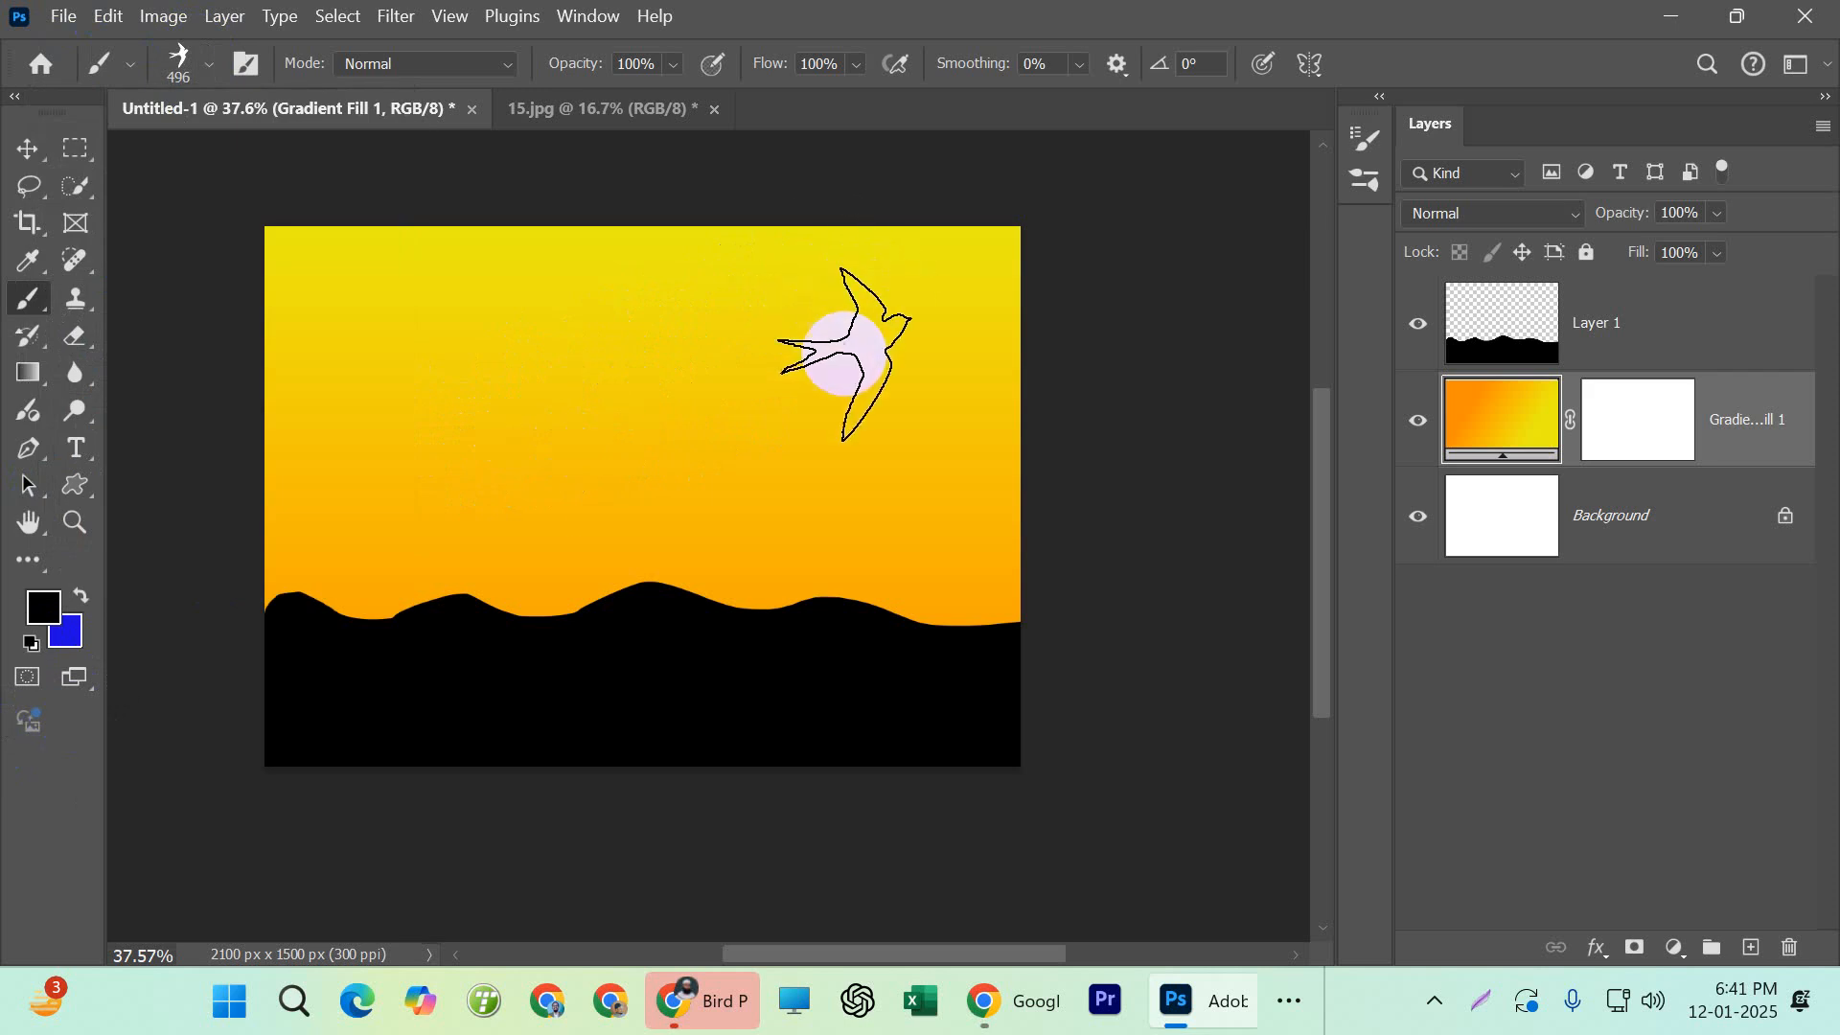
# Reduce the brush size to 200 px and stamp one black bird in the upper-right sky on its own layer above the gradient
pyautogui.press('[')
pyautogui.press('[')
pyautogui.press('[')
pyautogui.press('[')
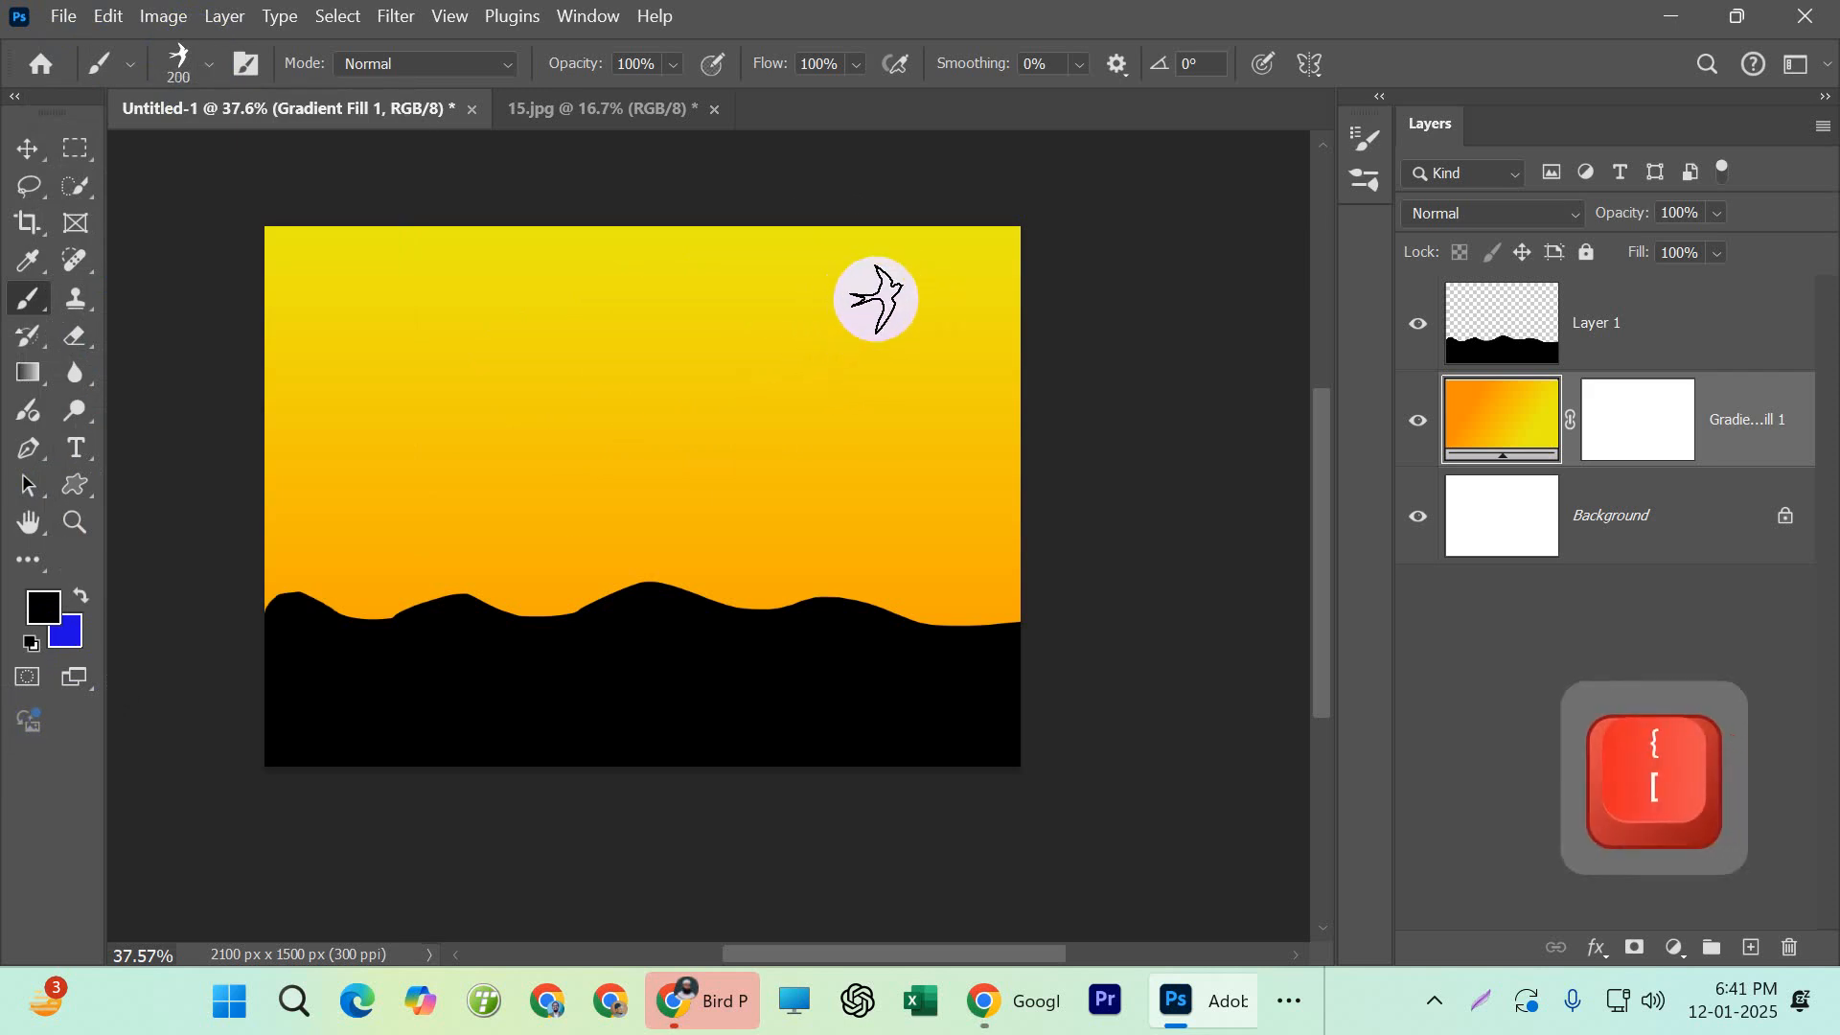
pyautogui.click(875, 299)
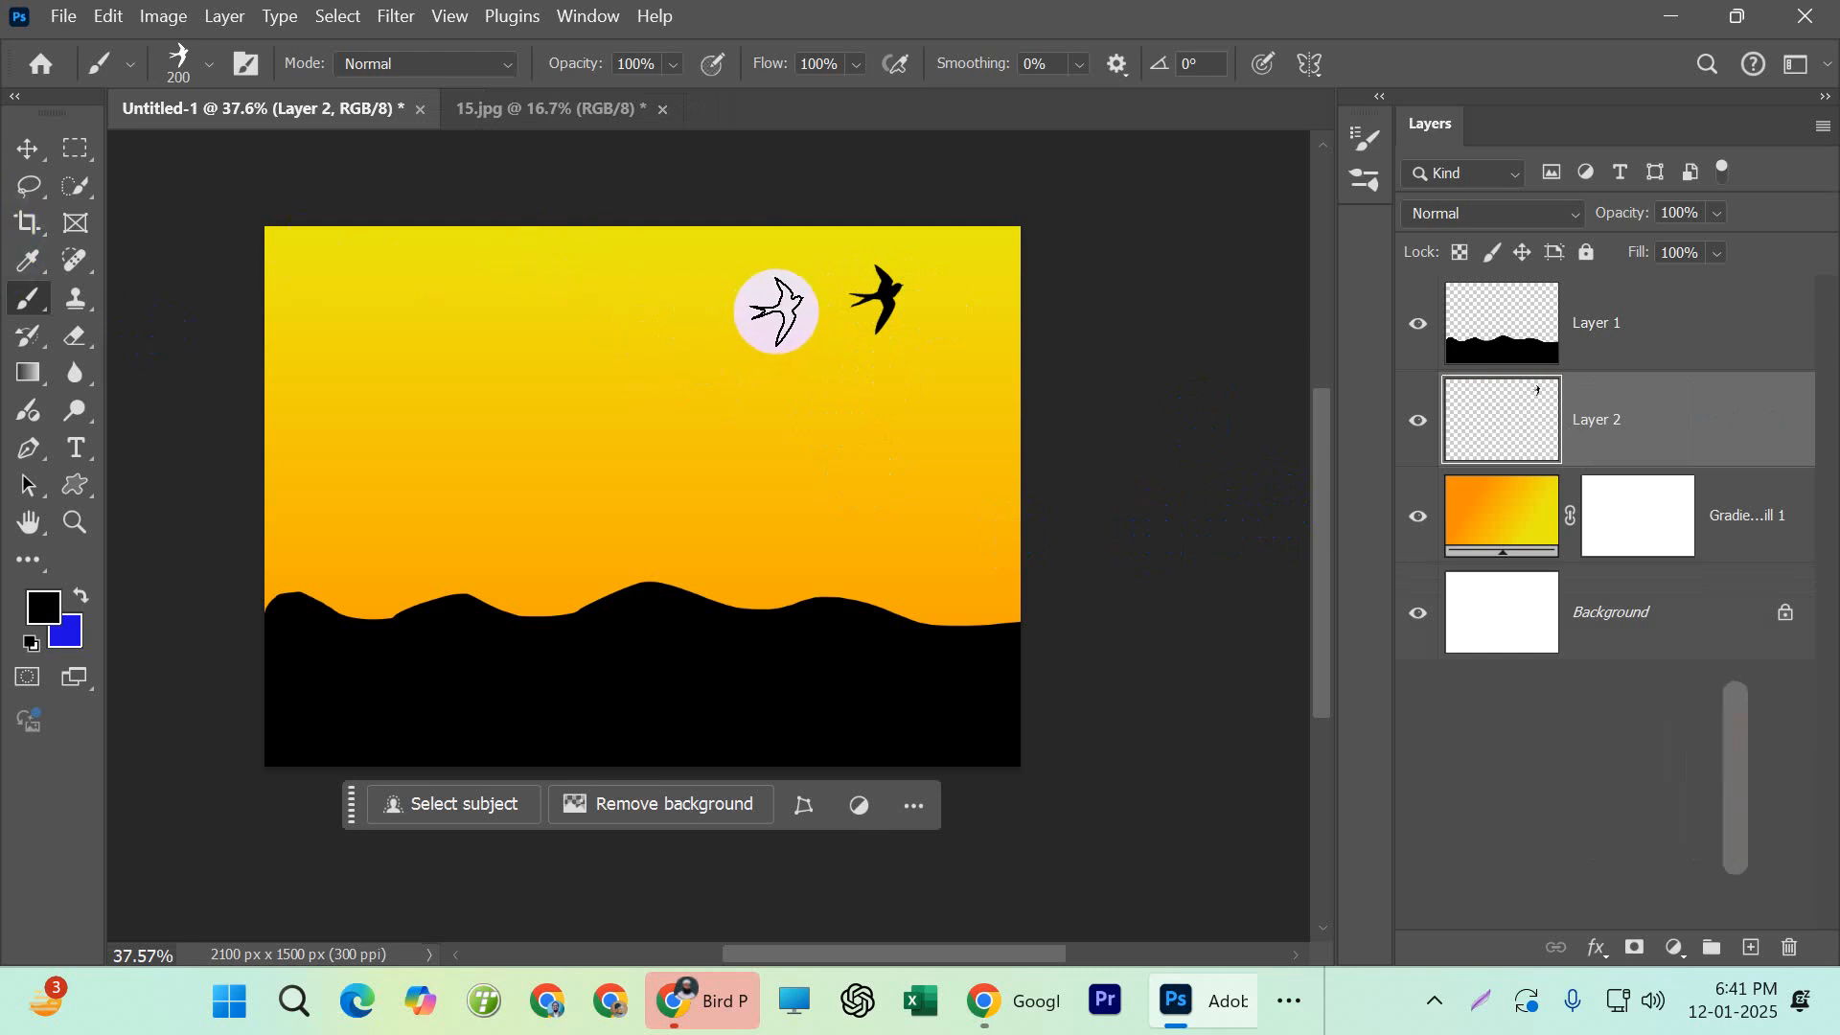
# Rotate the brush tip to 145° and stamp a second bird left of the first, plus a smaller 125 px bird between them
pyautogui.press('Left')
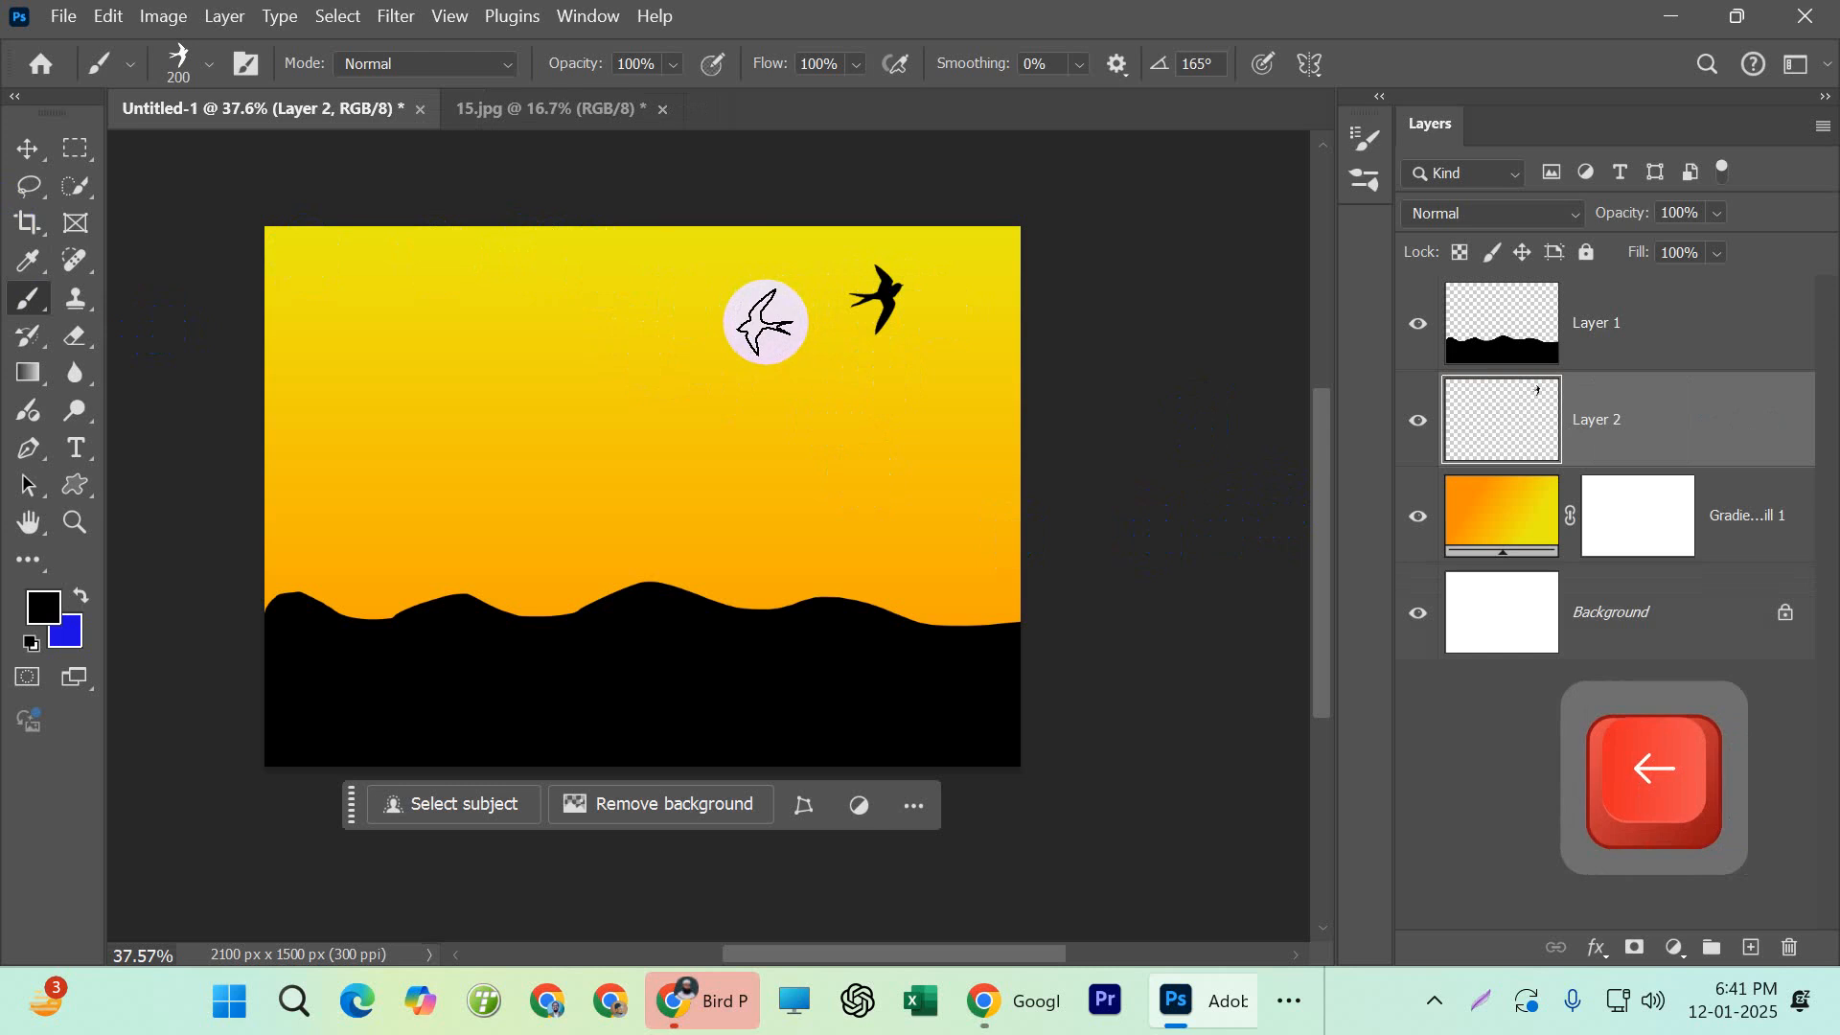
pyautogui.press('Left')
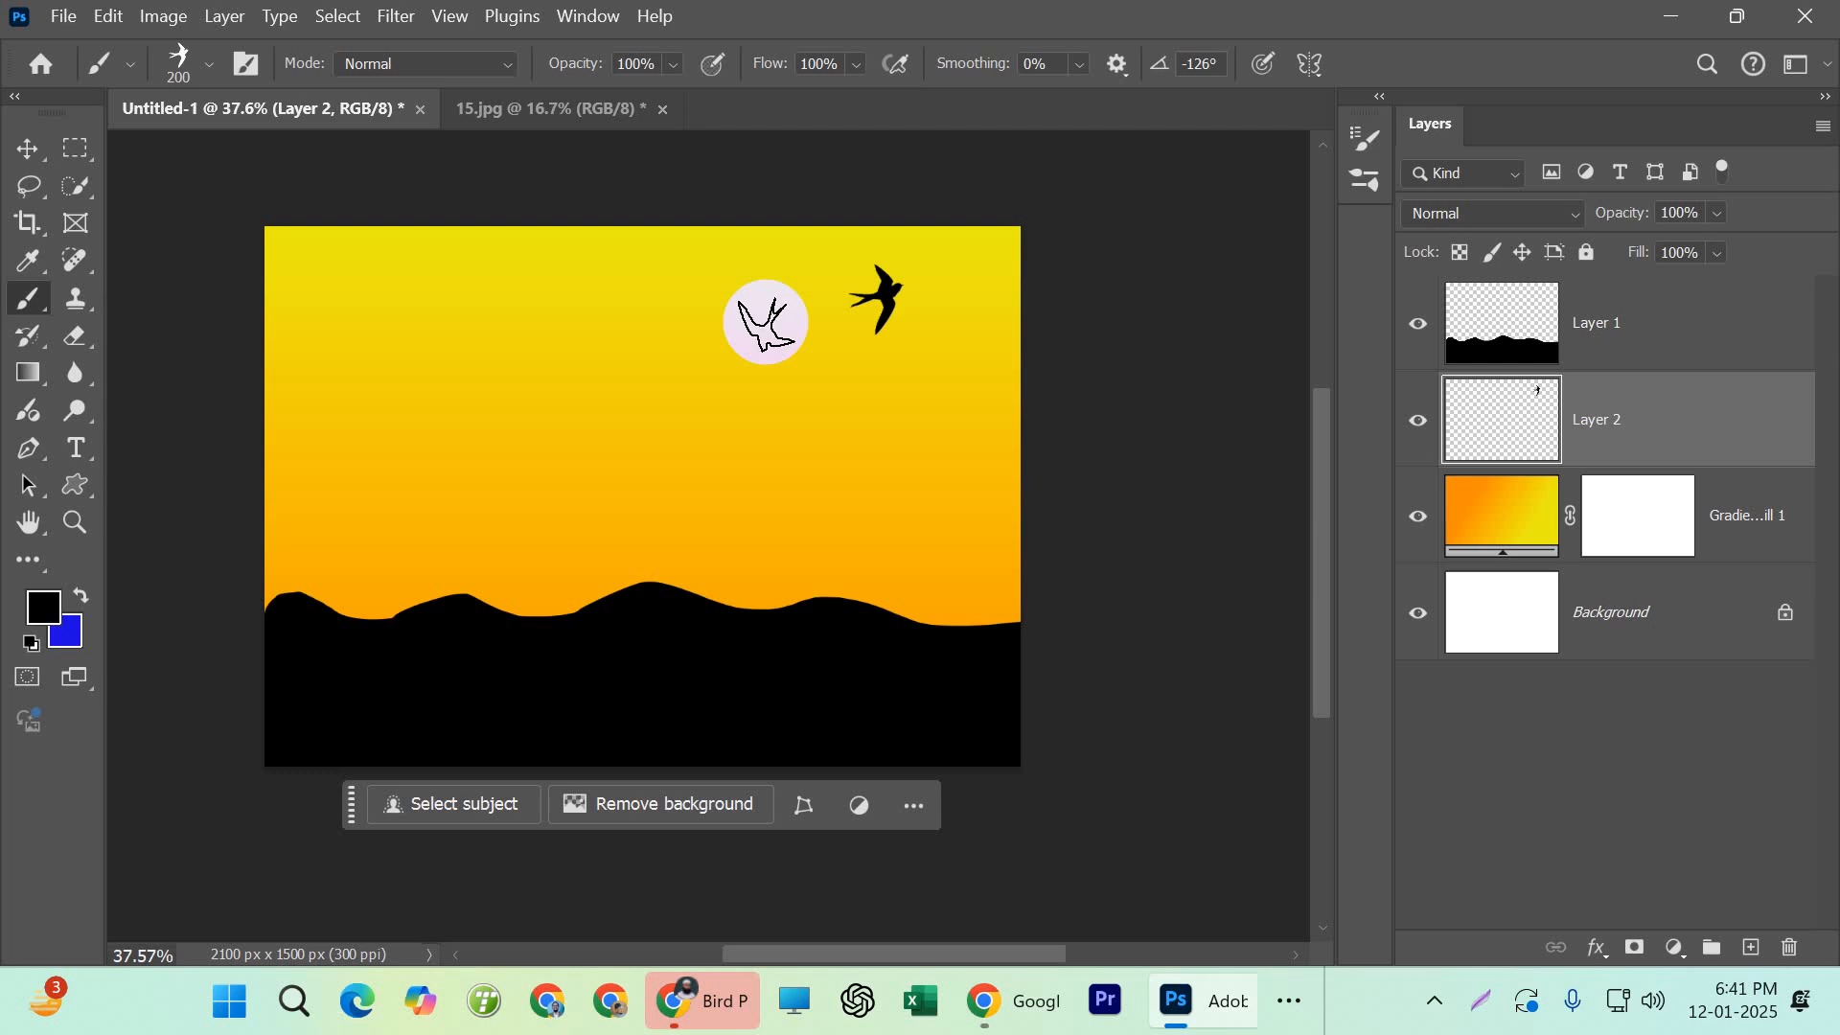
pyautogui.press('Right')
pyautogui.press('Right')
pyautogui.press('Right')
pyautogui.press('Right')
pyautogui.press('Right')
pyautogui.press('Right')
pyautogui.press('Right')
pyautogui.press('Right')
pyautogui.press('Right')
pyautogui.press('Right')
pyautogui.press('Right')
pyautogui.press('Right')
pyautogui.press('Right')
pyautogui.press('Right')
pyautogui.press('Right')
pyautogui.press('Right')
pyautogui.press('Right')
pyautogui.press('Right')
pyautogui.press('Right')
pyautogui.press('Right')
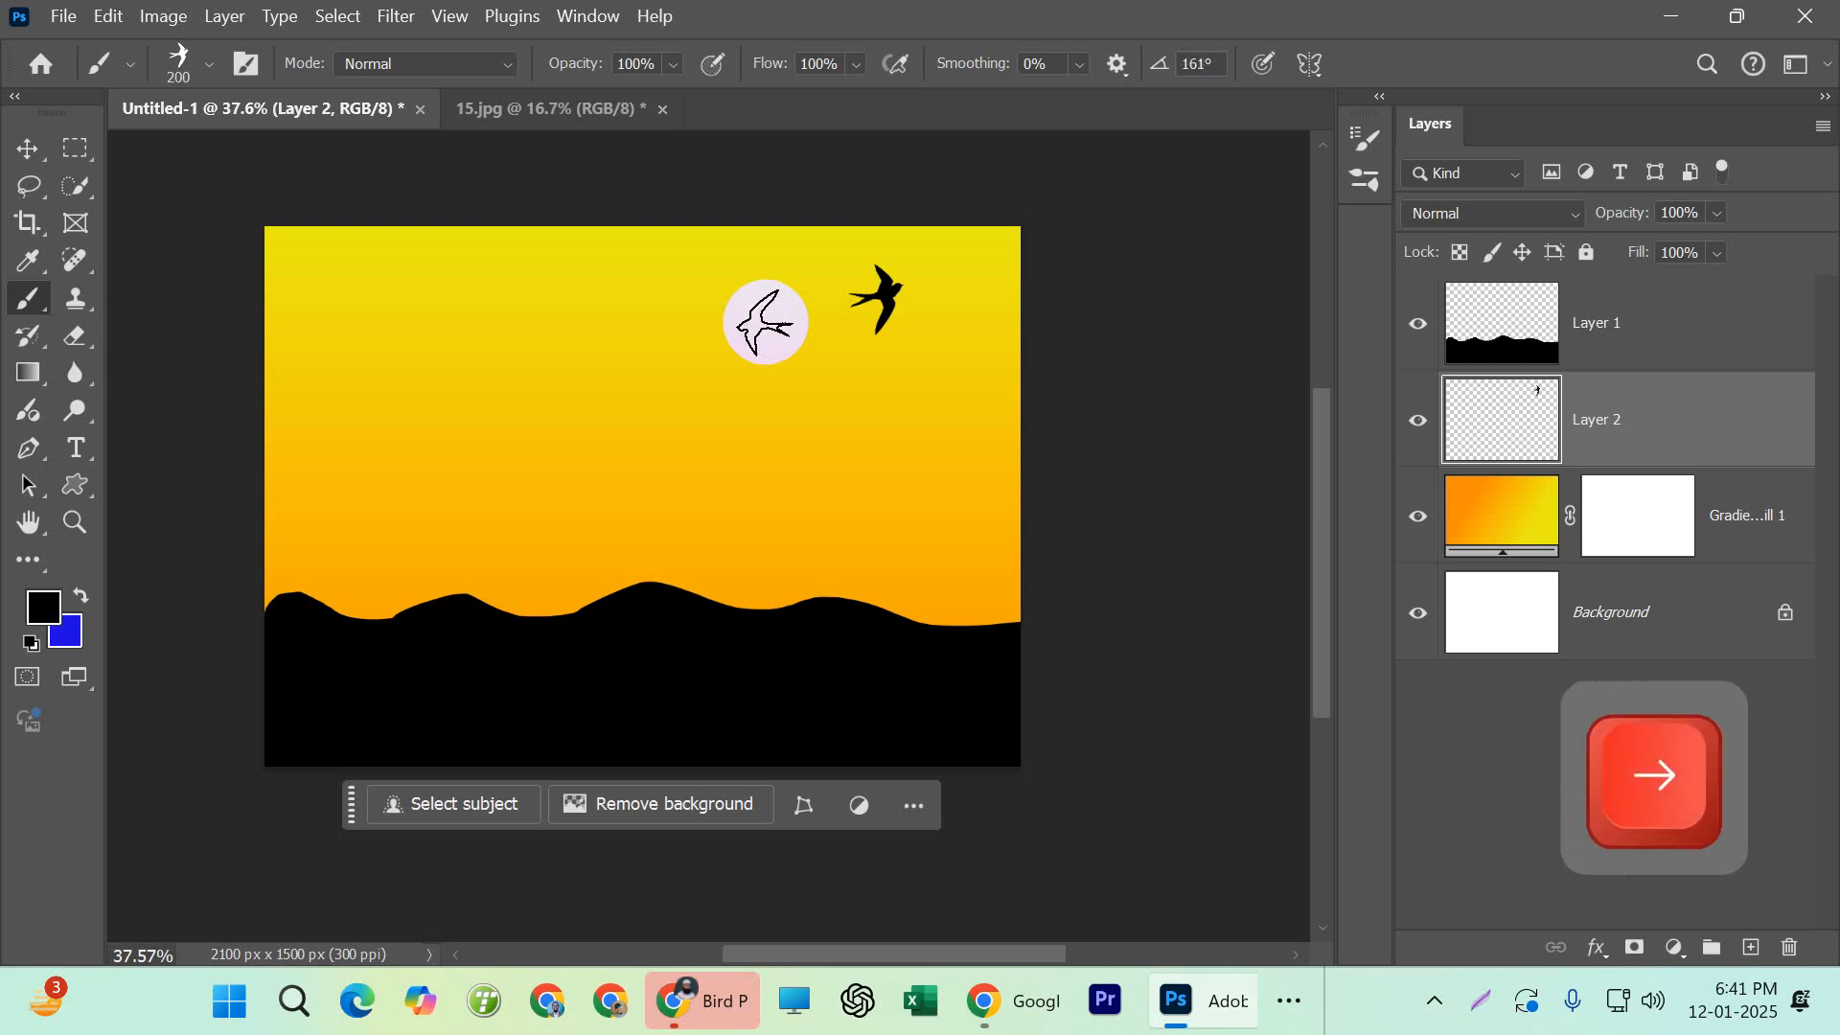
pyautogui.press('Right')
pyautogui.click(772, 288)
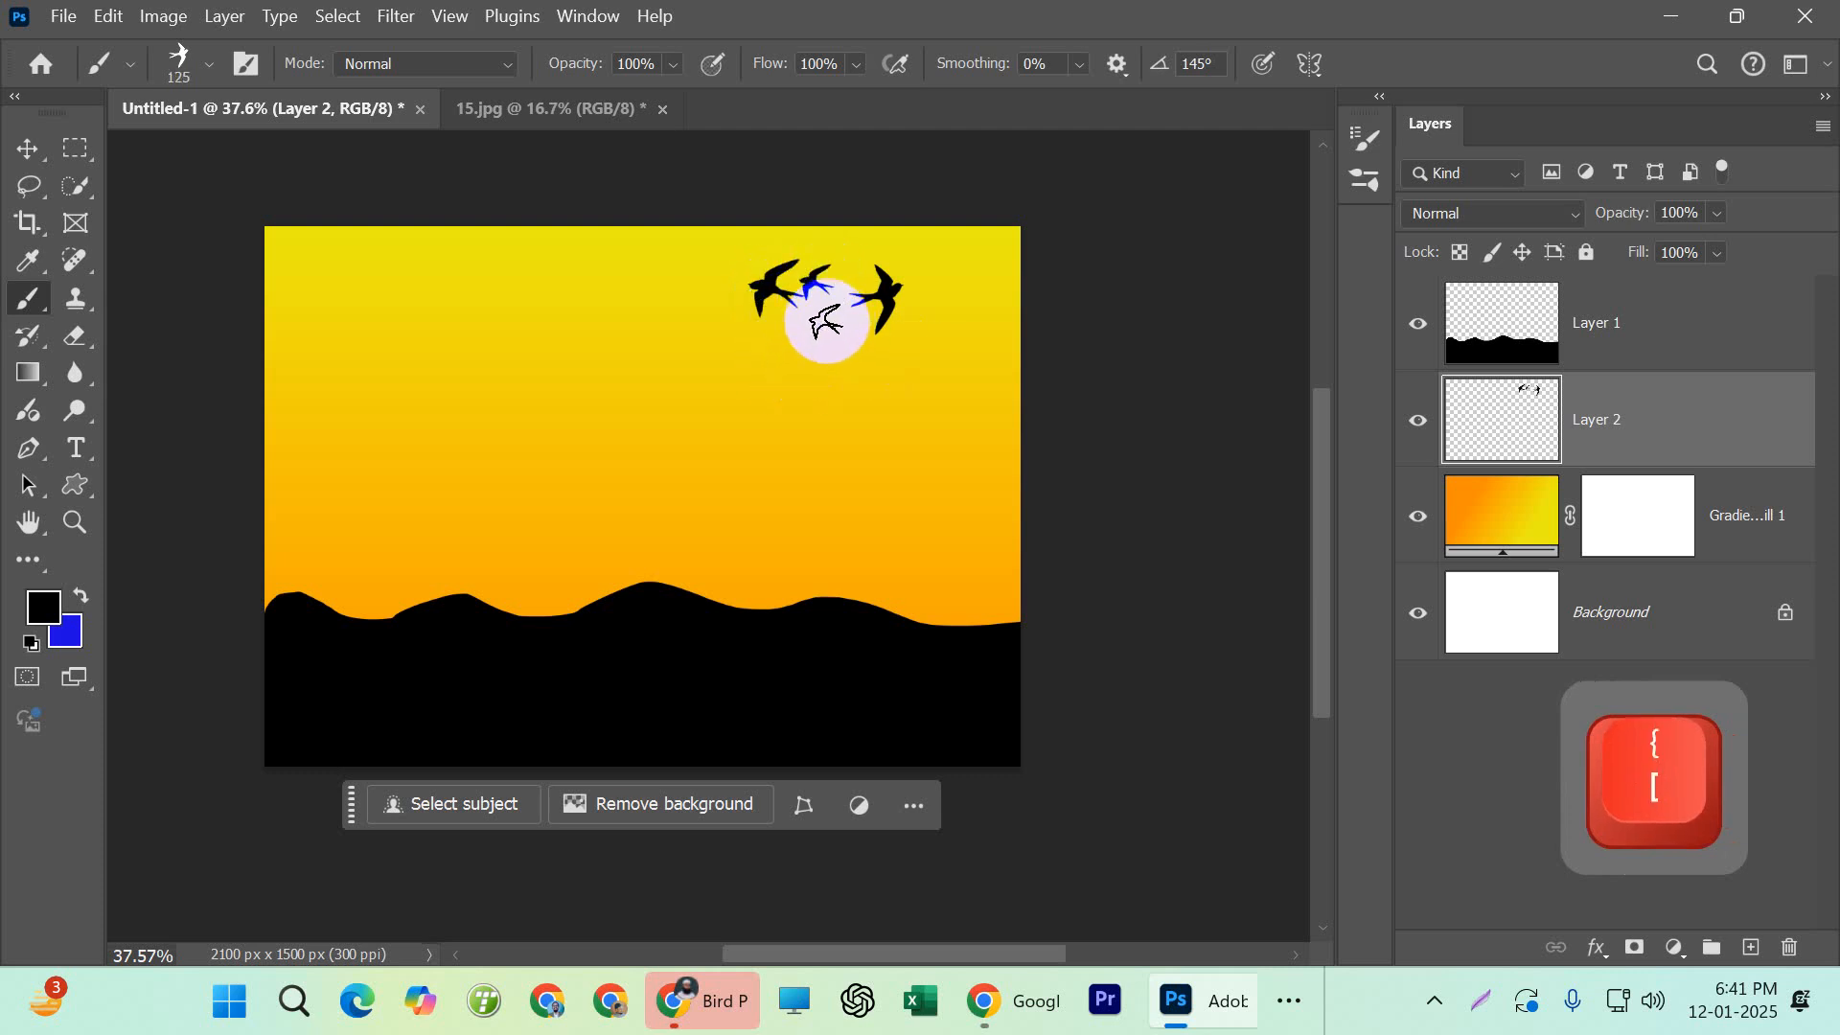
# Switch to the Move tool and make the hills layer, Layer 1, active
pyautogui.click(50, 152)
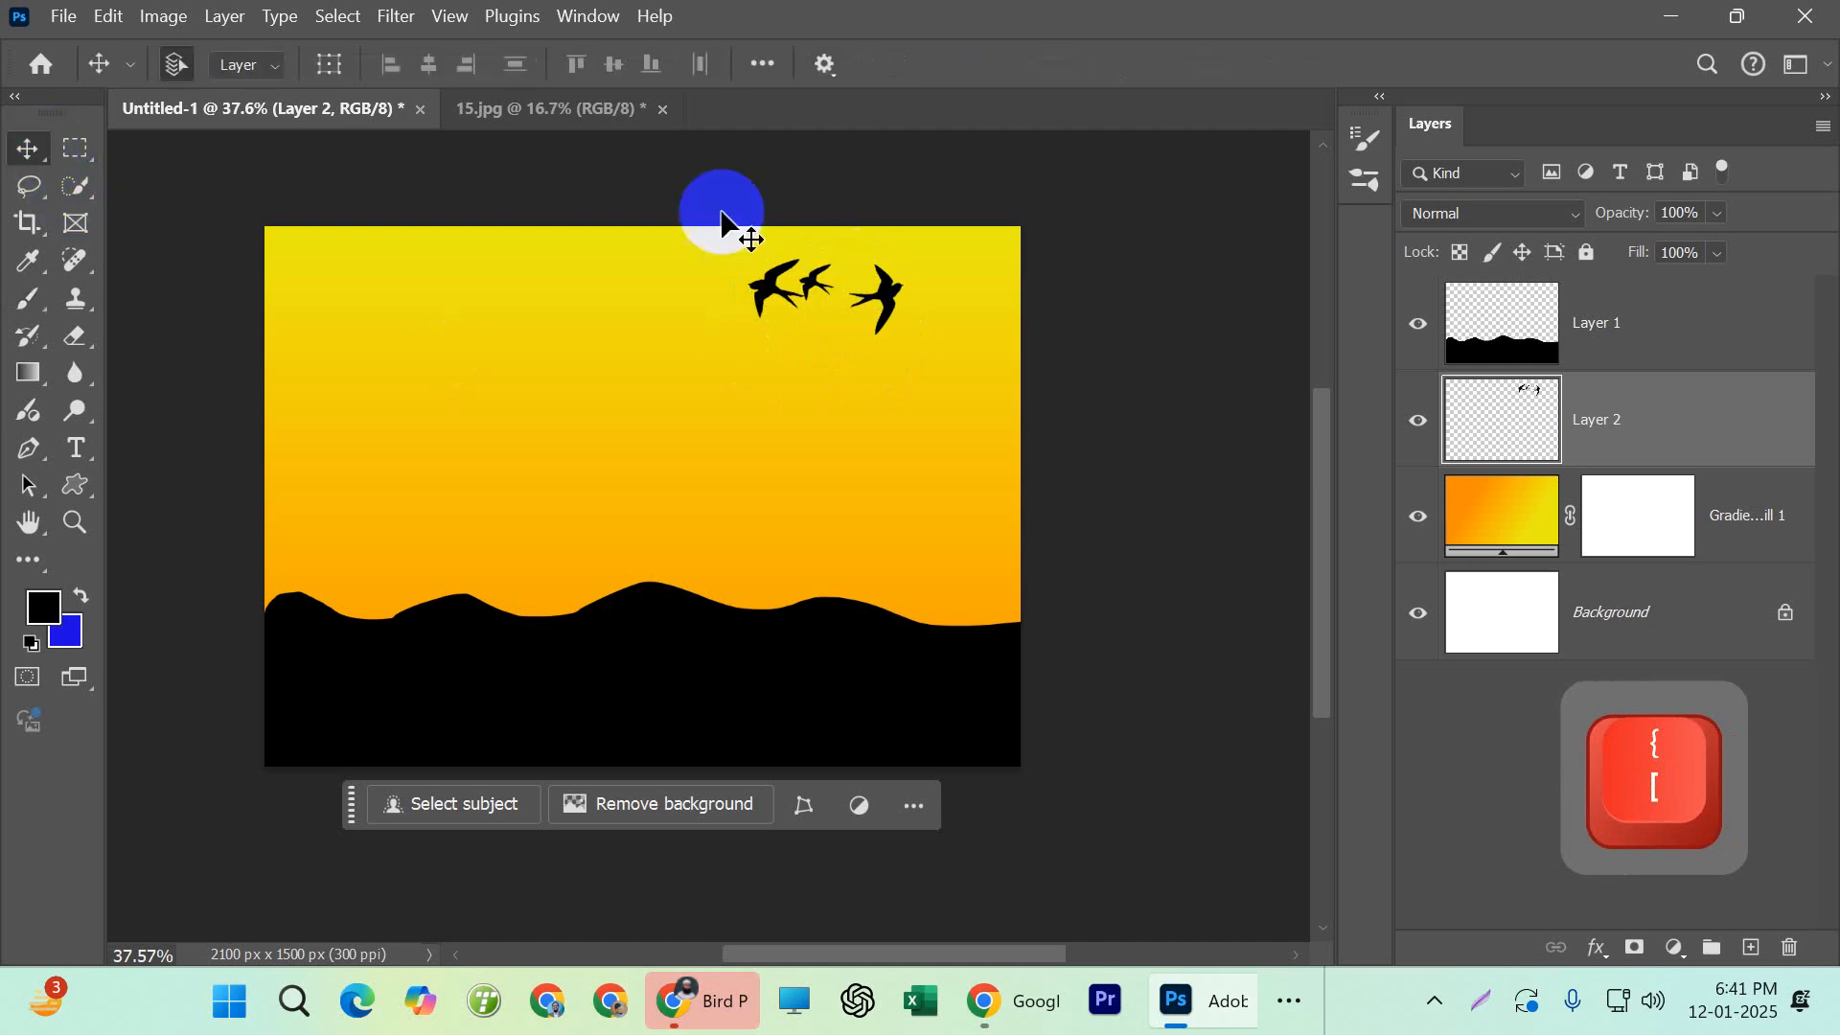
pyautogui.click(1594, 308)
pyautogui.click(1641, 385)
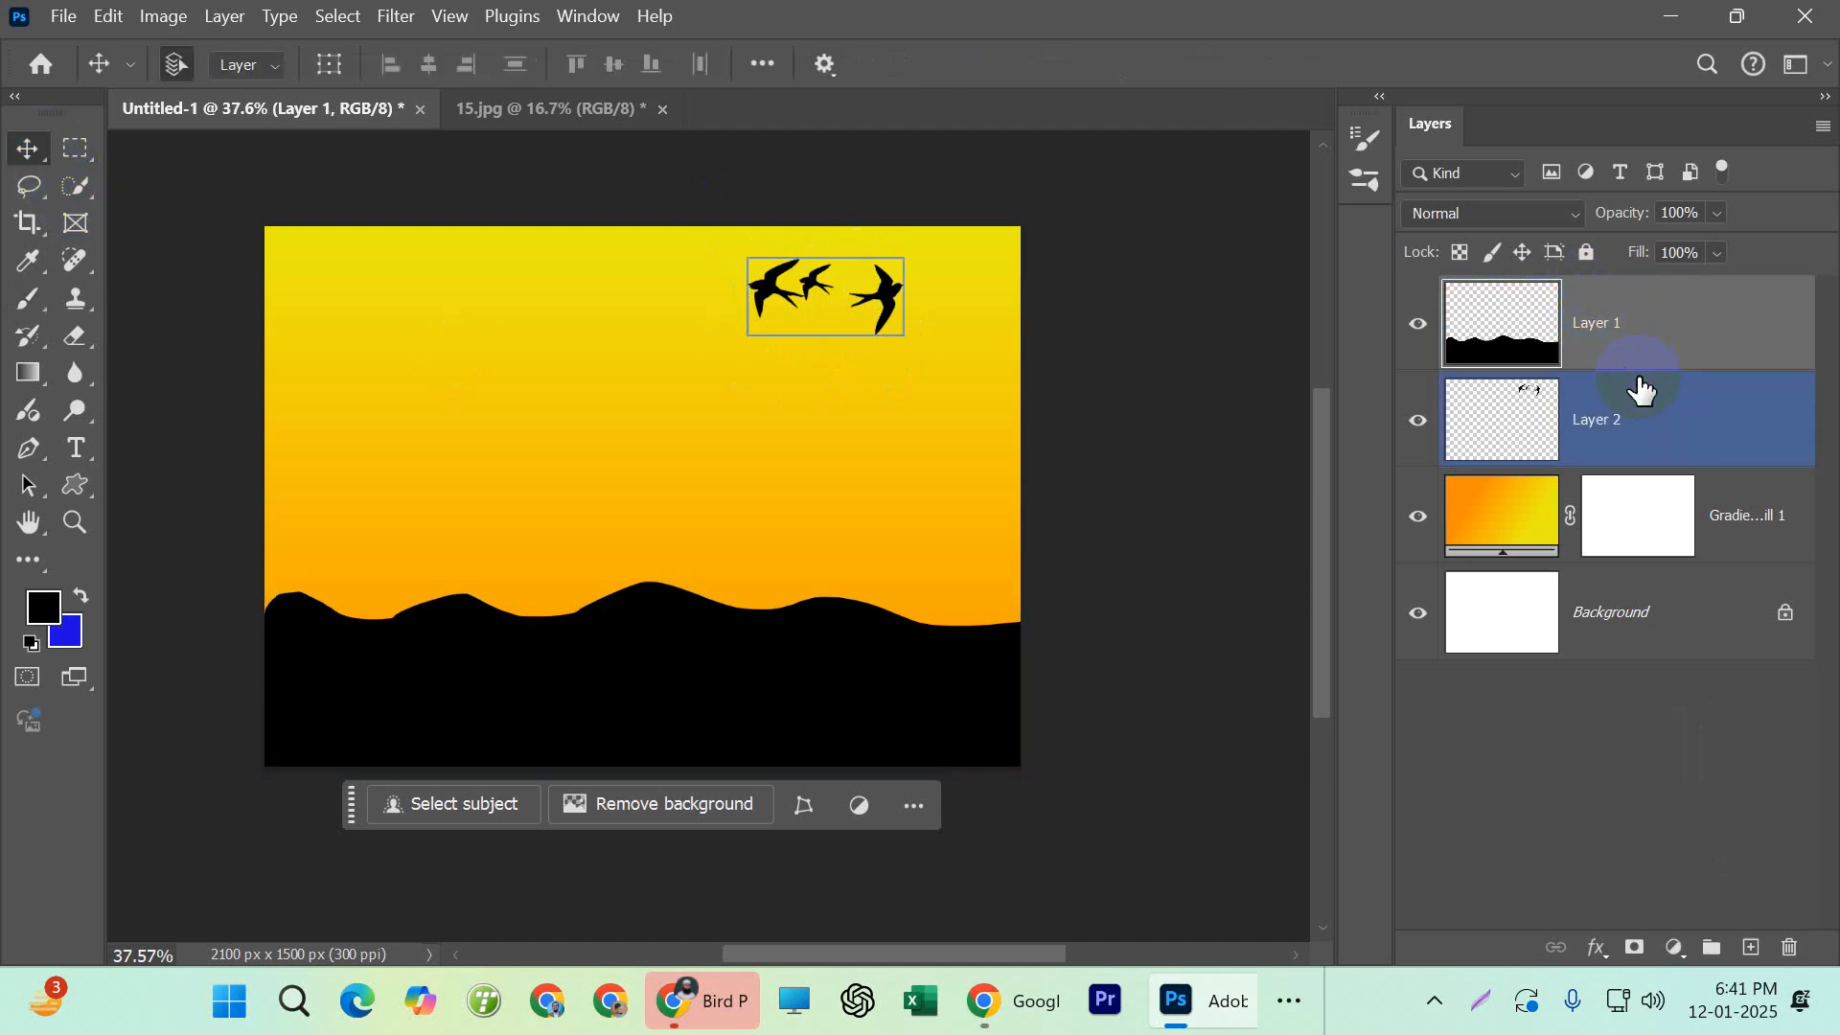
pyautogui.click(1642, 372)
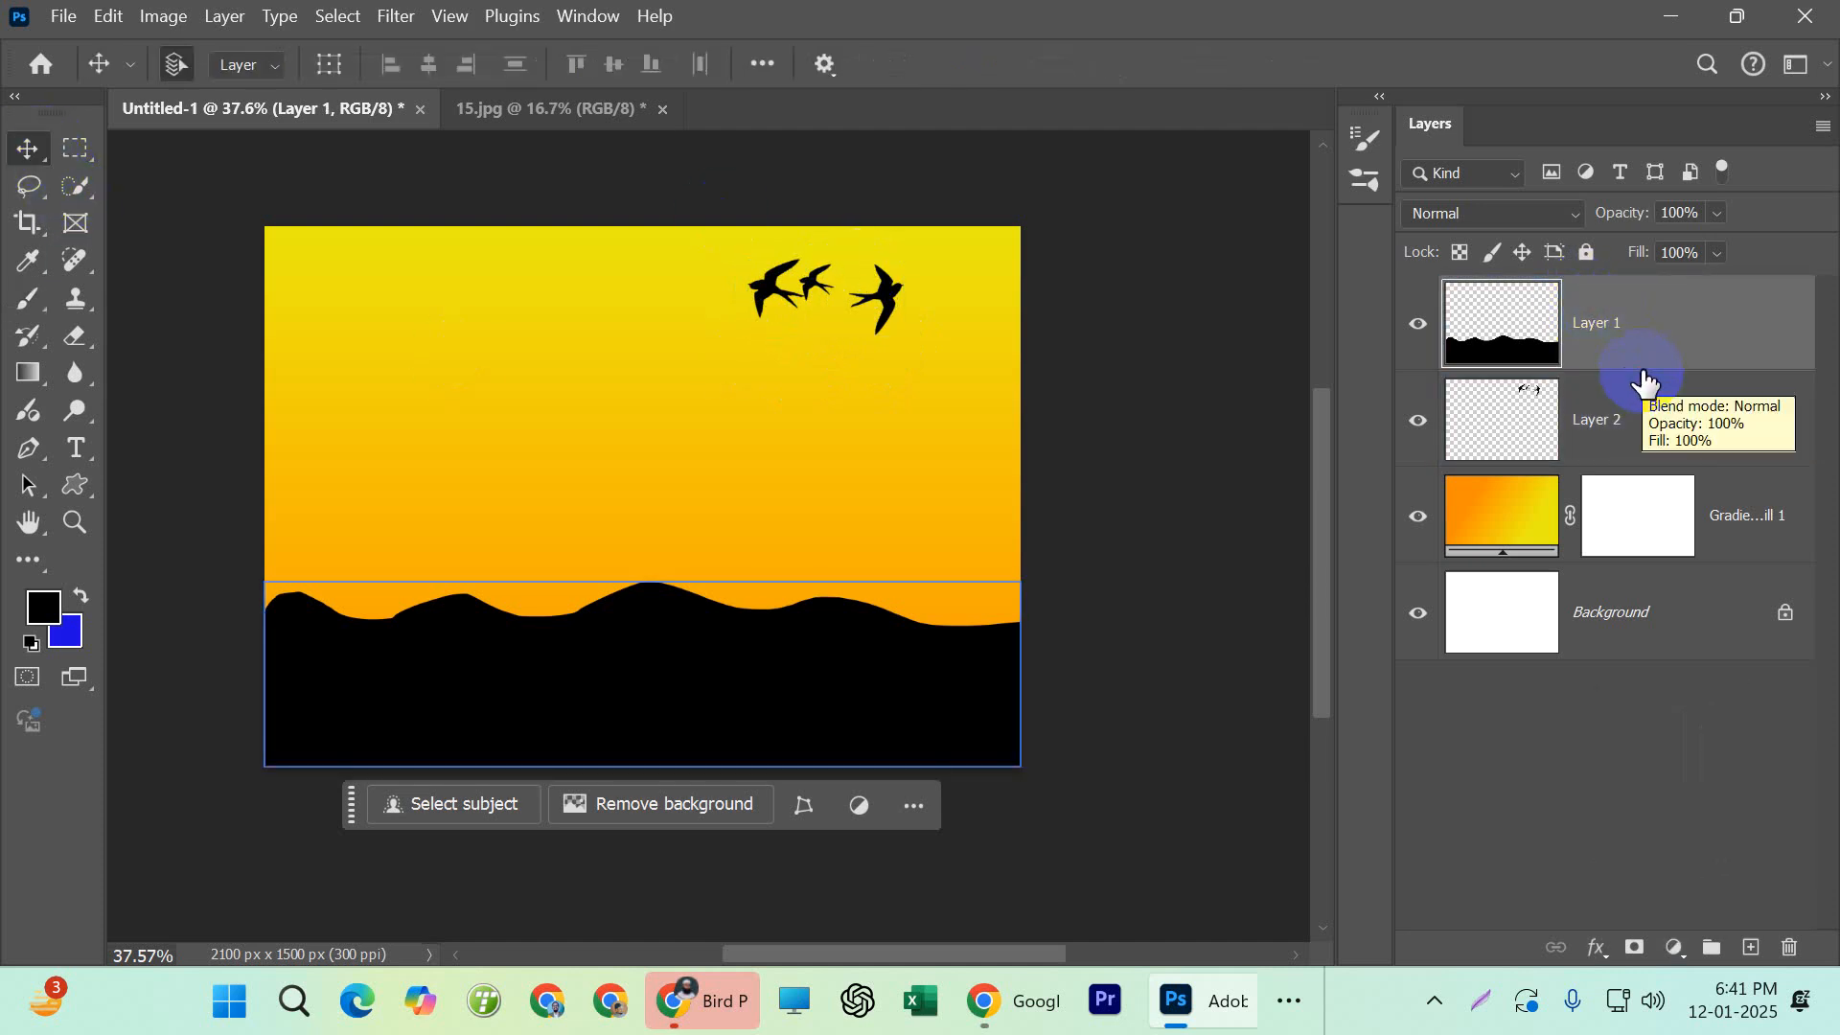
pyautogui.click(1638, 395)
pyautogui.click(865, 340)
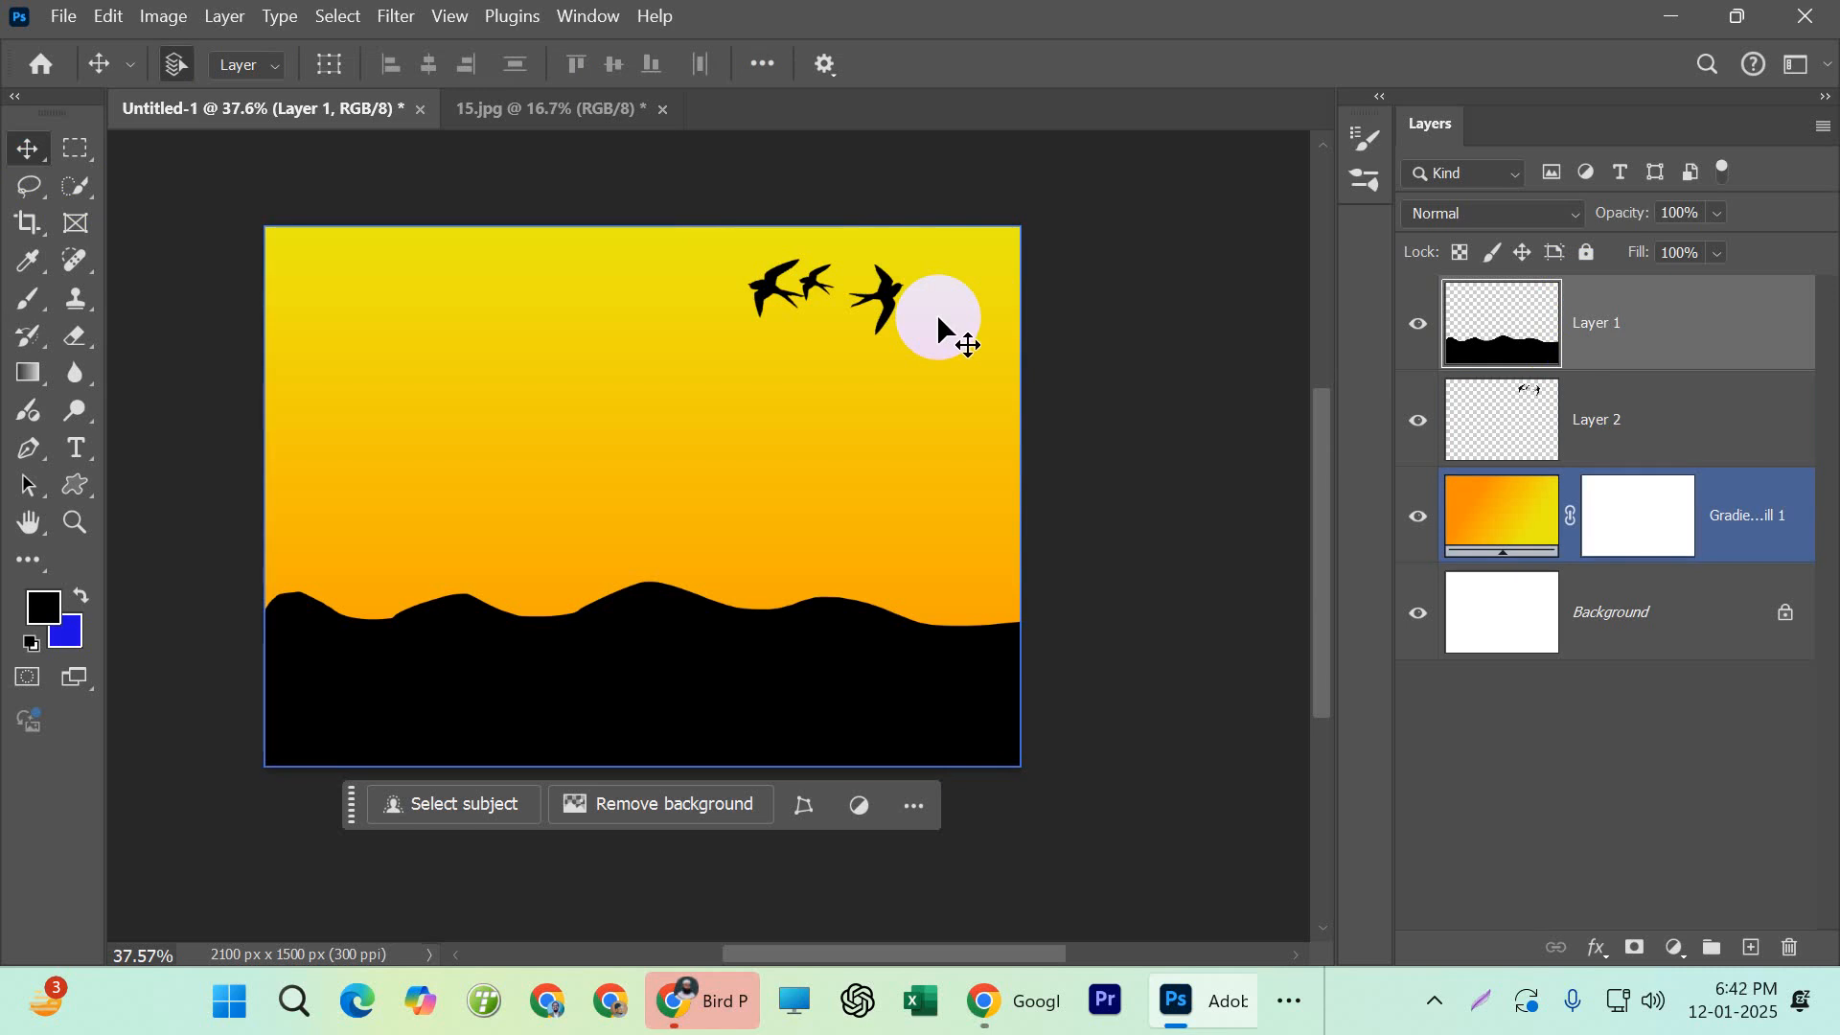
pyautogui.click(1495, 450)
pyautogui.click(1608, 335)
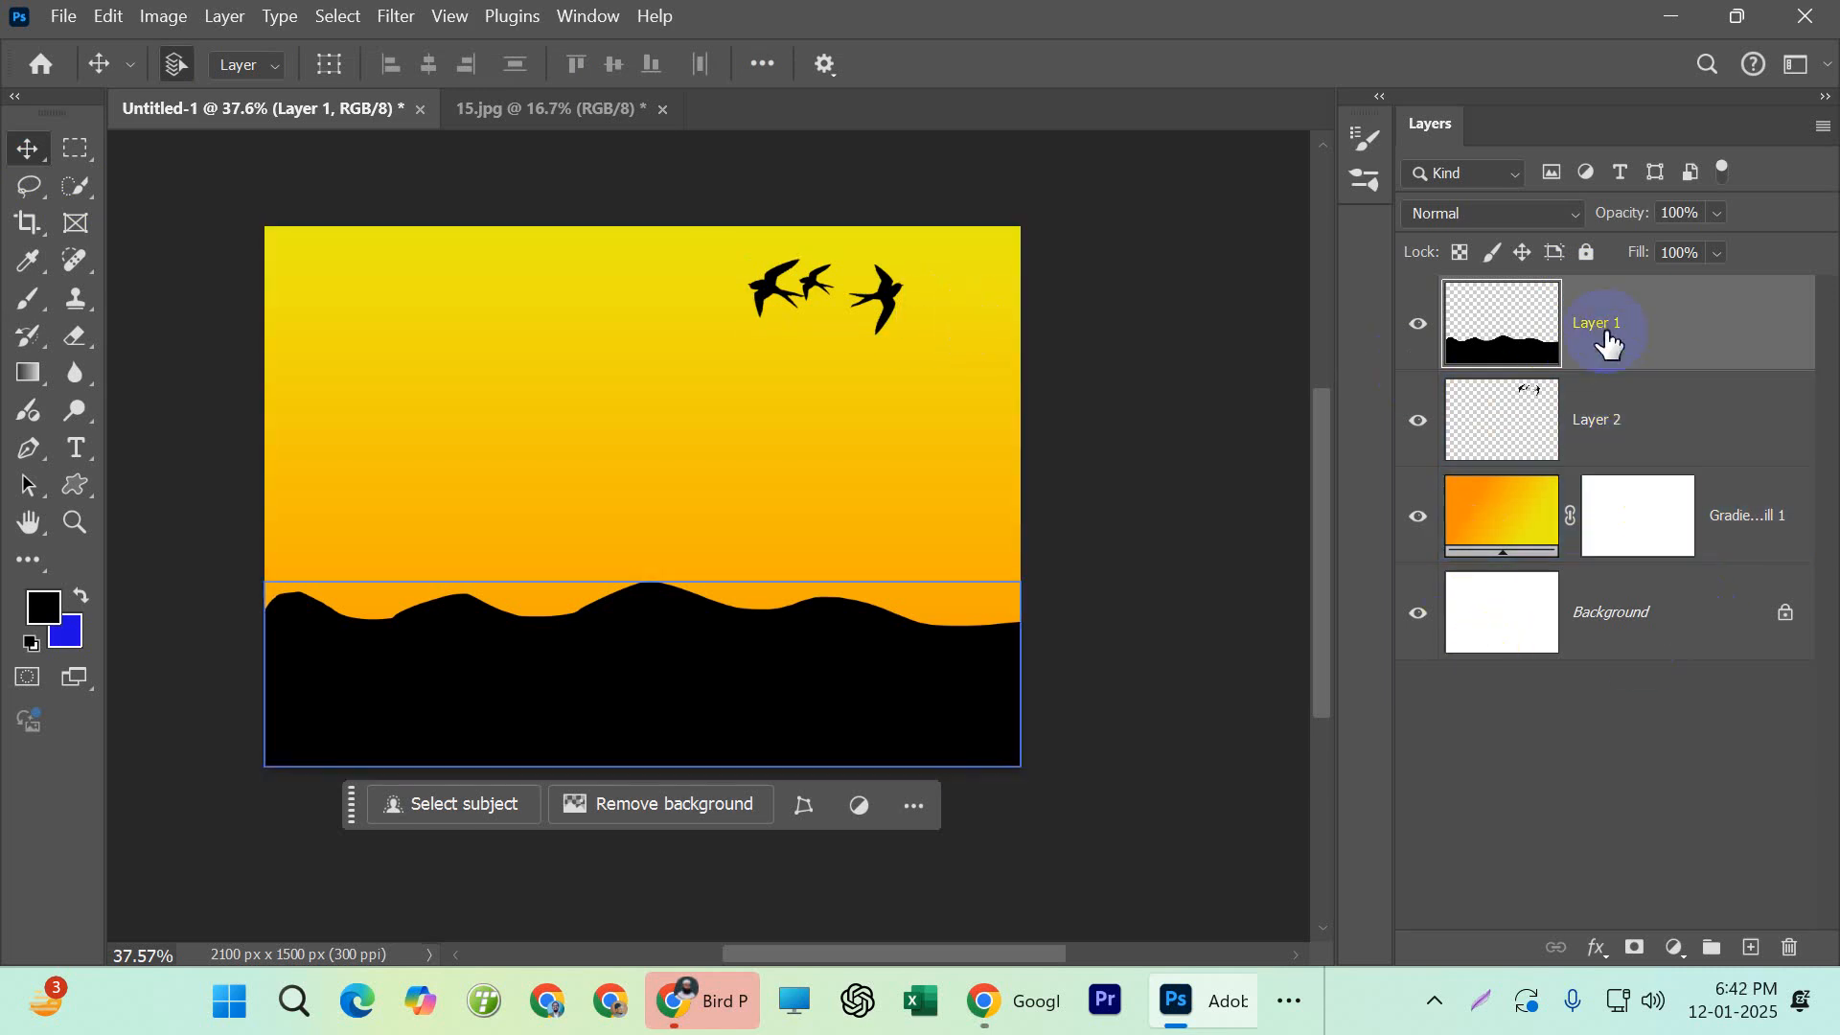
pyautogui.click(1601, 393)
pyautogui.click(1596, 353)
pyautogui.click(333, 309)
pyautogui.click(1638, 697)
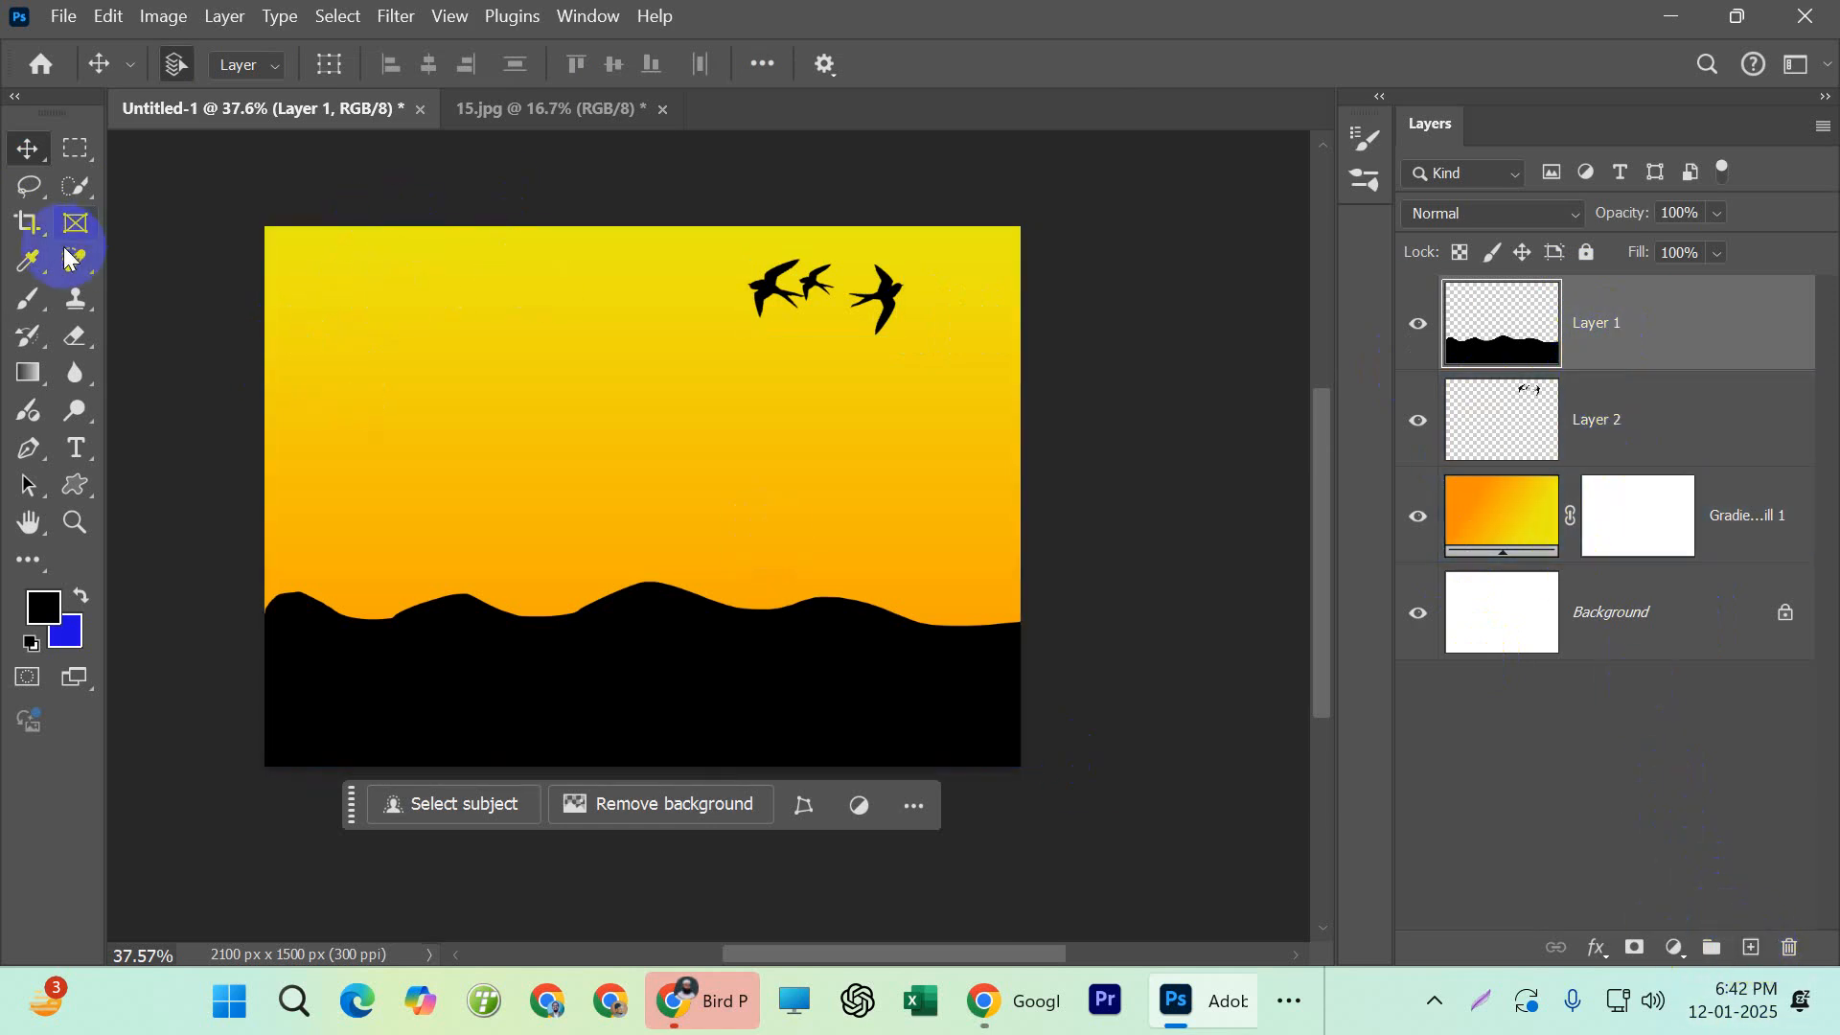
pyautogui.click(1543, 530)
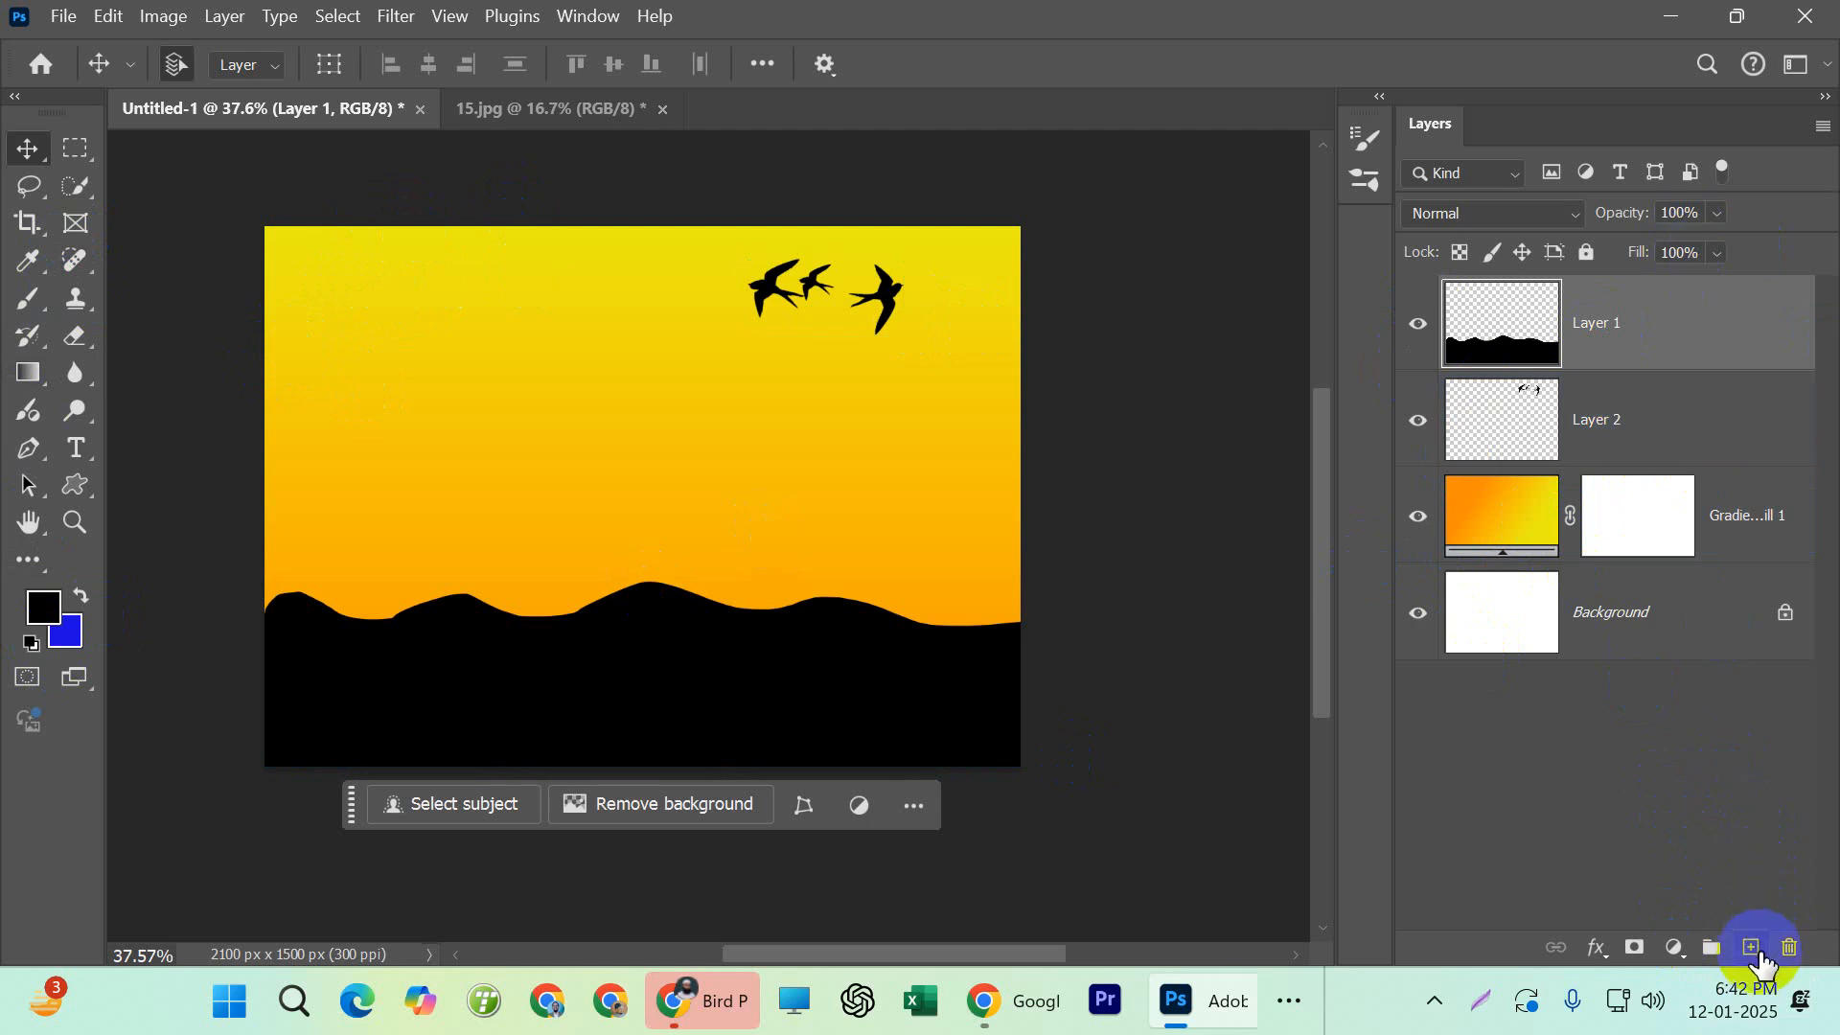
# Add a new empty layer above the hills layer and set the foreground color to white (ffffff)
pyautogui.click(1750, 947)
pyautogui.click(43, 608)
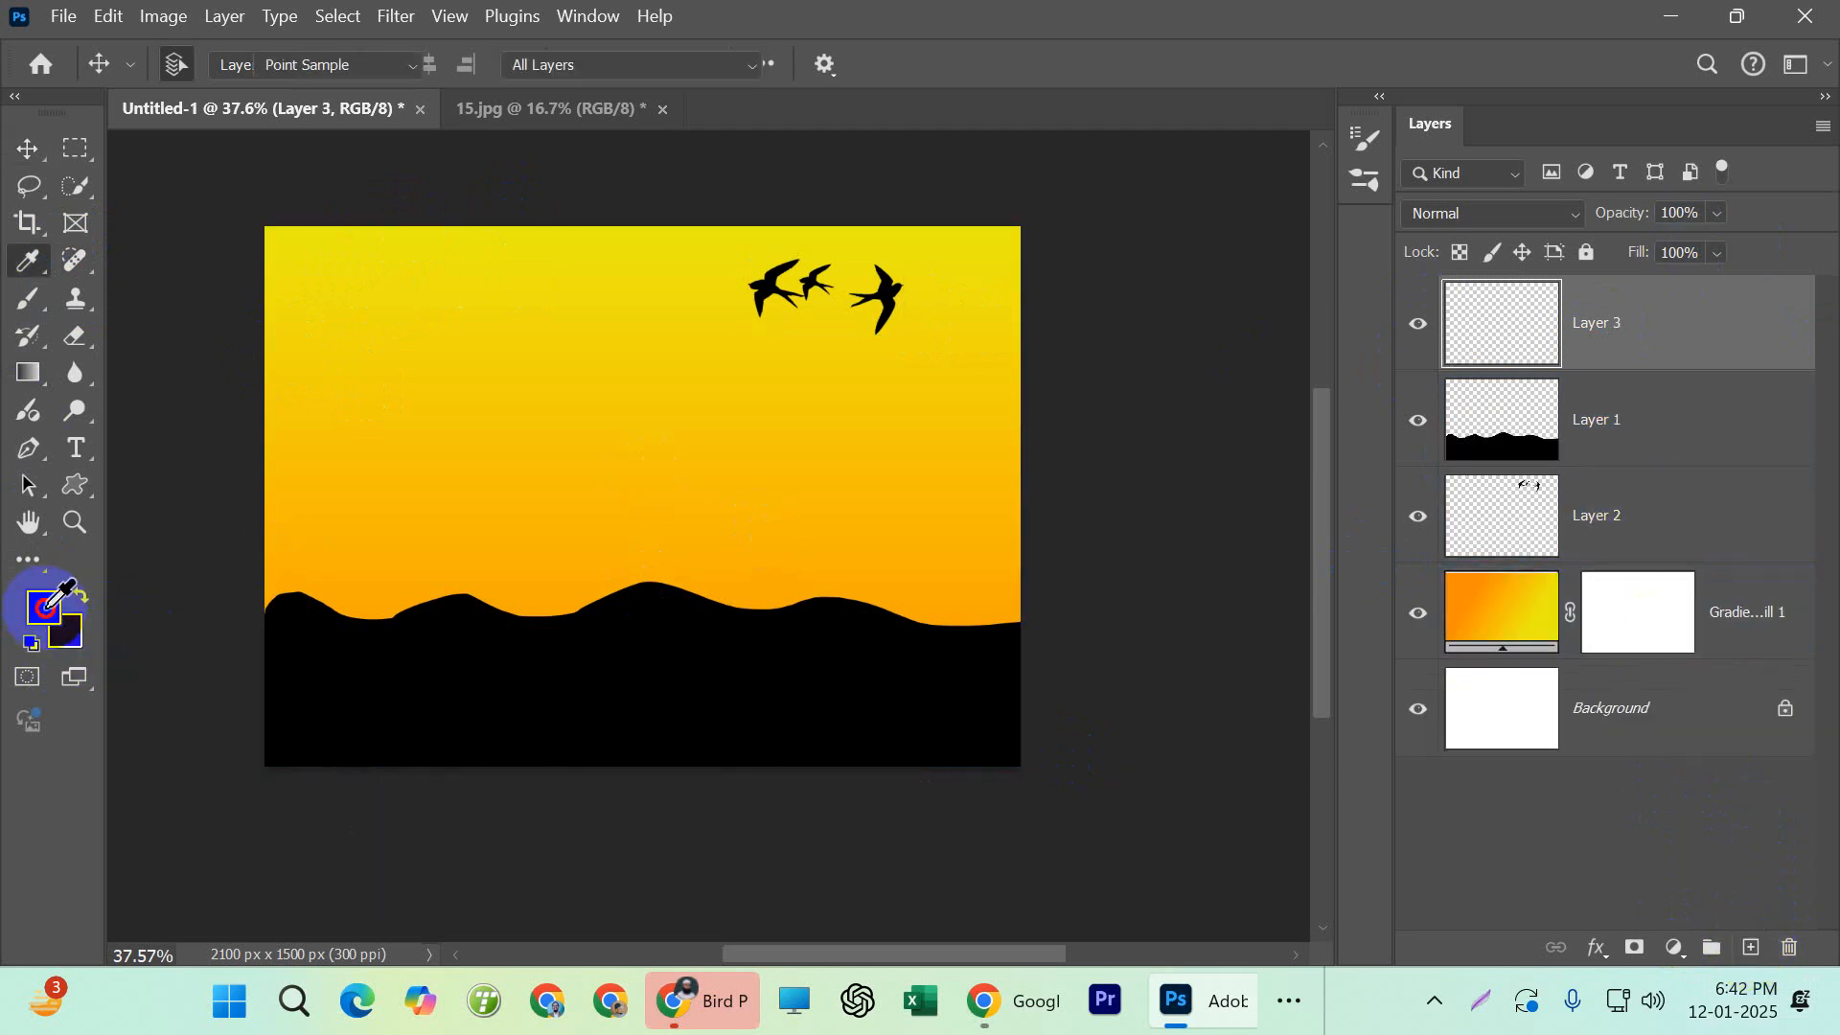
pyautogui.moveTo(1048, 431); pyautogui.dragTo(896, 343)
pyautogui.click(1635, 355)
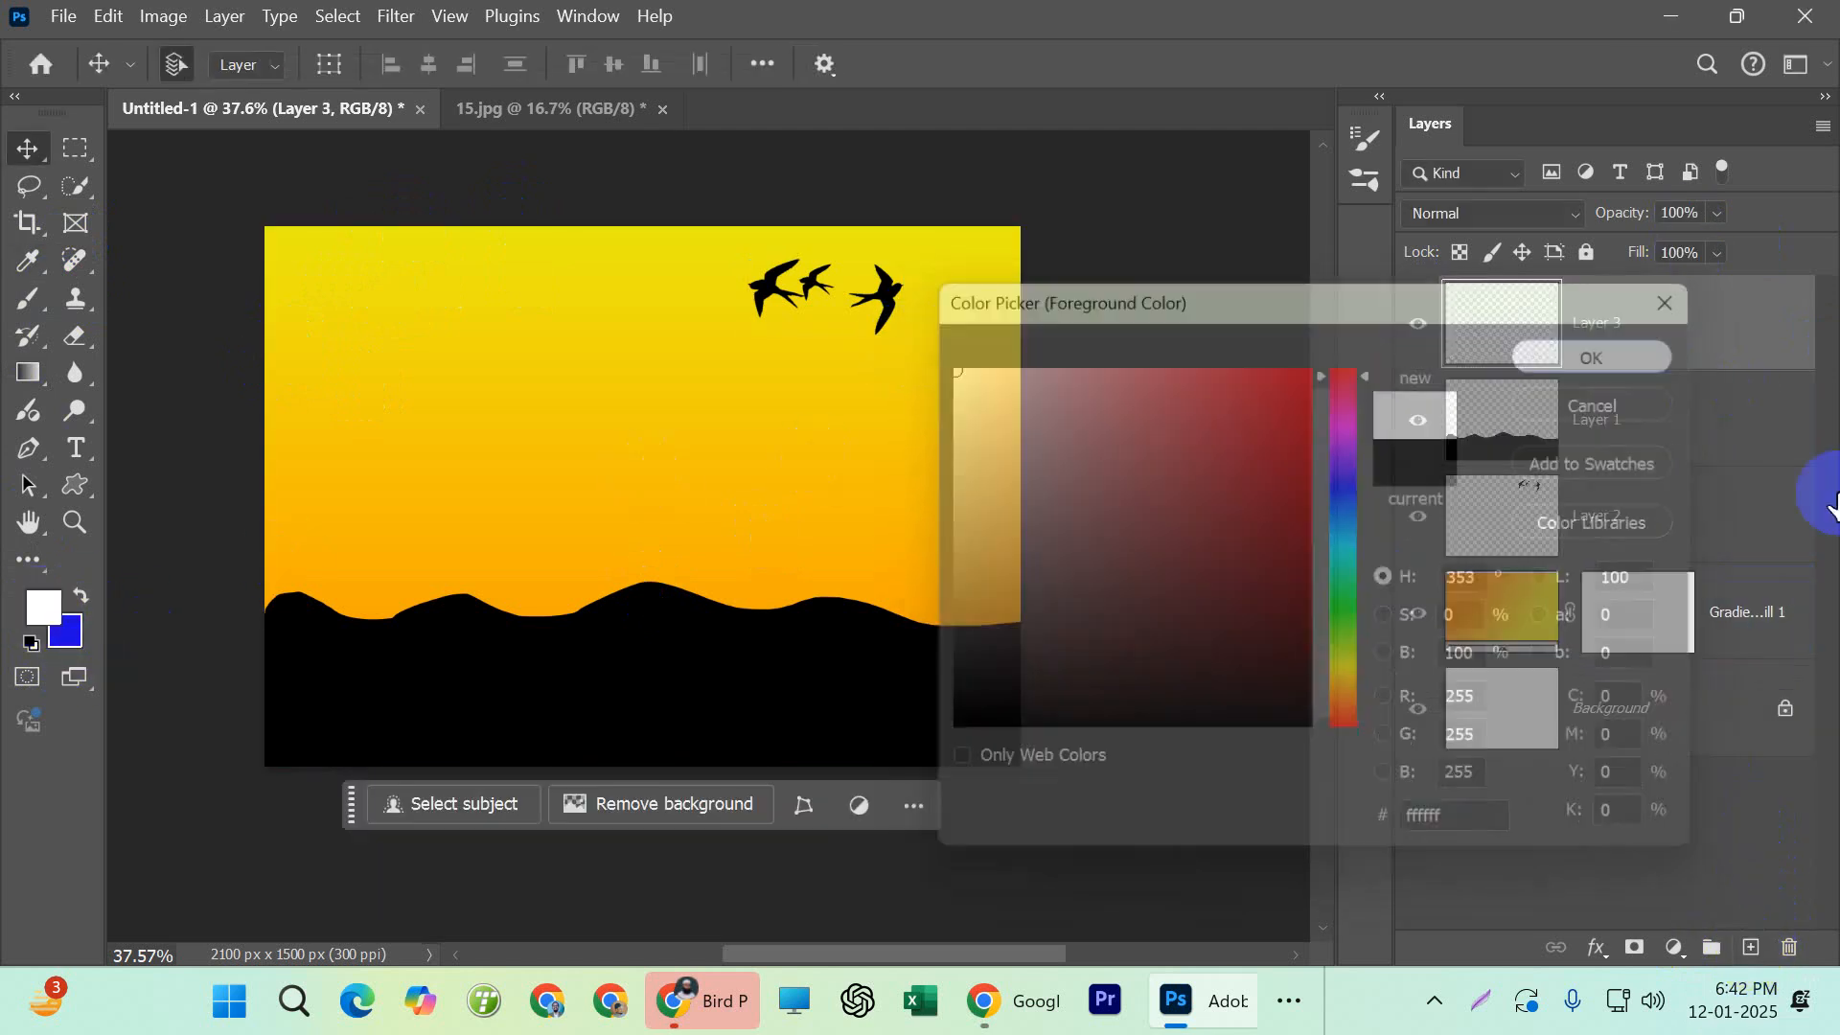
# Activate the Brush tool with the Soft Round preset from General Brushes and raise its hardness to the maximum
pyautogui.click(29, 298)
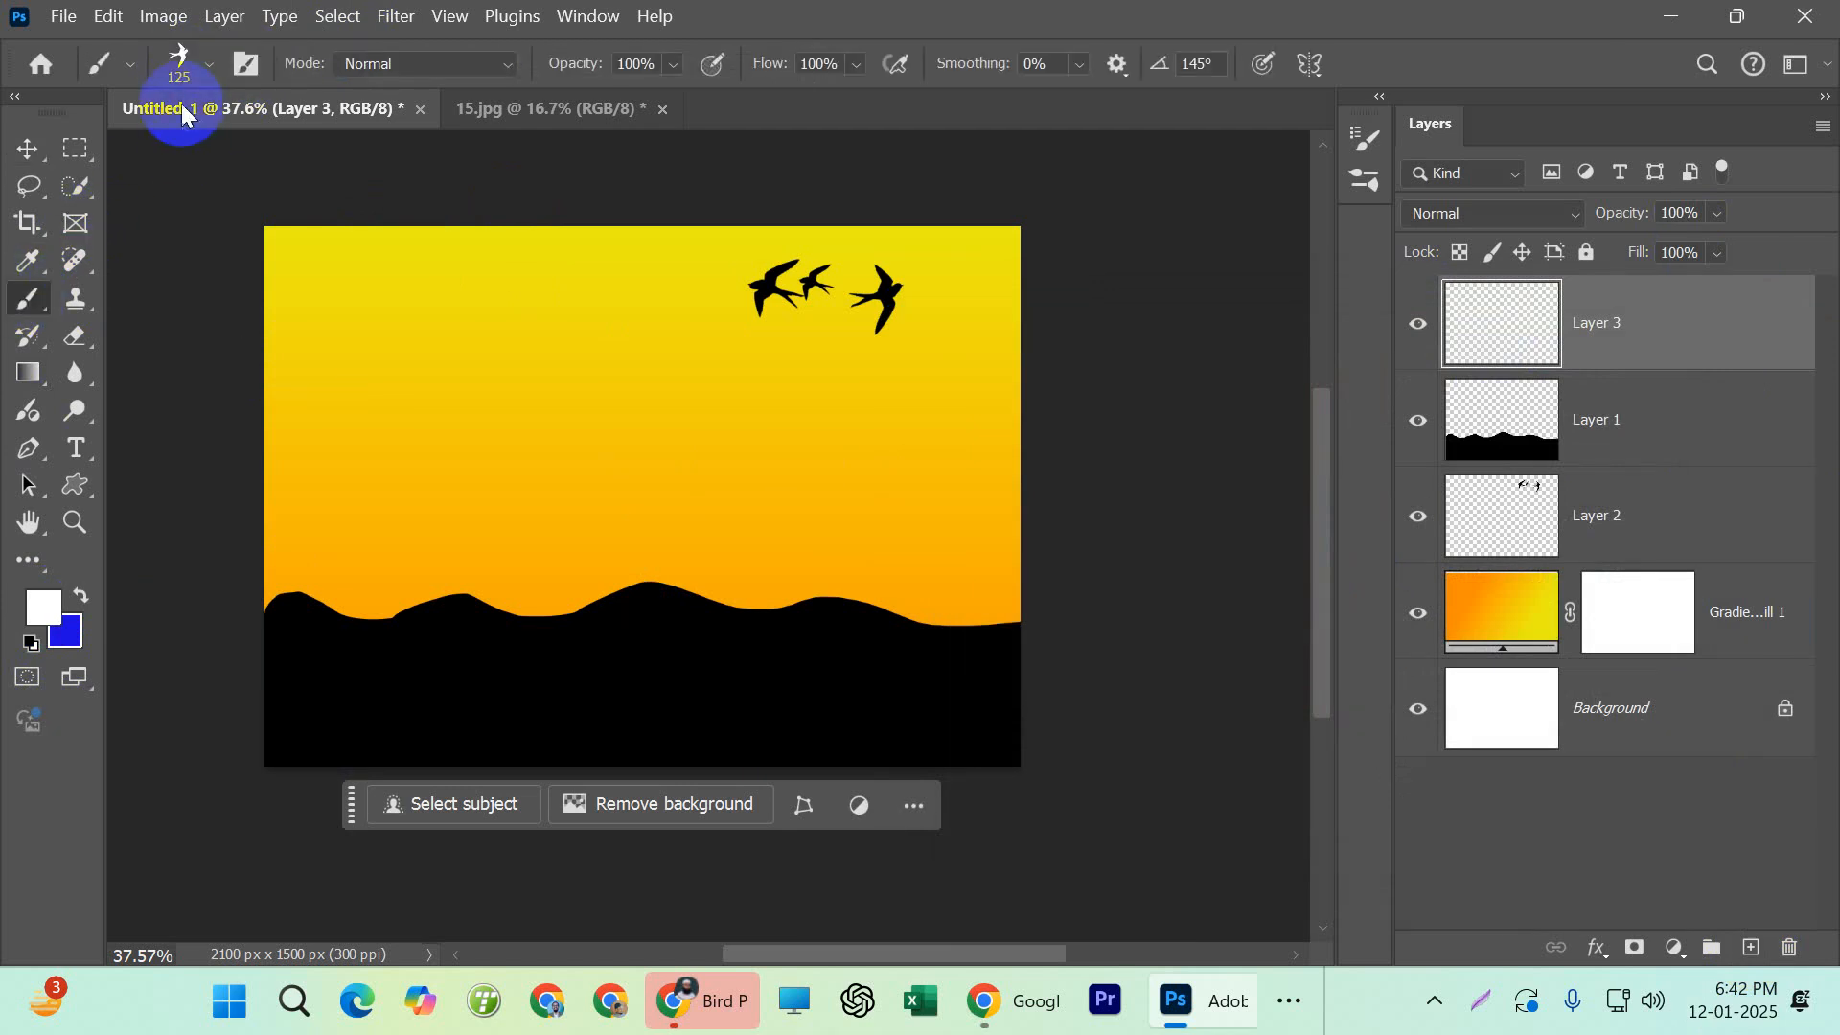
pyautogui.click(207, 67)
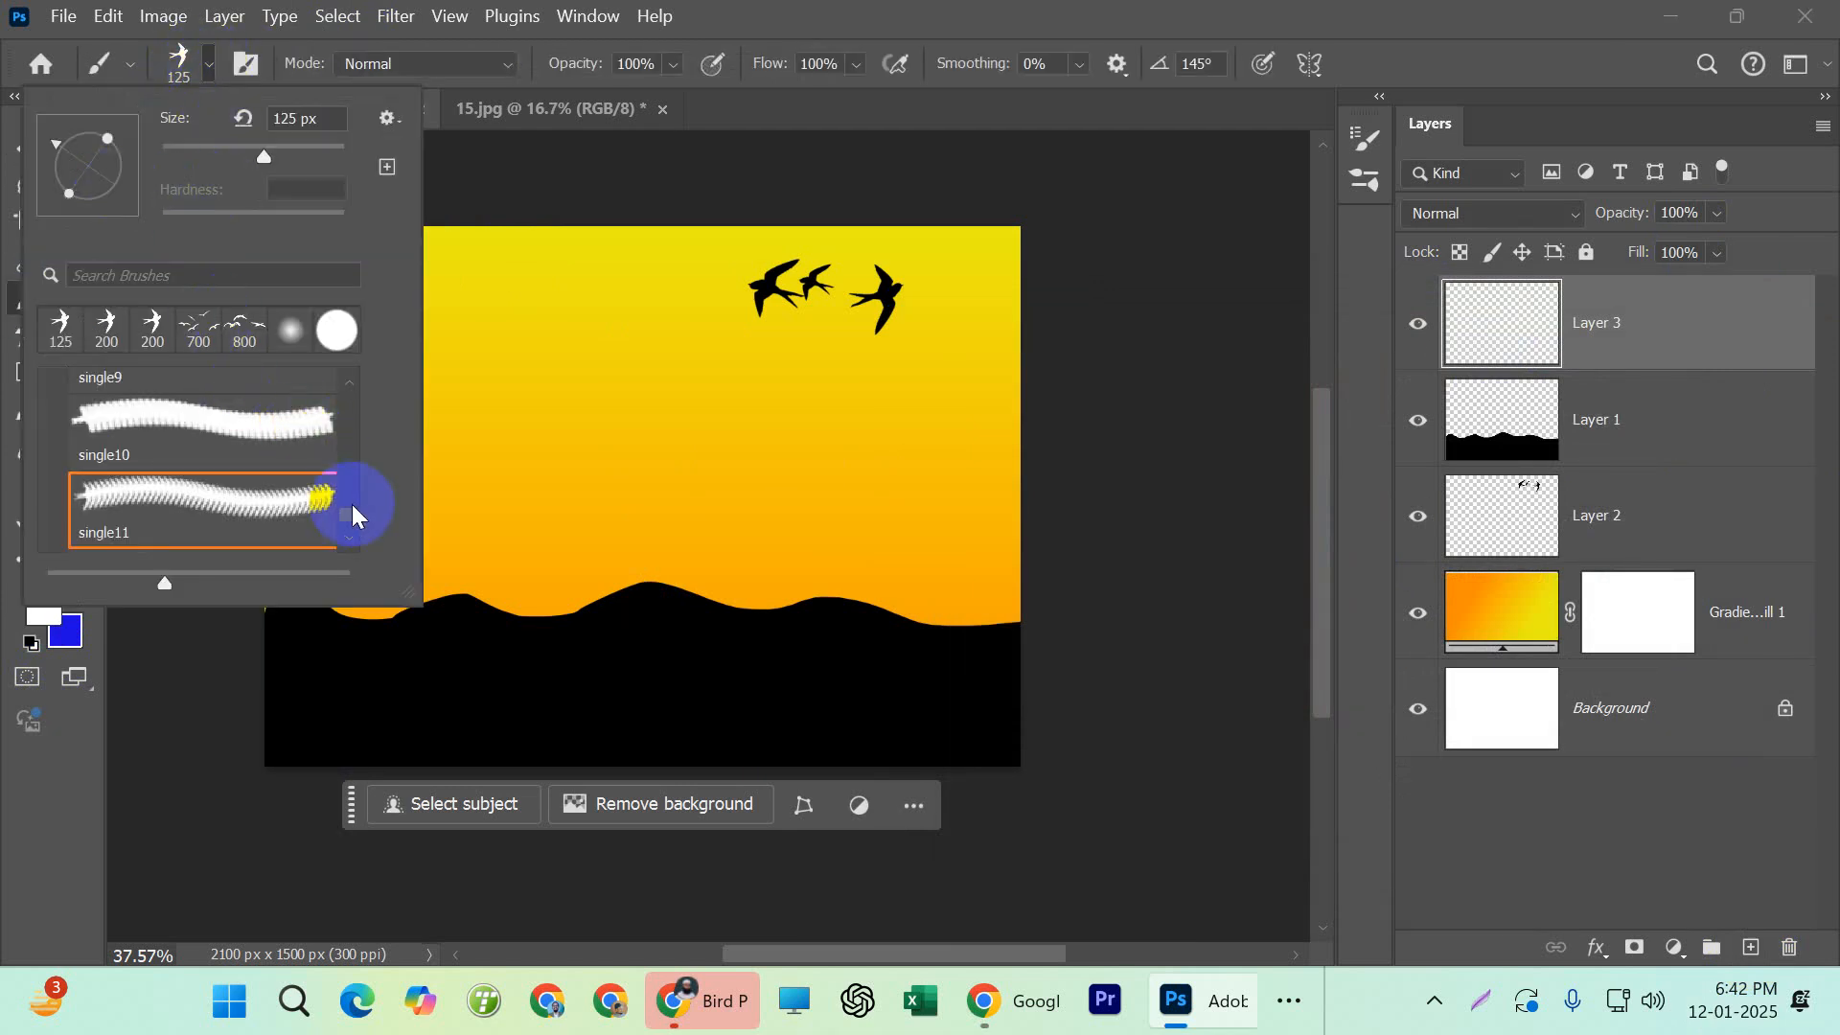
pyautogui.moveTo(353, 502); pyautogui.dragTo(348, 381)
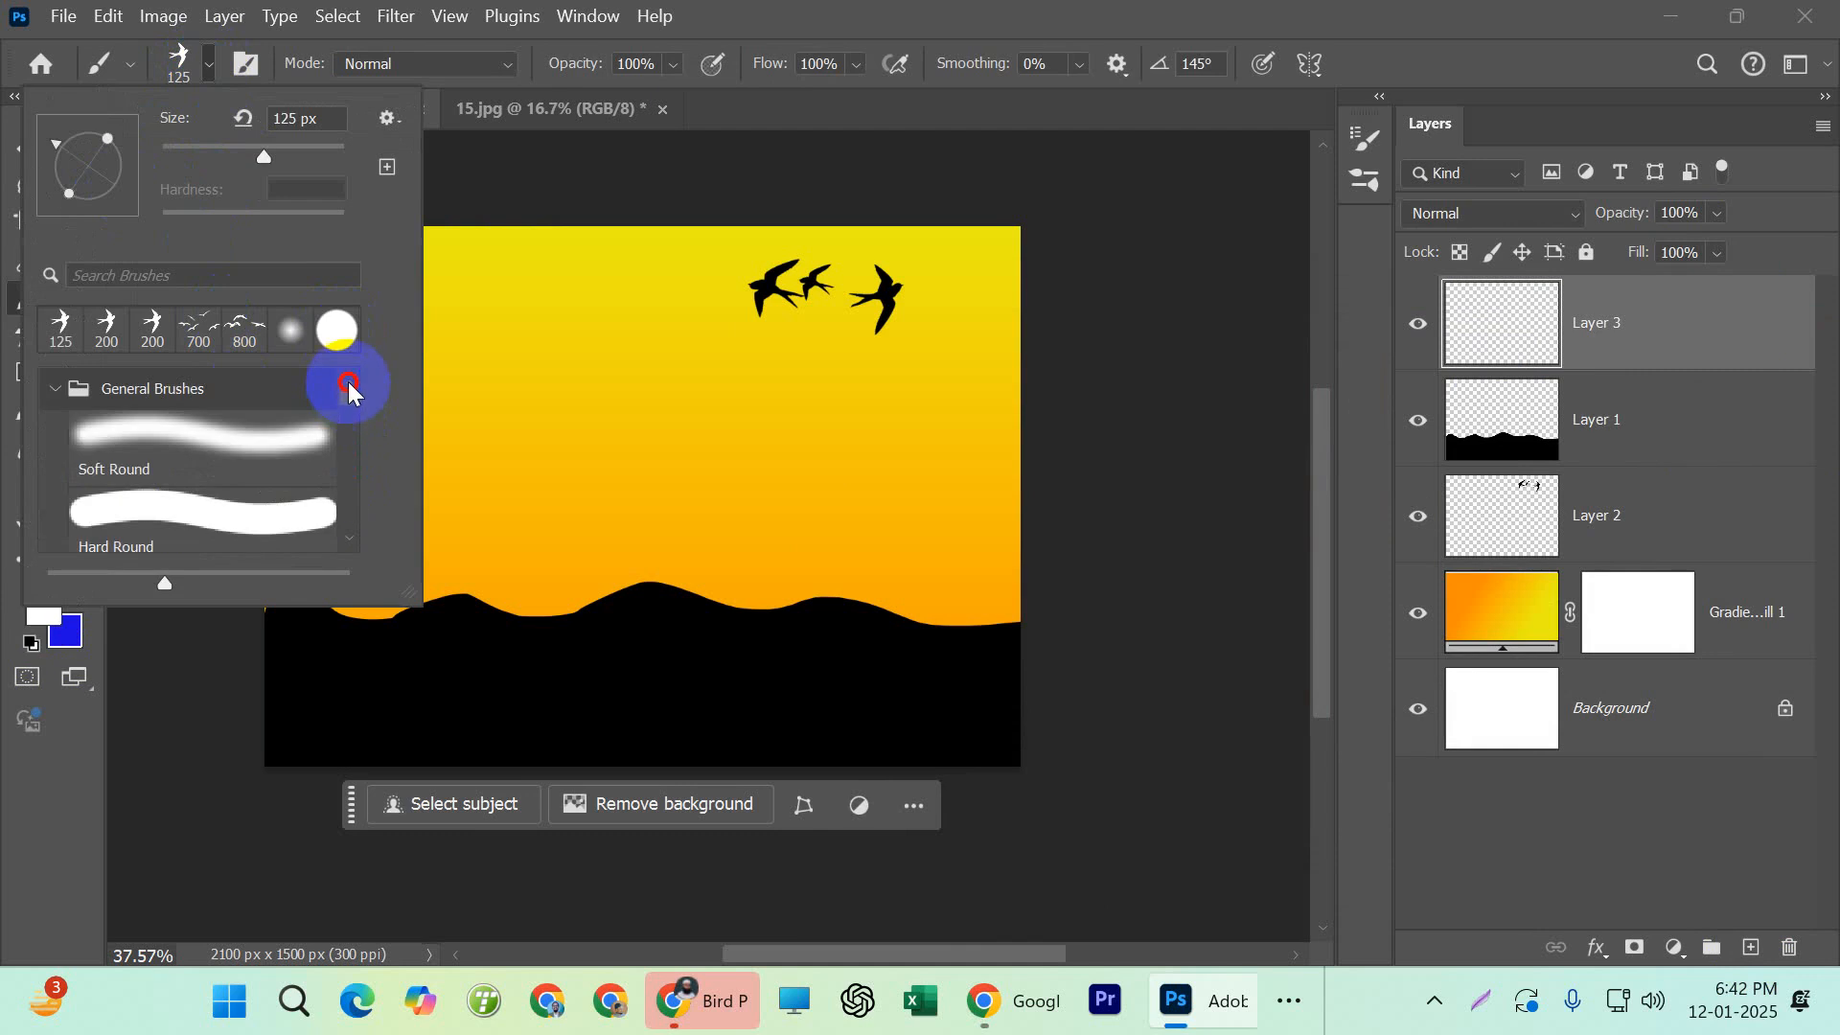
pyautogui.click(211, 448)
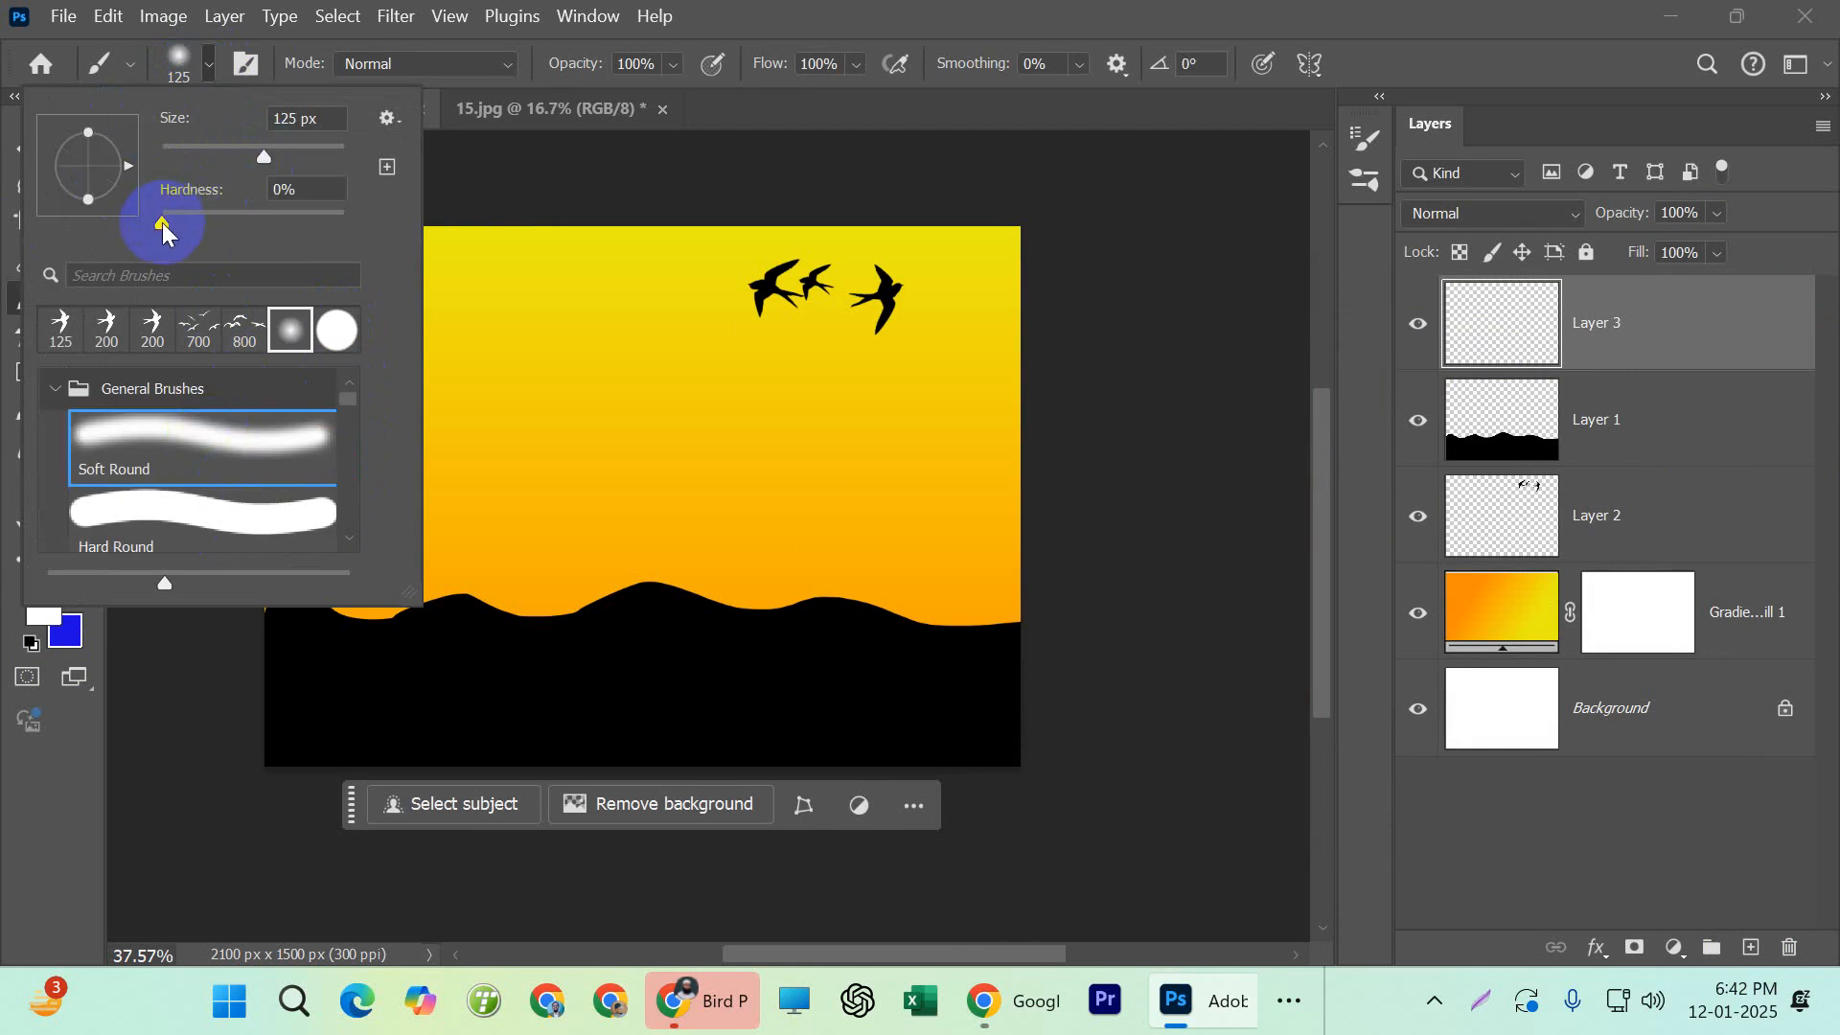
pyautogui.moveTo(163, 223)
pyautogui.mouseDown()
pyautogui.moveTo(760, 320)
pyautogui.moveTo(466, 566)
pyautogui.mouseUp()
pyautogui.click(1, 767)
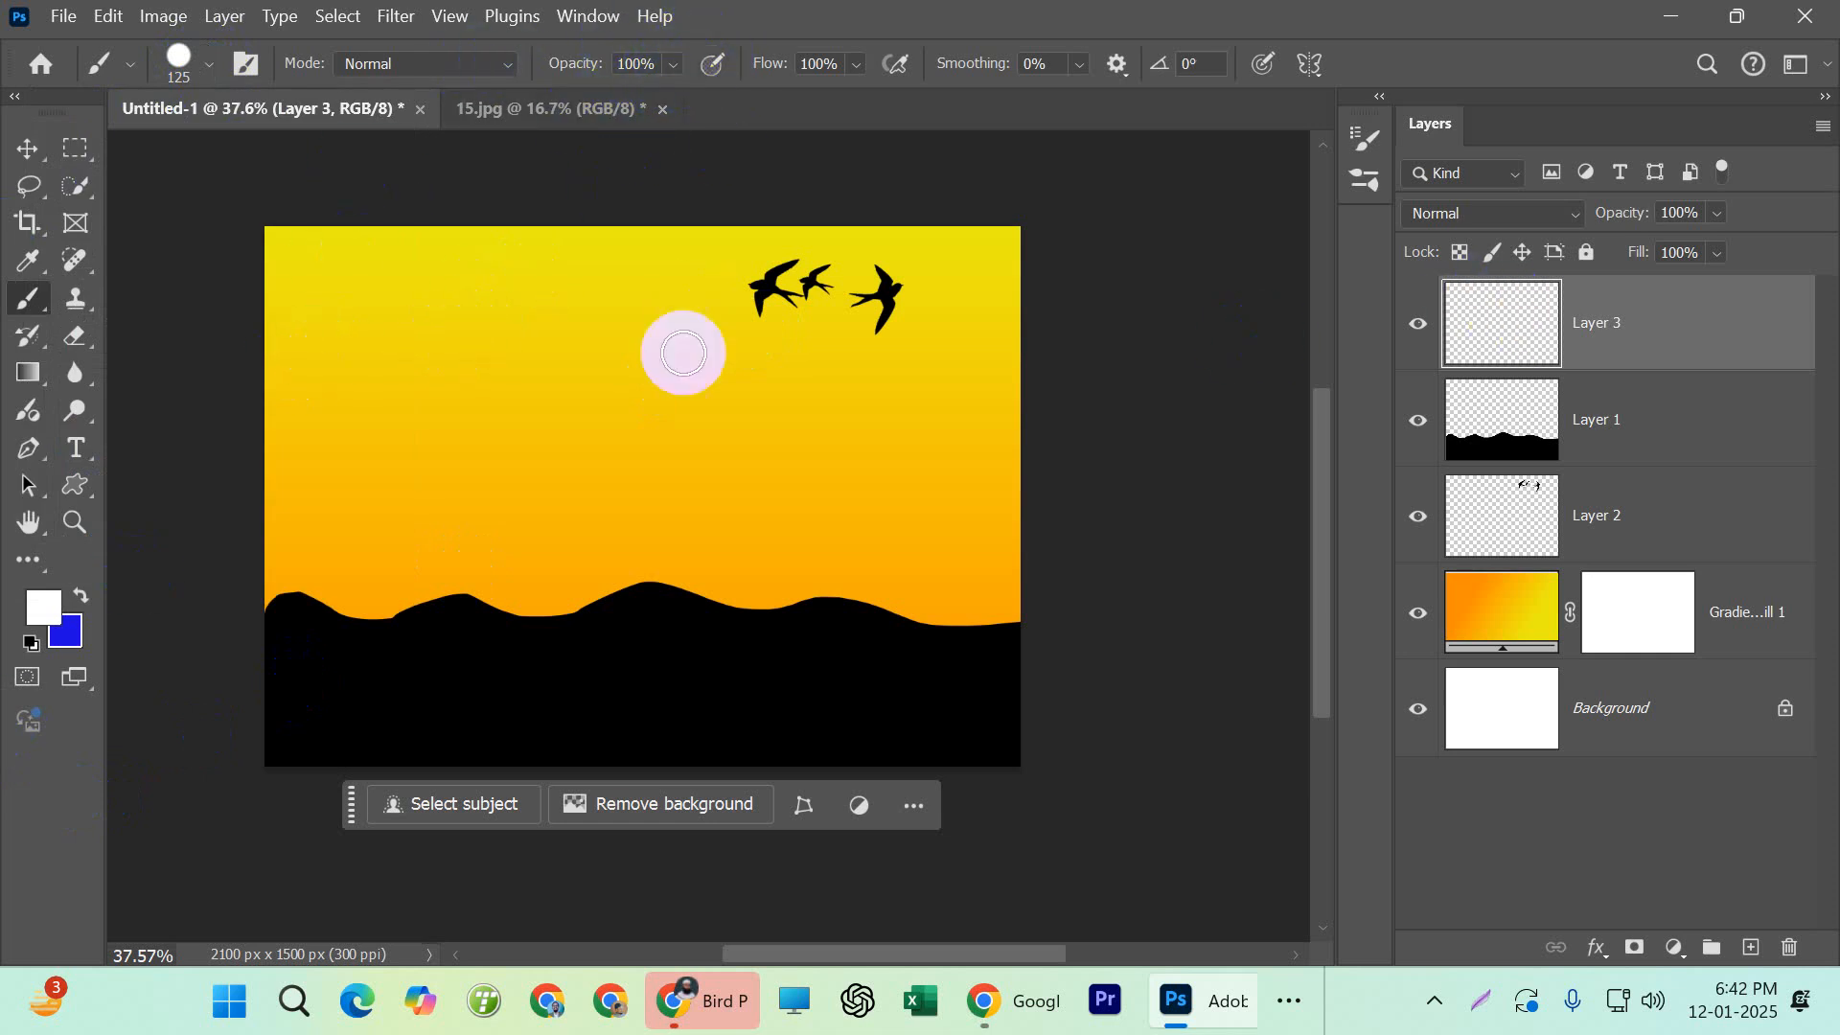
# Enlarge the brush to 500 px and stamp a single white disc in the upper-left sky on Layer 3
pyautogui.press(']')
pyautogui.press(']')
pyautogui.press(']')
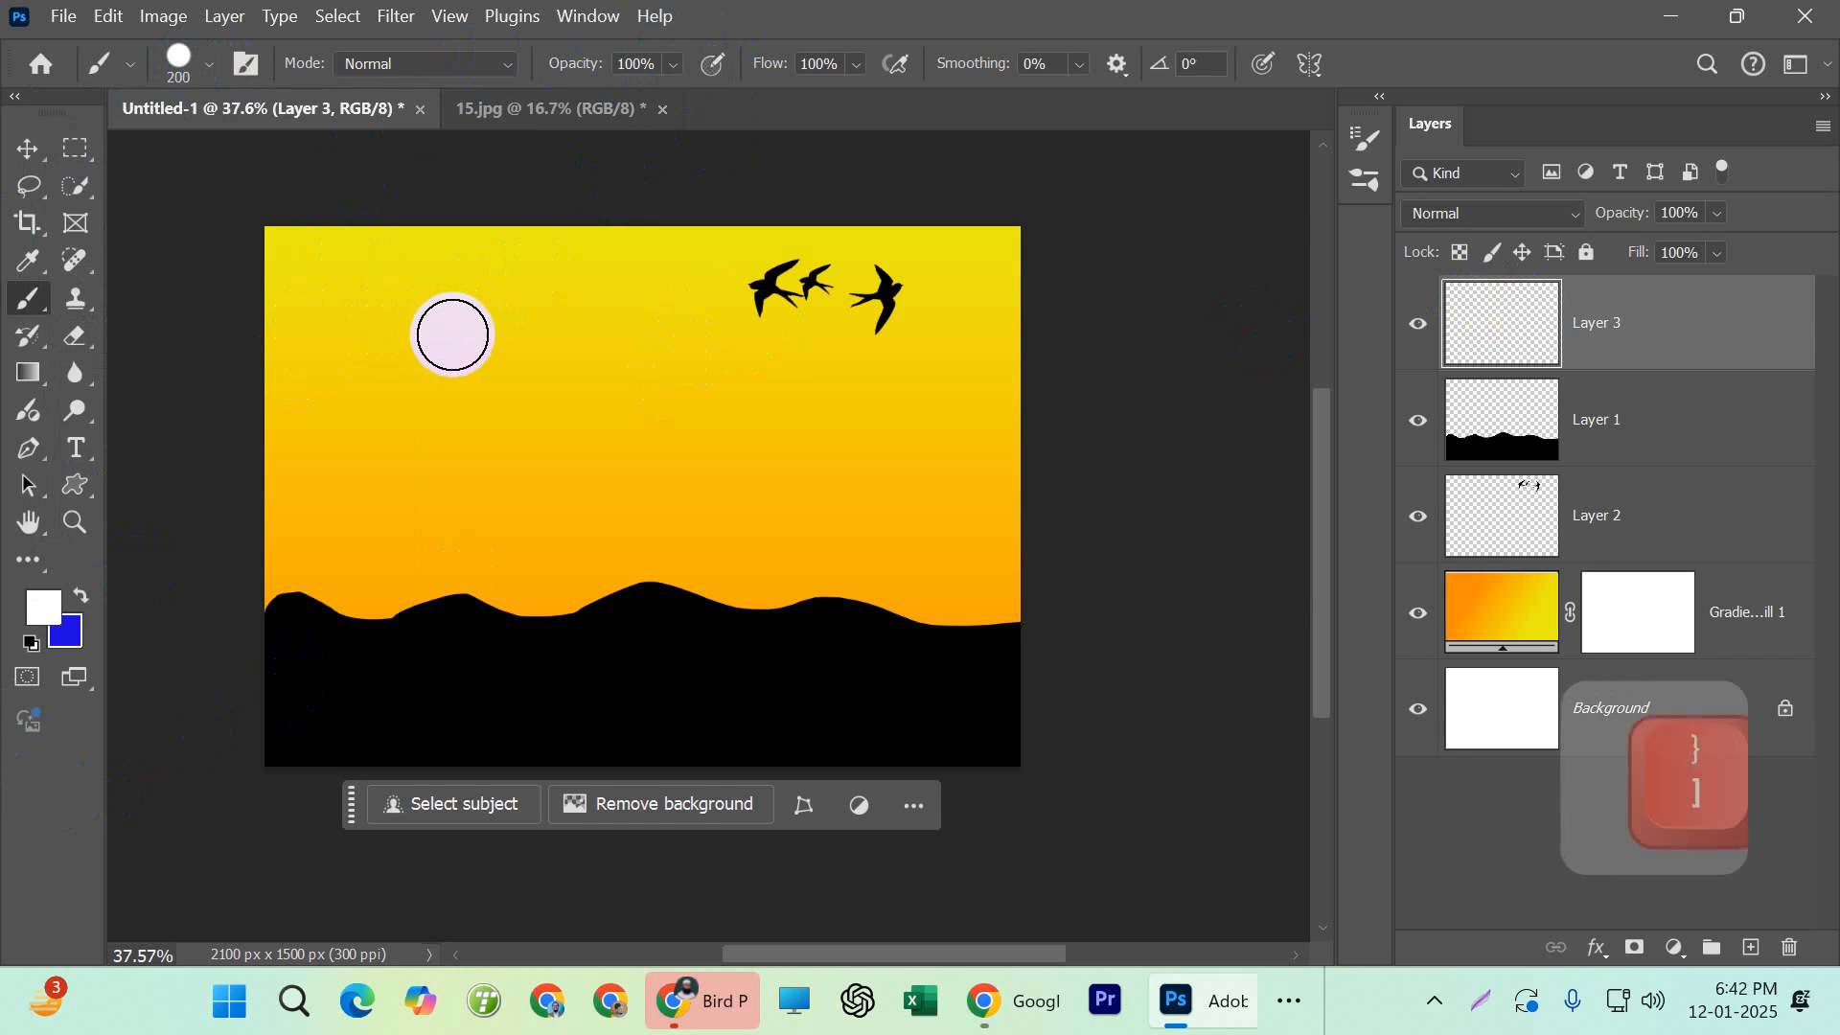
pyautogui.press(']')
pyautogui.press(']')
pyautogui.press(']')
pyautogui.press(']')
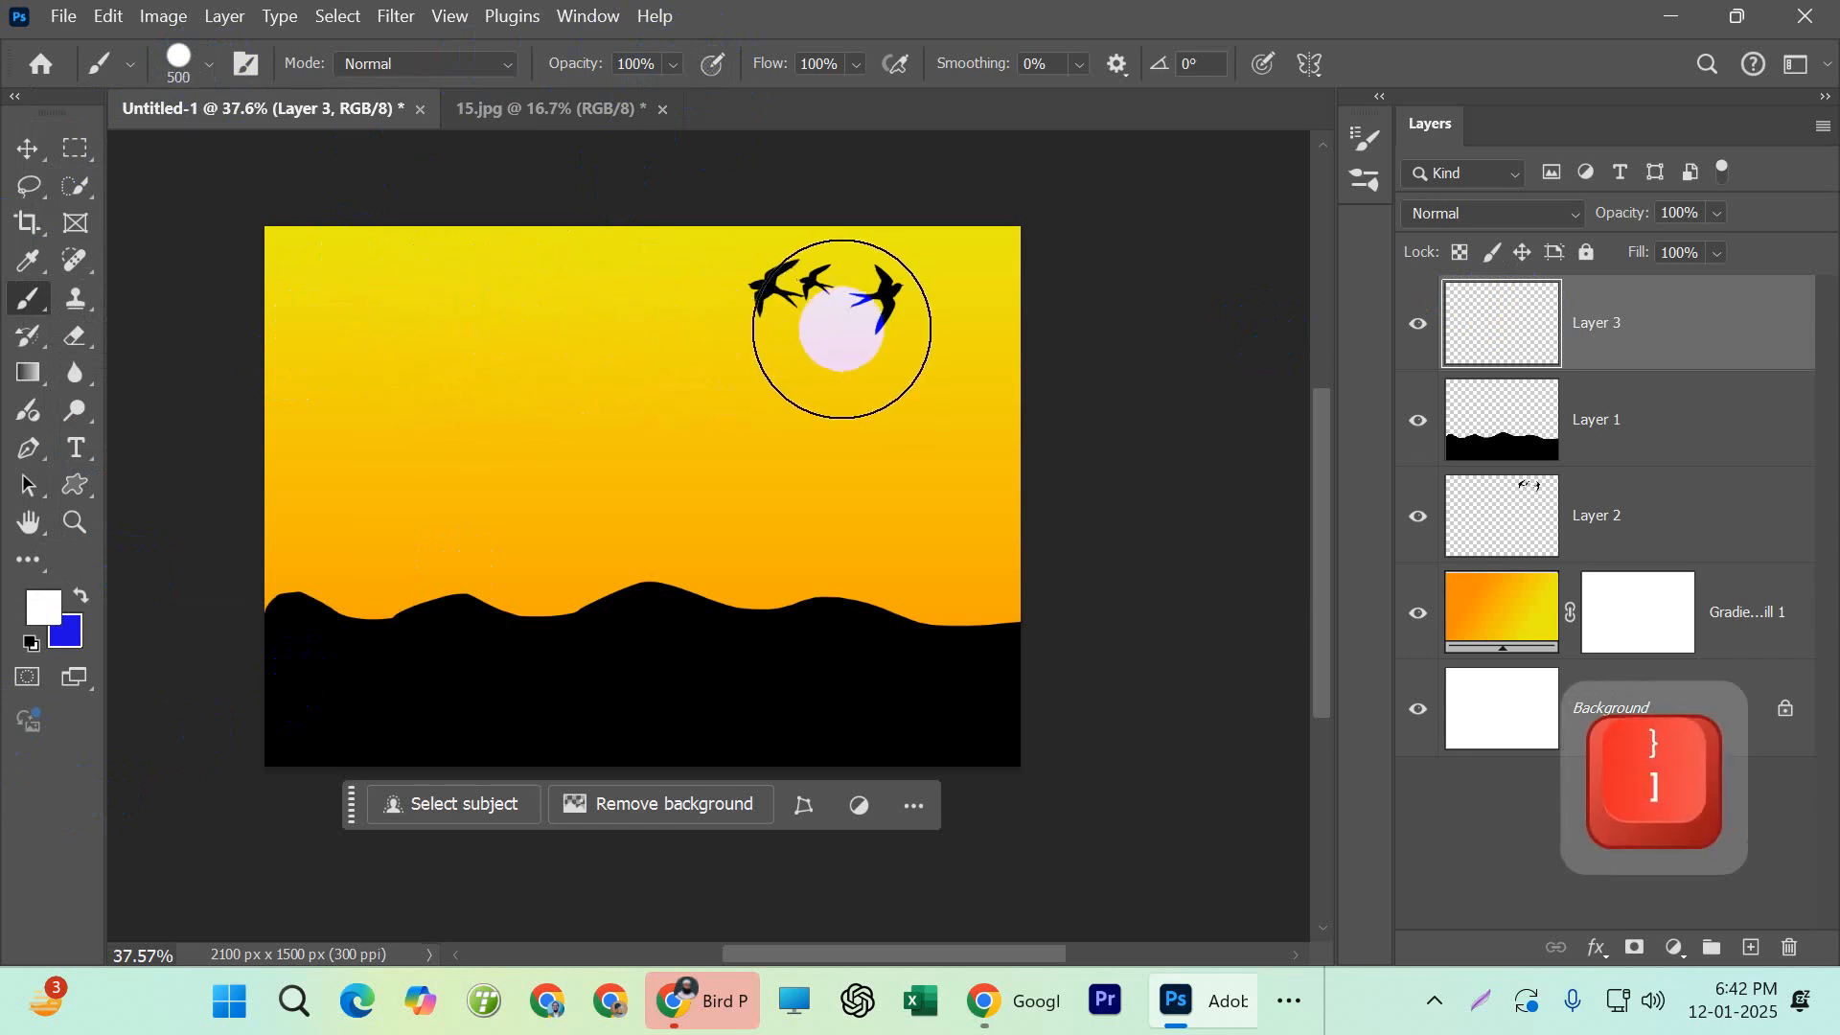
pyautogui.press('[')
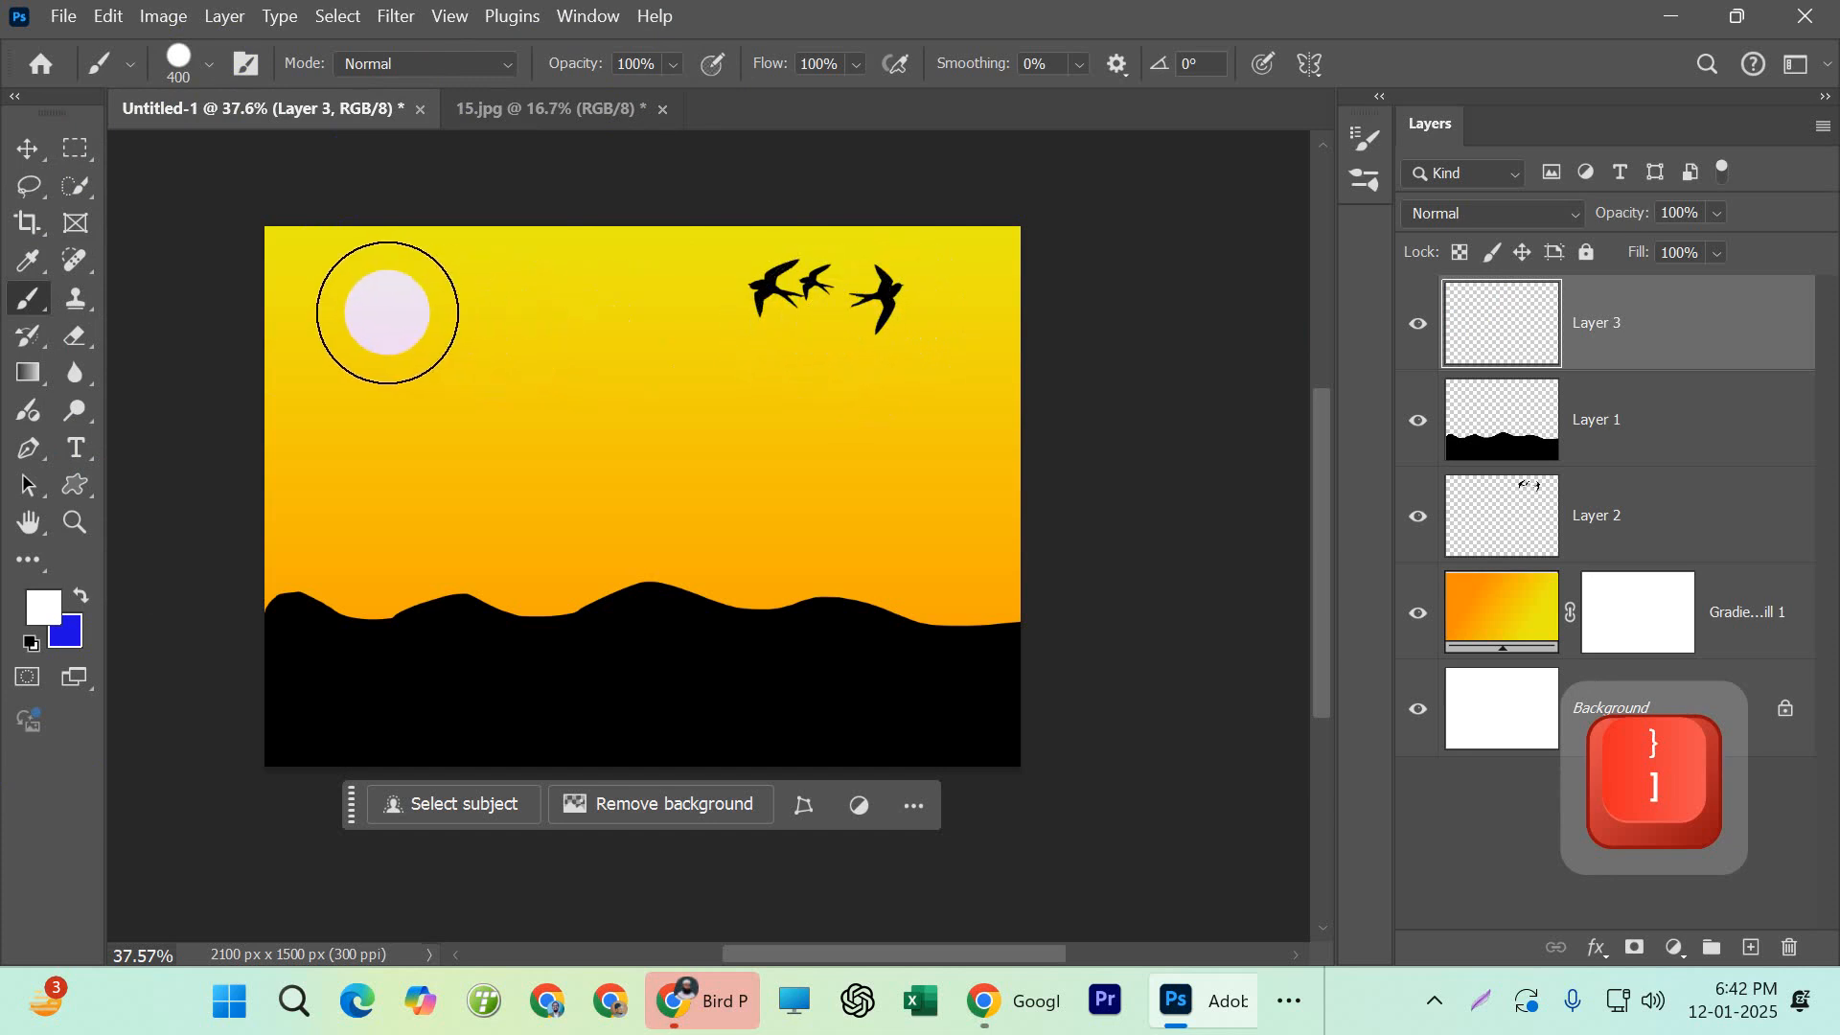
pyautogui.press(']')
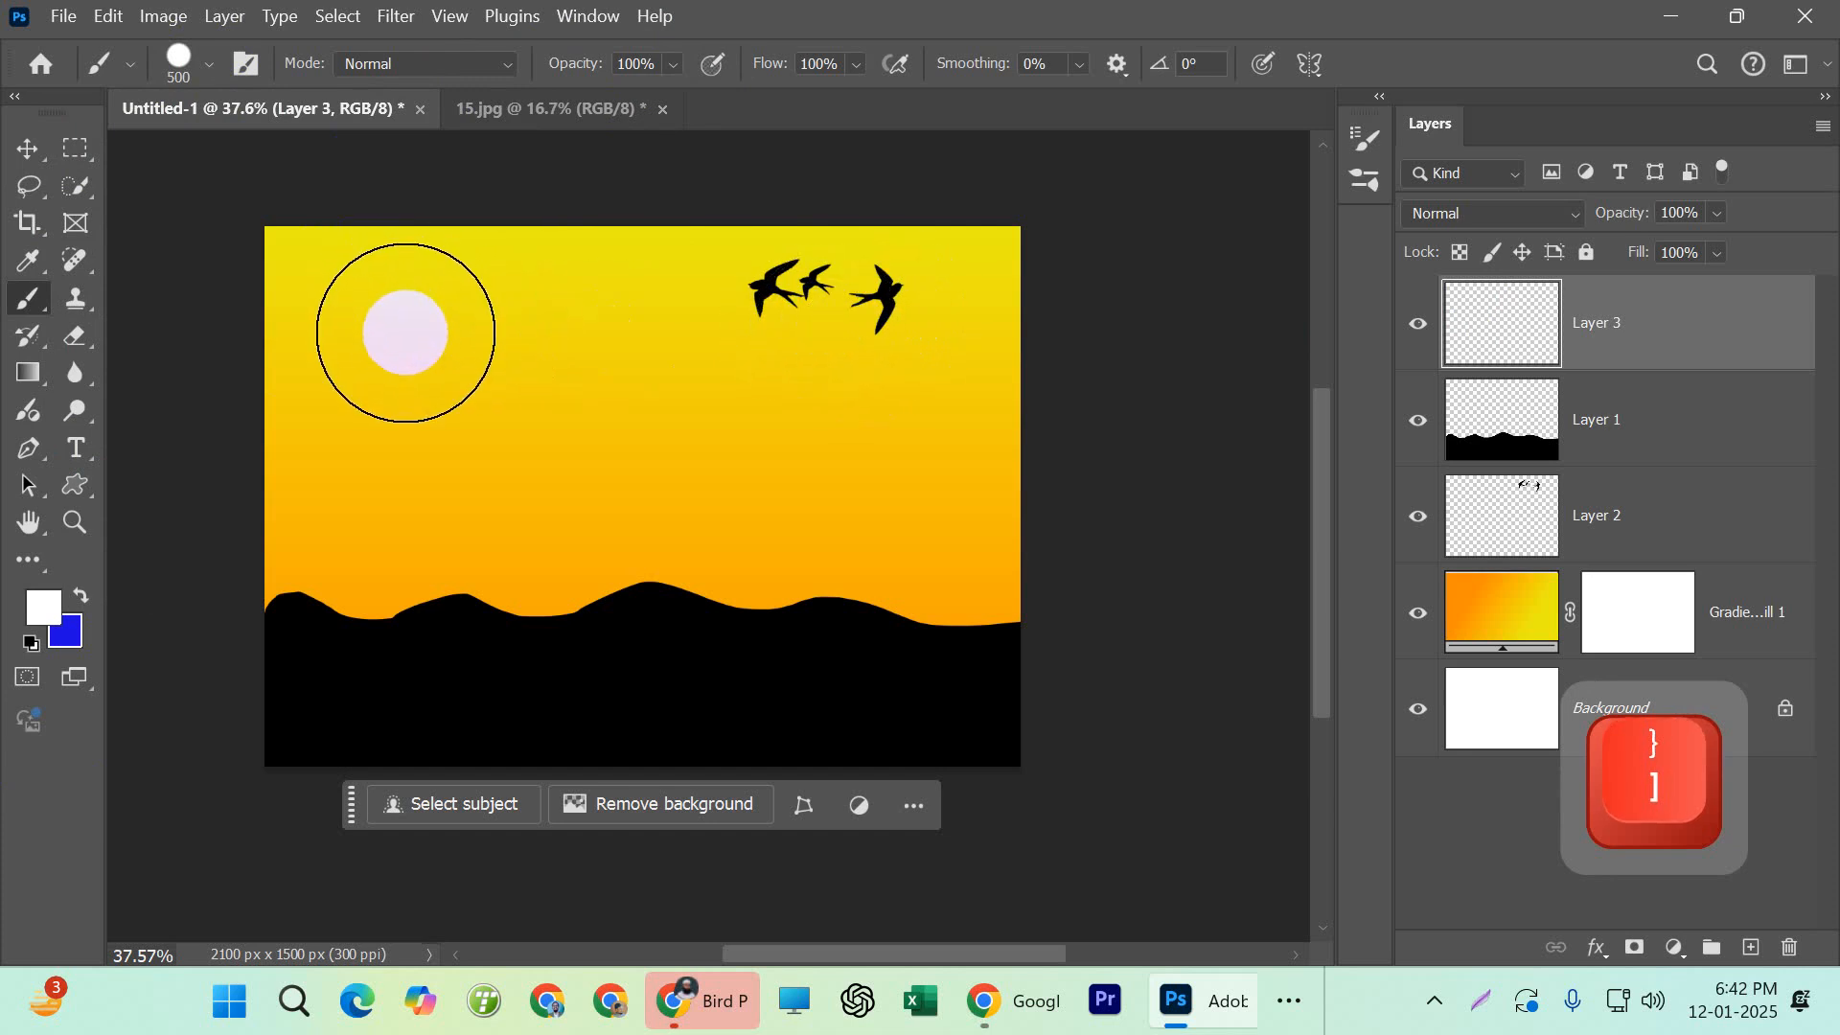
pyautogui.click(409, 334)
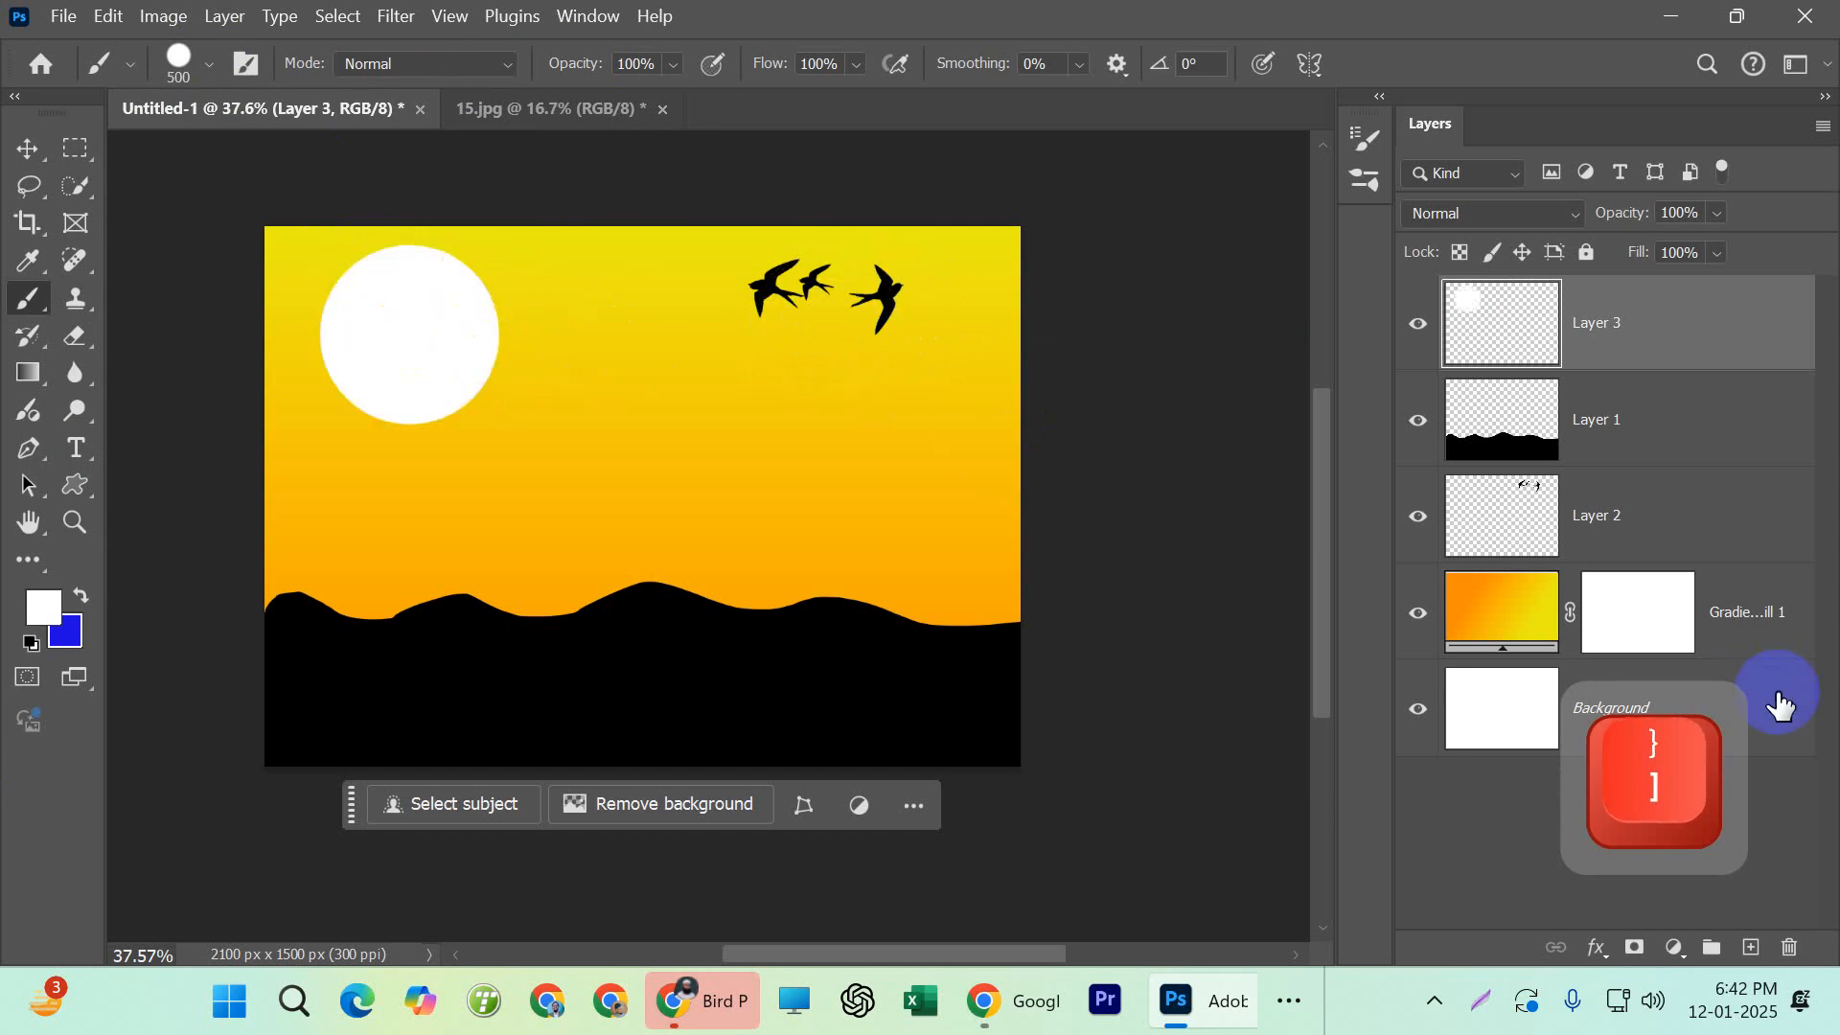
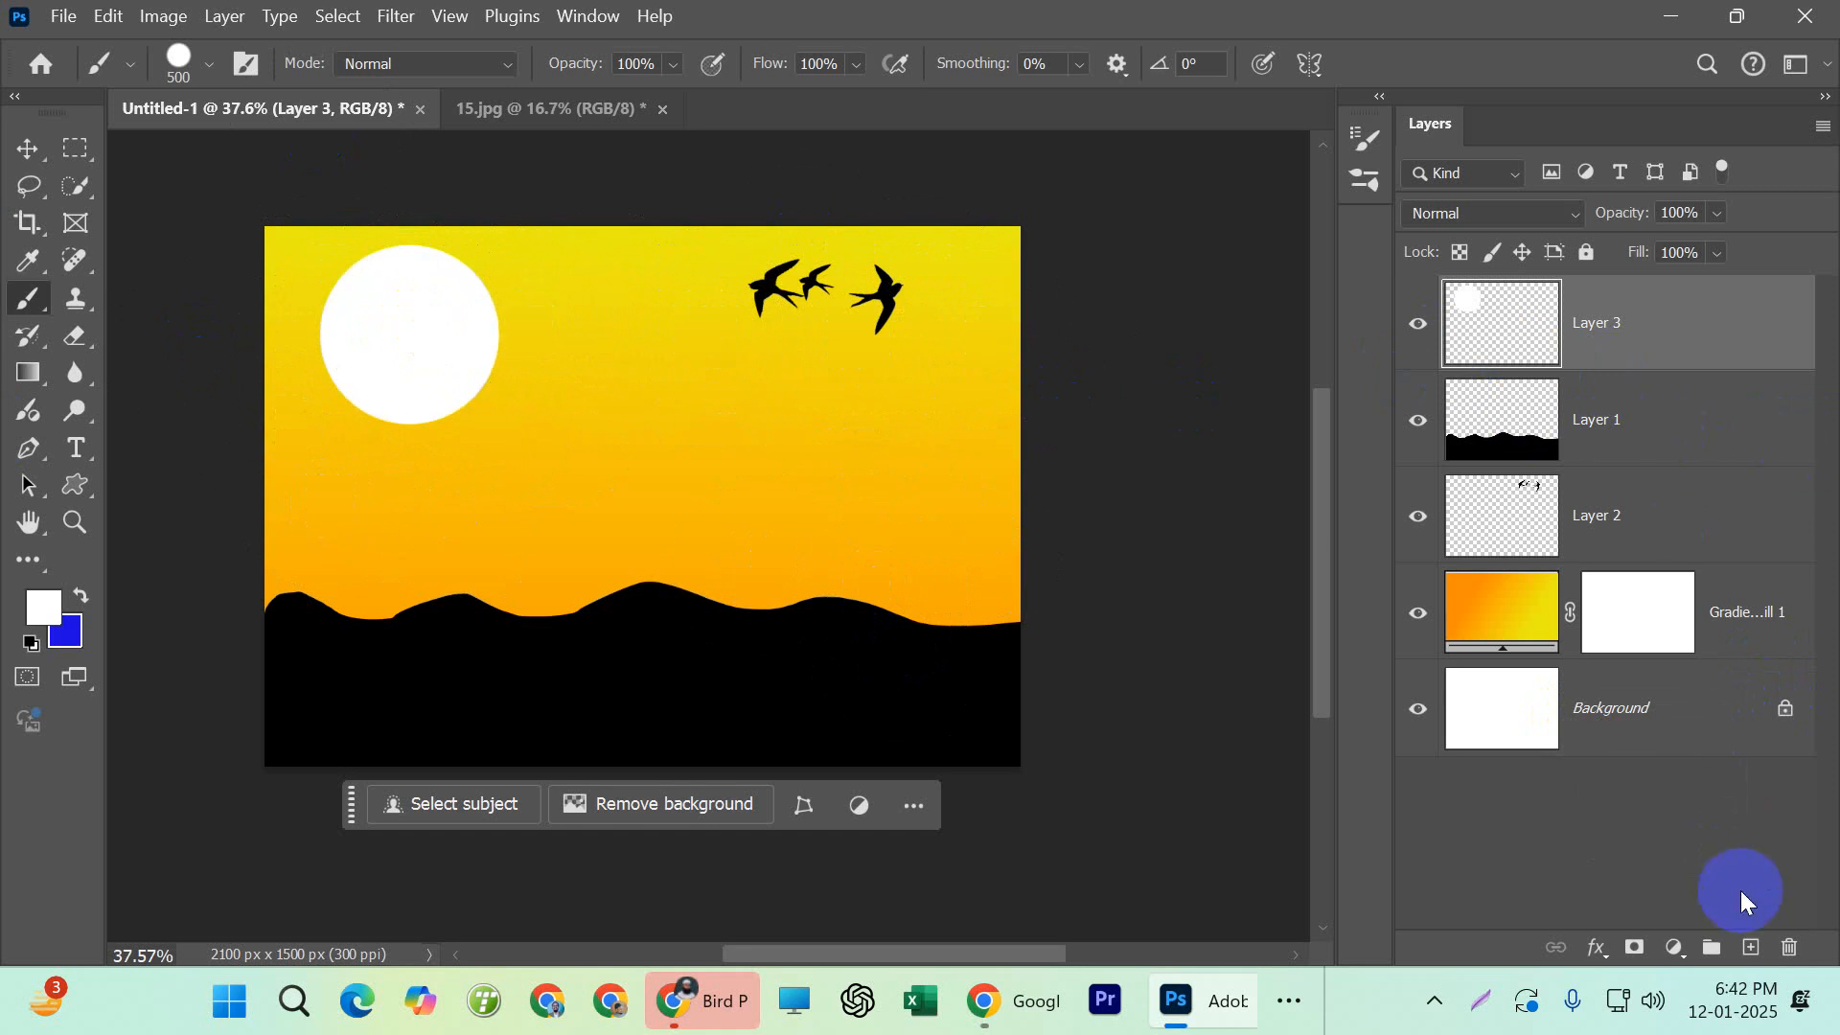
# Add a new empty layer above the sun layer and set the Soft Round brush's hardness to 0%
pyautogui.click(1750, 948)
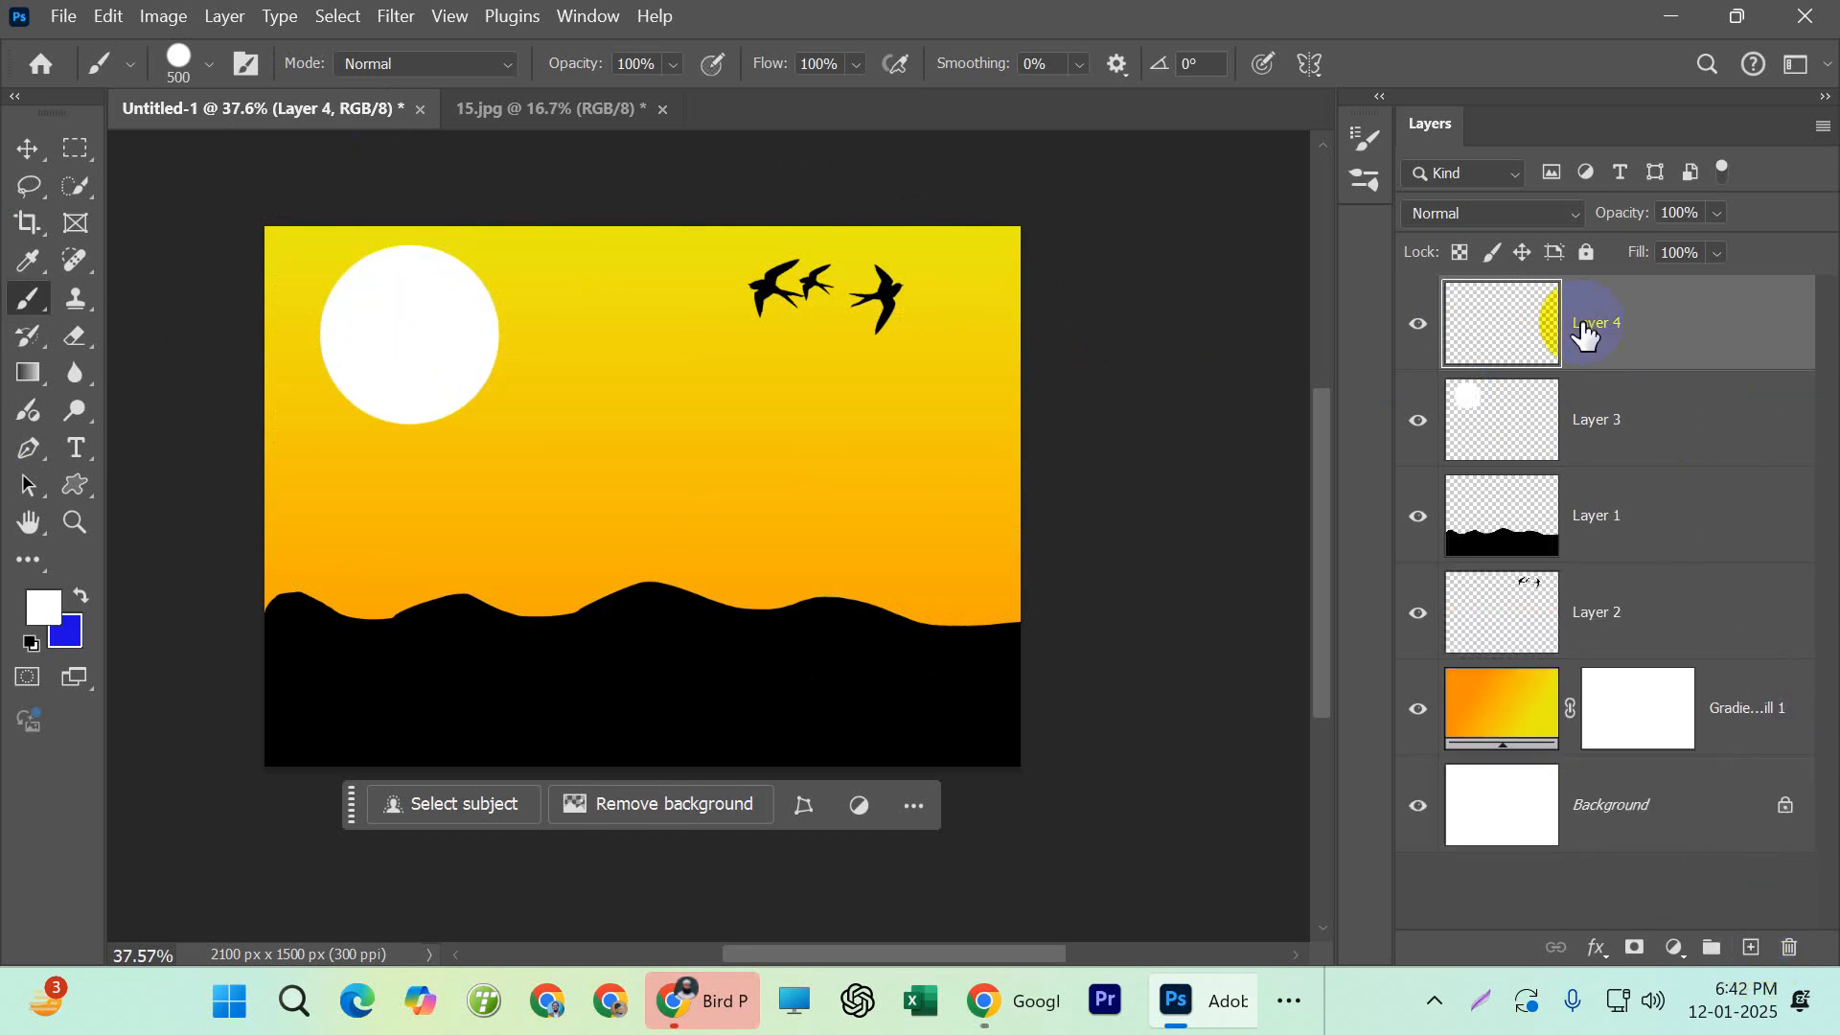
pyautogui.click(211, 67)
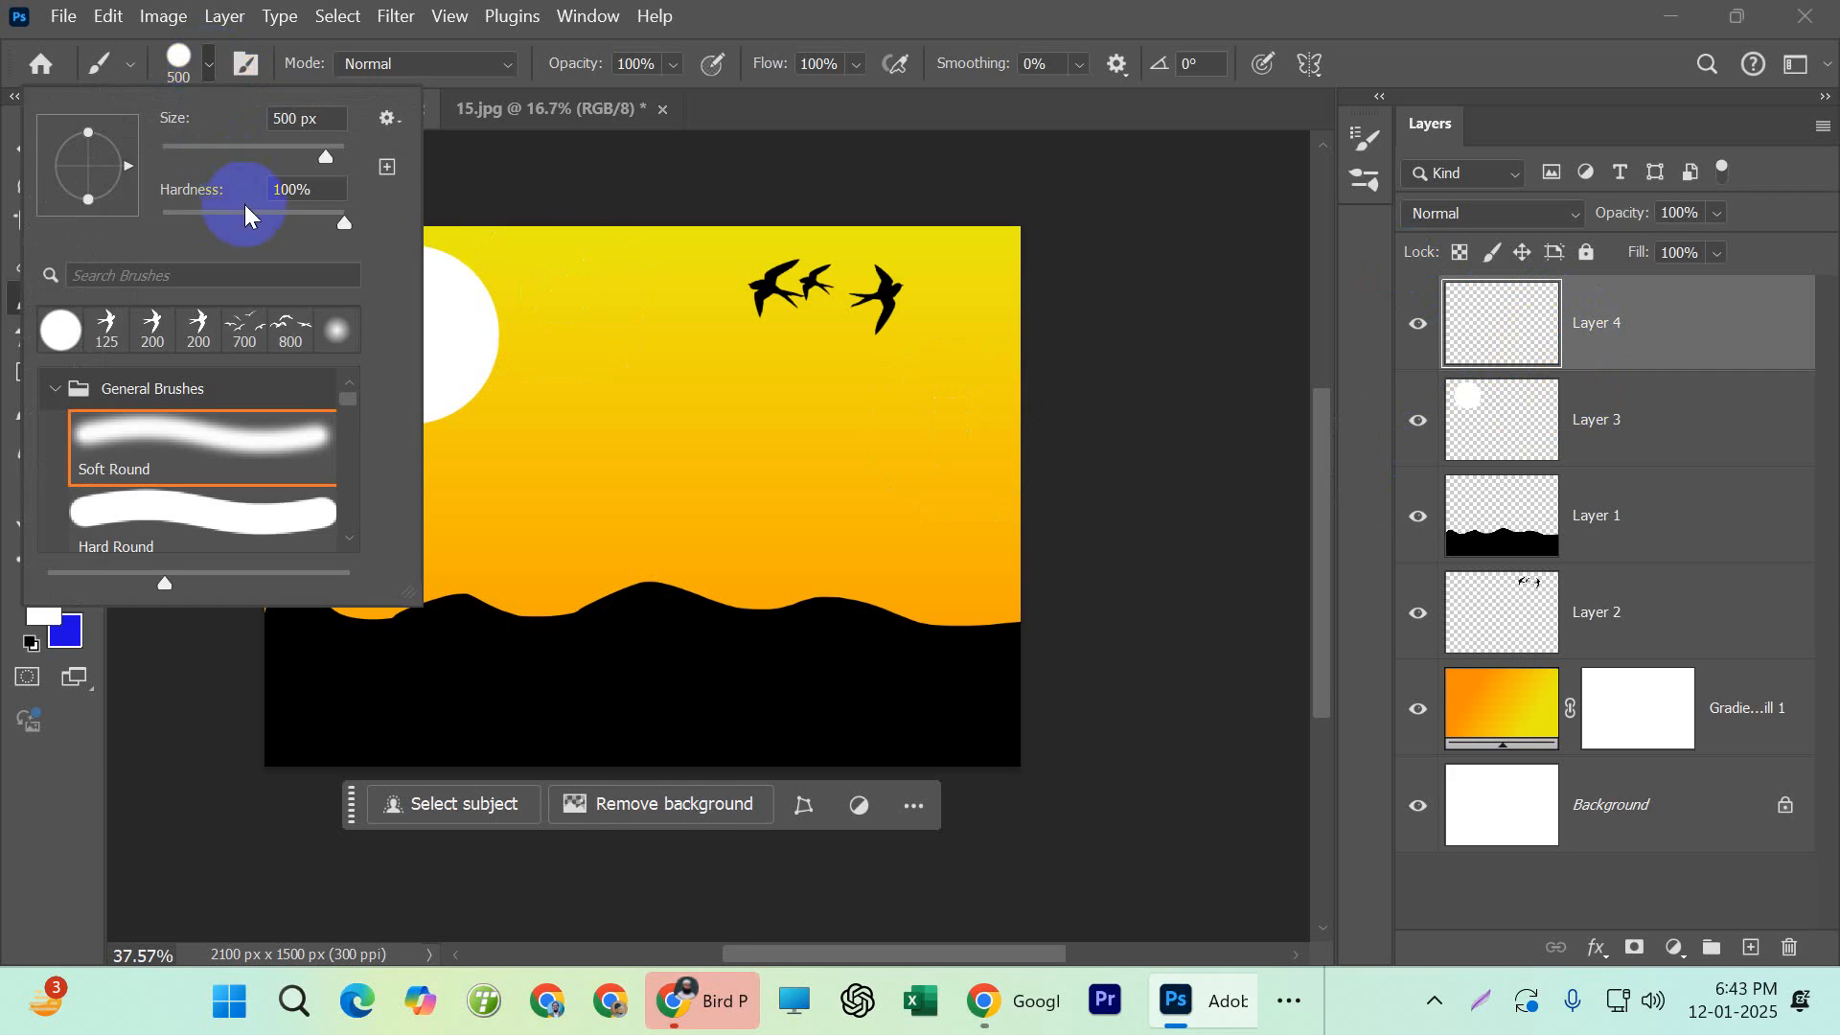
pyautogui.moveTo(233, 220); pyautogui.dragTo(53, 220)
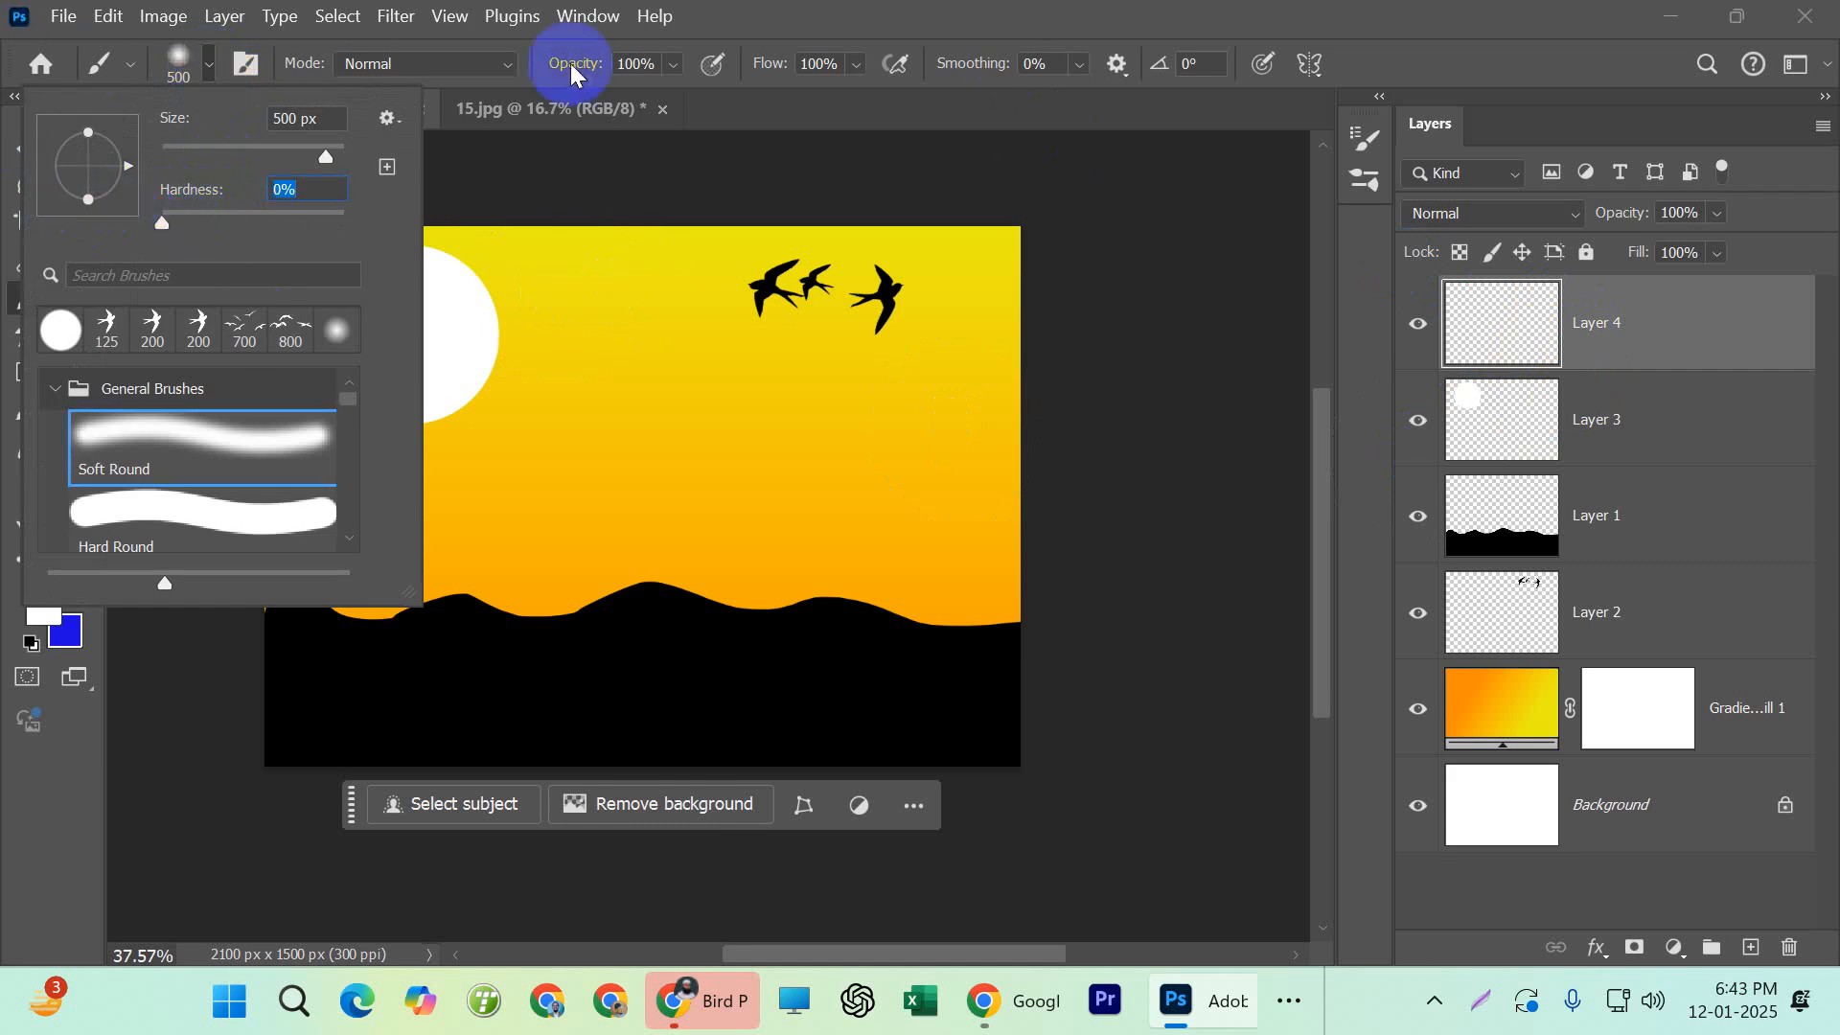
pyautogui.click(734, 38)
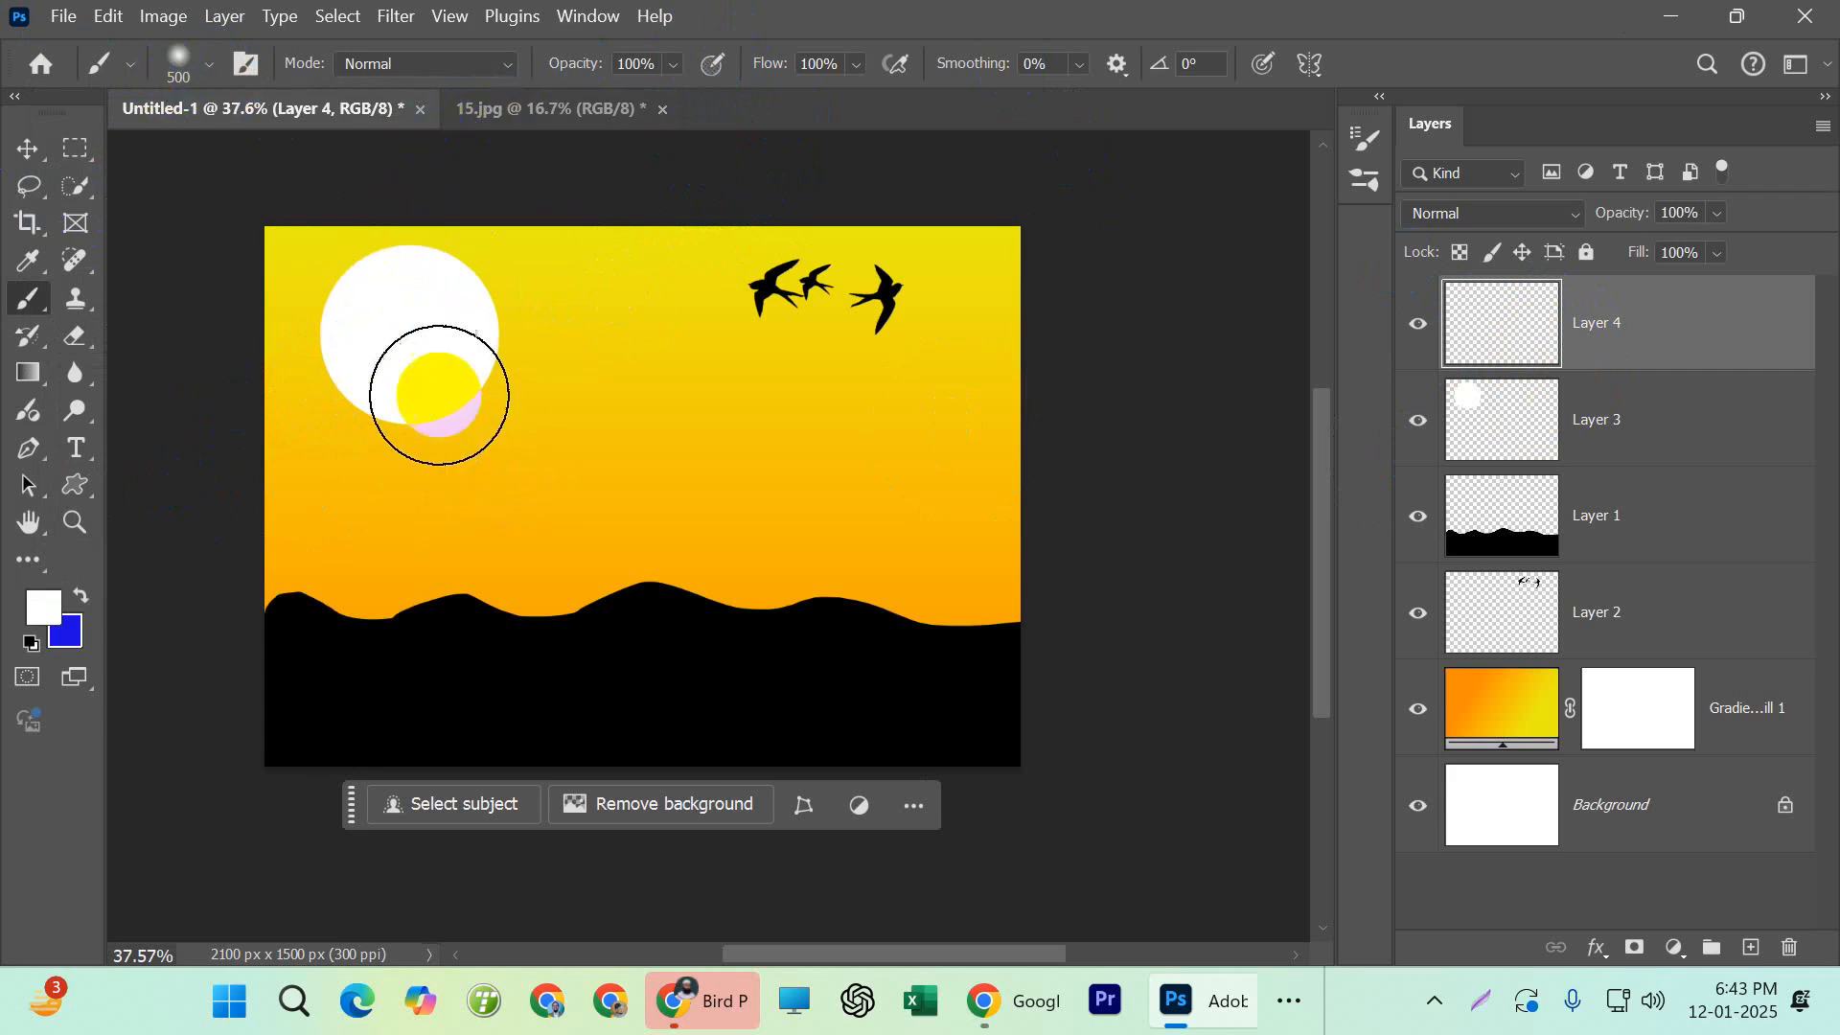
# Enlarge the soft brush to 900 px so it is wider than the white sun disc
pyautogui.press(']')
pyautogui.press(']')
pyautogui.press(']')
pyautogui.press(']')
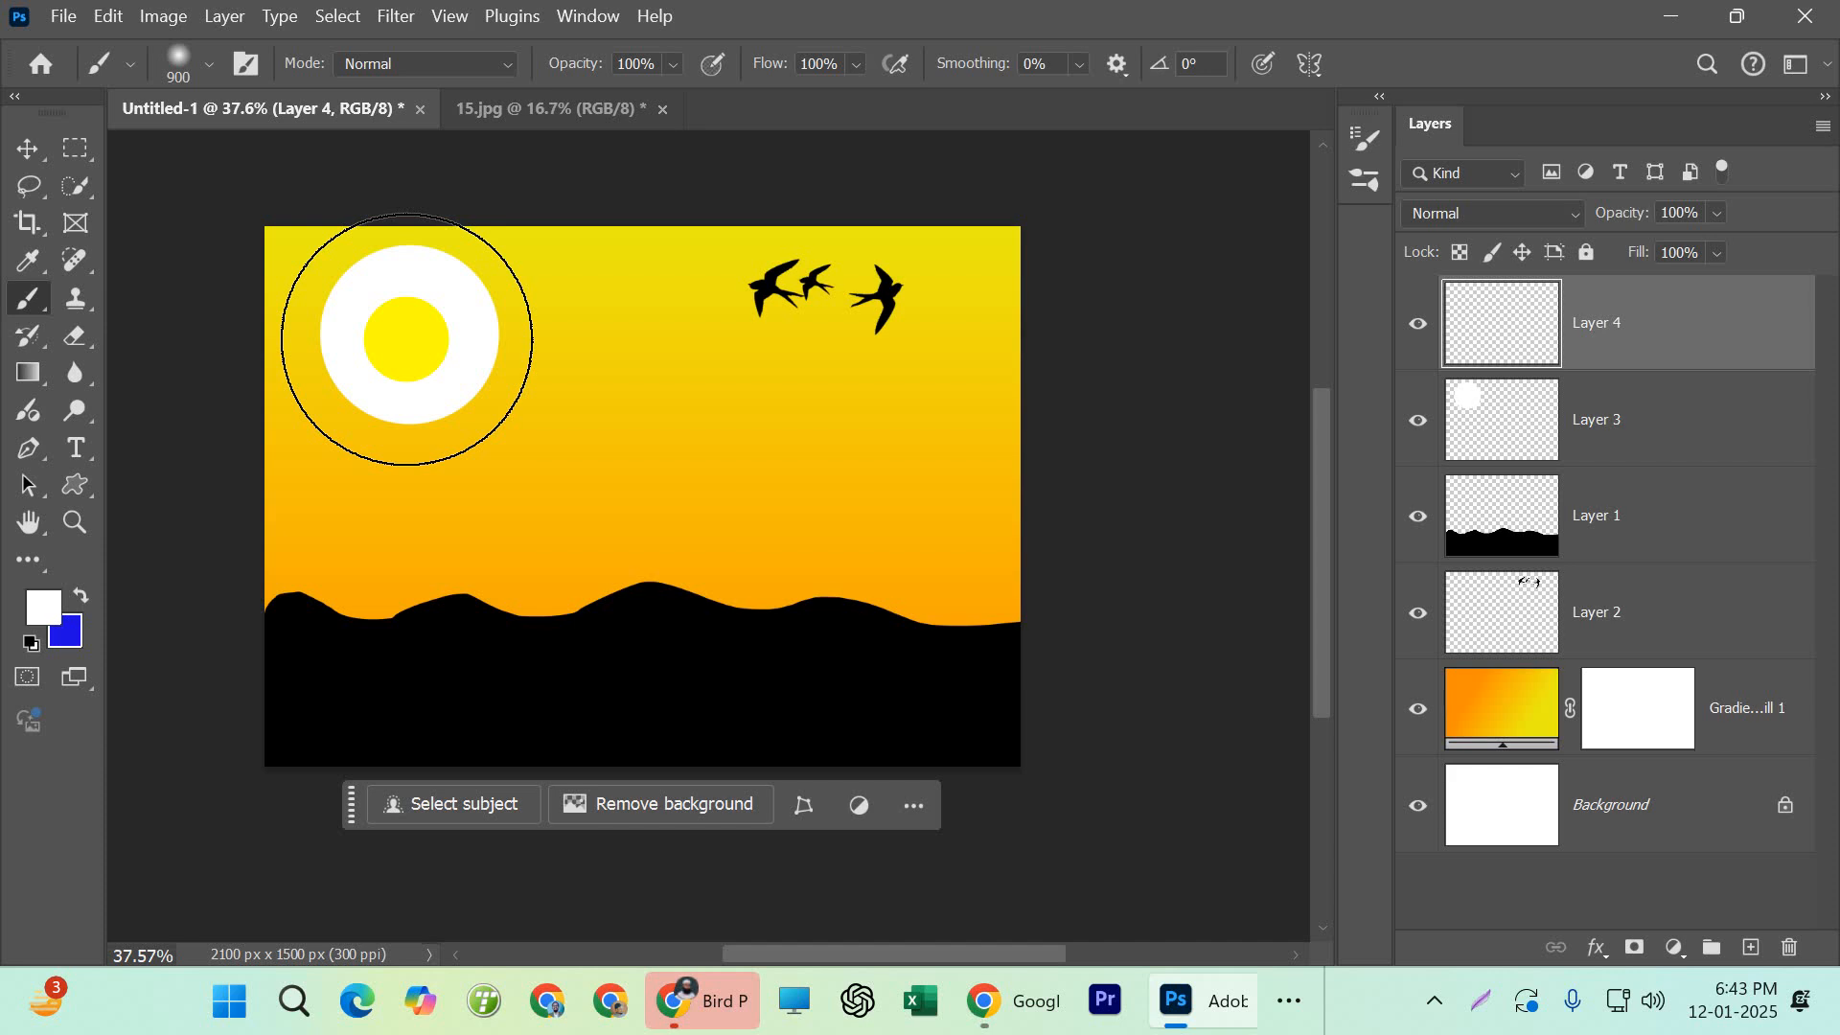
pyautogui.press('[')
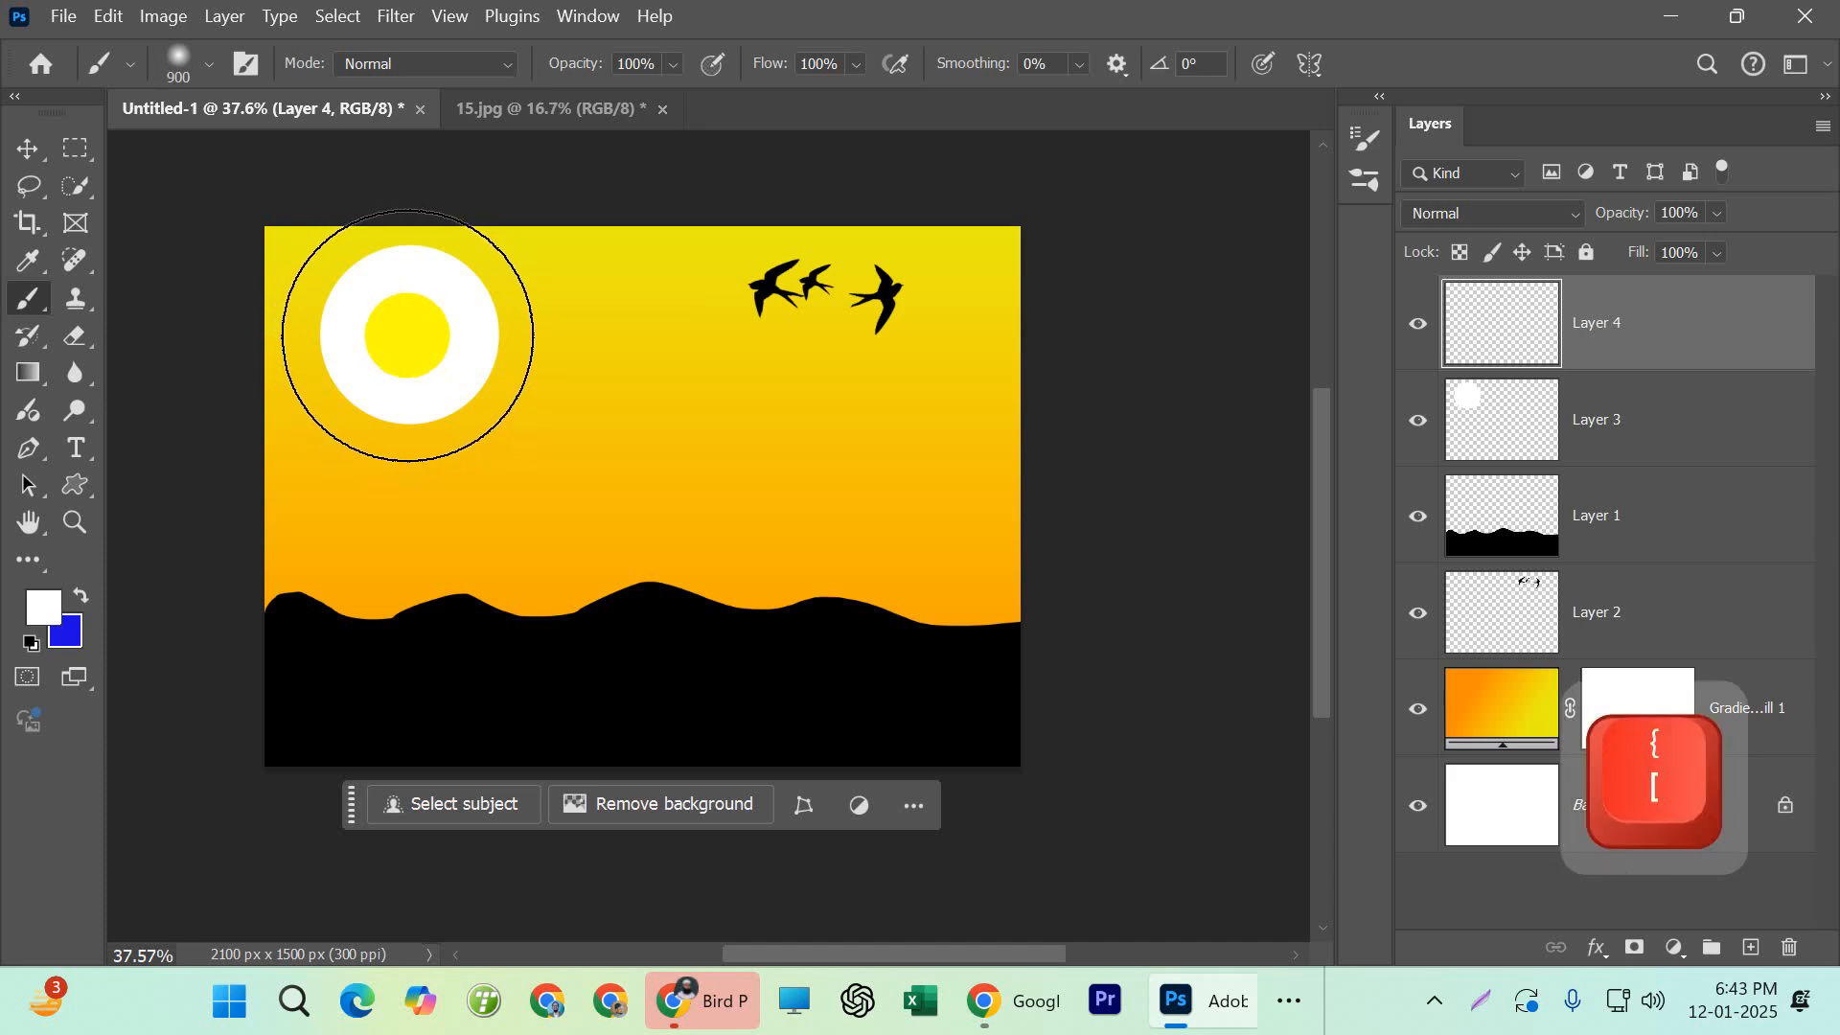
# Stamp a soft white glow twice over the sun on Layer 4 and place Layer 3 above it
pyautogui.click(408, 335)
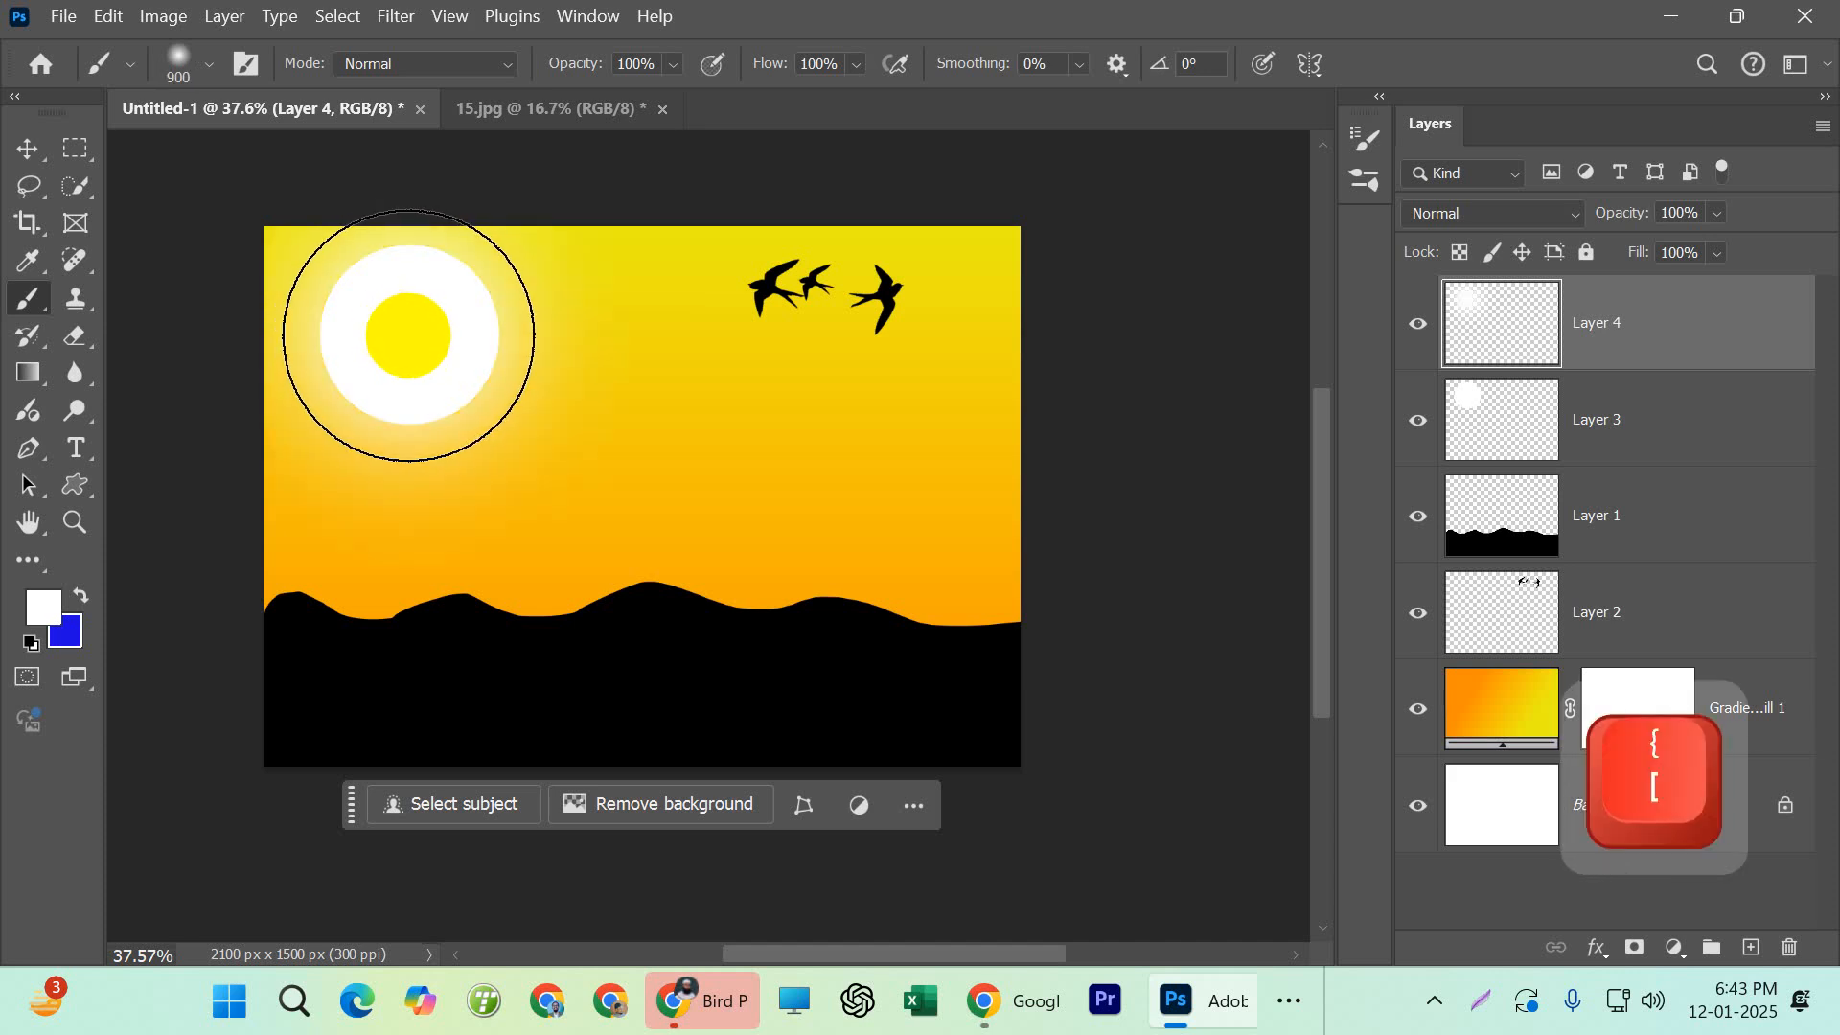
pyautogui.click(404, 336)
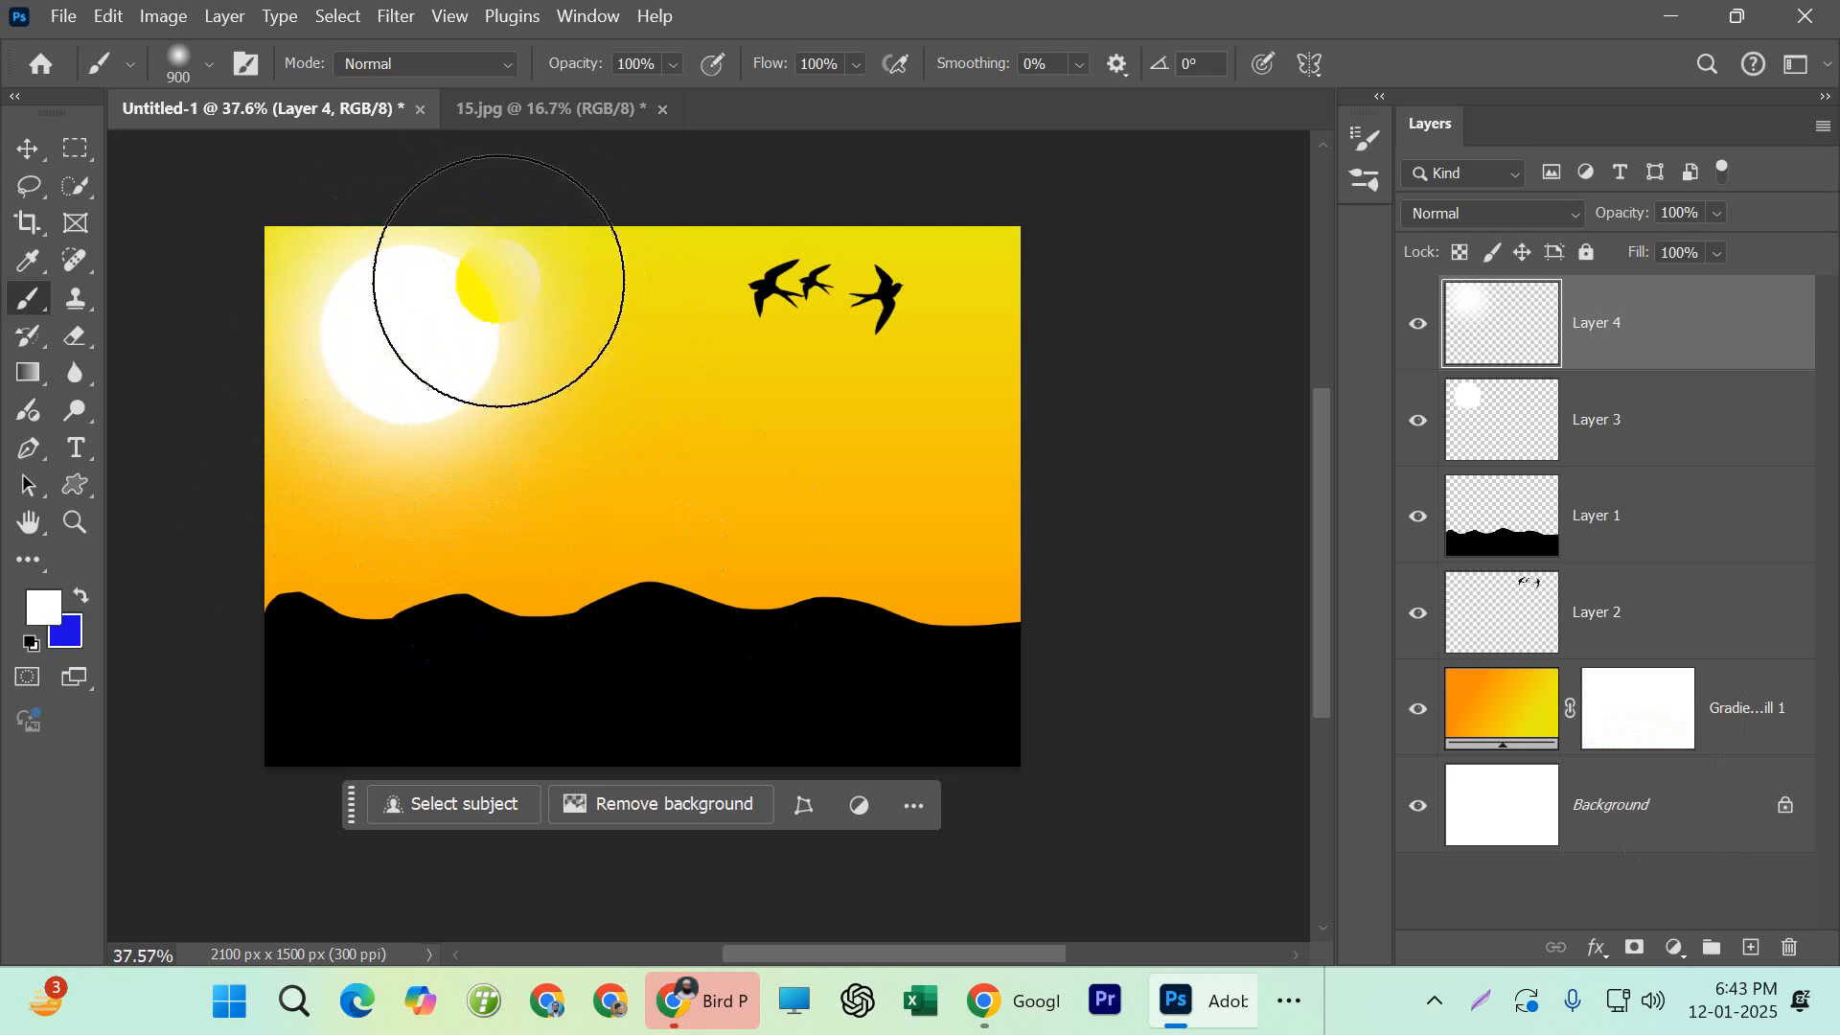
pyautogui.moveTo(1647, 421); pyautogui.dragTo(1645, 305)
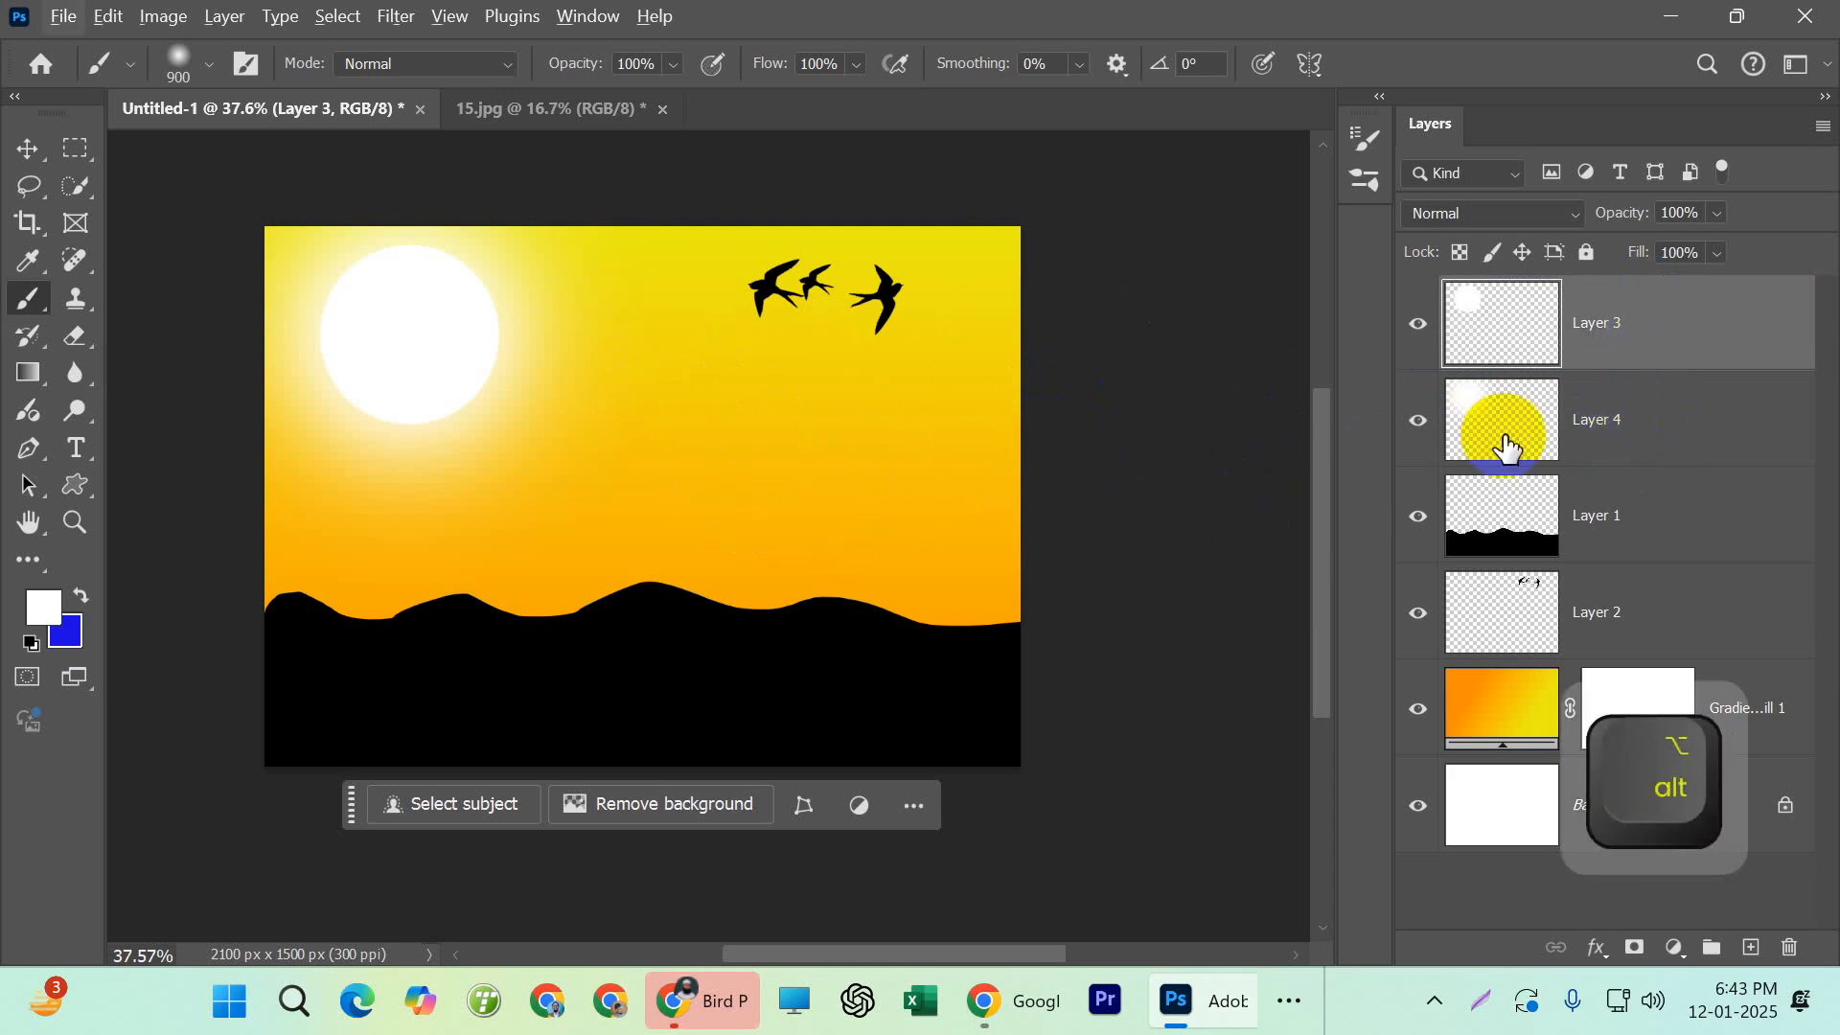
# Undo the layer reordering and the white glow stamps on Layer 4
pyautogui.hotkey('ctrl', 'z')
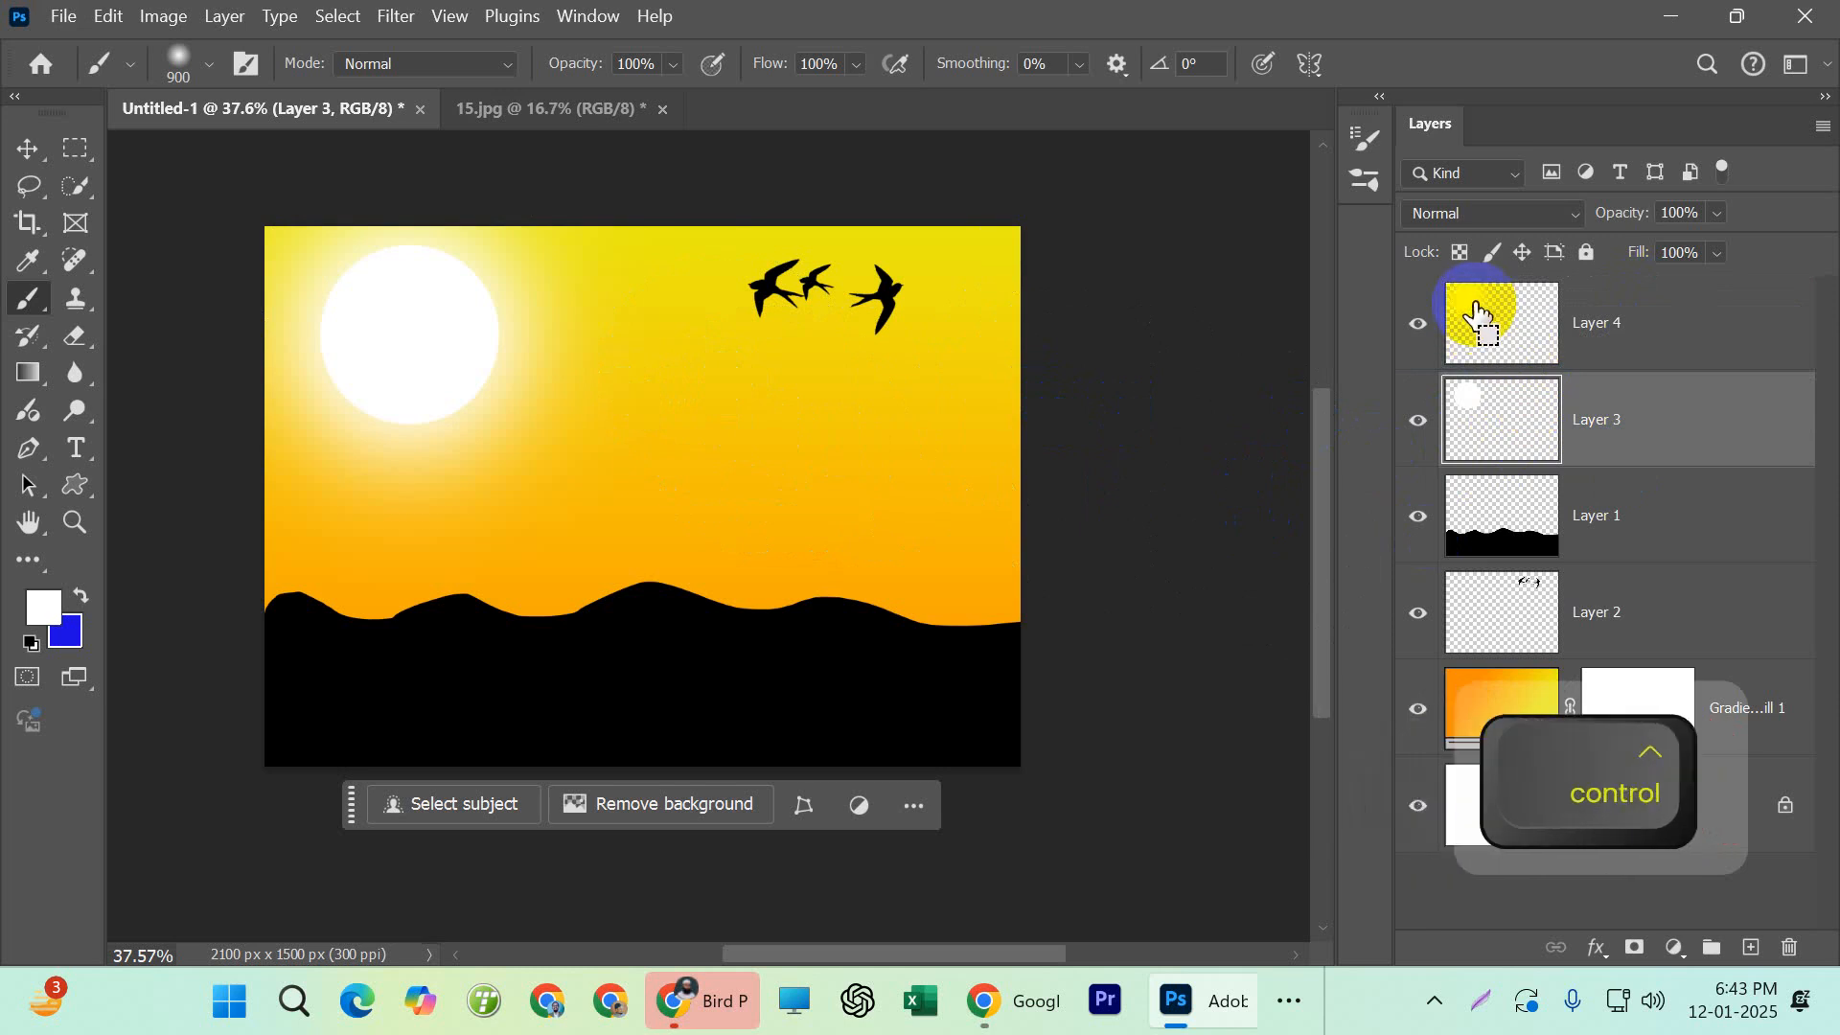
pyautogui.hotkey('ctrl', 'z')
pyautogui.hotkey('ctrl', 'z')
pyautogui.hotkey('ctrl', 'z')
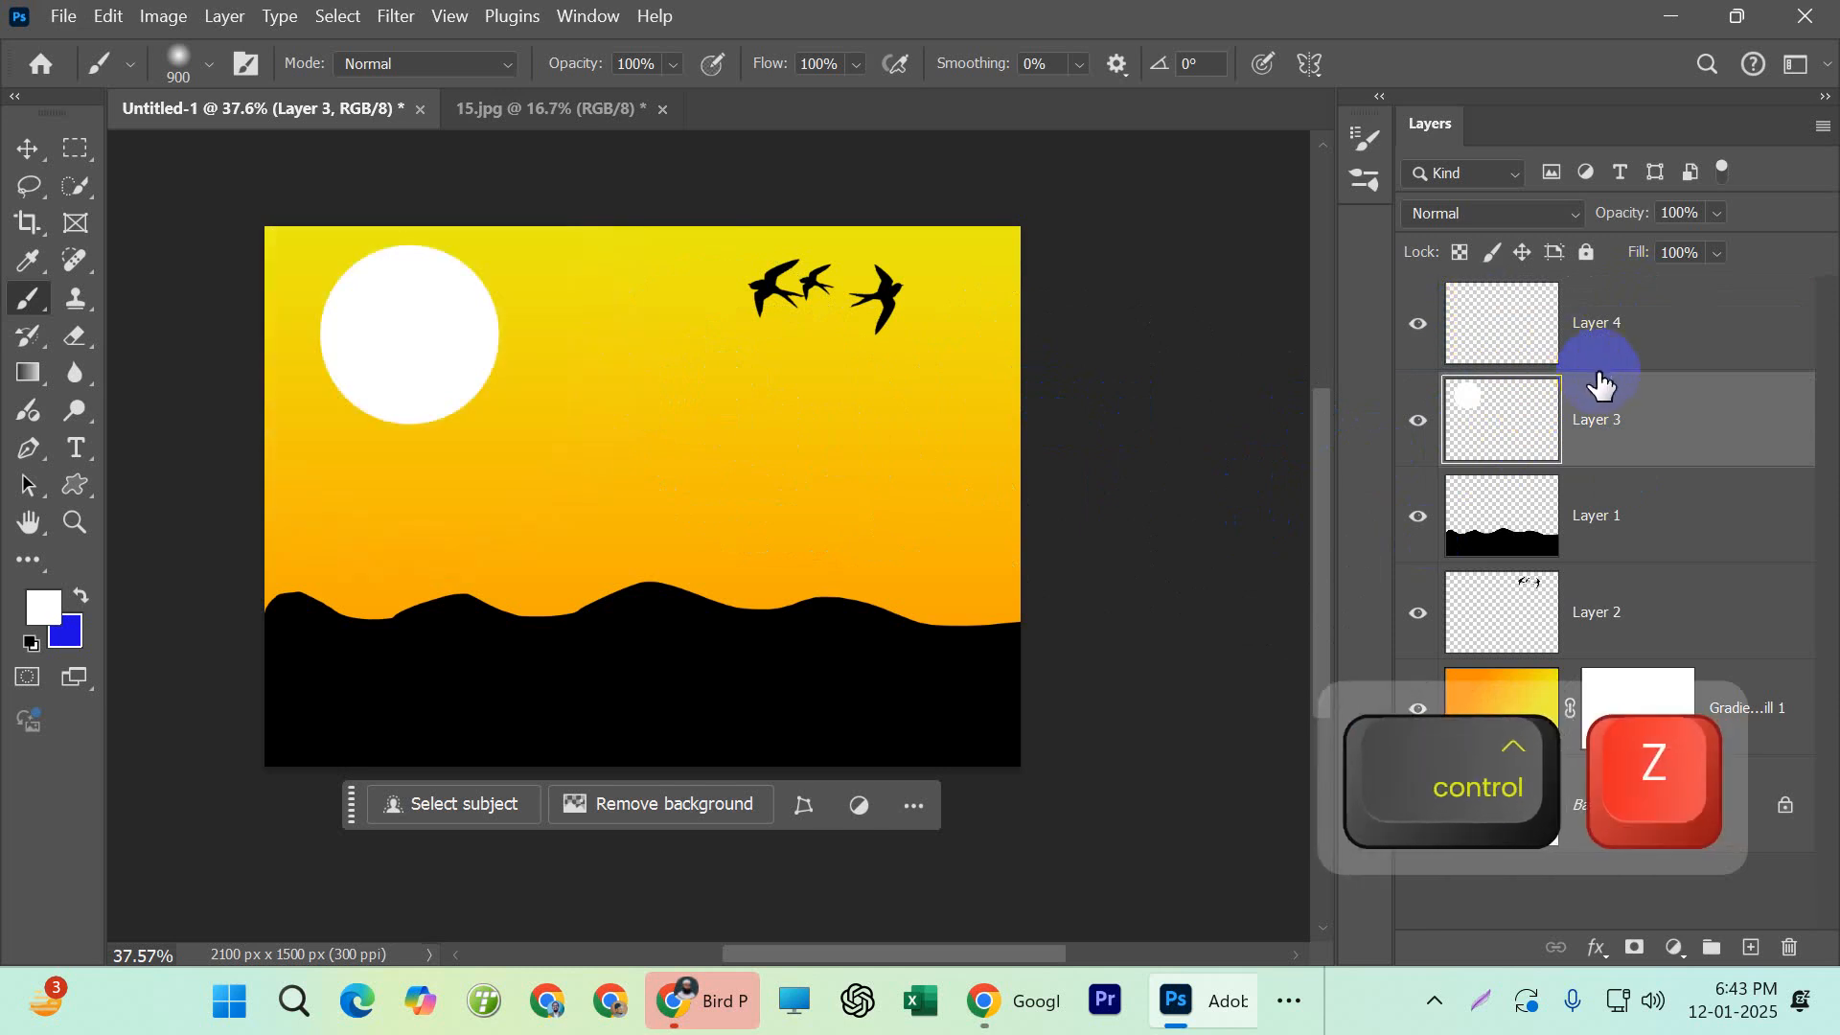
# Move the sun disc's Layer 3 above the empty Layer 4 and make Layer 4 active
pyautogui.click(1594, 349)
pyautogui.moveTo(1598, 412); pyautogui.dragTo(1601, 309)
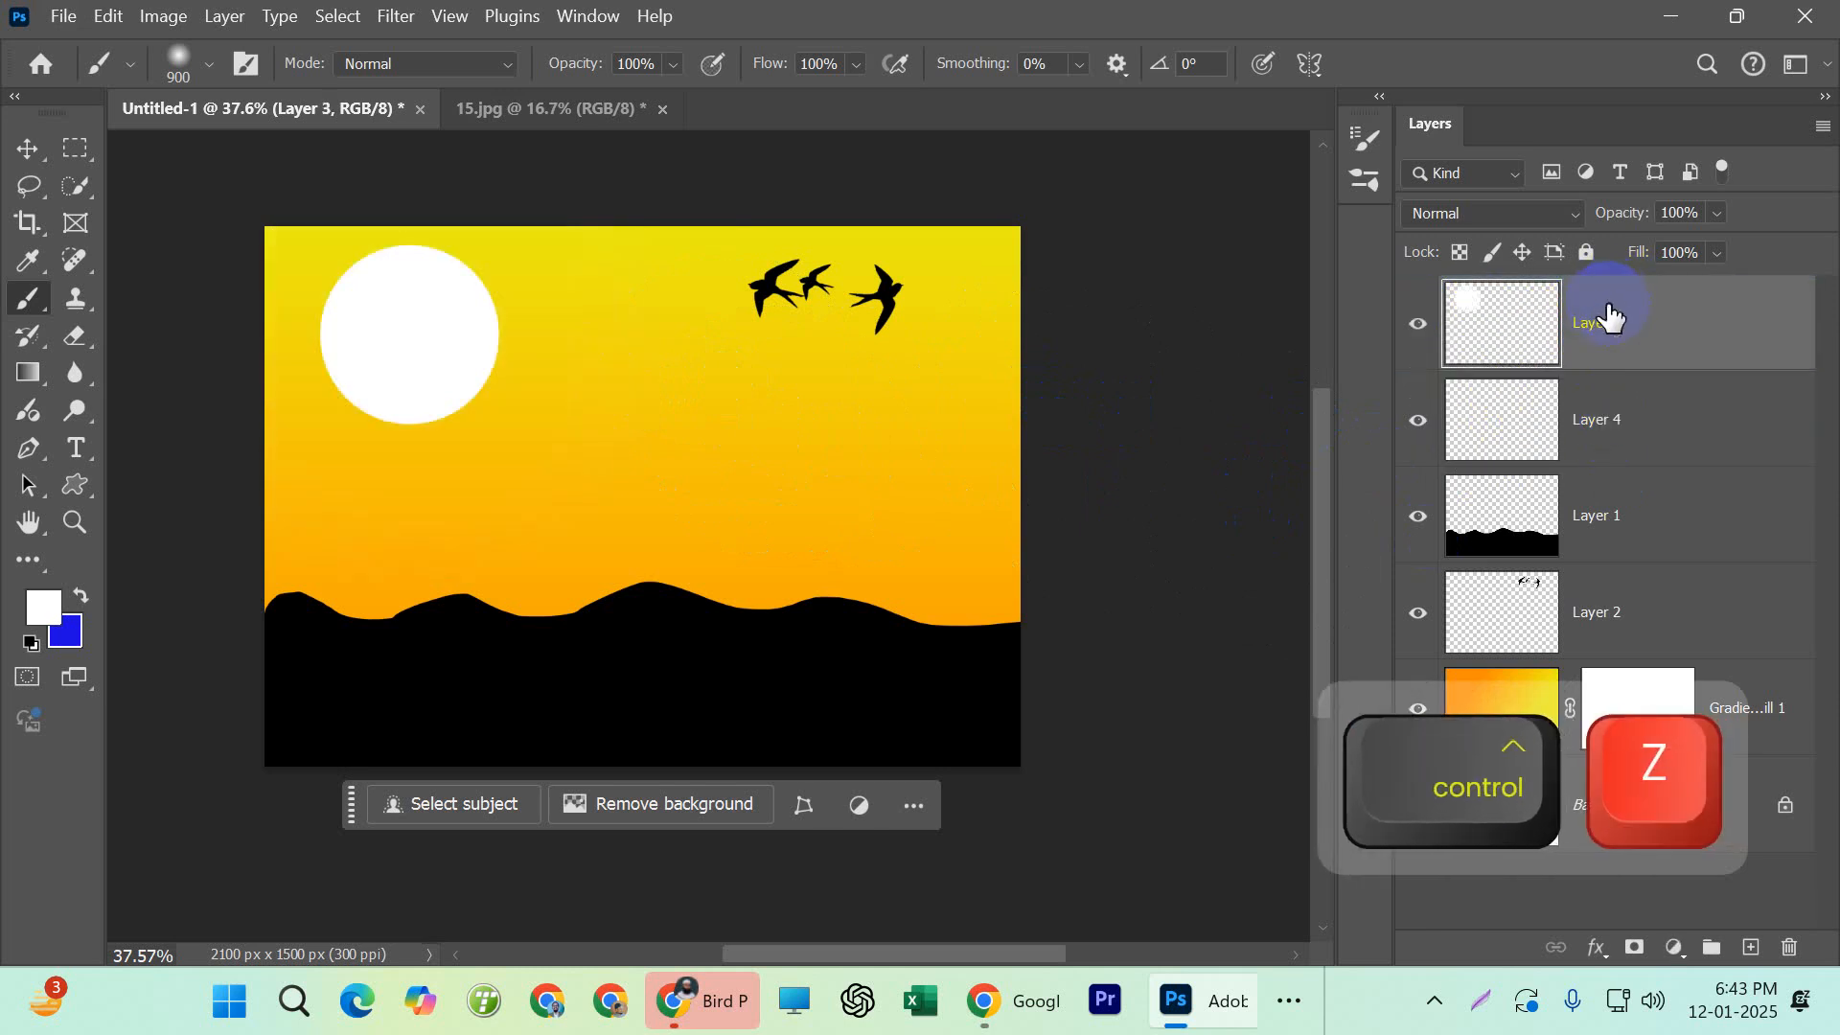
pyautogui.click(1593, 412)
# Try a tan foreground color, bbaa64, with one soft brush stamp behind the sun, and undo the stamp
pyautogui.click(43, 607)
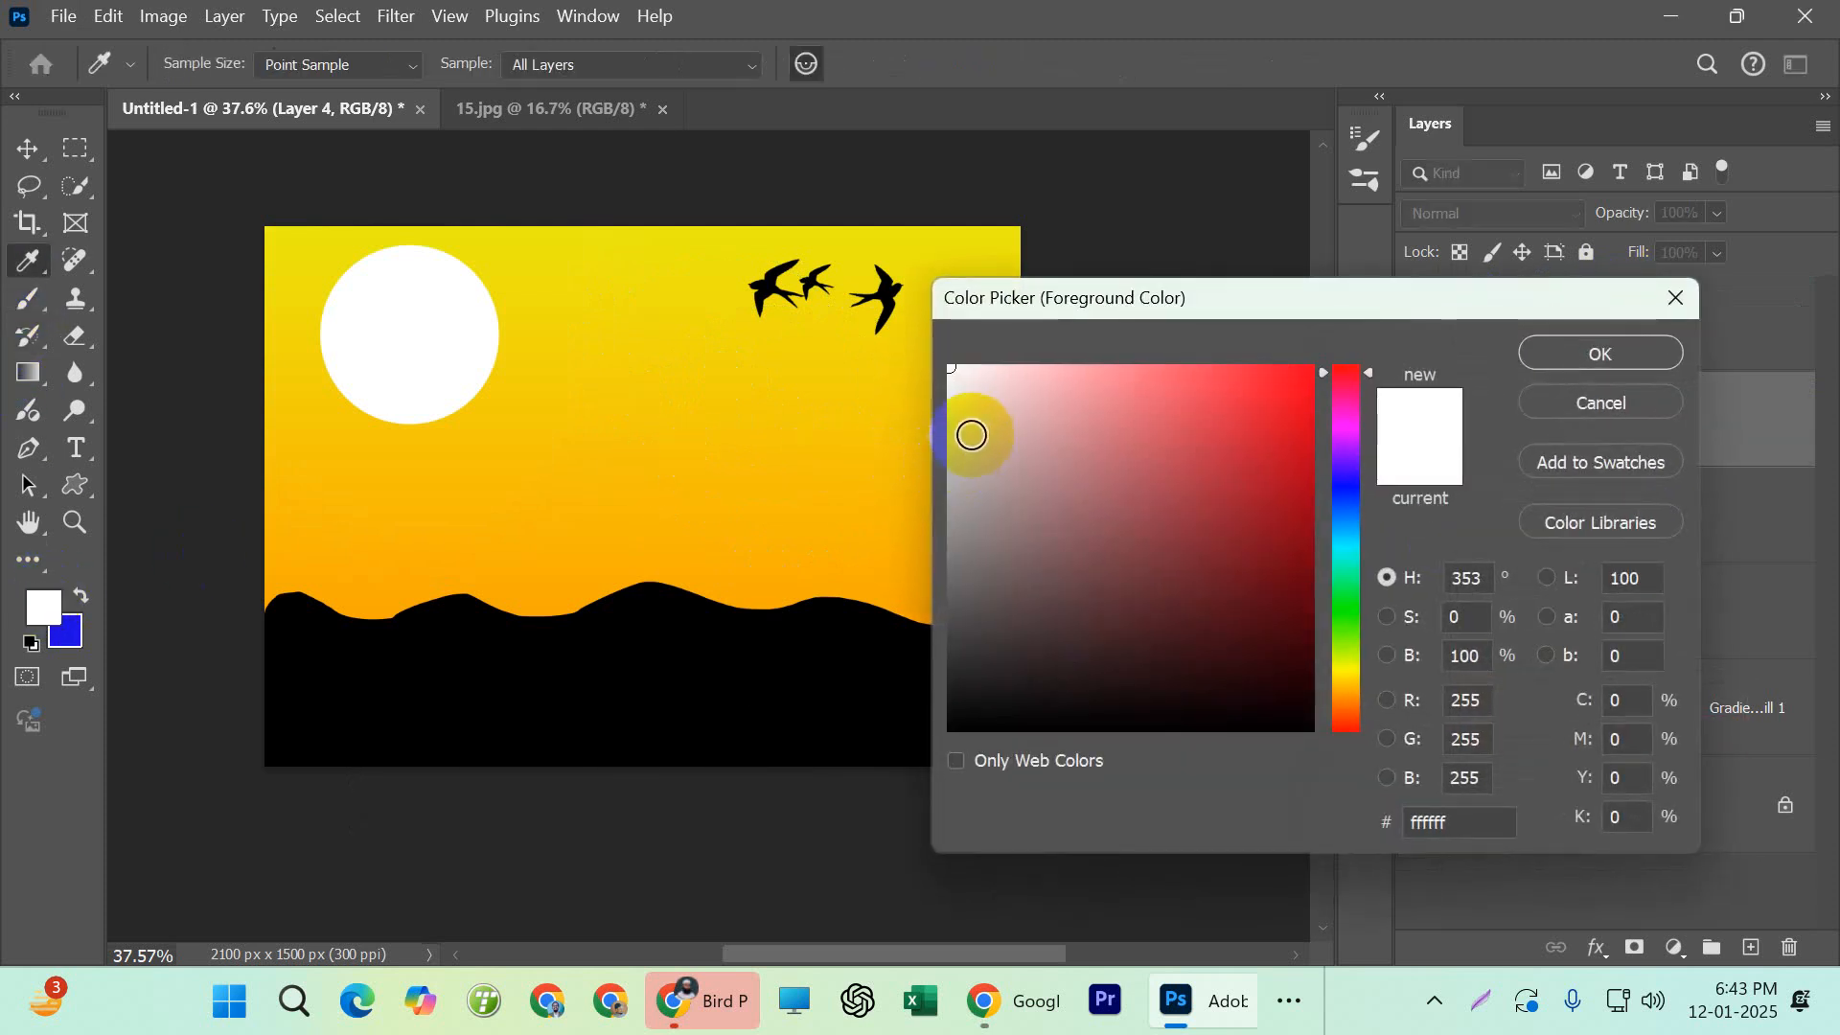
pyautogui.moveTo(1345, 692); pyautogui.dragTo(1346, 681)
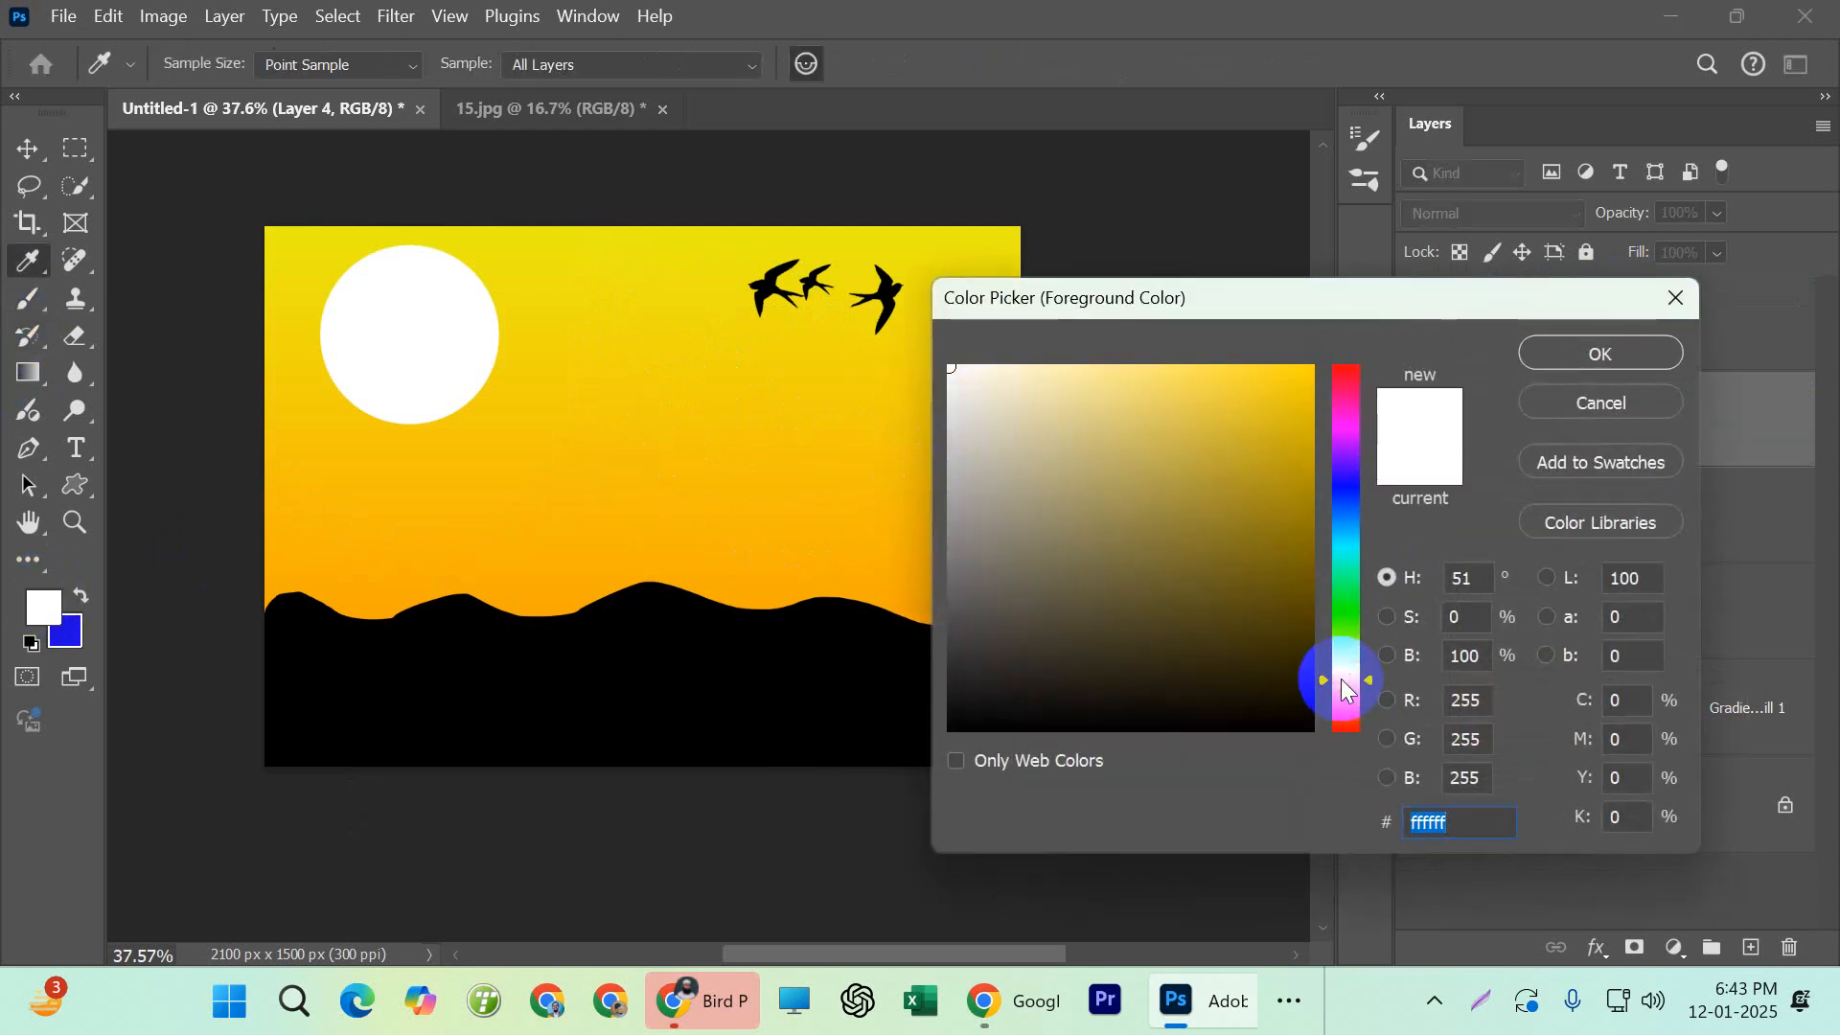
pyautogui.click(1271, 391)
pyautogui.moveTo(1271, 391)
pyautogui.mouseDown()
pyautogui.moveTo(1220, 398)
pyautogui.moveTo(1195, 427)
pyautogui.moveTo(1043, 440)
pyautogui.moveTo(893, 355)
pyautogui.moveTo(912, 480)
pyautogui.moveTo(891, 399)
pyautogui.moveTo(897, 419)
pyautogui.mouseUp()
pyautogui.moveTo(1019, 445); pyautogui.dragTo(986, 394)
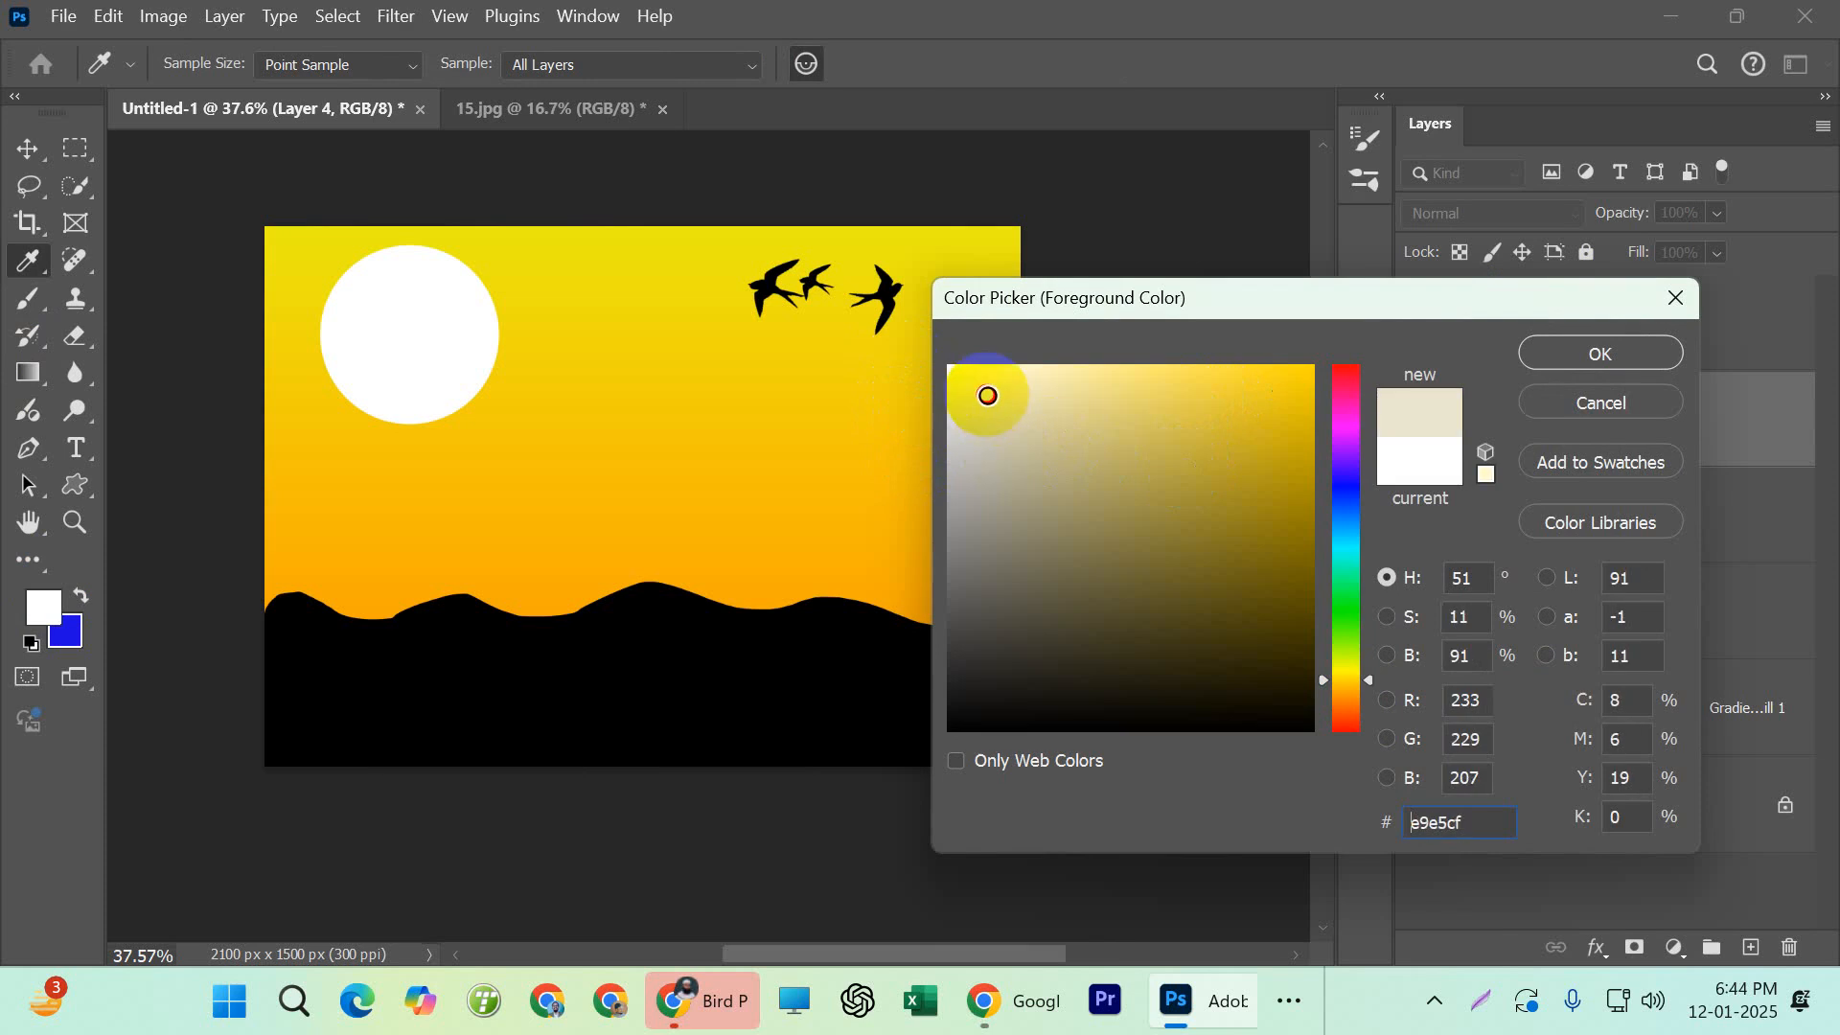
pyautogui.moveTo(1297, 575); pyautogui.dragTo(1297, 452)
pyautogui.moveTo(1332, 674)
pyautogui.mouseDown()
pyautogui.moveTo(1343, 707)
pyautogui.moveTo(1334, 675)
pyautogui.mouseUp()
pyautogui.moveTo(1296, 452)
pyautogui.mouseDown()
pyautogui.moveTo(1224, 411)
pyautogui.moveTo(1187, 456)
pyautogui.moveTo(1118, 463)
pyautogui.mouseUp()
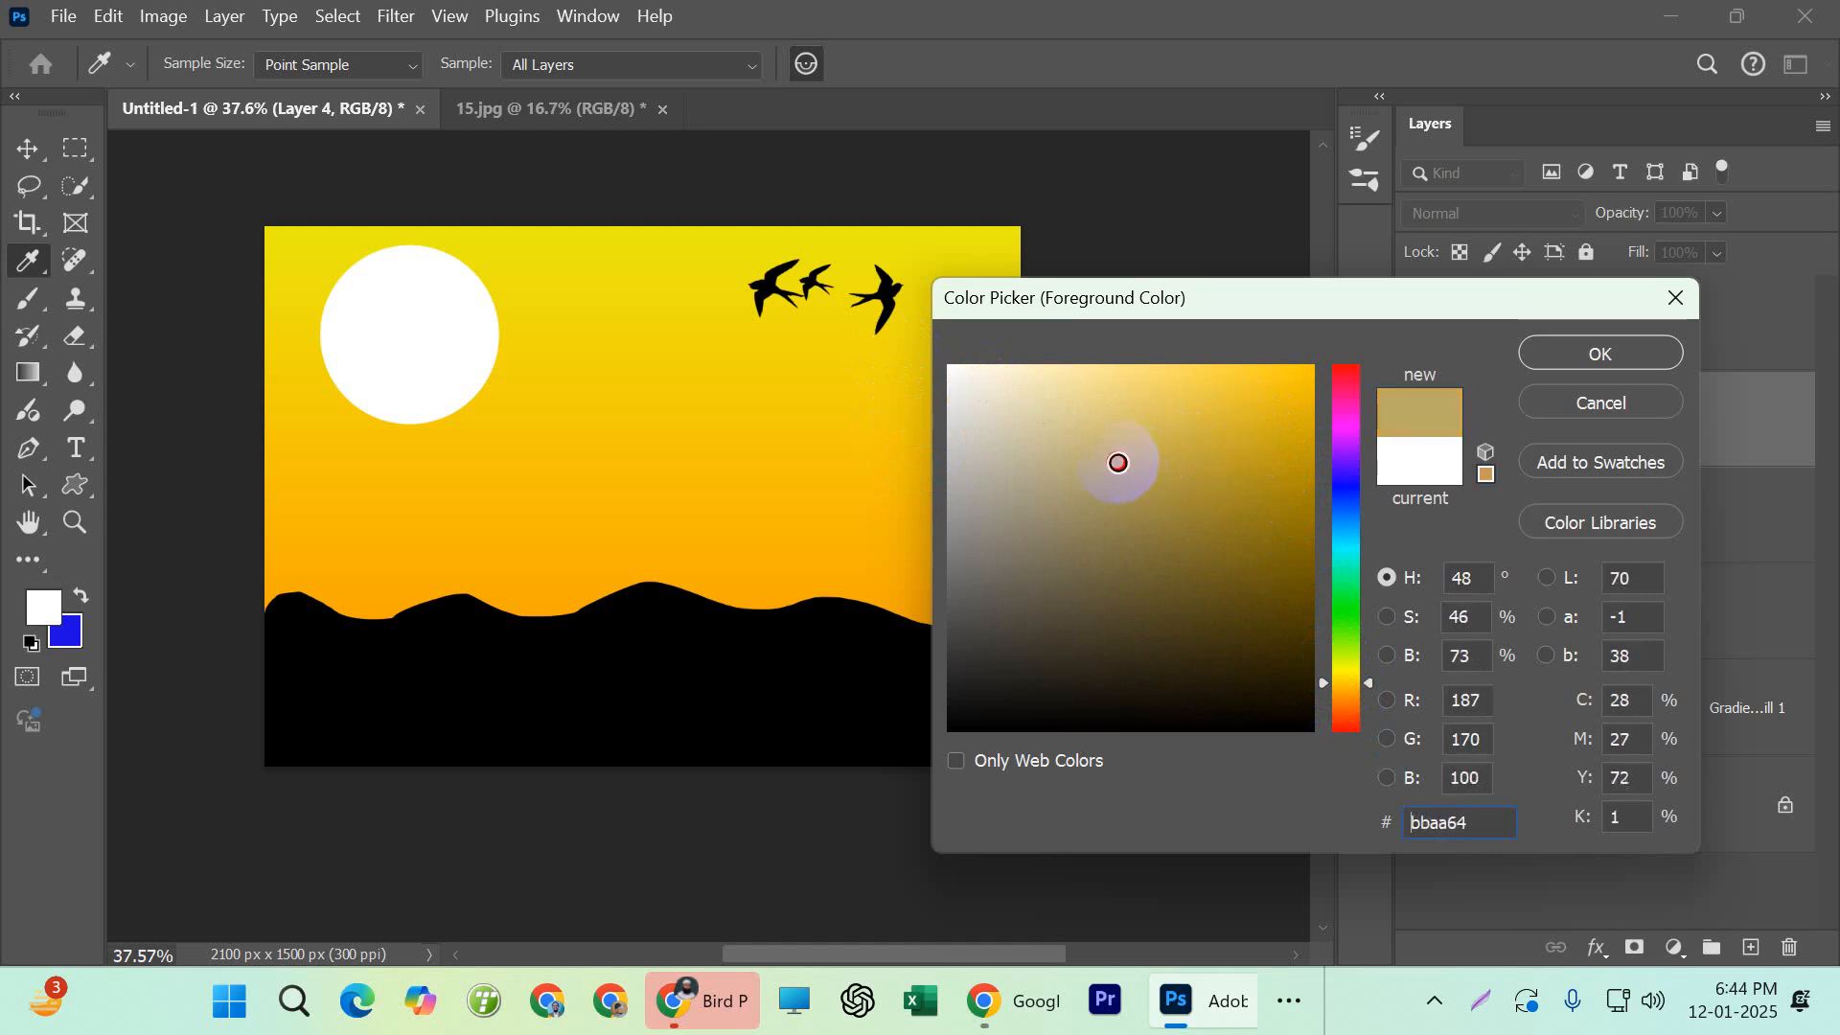
pyautogui.click(1612, 361)
pyautogui.press('b')
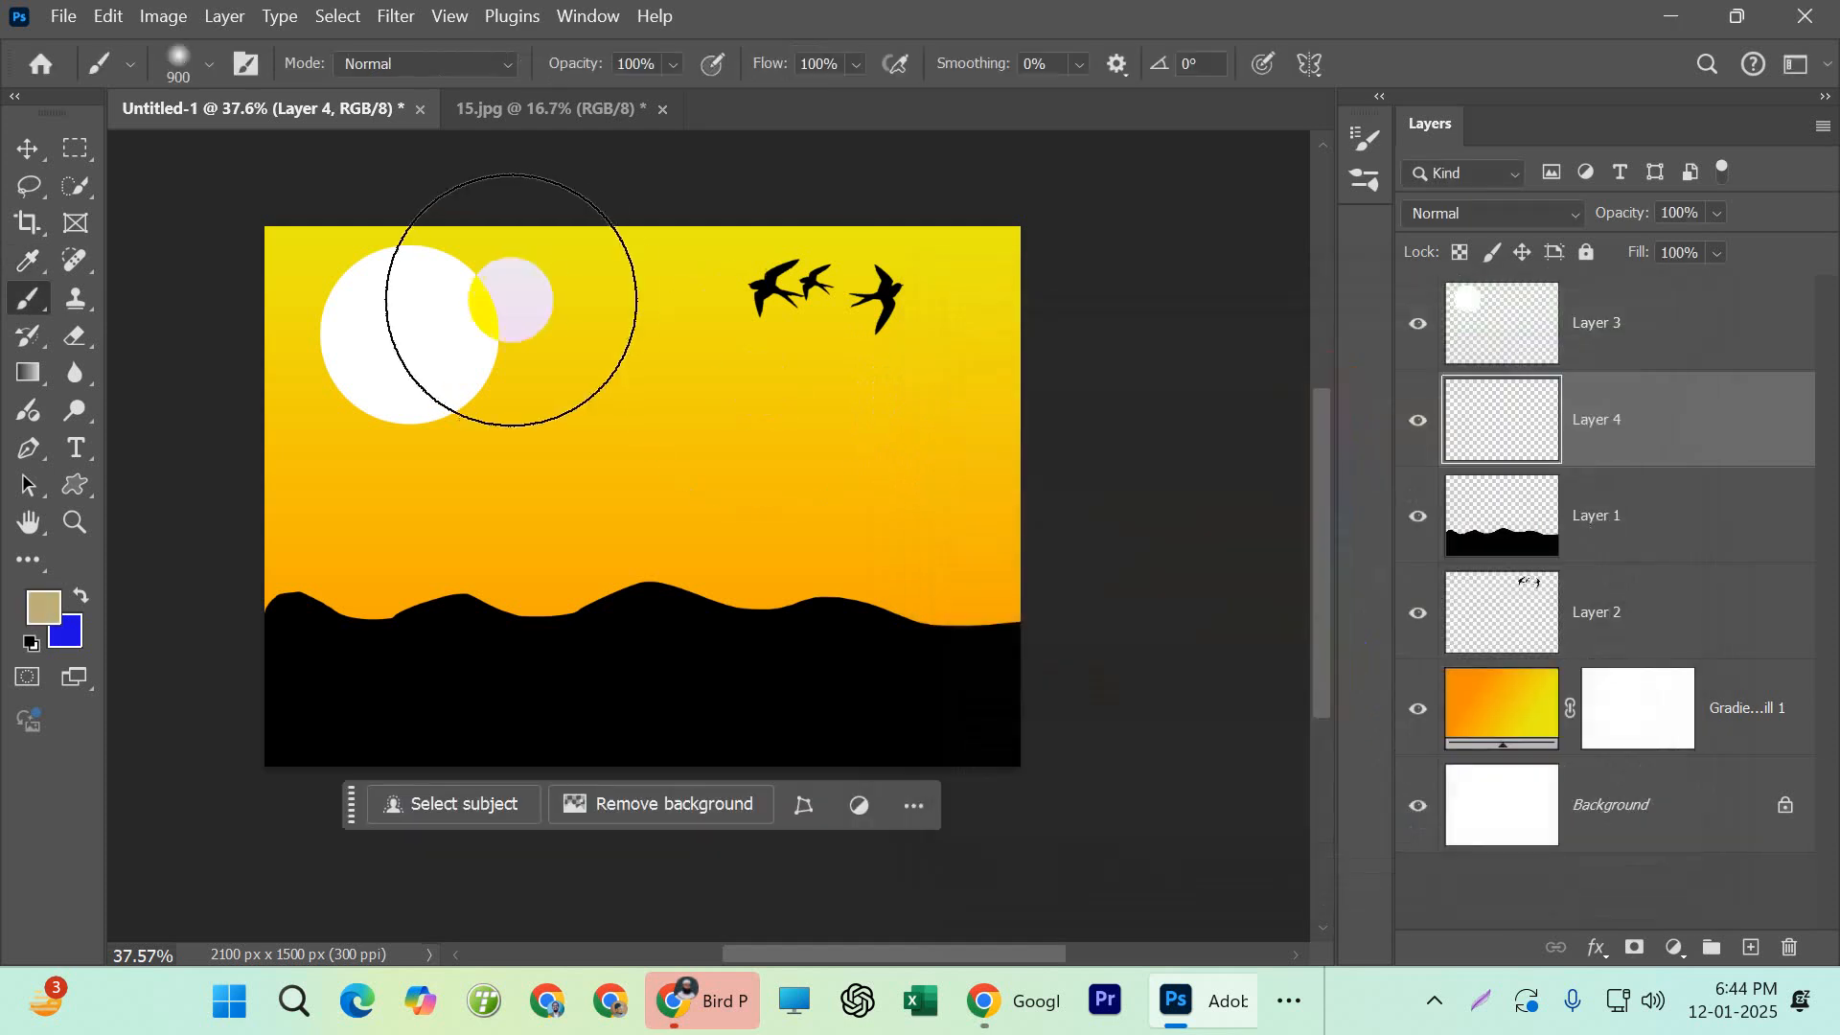
pyautogui.click(409, 336)
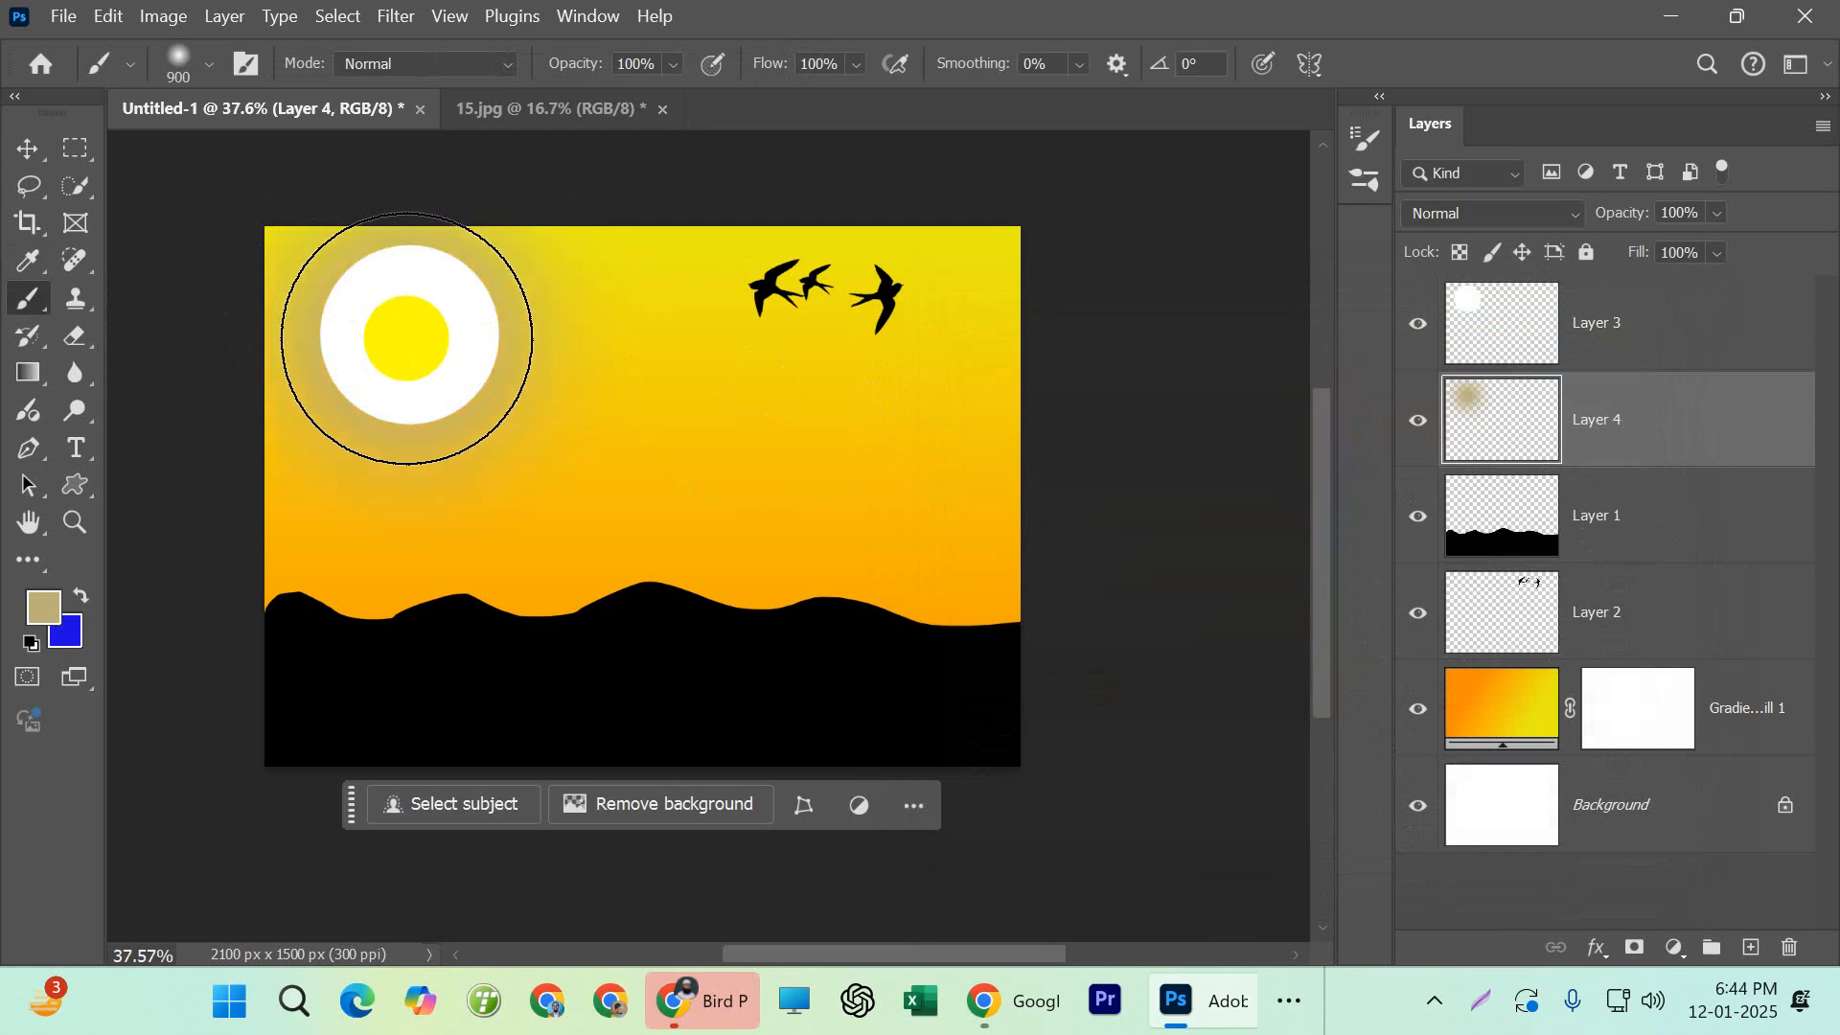
pyautogui.hotkey('ctrl', 'z')
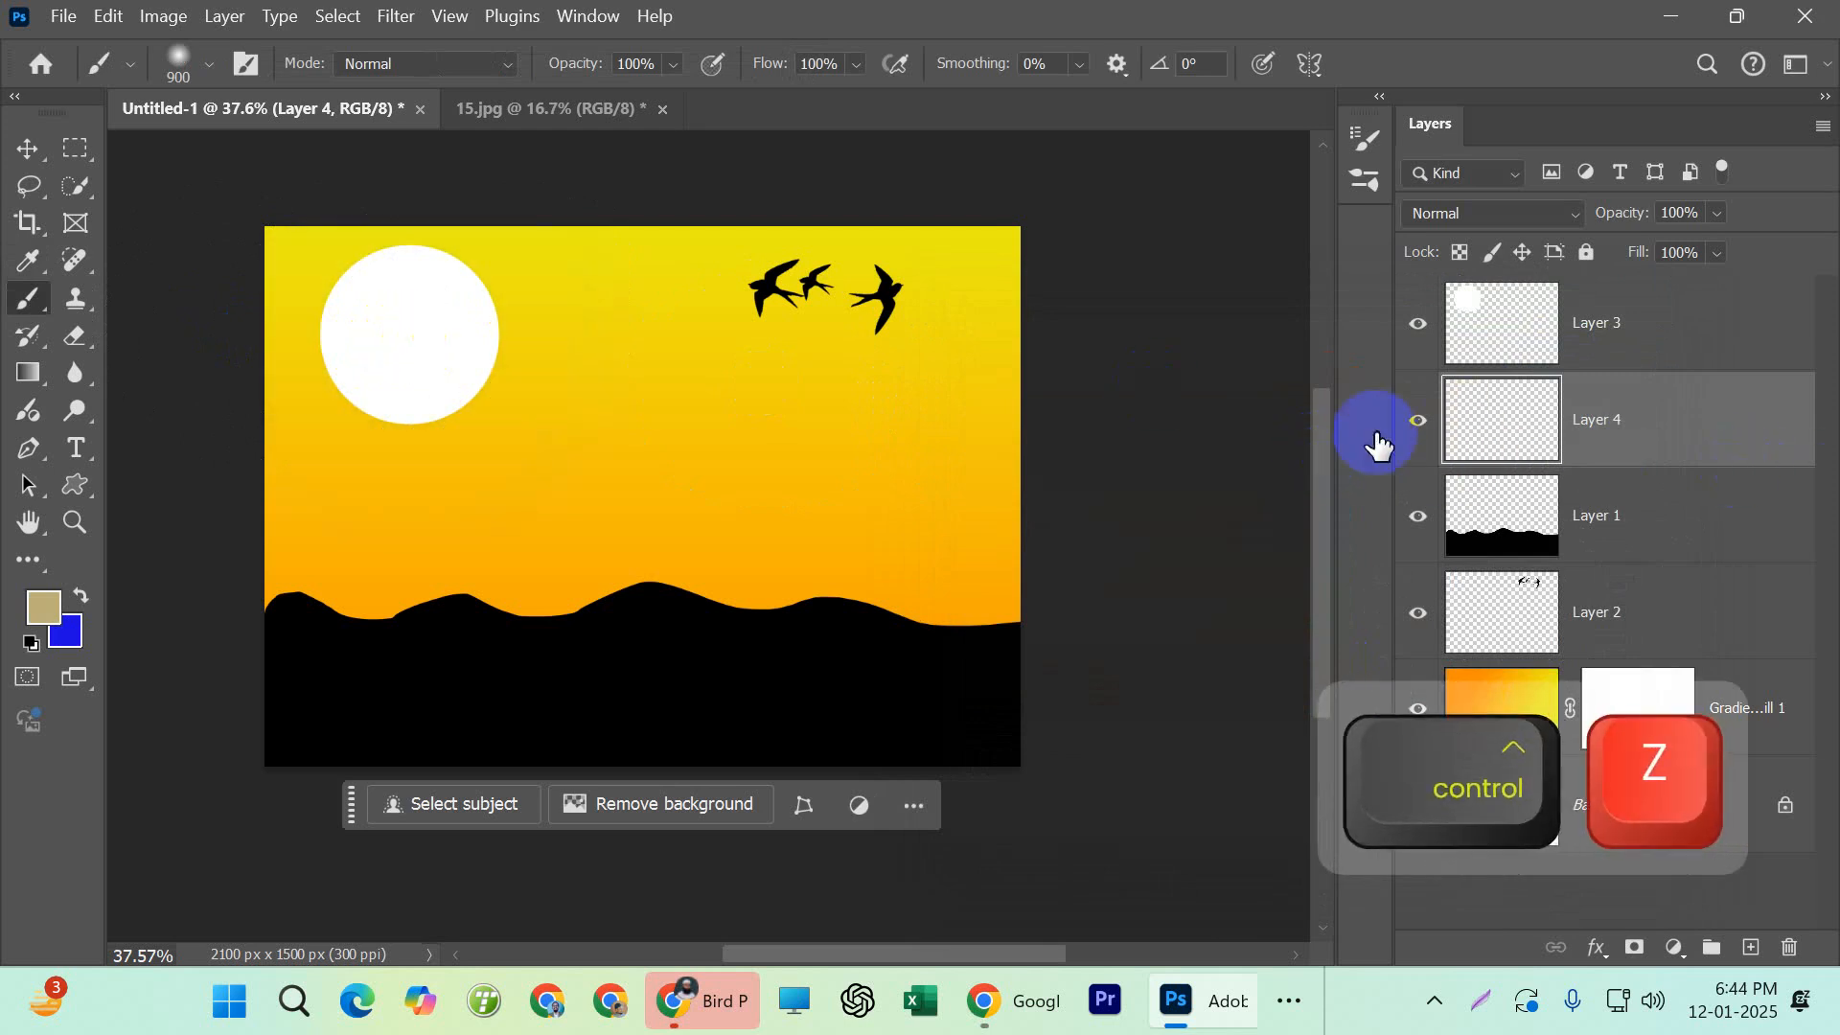
# Set the foreground color back to white and stamp a soft glow centered behind the sun on Layer 4
pyautogui.click(43, 606)
pyautogui.moveTo(698, 460); pyautogui.dragTo(678, 273)
pyautogui.click(1594, 353)
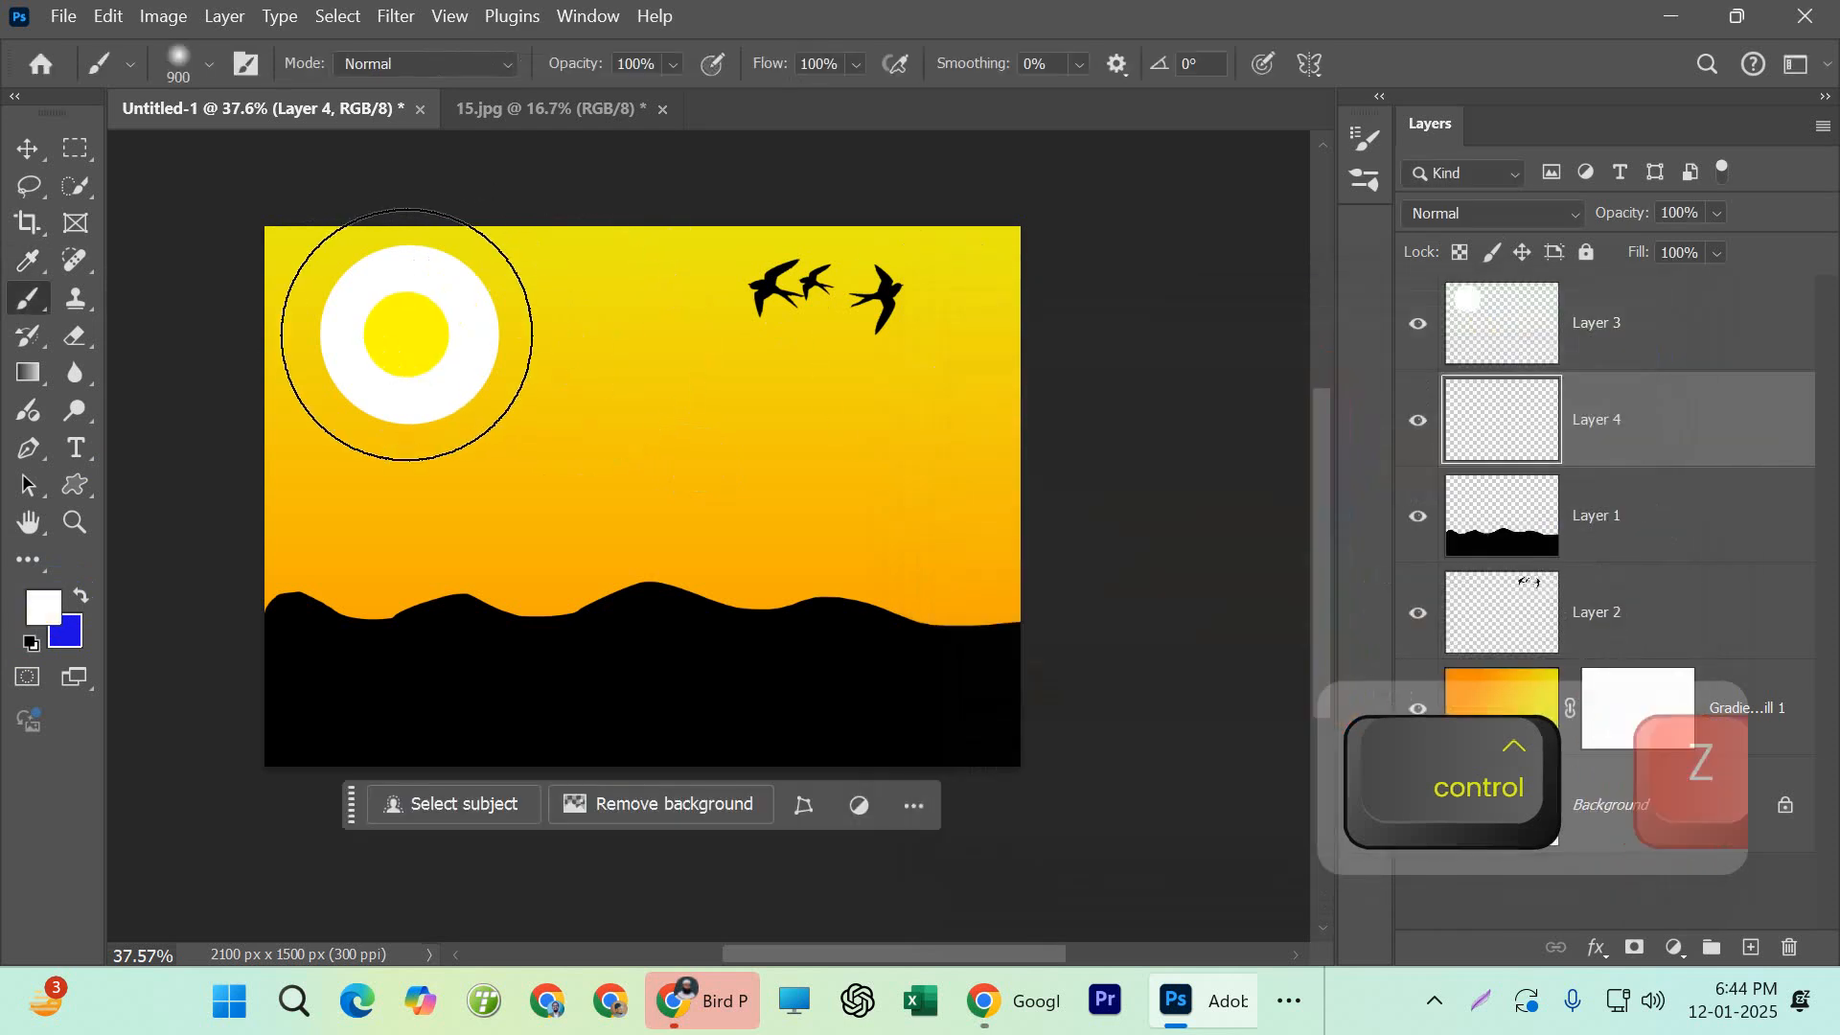
pyautogui.click(402, 335)
pyautogui.click(404, 335)
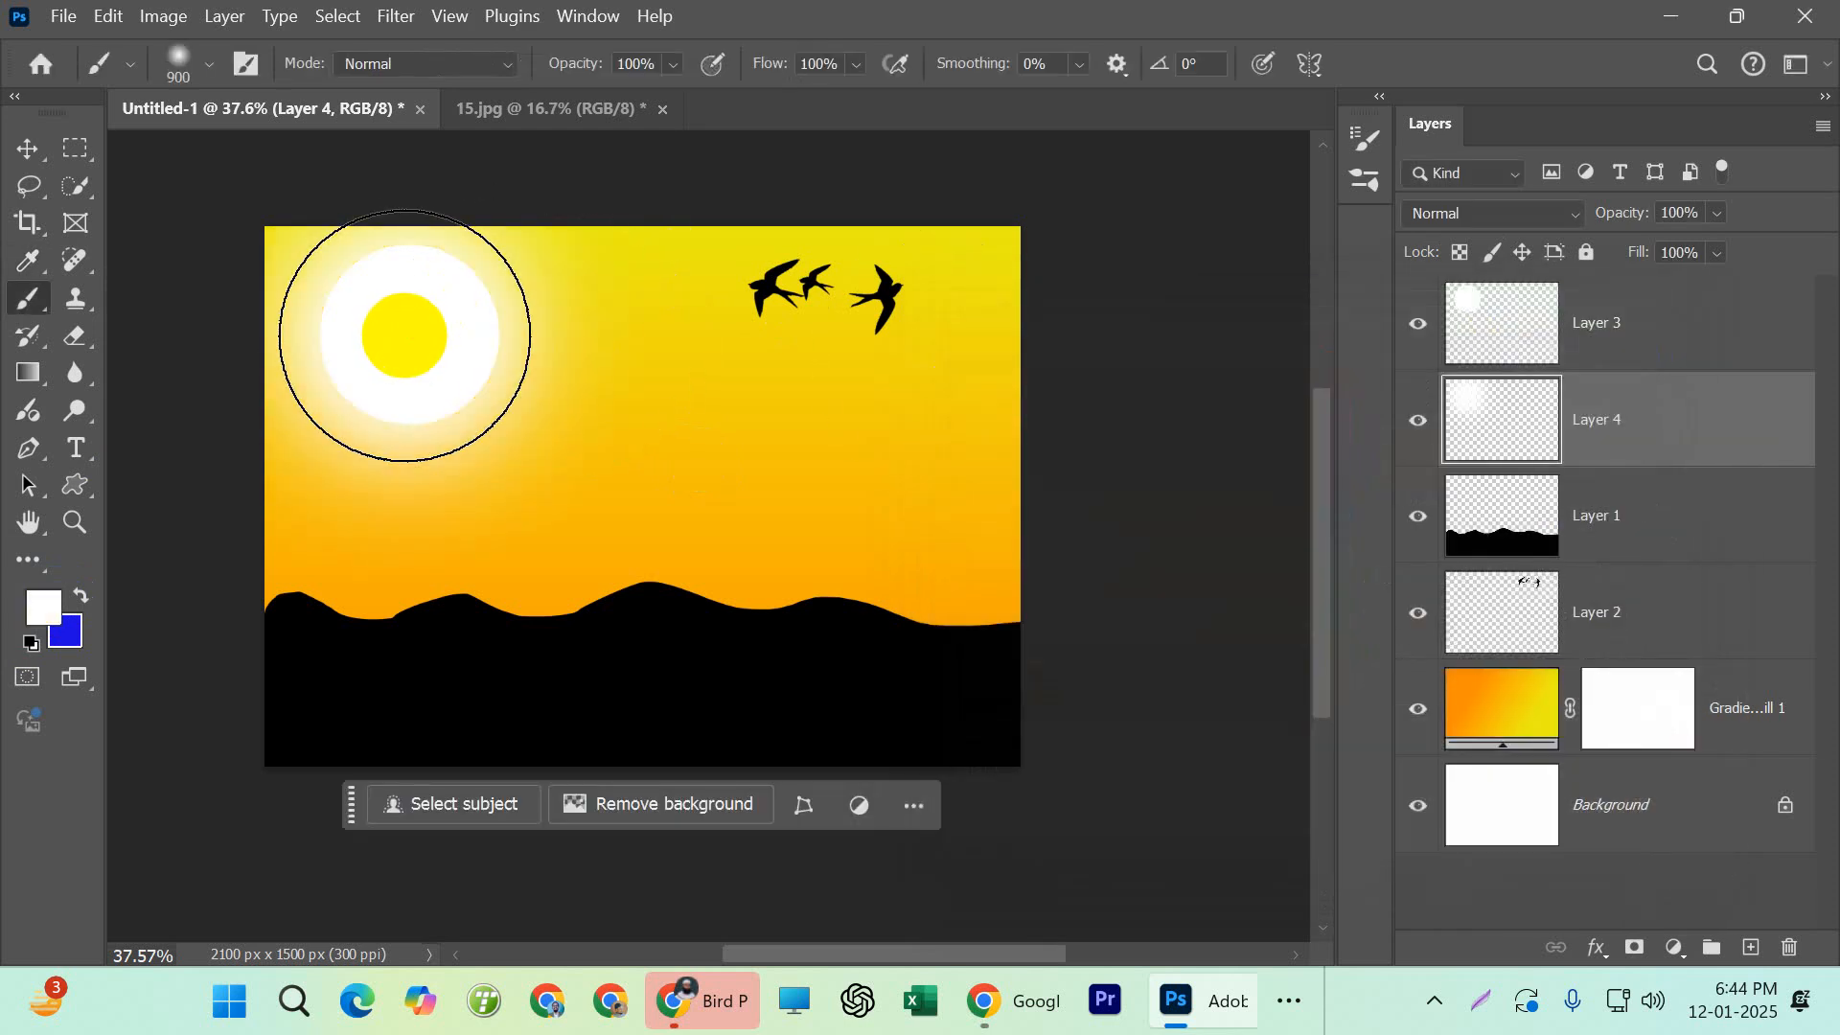
pyautogui.click(406, 334)
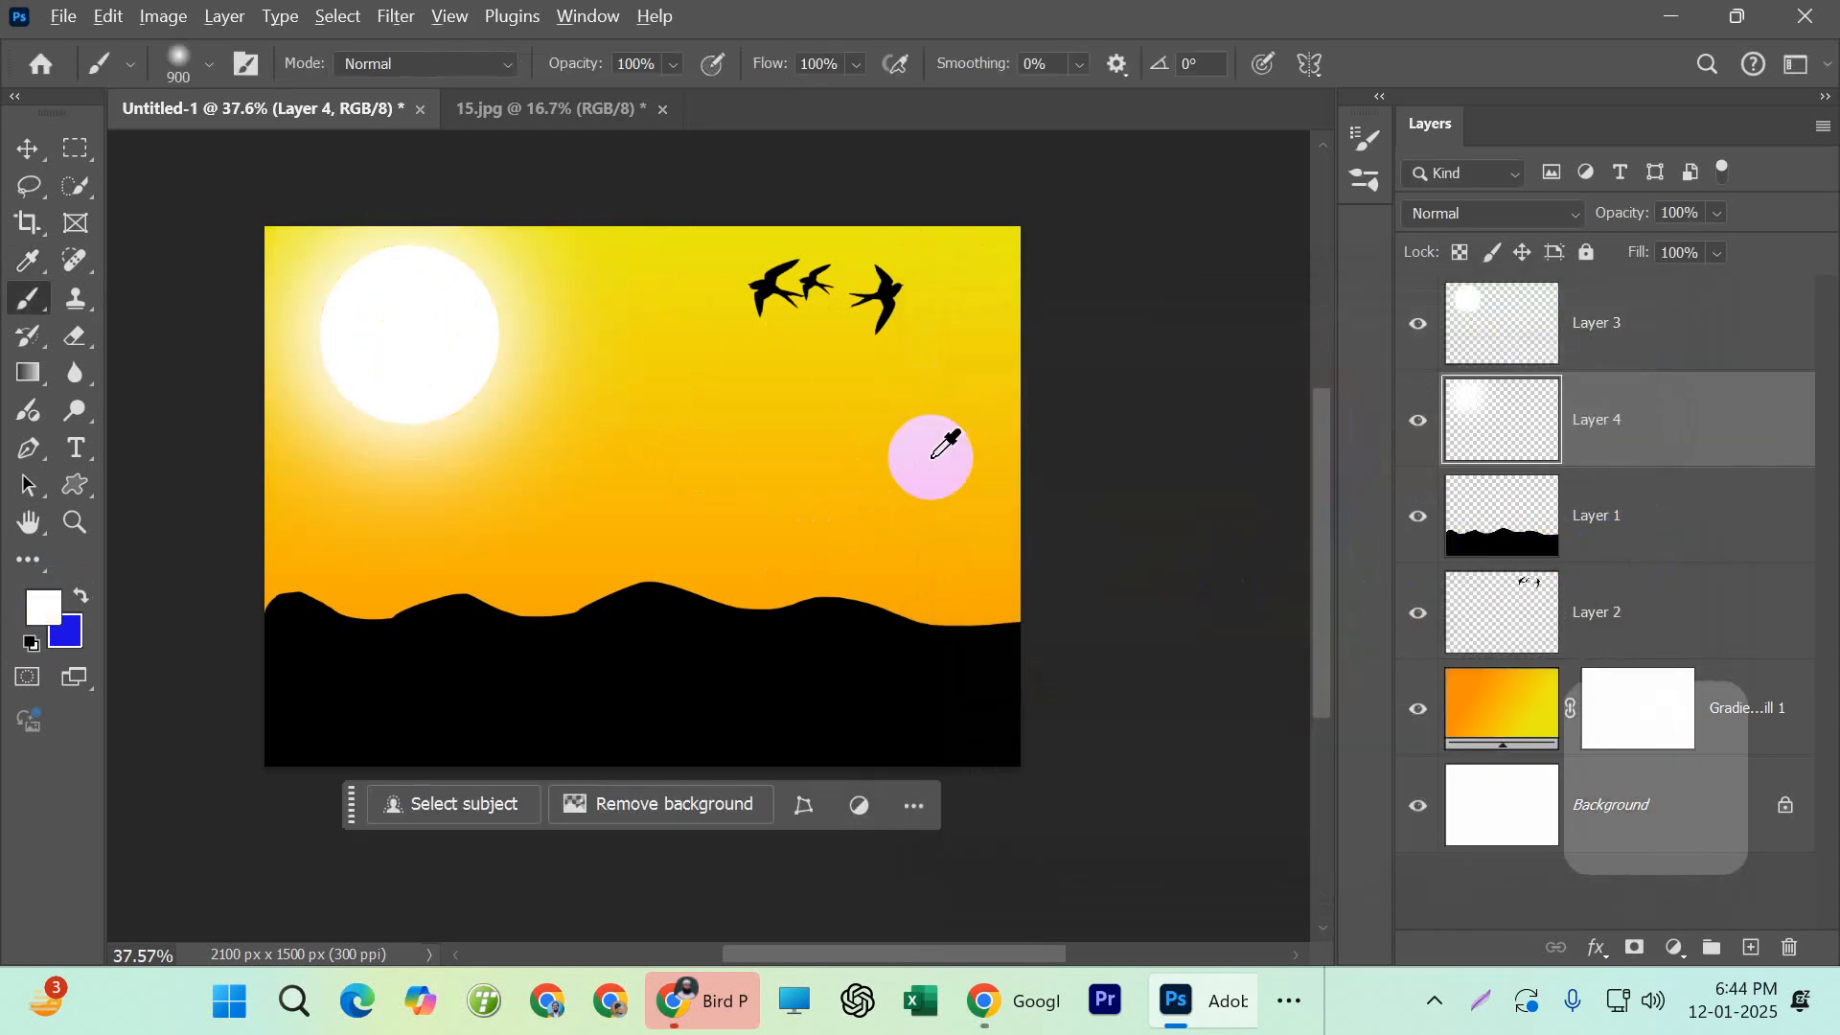
pyautogui.scroll(-1, 934, 456)
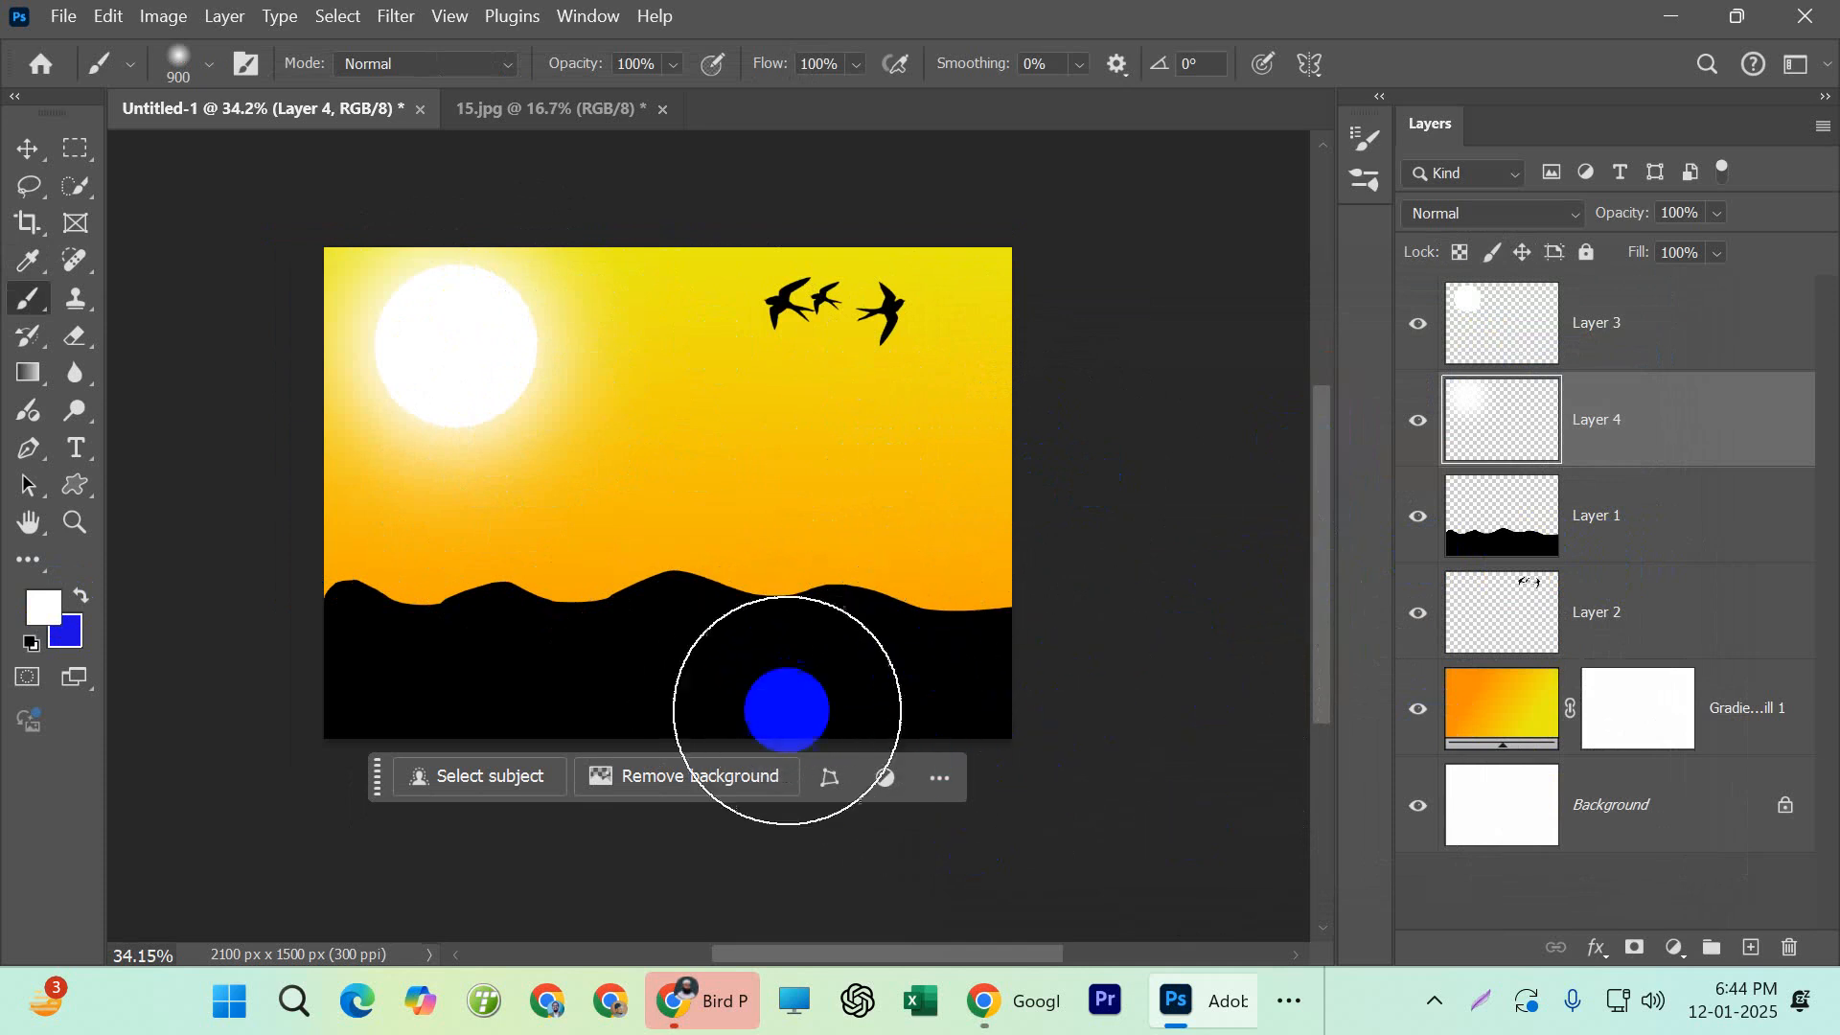
pyautogui.moveTo(427, 346); pyautogui.dragTo(461, 352)
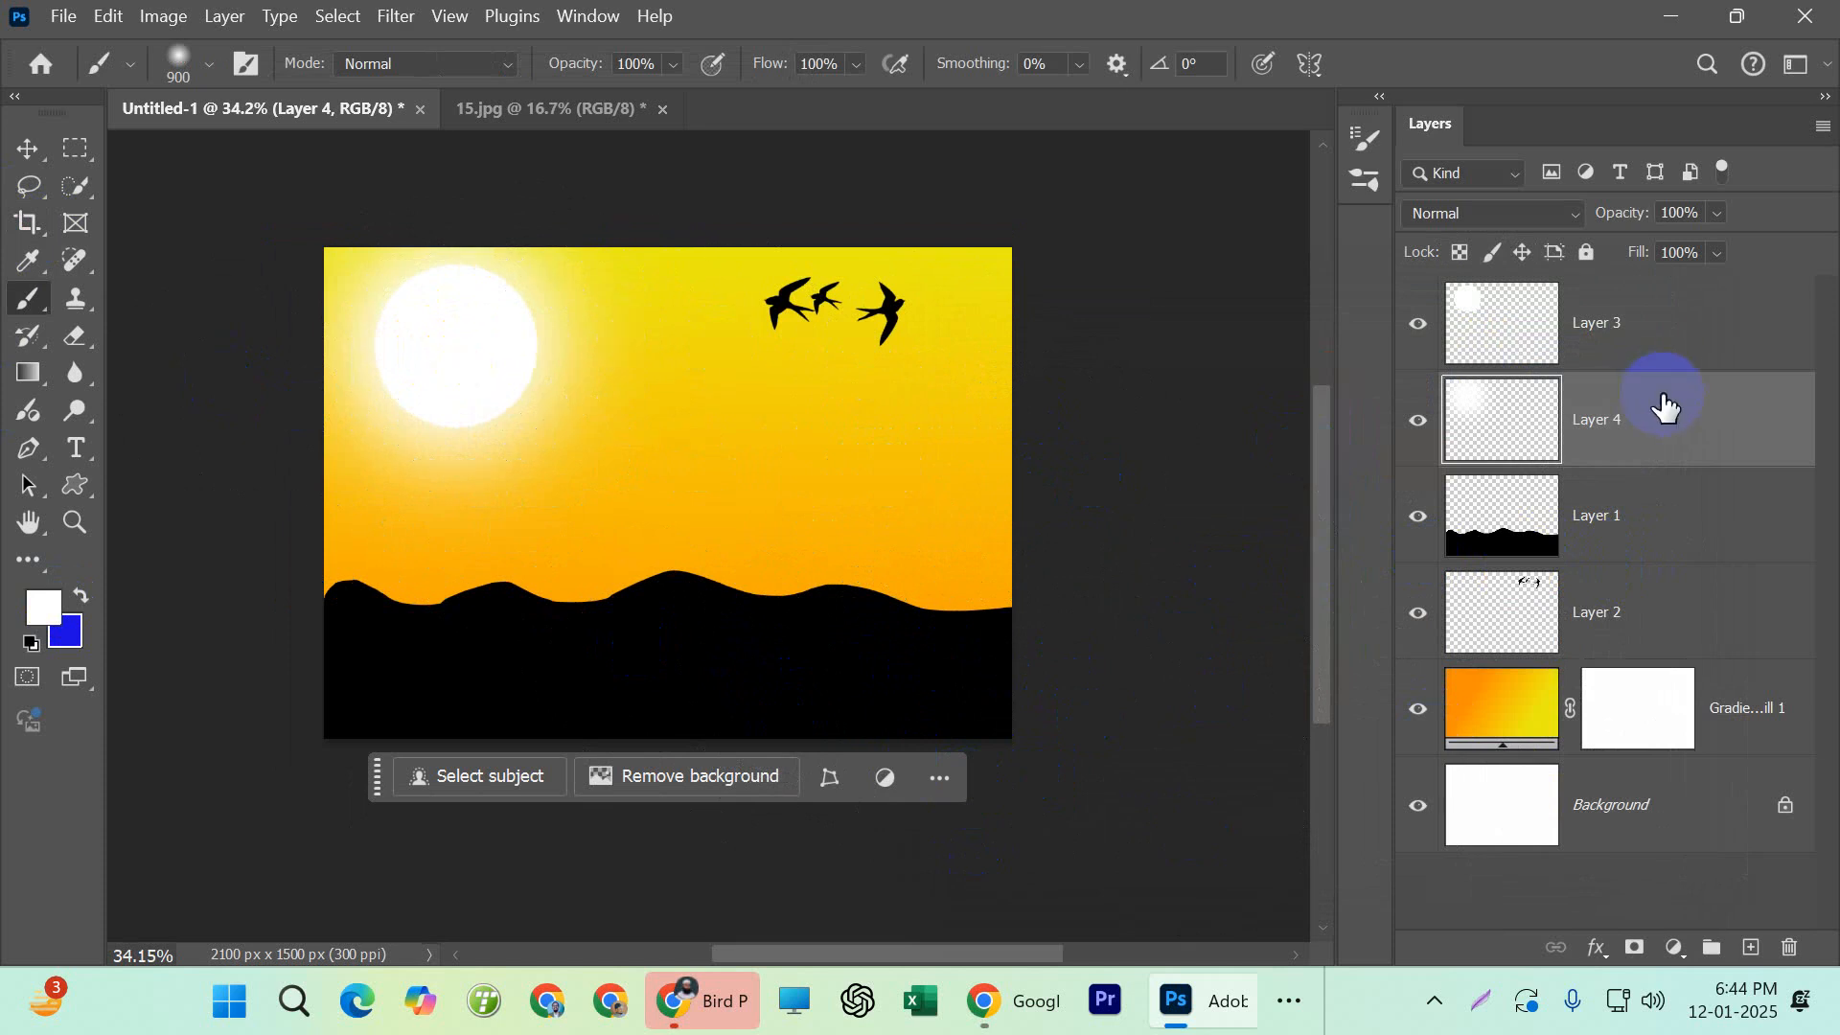
# Activate the Move tool and make the sun disc's layer, Layer 3, active
pyautogui.click(1622, 333)
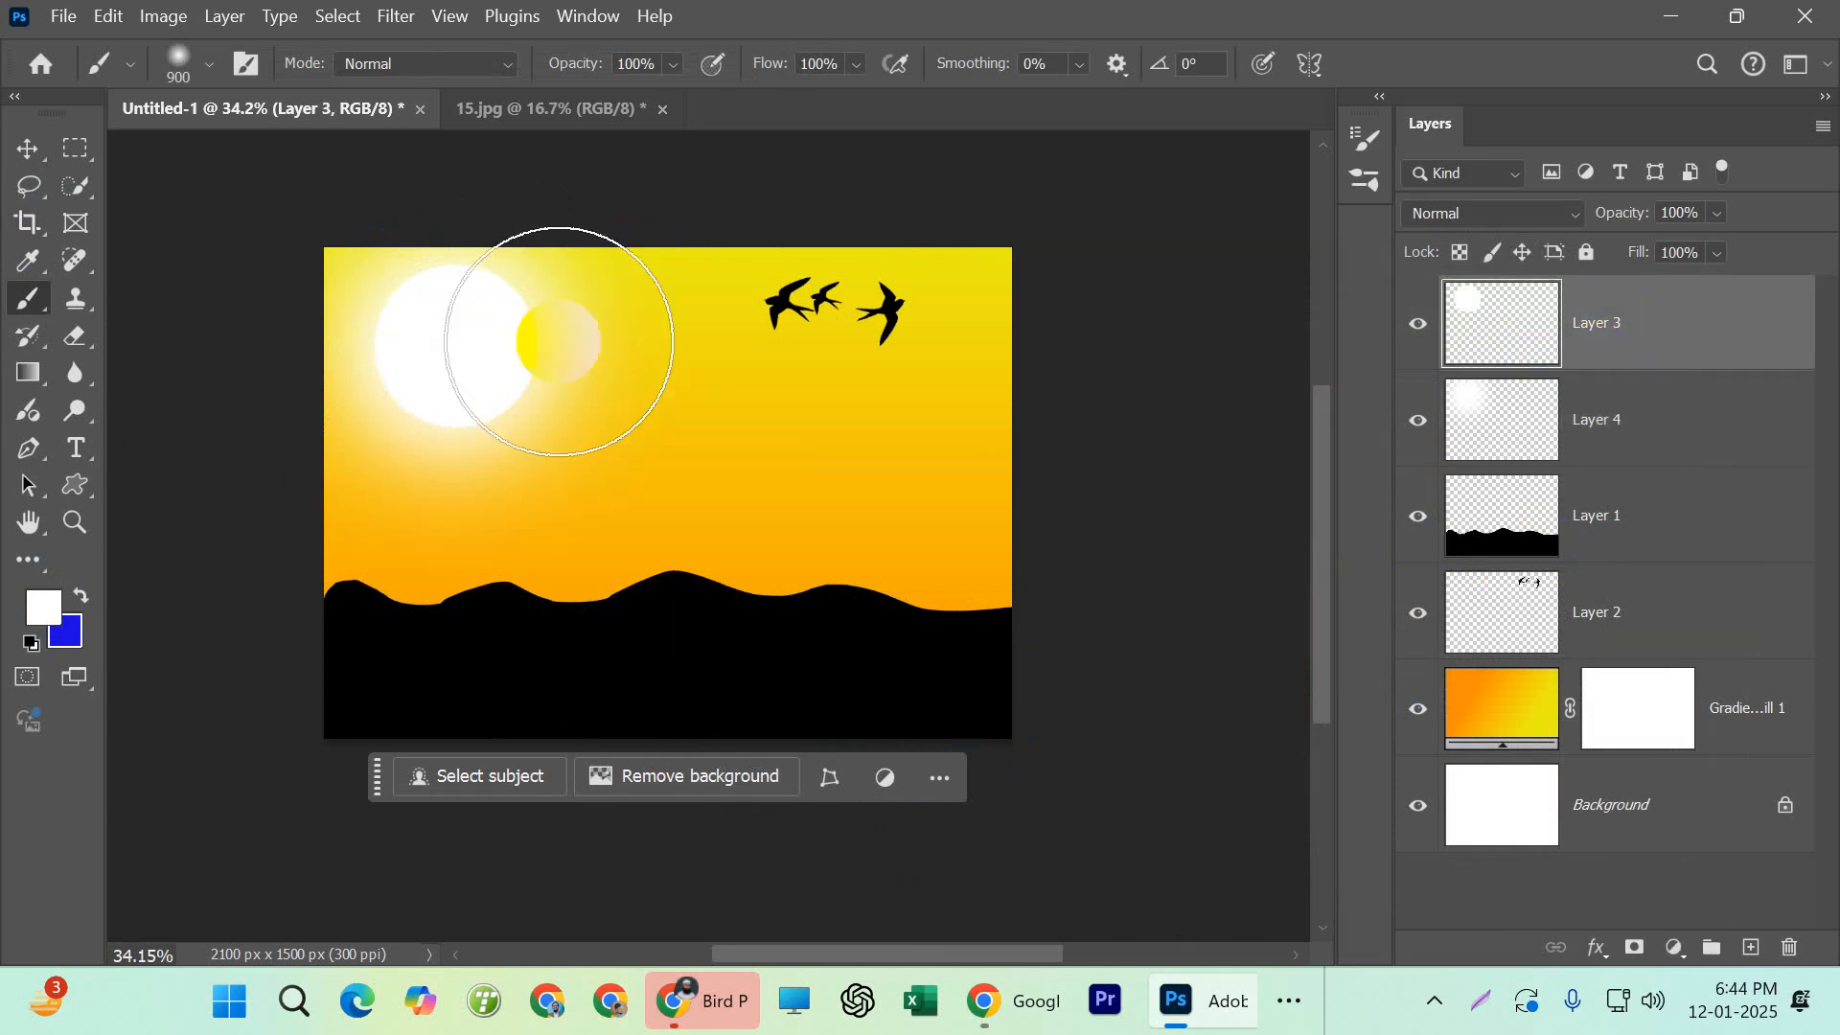
pyautogui.click(28, 151)
pyautogui.click(1527, 418)
pyautogui.click(1492, 329)
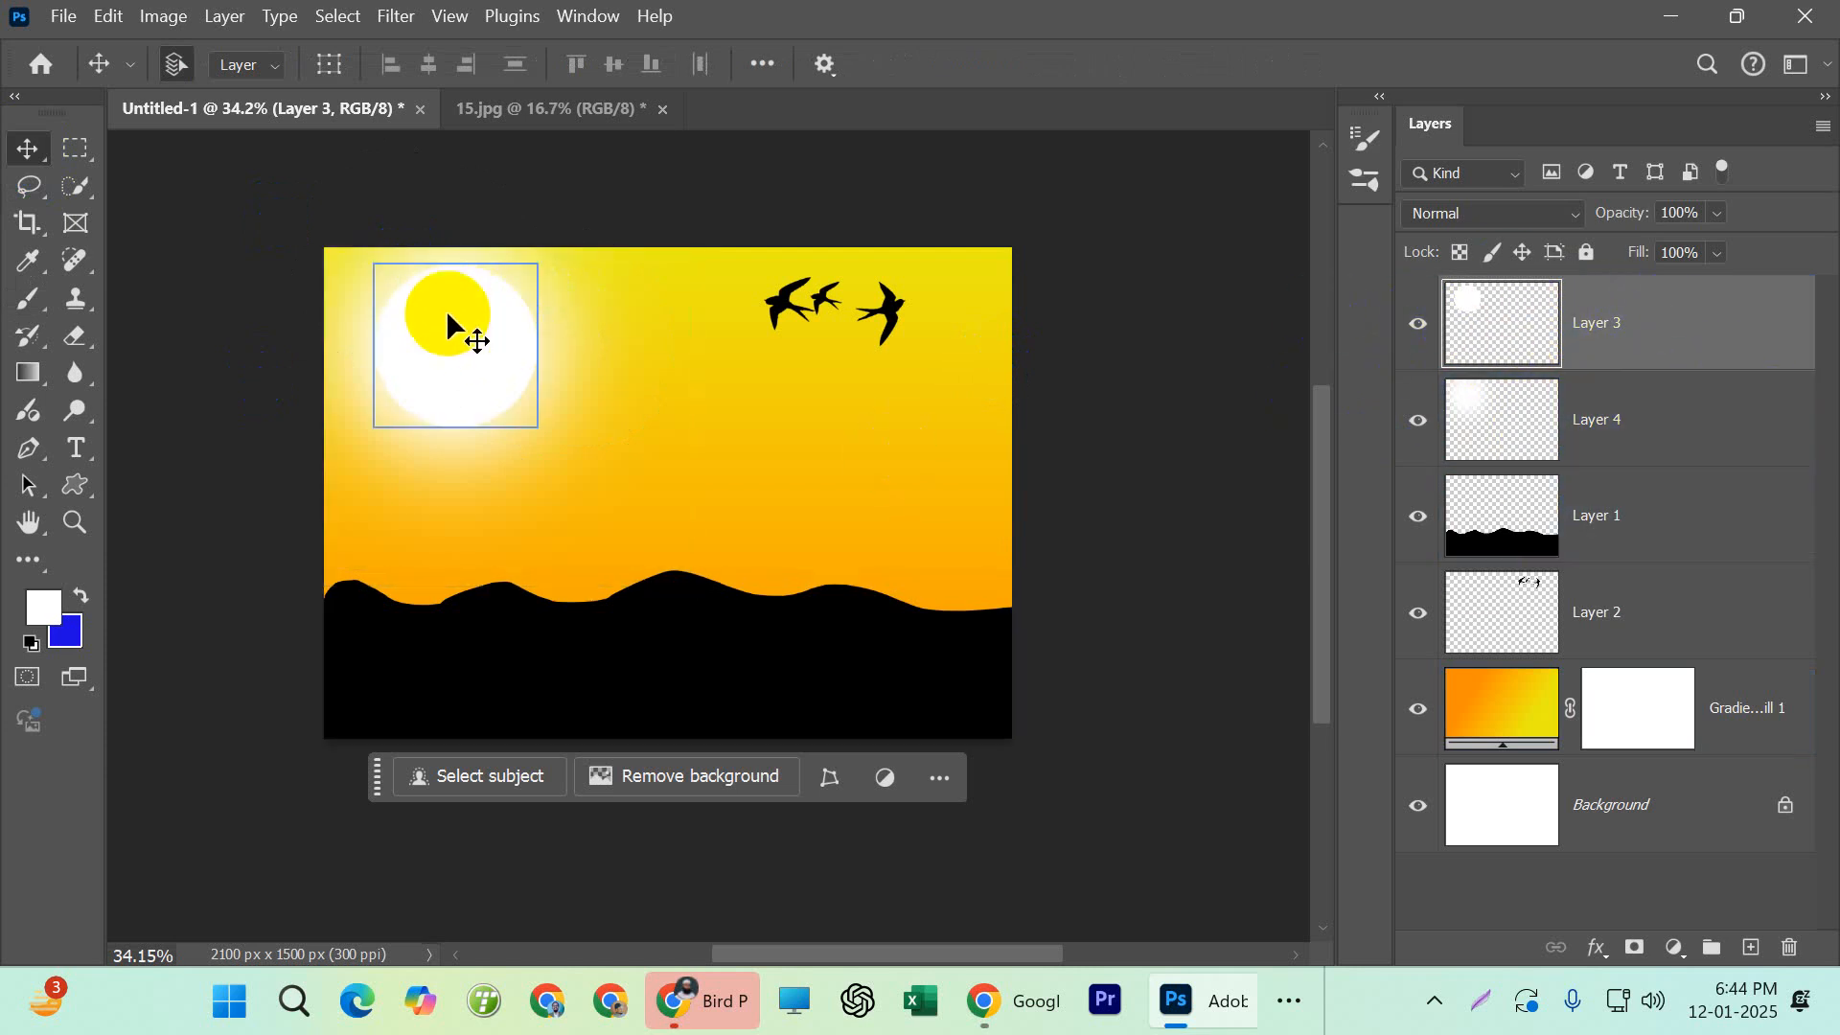
# Try moving the sun disc and its glow separately across the sky, and undo both moves
pyautogui.moveTo(462, 313); pyautogui.dragTo(764, 402)
pyautogui.moveTo(571, 359); pyautogui.dragTo(519, 389)
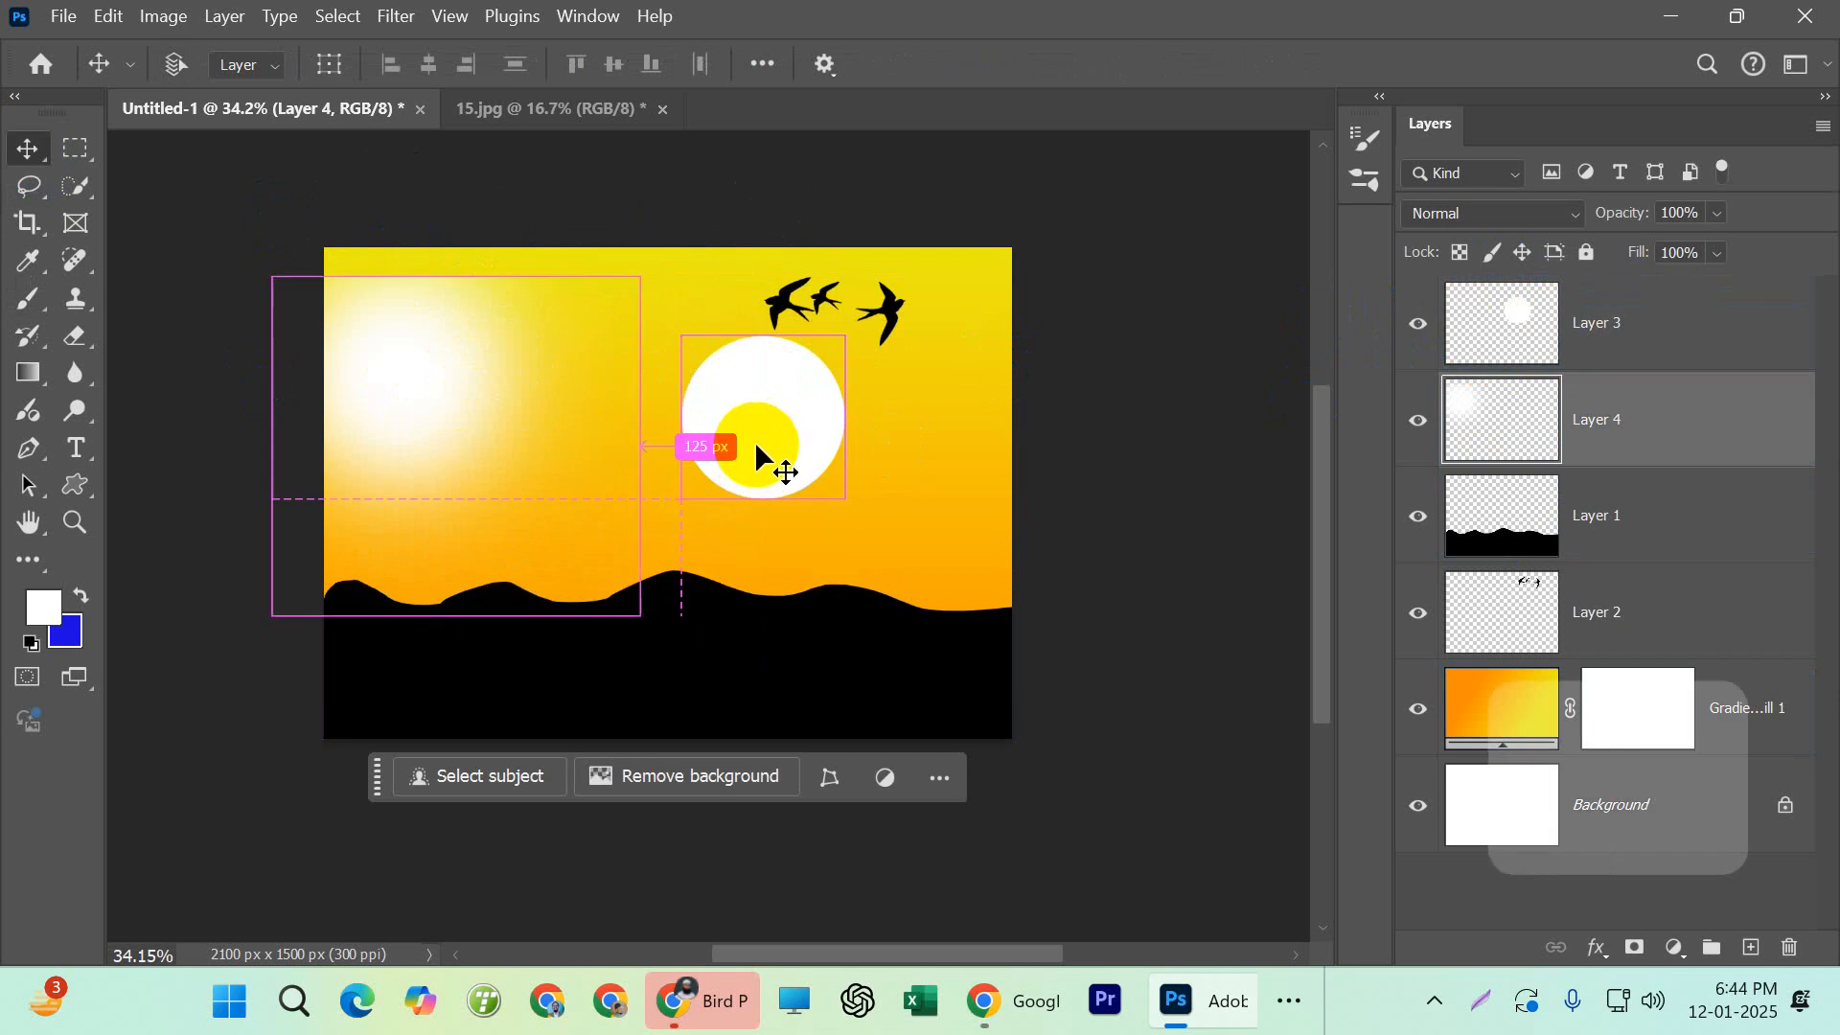
pyautogui.hotkey('ctrl', 'z')
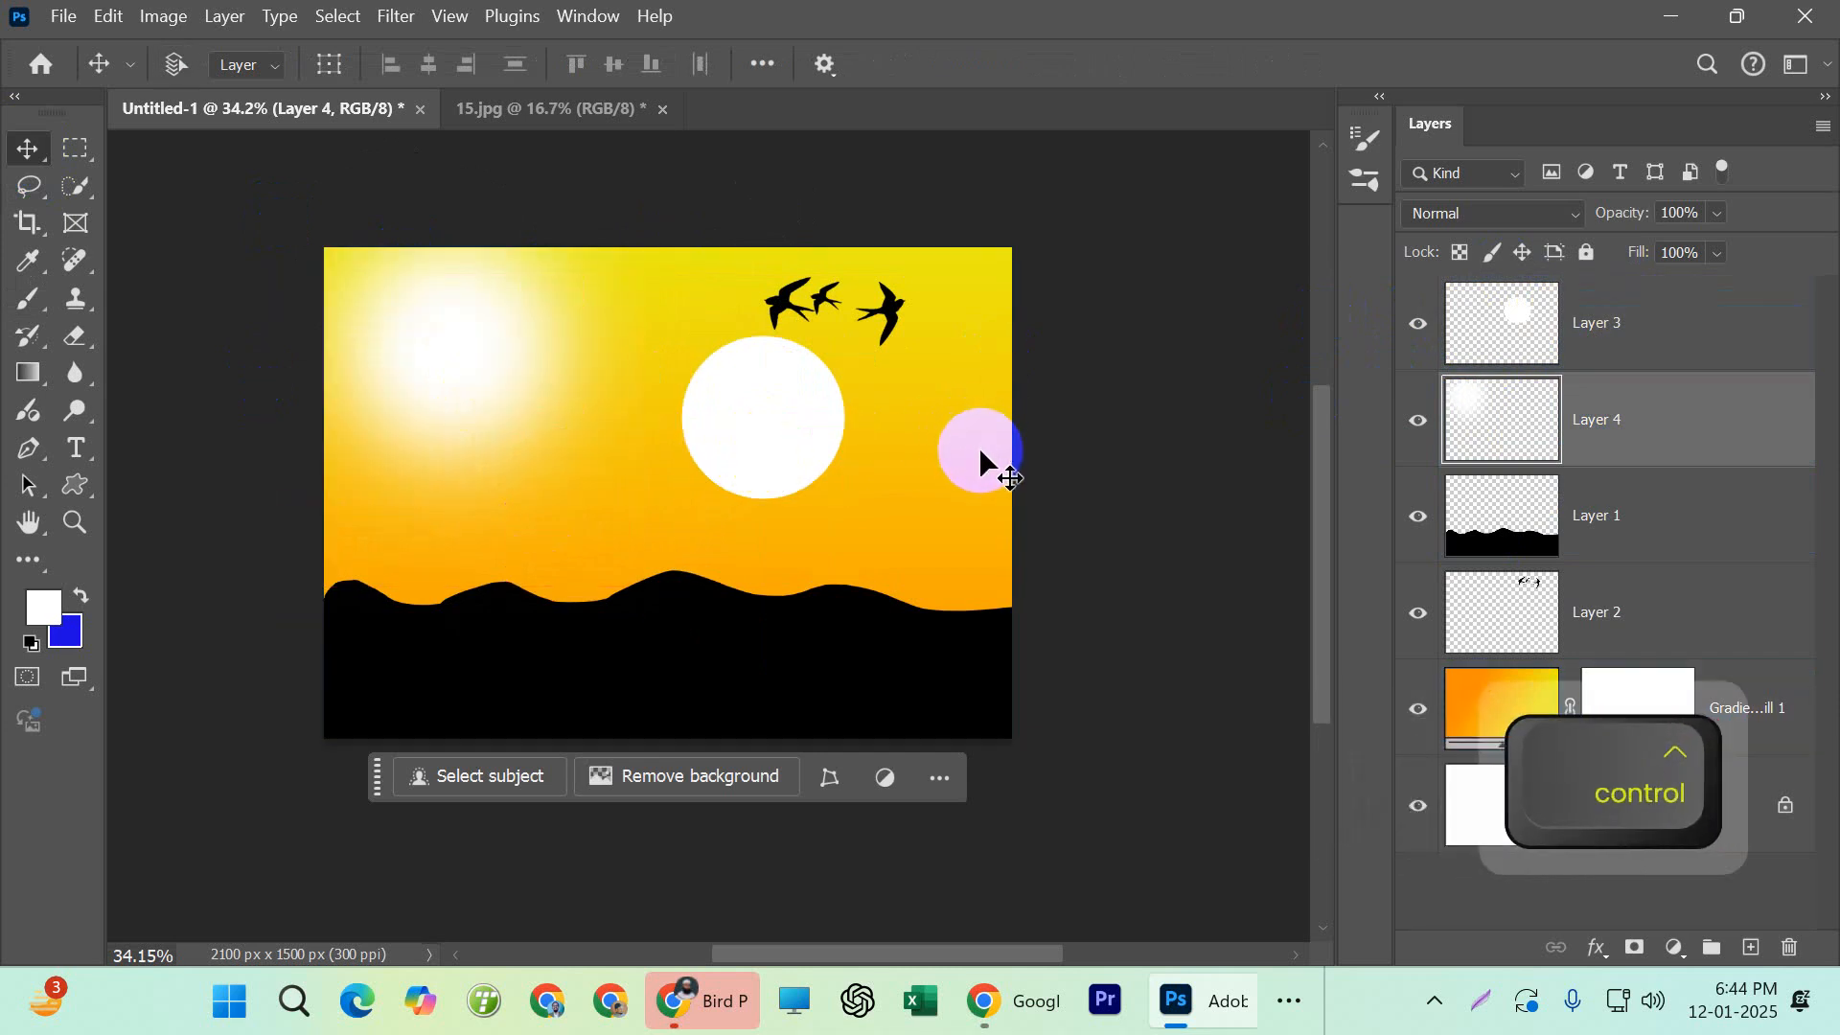
pyautogui.hotkey('ctrl', 'z')
pyautogui.click(1145, 546)
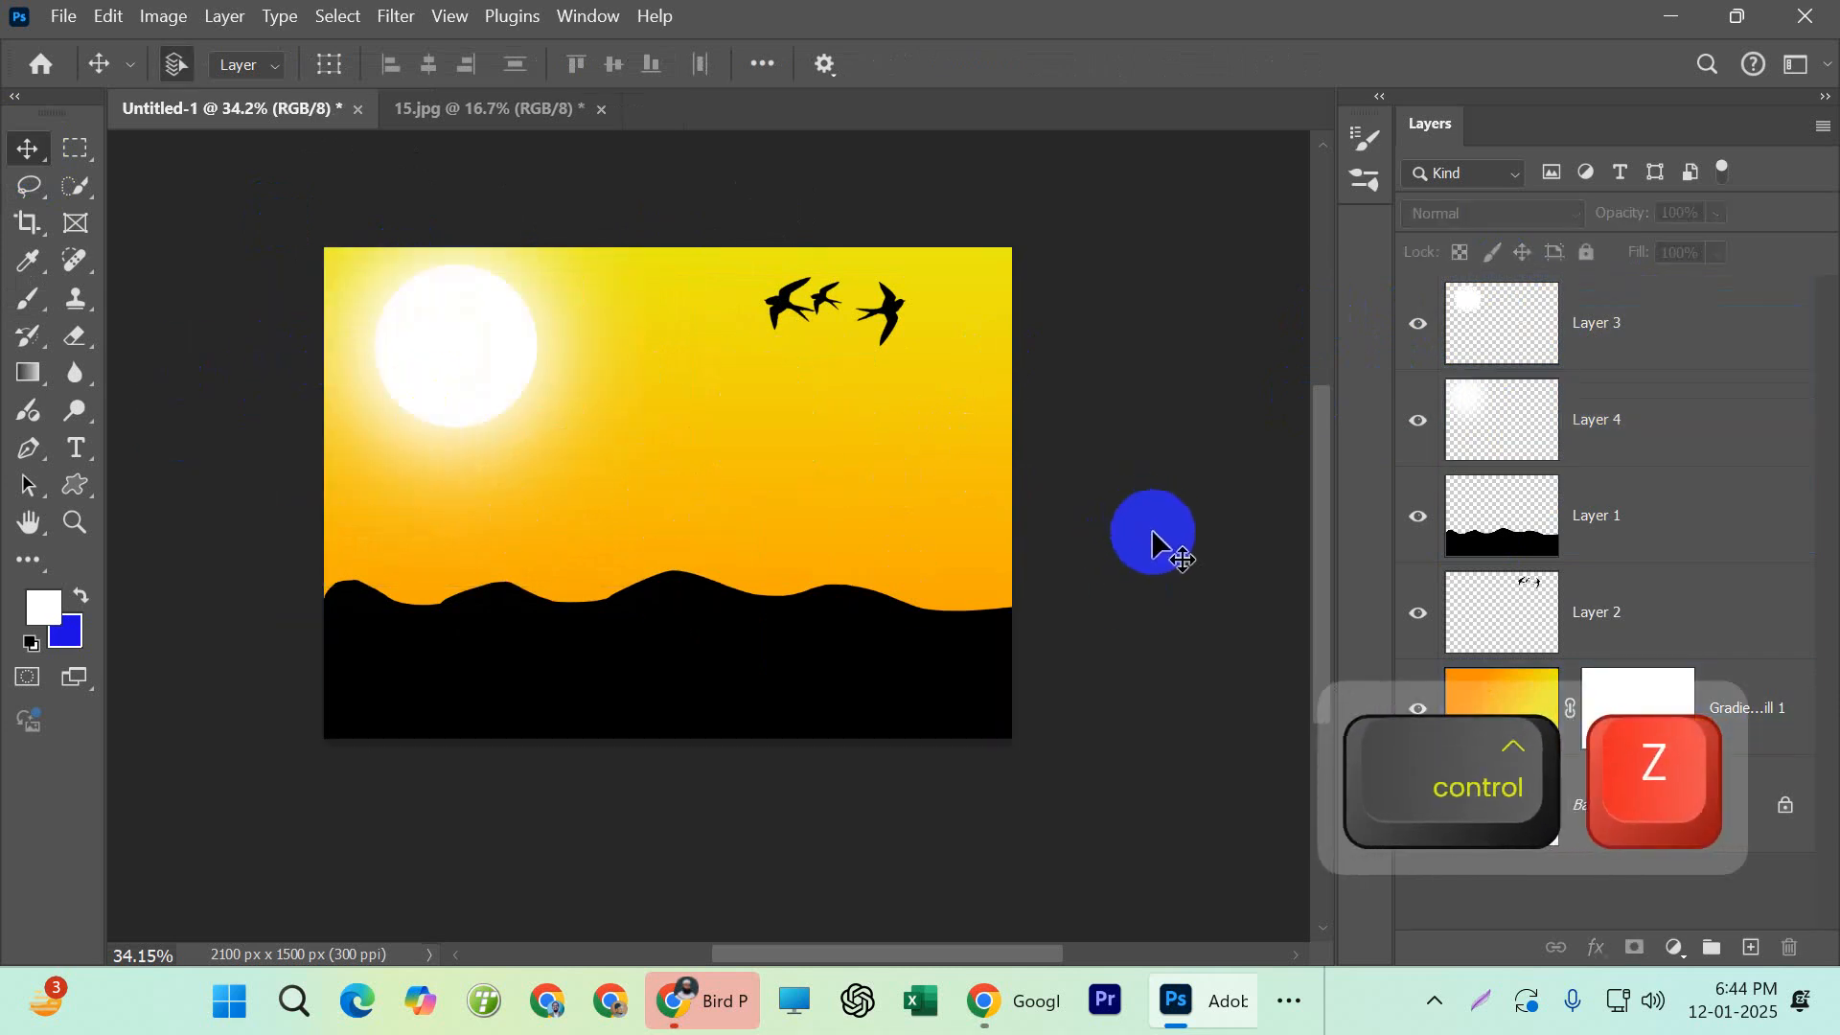
# Select Layer 3, Layer 4 and the hills layer, Layer 1, together
pyautogui.click(522, 345)
pyautogui.click(1601, 422)
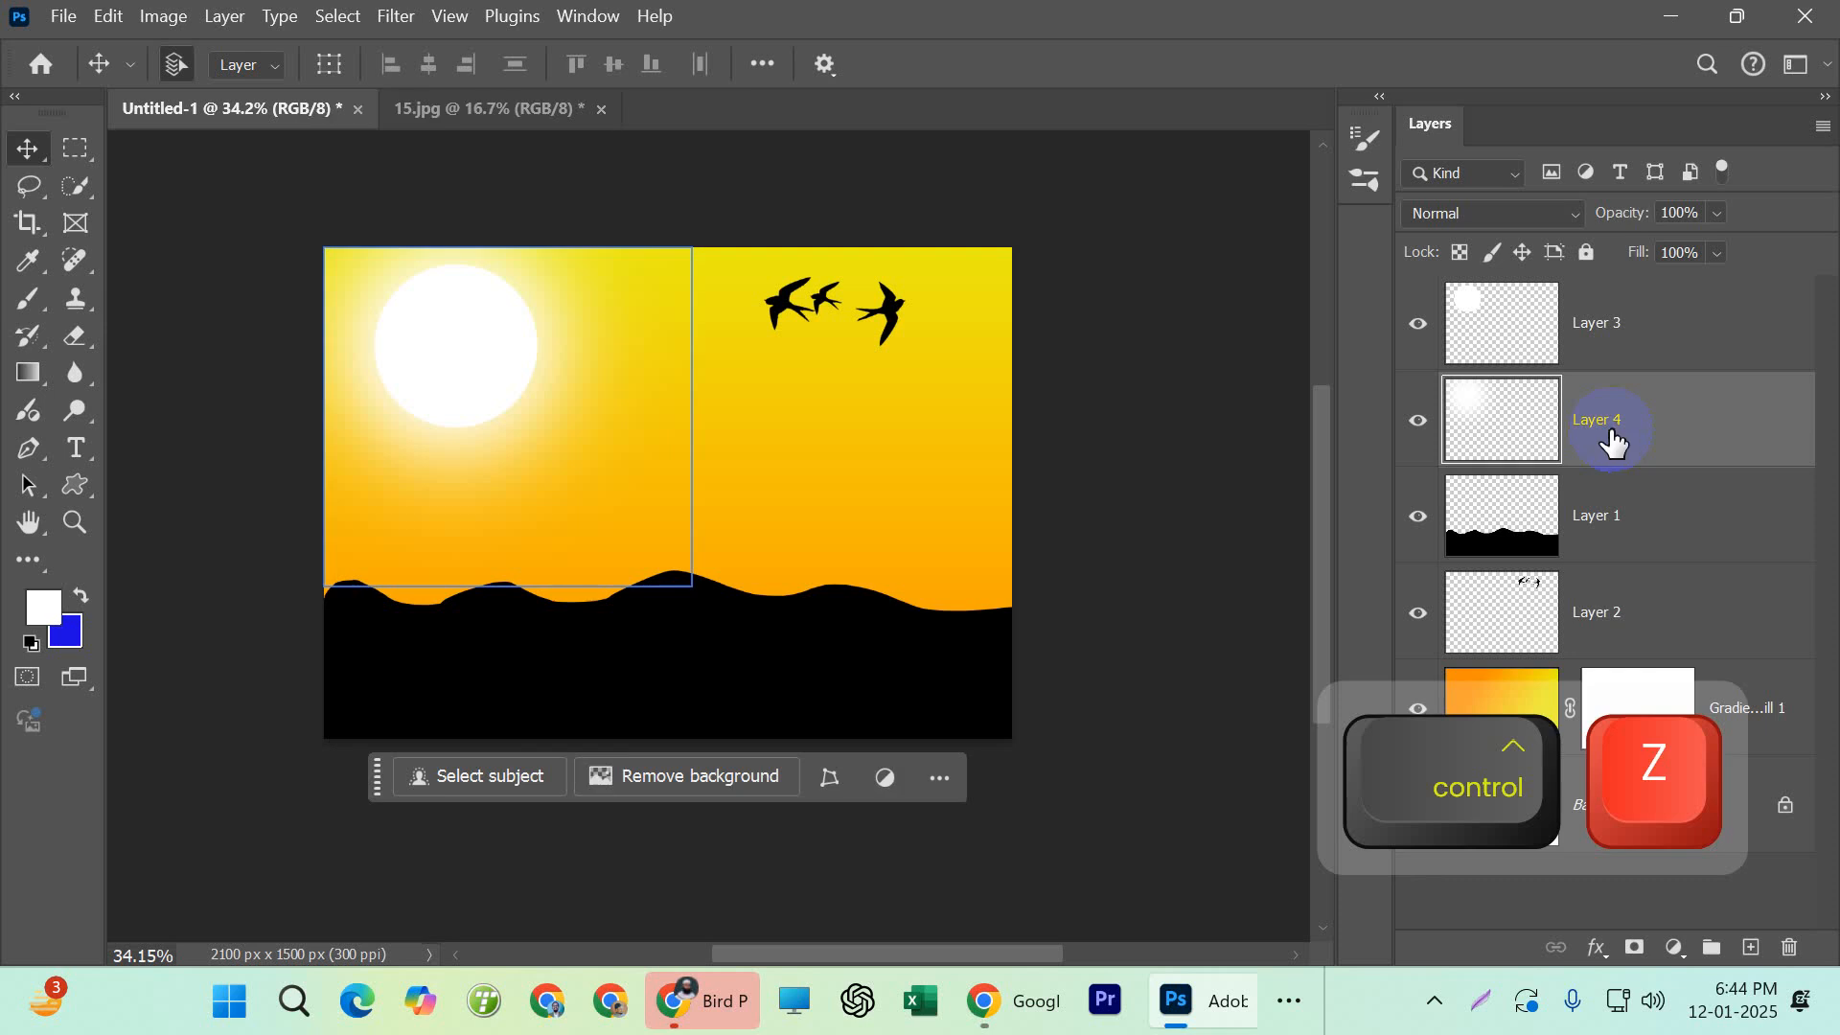
pyautogui.click(1594, 706)
pyautogui.click(920, 661)
pyautogui.click(1060, 642)
pyautogui.click(1664, 388)
pyautogui.click(1650, 345)
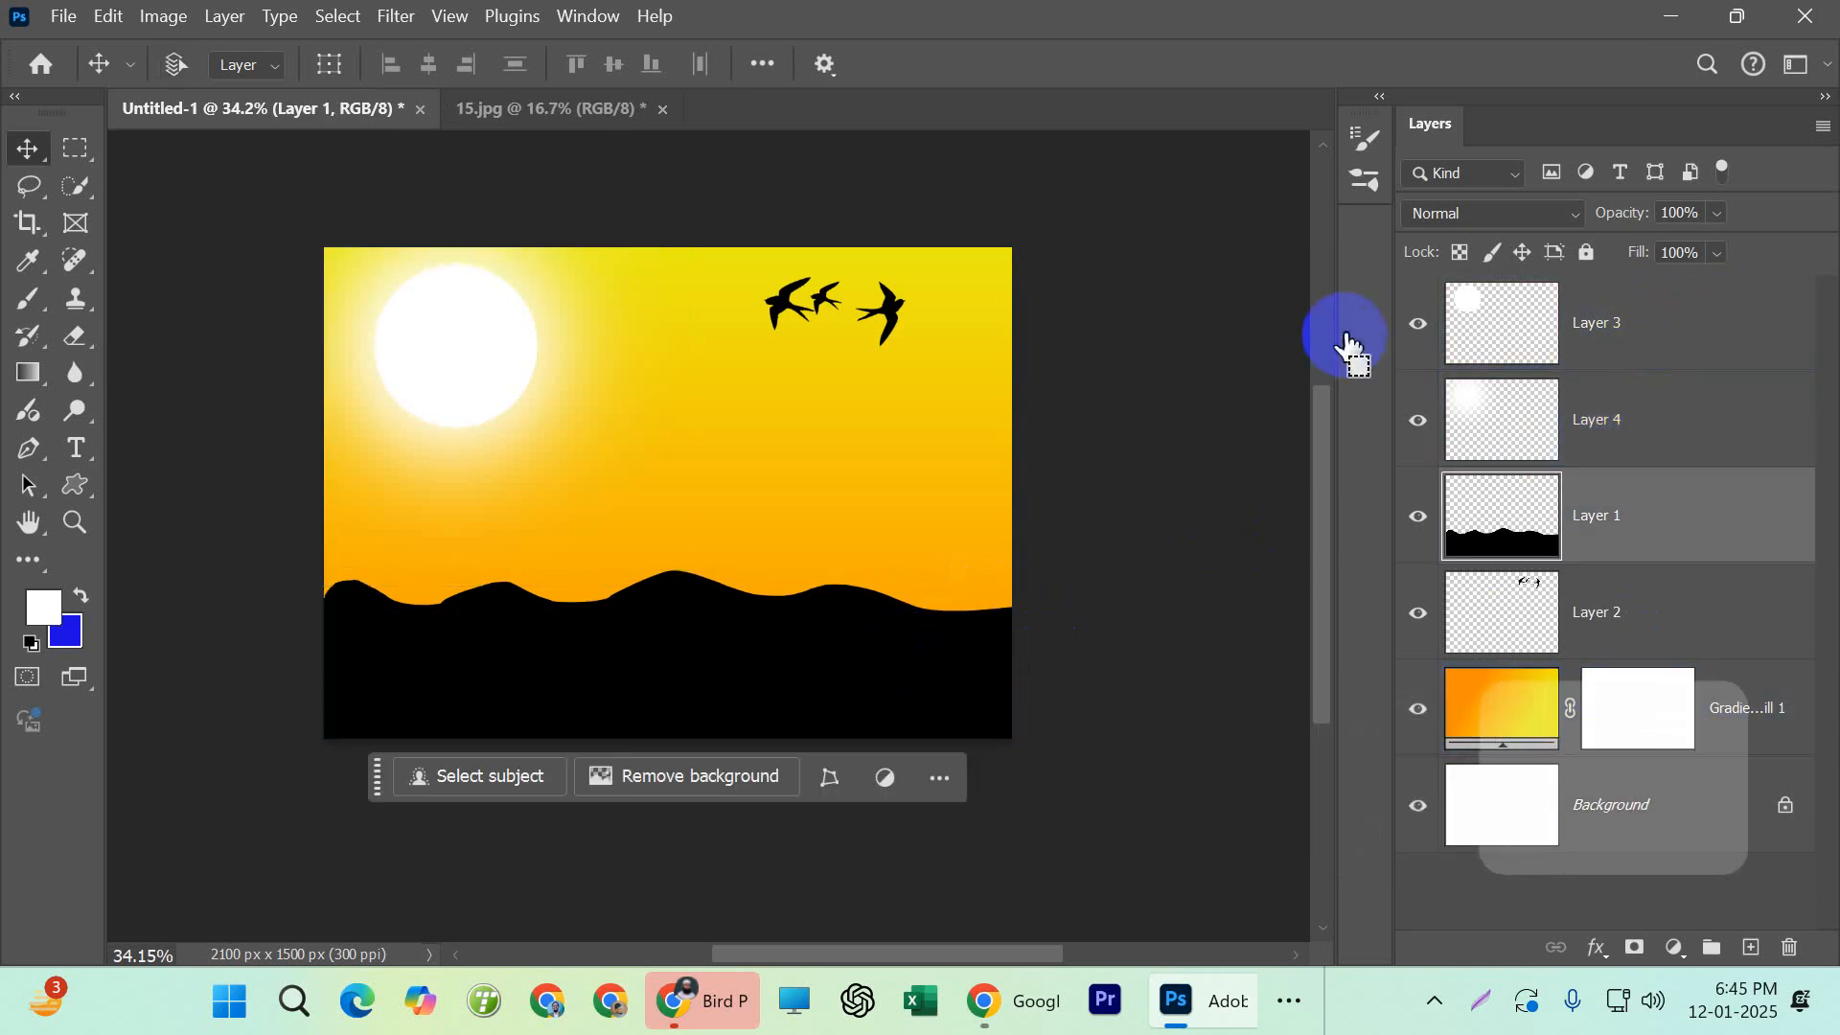
pyautogui.keyDown('ctrl'); pyautogui.click(1629, 326); pyautogui.keyUp('ctrl')
pyautogui.keyDown('ctrl'); pyautogui.click(1646, 414); pyautogui.keyUp('ctrl')
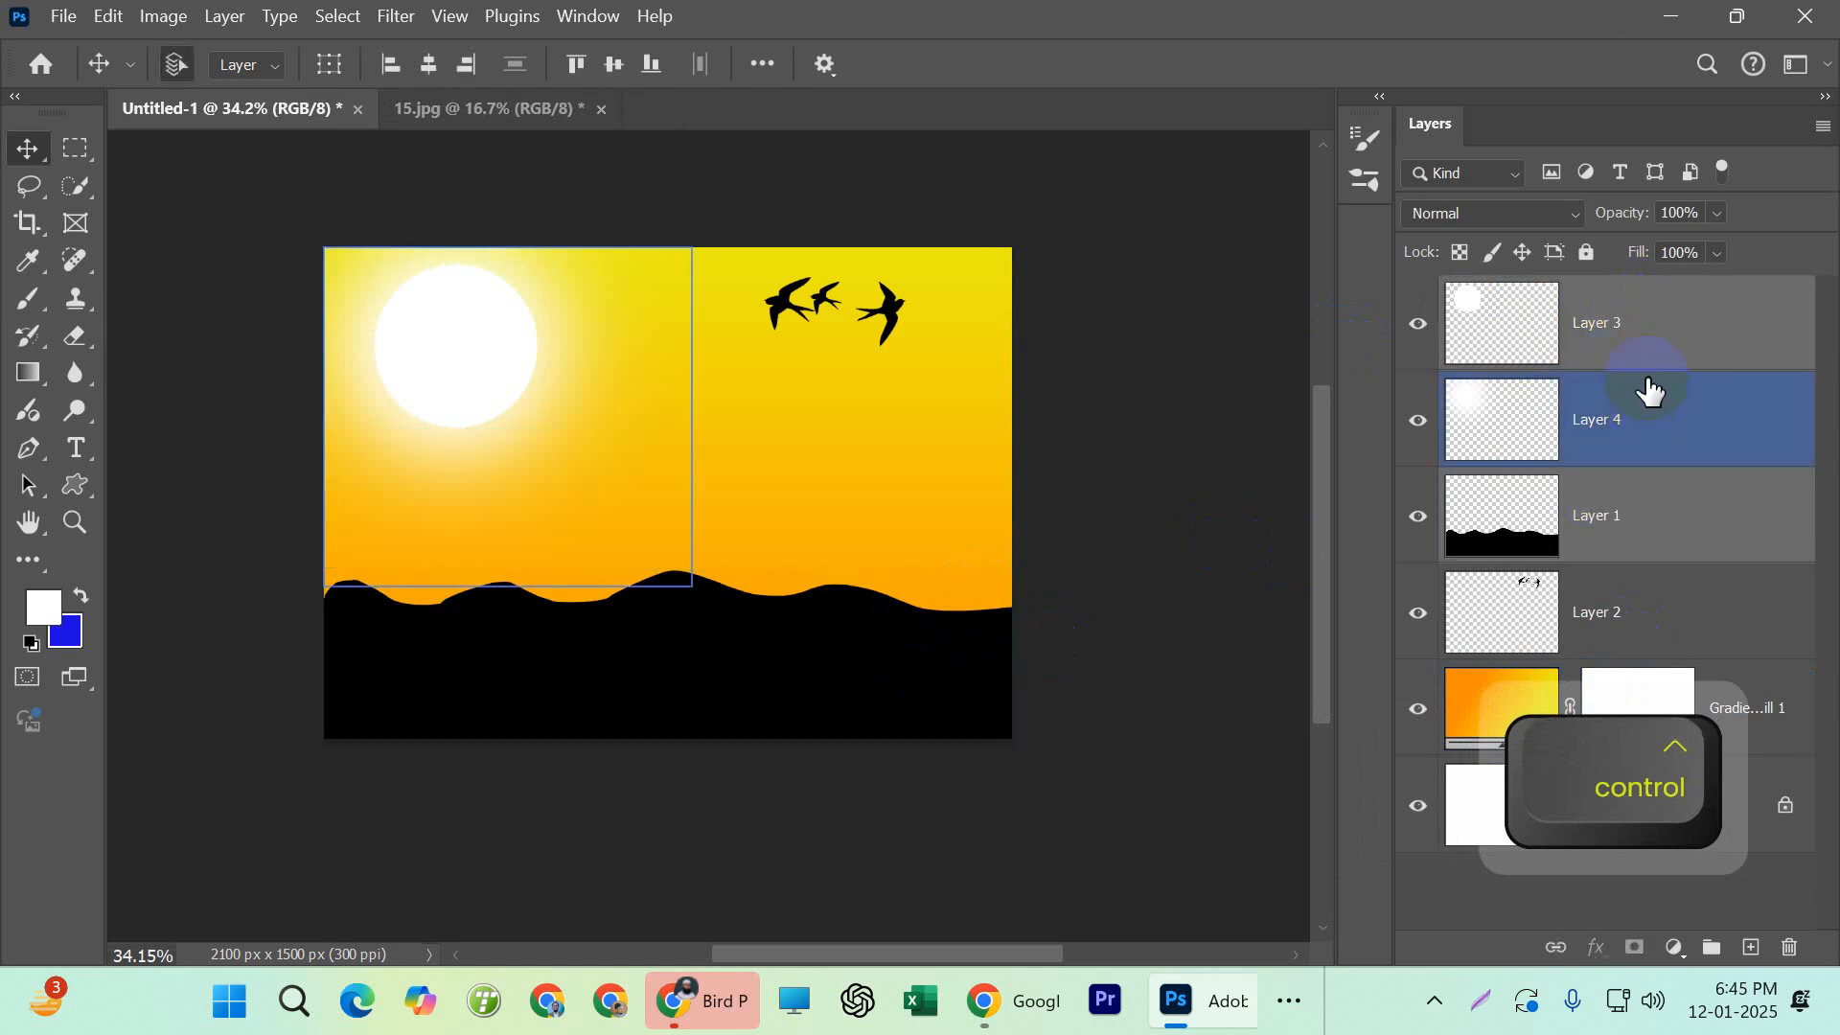
# Make only Layer 3 active and move the sun disc away from its glow to the right side of the sky, just above the hills
pyautogui.click(1626, 327)
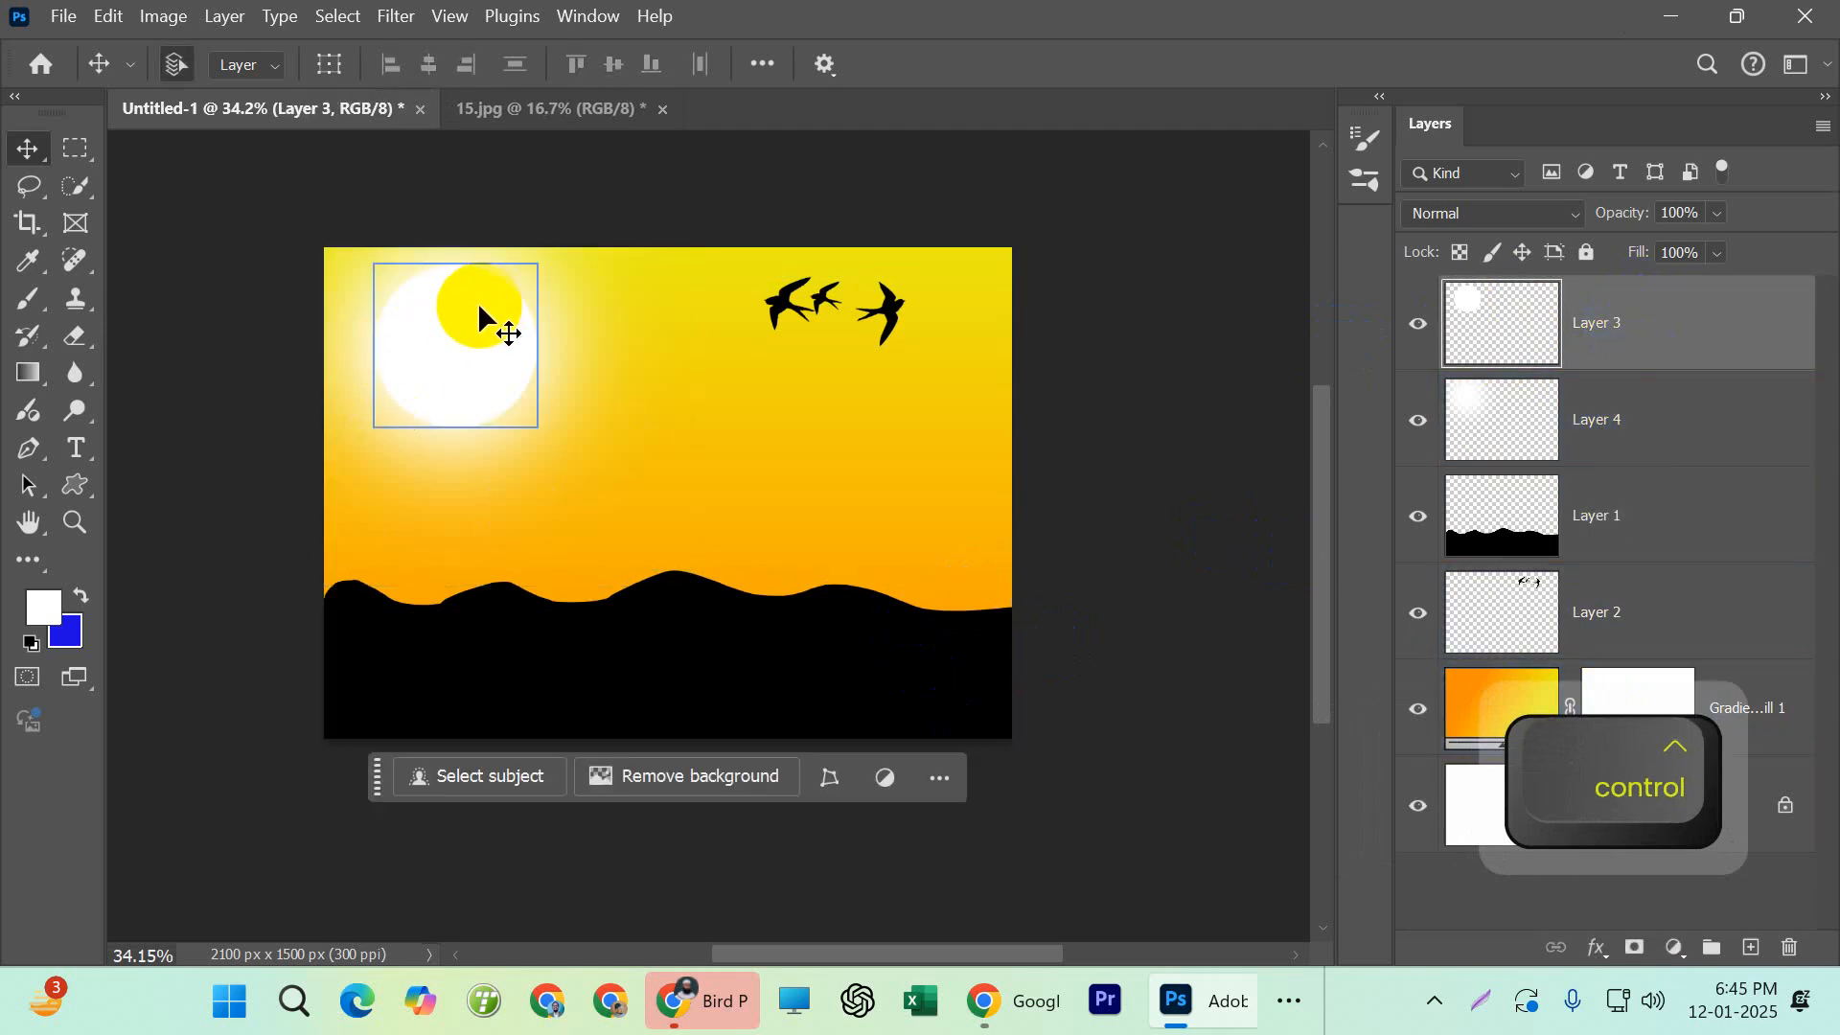
pyautogui.keyDown('ctrl'); pyautogui.click(477, 302); pyautogui.keyUp('ctrl')
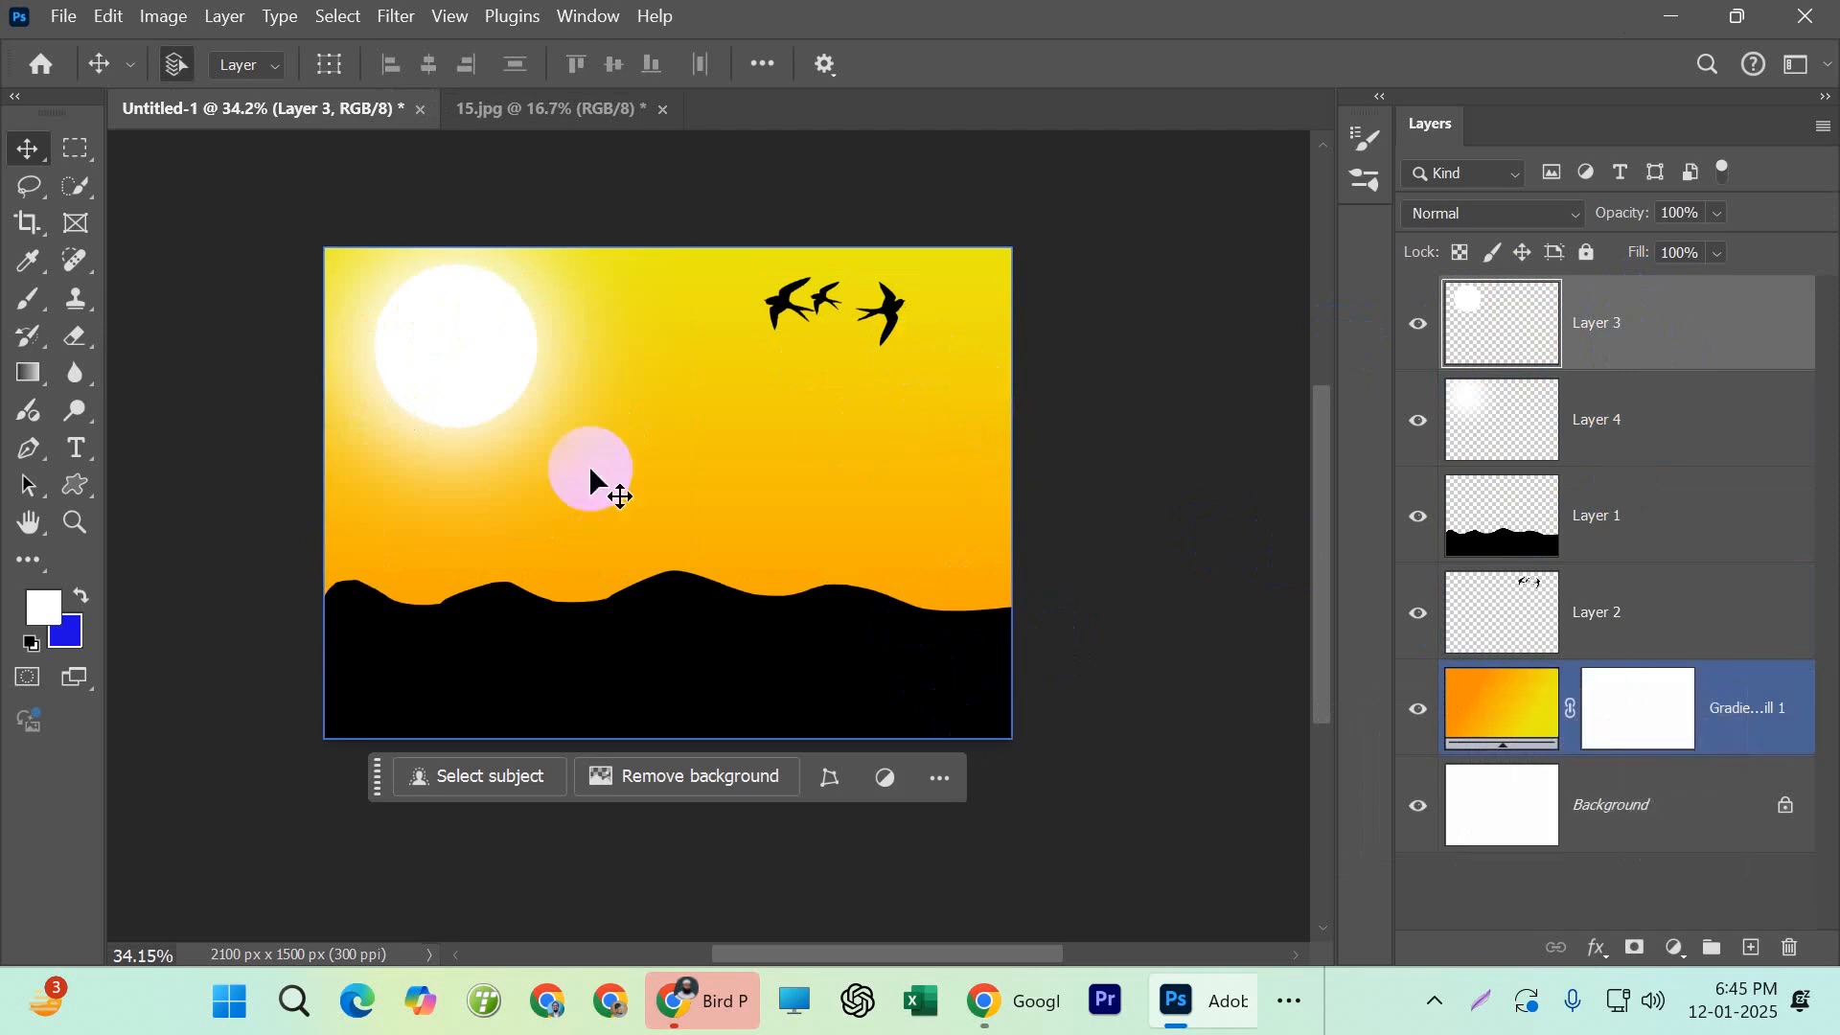
pyautogui.moveTo(464, 361); pyautogui.dragTo(928, 504)
pyautogui.keyDown('ctrl'); pyautogui.click(621, 697); pyautogui.keyUp('ctrl')
pyautogui.click(1317, 112)
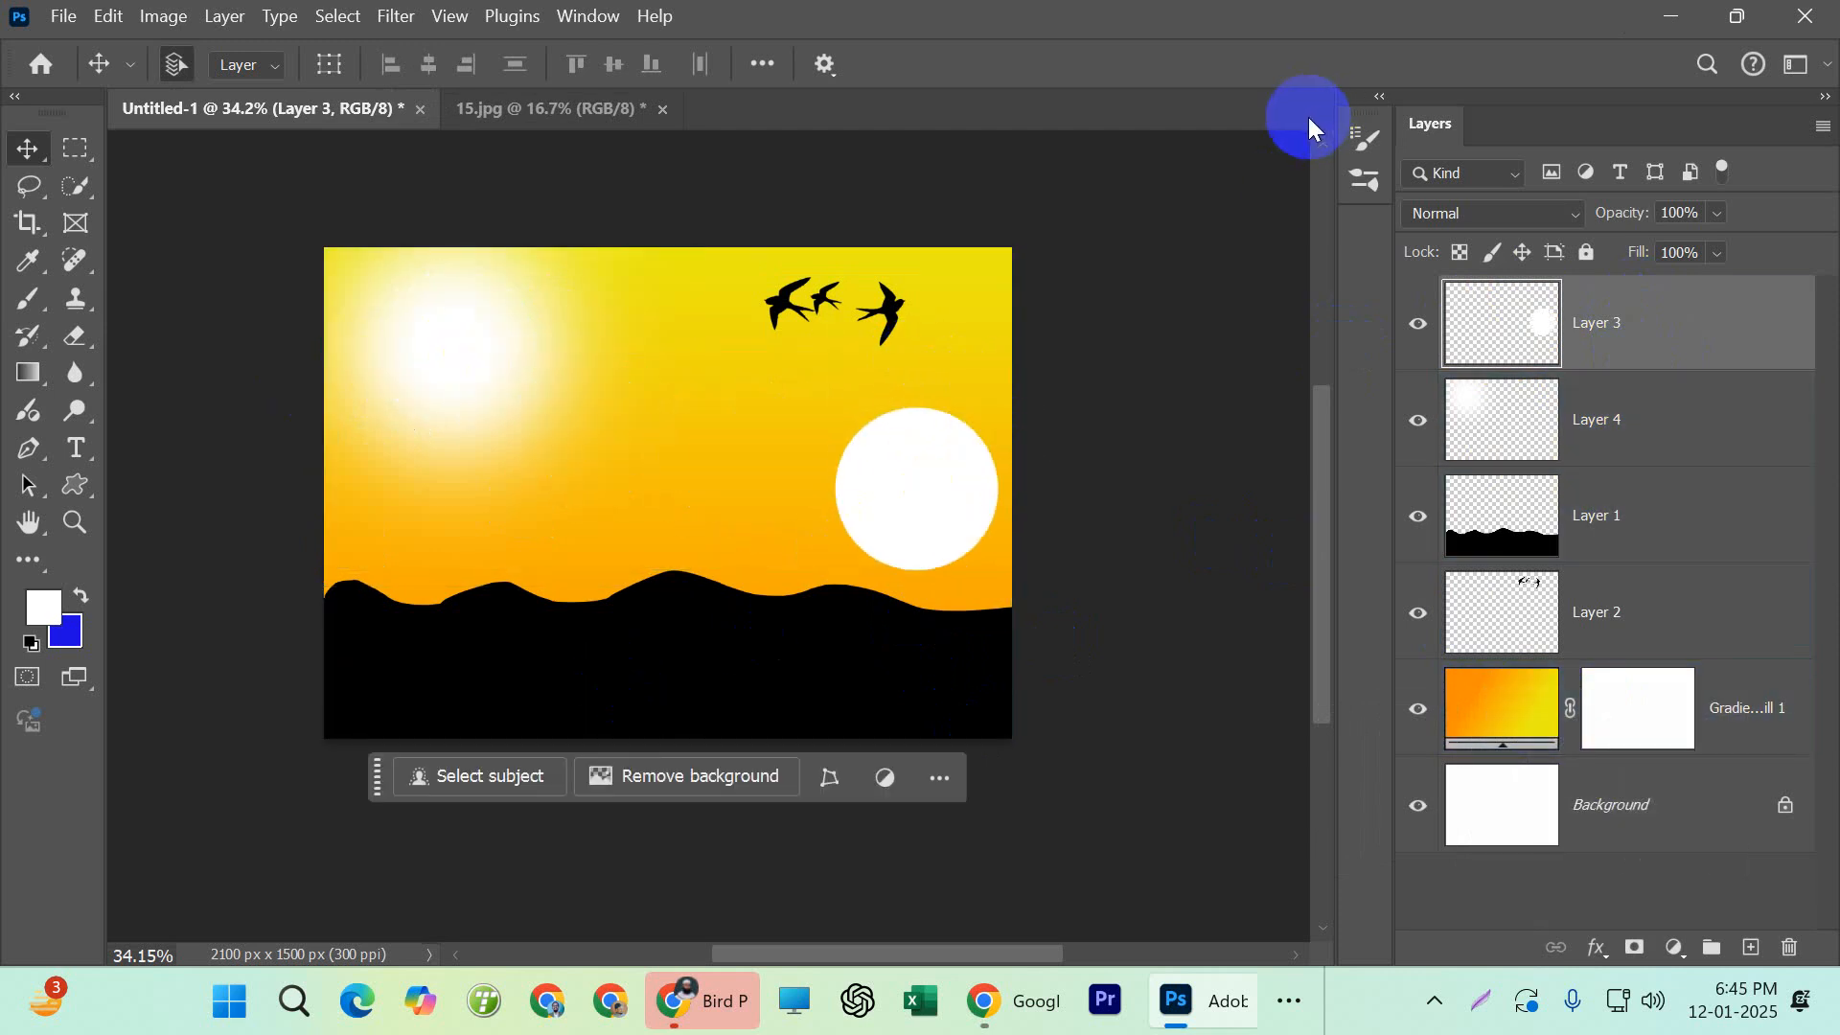
# Undo the last move of the sun disc
pyautogui.hotkey('ctrl', 'z')
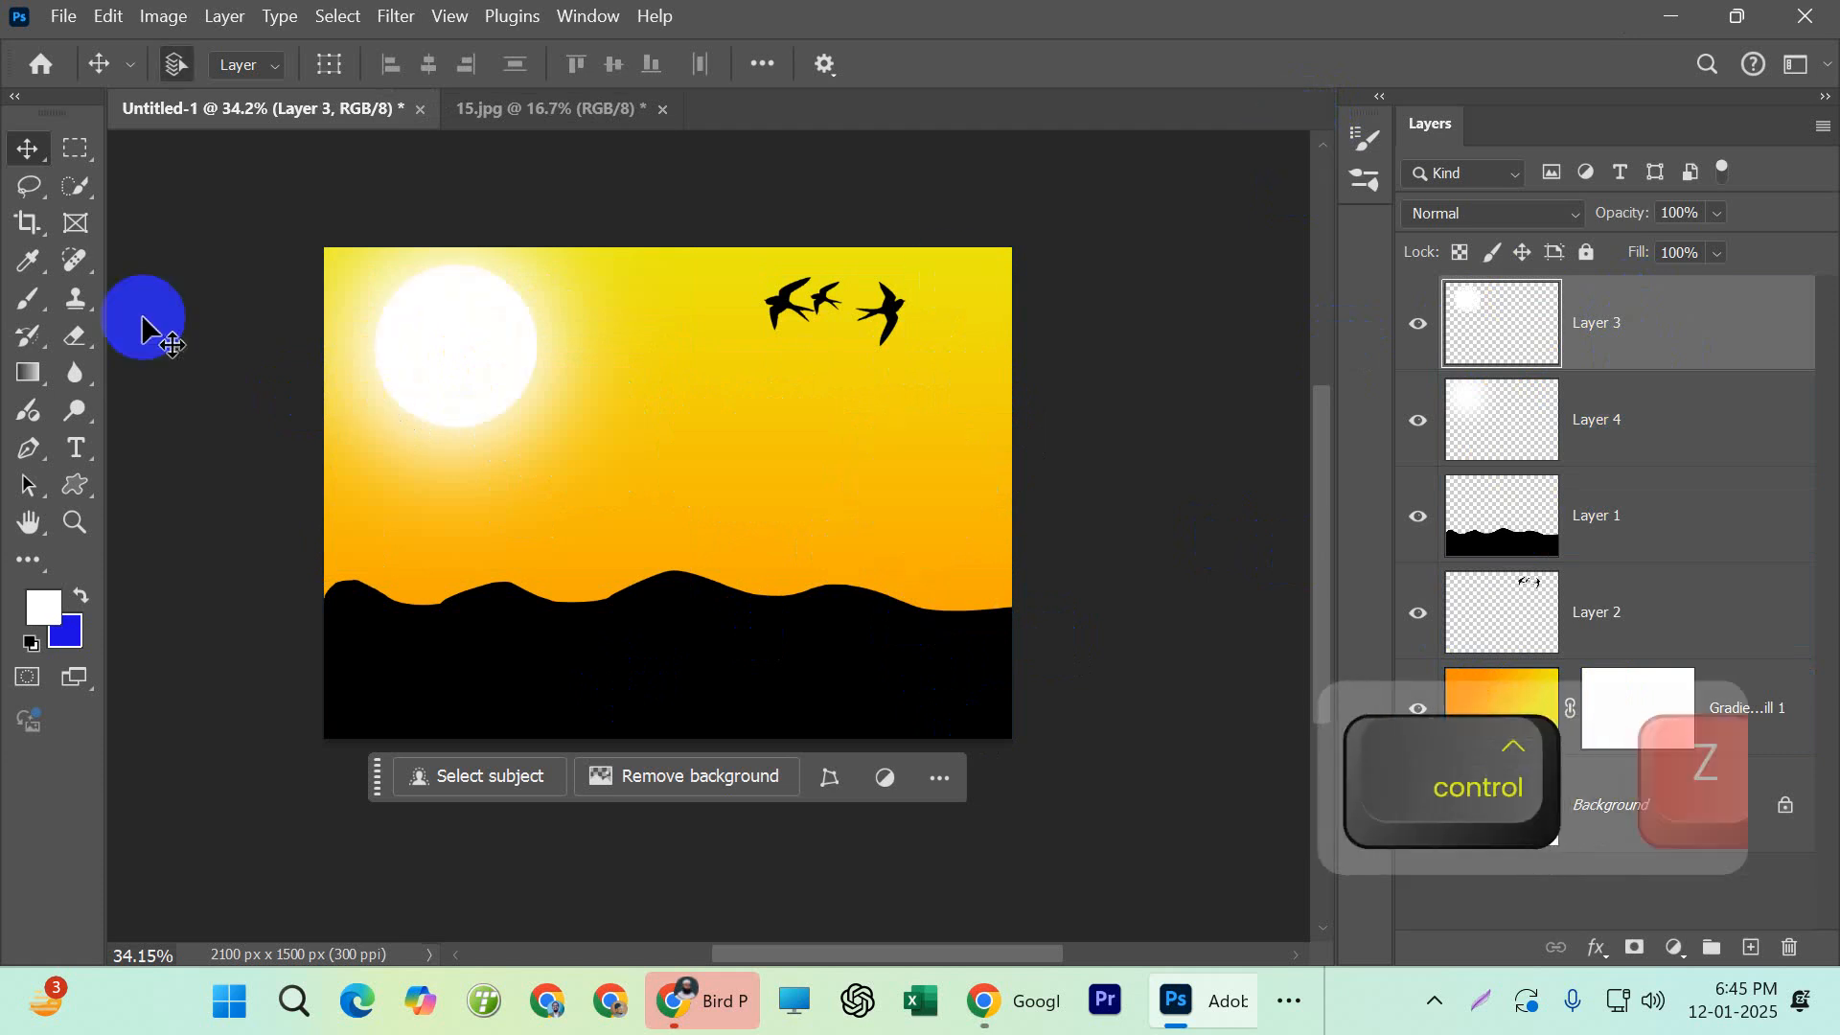
pyautogui.click(1434, 458)
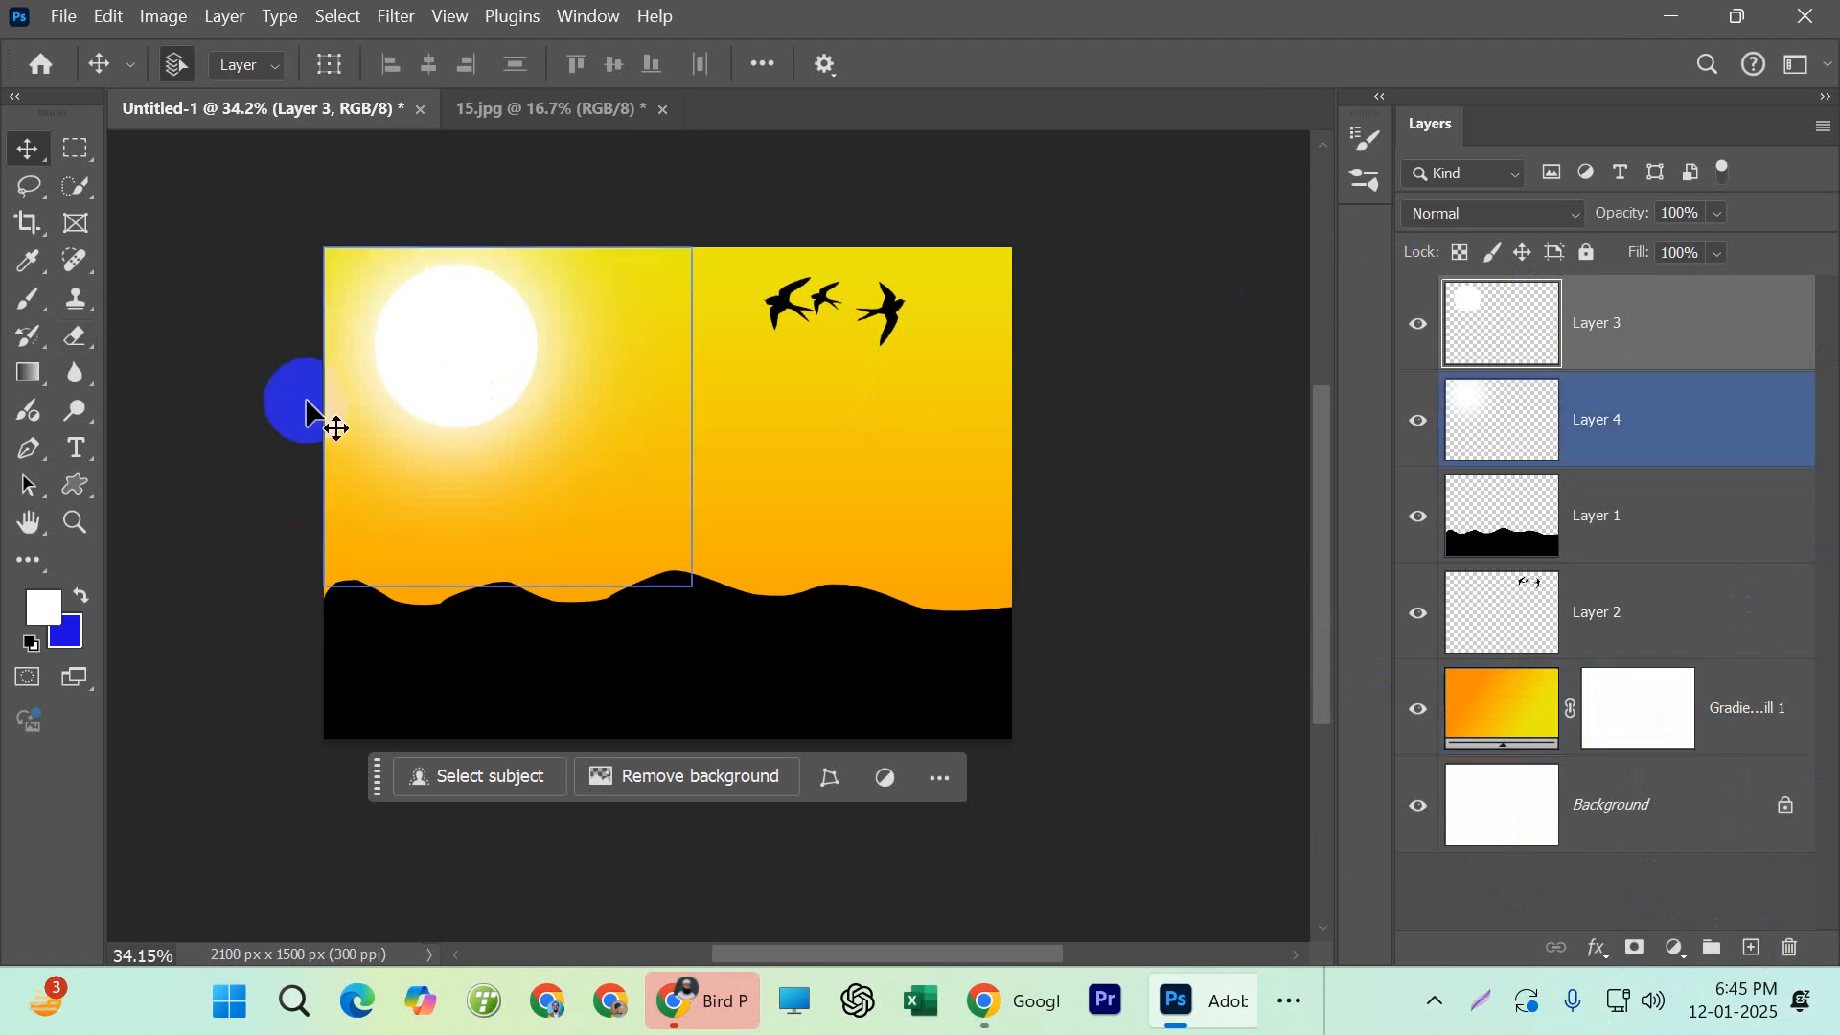
# Switch to Chrome, return to the earlier bird brush search and search Google for "clouds brush" instead
pyautogui.click(1227, 1002)
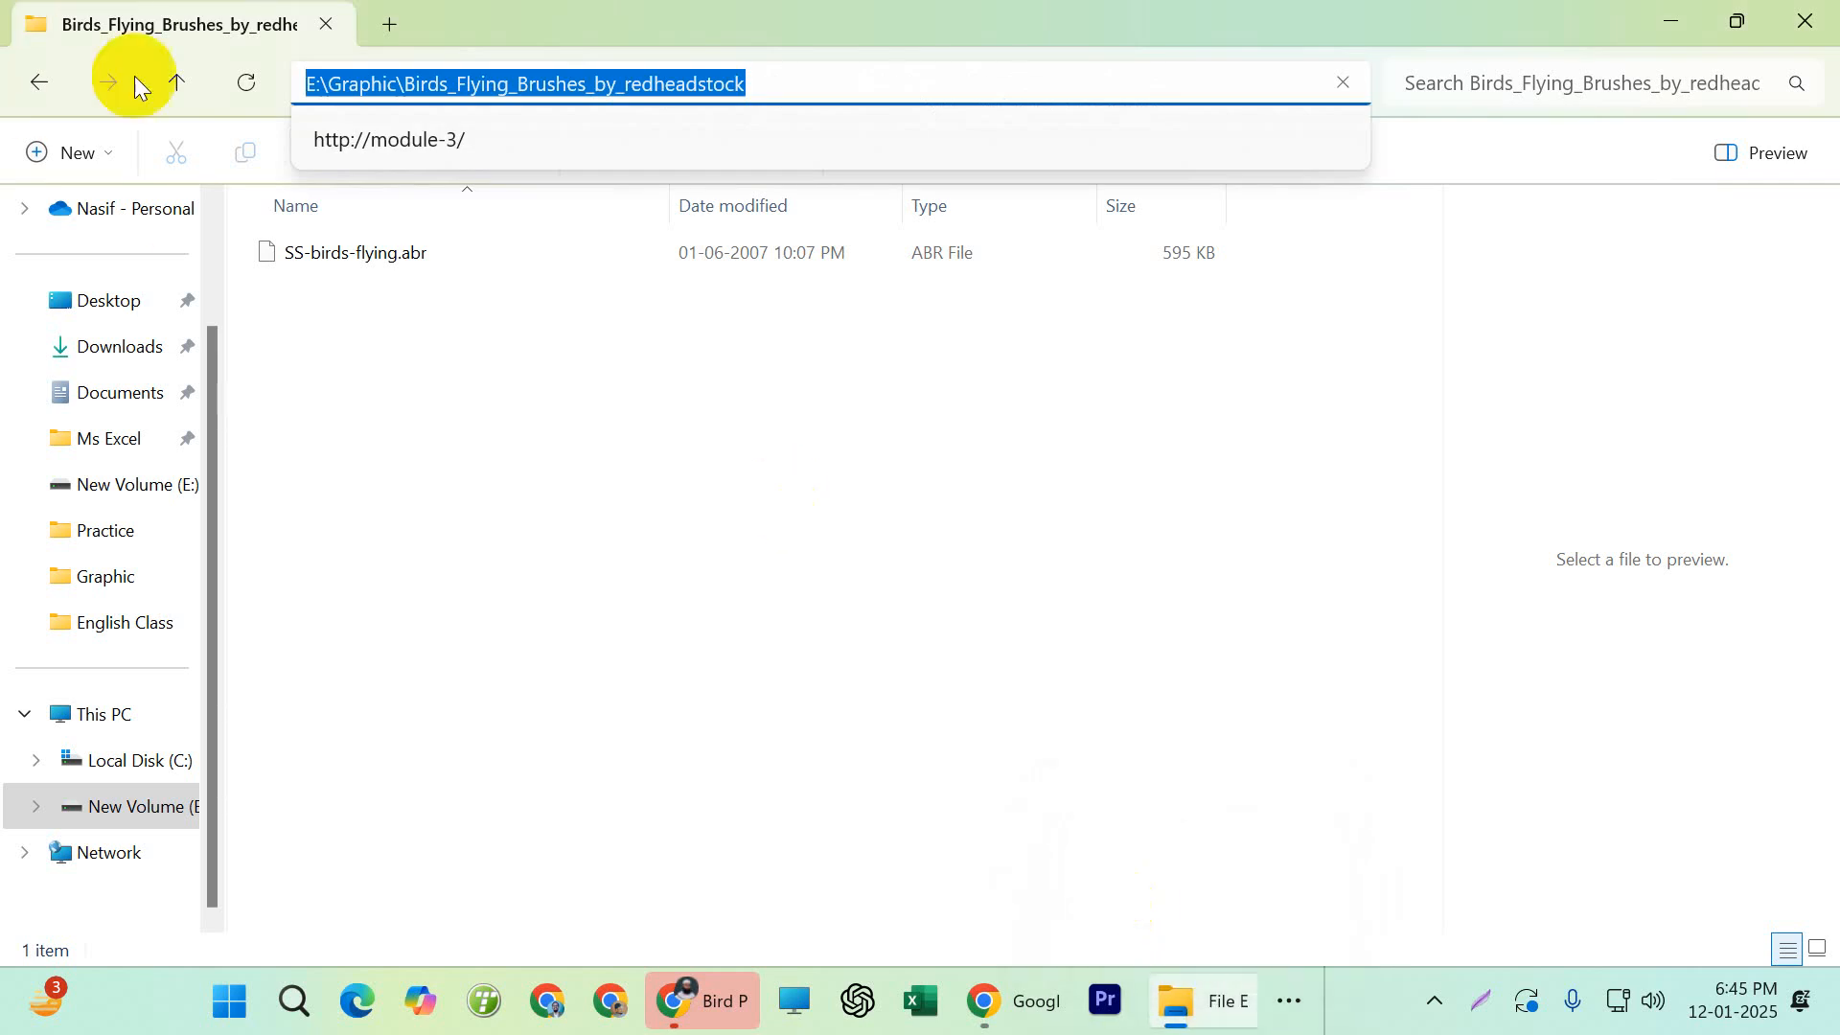
pyautogui.click(711, 1001)
pyautogui.click(84, 273)
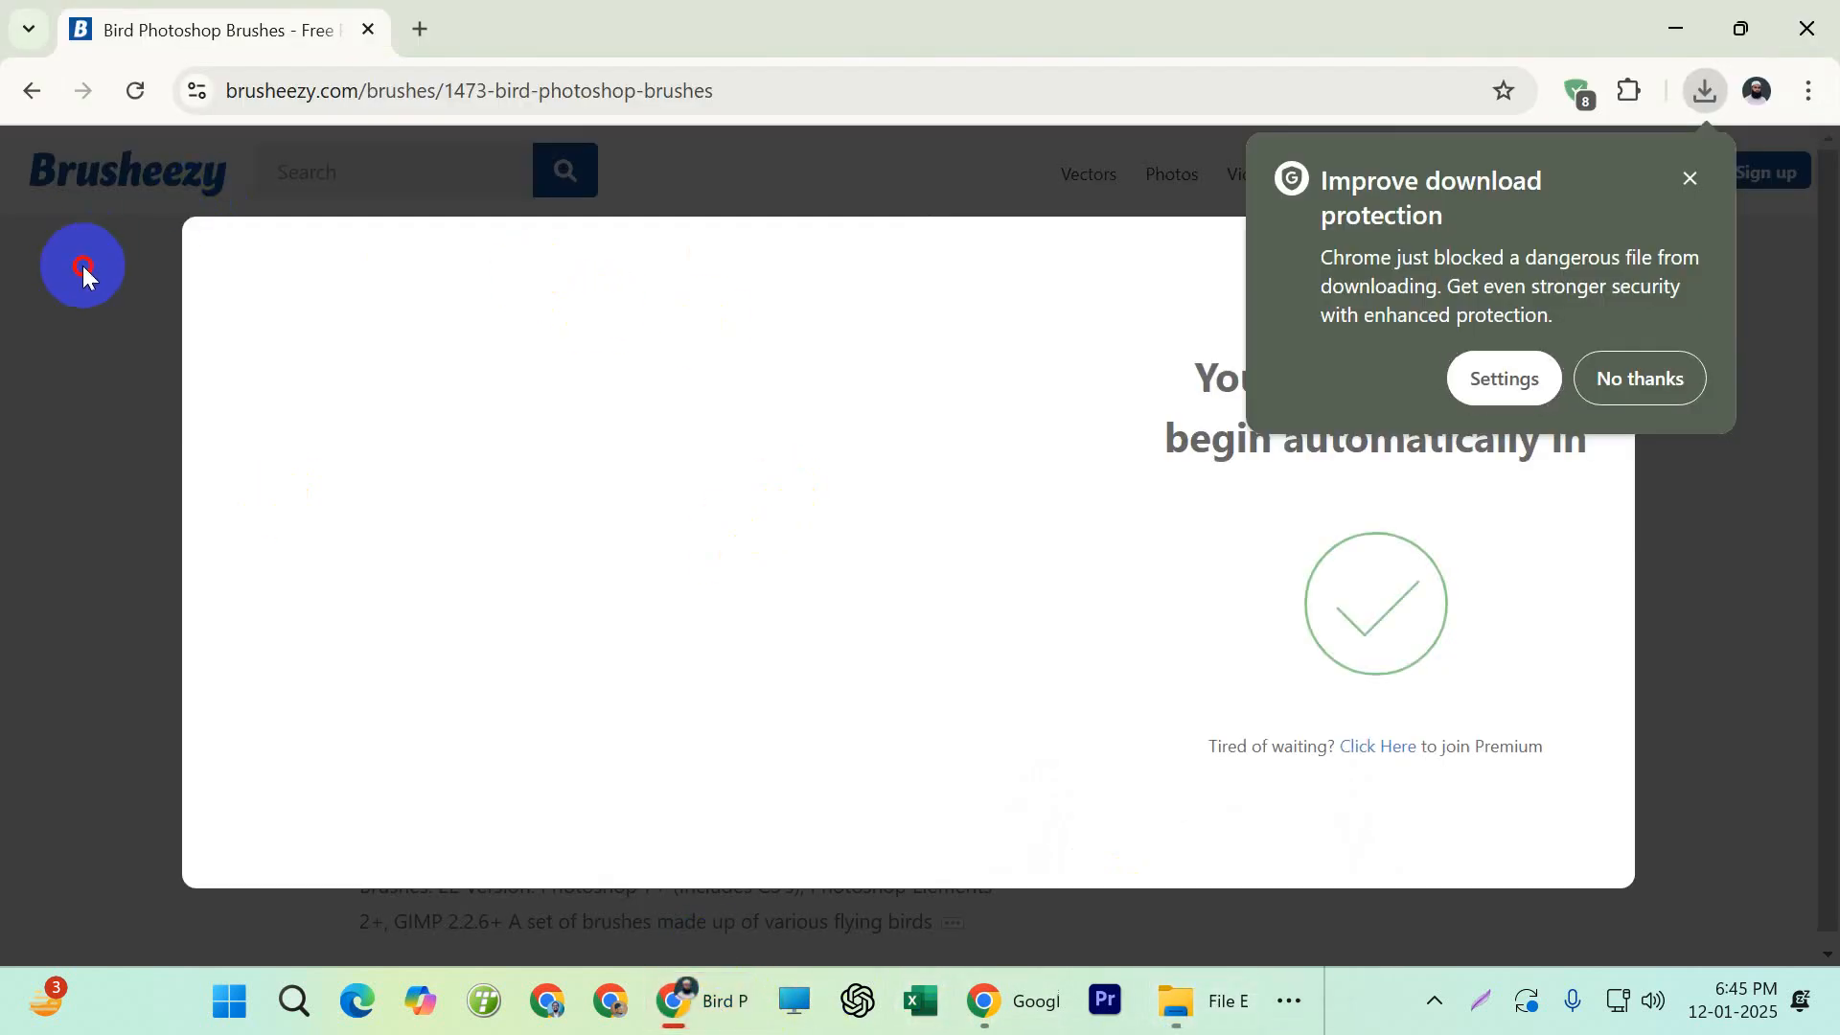
pyautogui.click(31, 96)
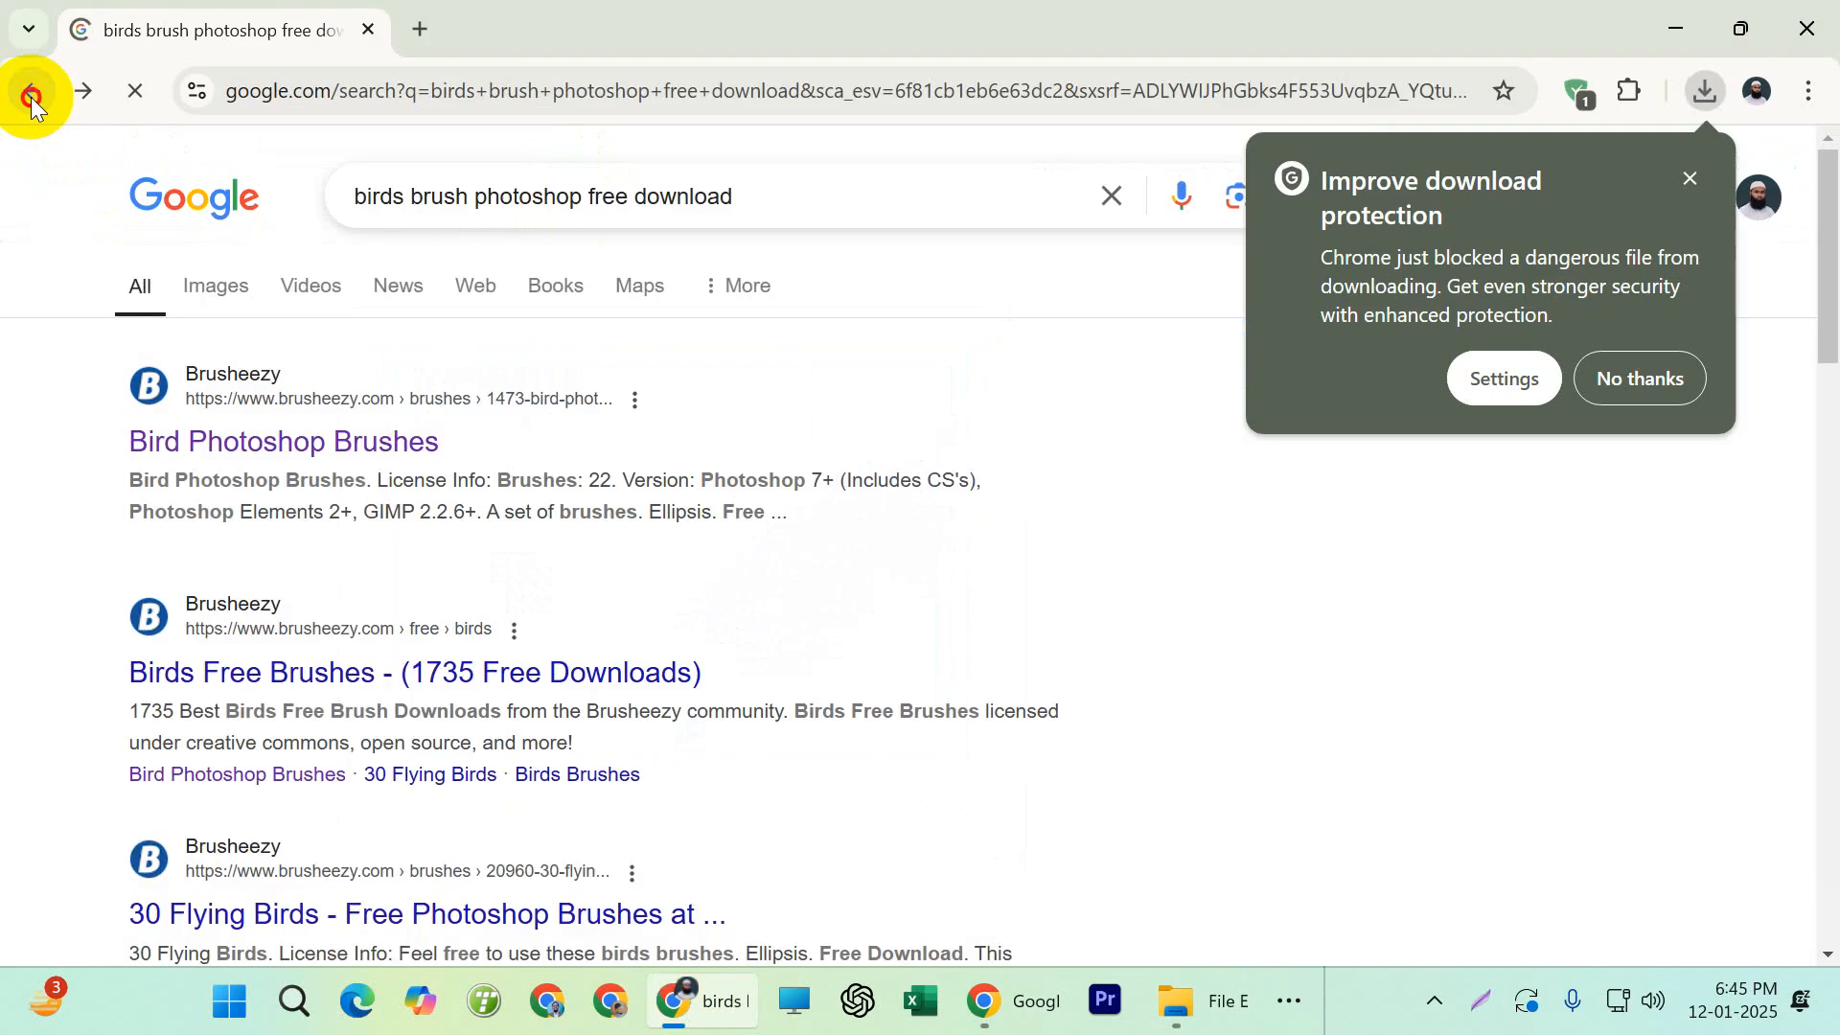
pyautogui.click(32, 96)
pyautogui.doubleClick(387, 196)
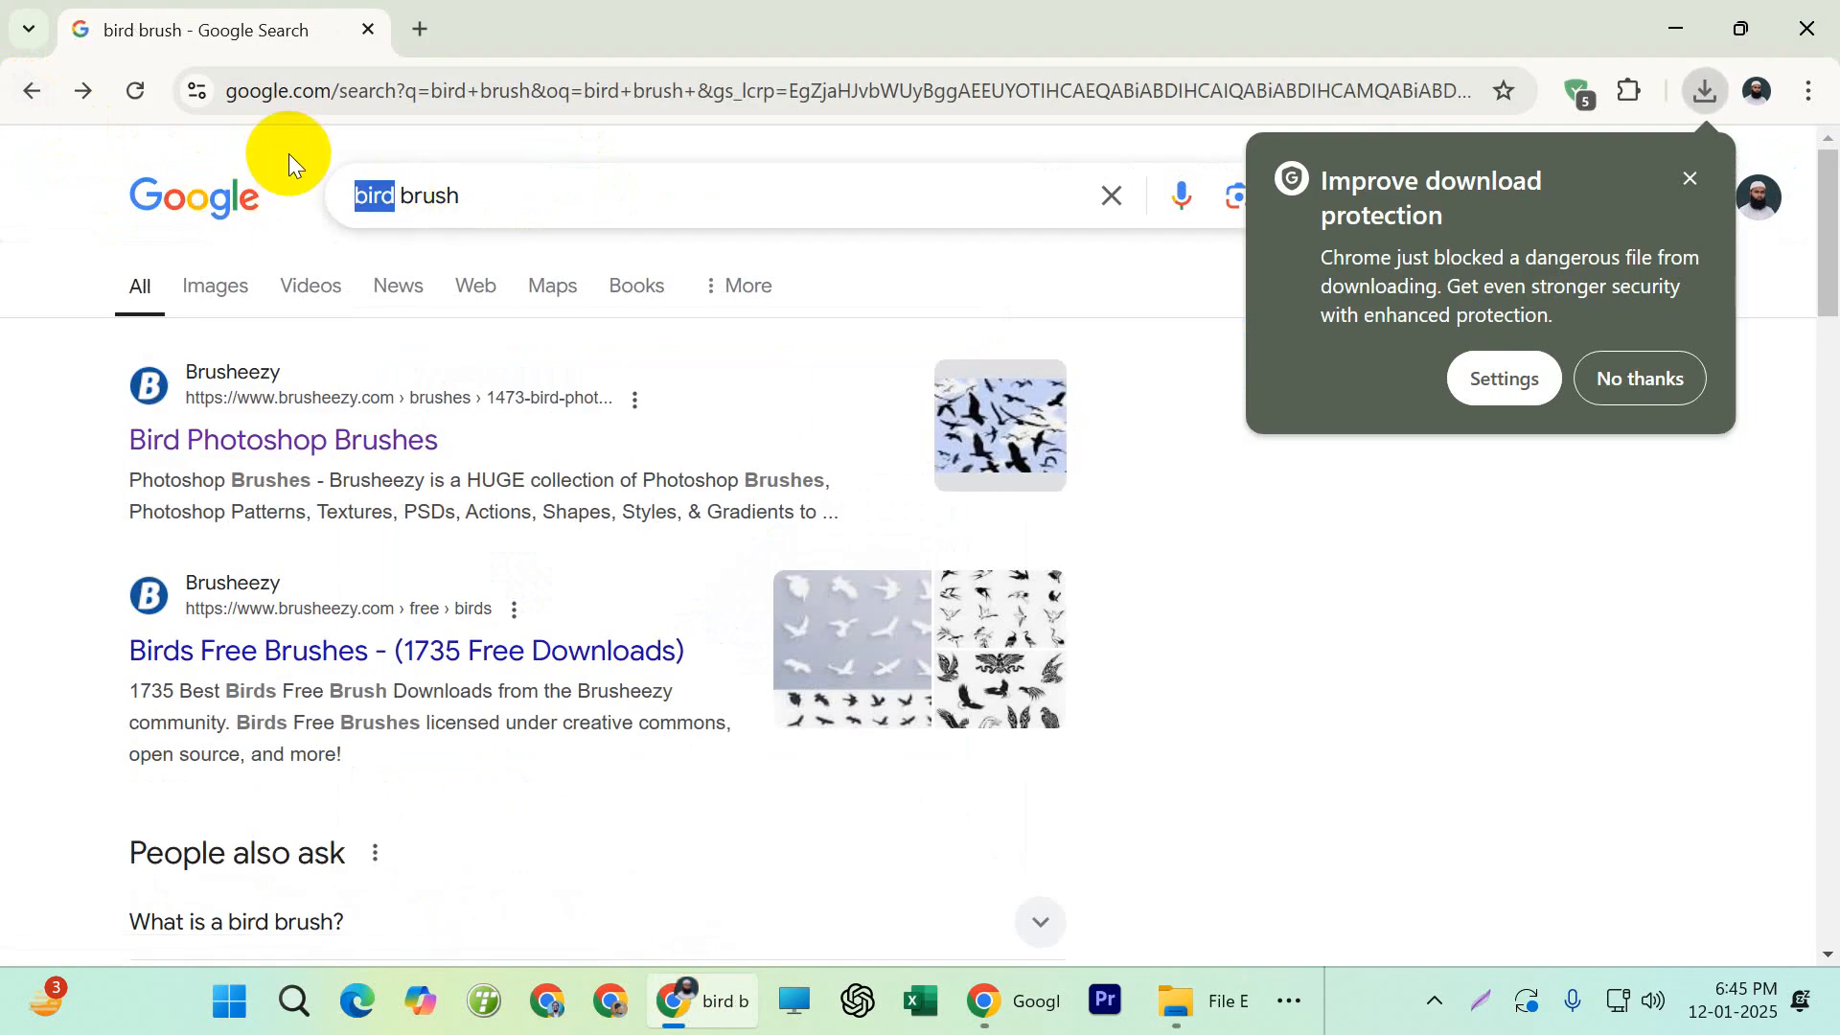
pyautogui.write('clouds')
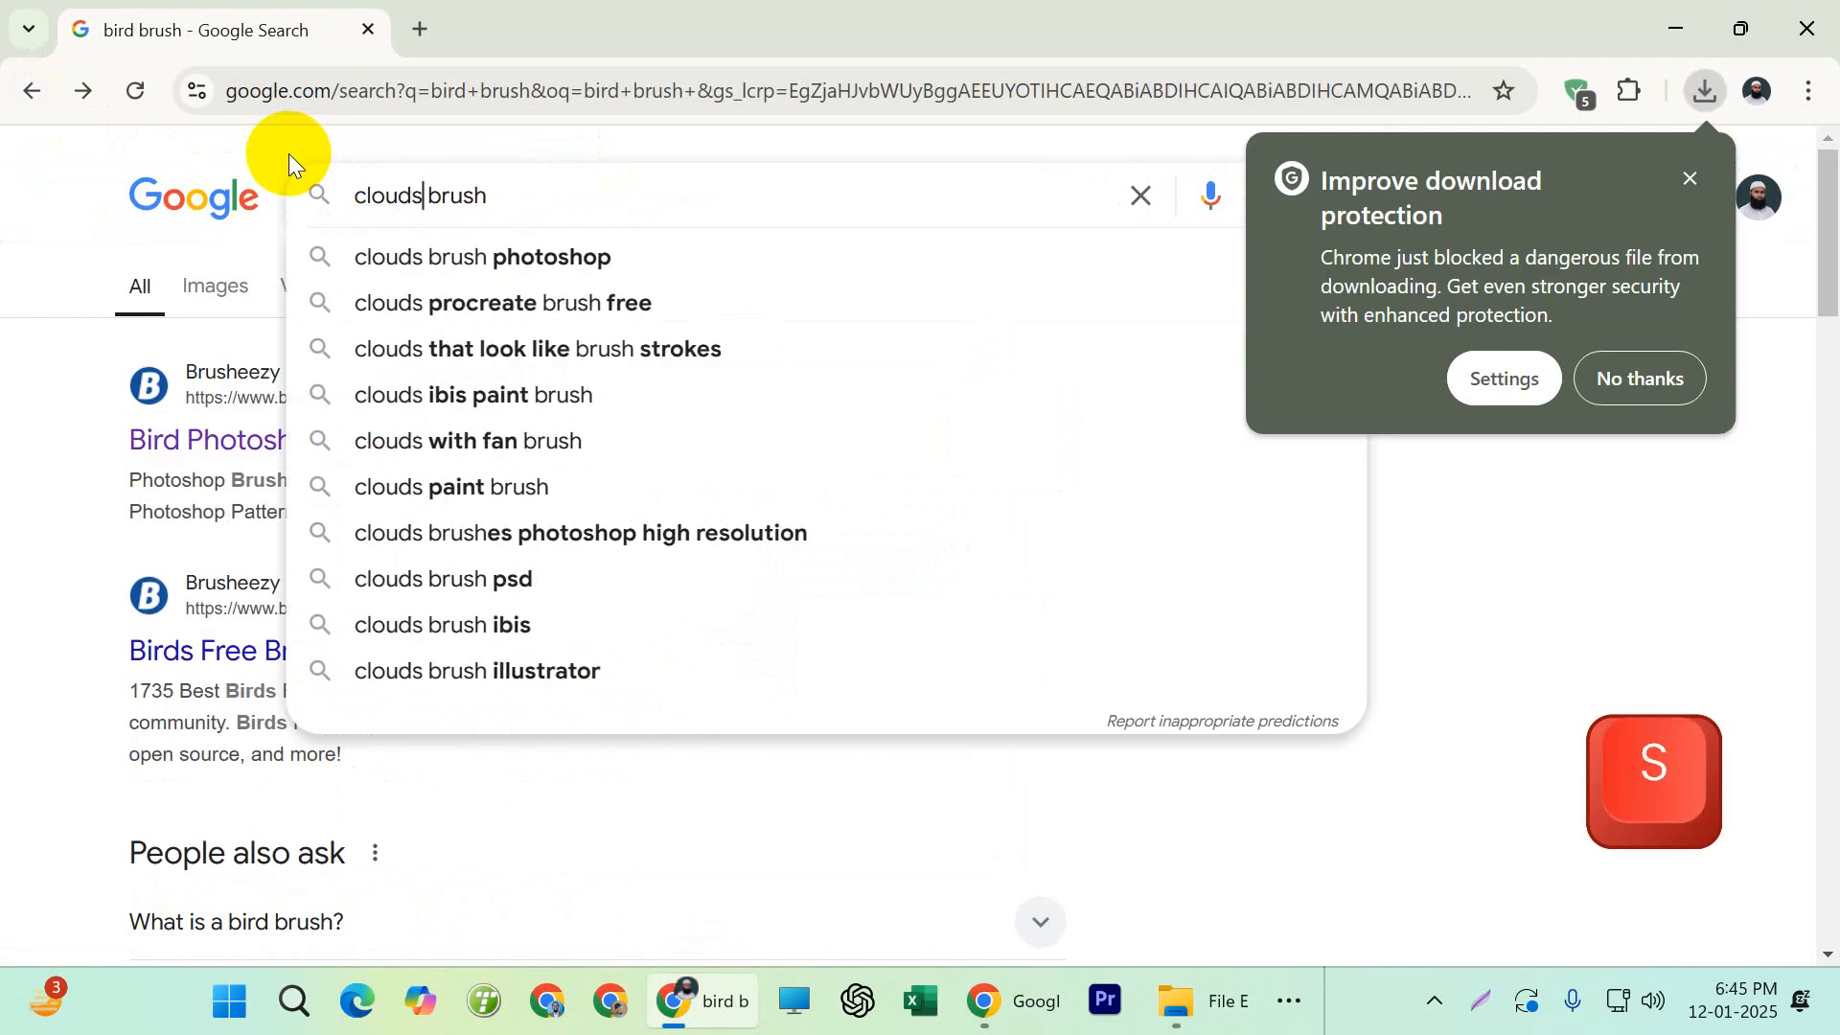
pyautogui.press('Return')
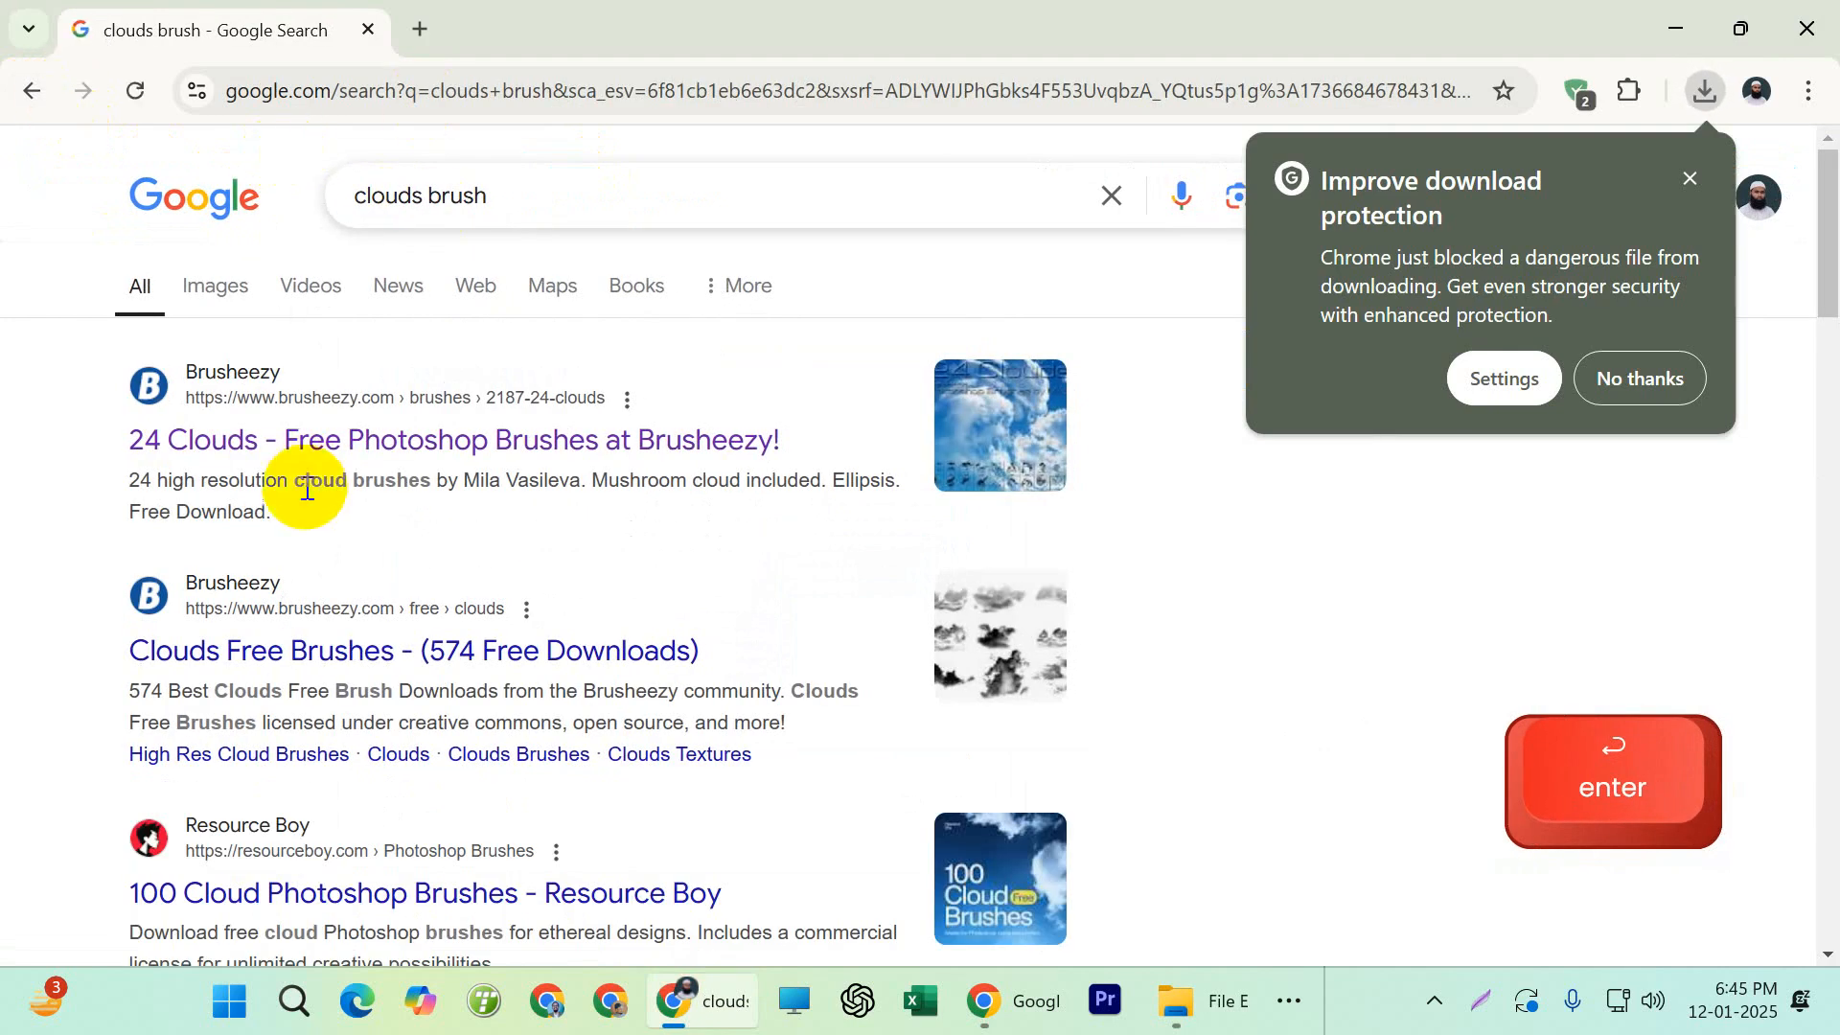
# Download the free 24 Clouds Photoshop brushes from Brusheezy and show the downloaded archive in its folder
pyautogui.click(308, 443)
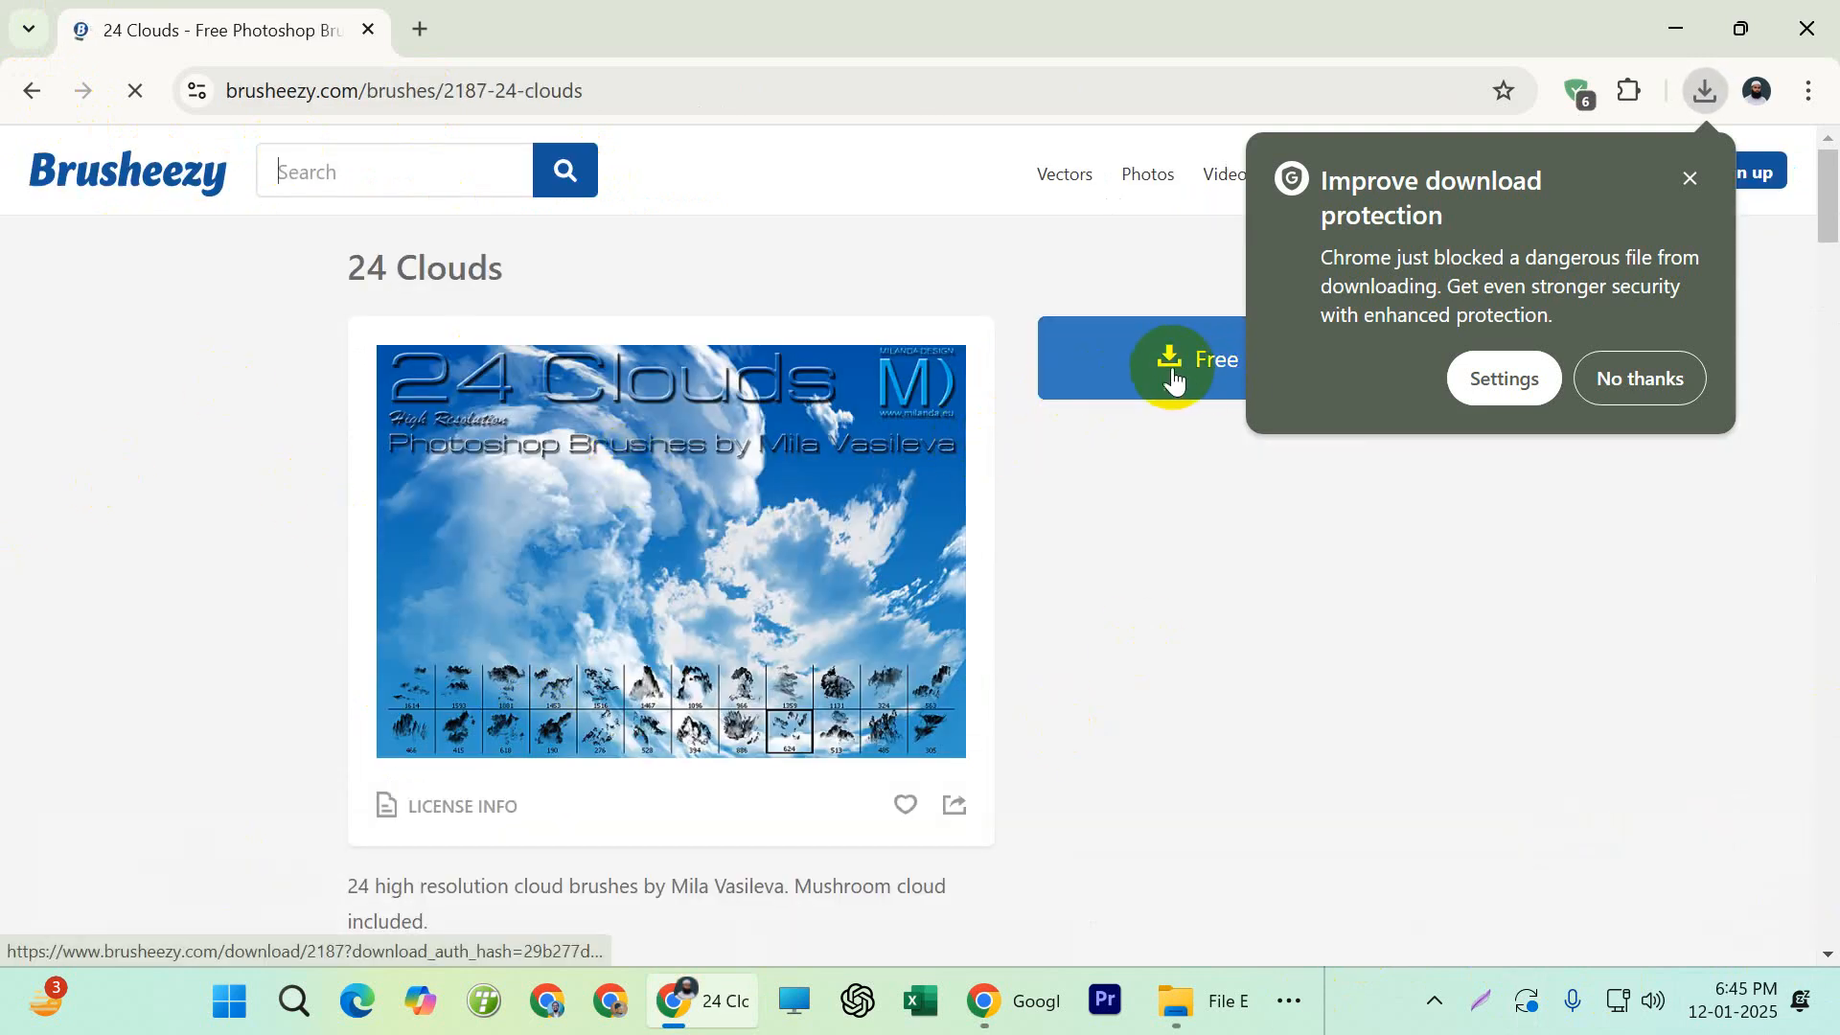
pyautogui.click(1171, 378)
pyautogui.click(1689, 179)
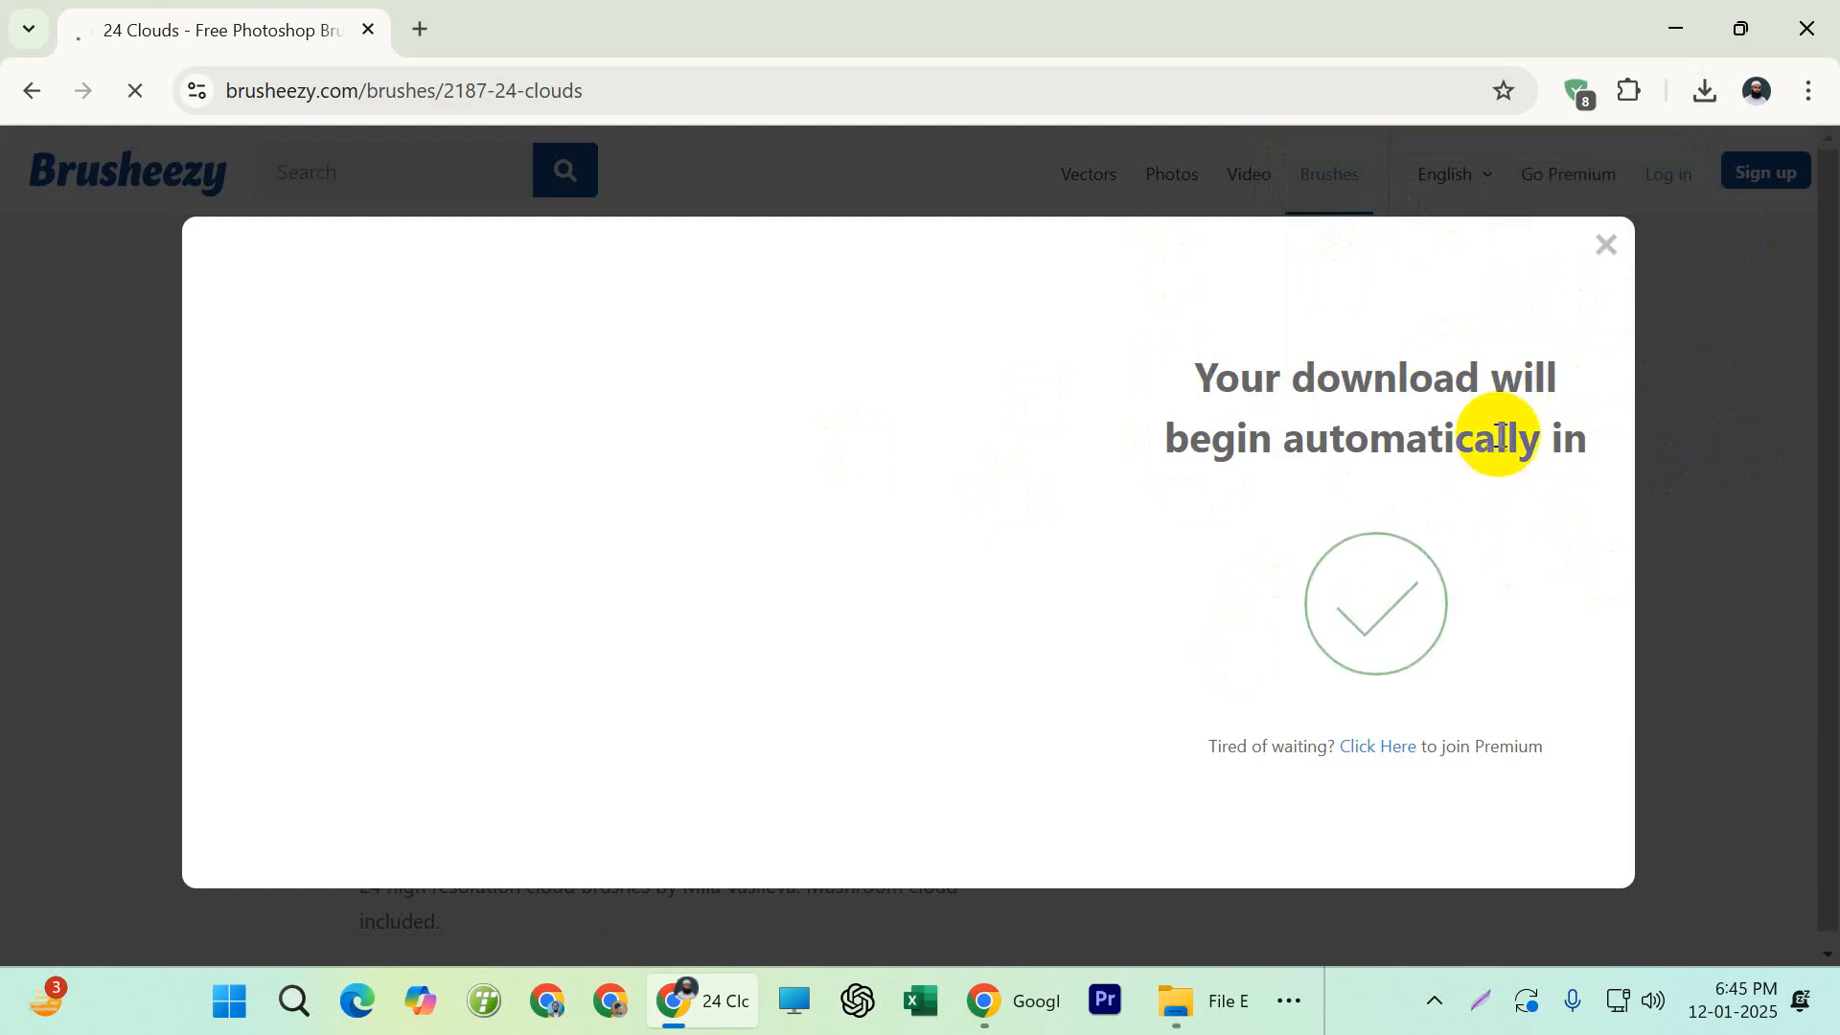
pyautogui.click(1698, 94)
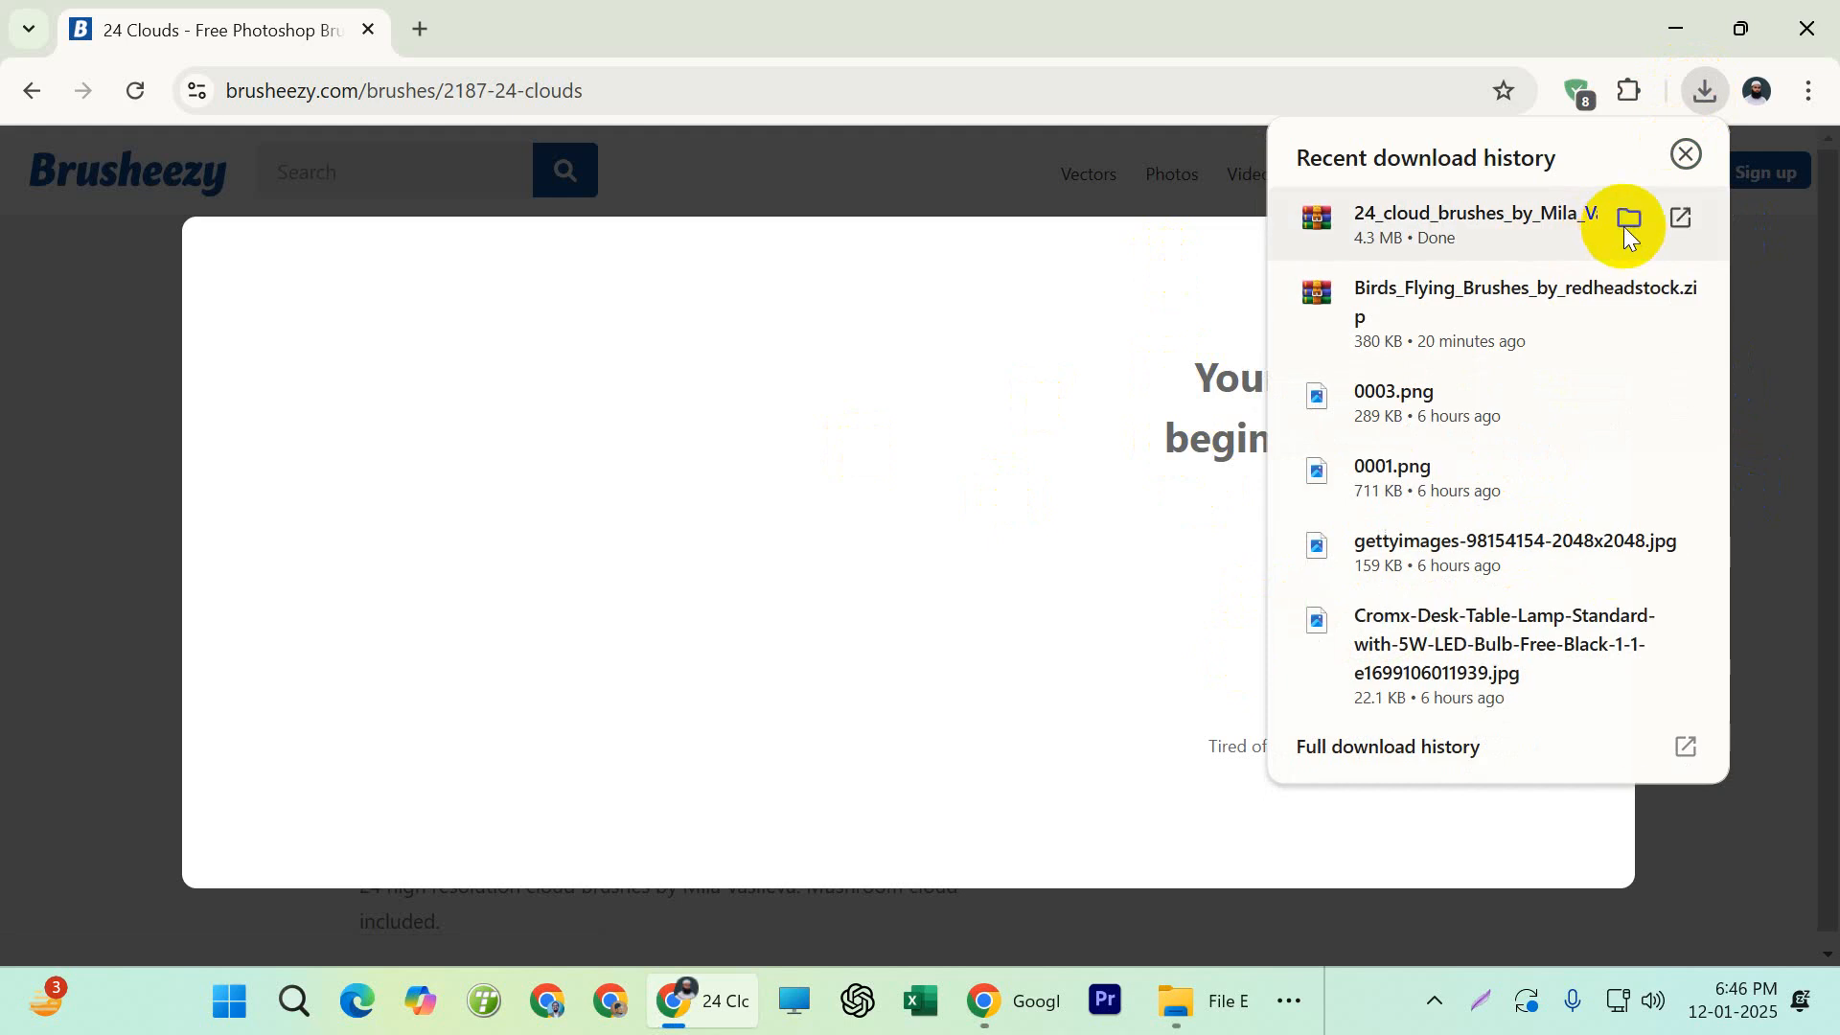
pyautogui.click(1627, 221)
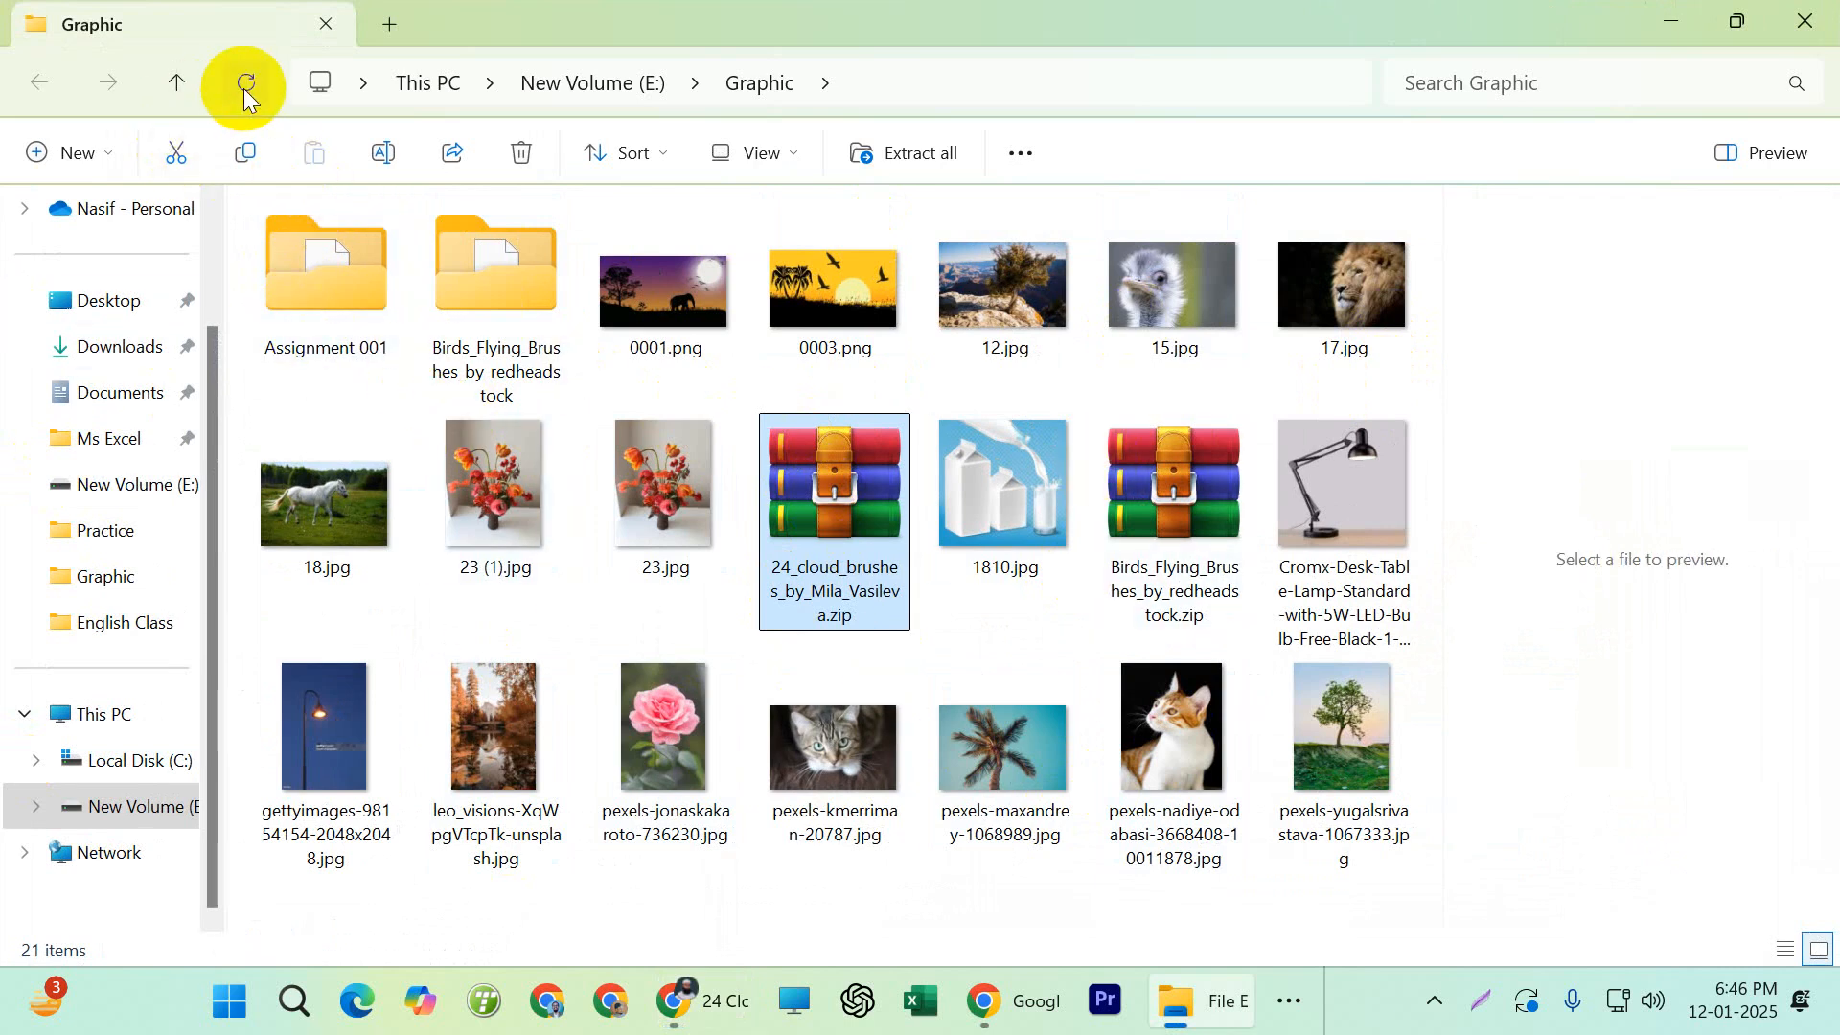
# Extract the 24 cloud brushes archive into its own folder inside Graphic, and select the brush file in that folder
pyautogui.rightClick(816, 535)
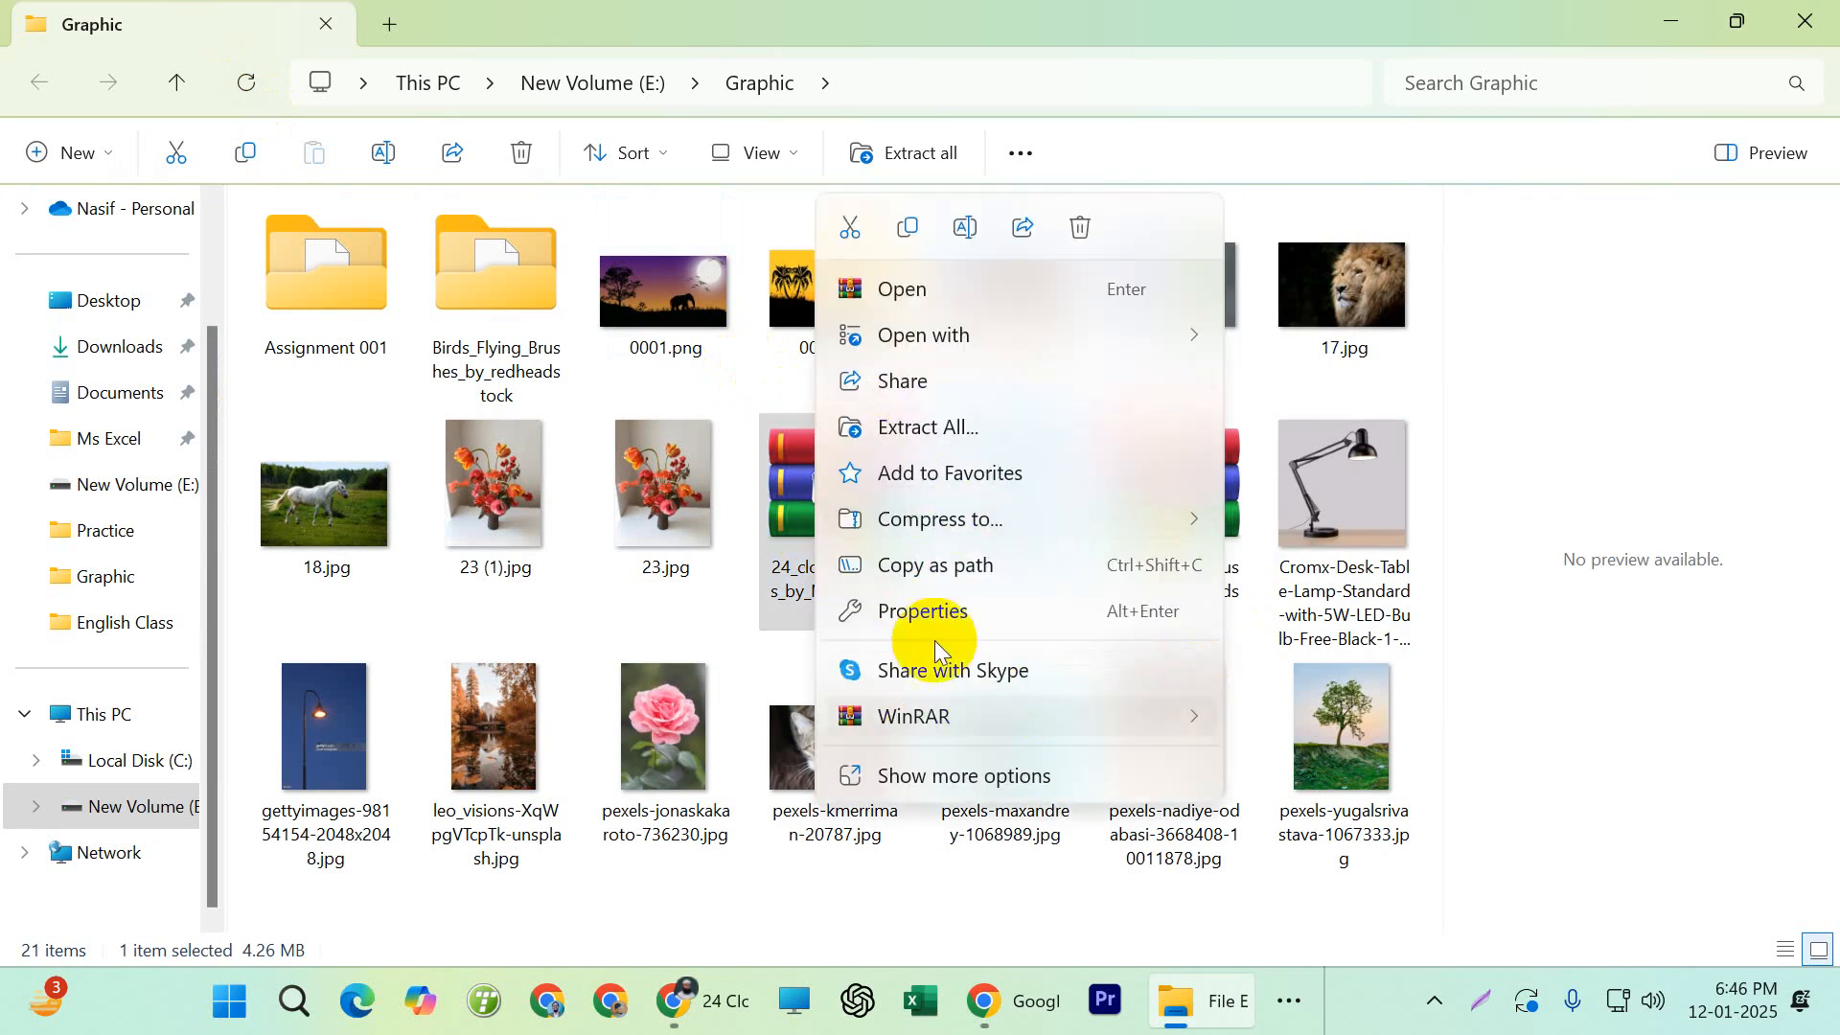
pyautogui.moveTo(934, 716)
pyautogui.click(1392, 808)
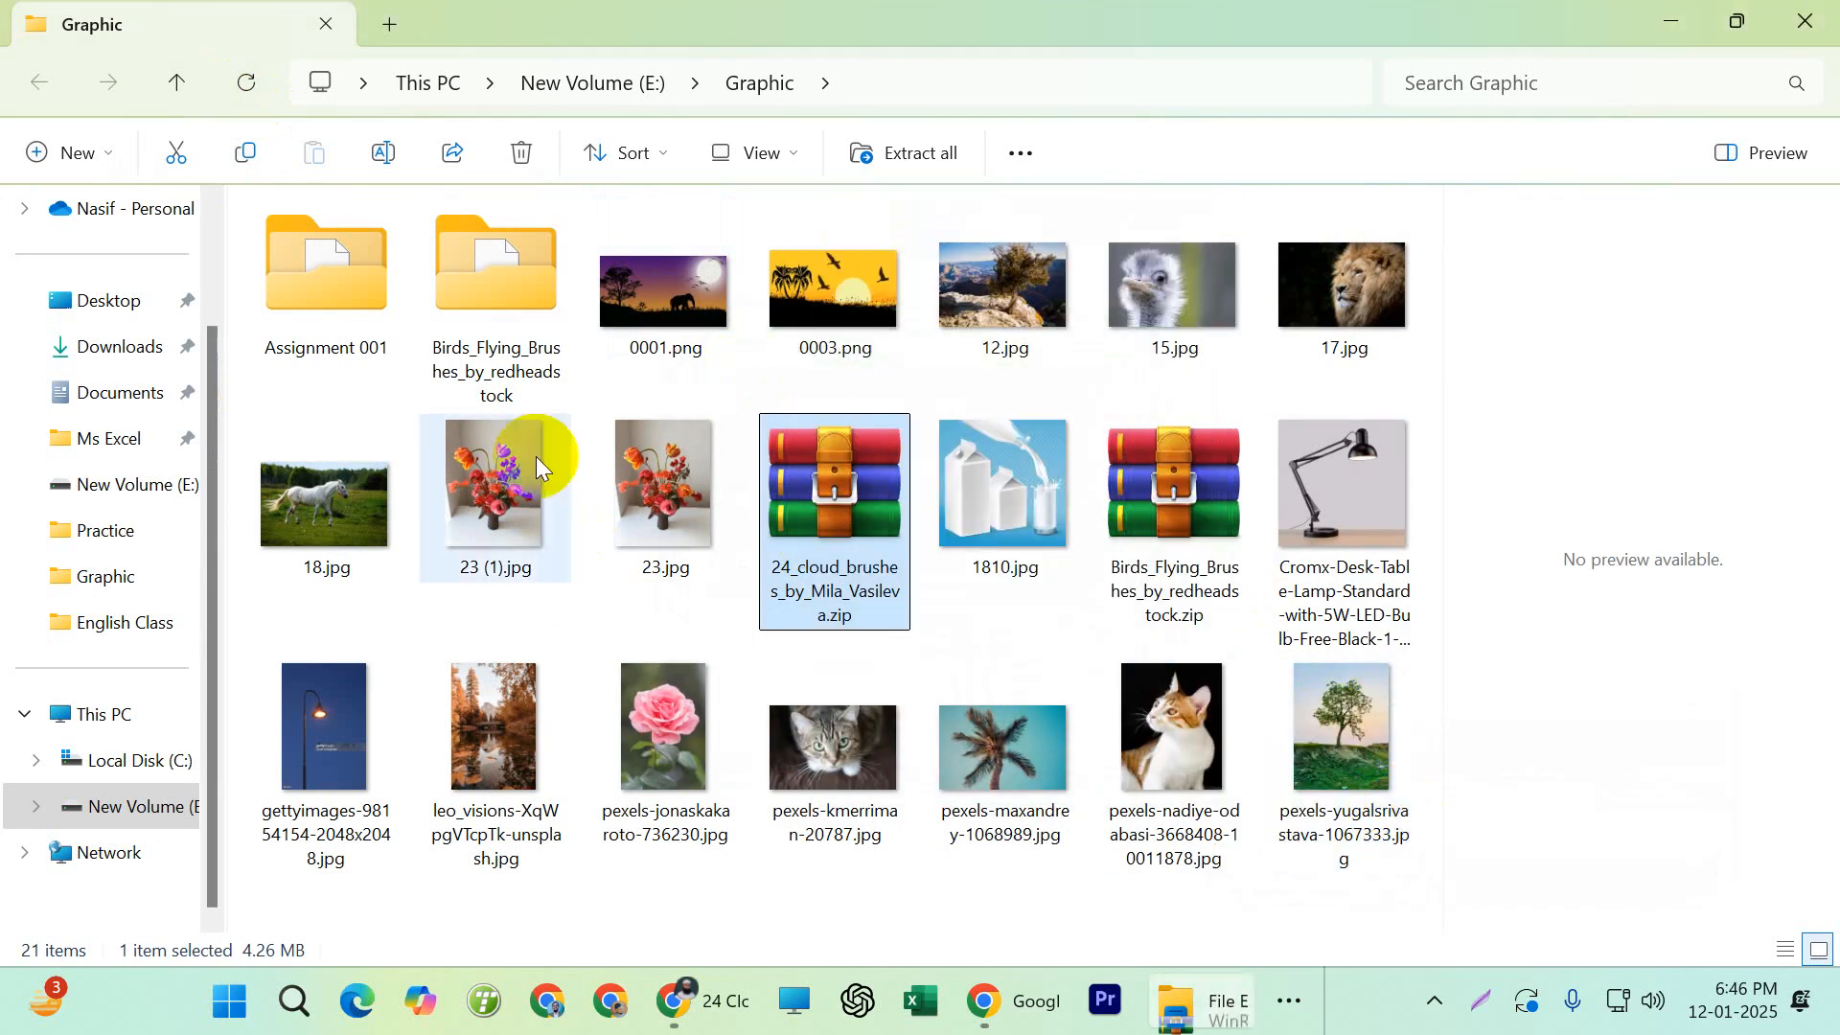
pyautogui.doubleClick(332, 326)
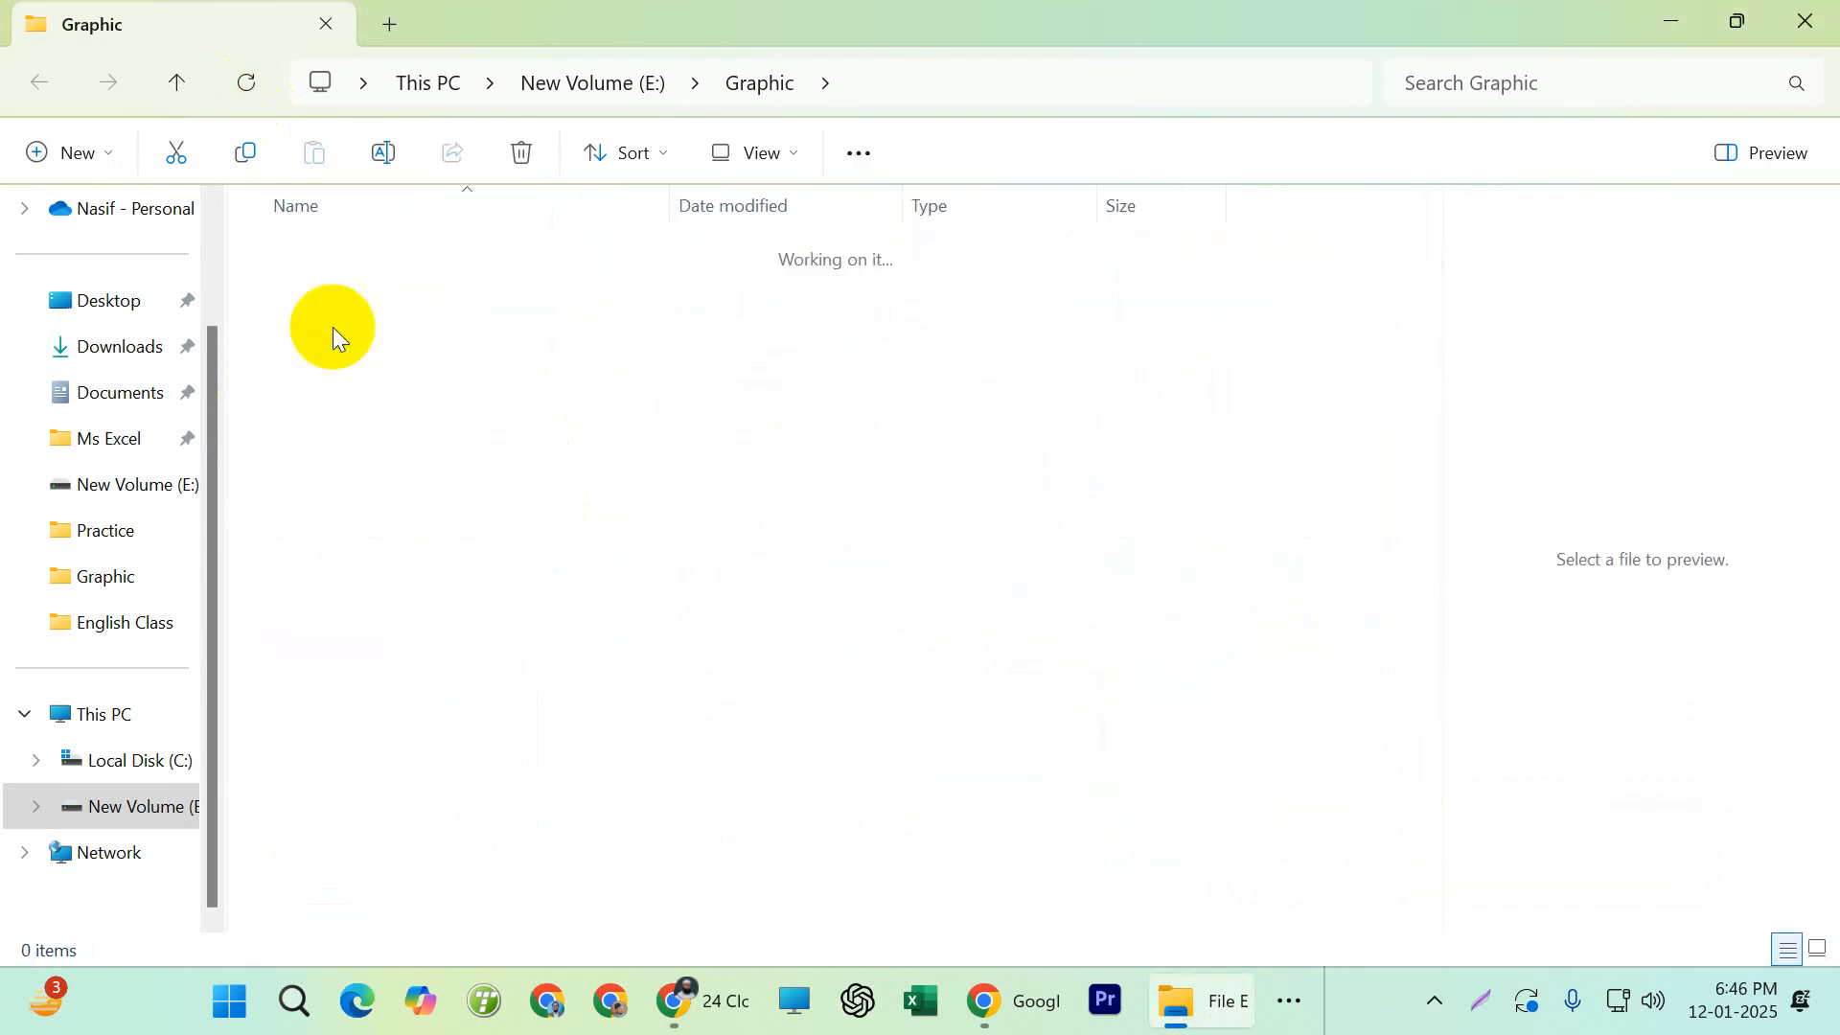
pyautogui.click(531, 301)
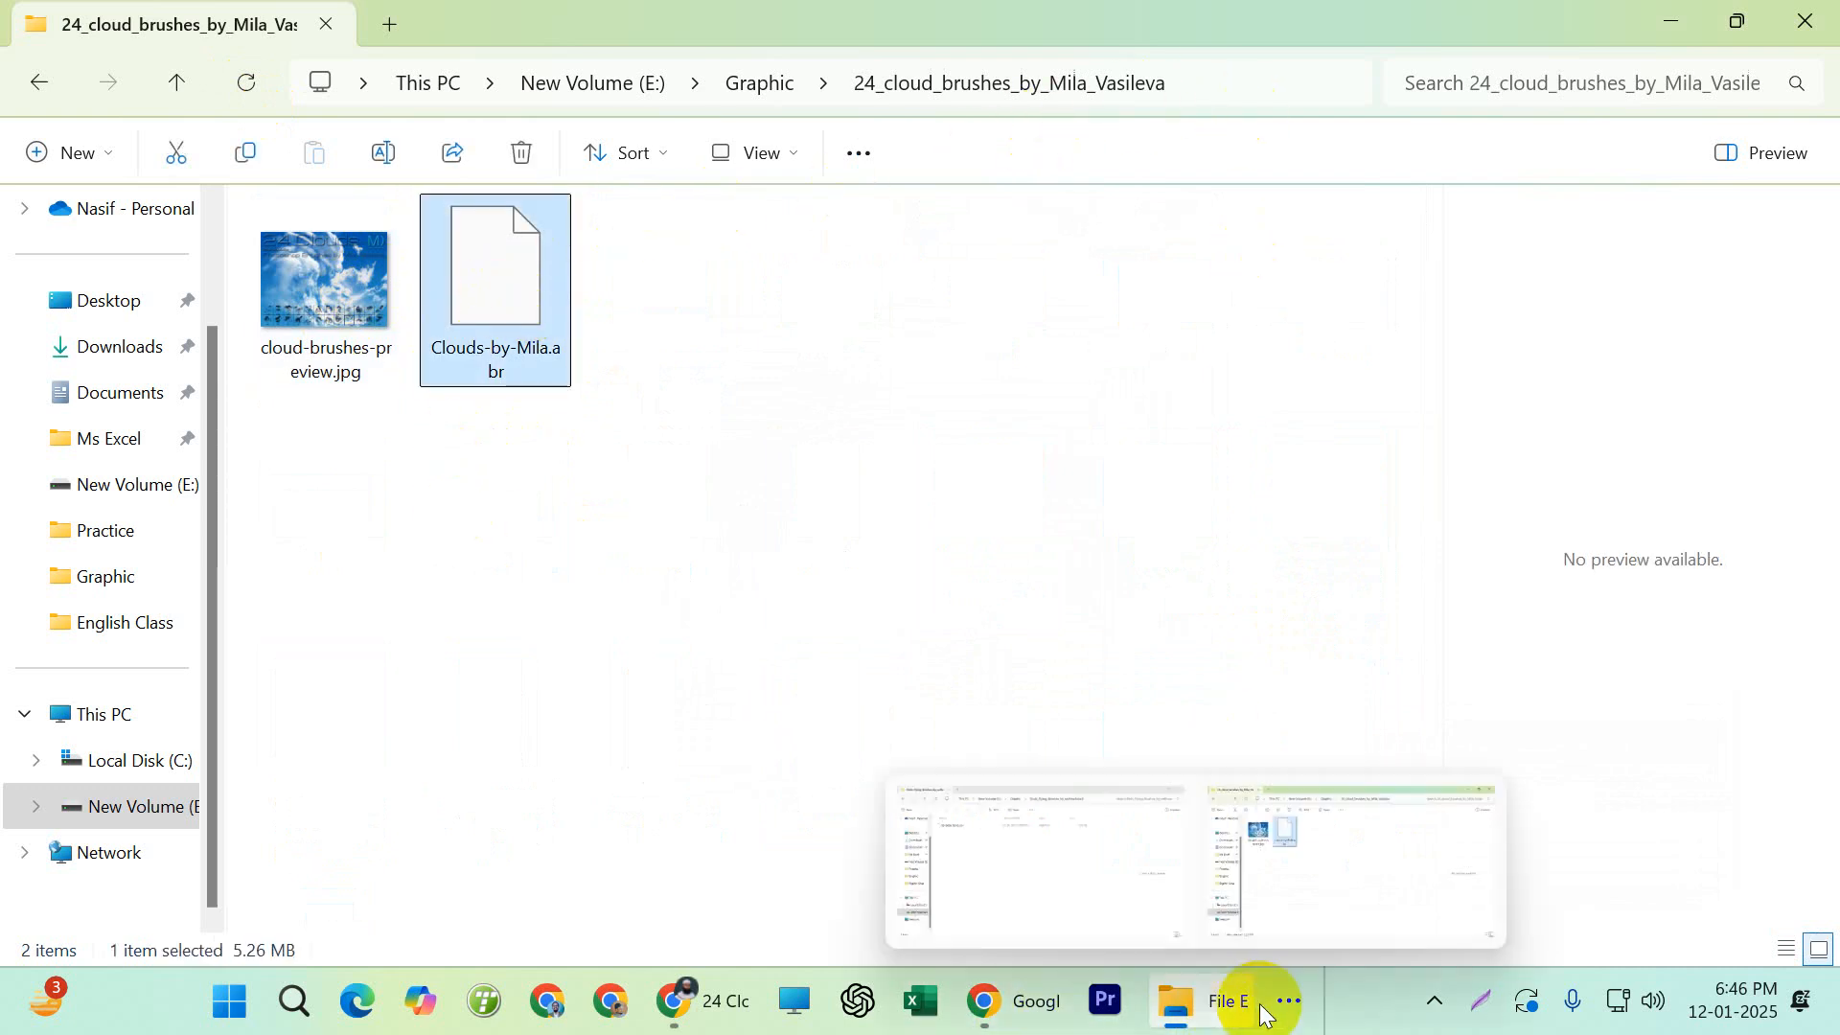
# Go back to the Graphic folder, reopen the extracted cloud brushes folder and locate Clouds-by-Mila.abr
pyautogui.click(1289, 1001)
pyautogui.click(670, 527)
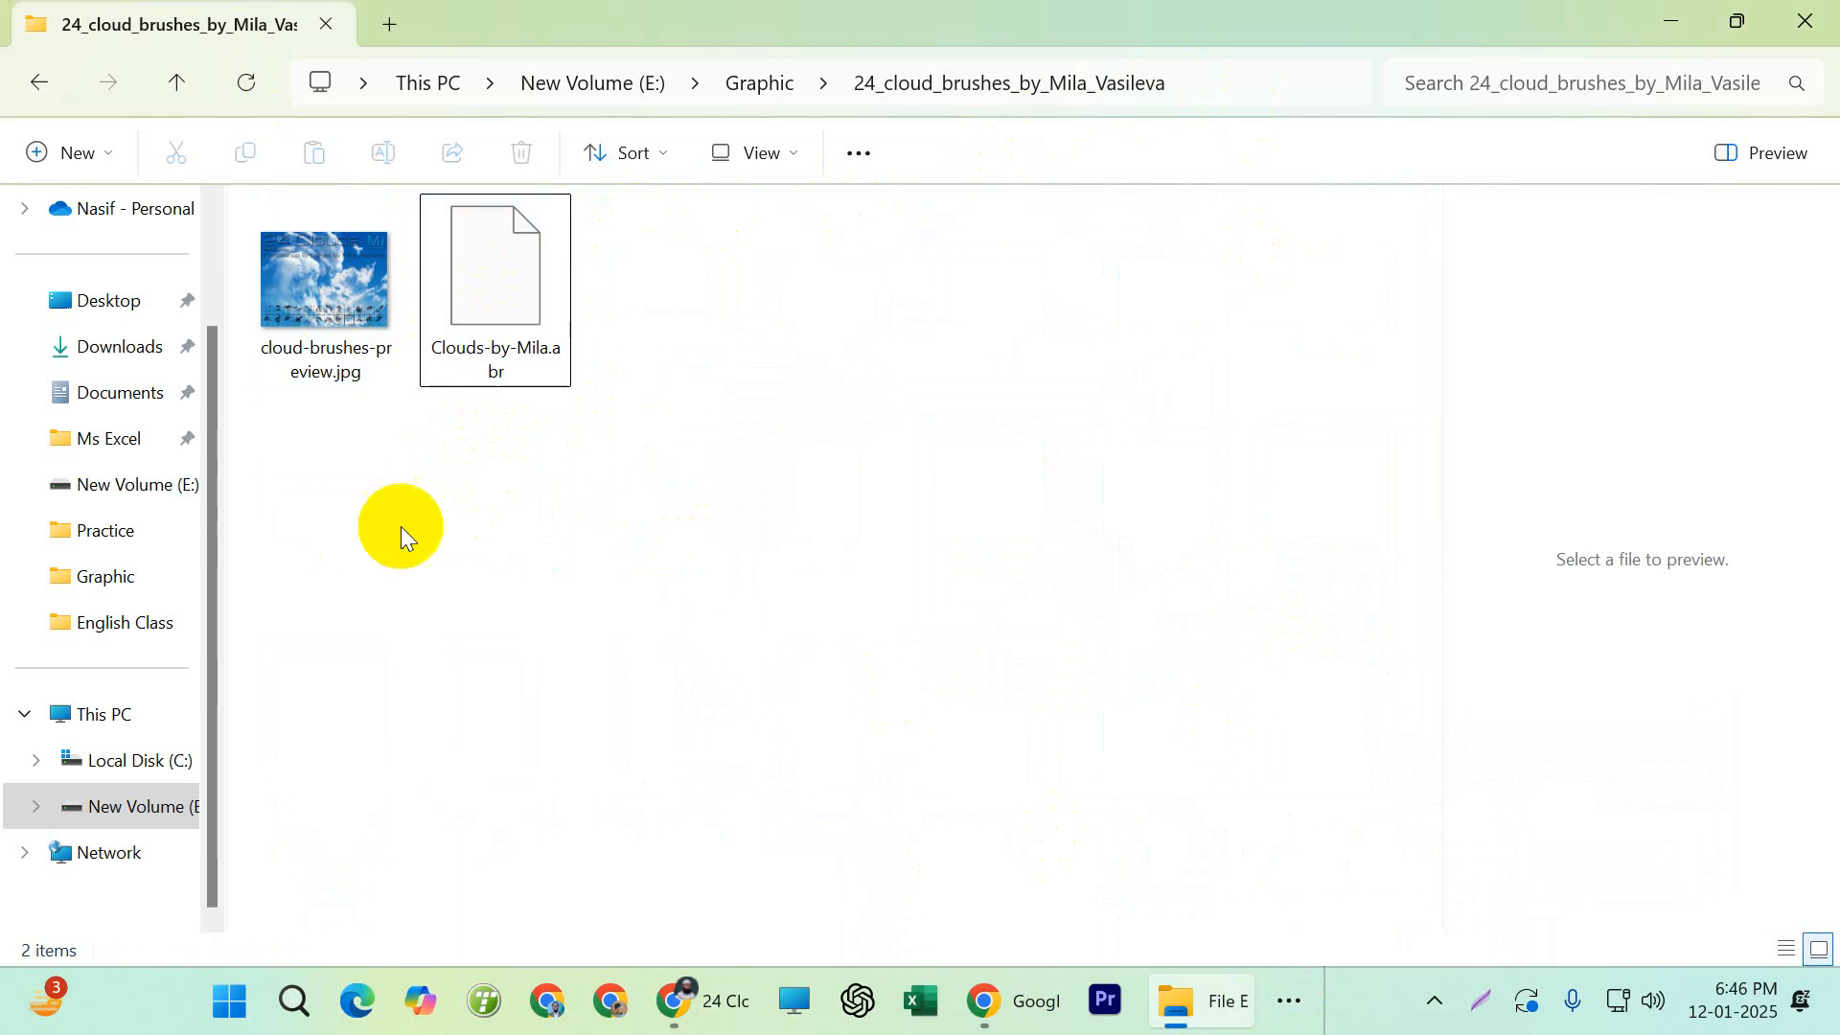
pyautogui.click(45, 86)
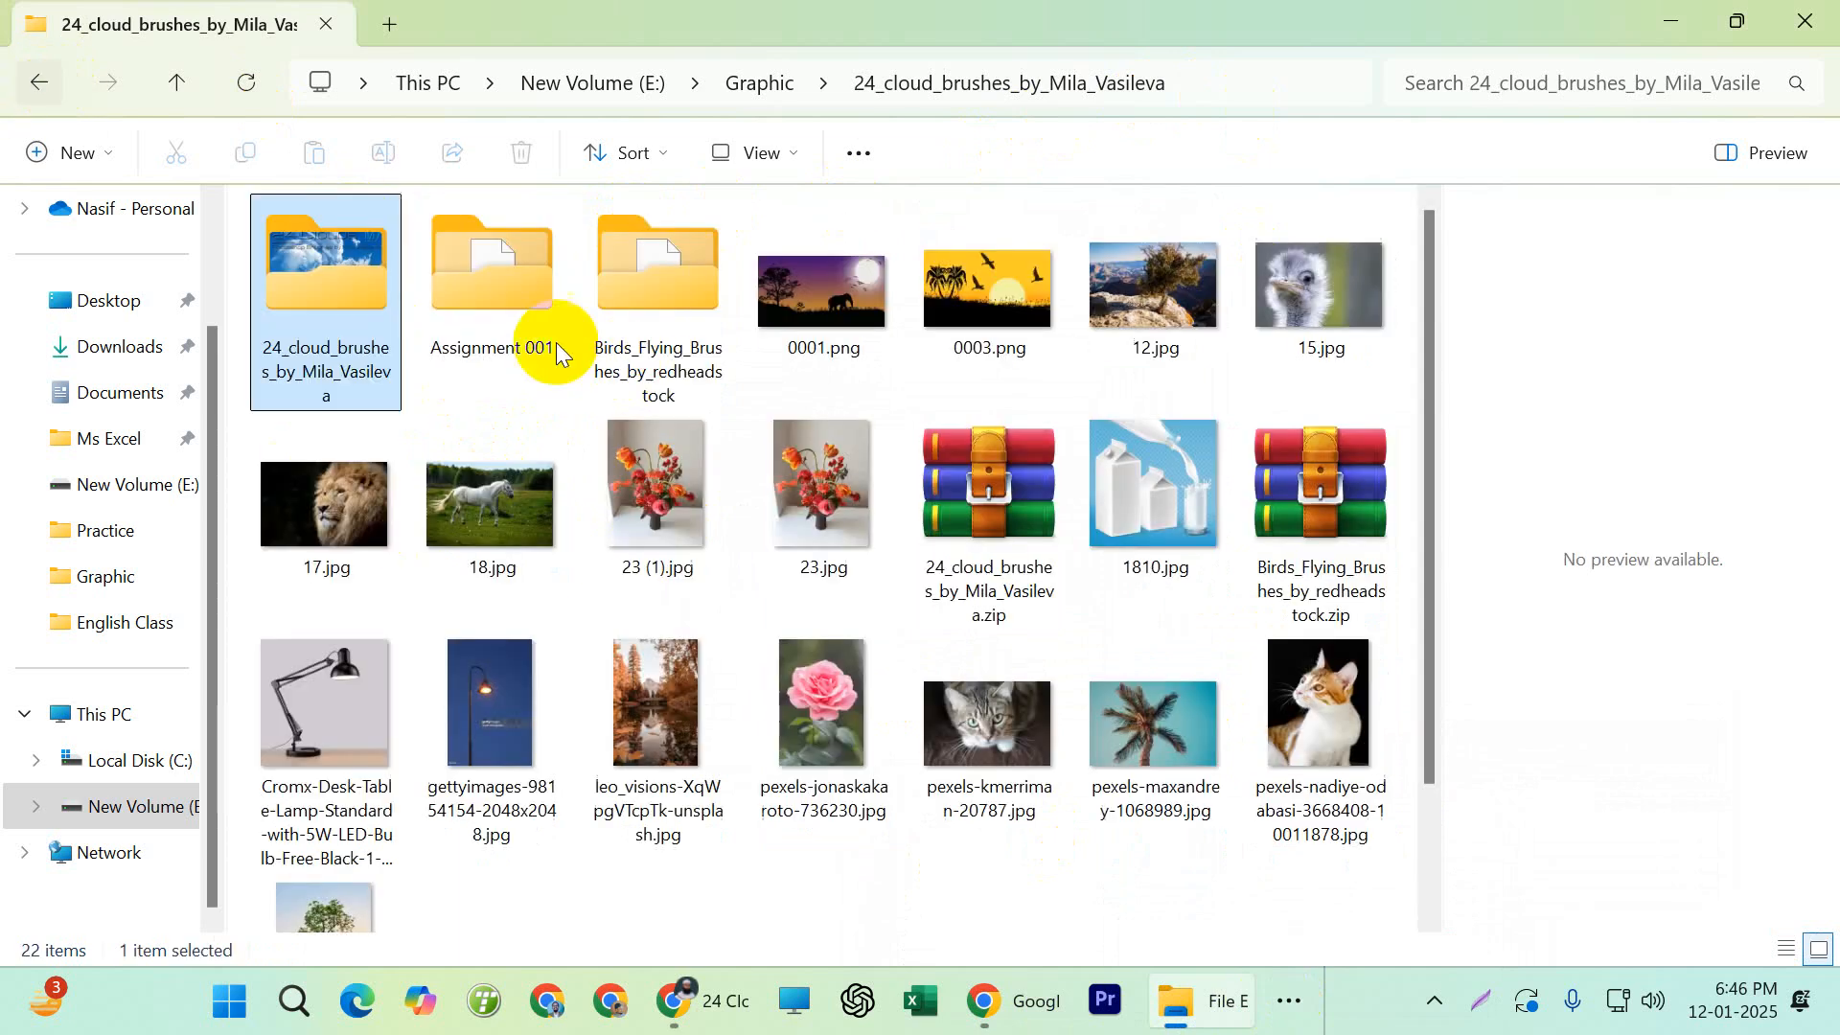
pyautogui.doubleClick(322, 293)
pyautogui.click(499, 290)
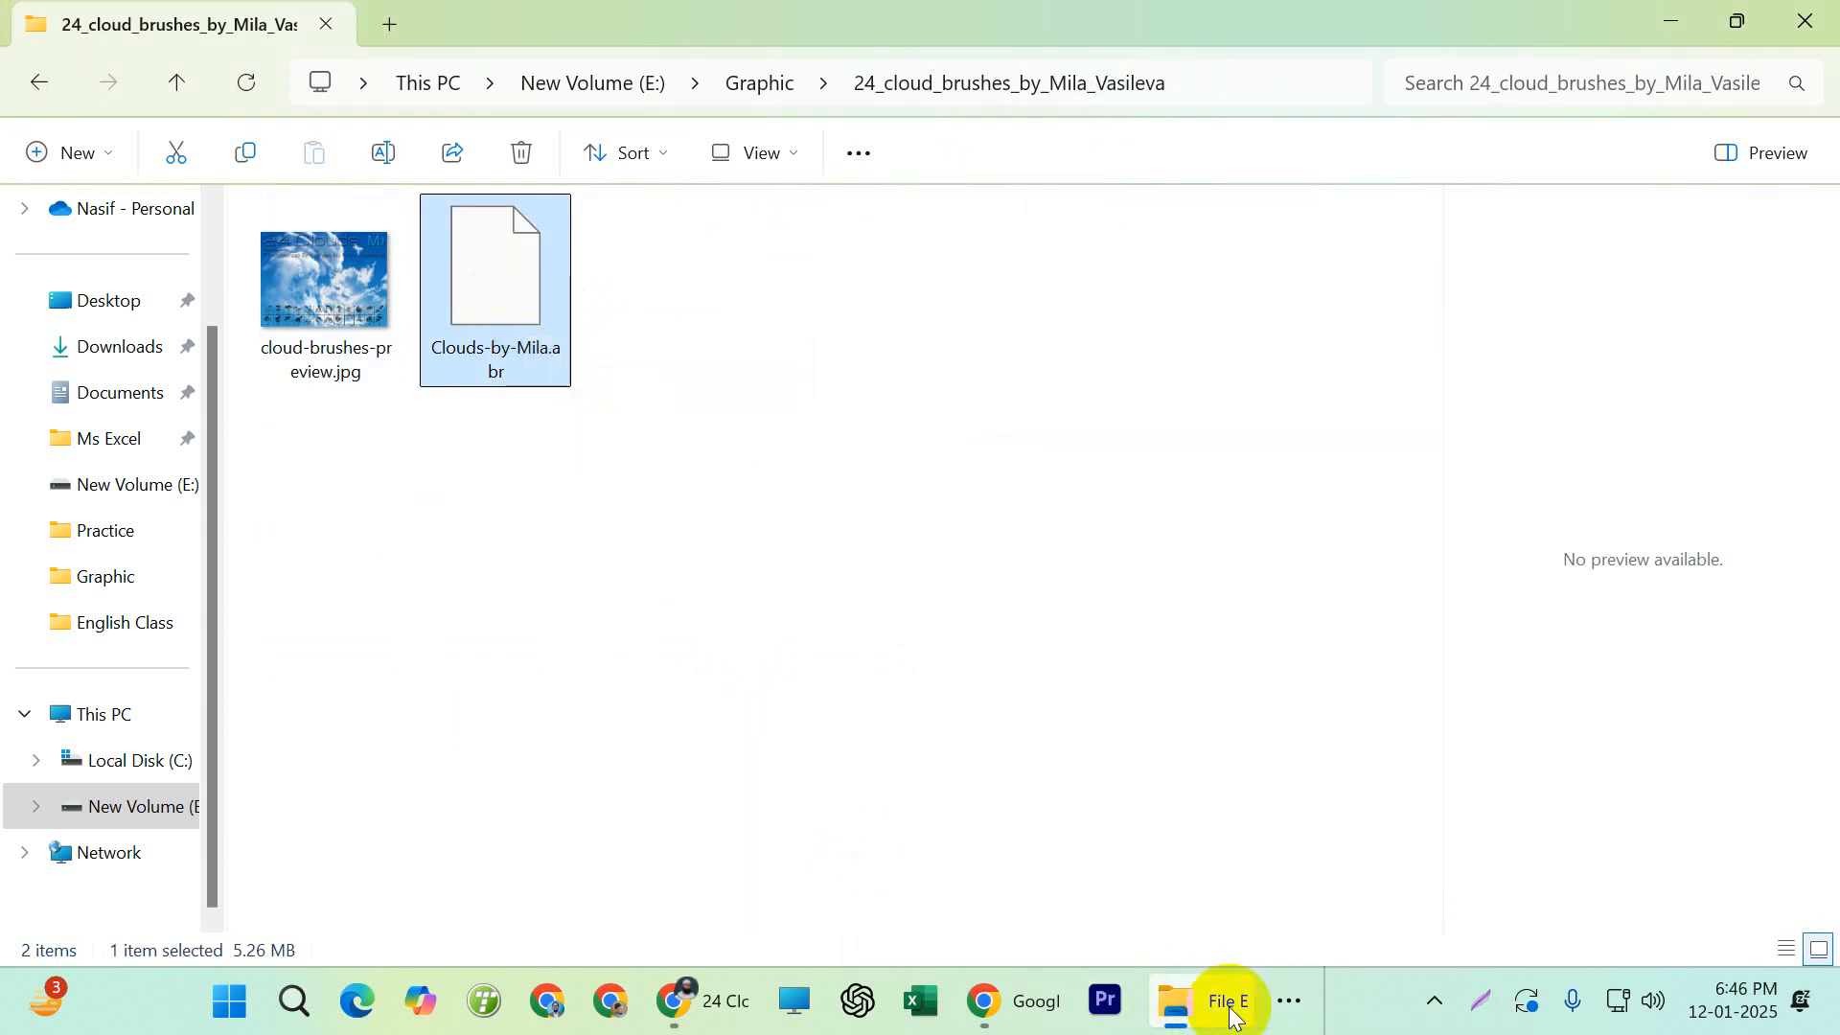
# Switch to Photoshop and import Clouds-by-Mila.abr from the extracted 24 cloud brushes folder into the brush presets
pyautogui.moveTo(1247, 1008)
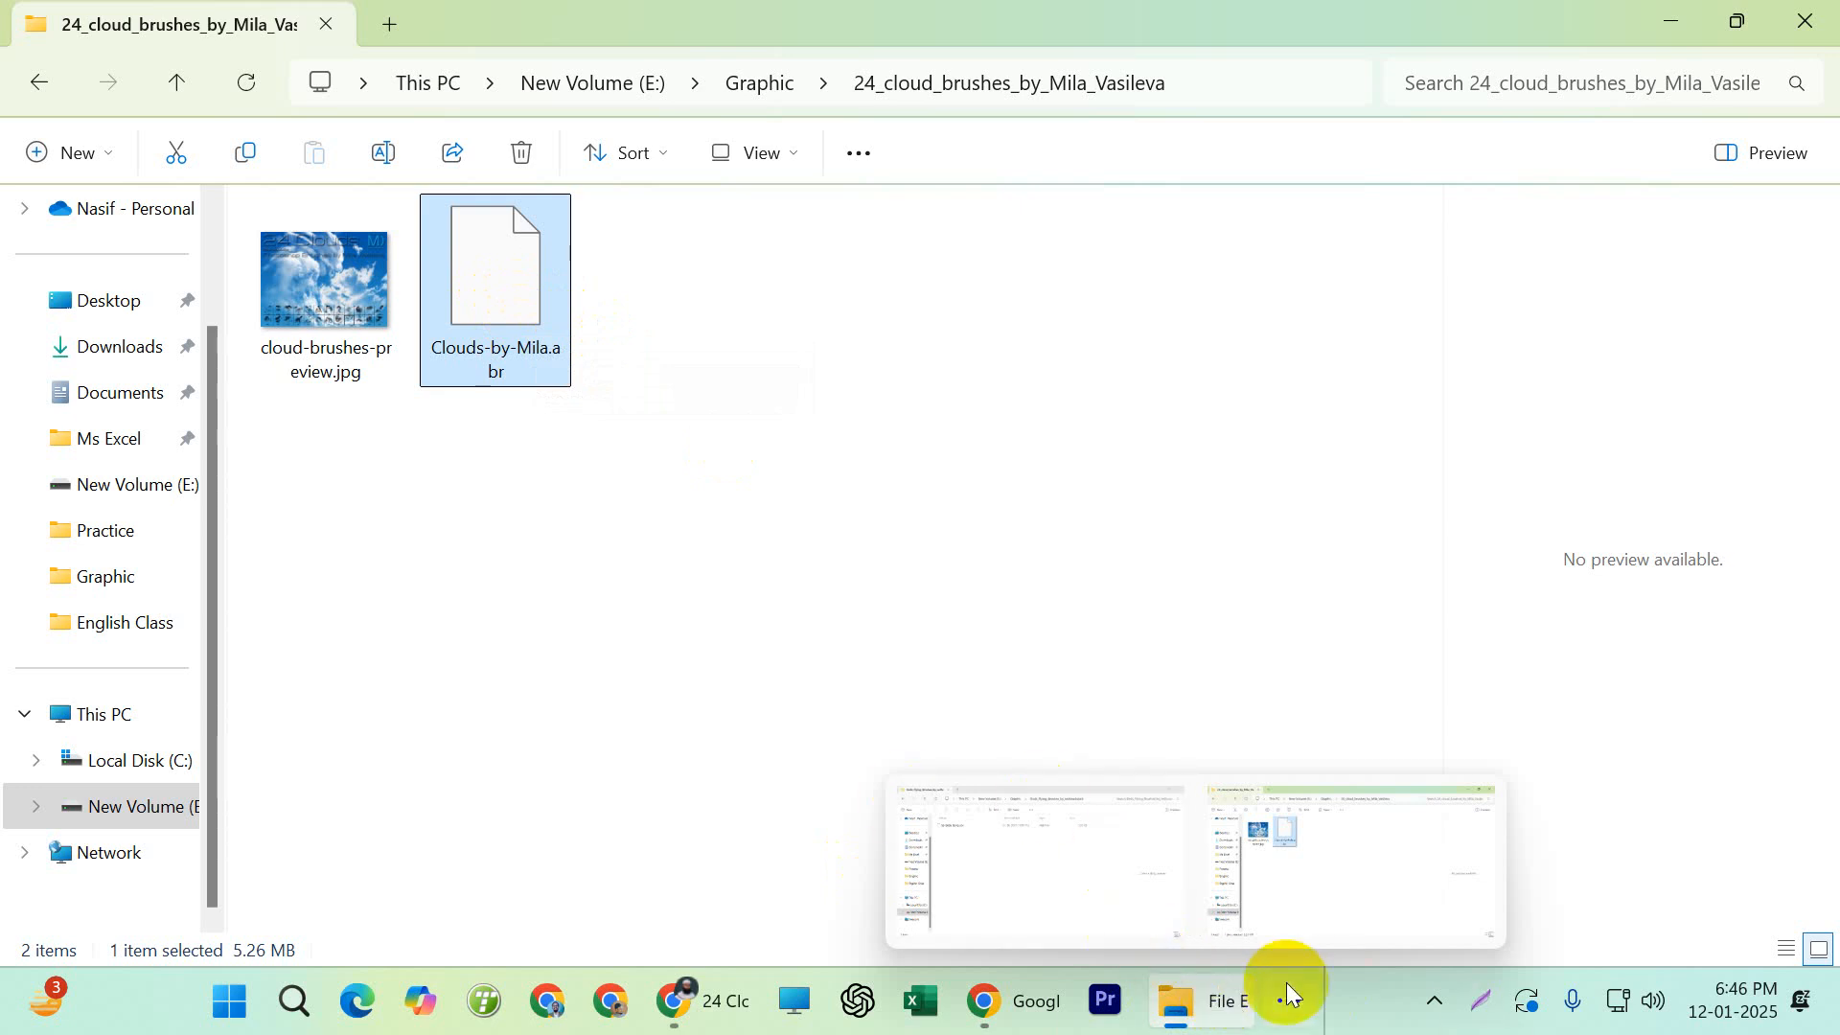
pyautogui.click(1282, 991)
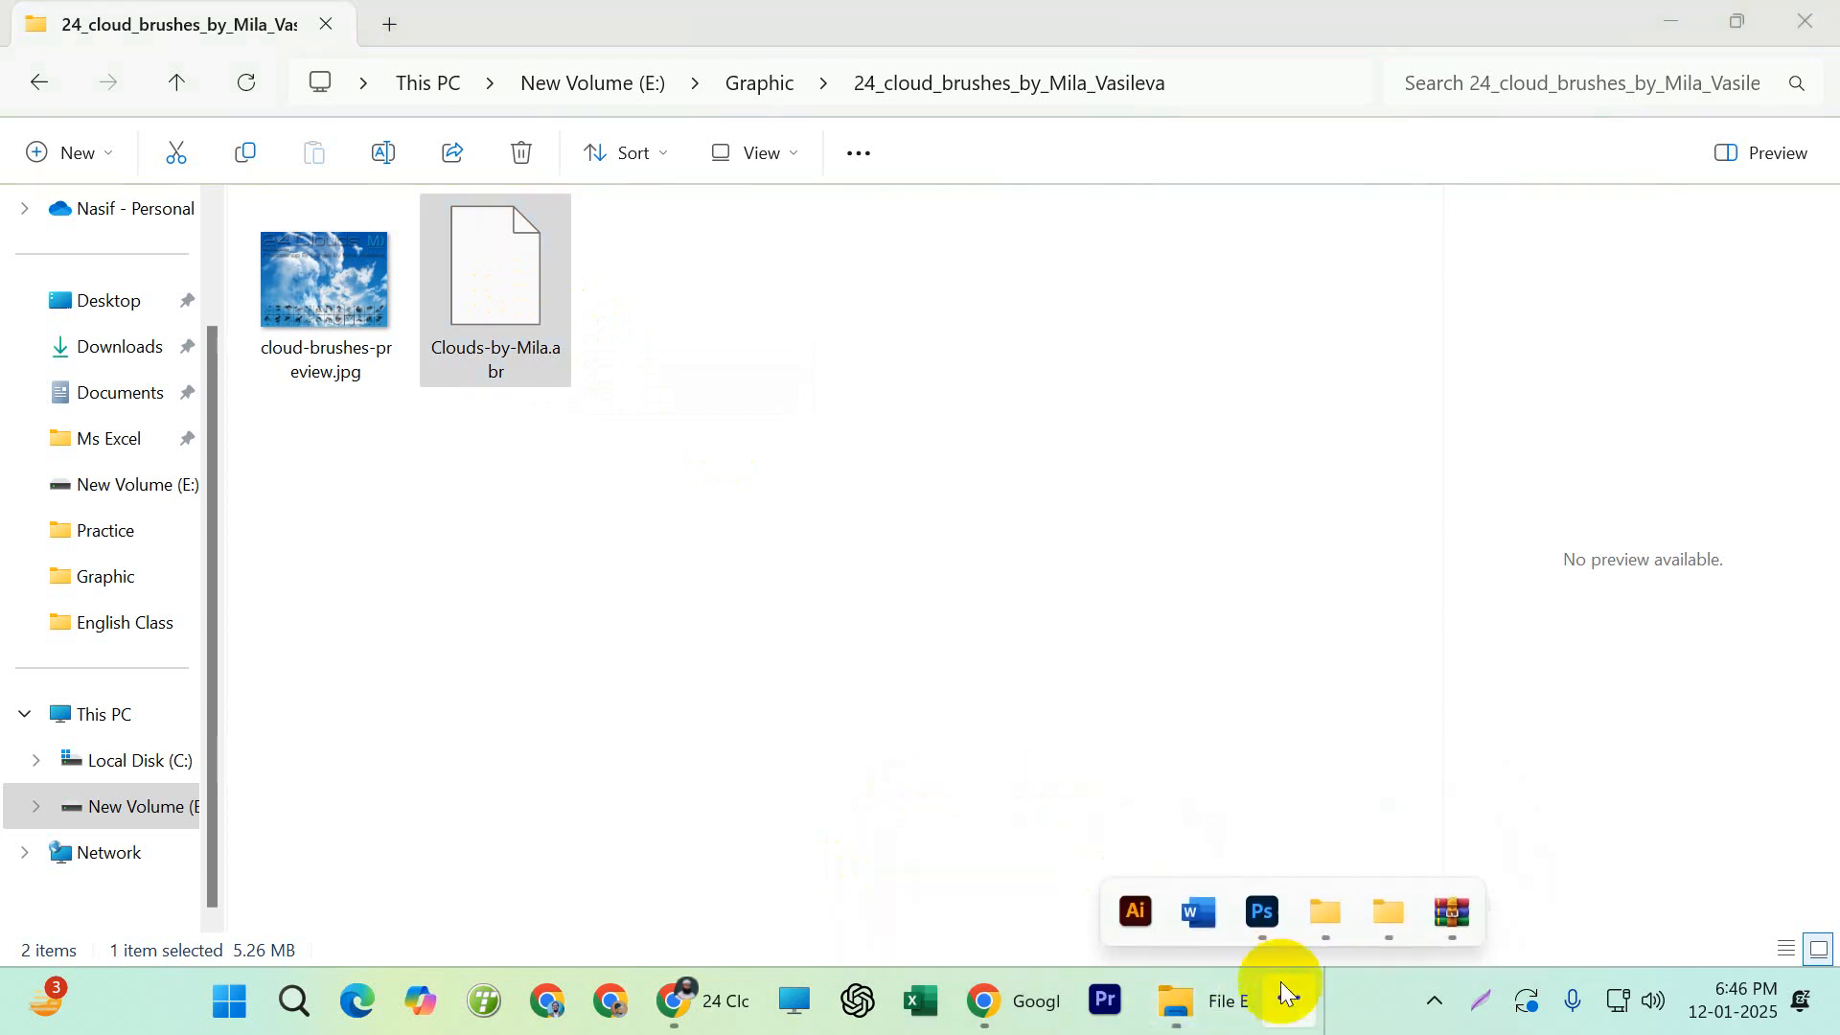
pyautogui.click(1261, 926)
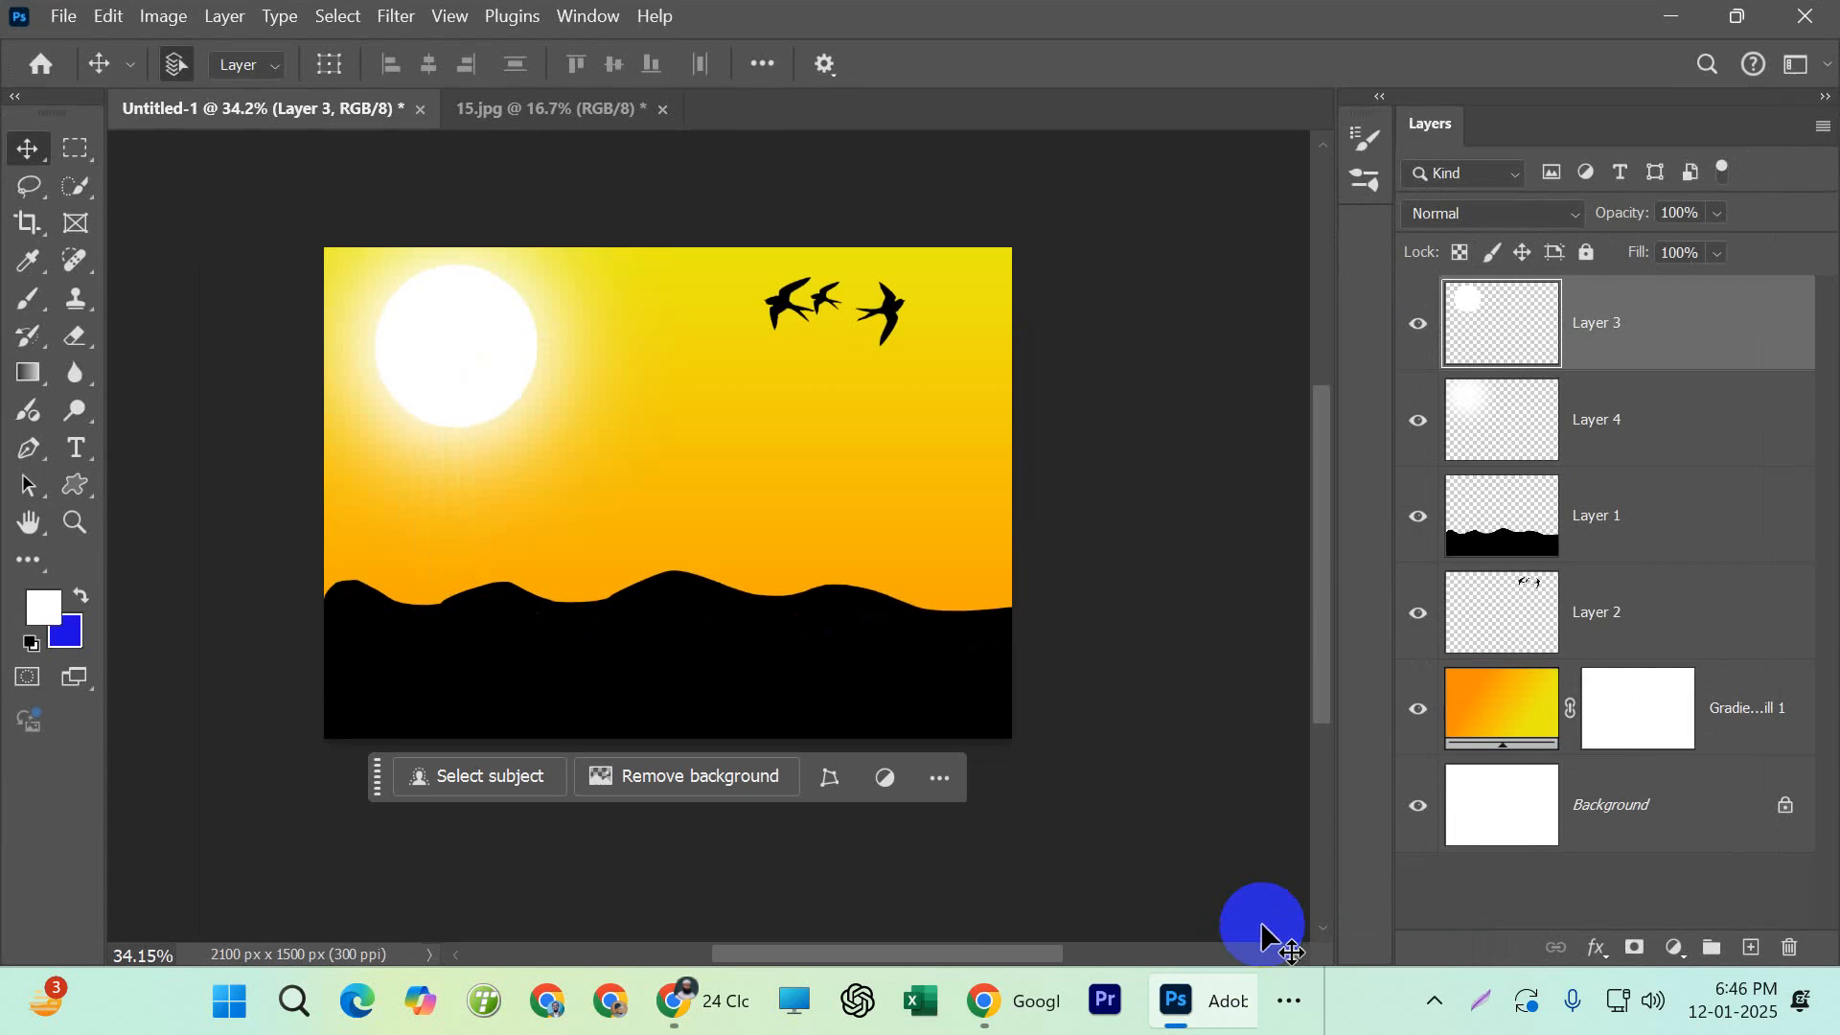
pyautogui.click(587, 19)
pyautogui.click(505, 246)
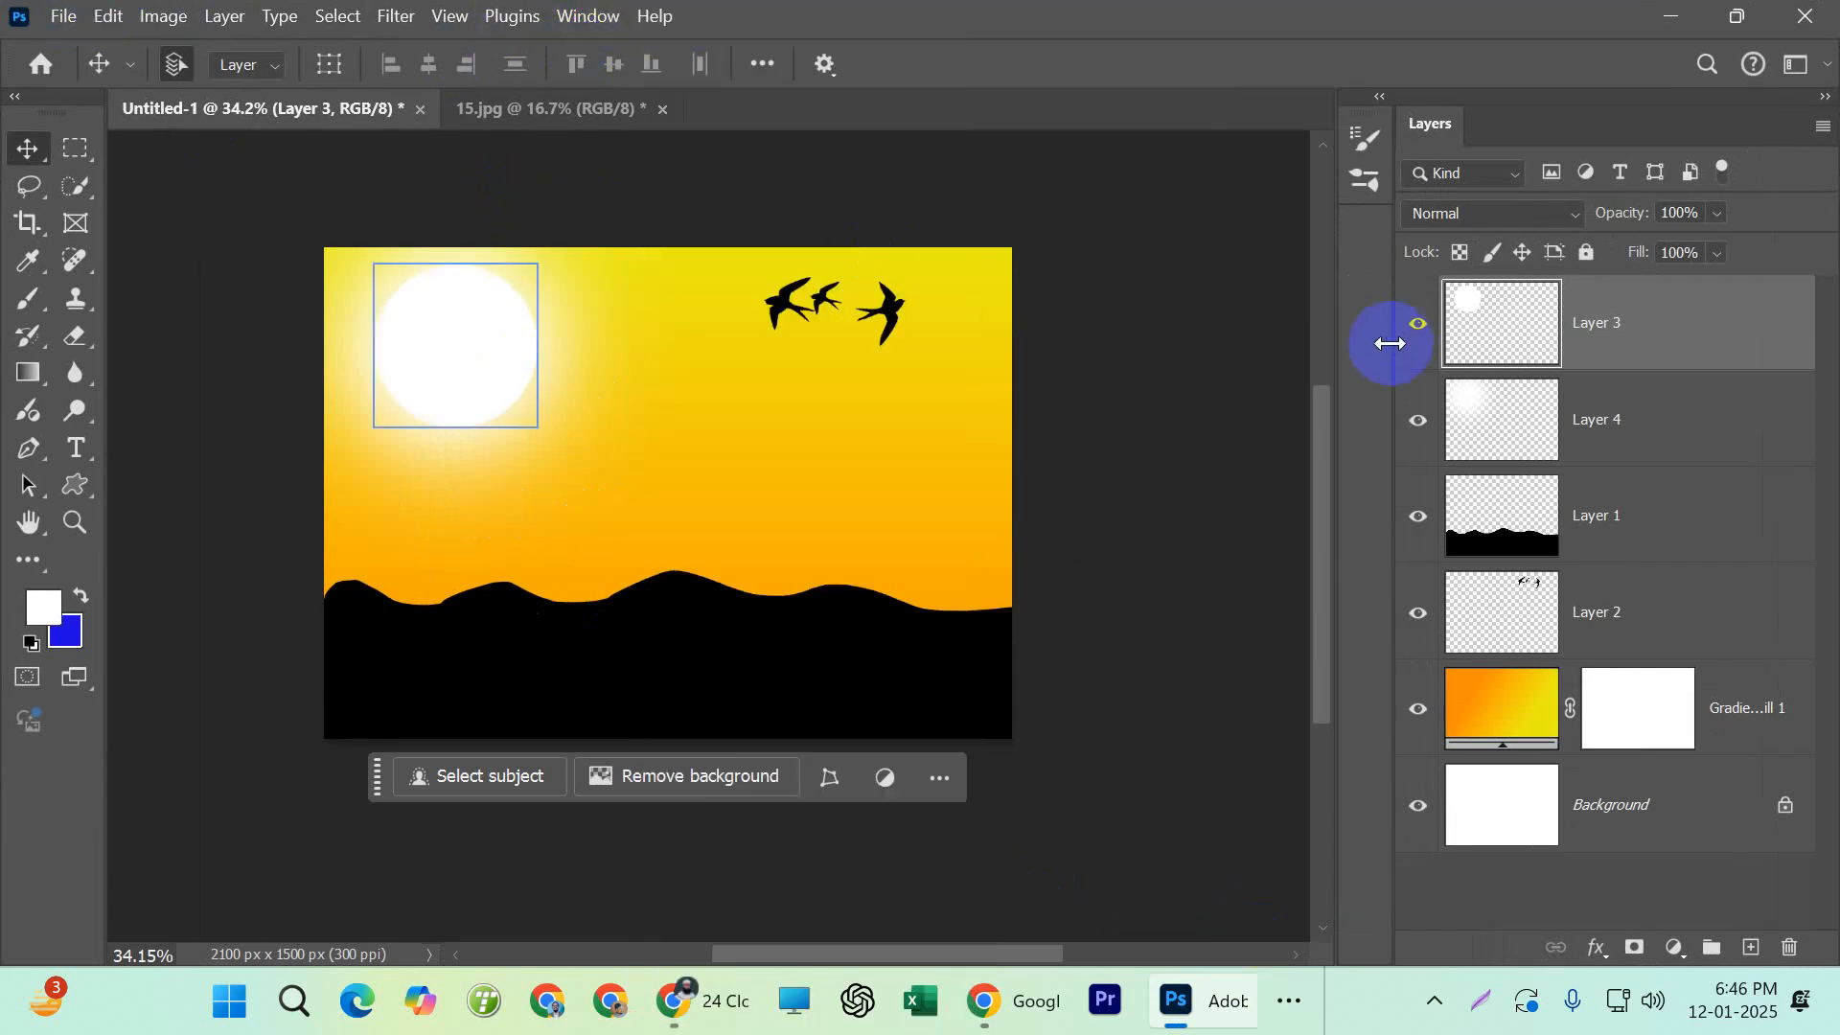
pyautogui.press('F5')
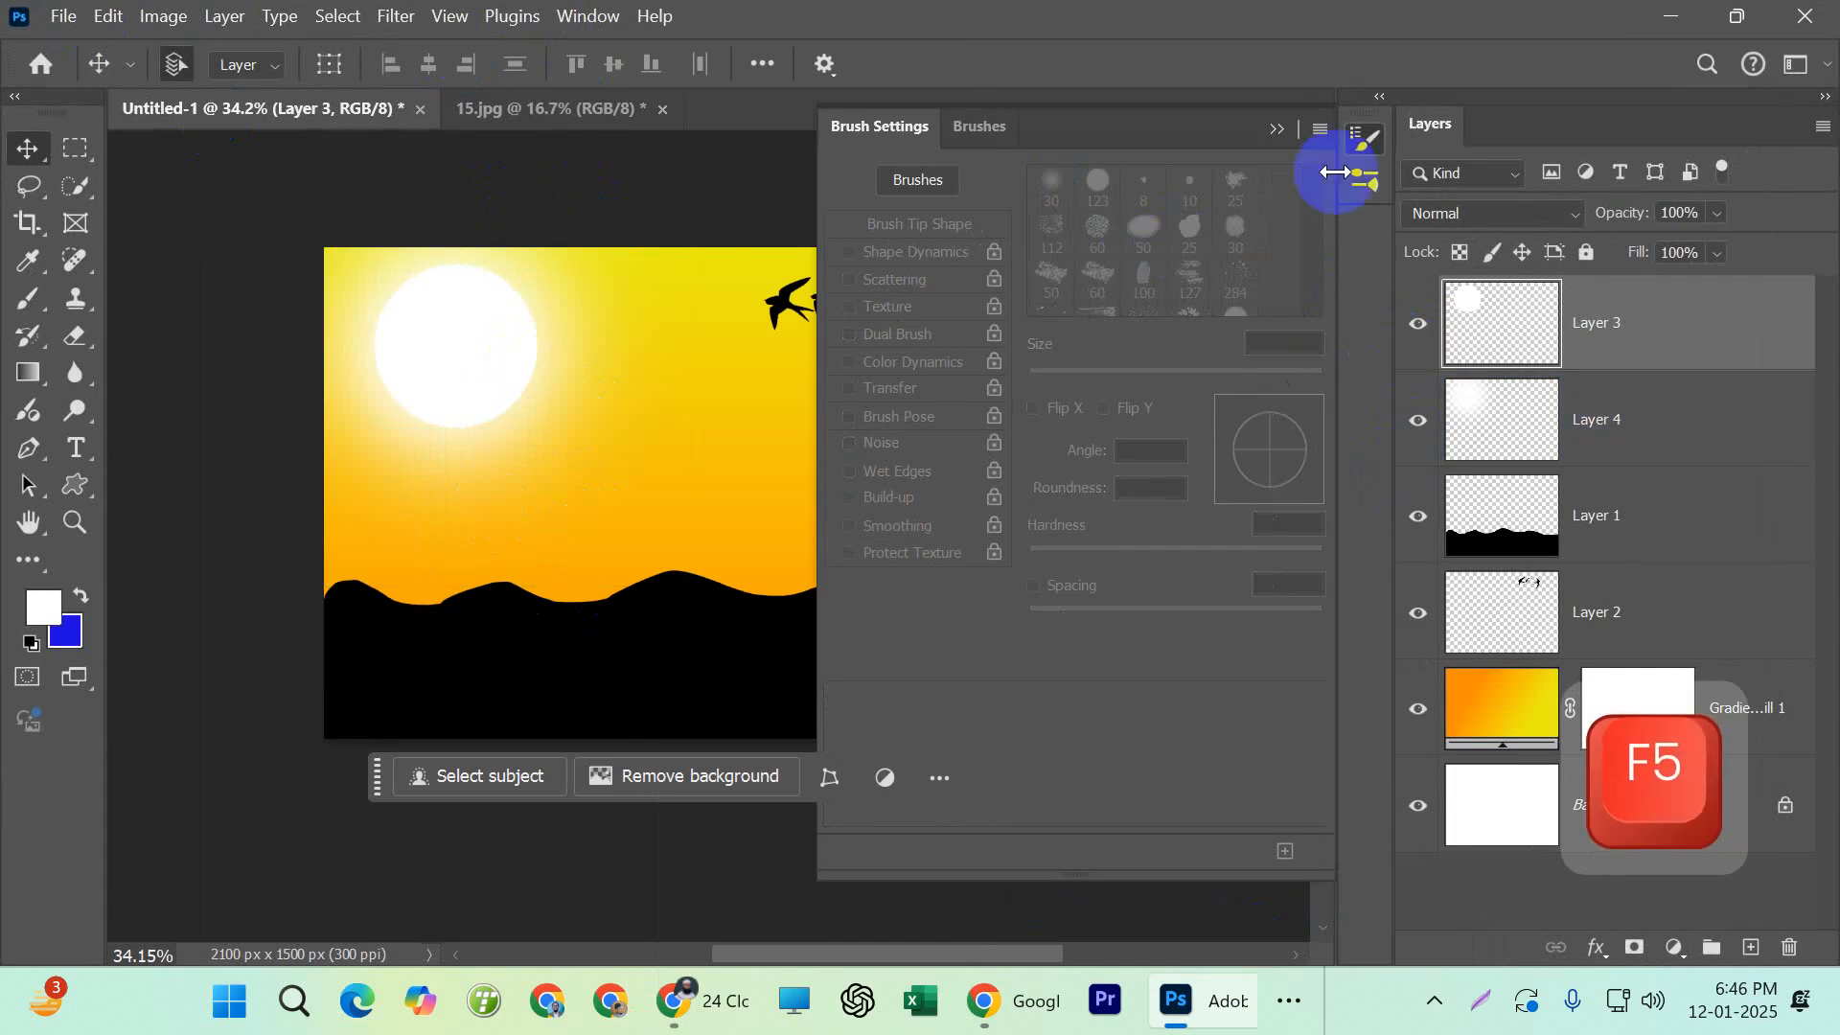
pyautogui.click(981, 135)
pyautogui.click(1311, 134)
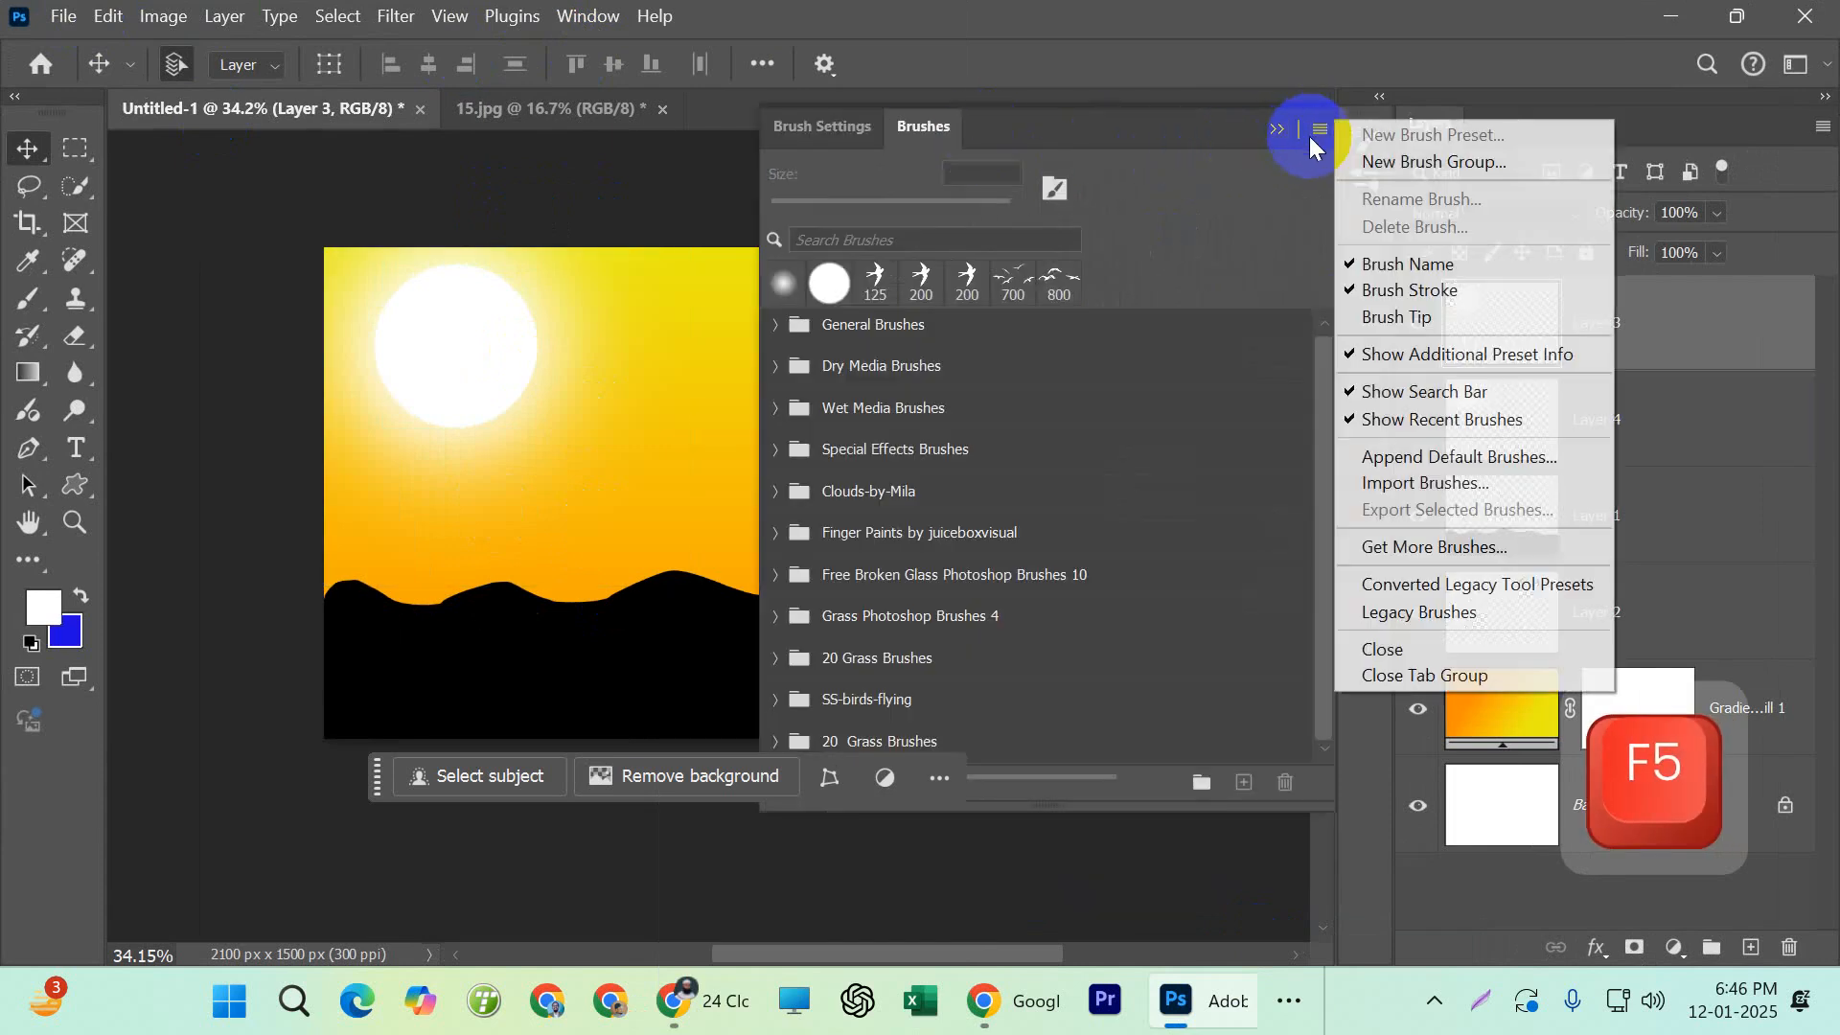
pyautogui.click(1393, 485)
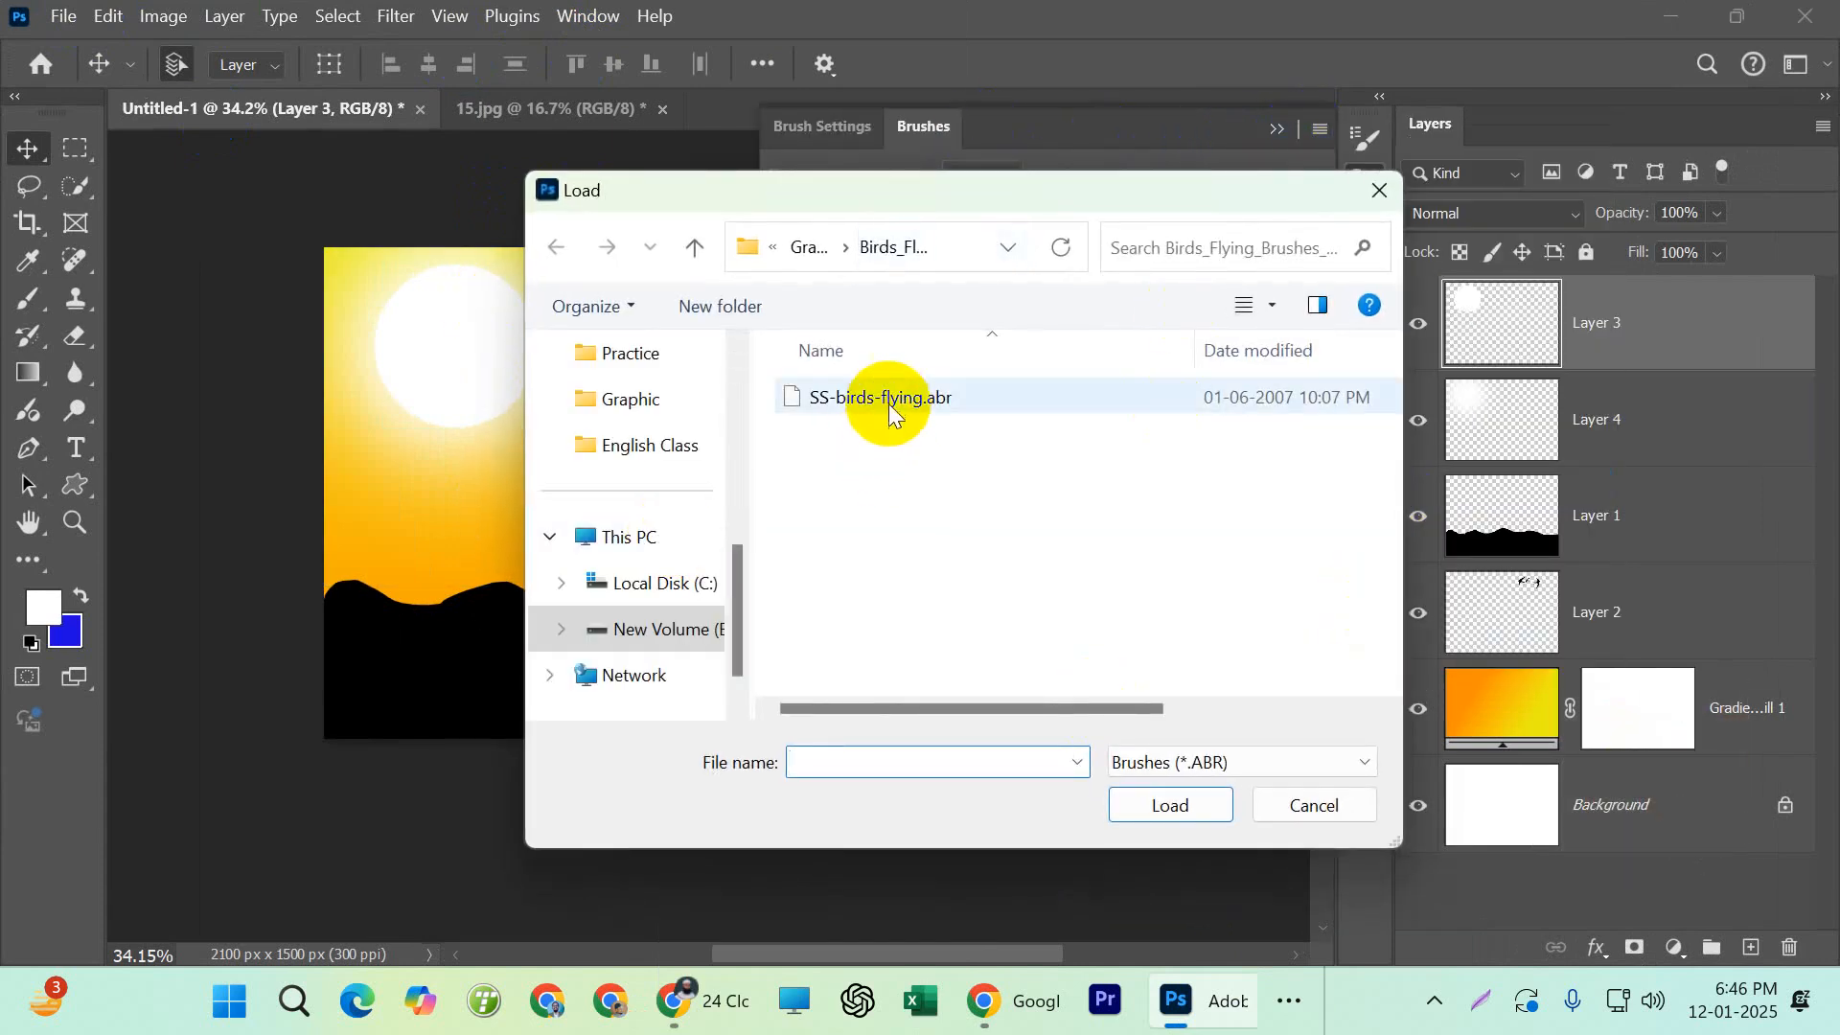
pyautogui.click(822, 245)
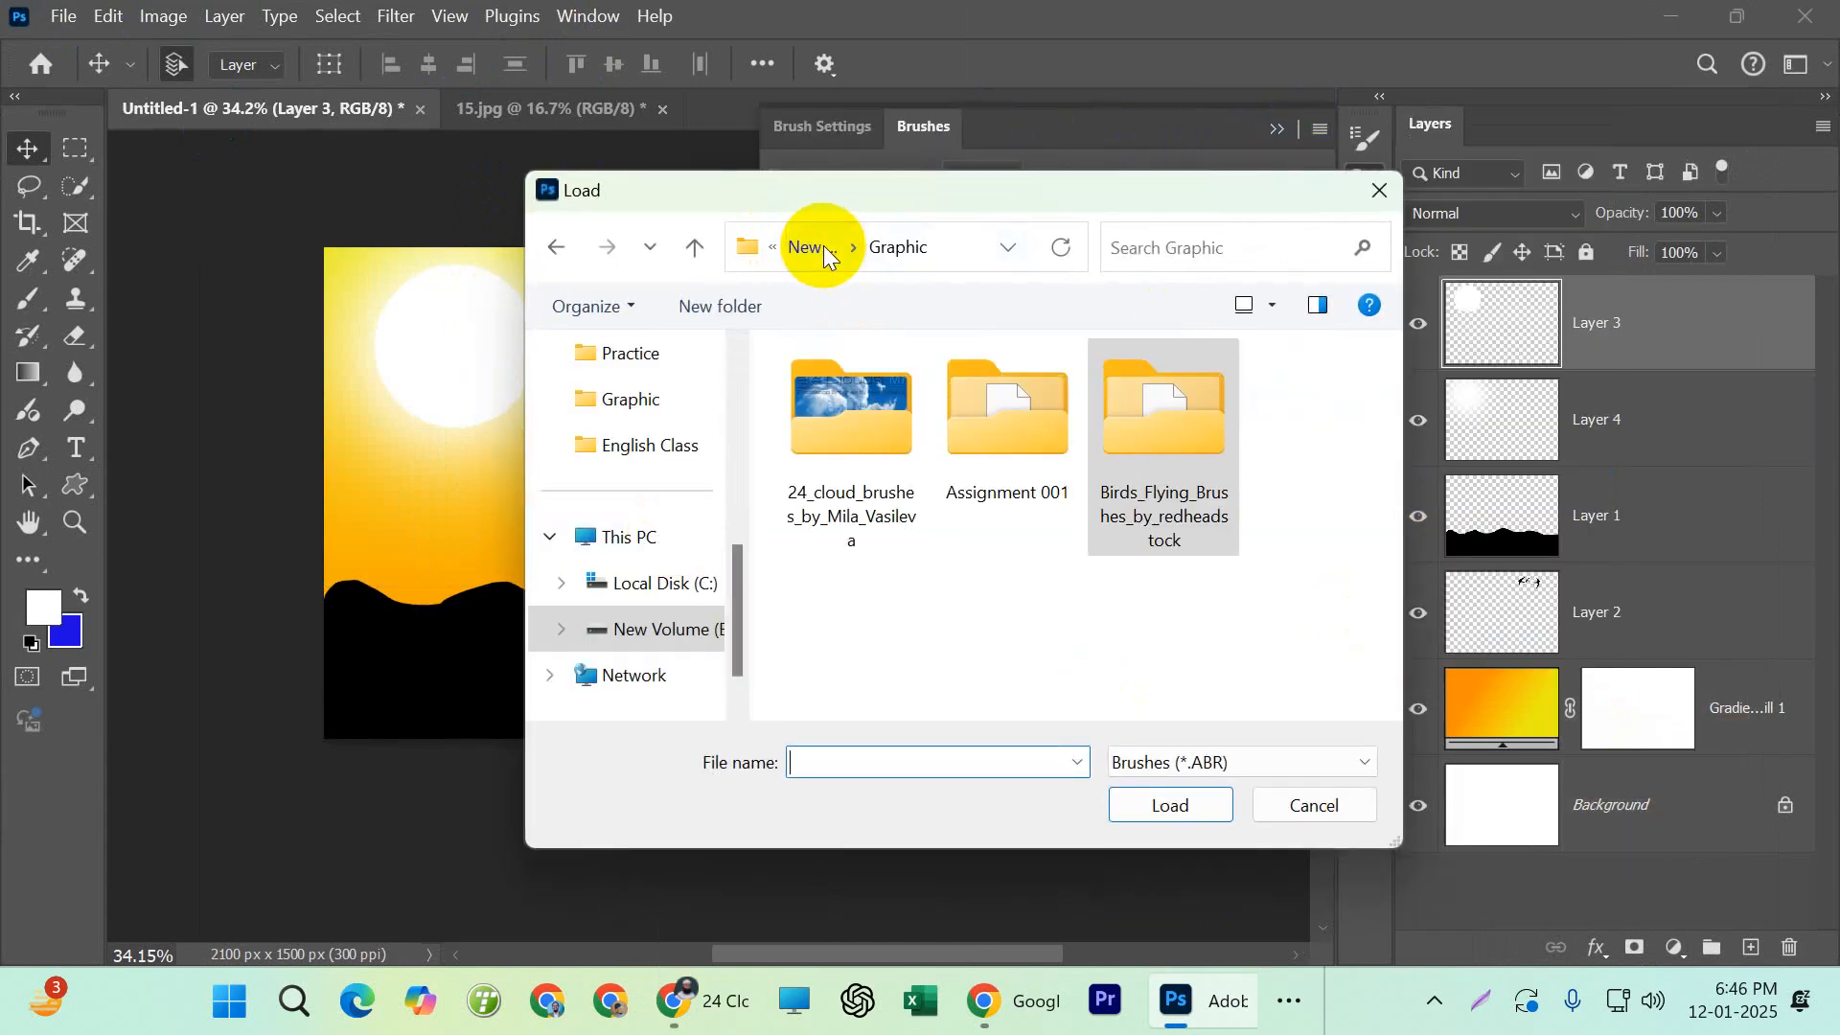
pyautogui.doubleClick(870, 435)
pyautogui.doubleClick(884, 445)
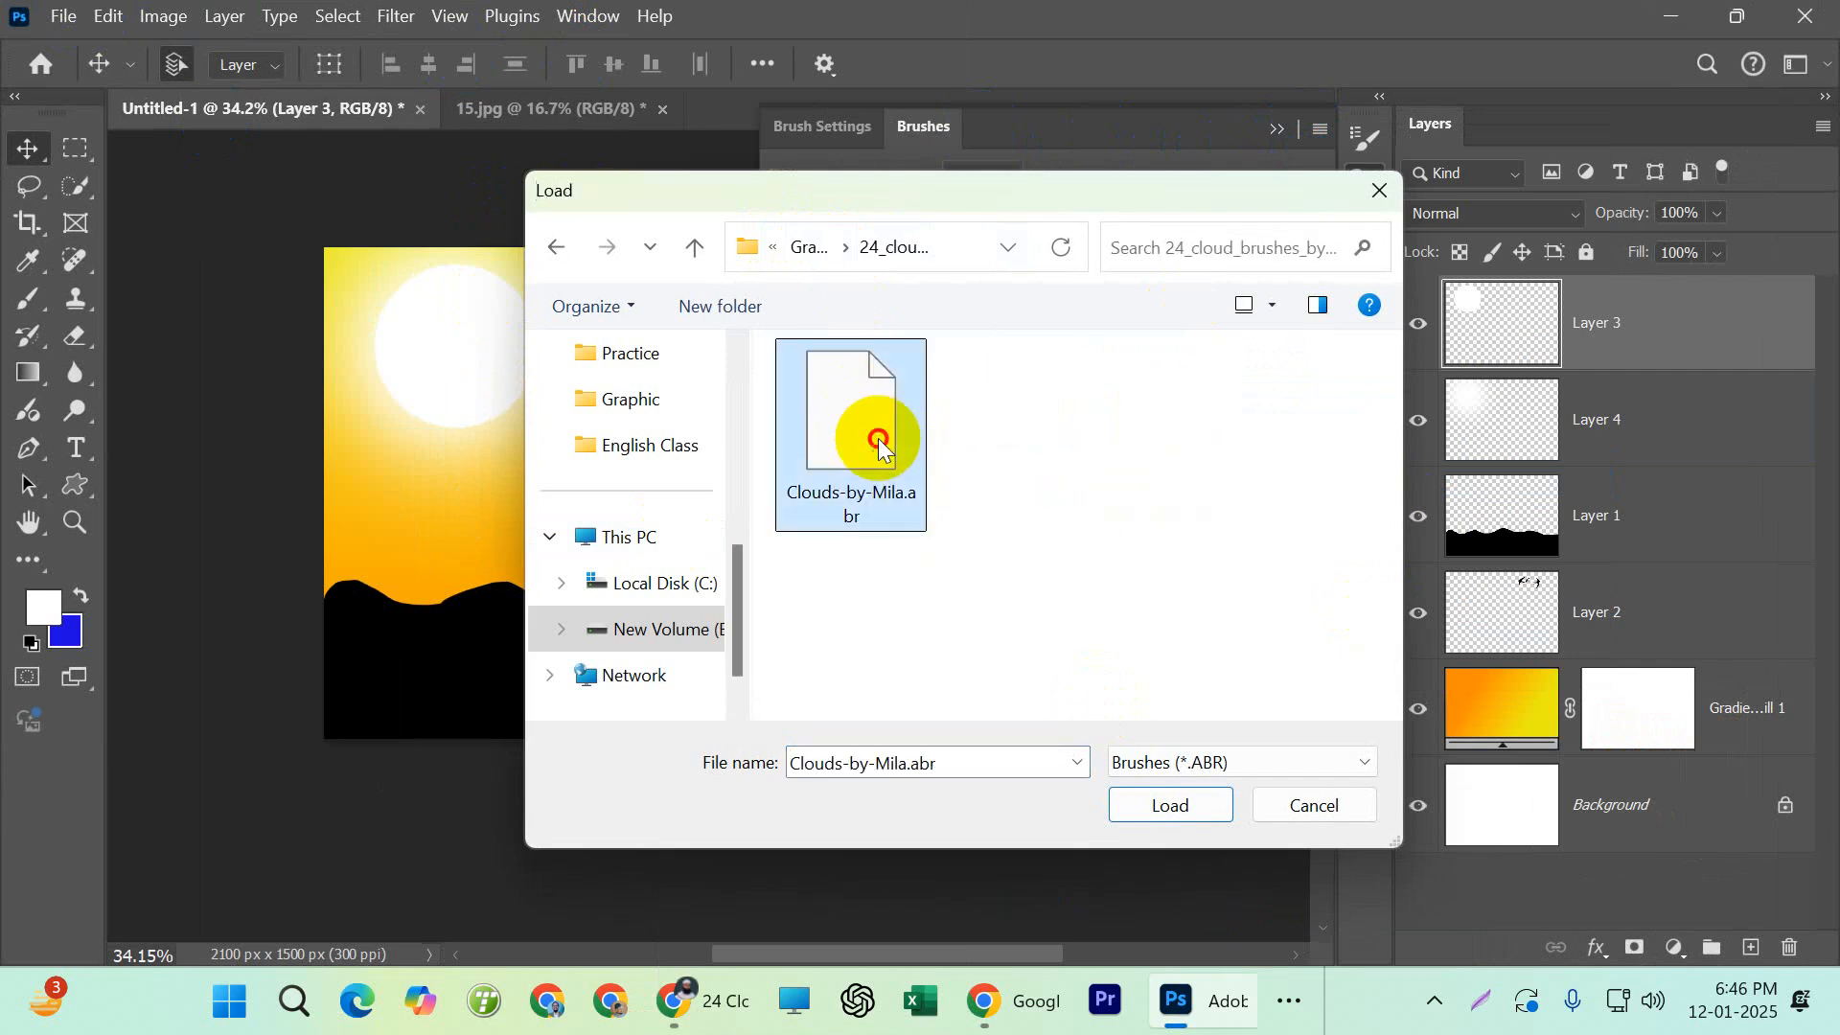
# Choose the Clouds1614 brush from the newly imported Clouds-by-Mila 2 group and collapse the brush presets
pyautogui.scroll(-1, 945, 661)
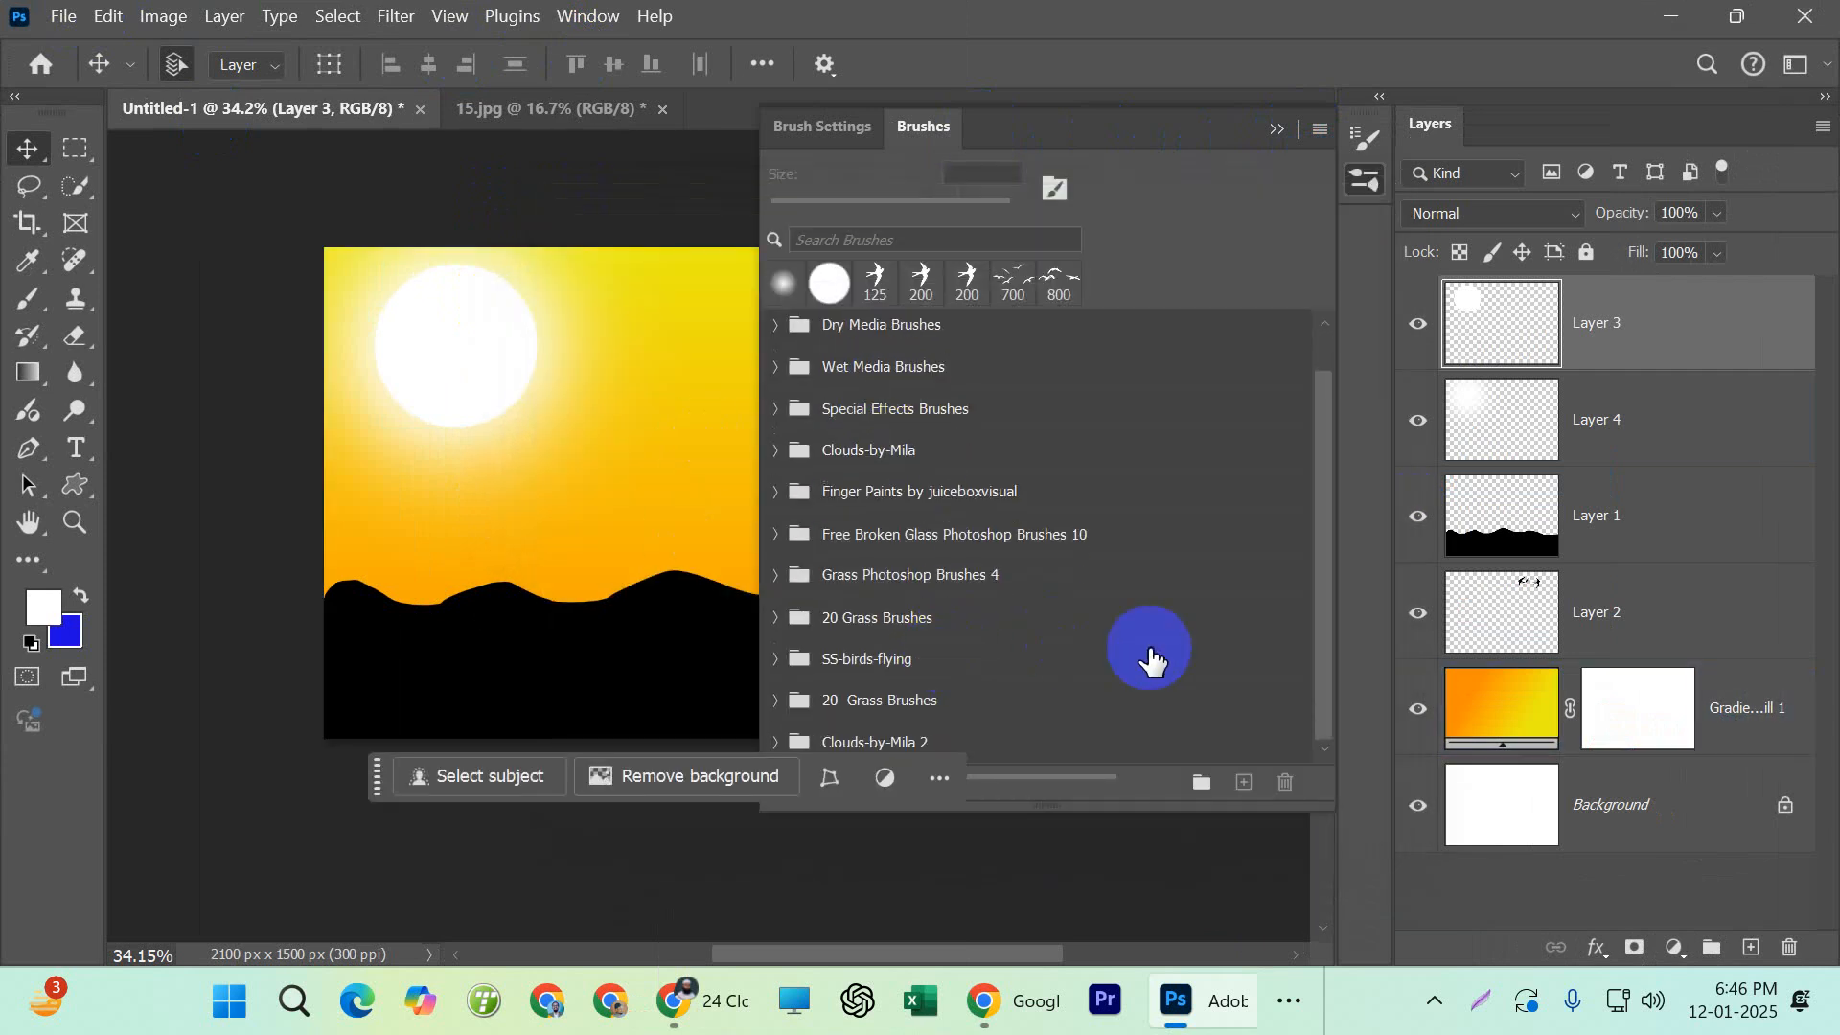
pyautogui.click(994, 746)
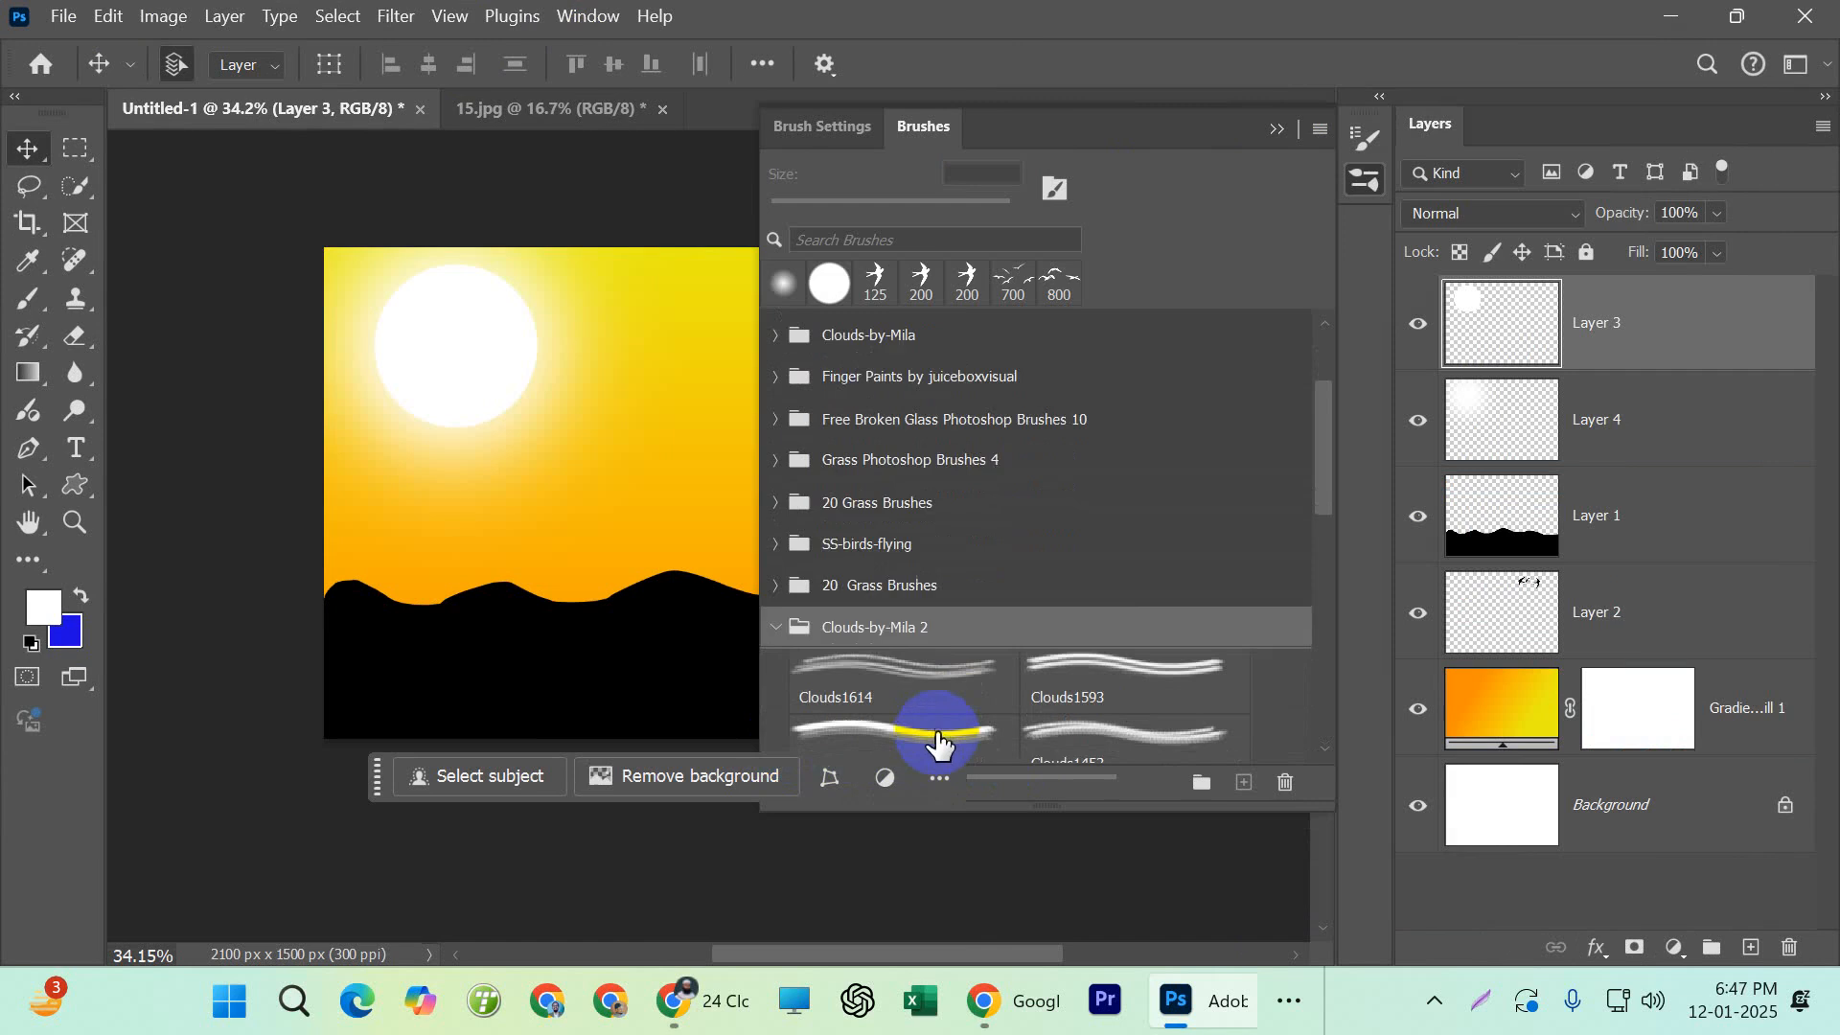
pyautogui.scroll(-3, 928, 700)
pyautogui.click(821, 618)
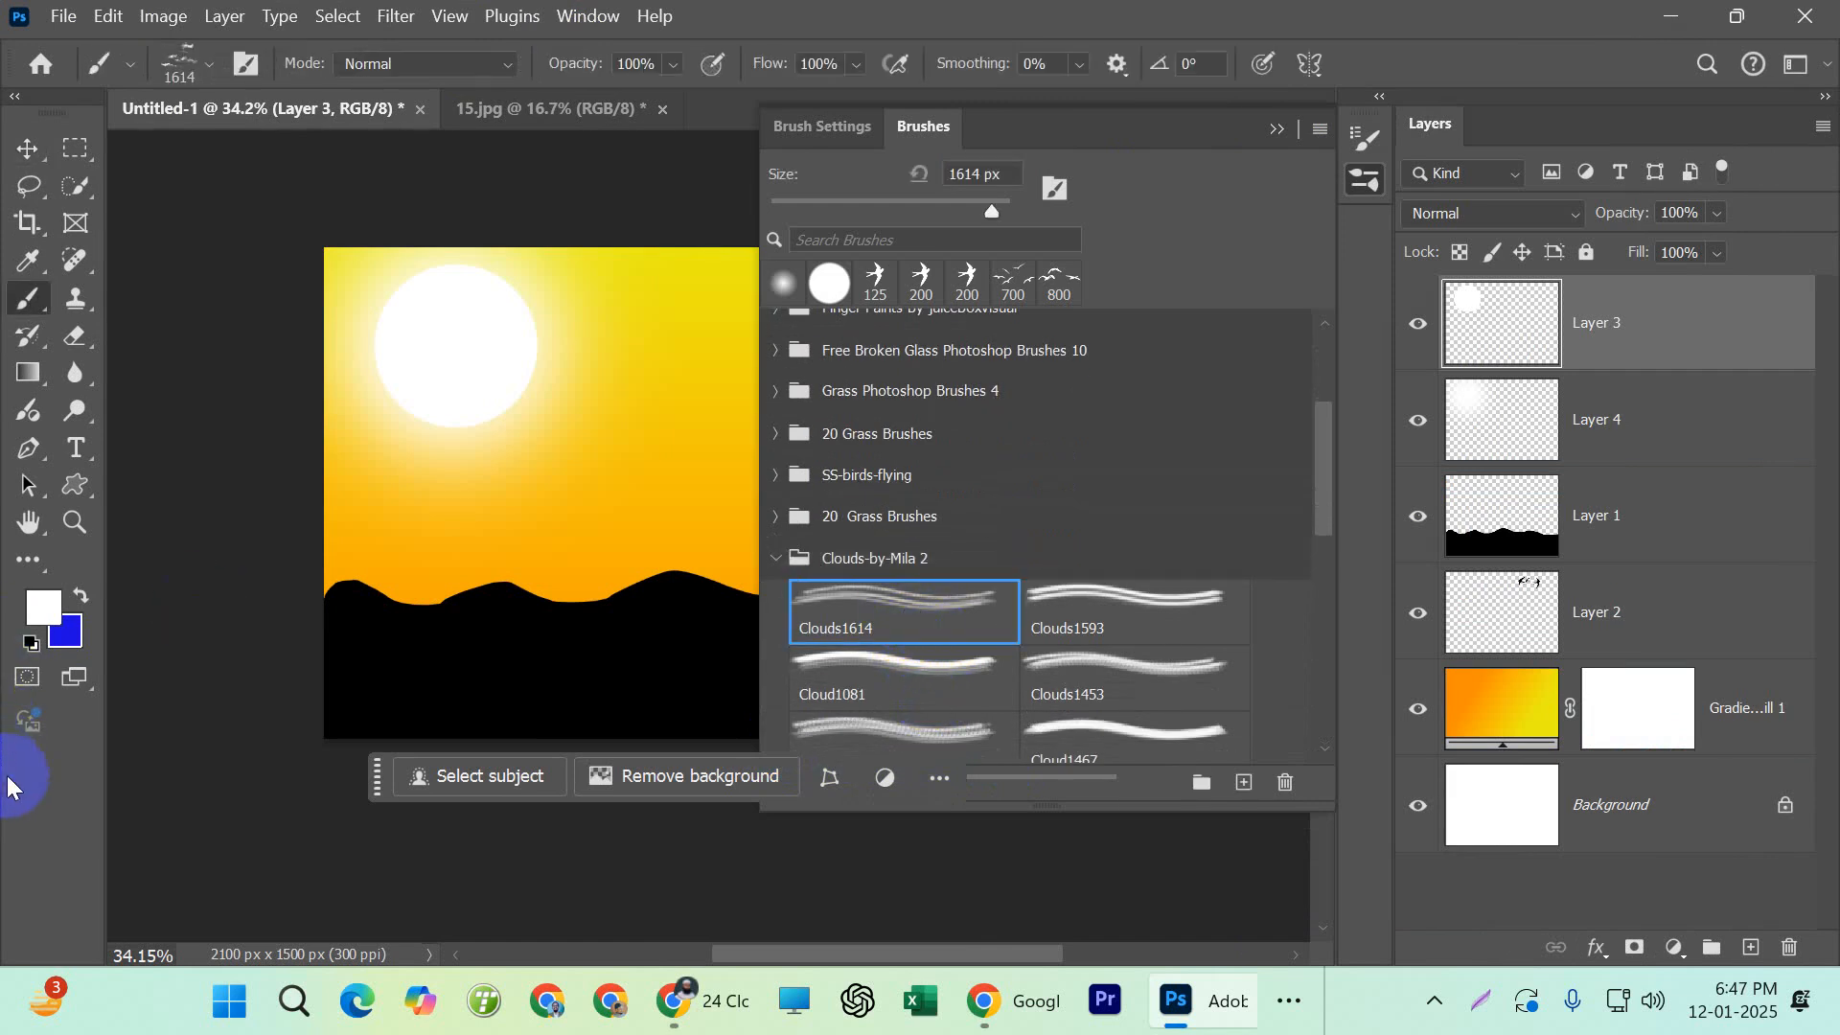
pyautogui.click(1279, 131)
# Set the foreground colour to medium grey, 787877
pyautogui.click(41, 612)
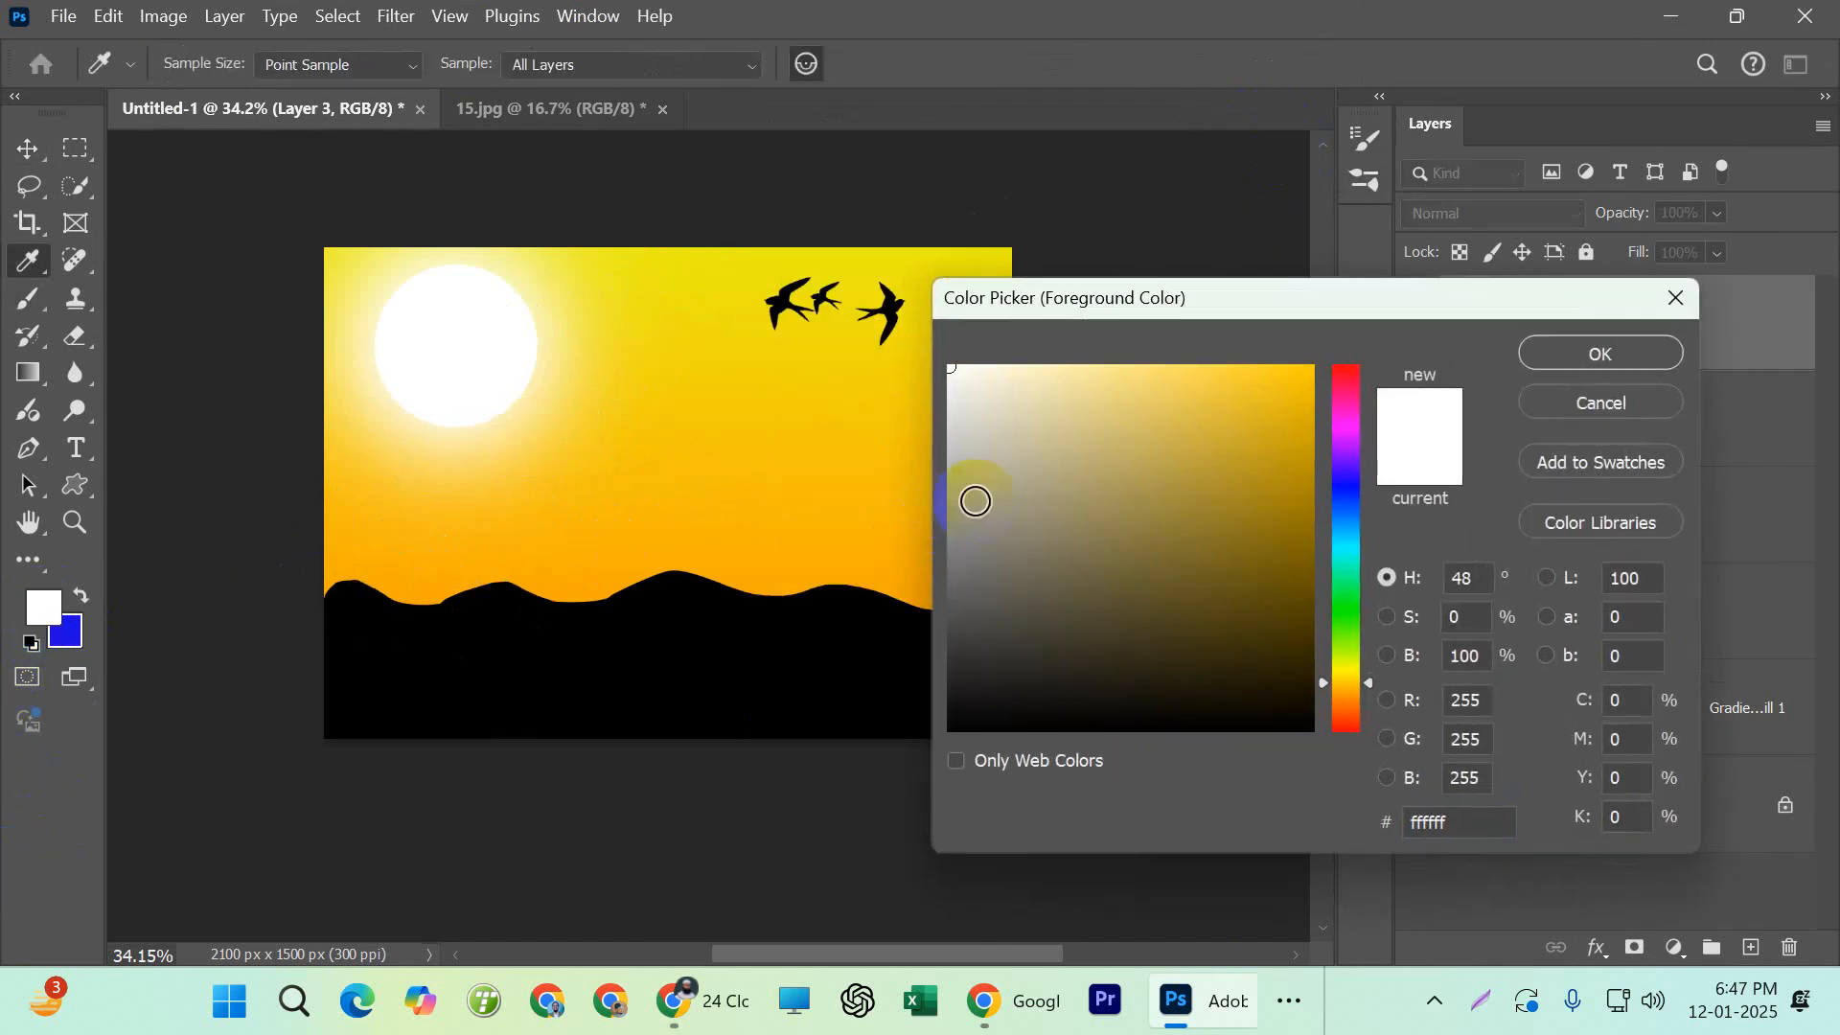
pyautogui.click(953, 557)
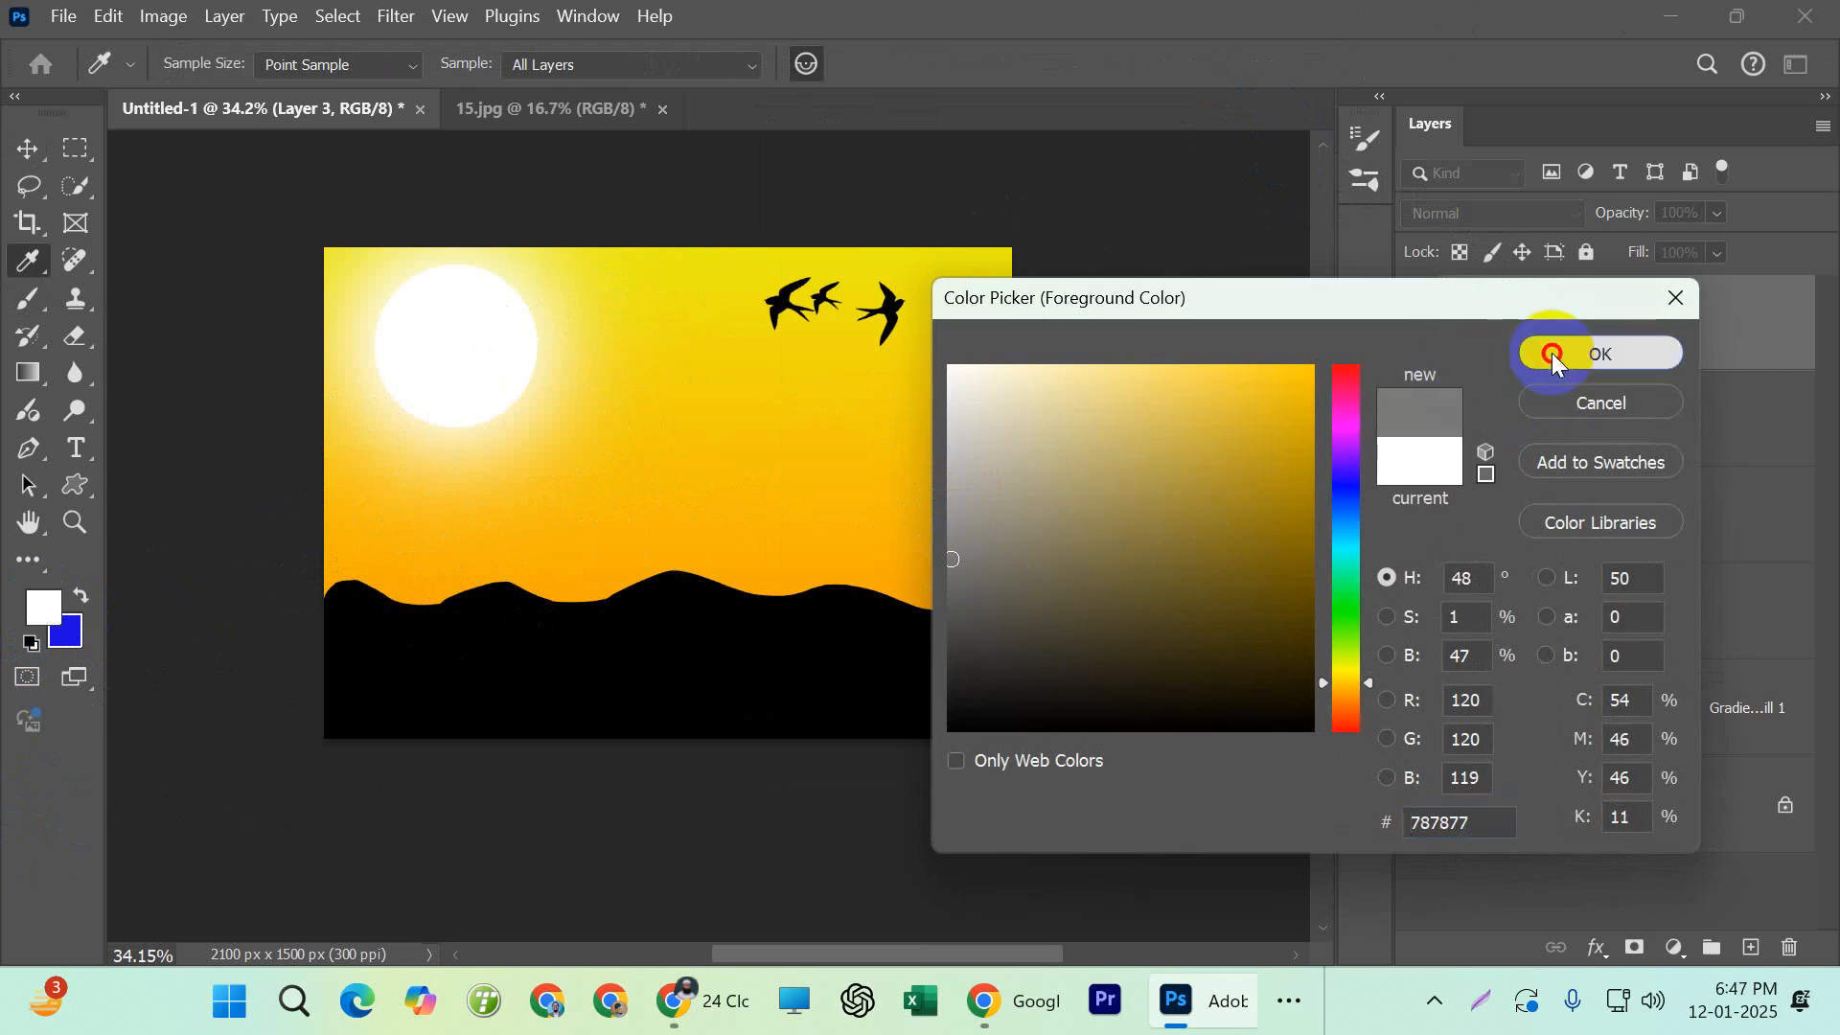
pyautogui.click(1552, 354)
# Reduce the cloud brush to 600 px and stamp grey clouds on Layer 3 between the sun and the birds
pyautogui.press('b')
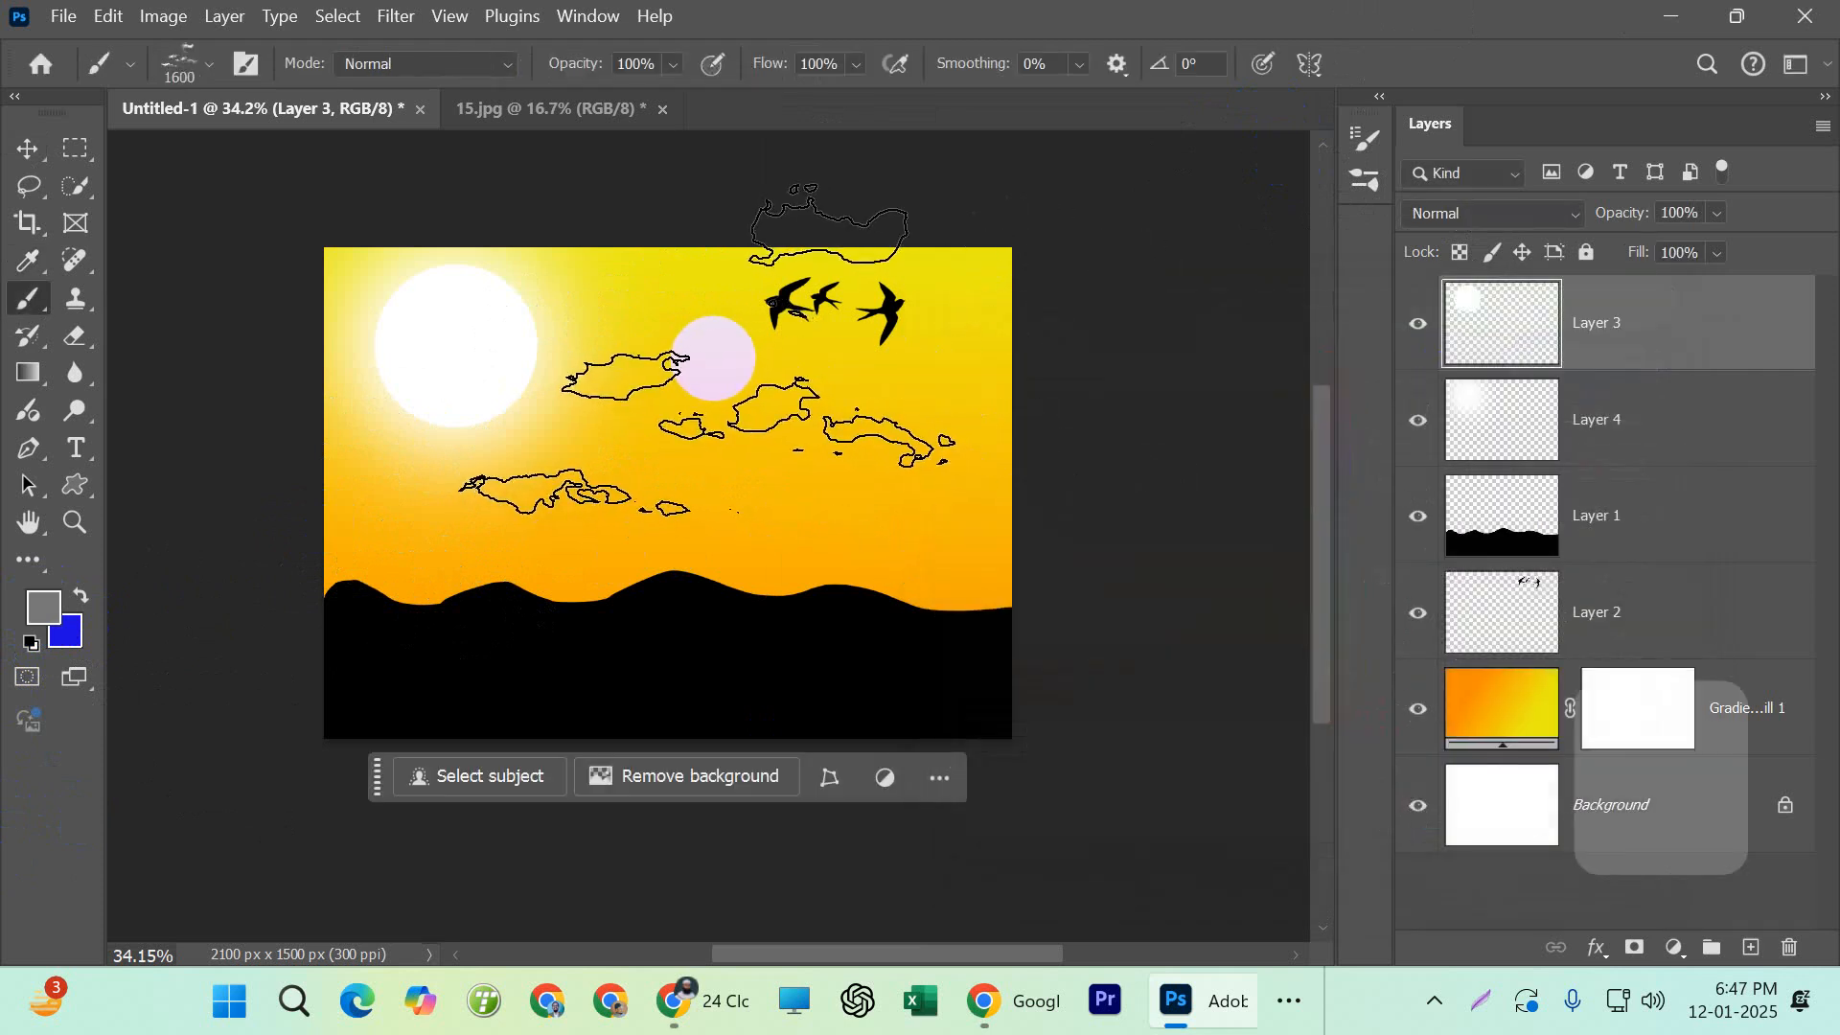
pyautogui.press('[')
pyautogui.press('[')
pyautogui.press('[')
pyautogui.press('[')
pyautogui.press('[')
pyautogui.press('[')
pyautogui.press('[')
pyautogui.press('[')
pyautogui.press('[')
pyautogui.press('[')
pyautogui.click(653, 320)
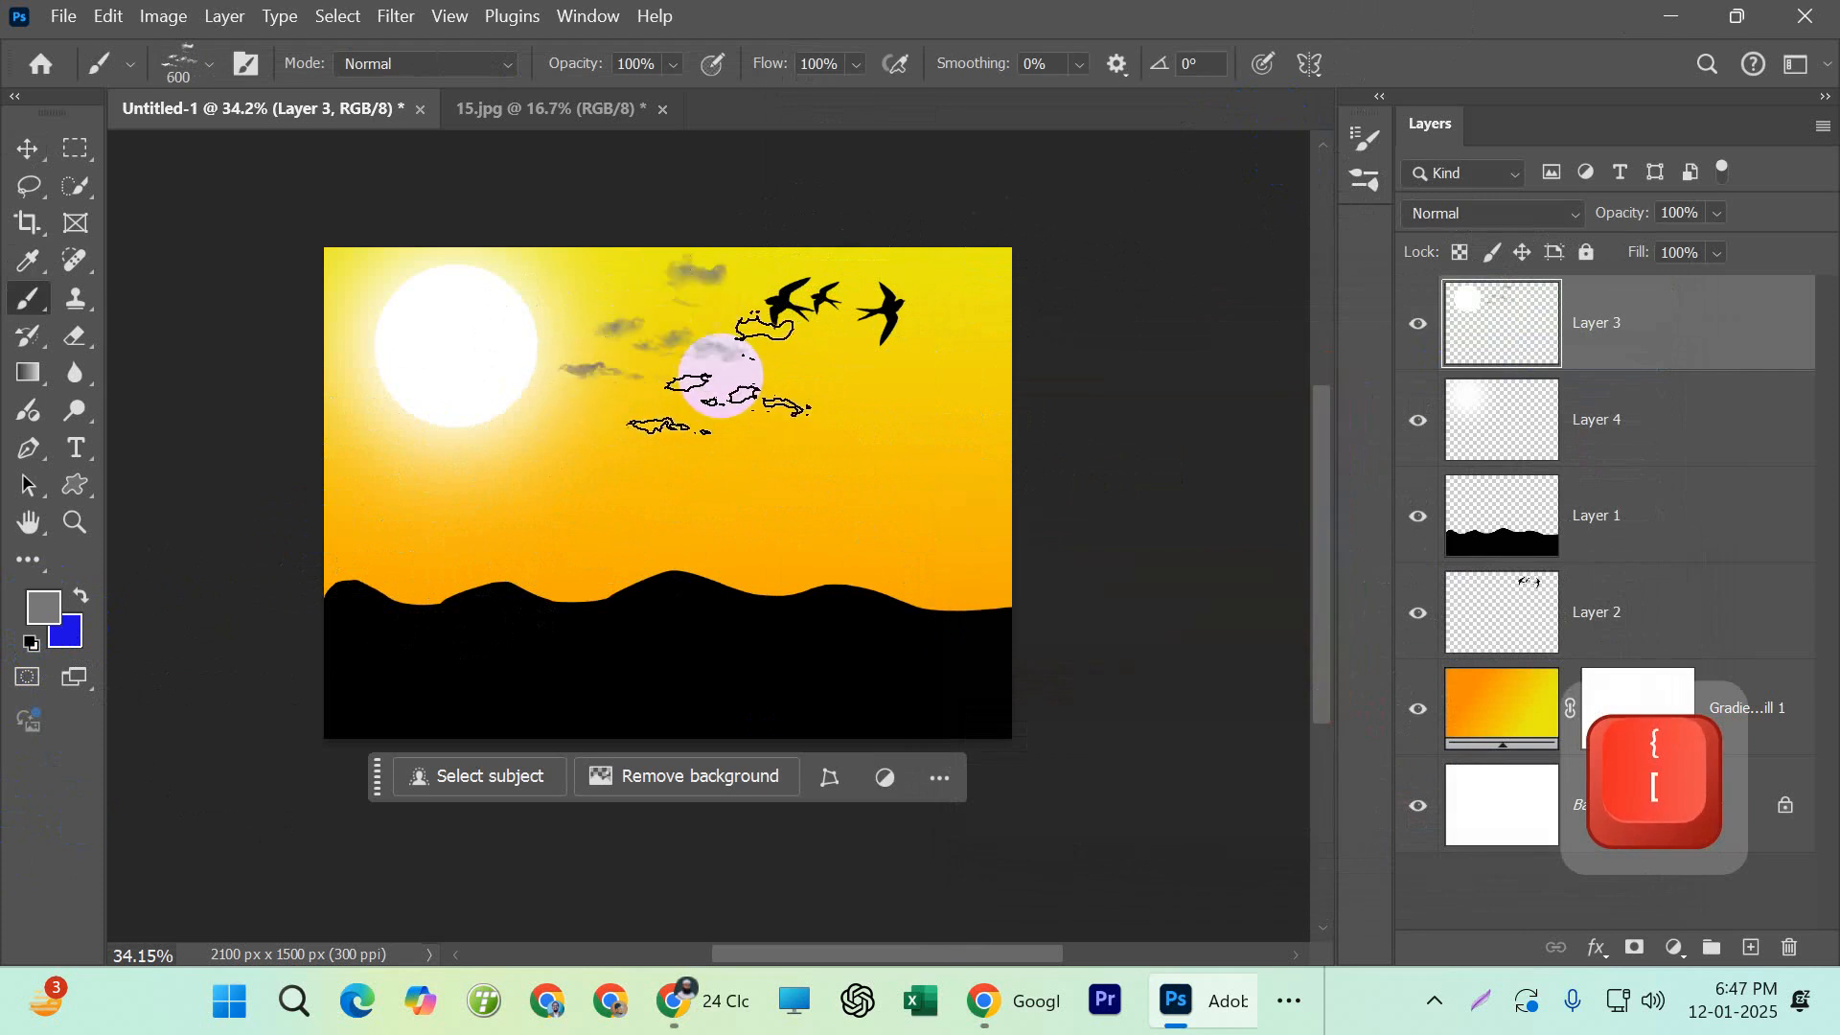
# Stamp more grey clouds on Layer 3 among the birds, beside the sun and across the sun
pyautogui.click(823, 320)
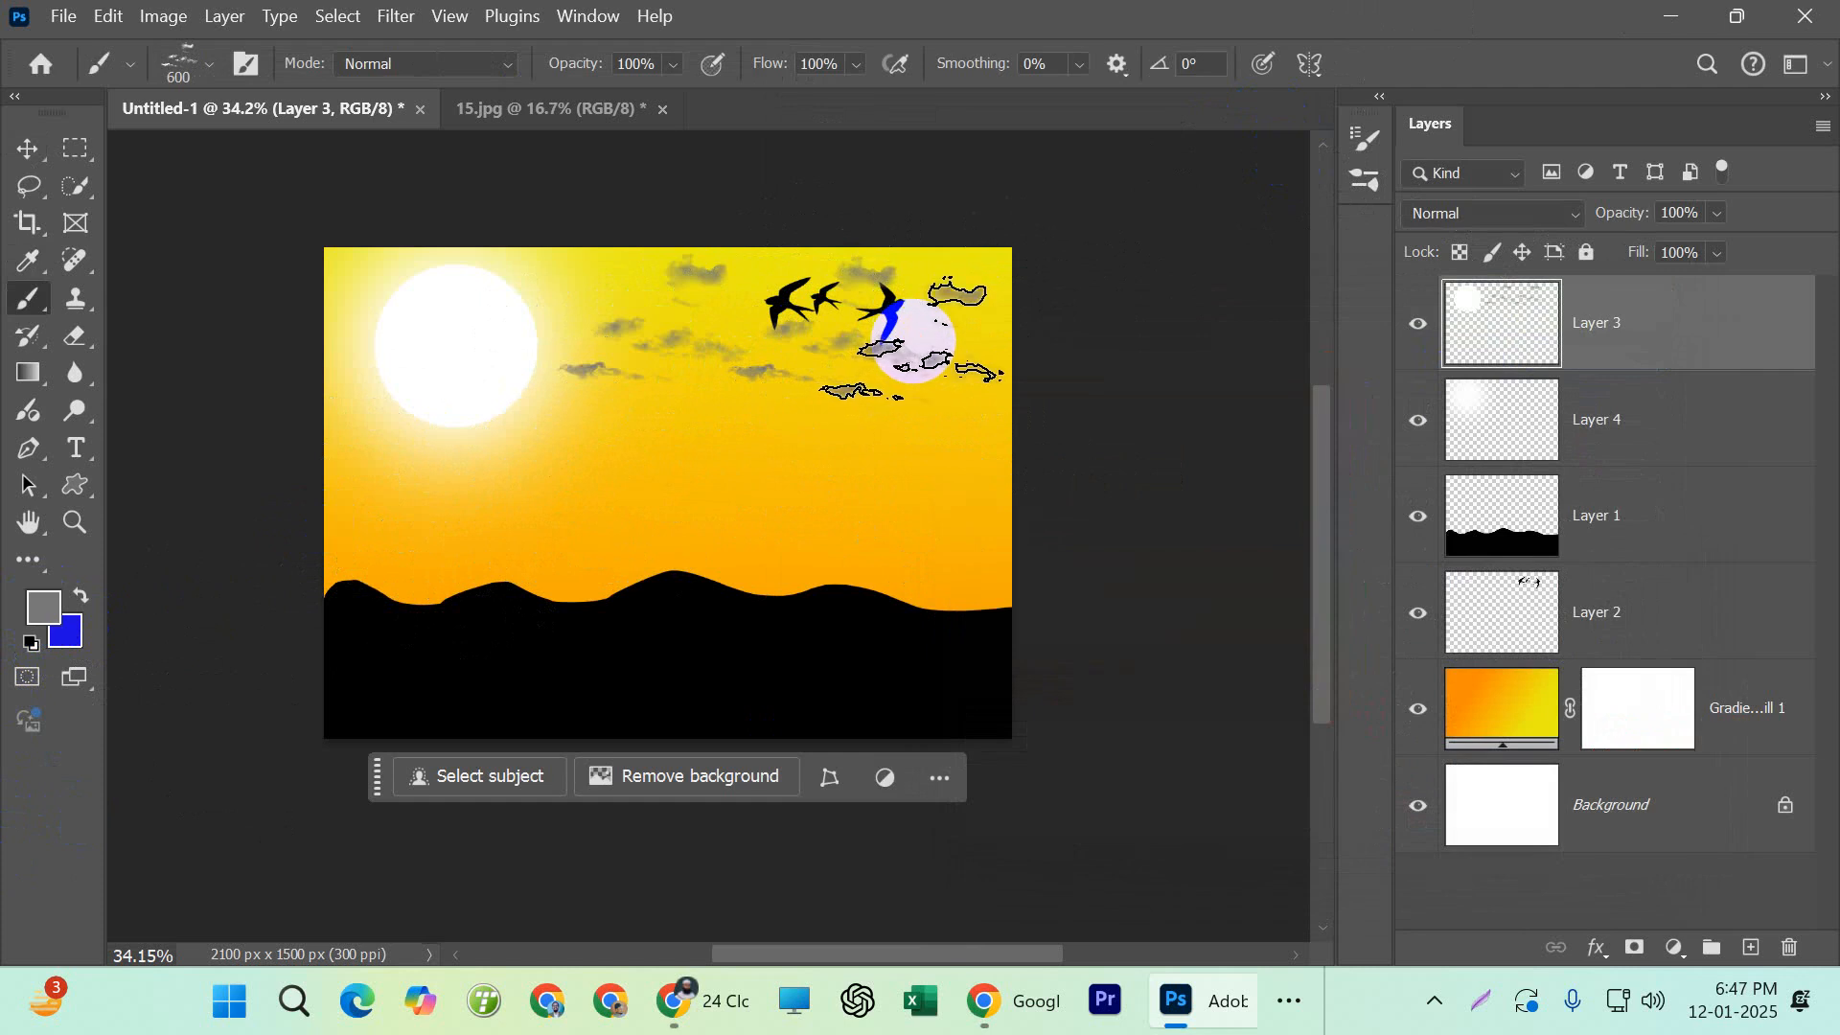
pyautogui.click(566, 308)
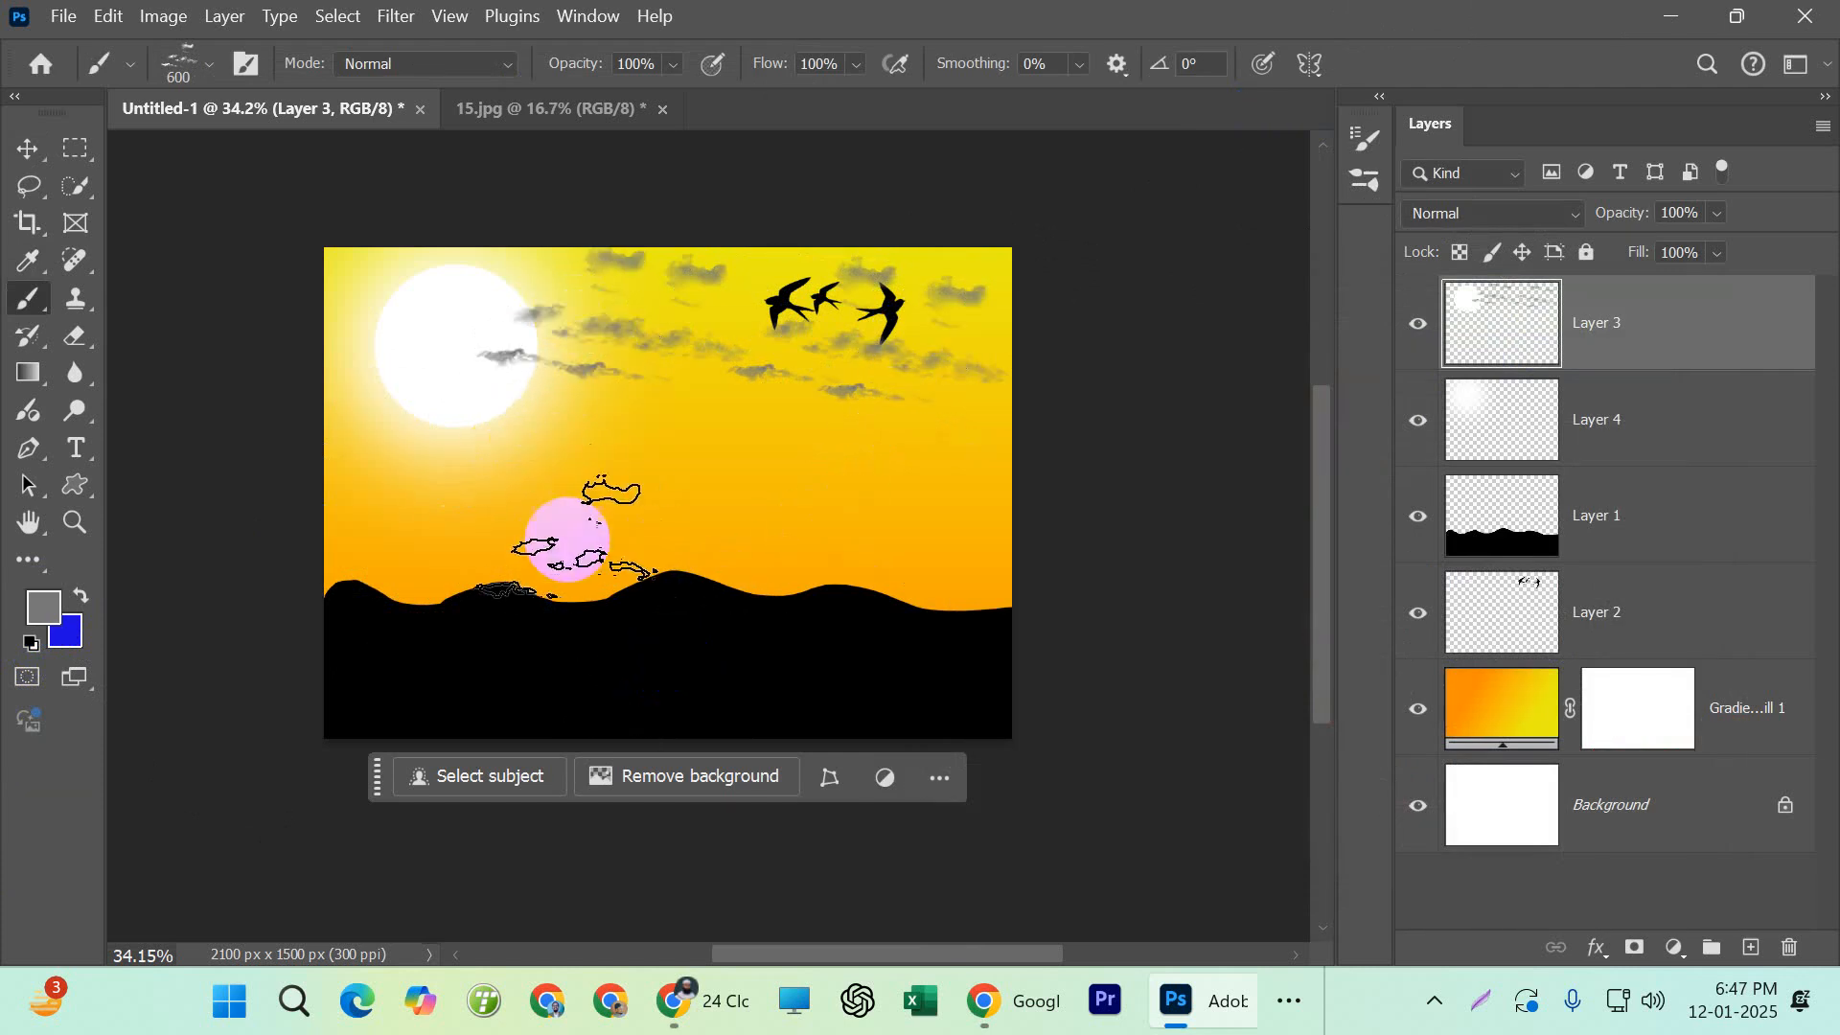
pyautogui.click(353, 342)
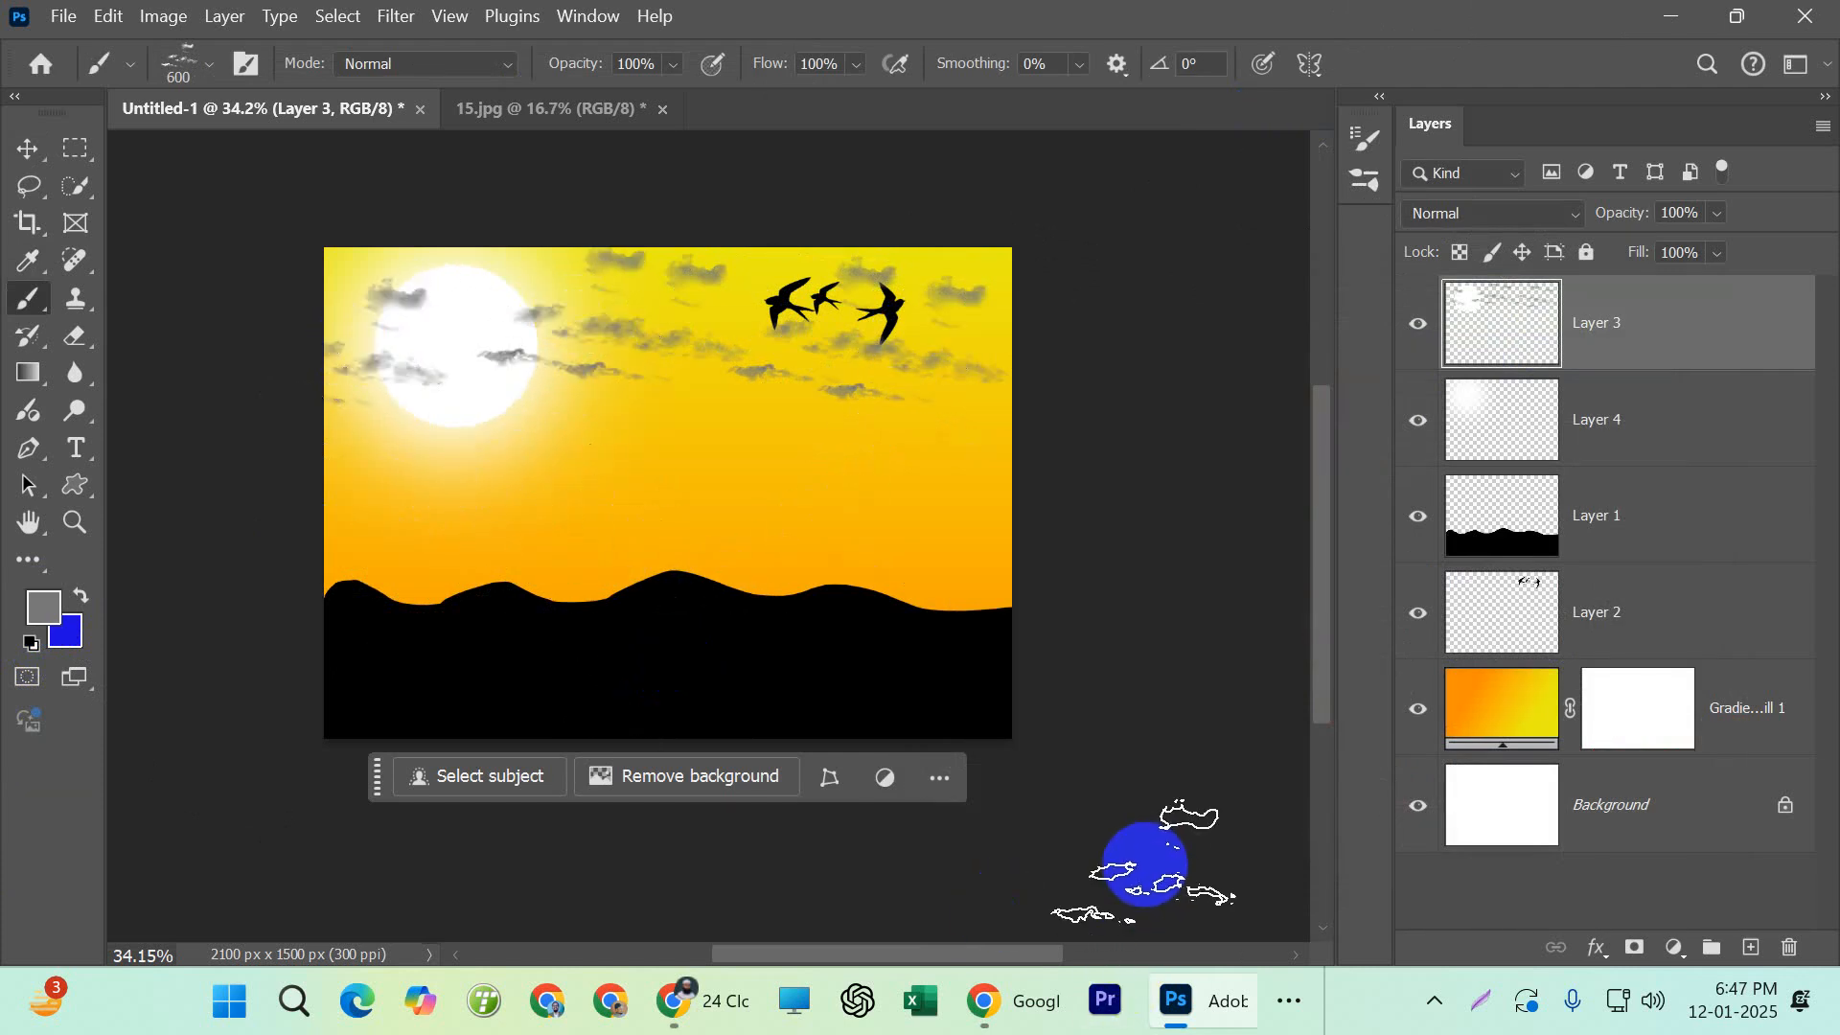
pyautogui.scroll(-1, 796, 690)
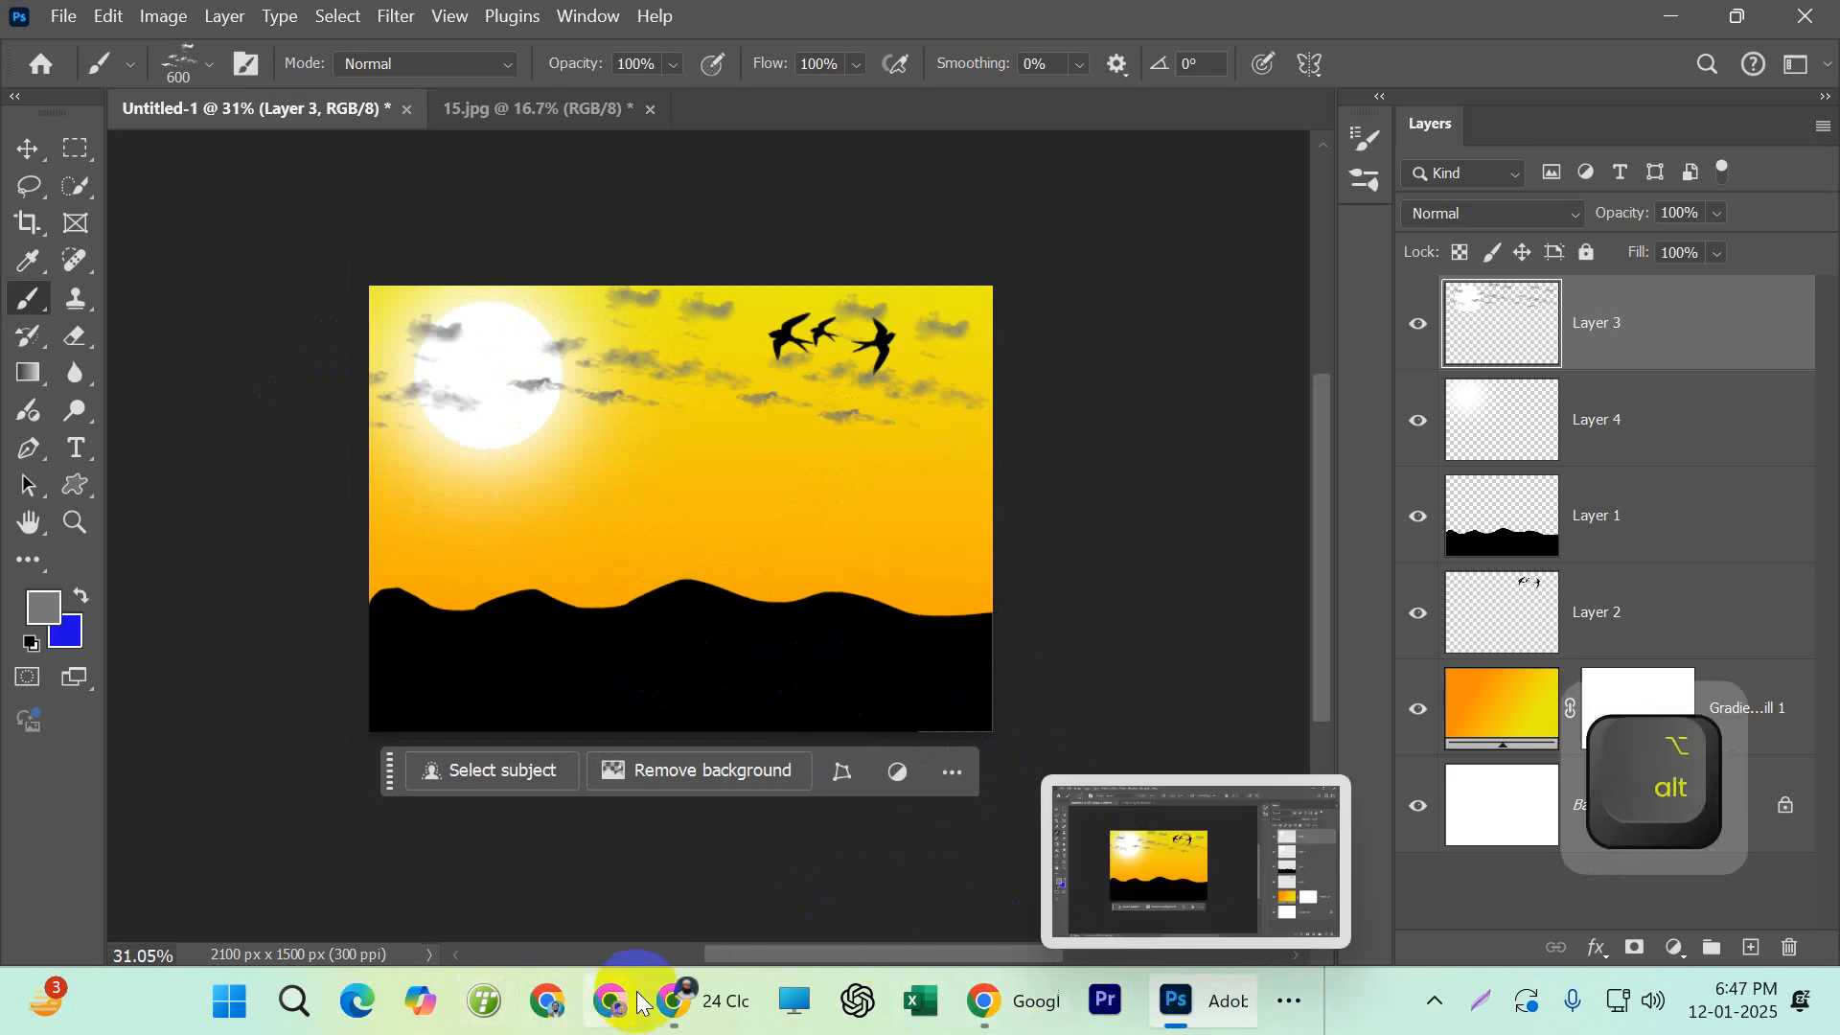
# Switch to Chrome, dismiss the cloud brush download notice, return to the Google results and search for "grass brush"
pyautogui.moveTo(721, 1006)
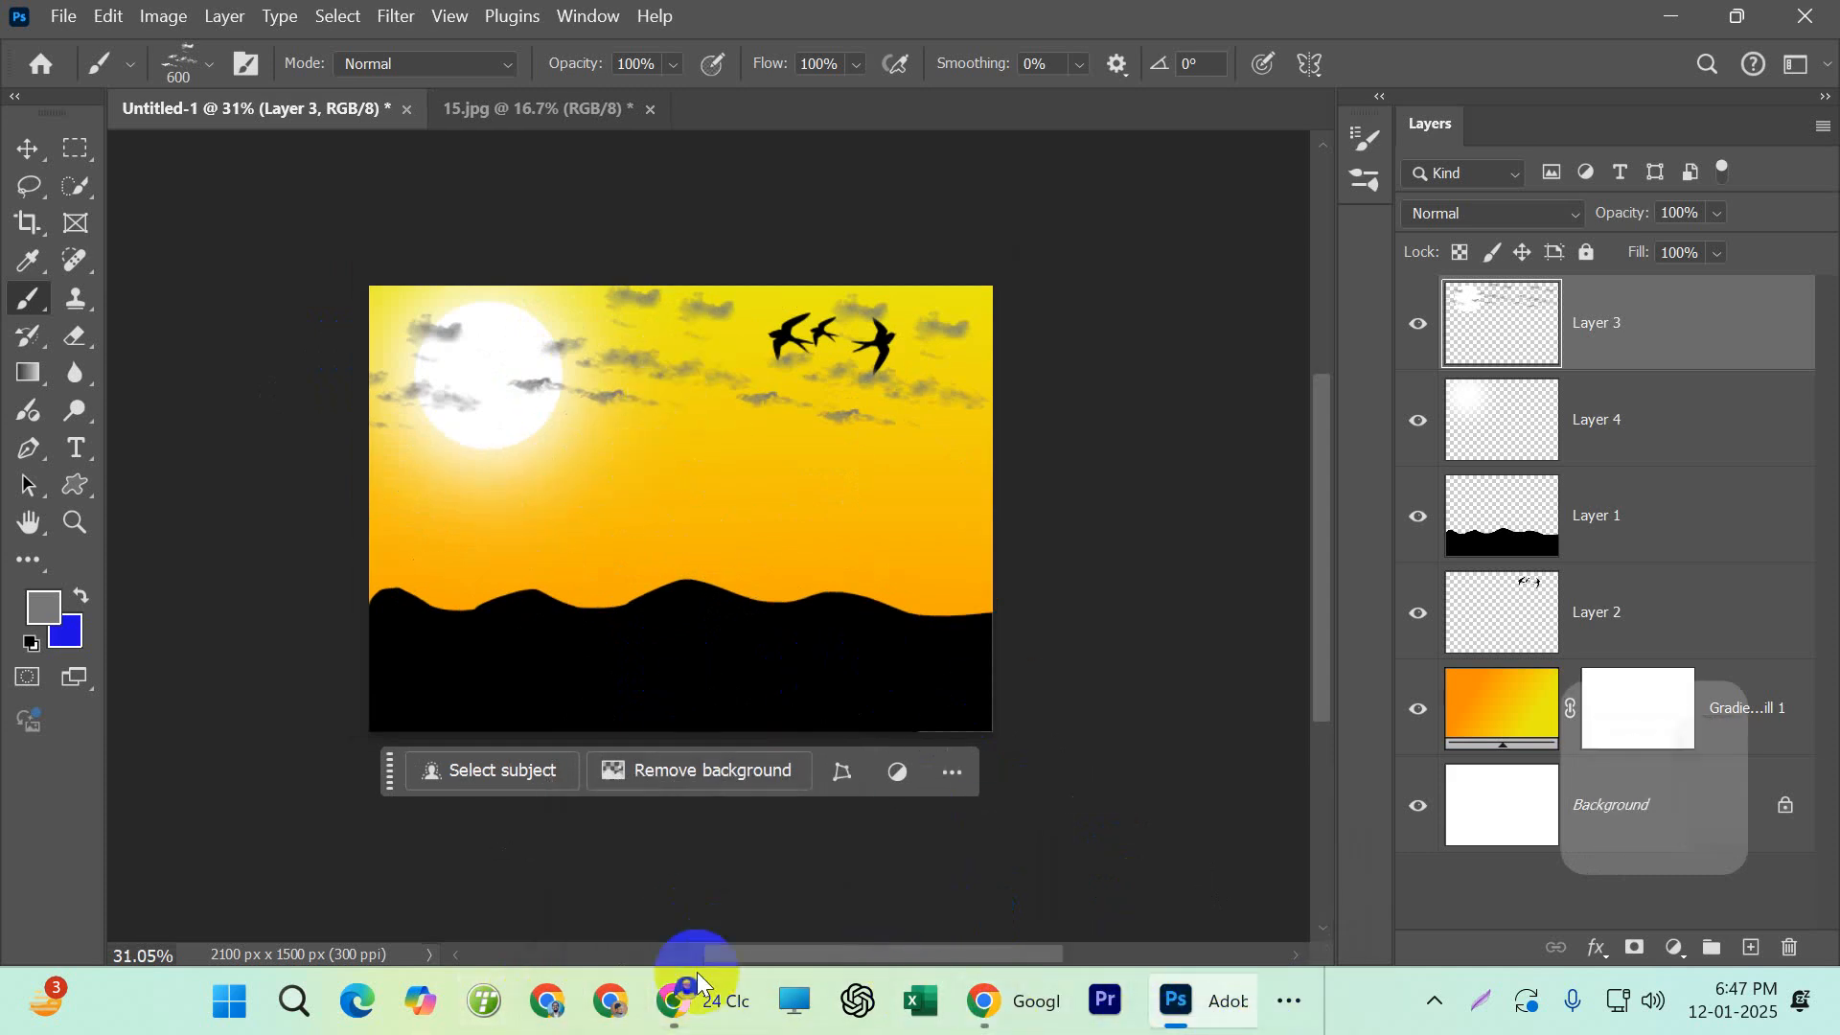
pyautogui.click(702, 1002)
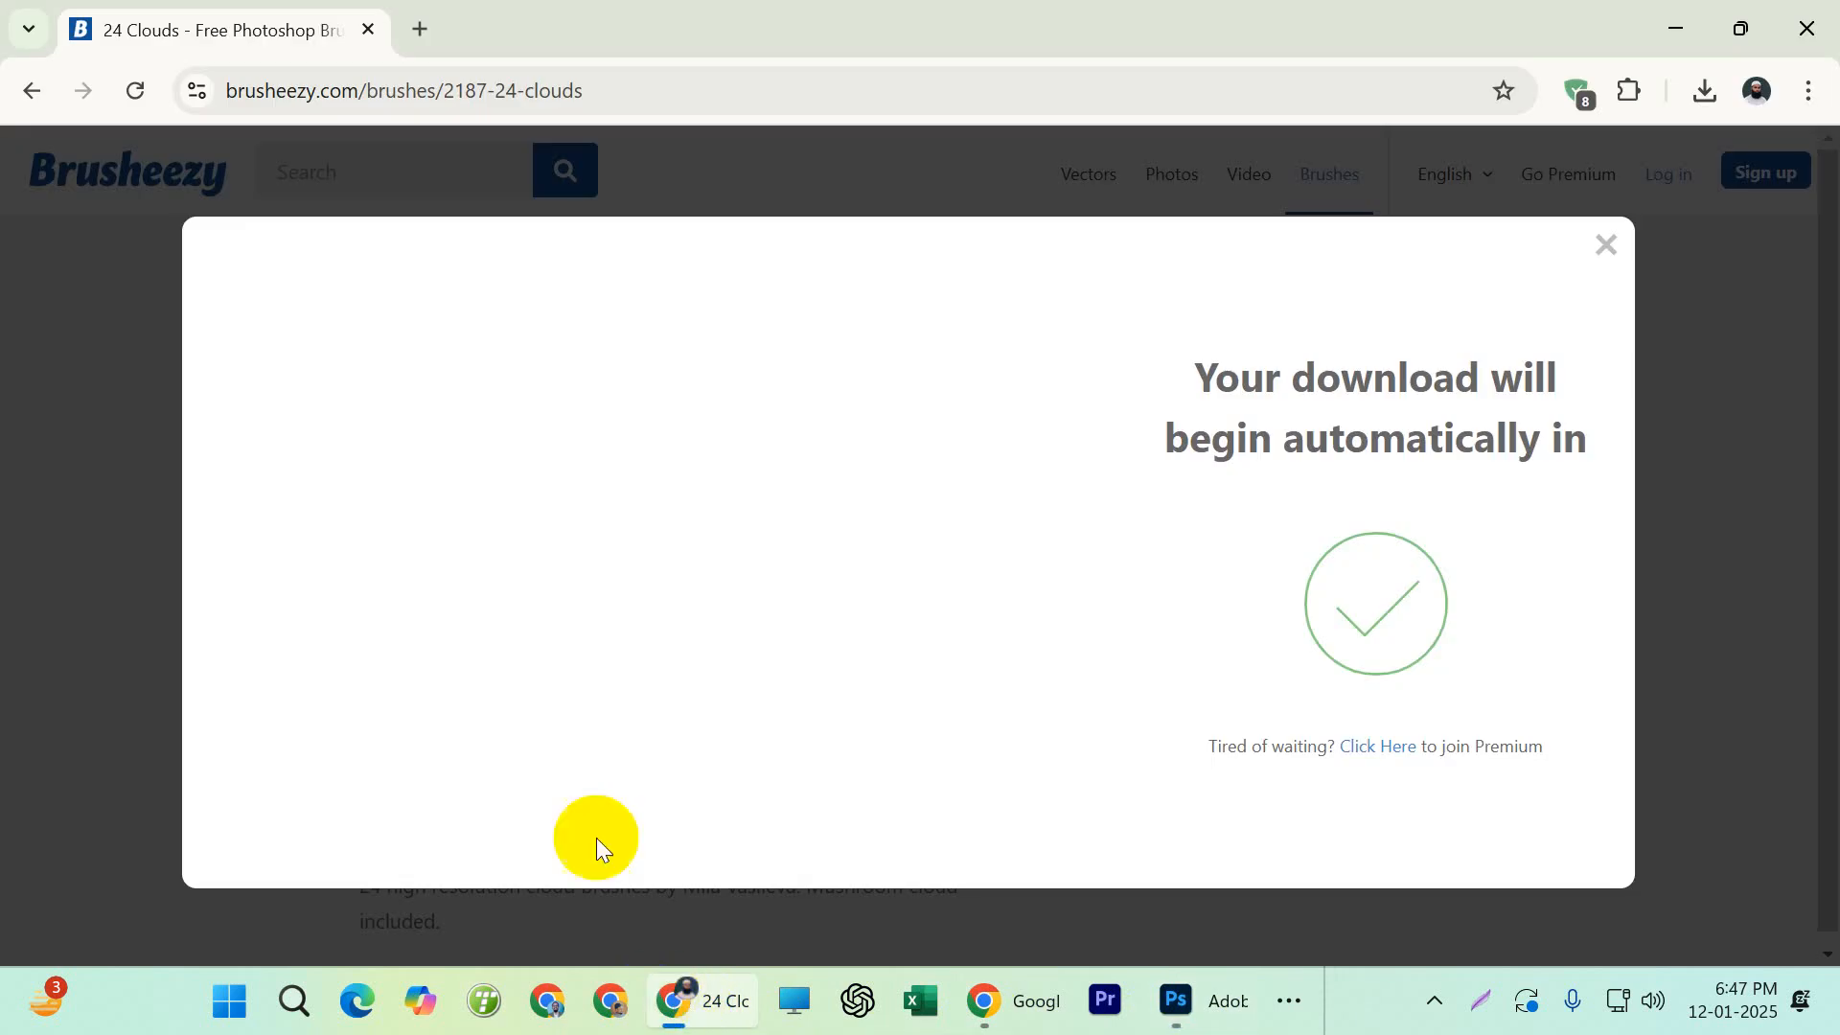
pyautogui.click(1606, 247)
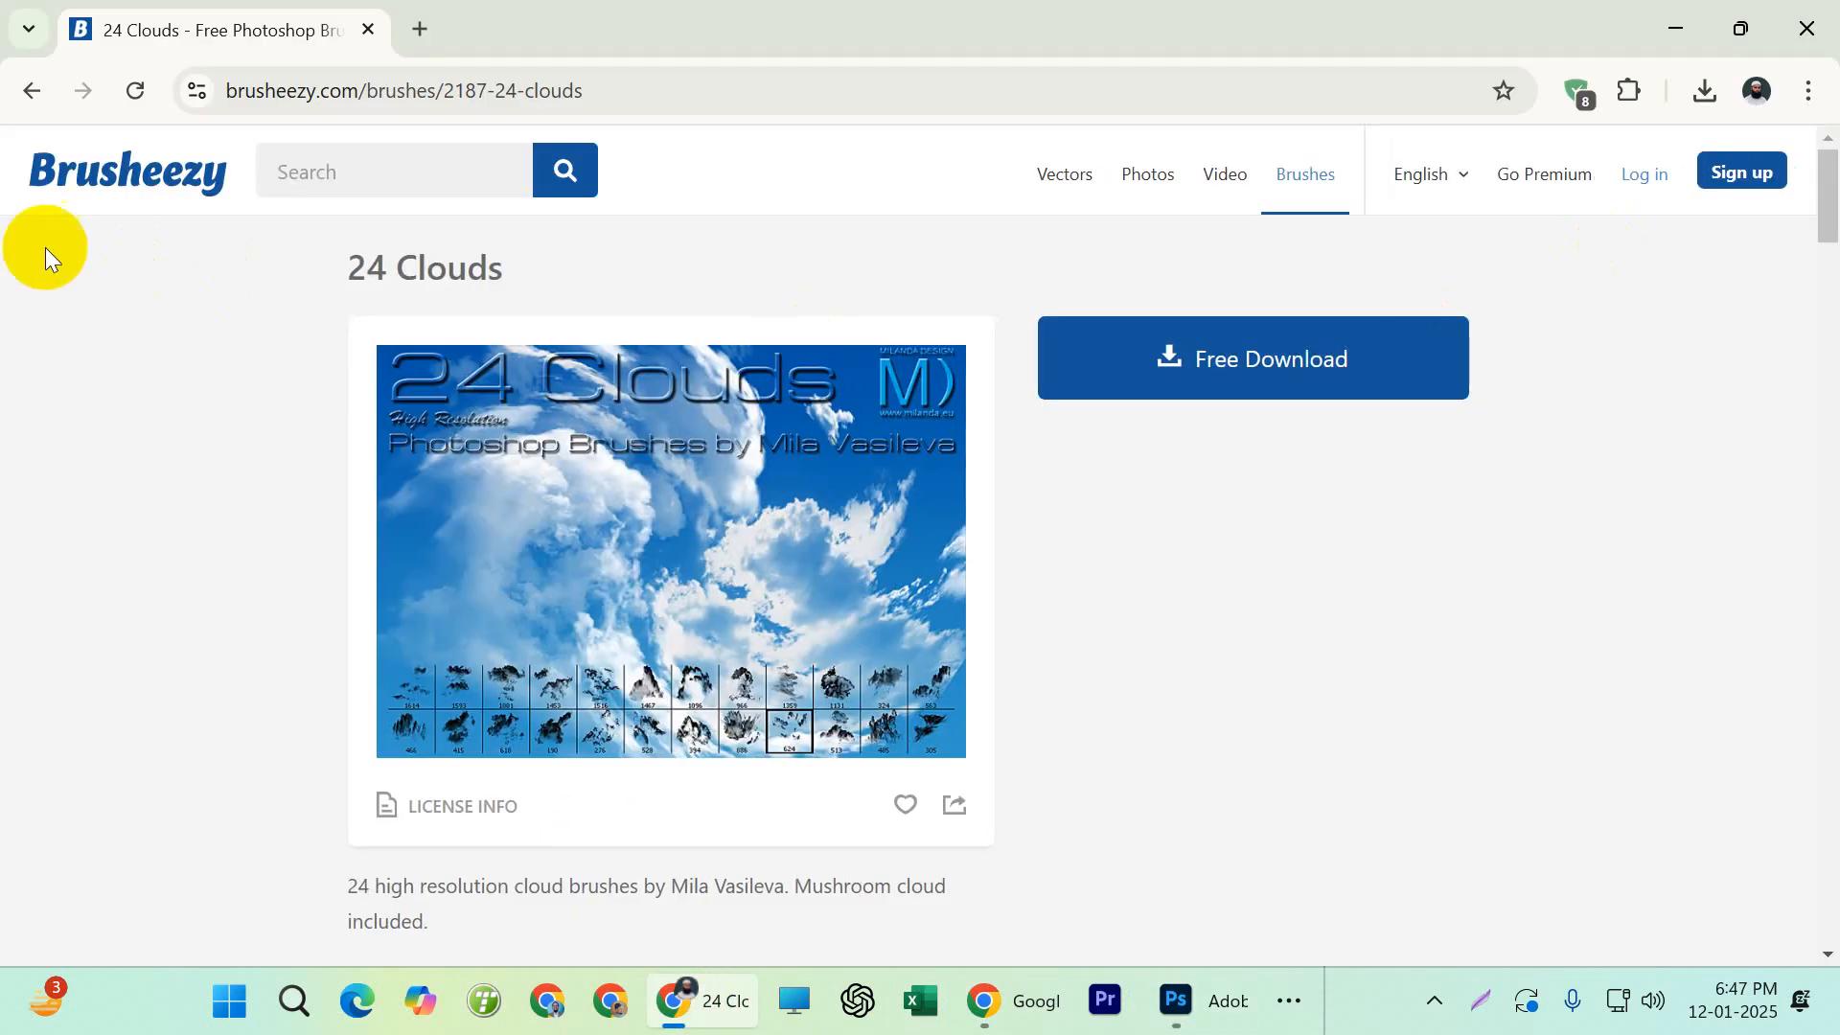
pyautogui.click(28, 90)
pyautogui.doubleClick(415, 195)
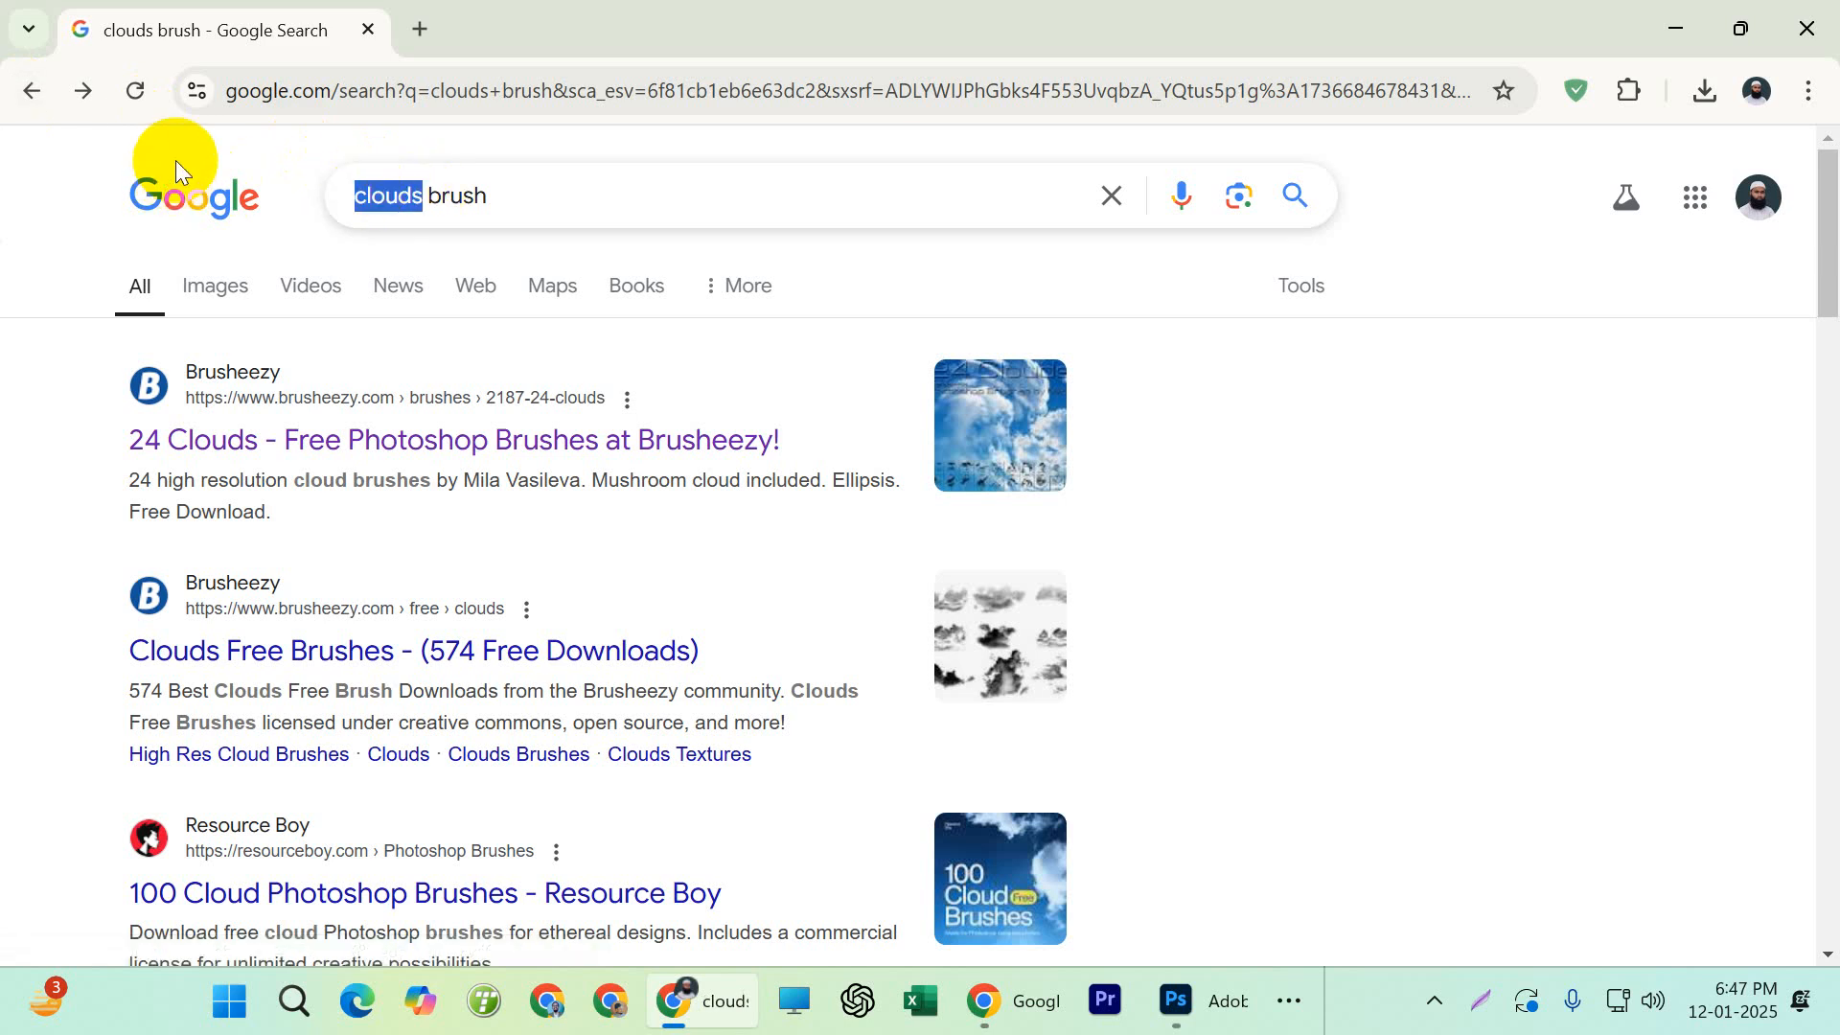
pyautogui.write('gra')
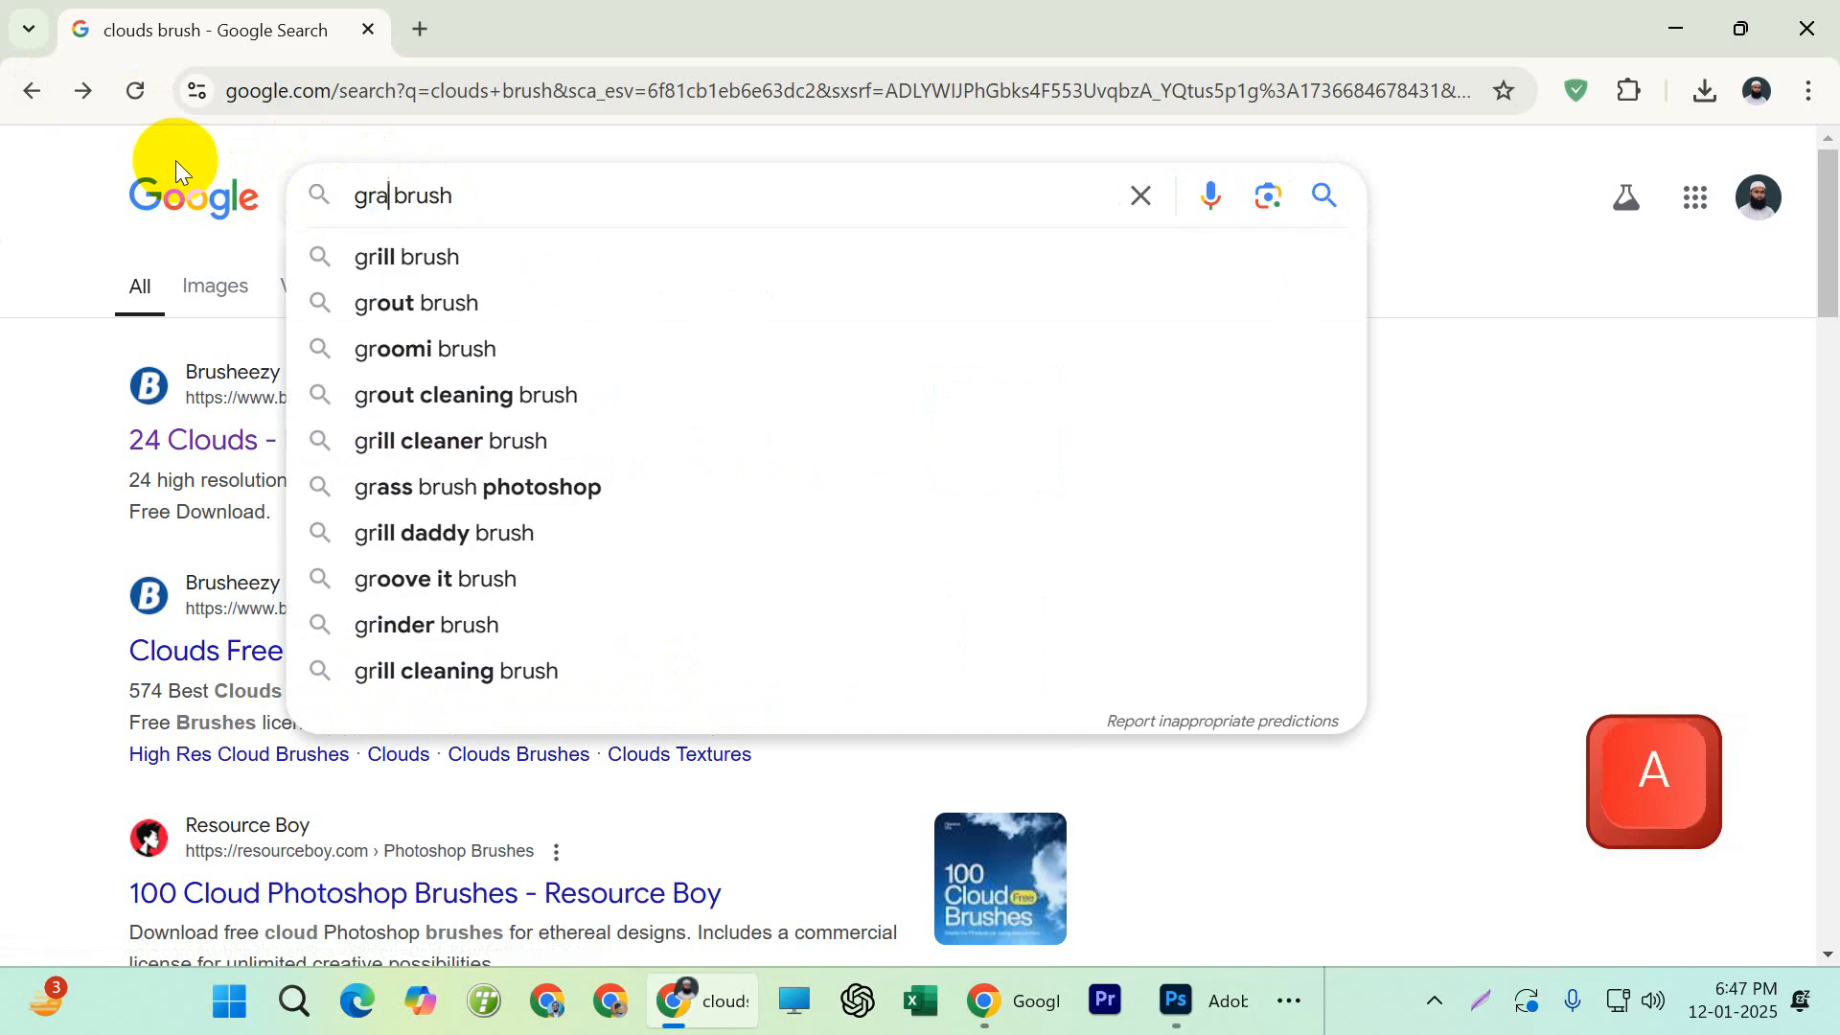
pyautogui.press('BackSpace')
pyautogui.write('ass')
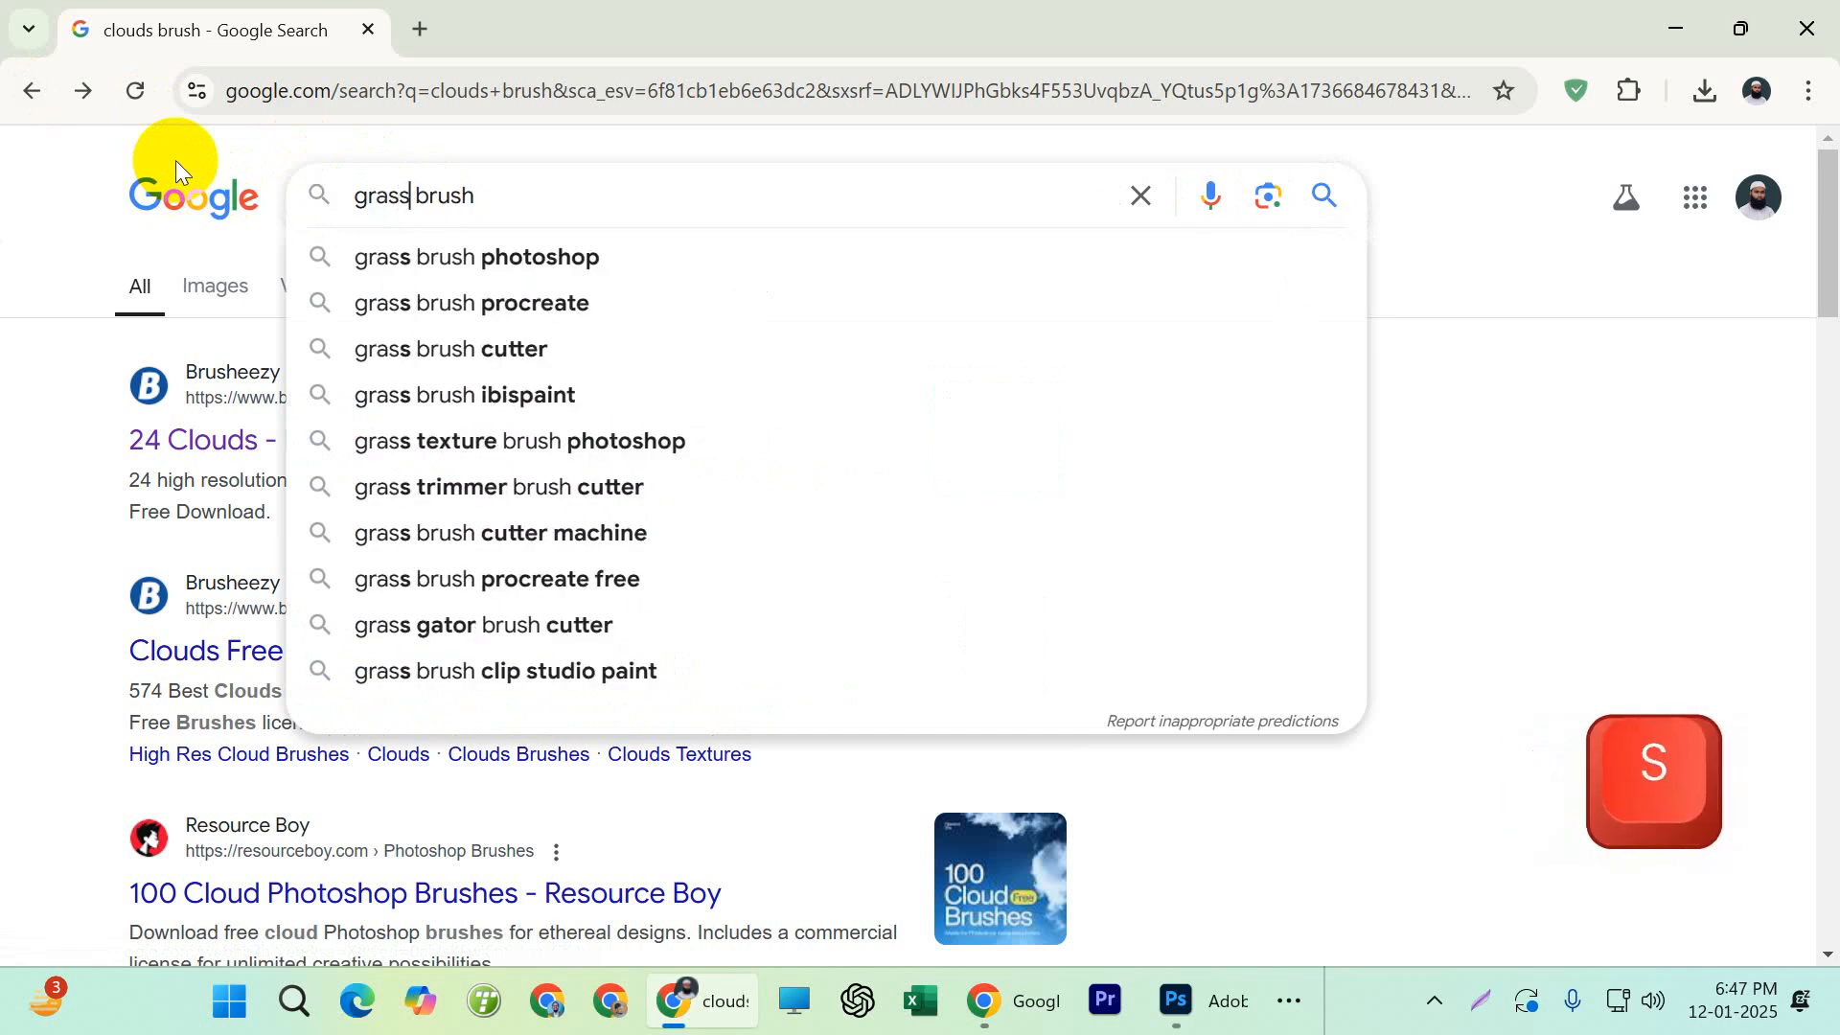
pyautogui.write(' brush')
pyautogui.press('Return')
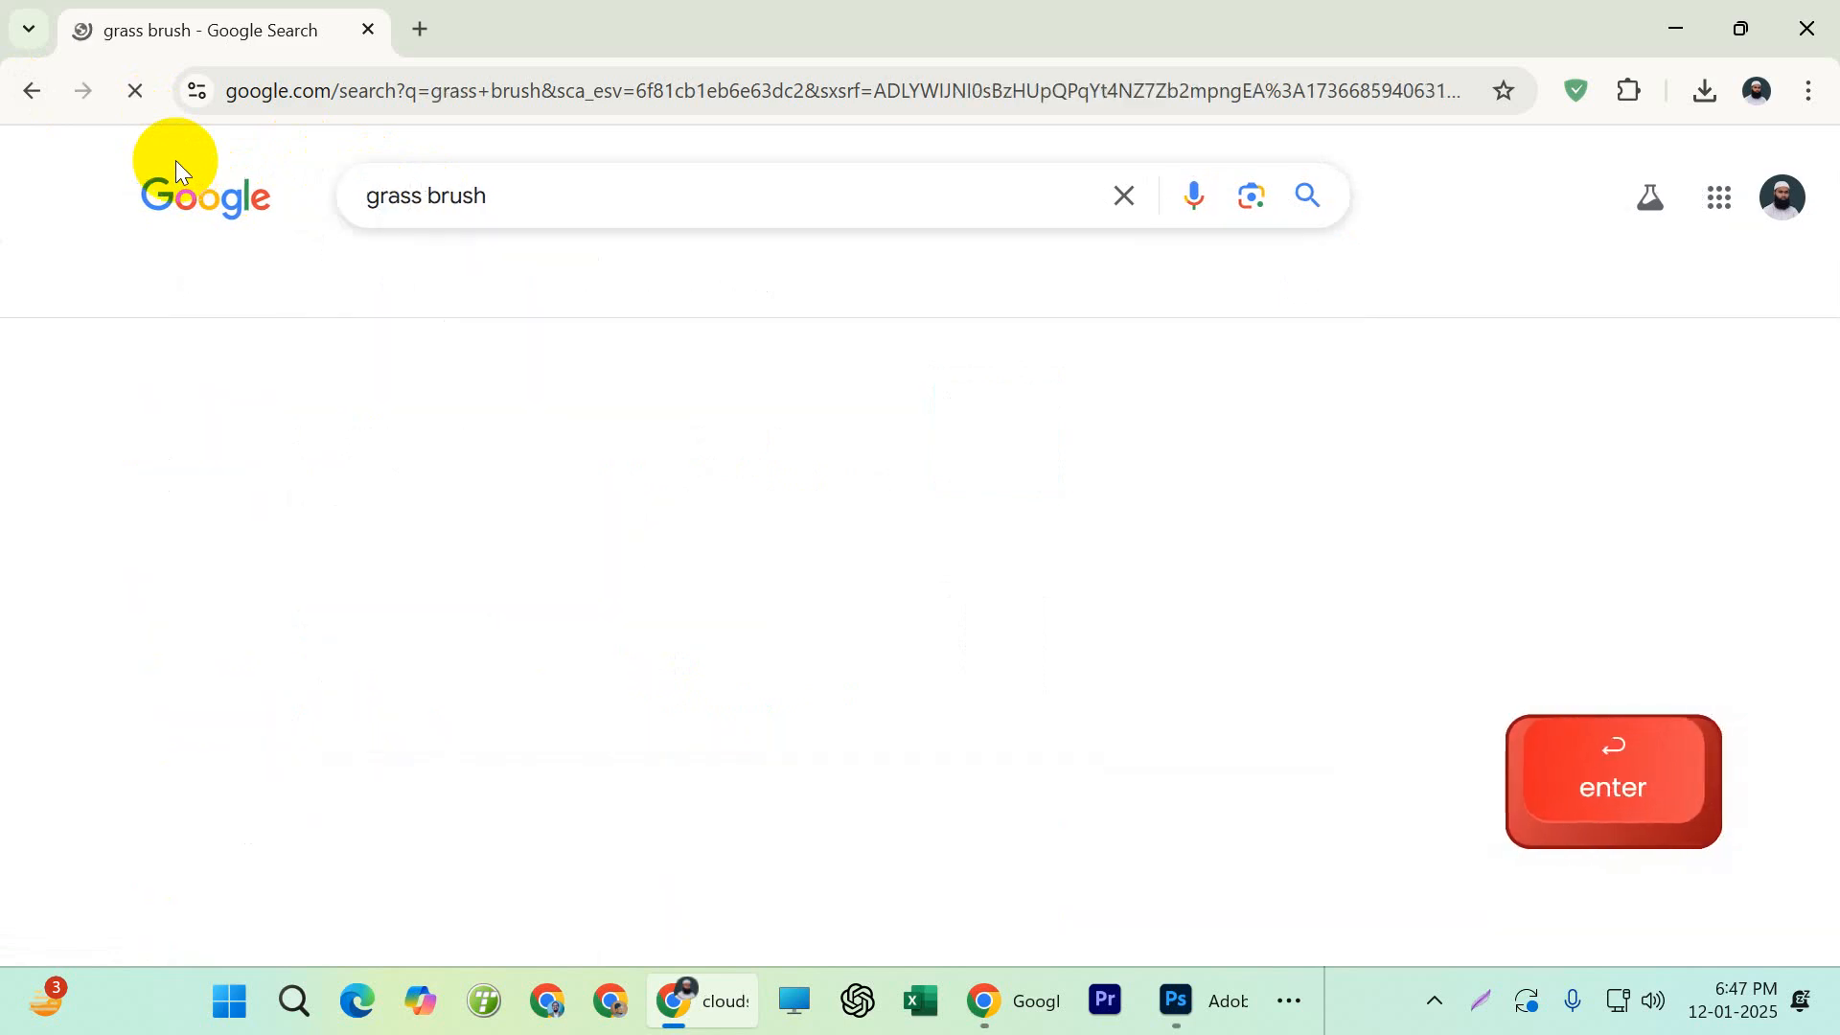
# Open the Brusheezy grass brush results and examine the brush packs and the sponsored Shutterstock green grass image
pyautogui.click(182, 443)
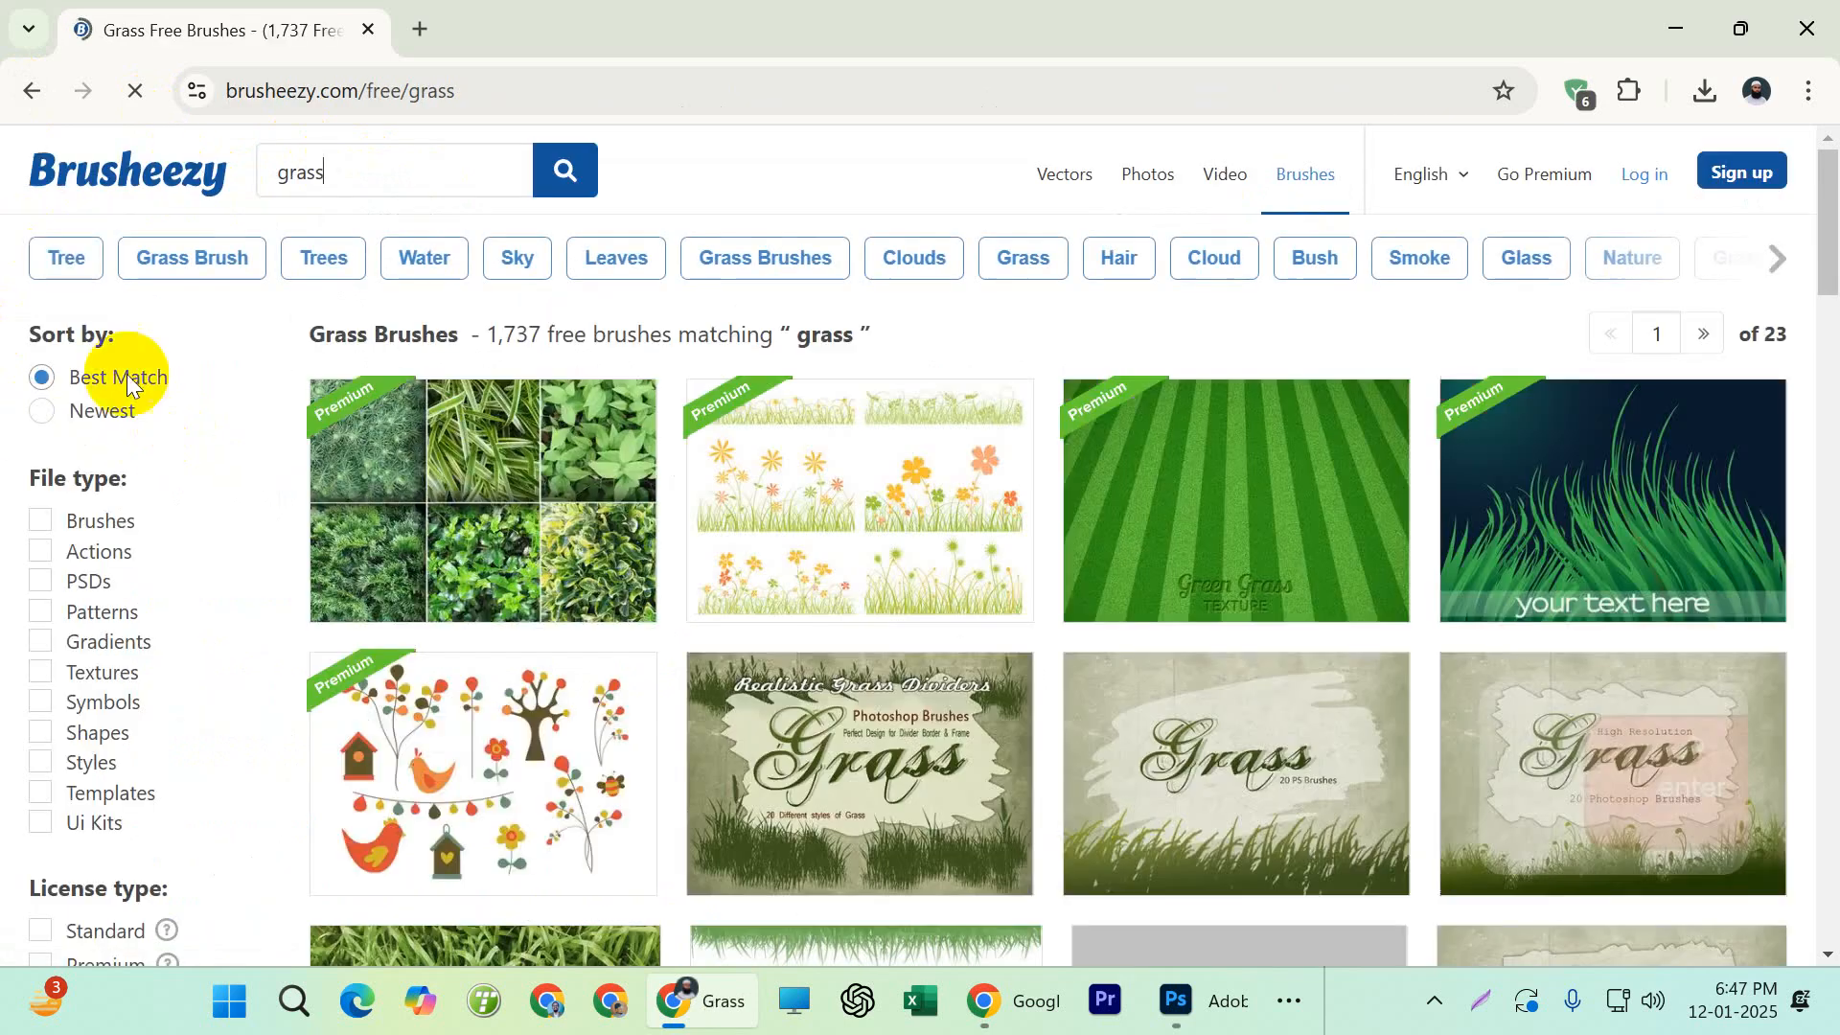
pyautogui.scroll(-2, 920, 443)
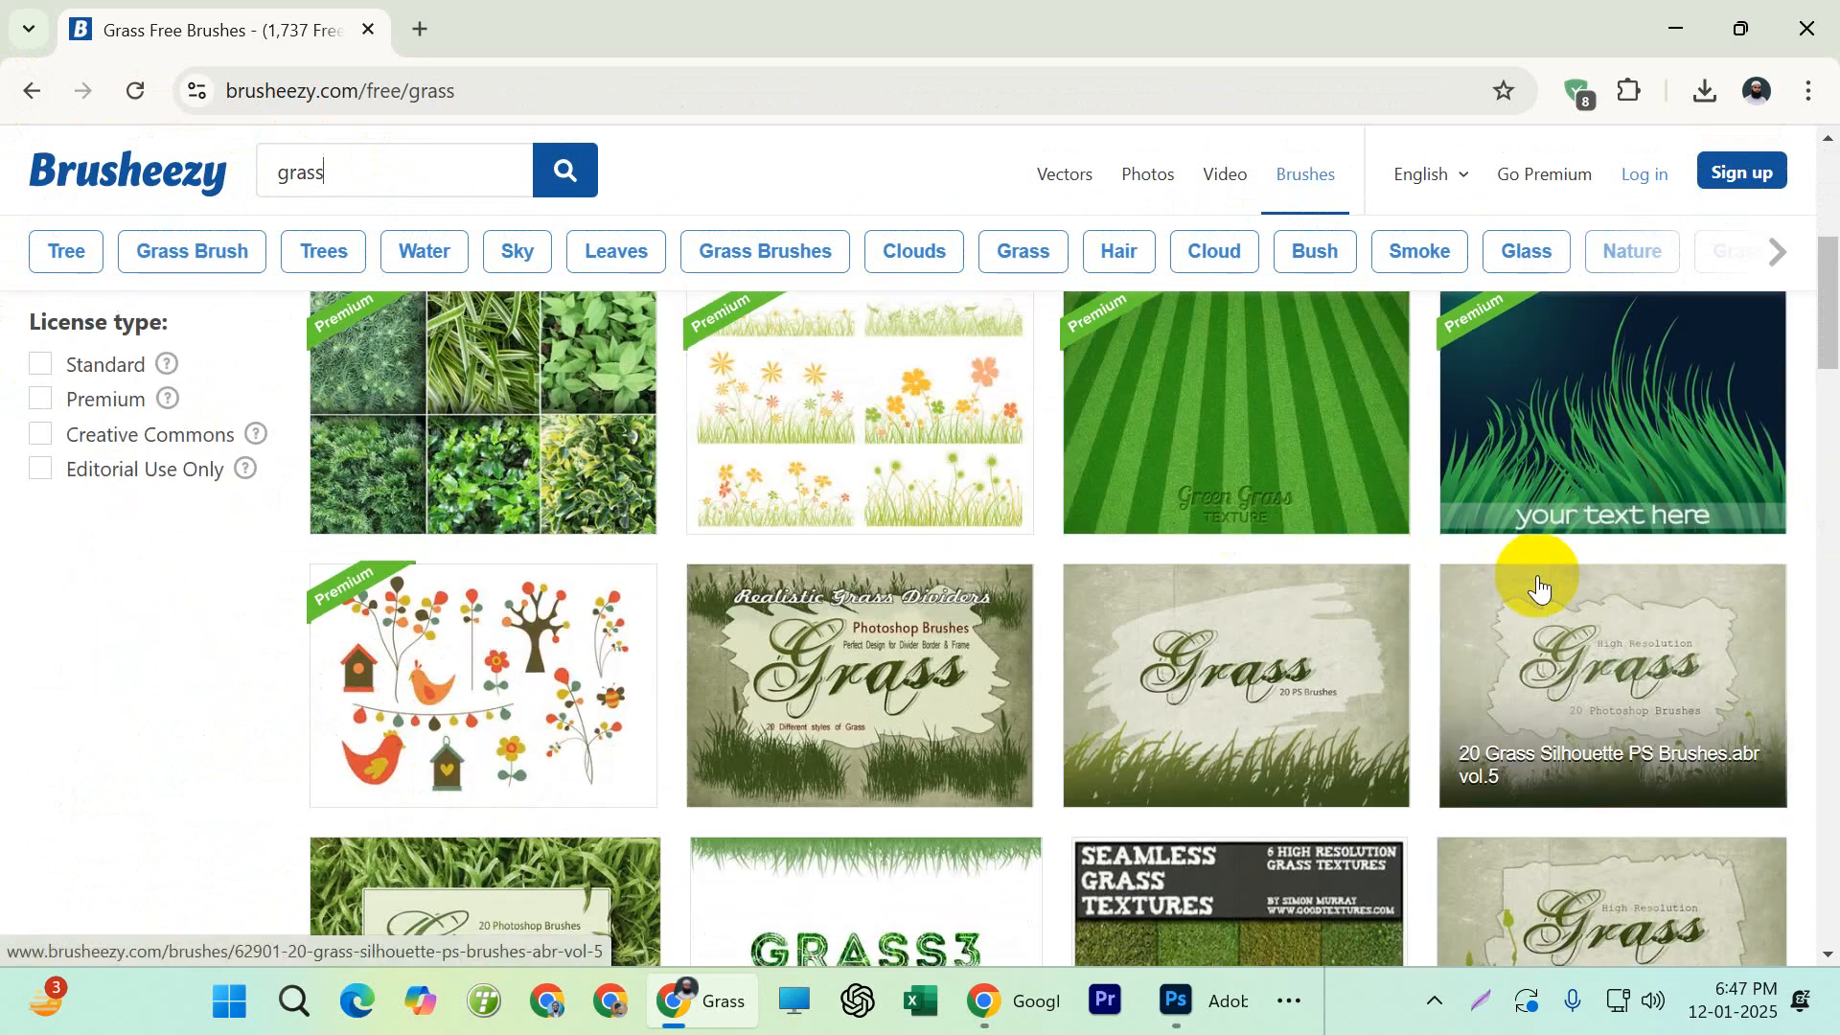
pyautogui.scroll(1, 1534, 633)
pyautogui.scroll(-3, 1538, 640)
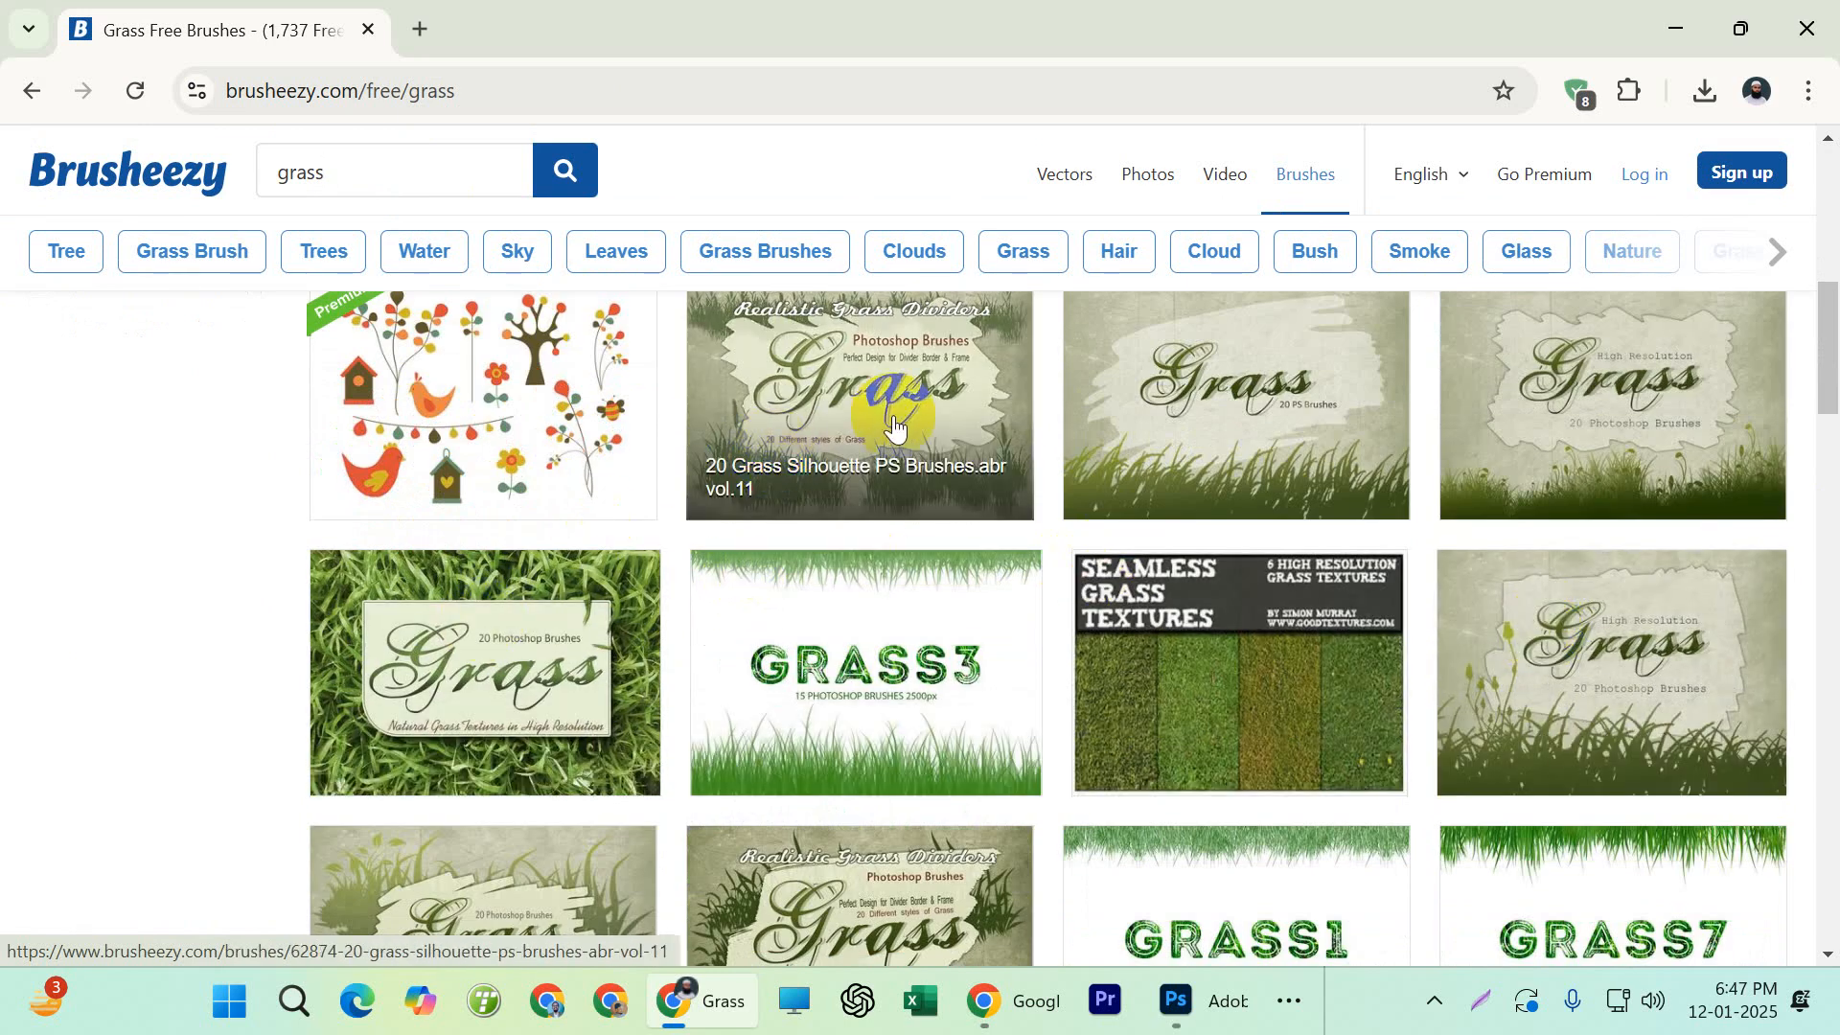
pyautogui.scroll(10, 977, 704)
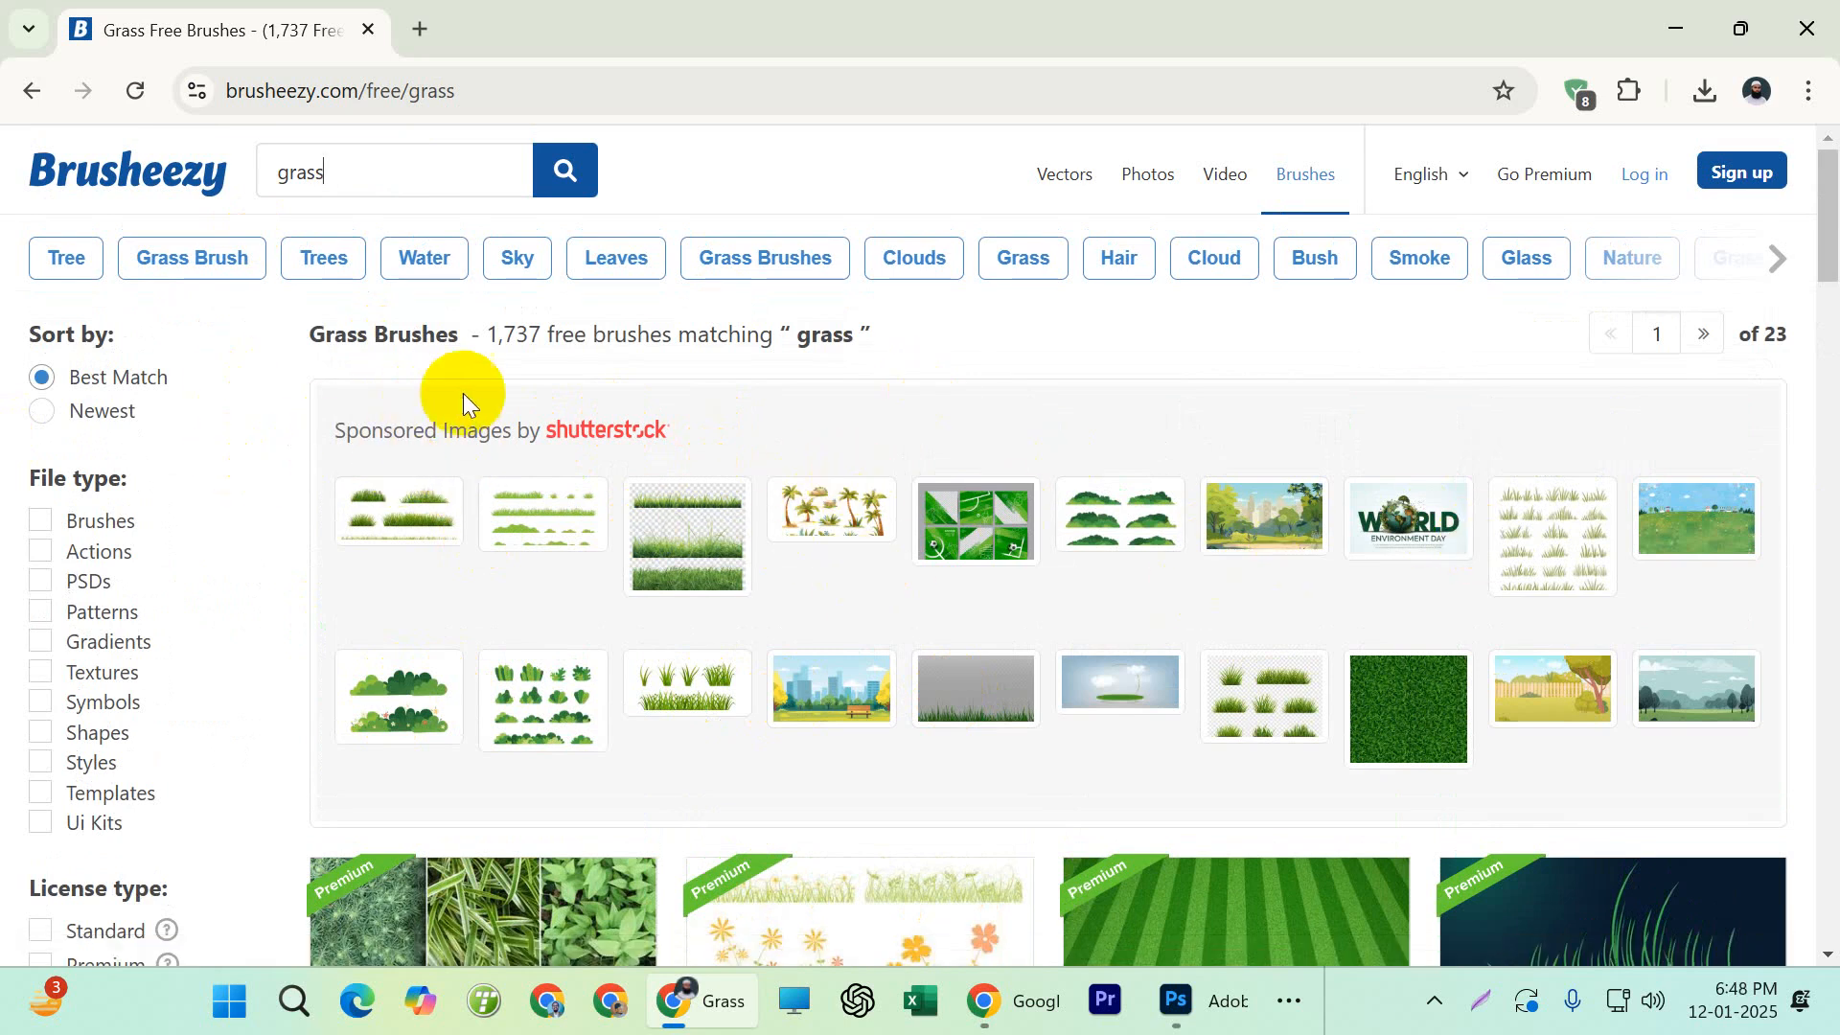
pyautogui.click(727, 542)
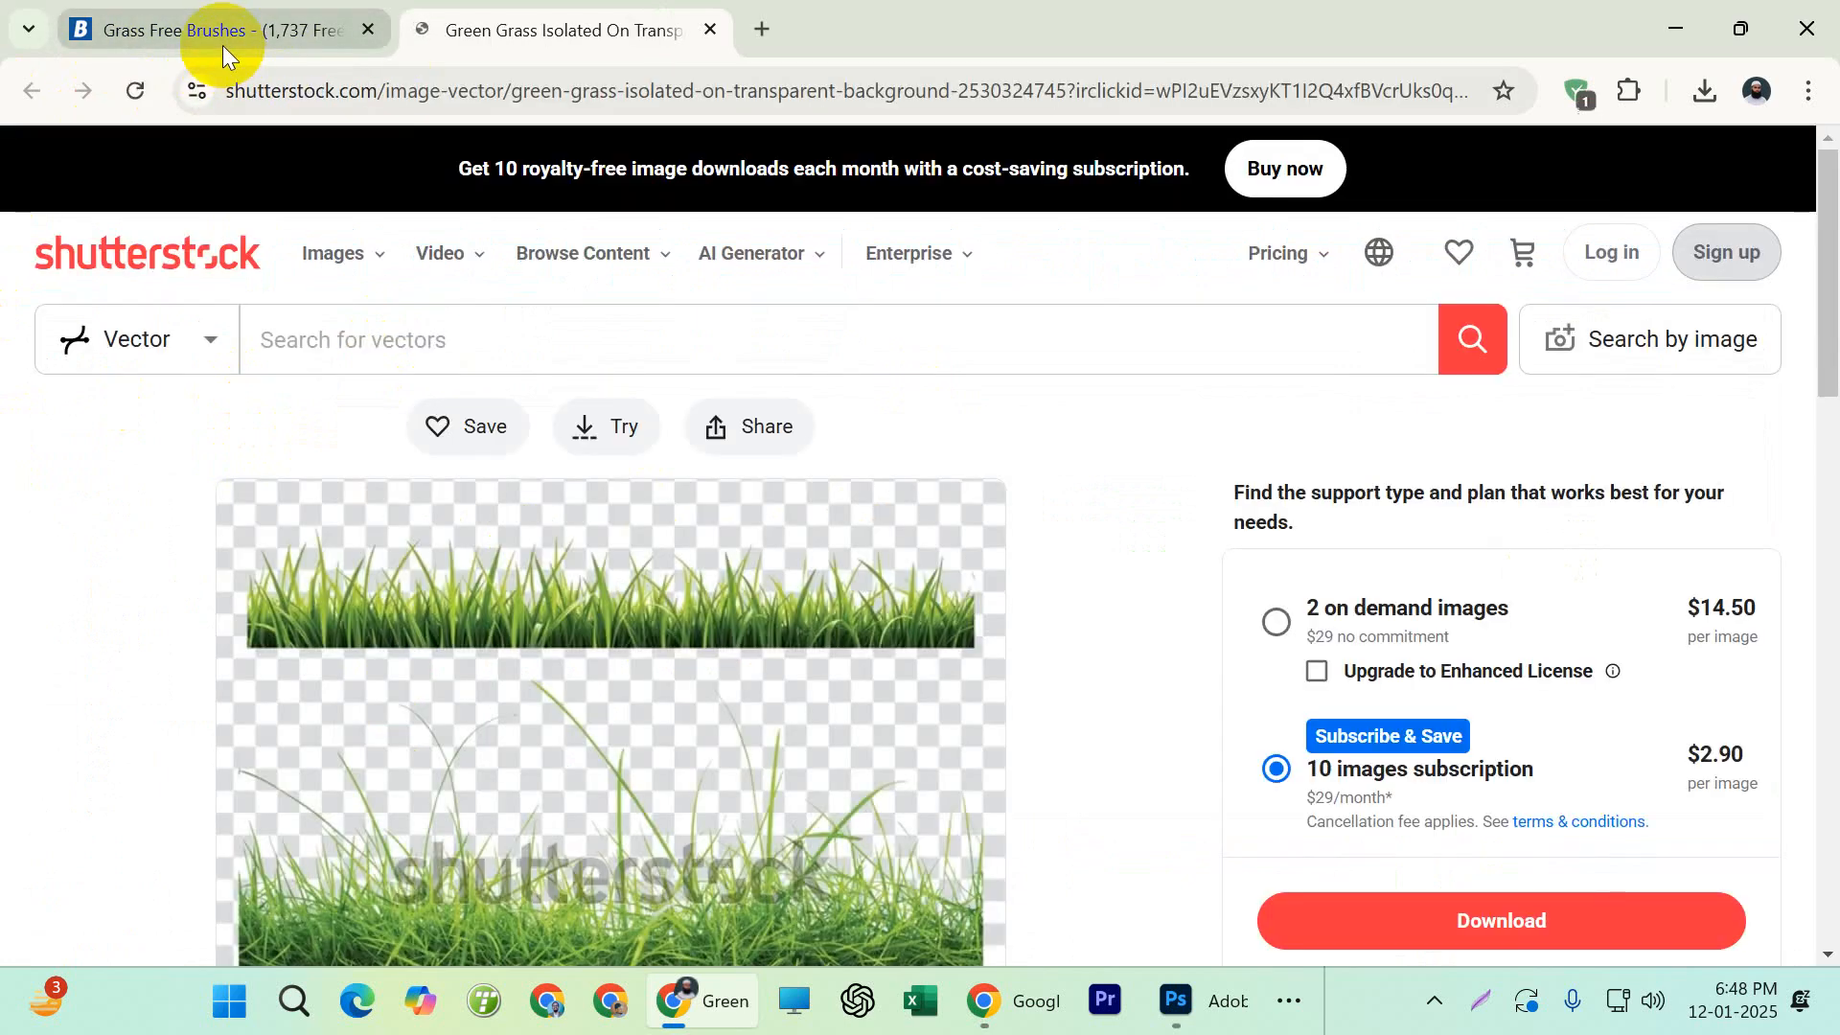
pyautogui.click(223, 44)
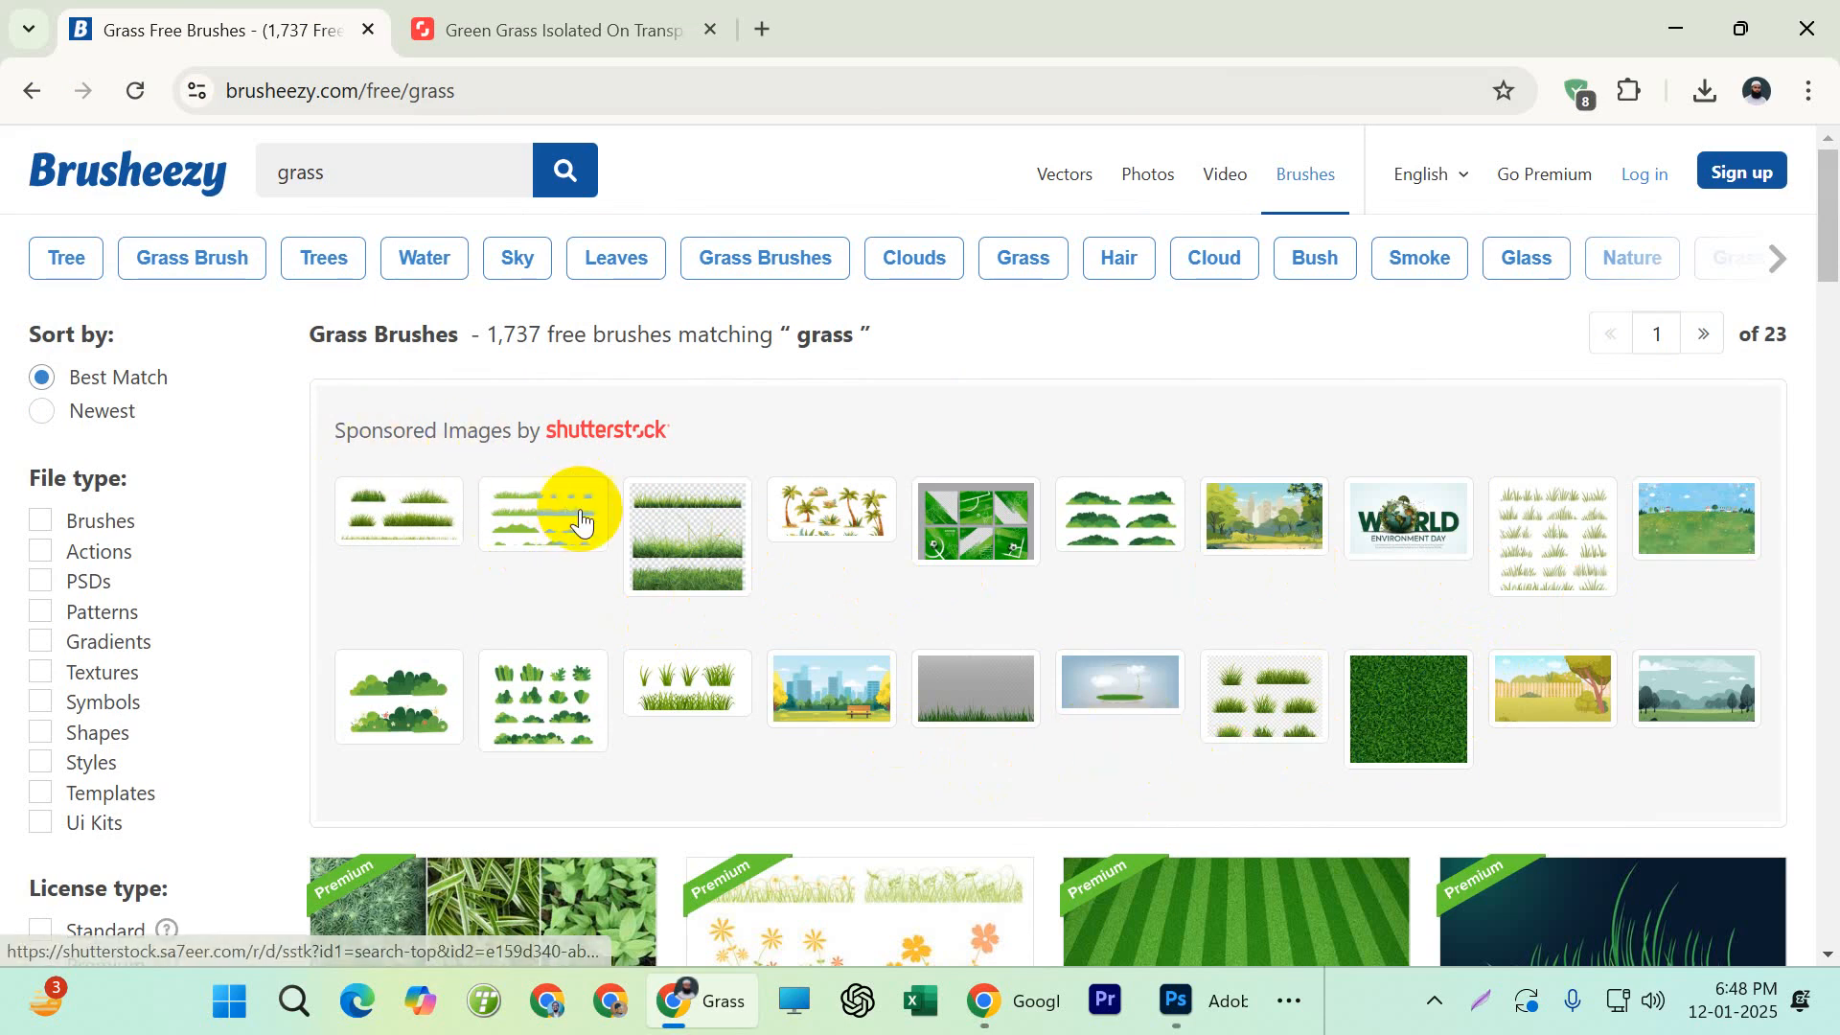
# Find the 20 Grass Silhouette PS Brushes.abr vol.11 pack on the results page and download it for free
pyautogui.scroll(-5, 581, 518)
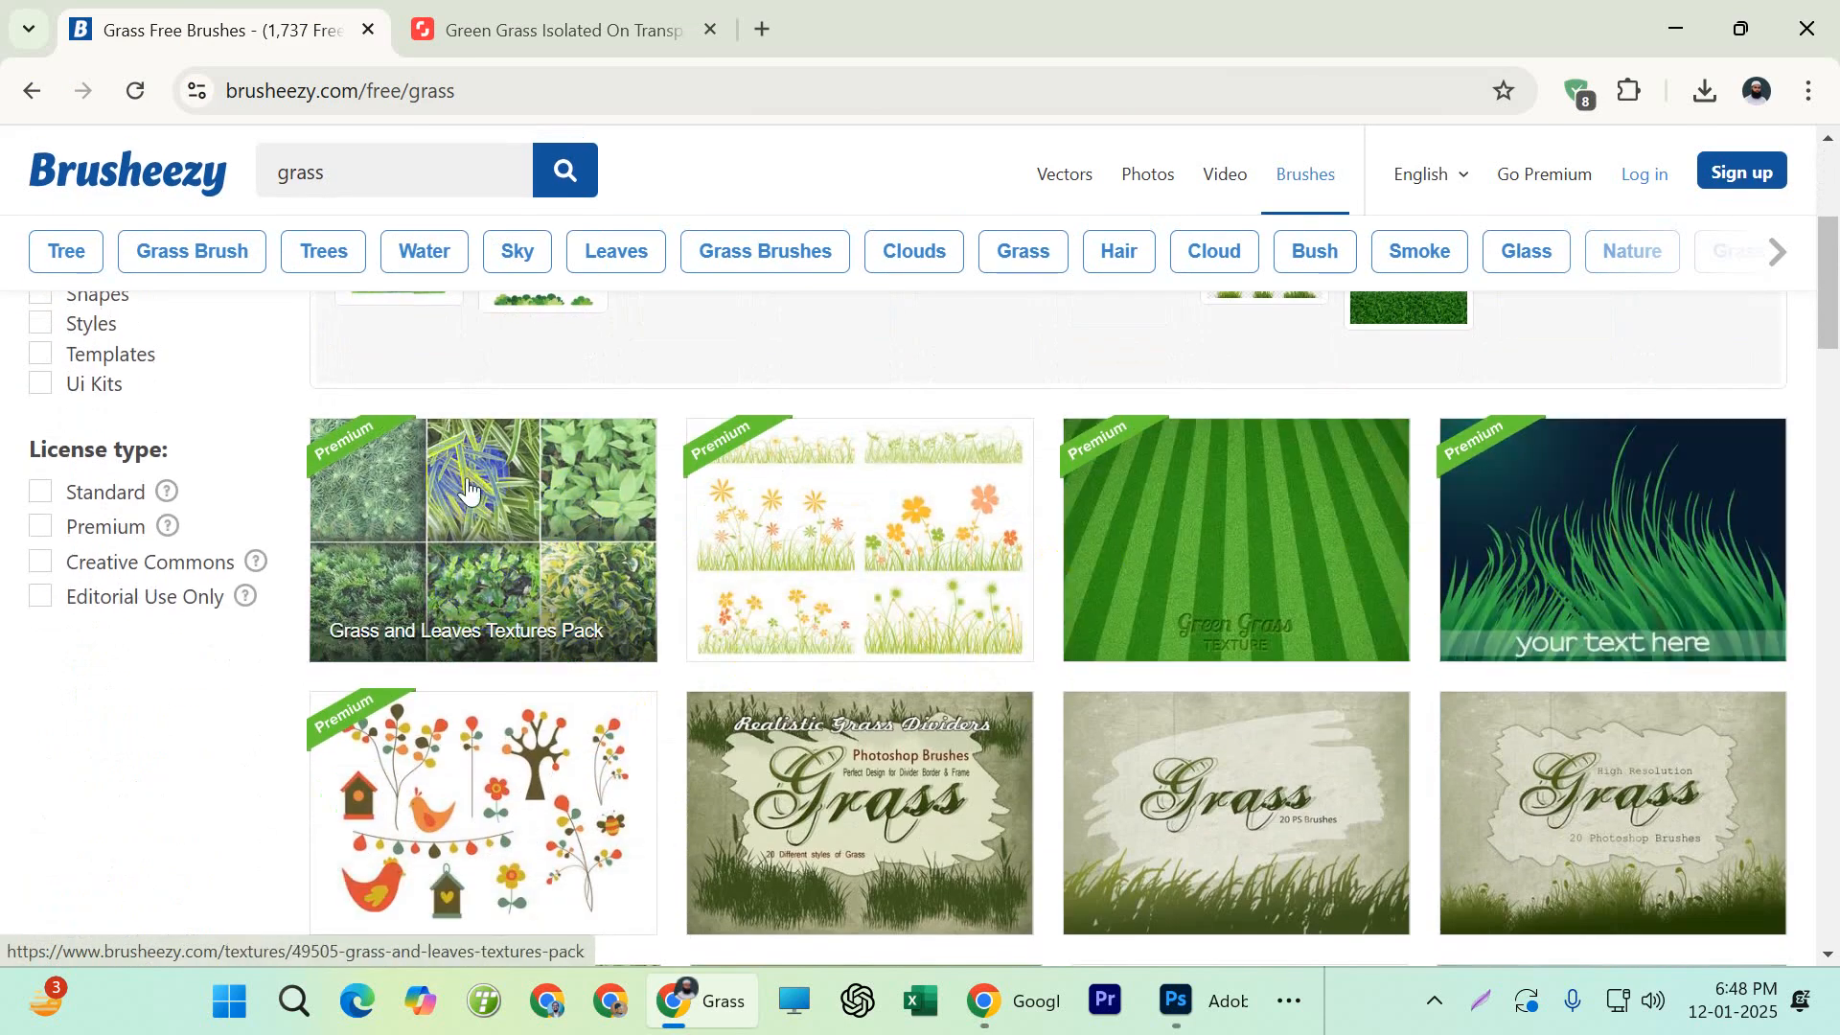
pyautogui.scroll(5, 553, 583)
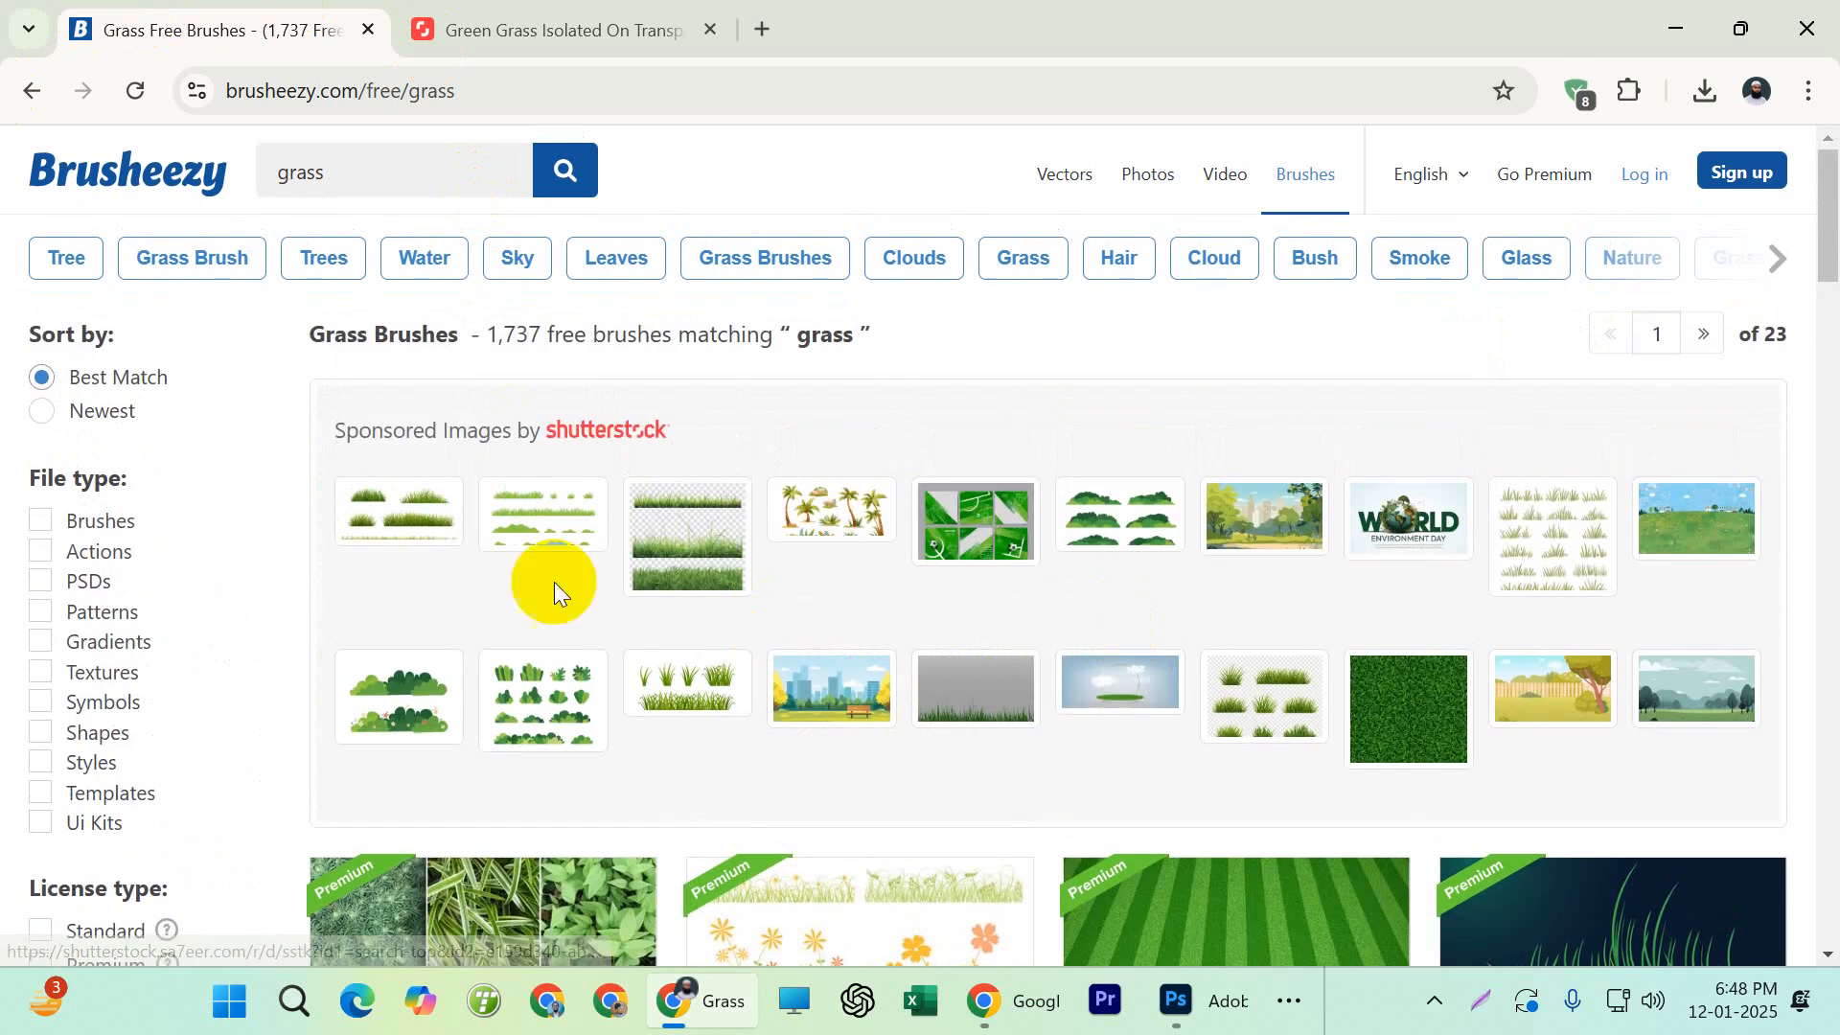
pyautogui.scroll(-2, 641, 486)
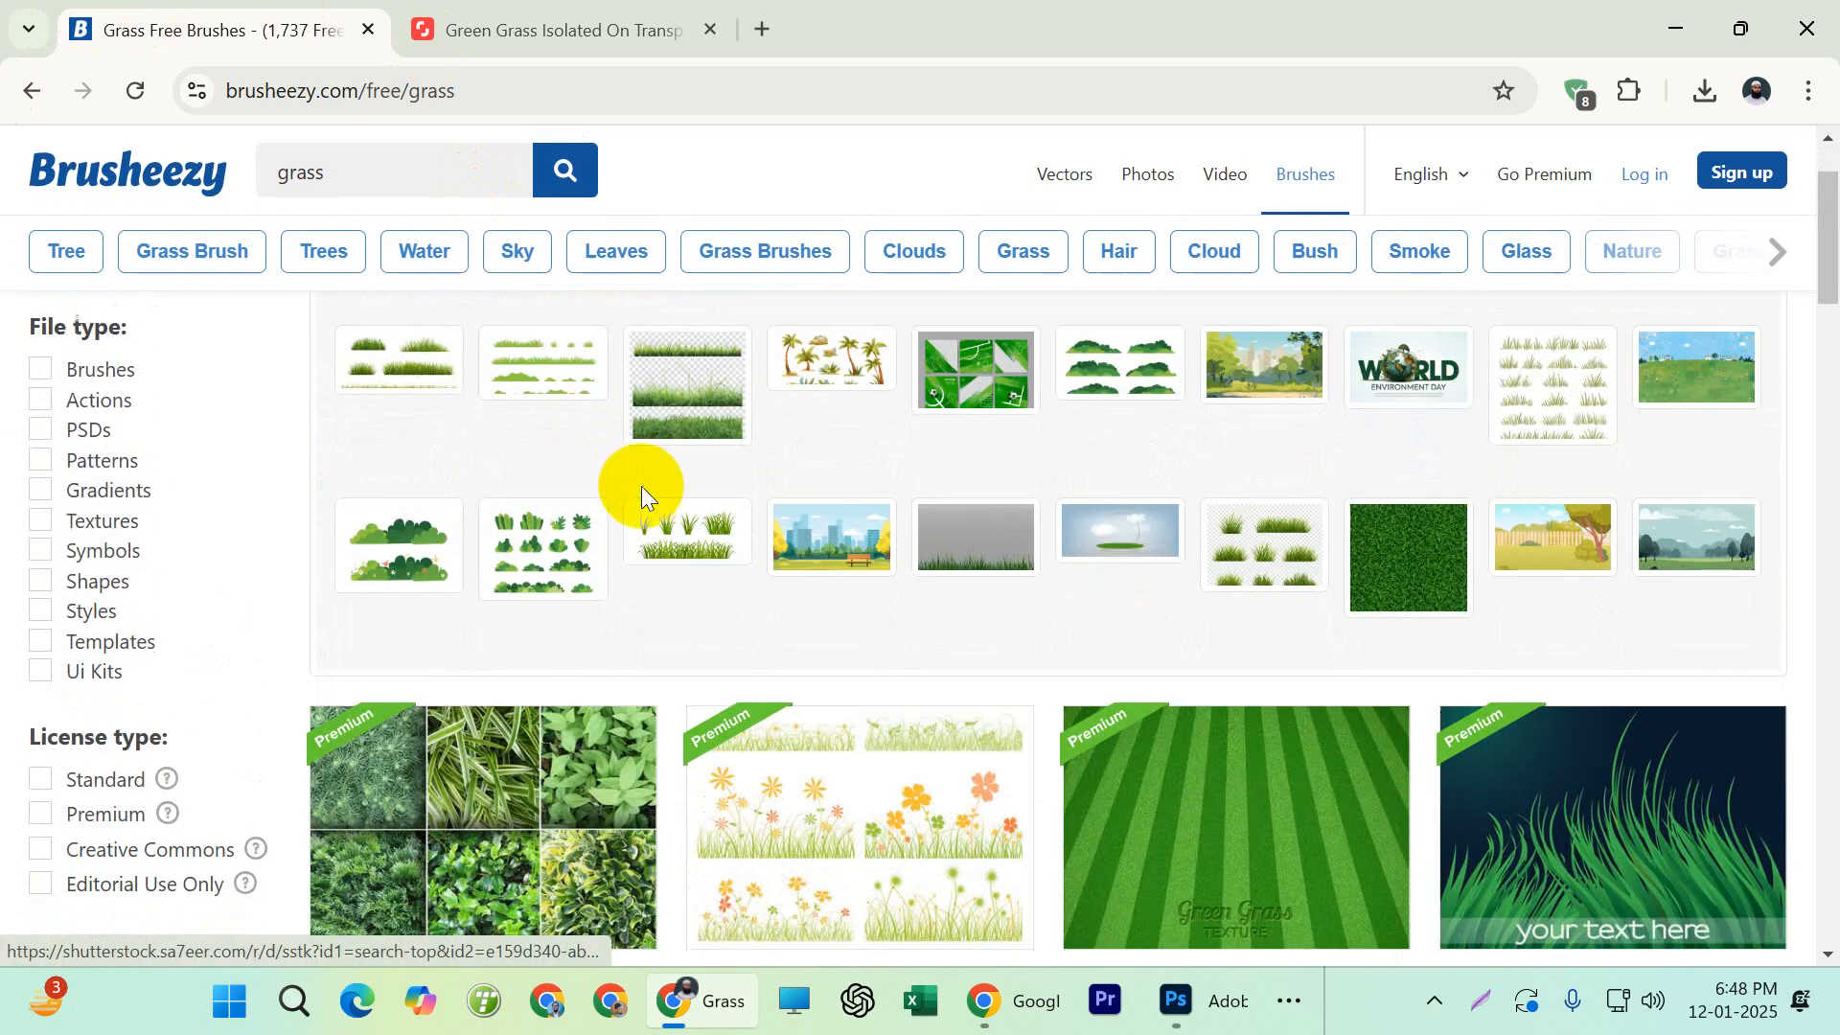
pyautogui.scroll(-8, 1043, 614)
pyautogui.scroll(5, 997, 645)
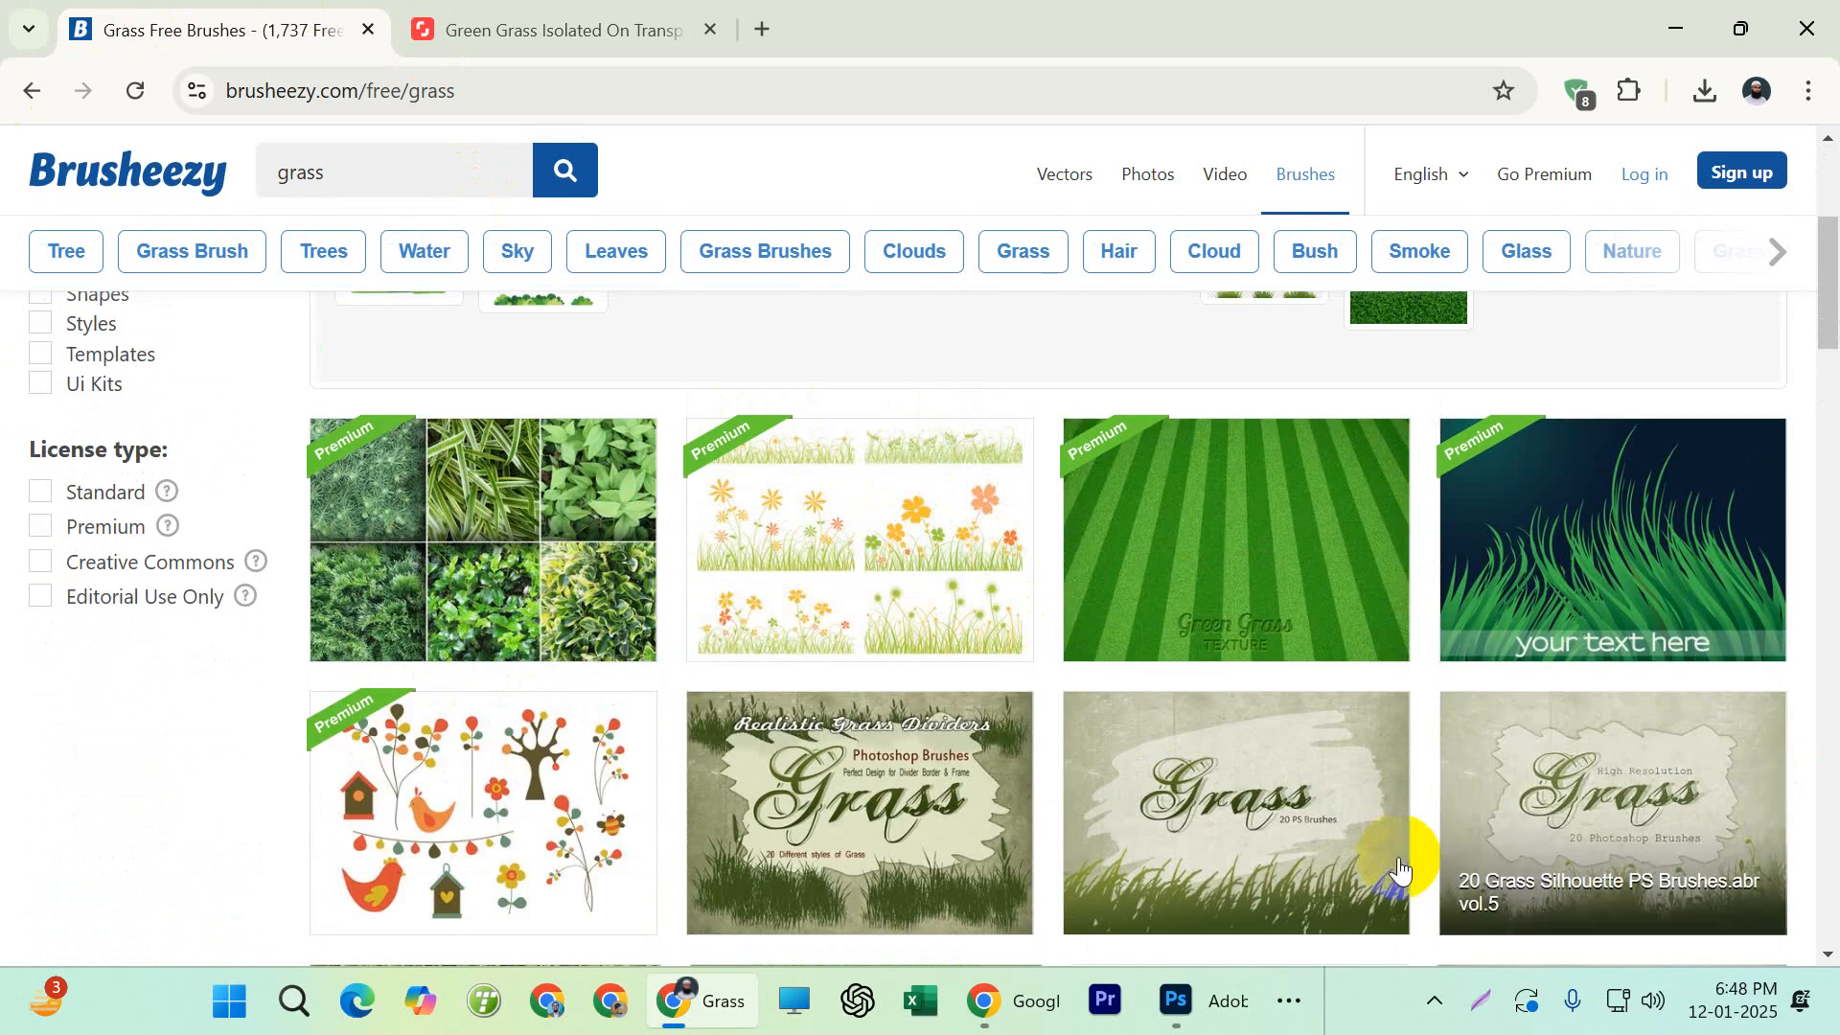
pyautogui.scroll(-2, 1275, 632)
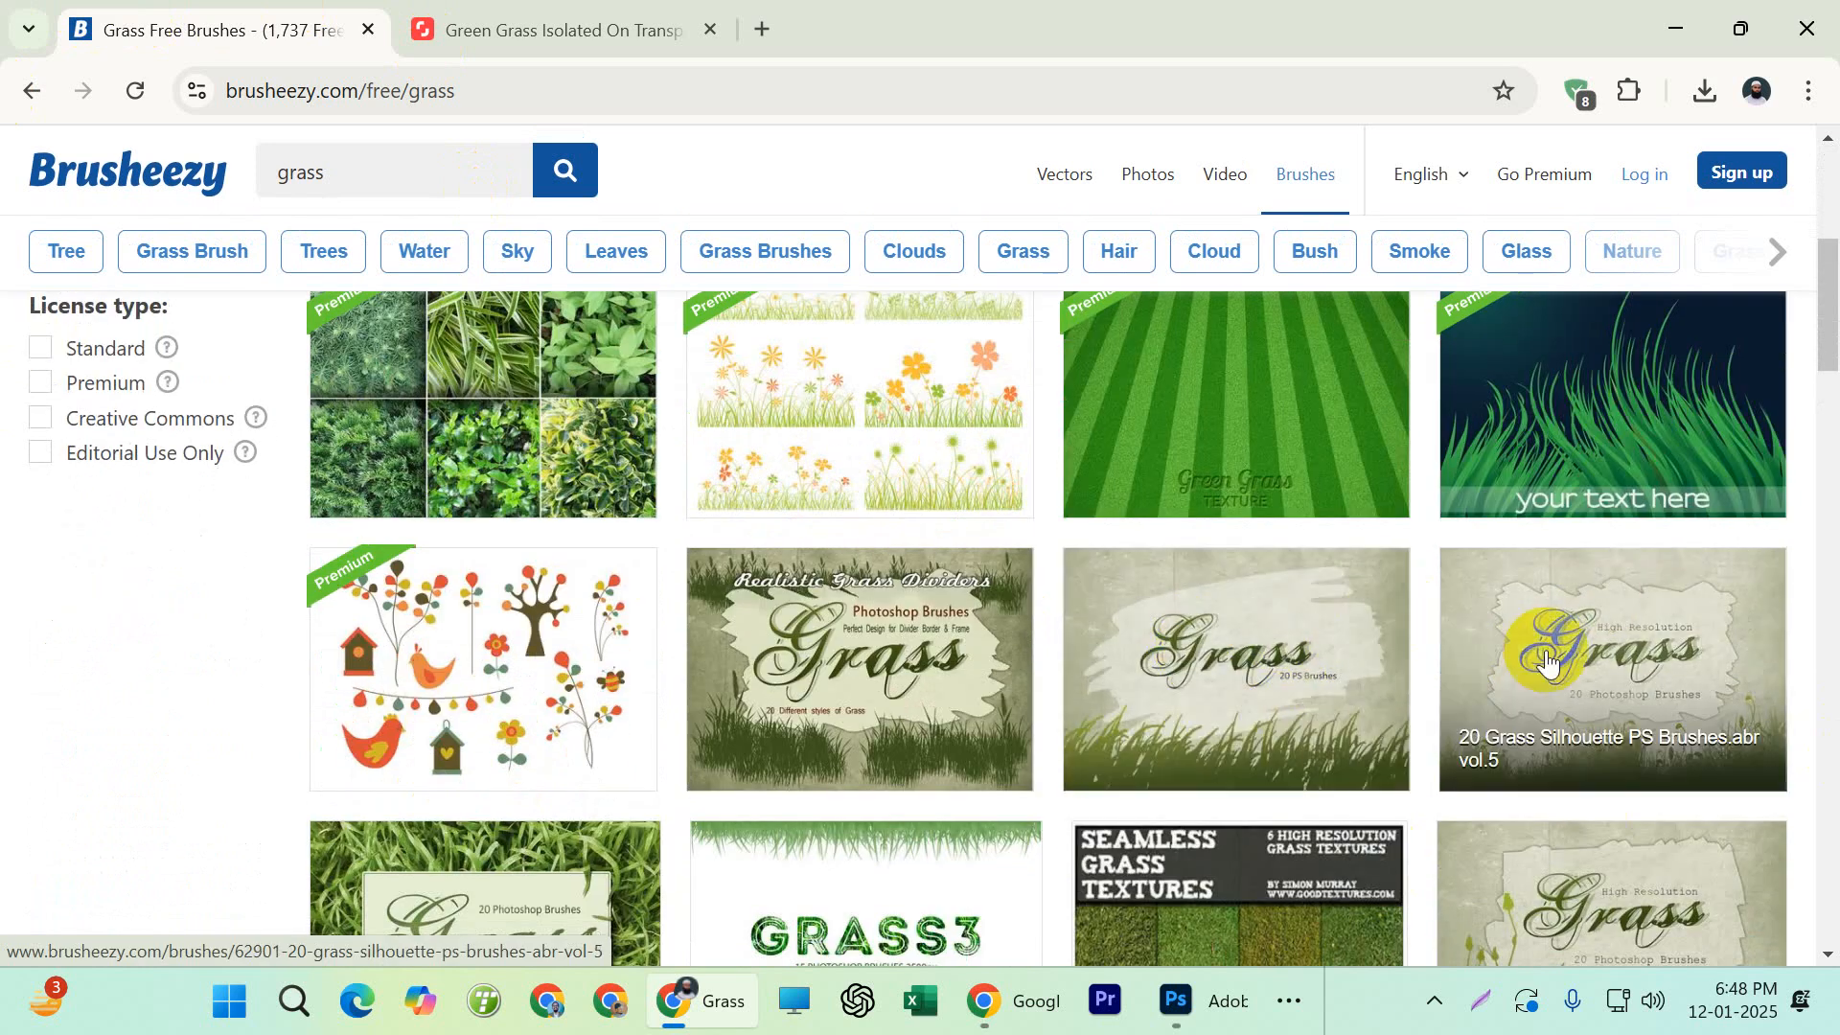
pyautogui.scroll(-4, 1253, 657)
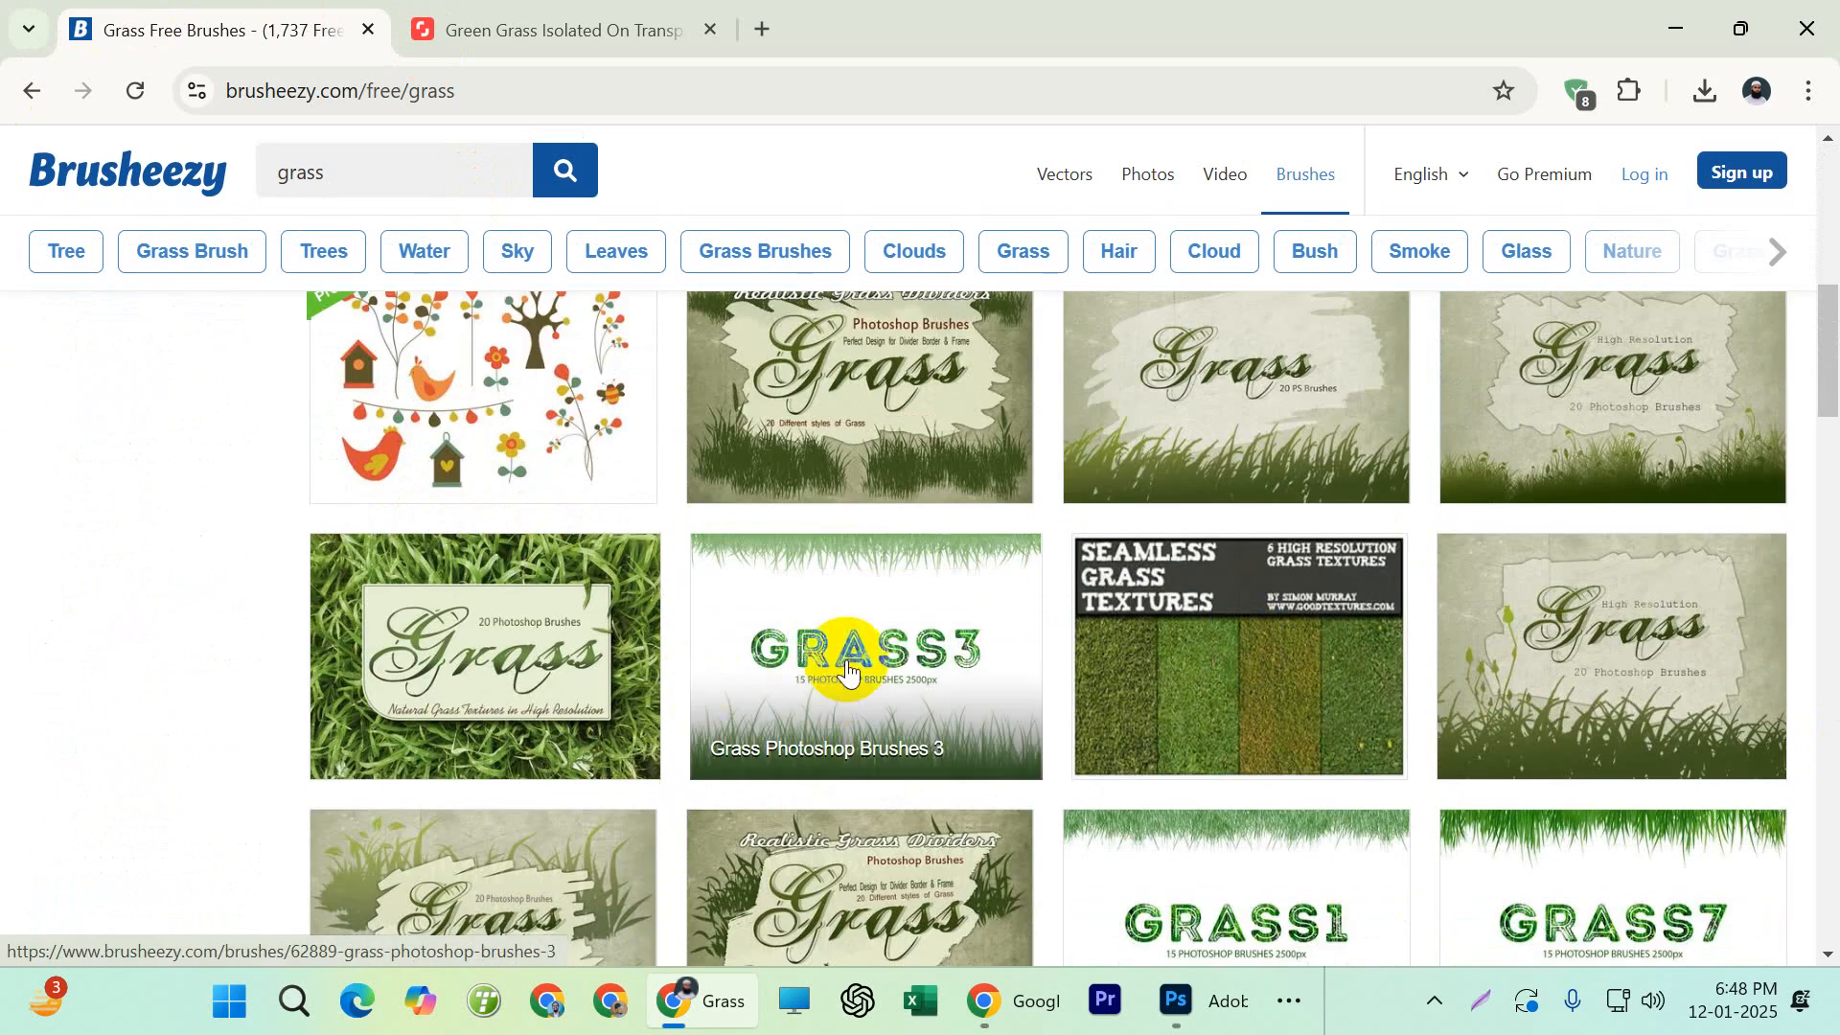
pyautogui.scroll(2, 863, 662)
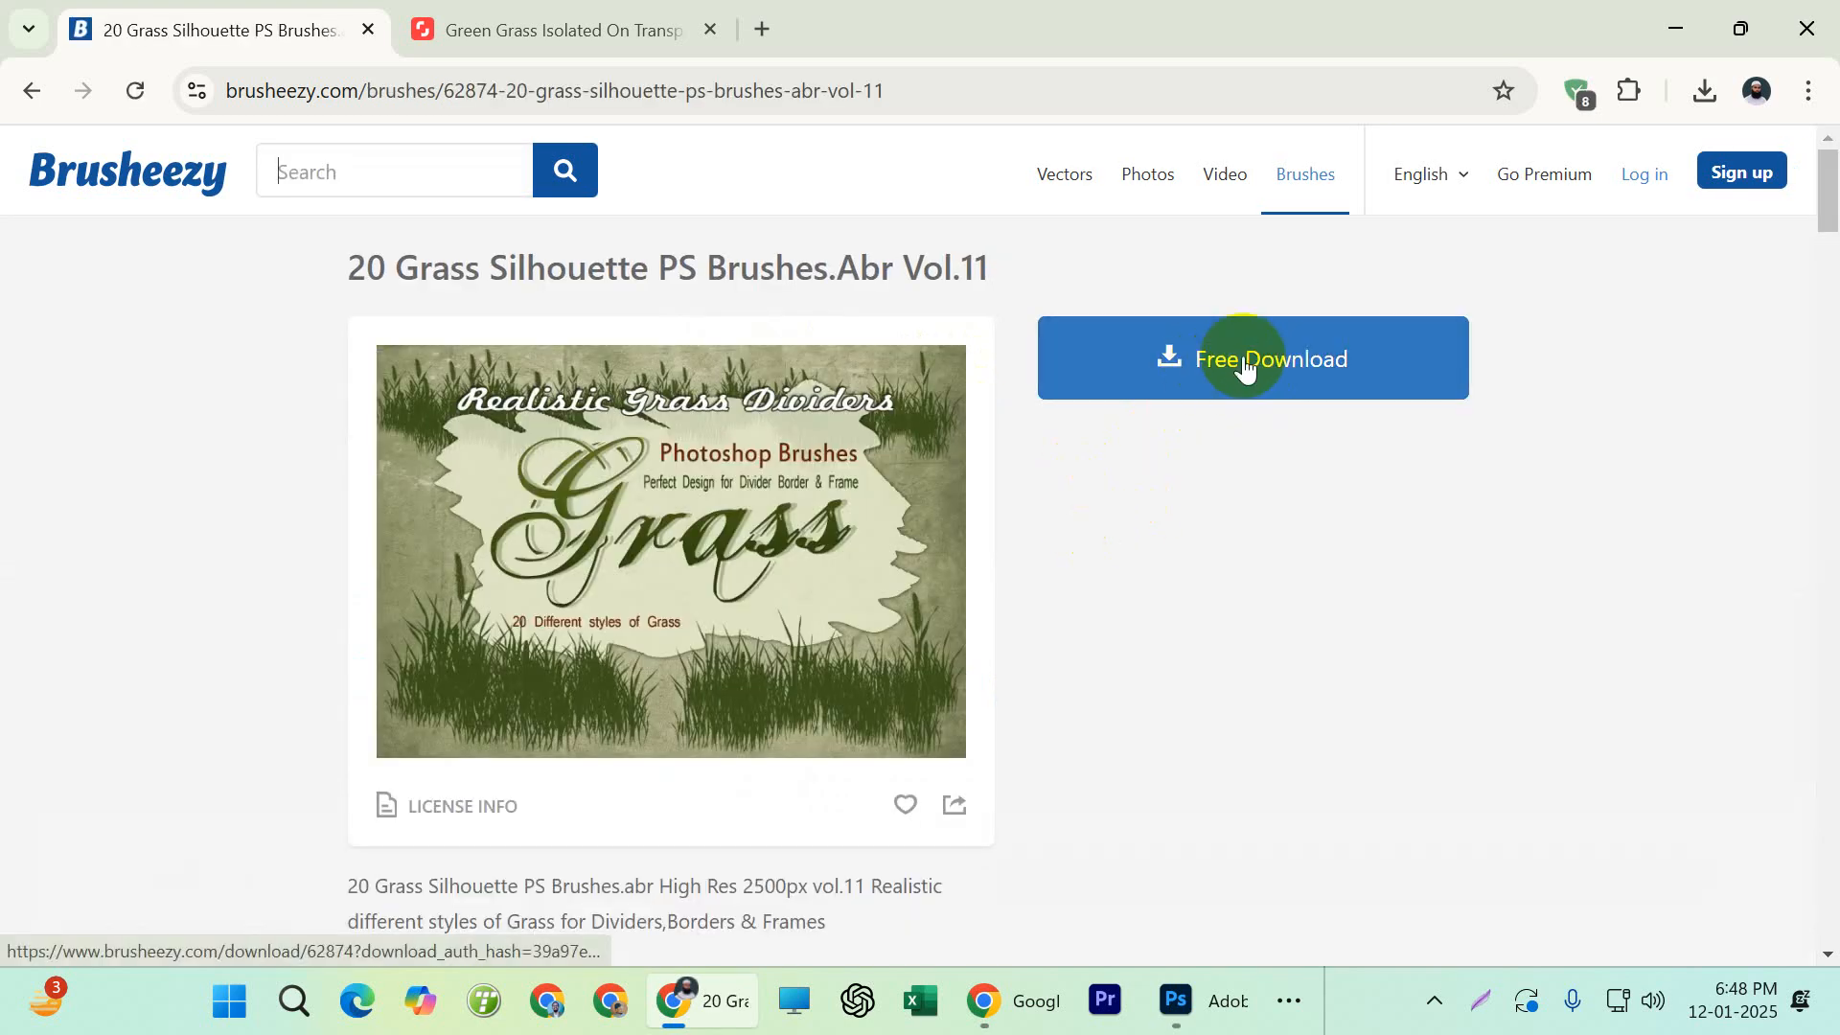
pyautogui.click(1241, 362)
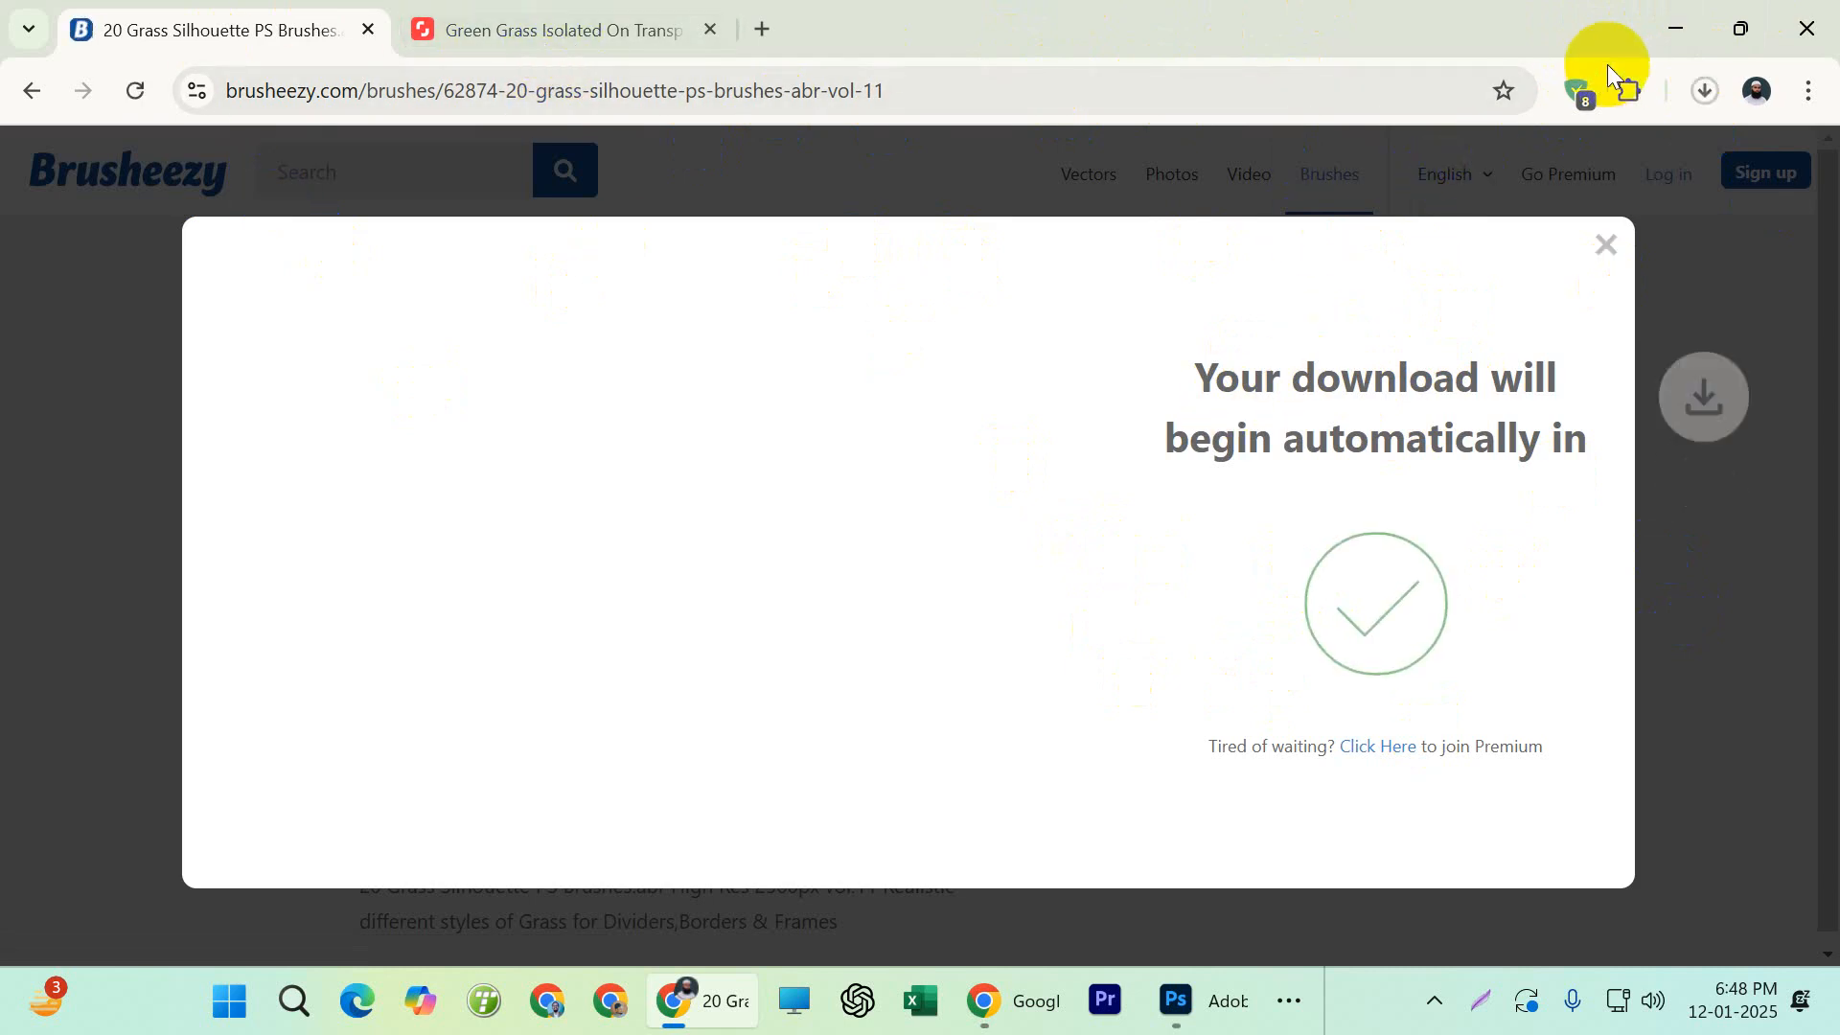
# Switch back to Photoshop and activate the Move tool
pyautogui.click(1673, 30)
pyautogui.click(27, 148)
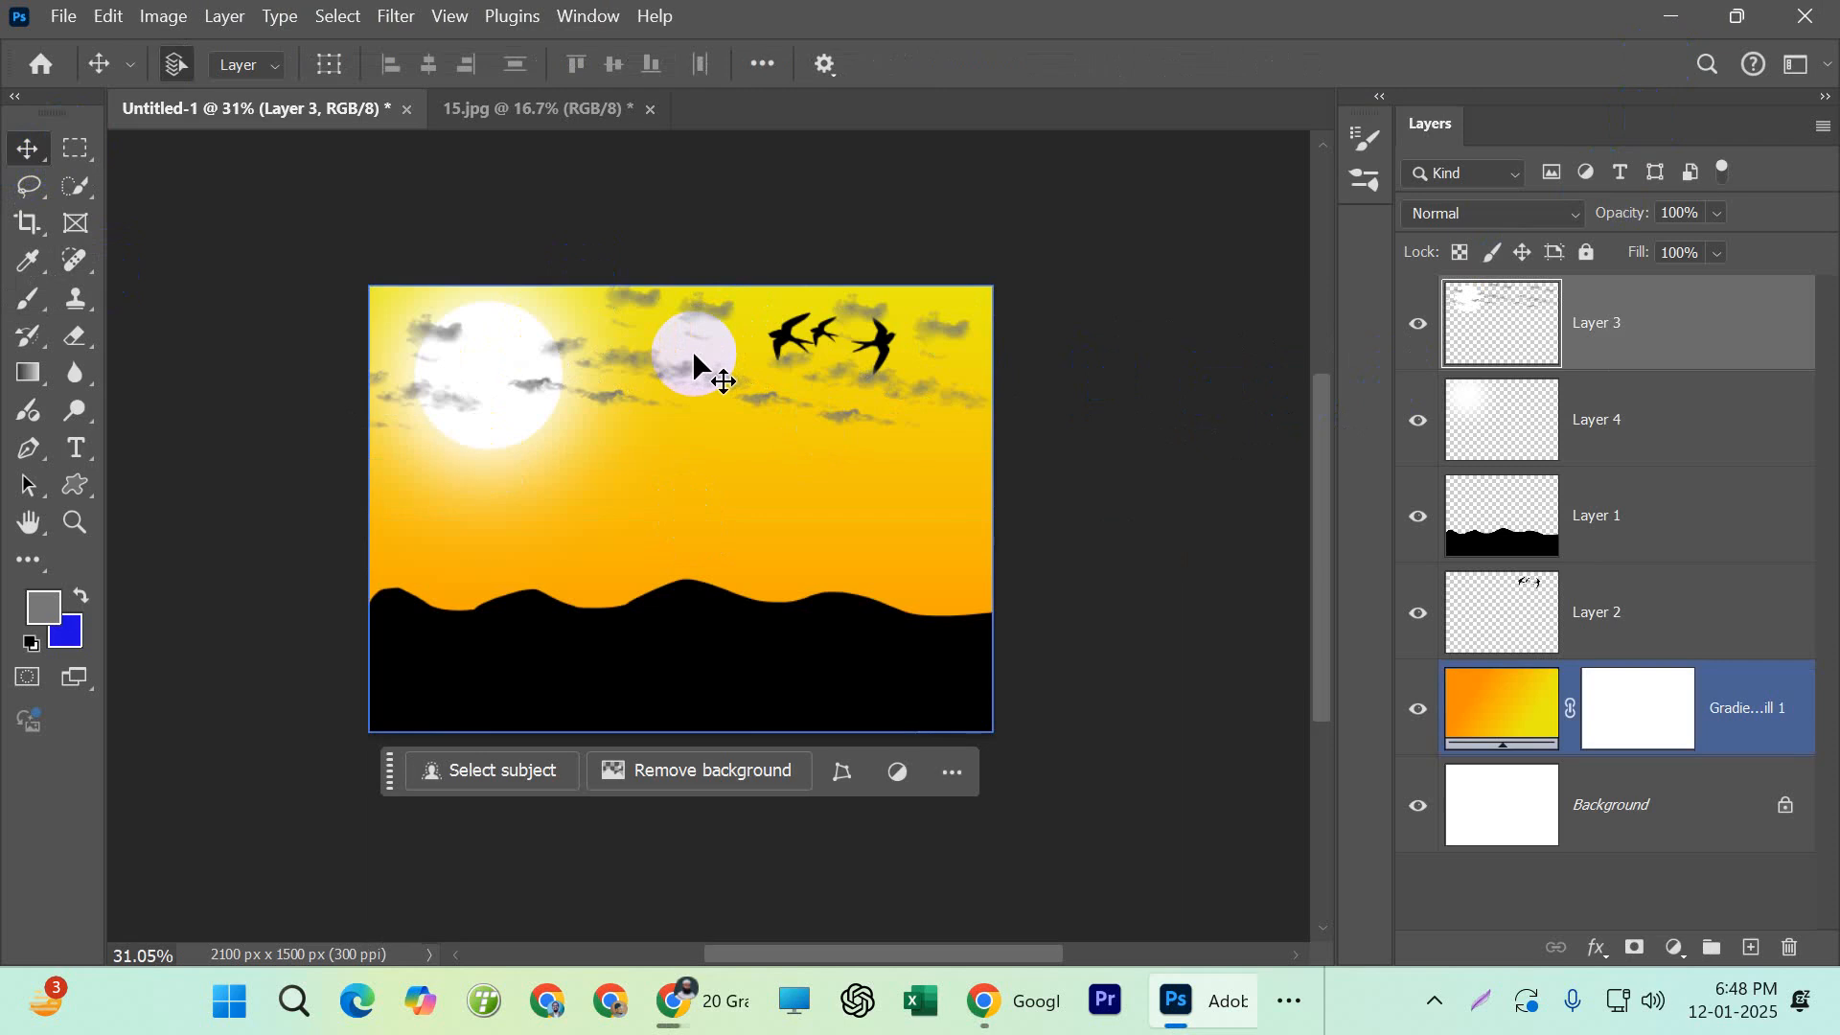
pyautogui.moveTo(688, 353); pyautogui.dragTo(1299, 431)
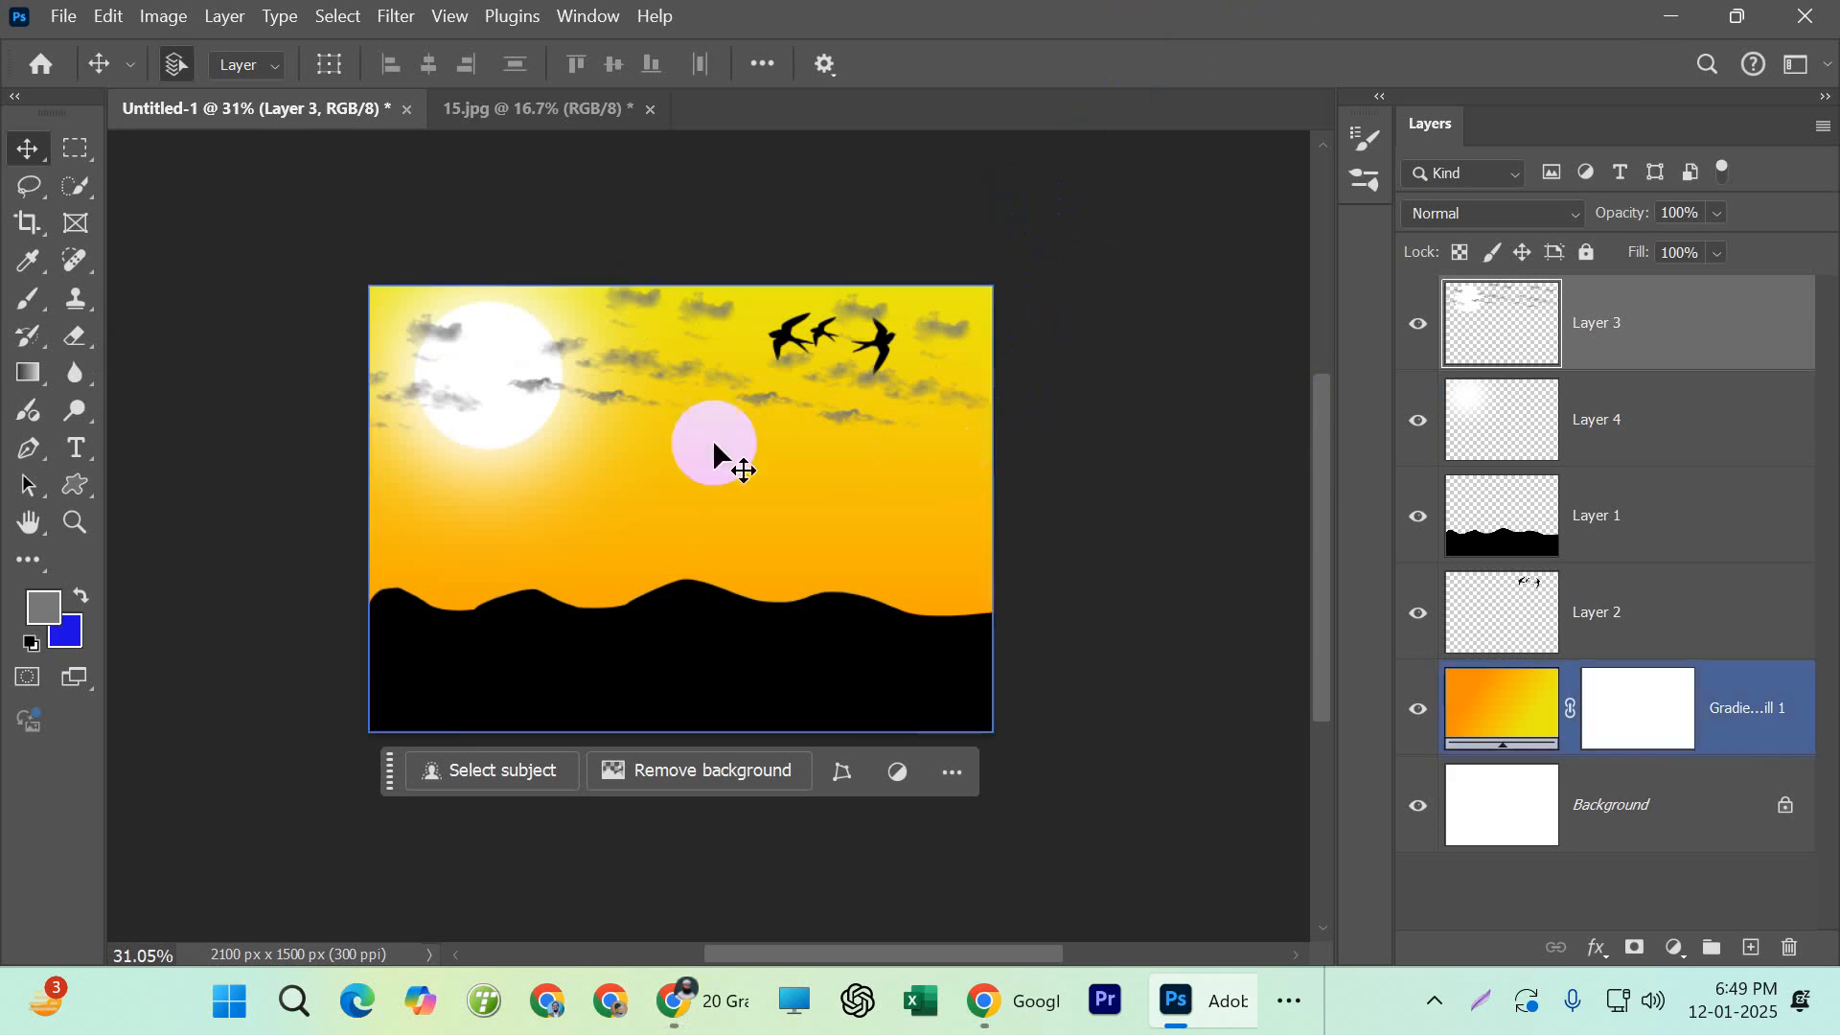
pyautogui.scroll(3, 897, 427)
# Switch to Chrome and open the Assignment 003 instructions of the GRAPHIC DESIGN-17TH BATCH class in a new Google Classroom tab
pyautogui.click(1184, 1016)
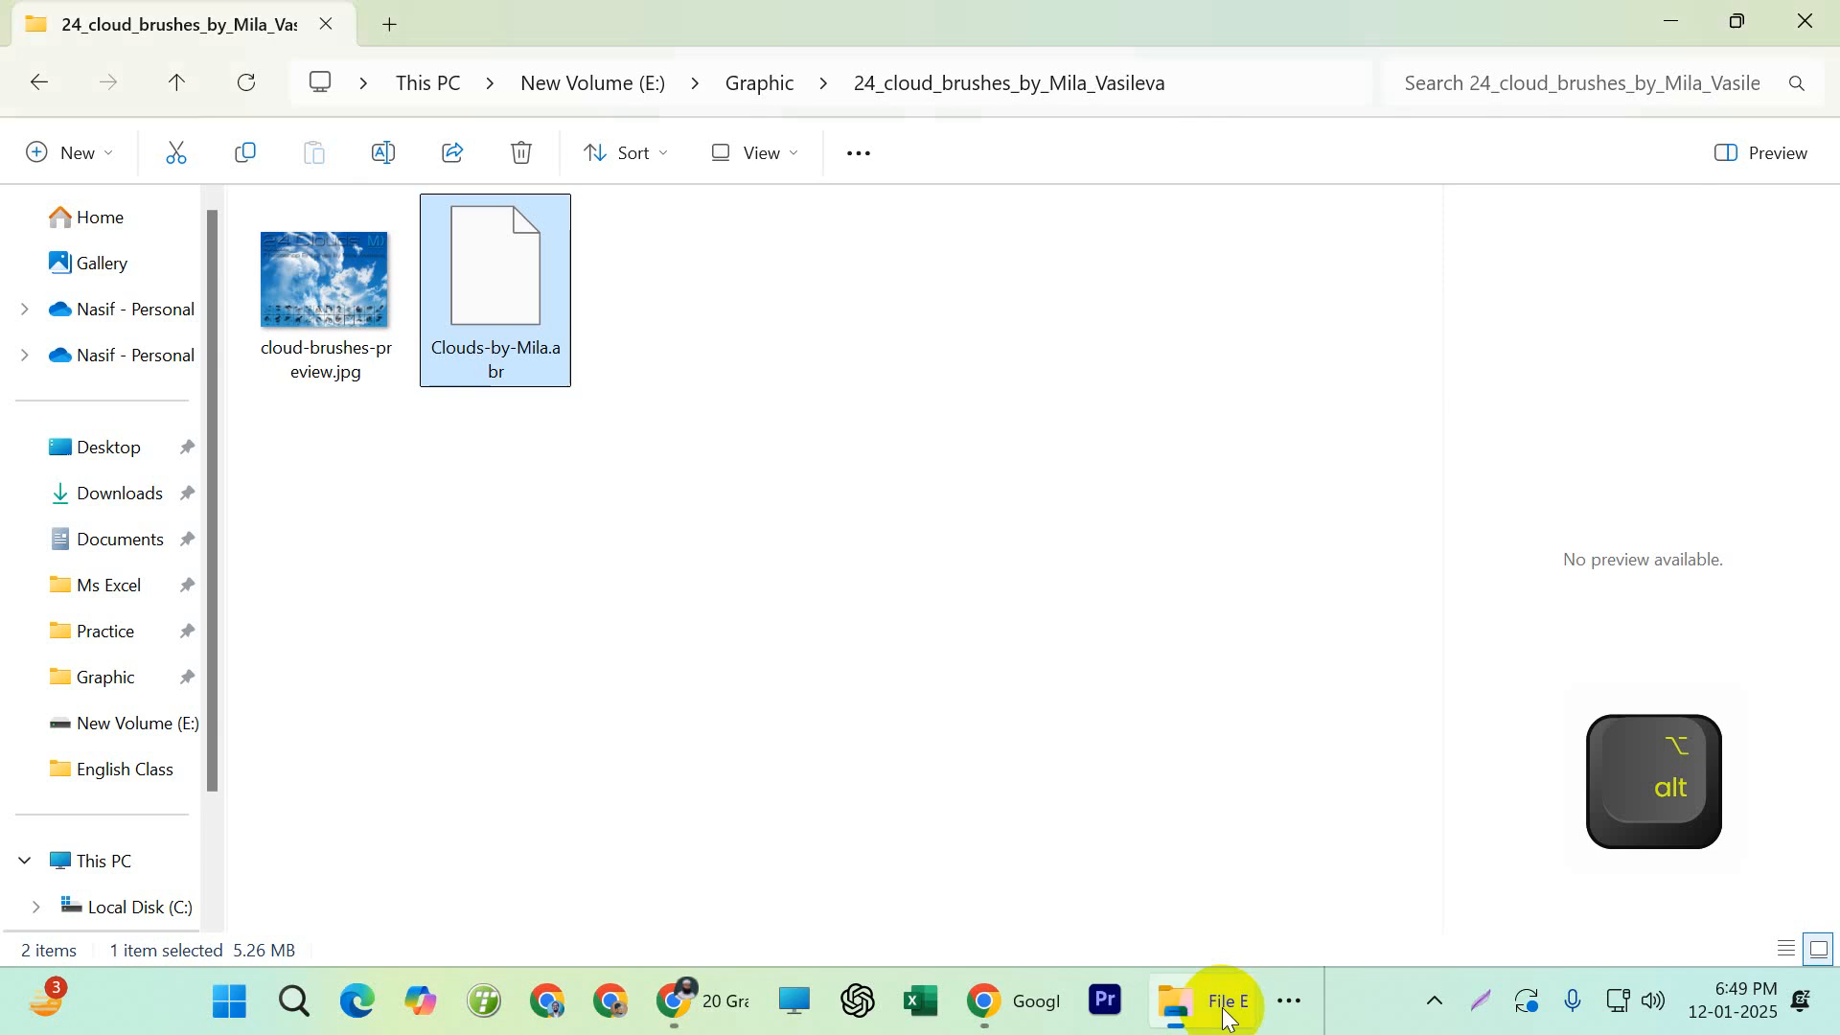
pyautogui.click(671, 994)
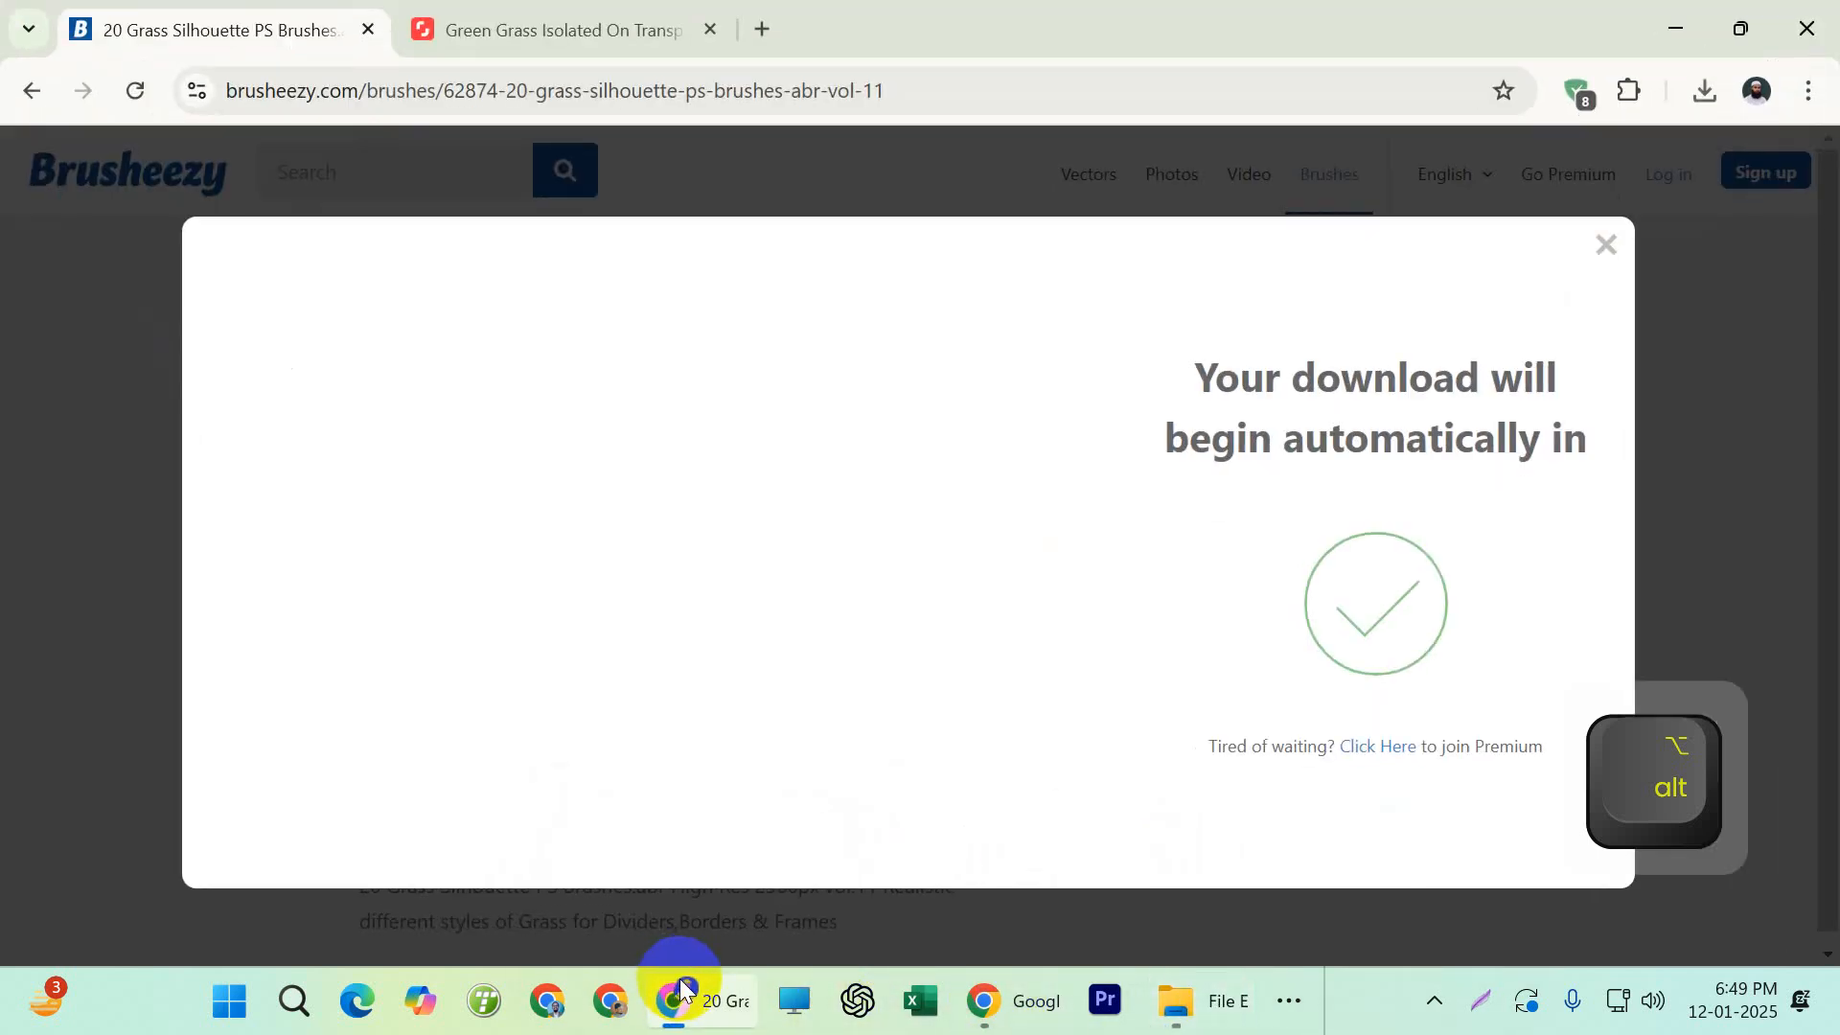
pyautogui.click(753, 28)
pyautogui.click(839, 657)
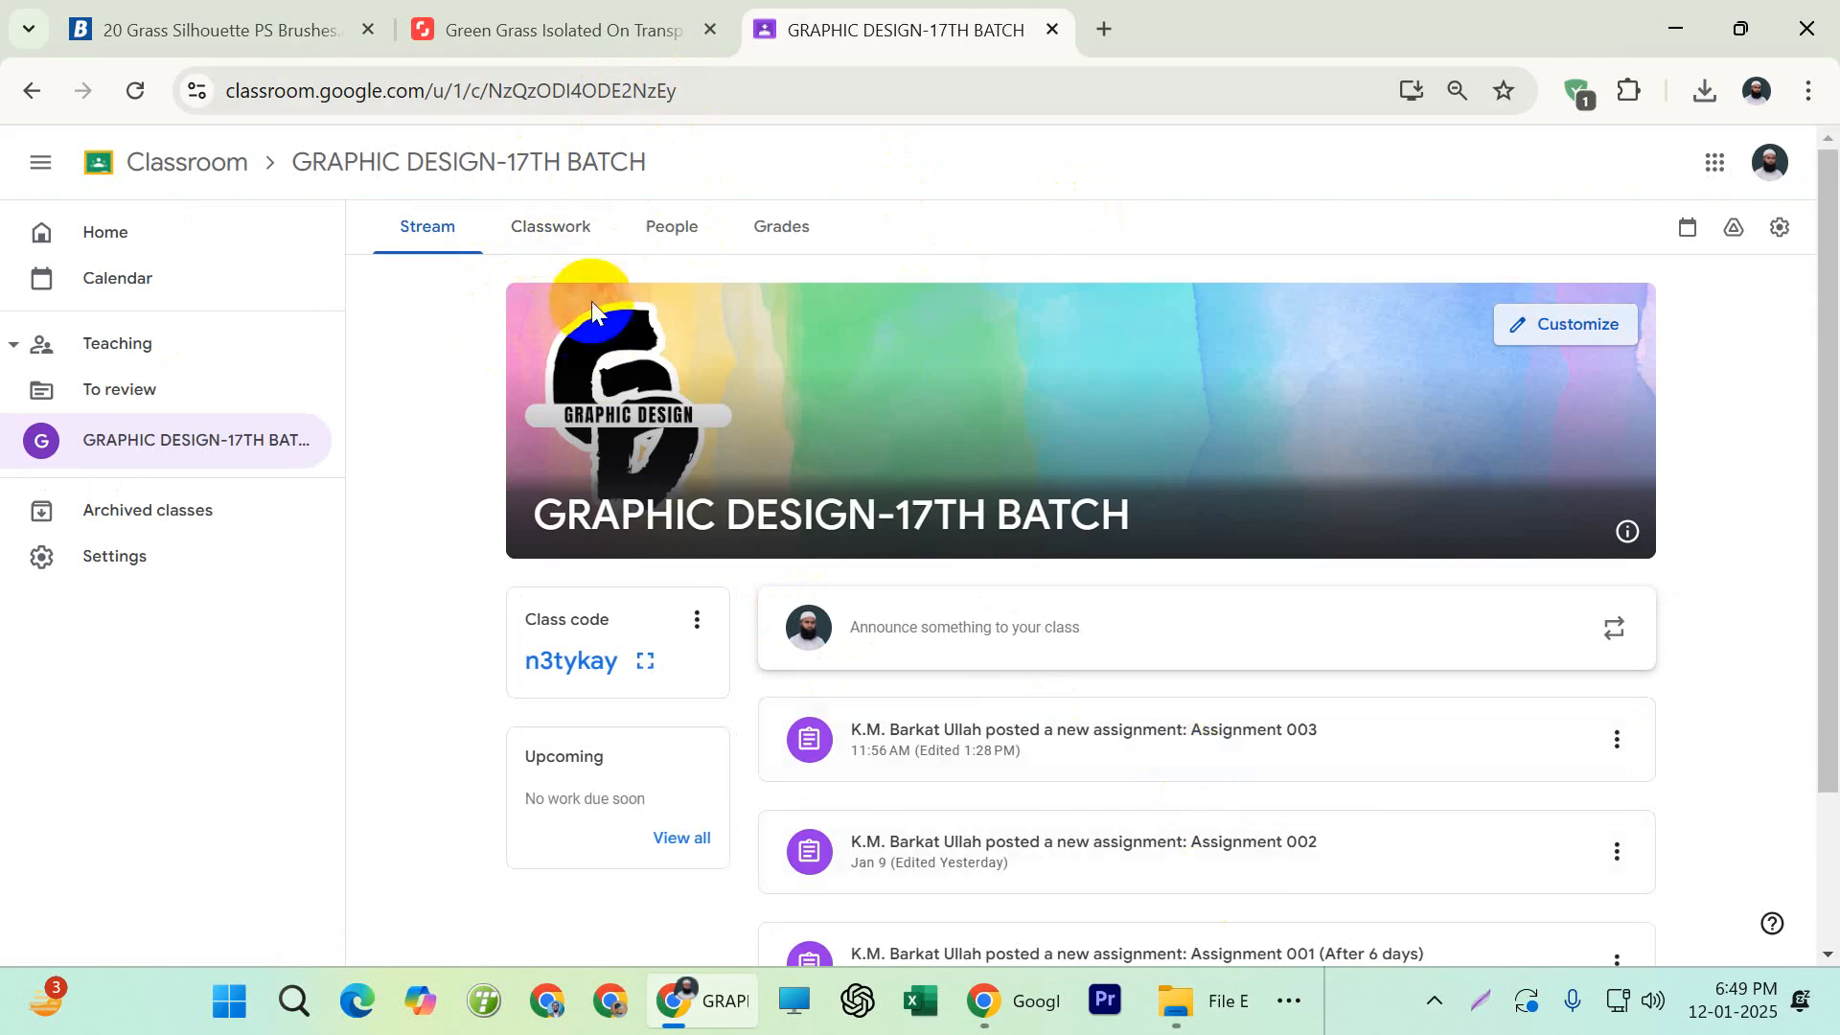
pyautogui.click(1070, 752)
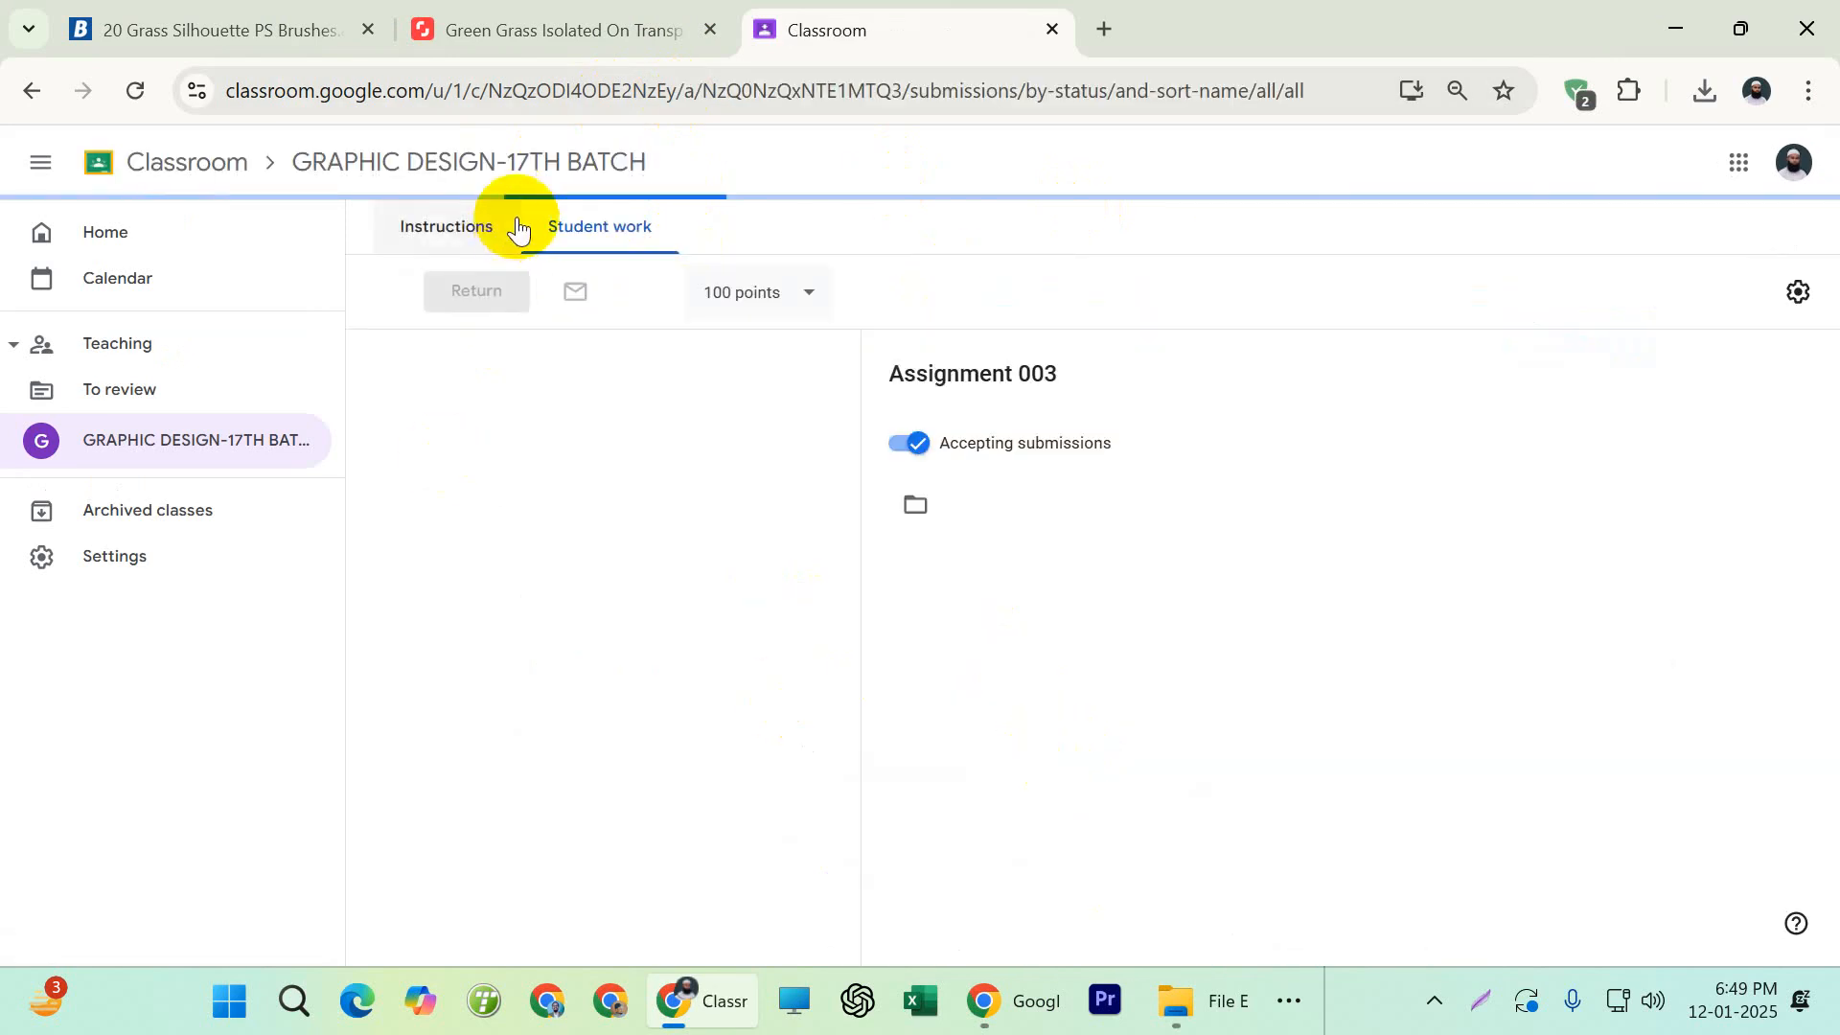
pyautogui.click(471, 228)
pyautogui.scroll(-1, 977, 546)
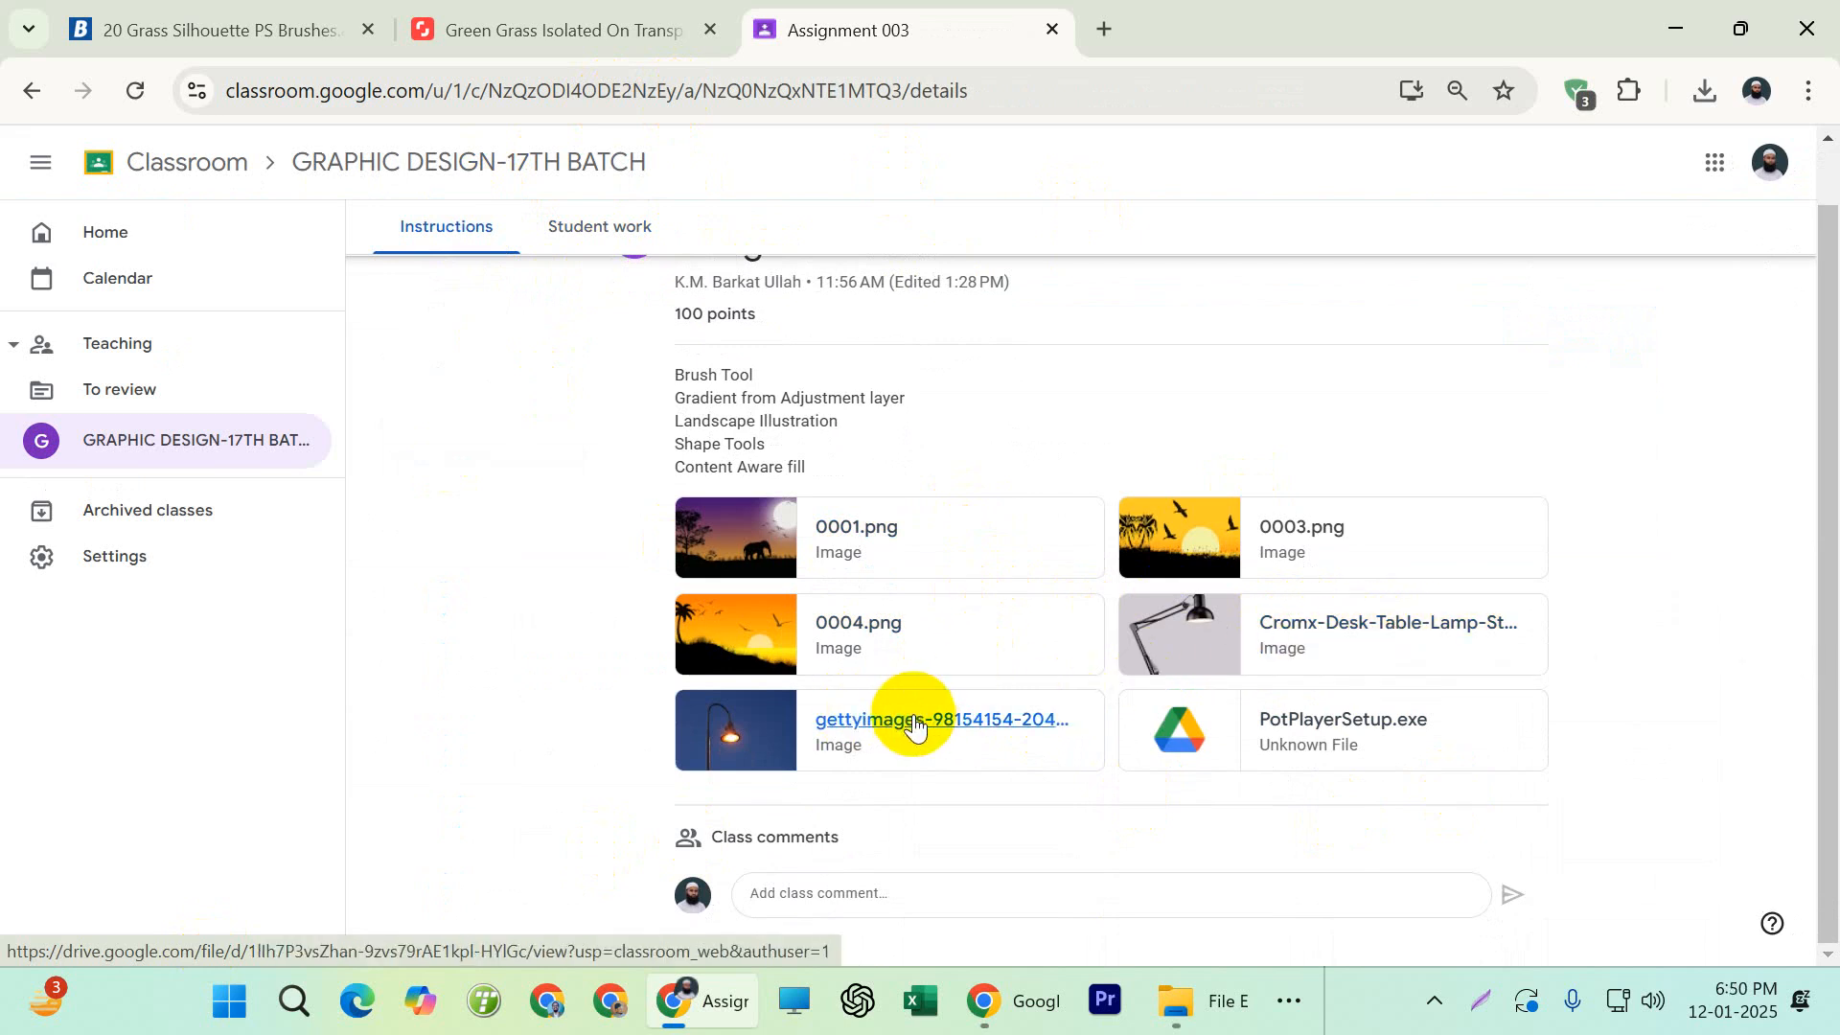
# Preview the street lamp photo and the 0001.png elephant landscape attached to Assignment 003
pyautogui.click(970, 719)
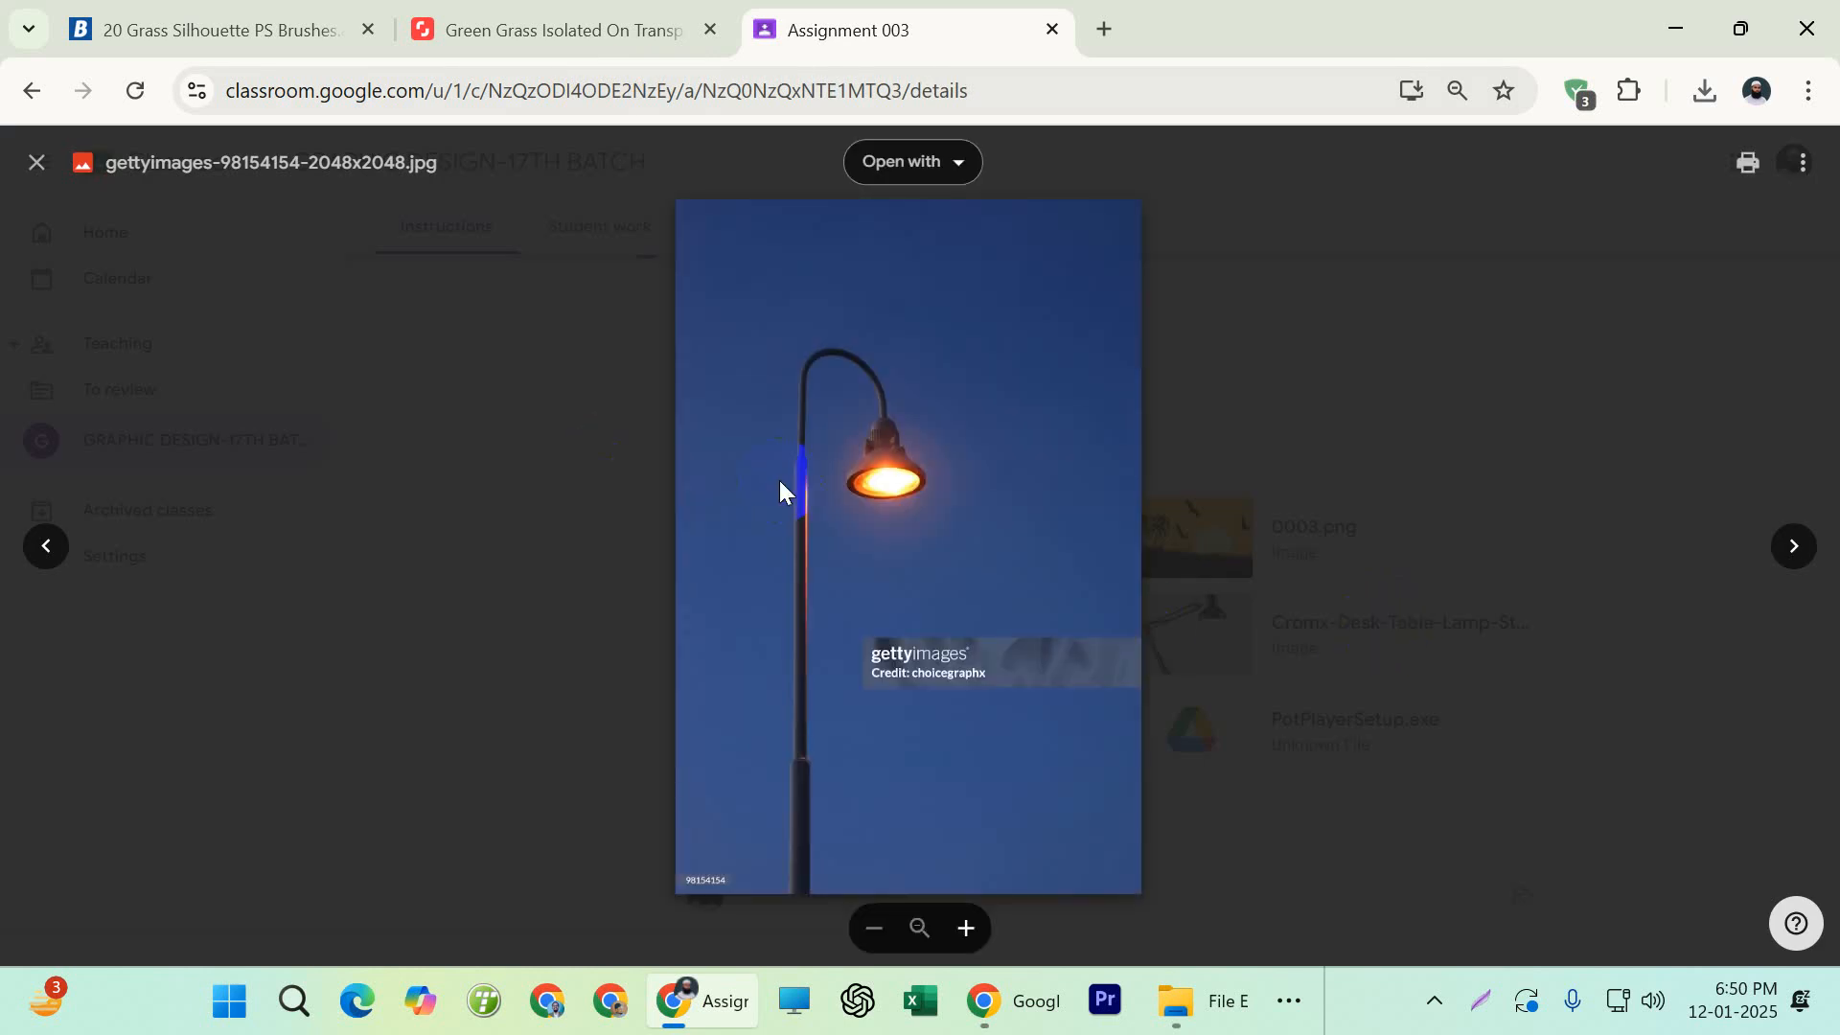
pyautogui.click(365, 613)
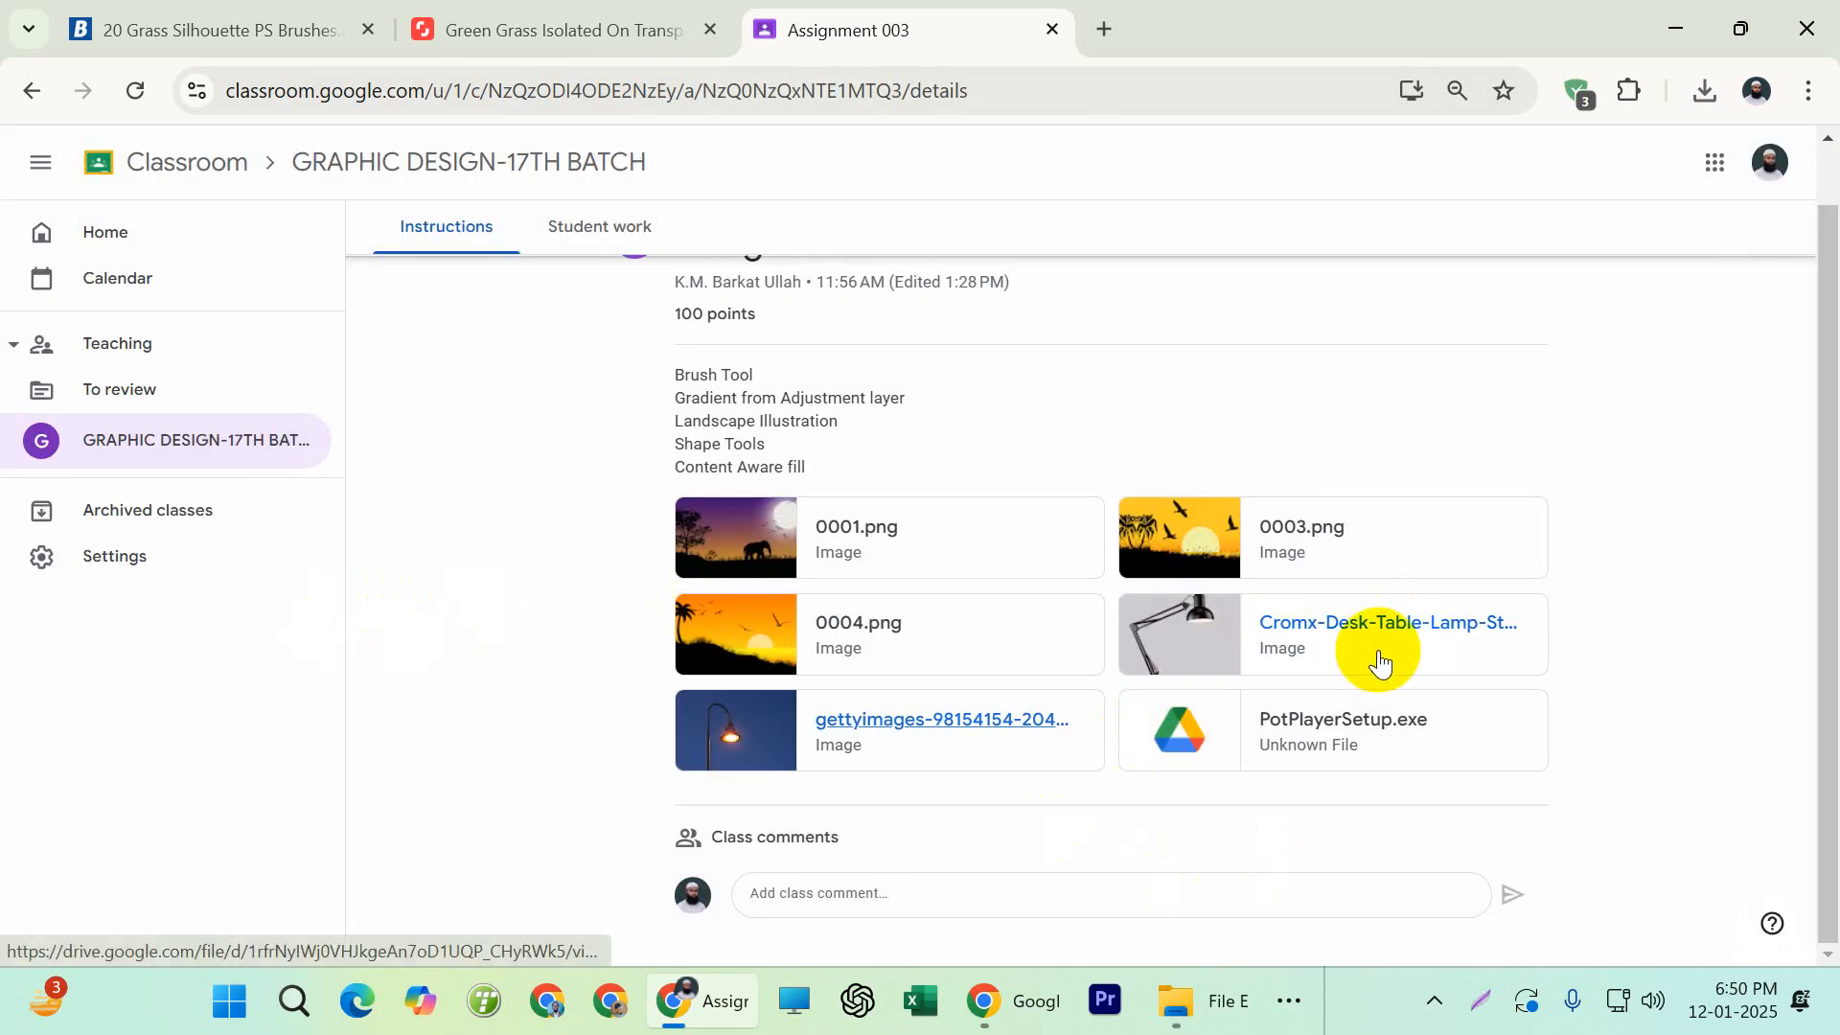
pyautogui.click(864, 551)
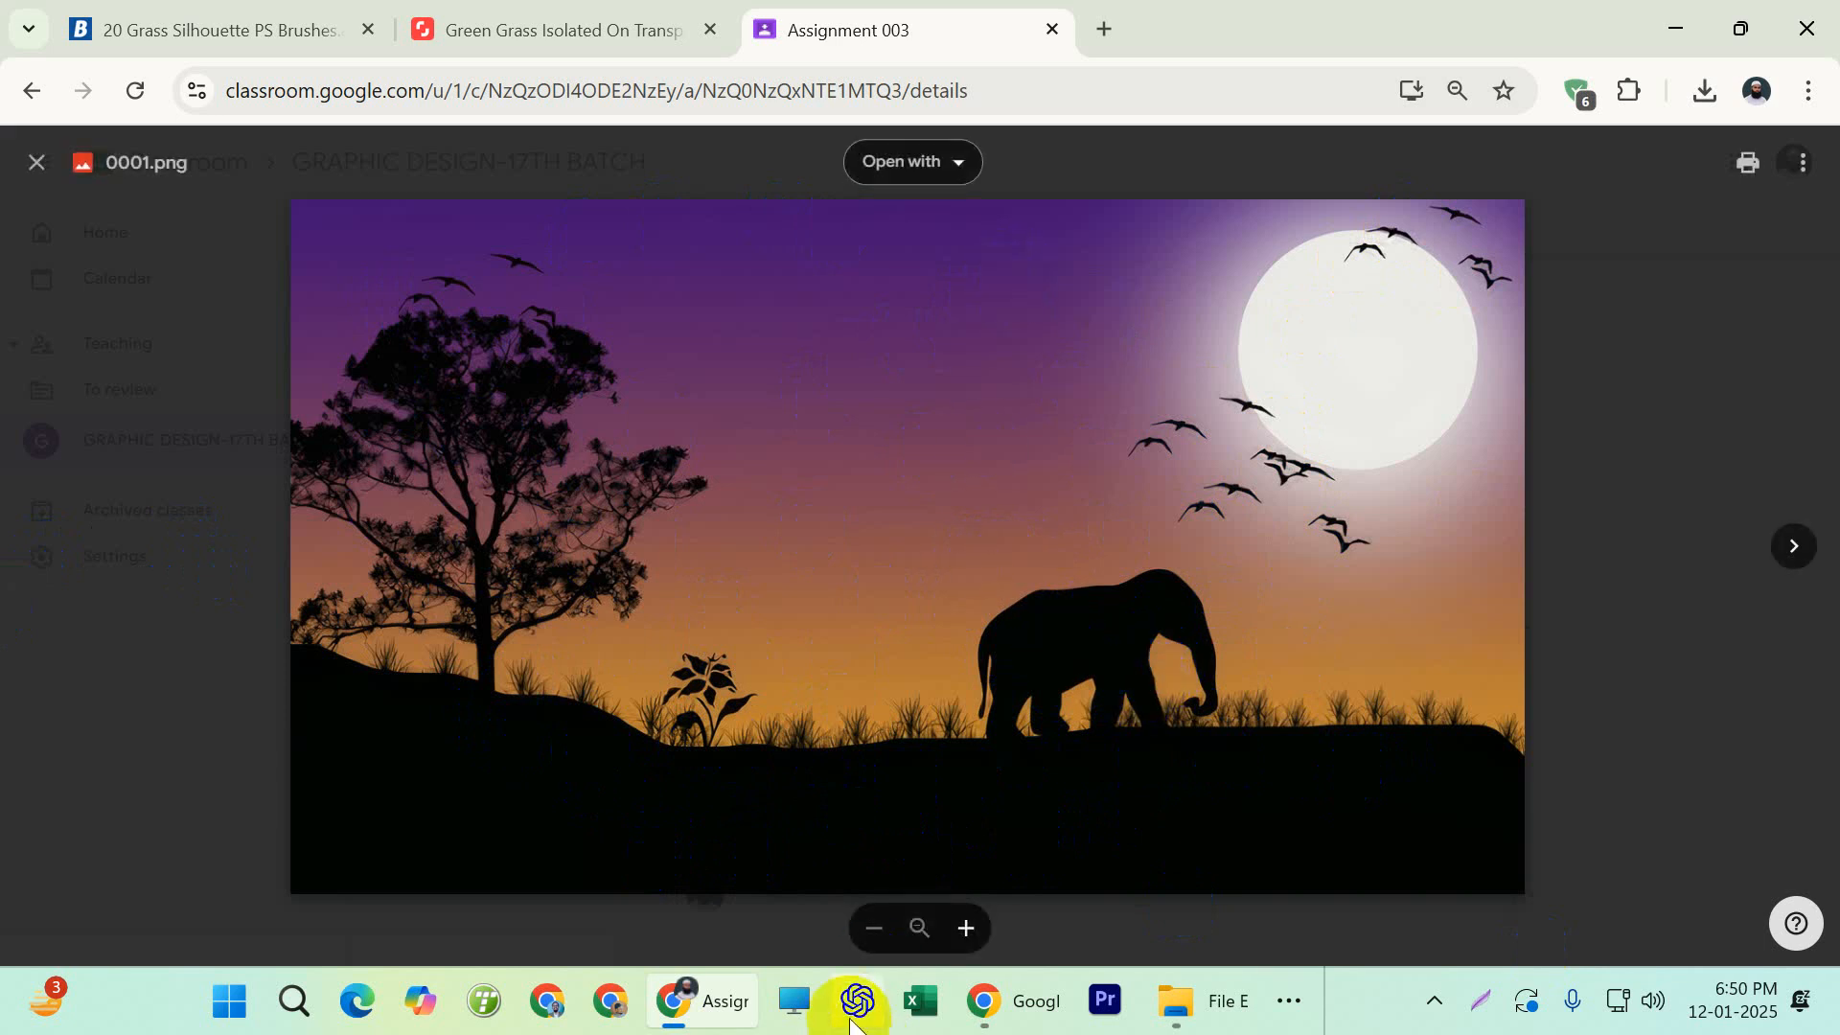
# Switch to Photoshop and draw the elephant custom shape from Wild Animals over the central hills, about 823 by 746 px
pyautogui.click(1289, 1000)
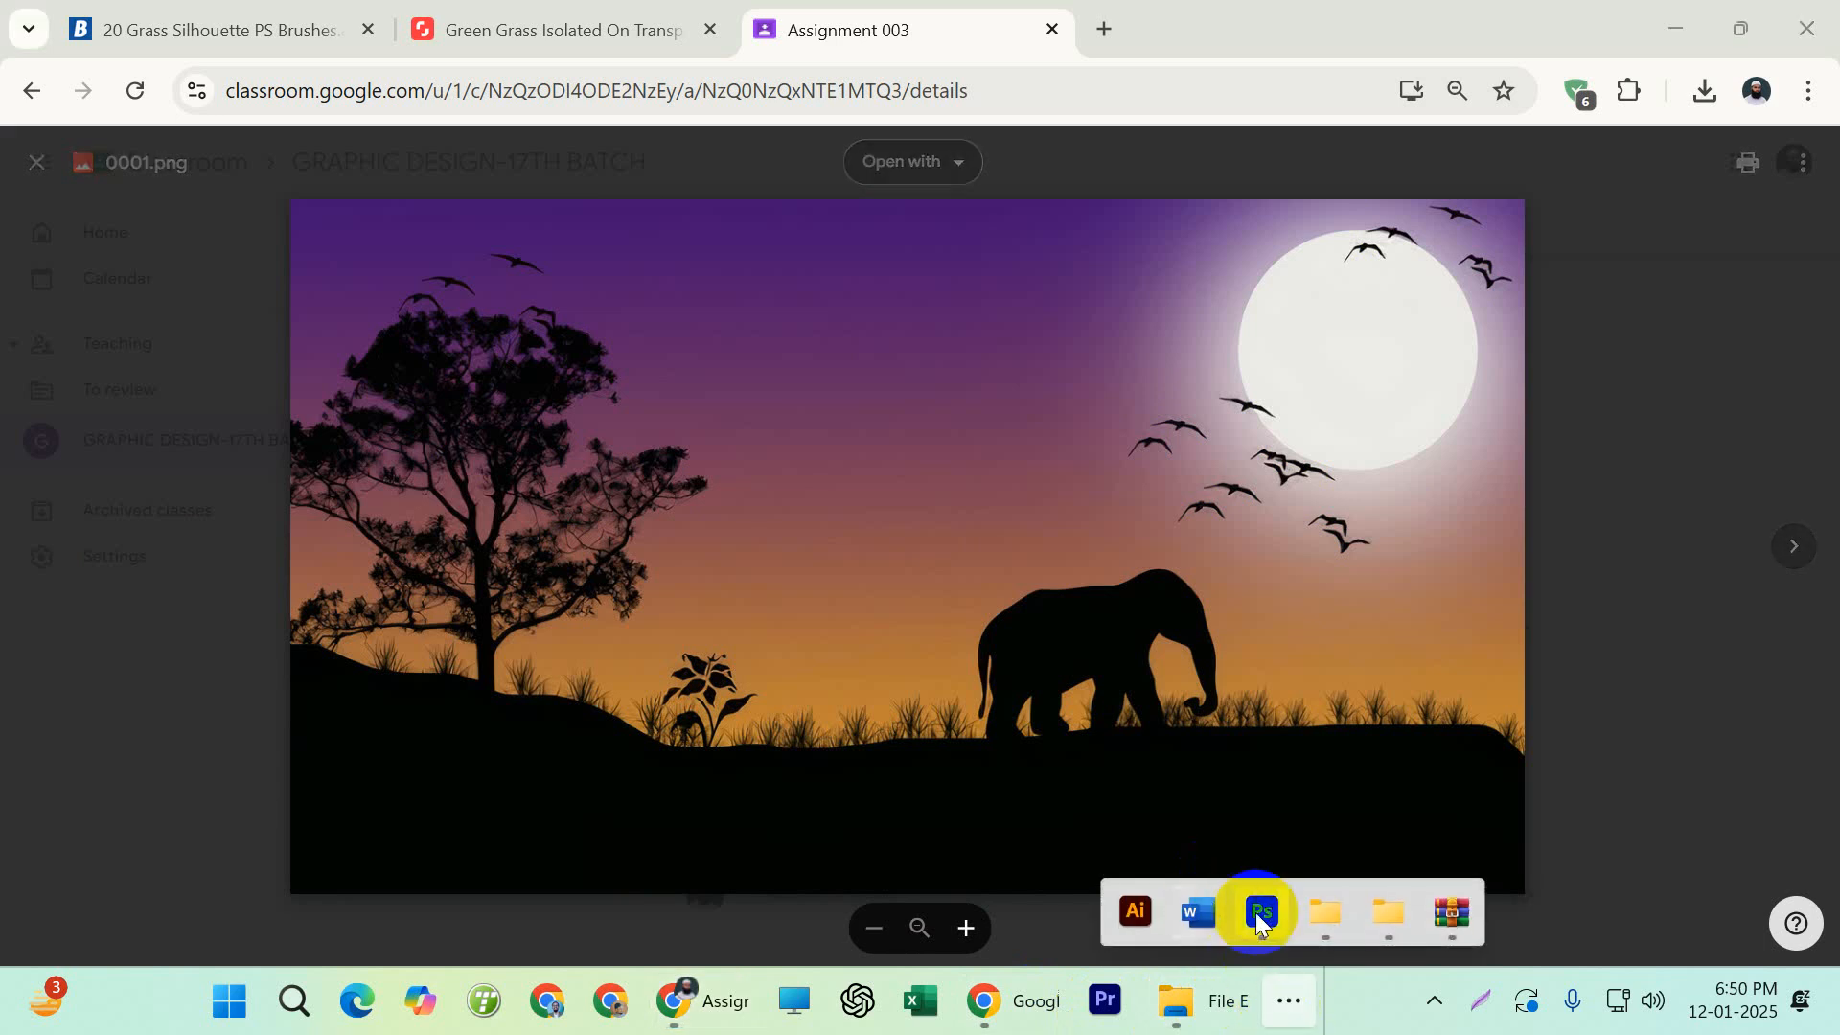
pyautogui.click(1261, 912)
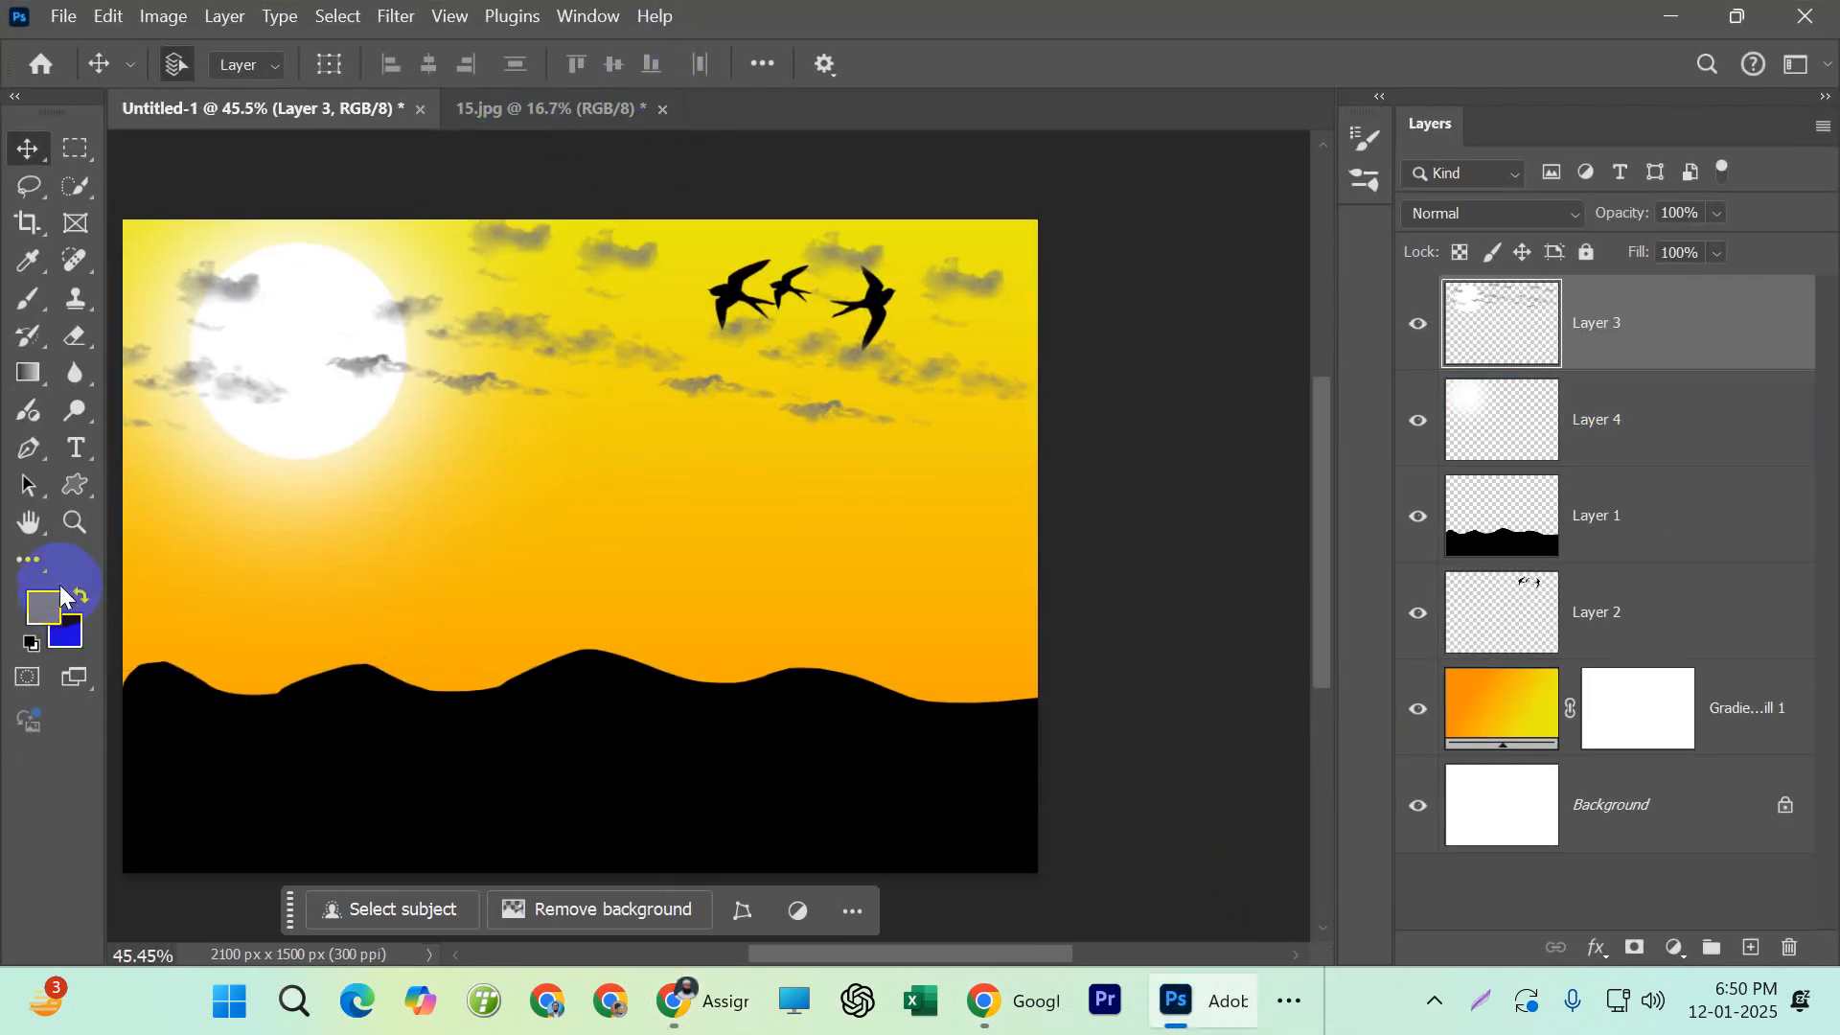
pyautogui.click(80, 496)
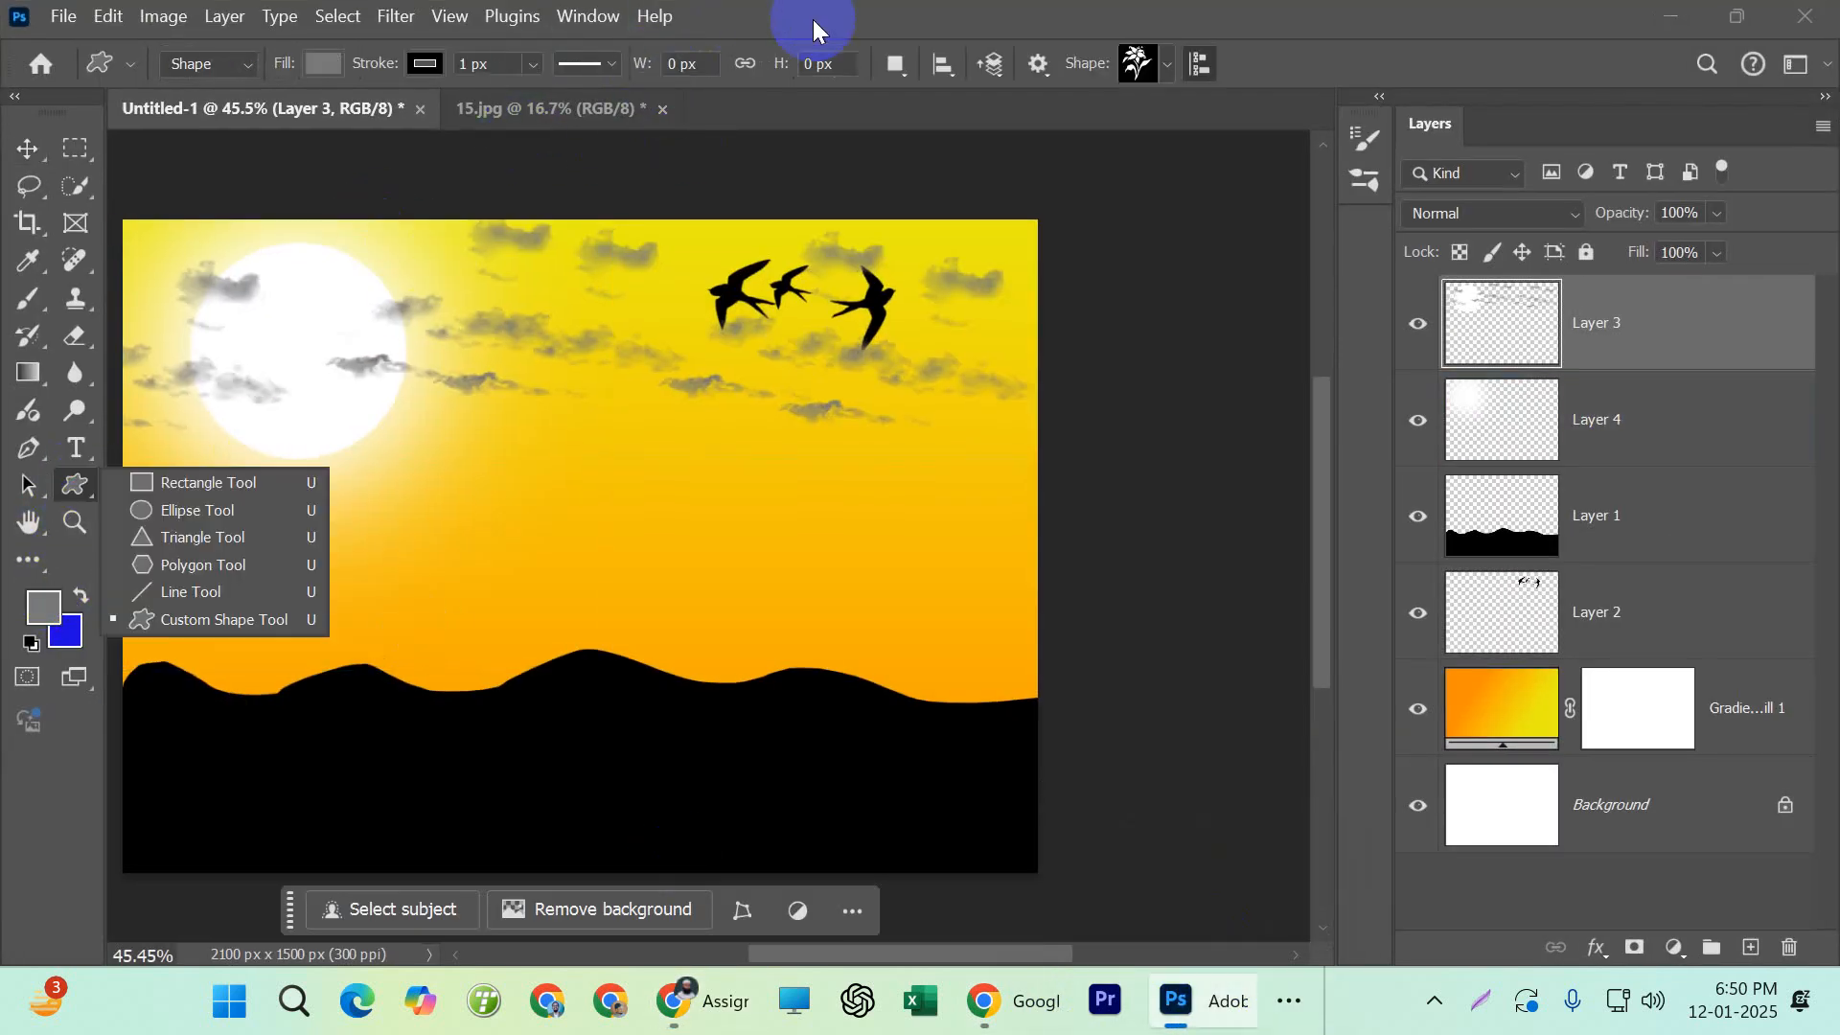
pyautogui.click(1167, 64)
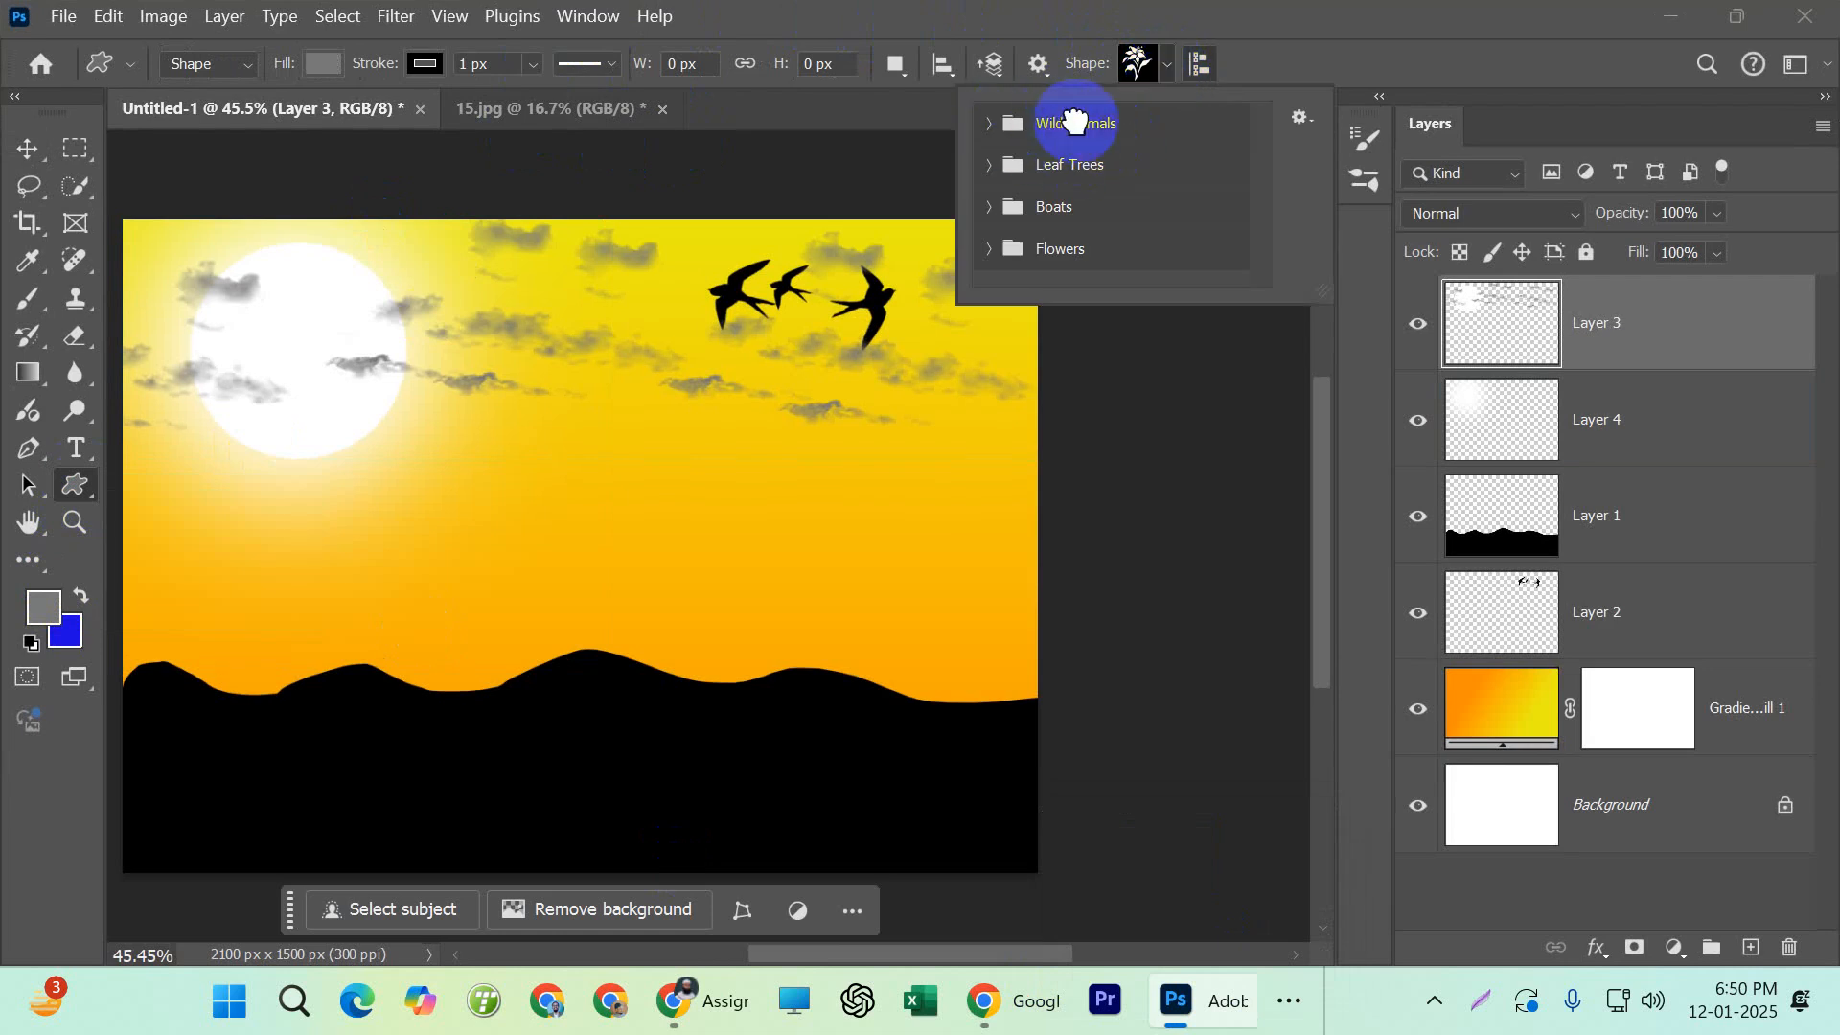
pyautogui.click(1001, 130)
pyautogui.click(999, 131)
pyautogui.click(1000, 130)
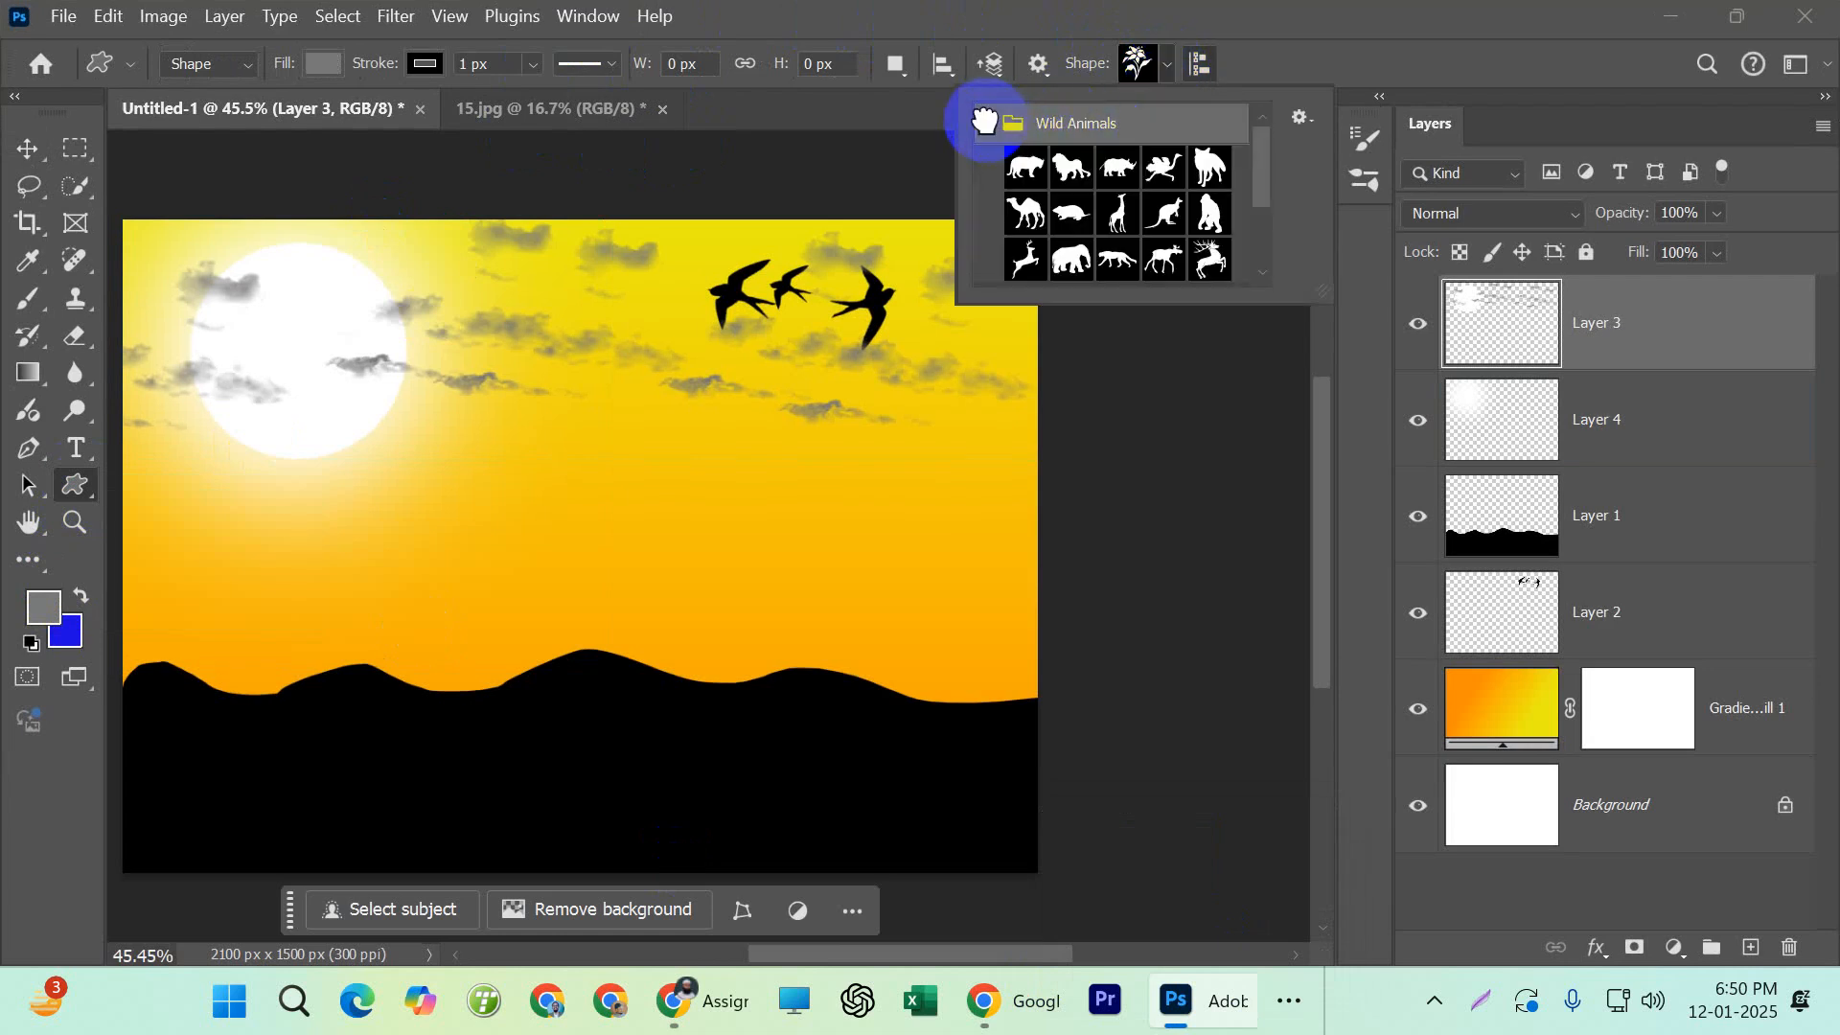
pyautogui.scroll(-1, 1068, 212)
pyautogui.click(1073, 235)
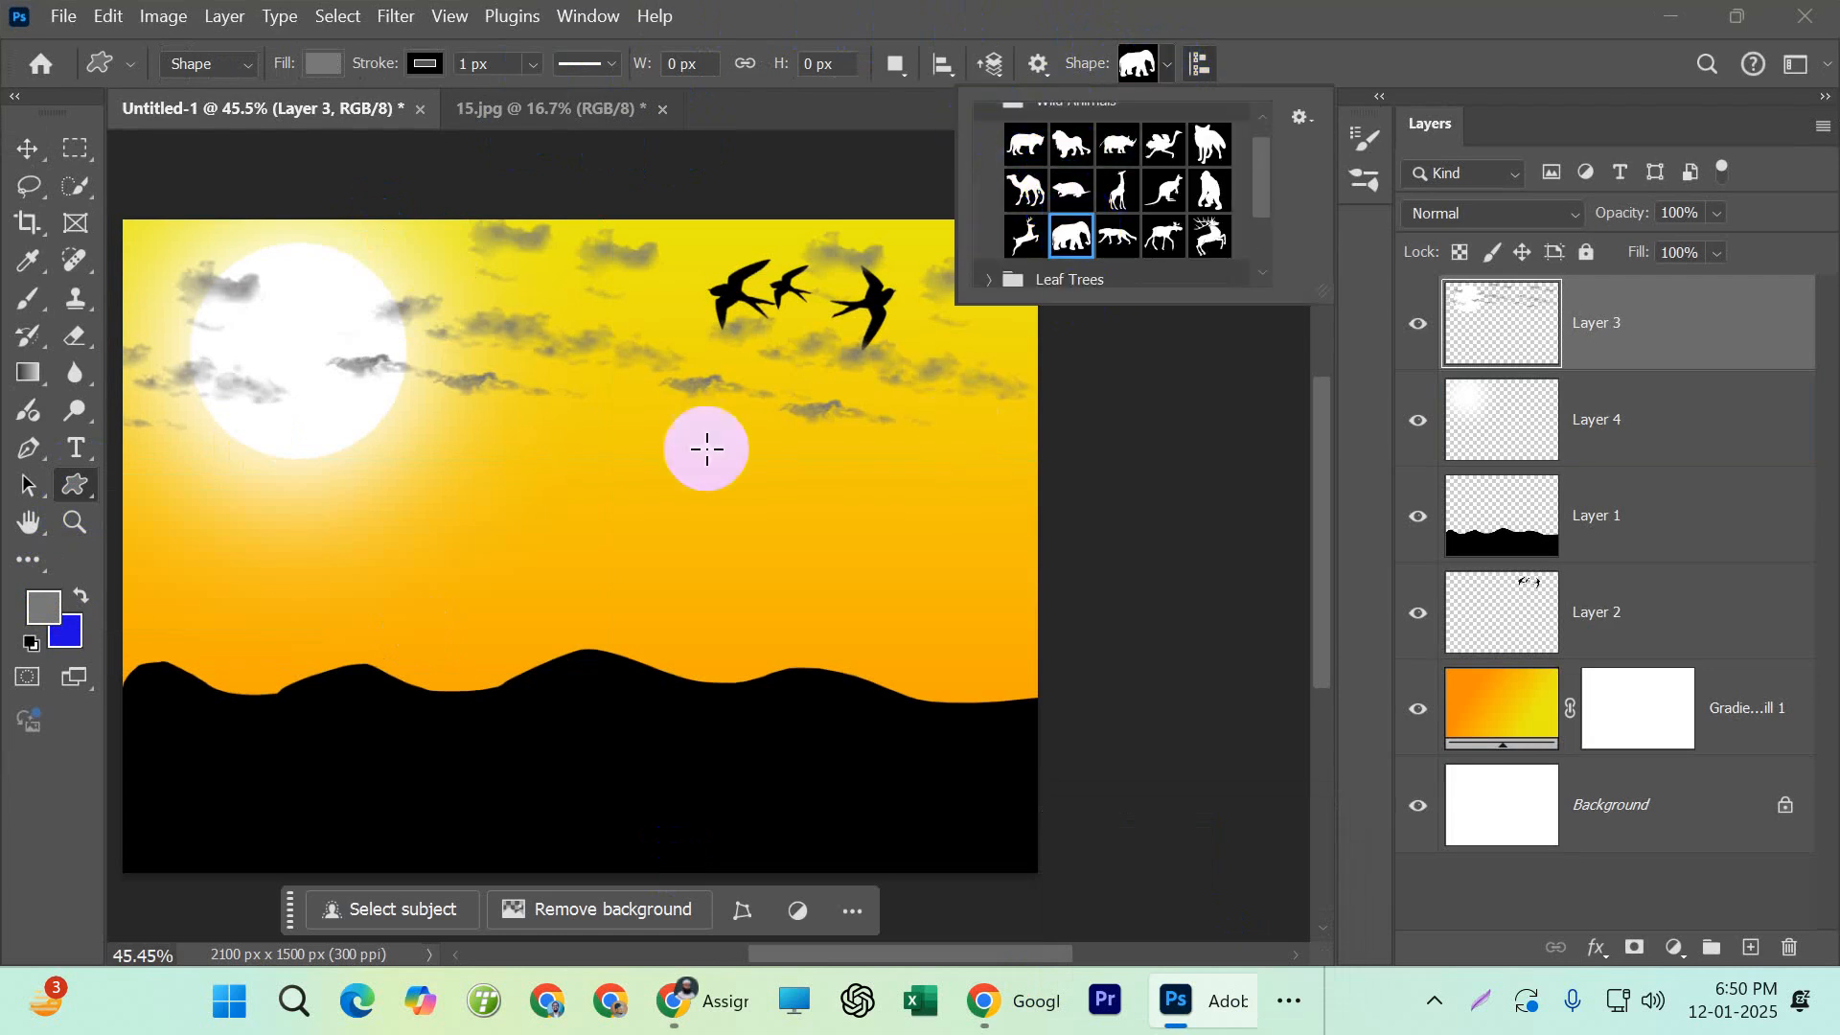
pyautogui.moveTo(458, 458); pyautogui.dragTo(814, 779)
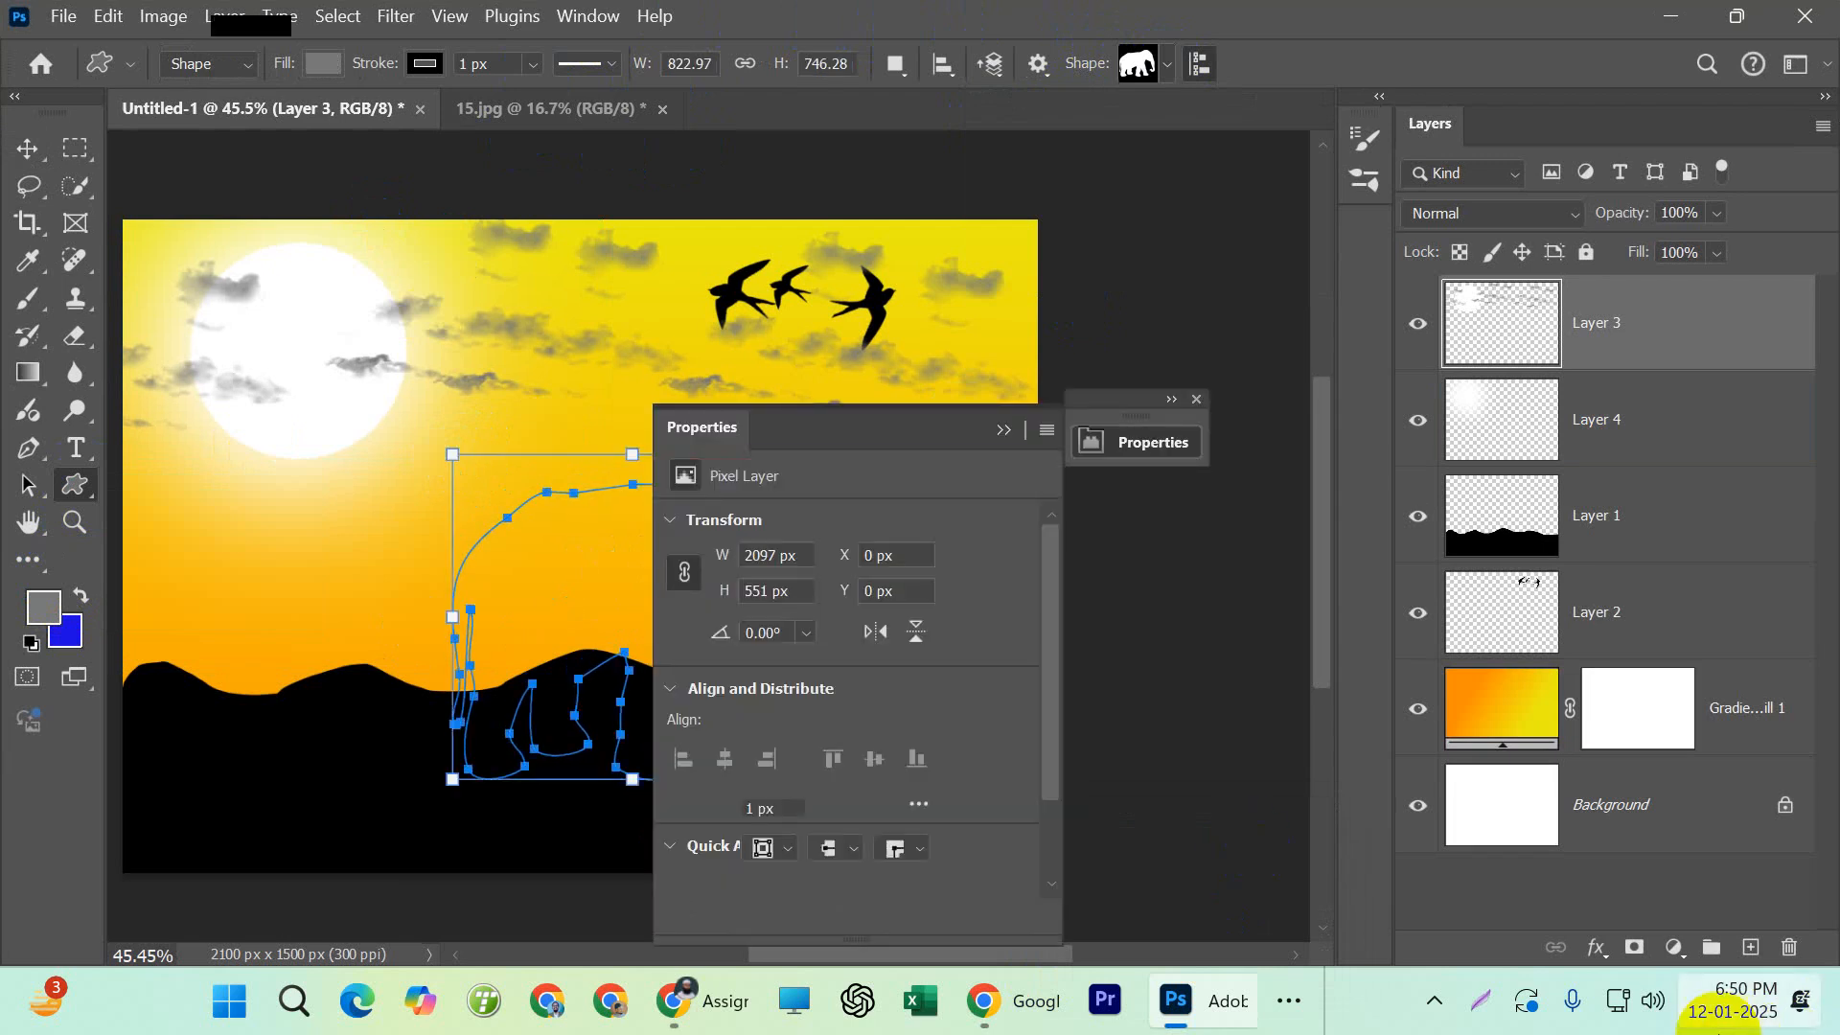
pyautogui.click(1197, 399)
# Set the elephant shape's fill color to black (000000)
pyautogui.click(1490, 324)
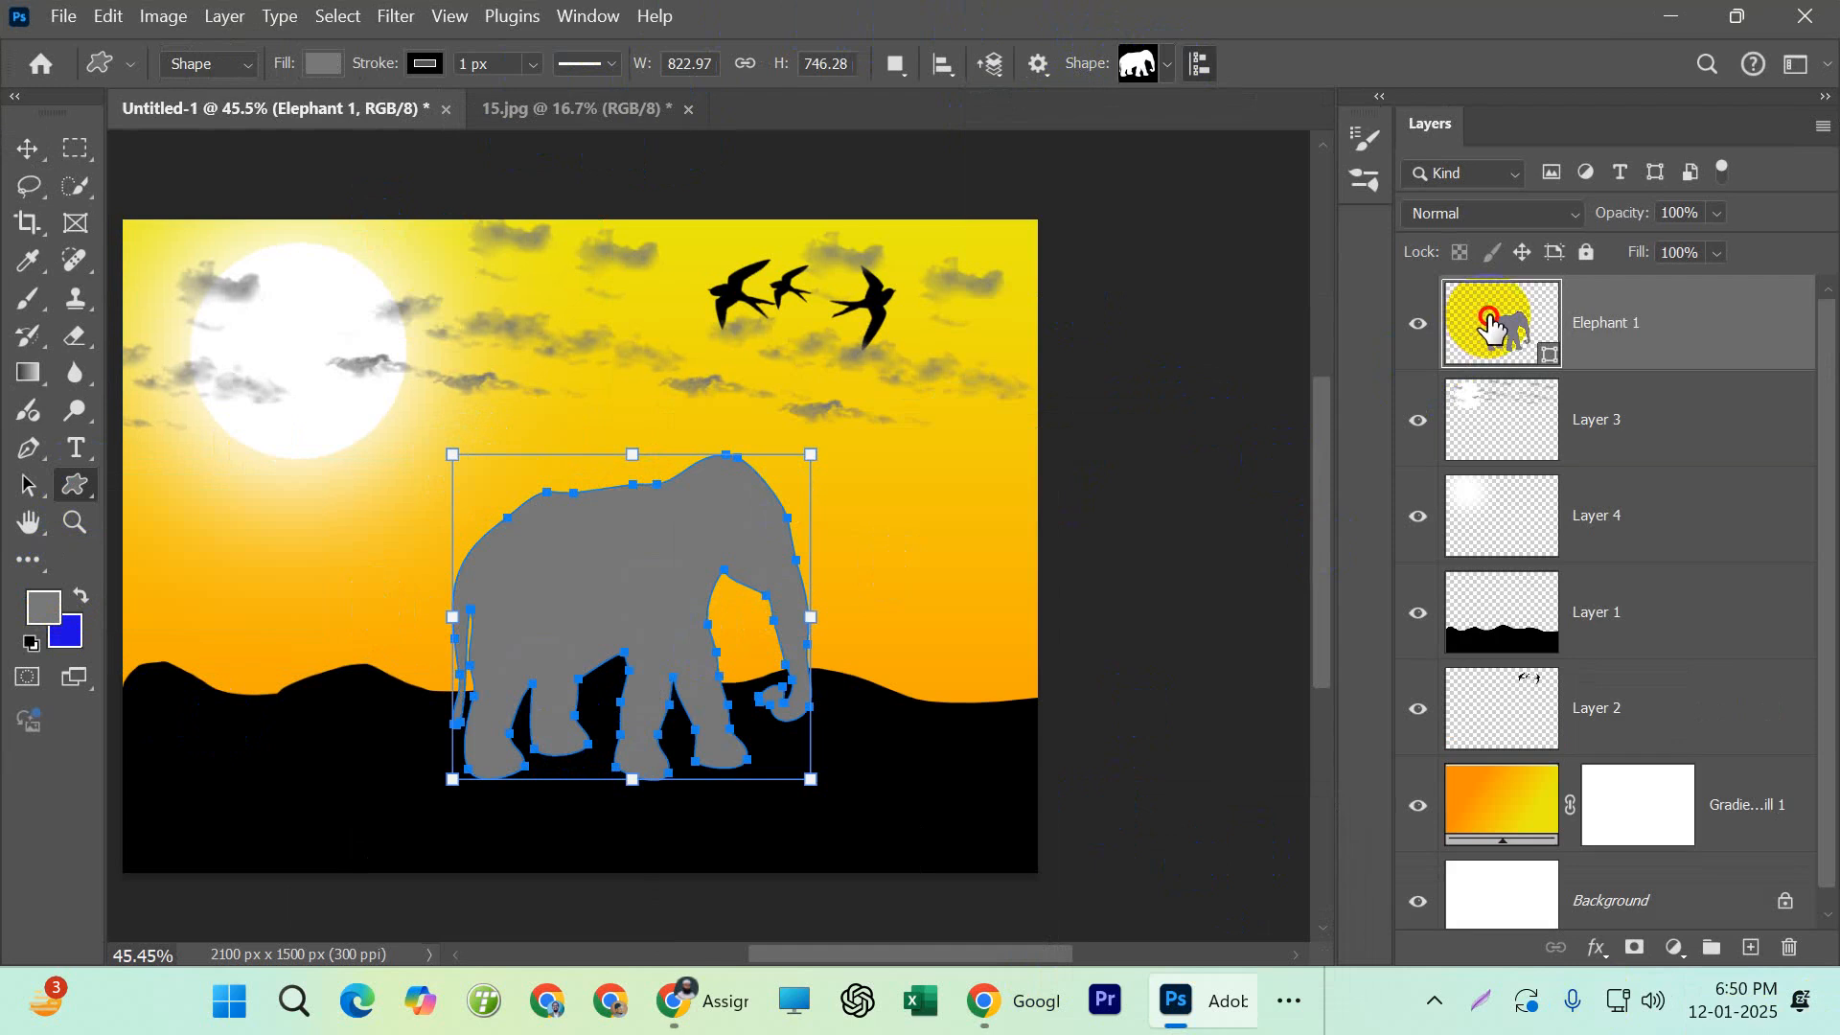
pyautogui.doubleClick(1489, 320)
pyautogui.moveTo(1025, 529); pyautogui.dragTo(717, 971)
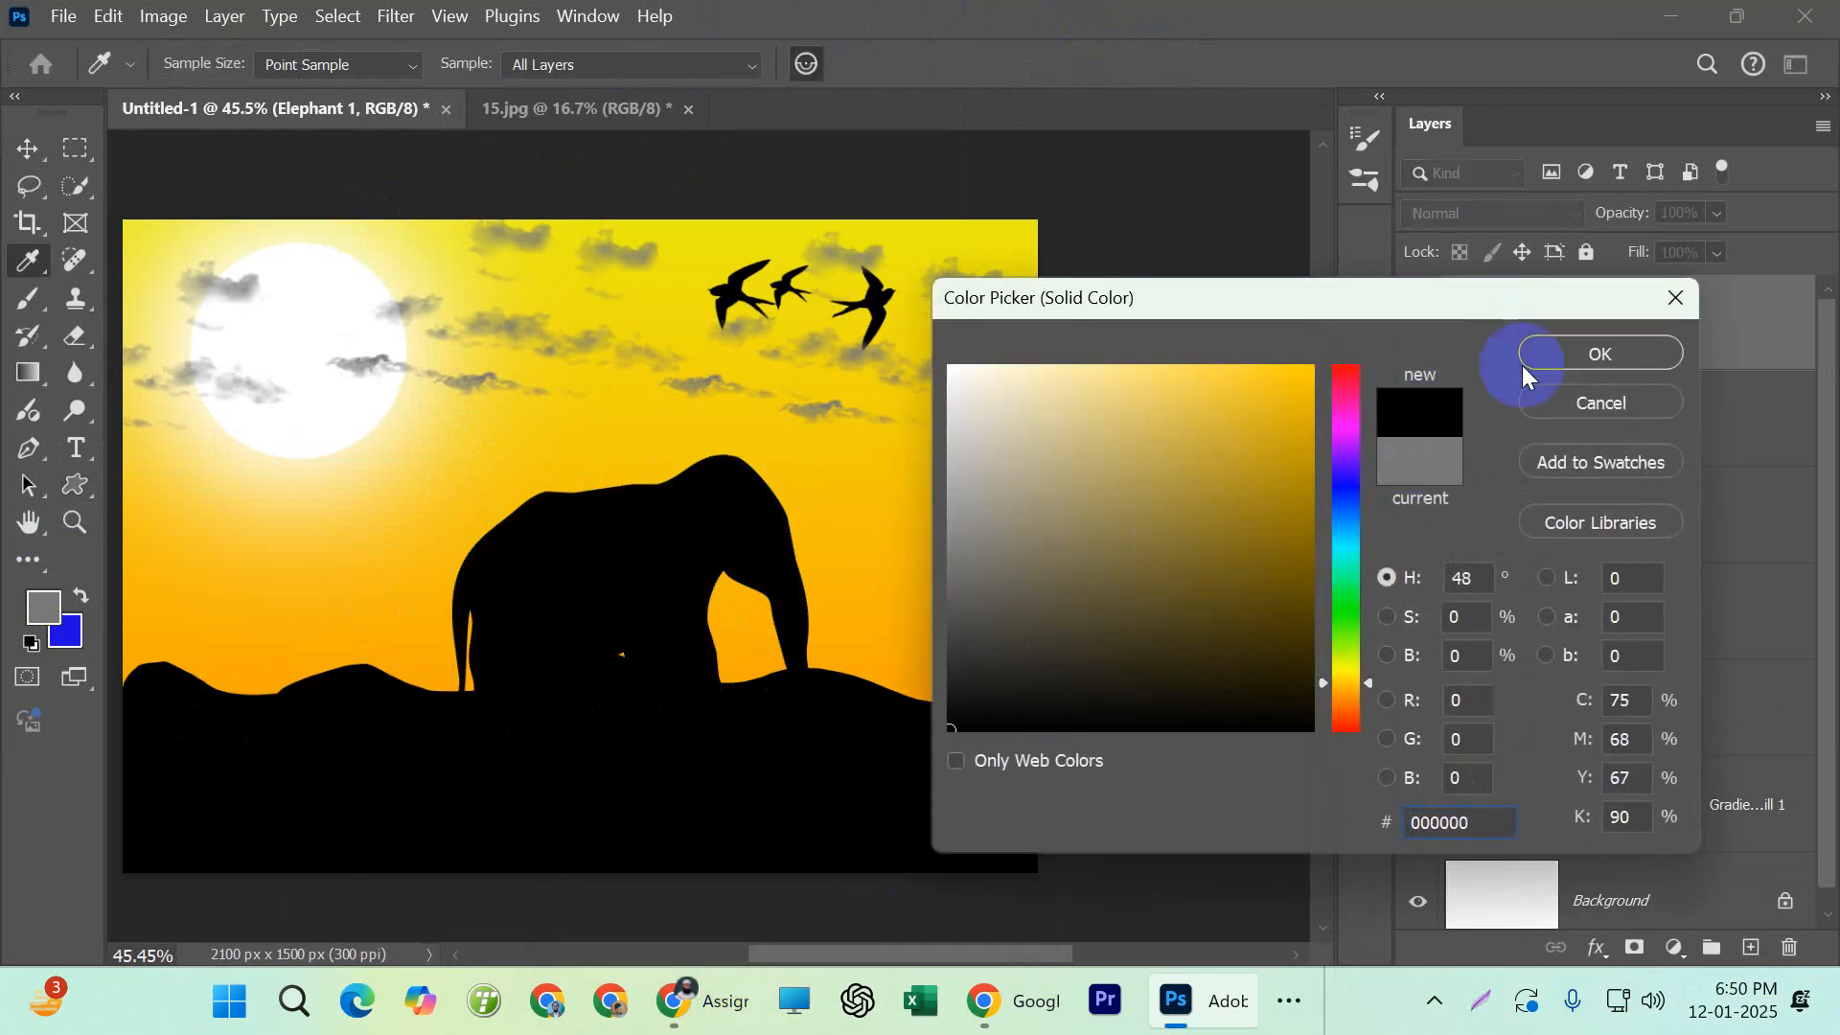
pyautogui.click(1526, 373)
# Scale the elephant down to about 68% and place it standing on the hills below the sun
pyautogui.click(26, 149)
pyautogui.click(460, 613)
pyautogui.moveTo(460, 613); pyautogui.dragTo(546, 513)
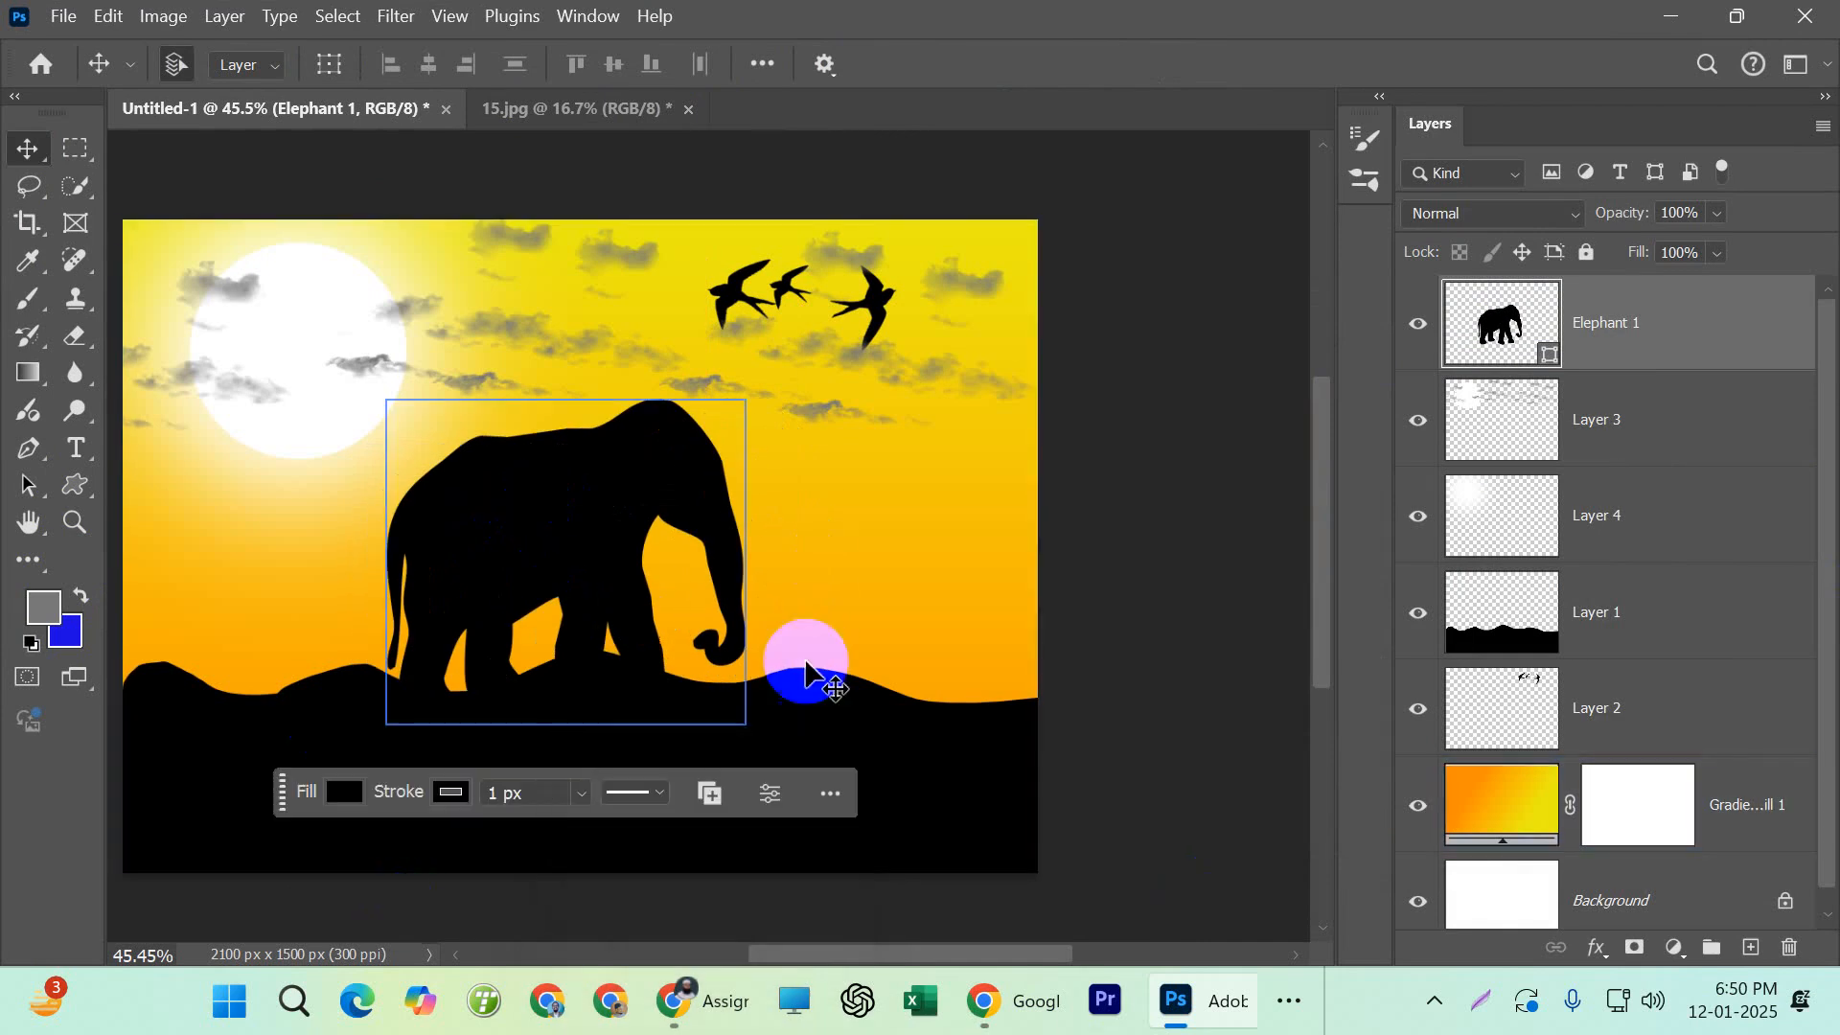
pyautogui.hotkey('ctrl', 't')
pyautogui.moveTo(745, 399); pyautogui.dragTo(630, 502)
pyautogui.moveTo(566, 604); pyautogui.dragTo(444, 583)
# Switch to Chrome, preview the 0003.png and 0004.png sunset landscapes attached to Assignment 003, and close the preview
pyautogui.moveTo(1163, 1013)
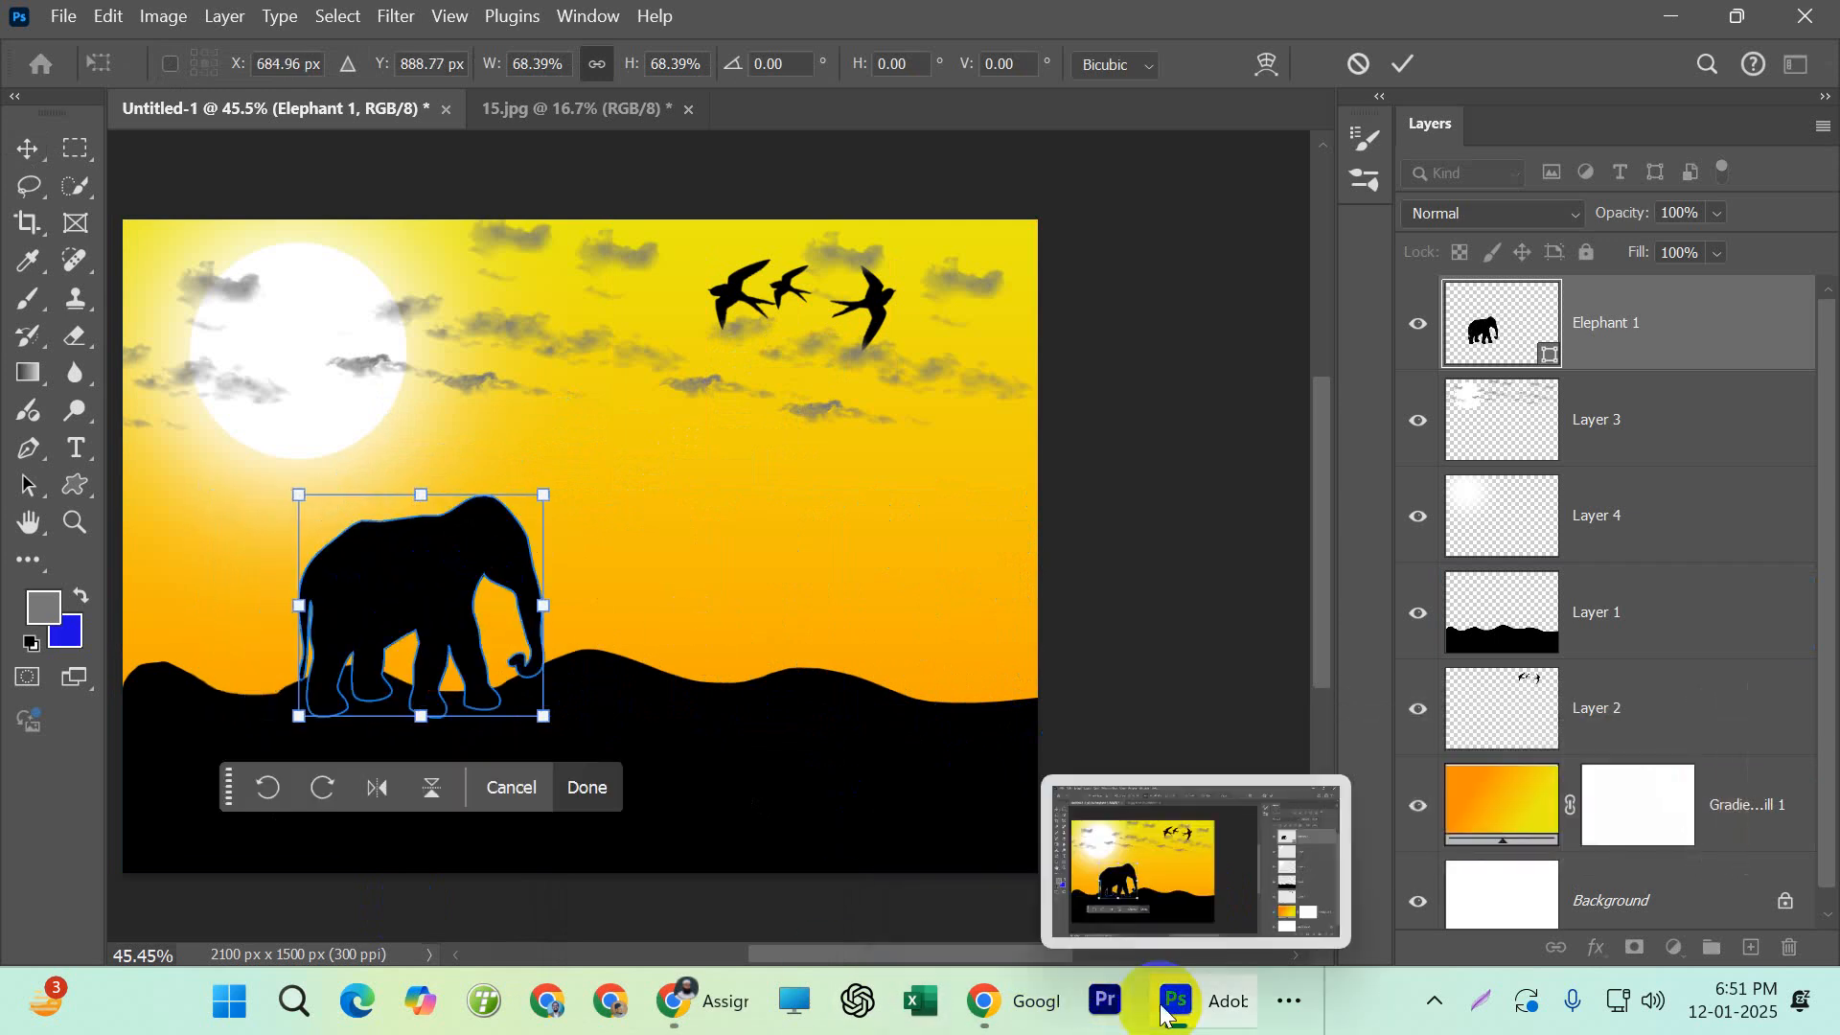
pyautogui.click(1215, 1002)
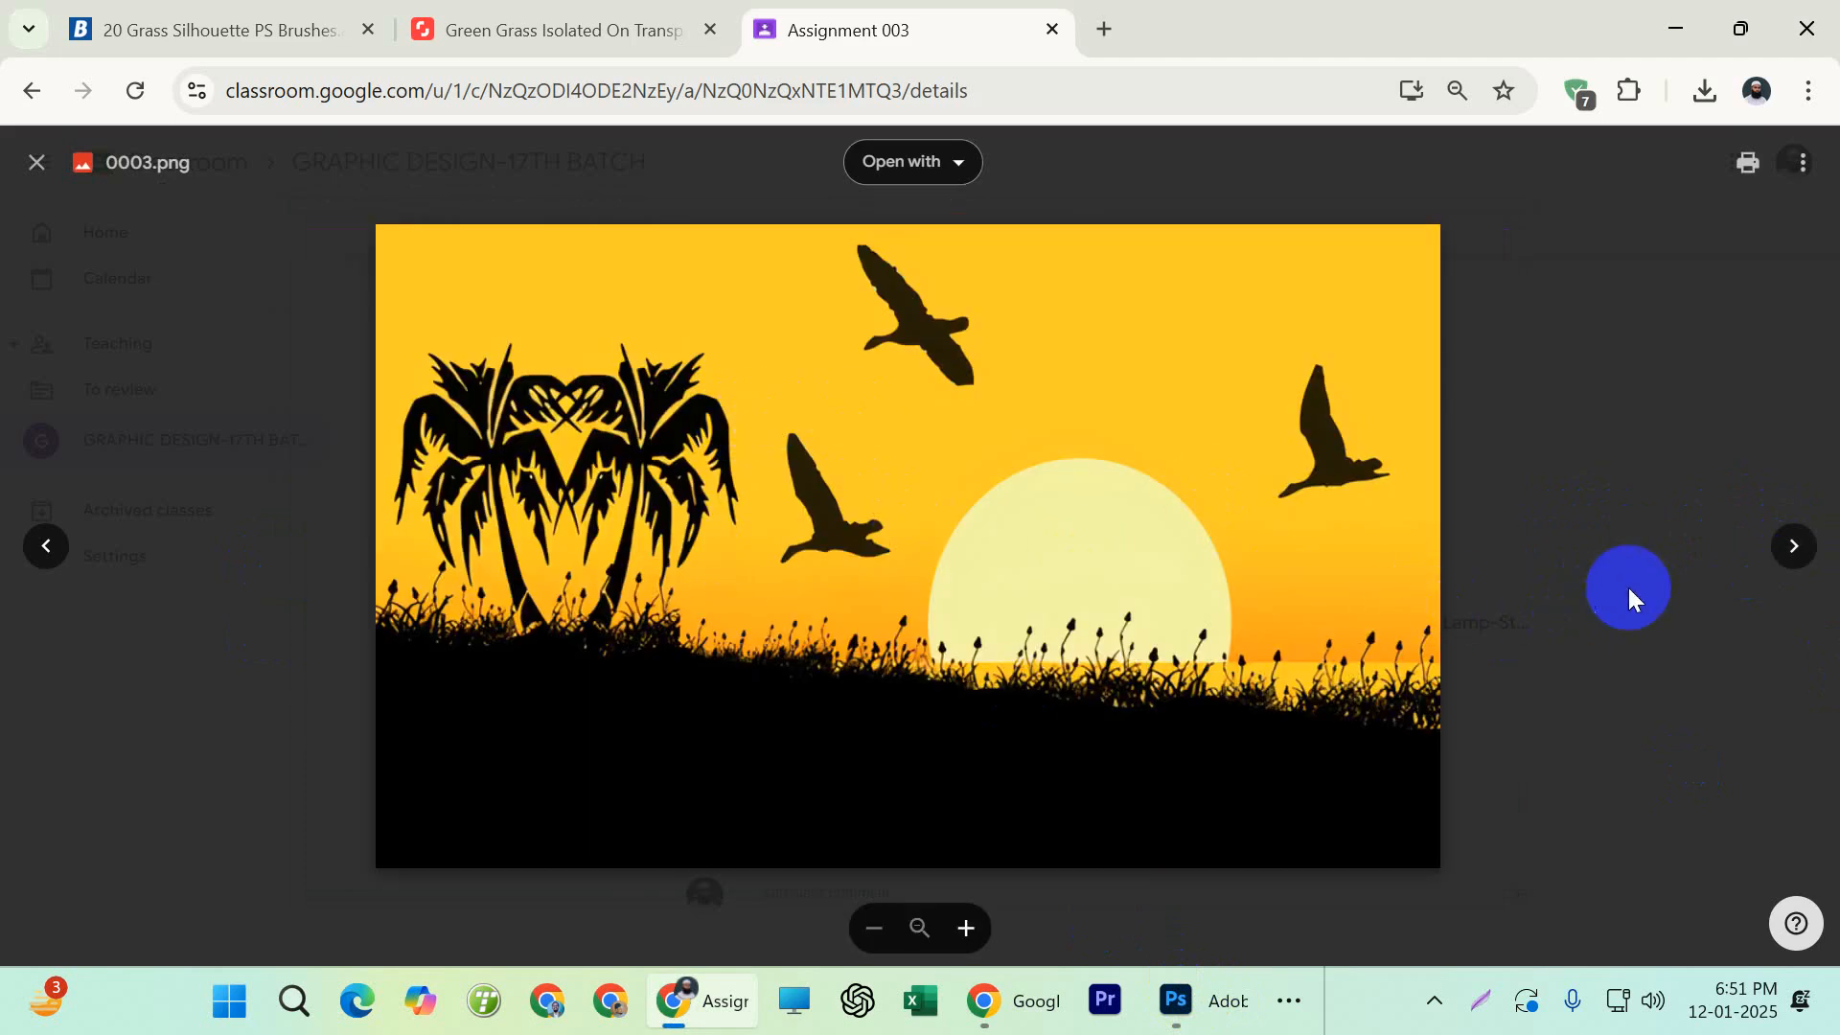
pyautogui.click(1790, 545)
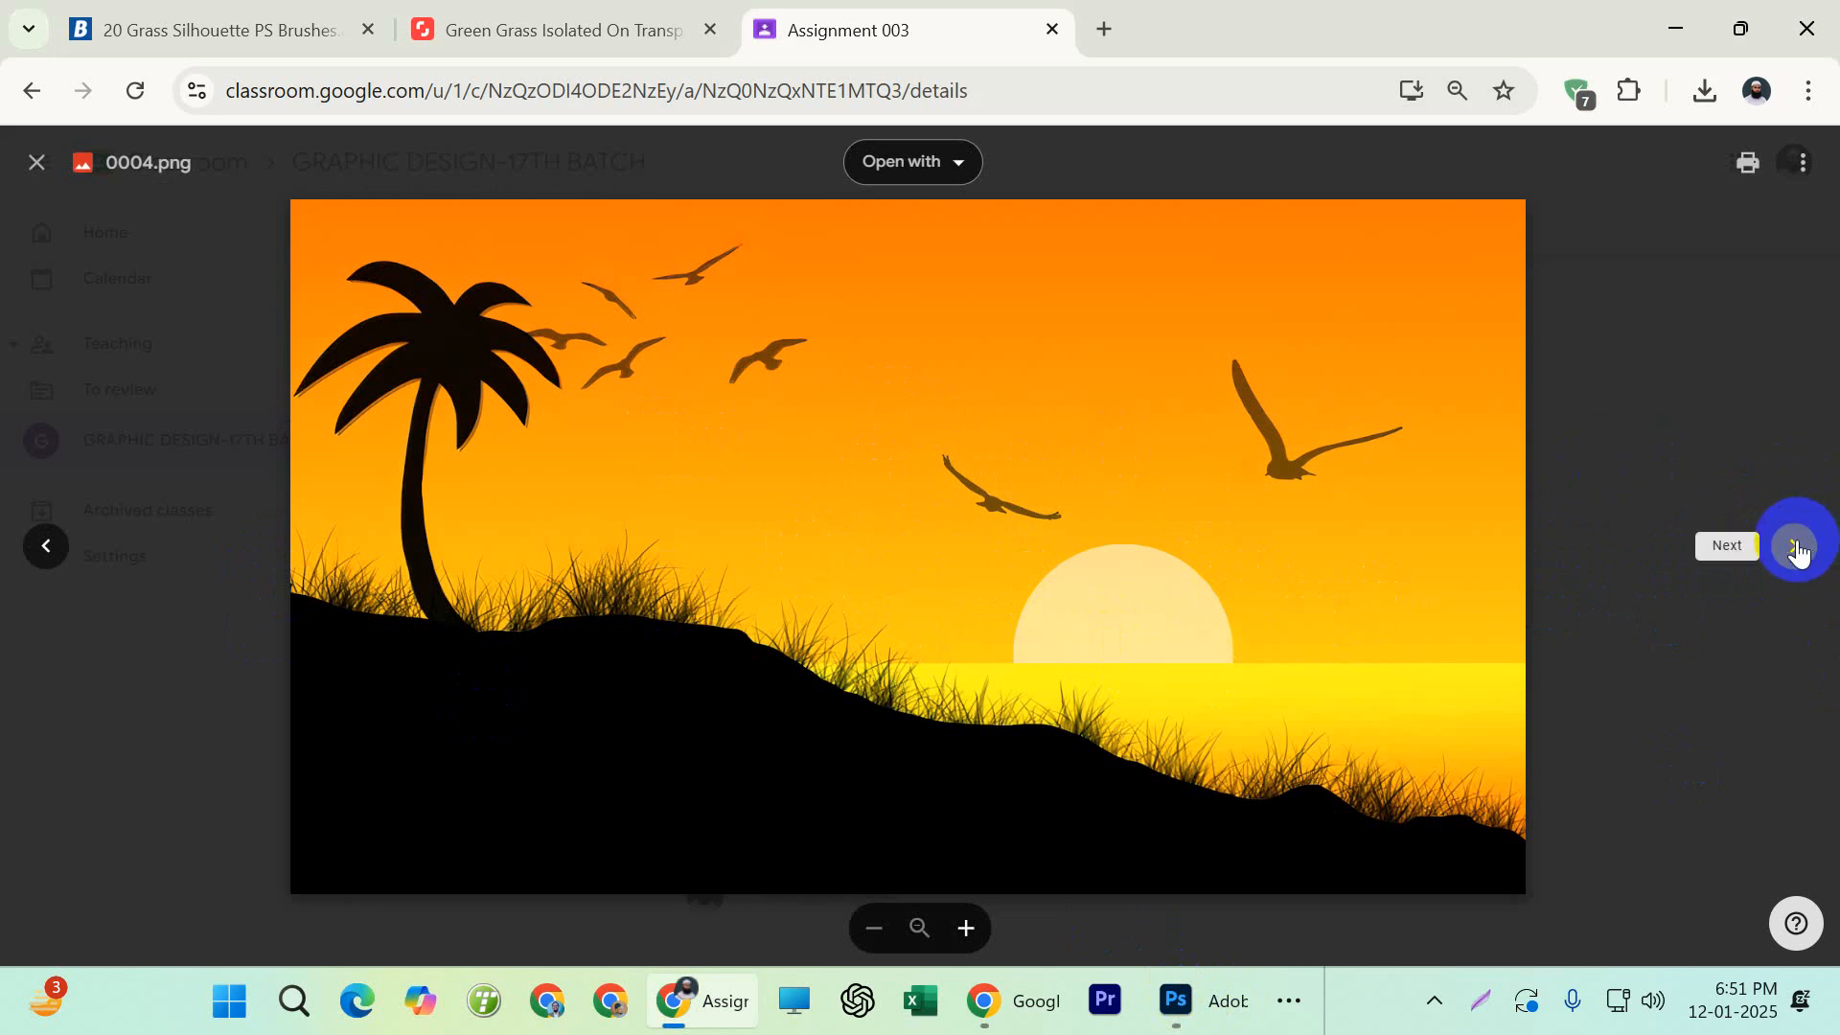
pyautogui.click(142, 403)
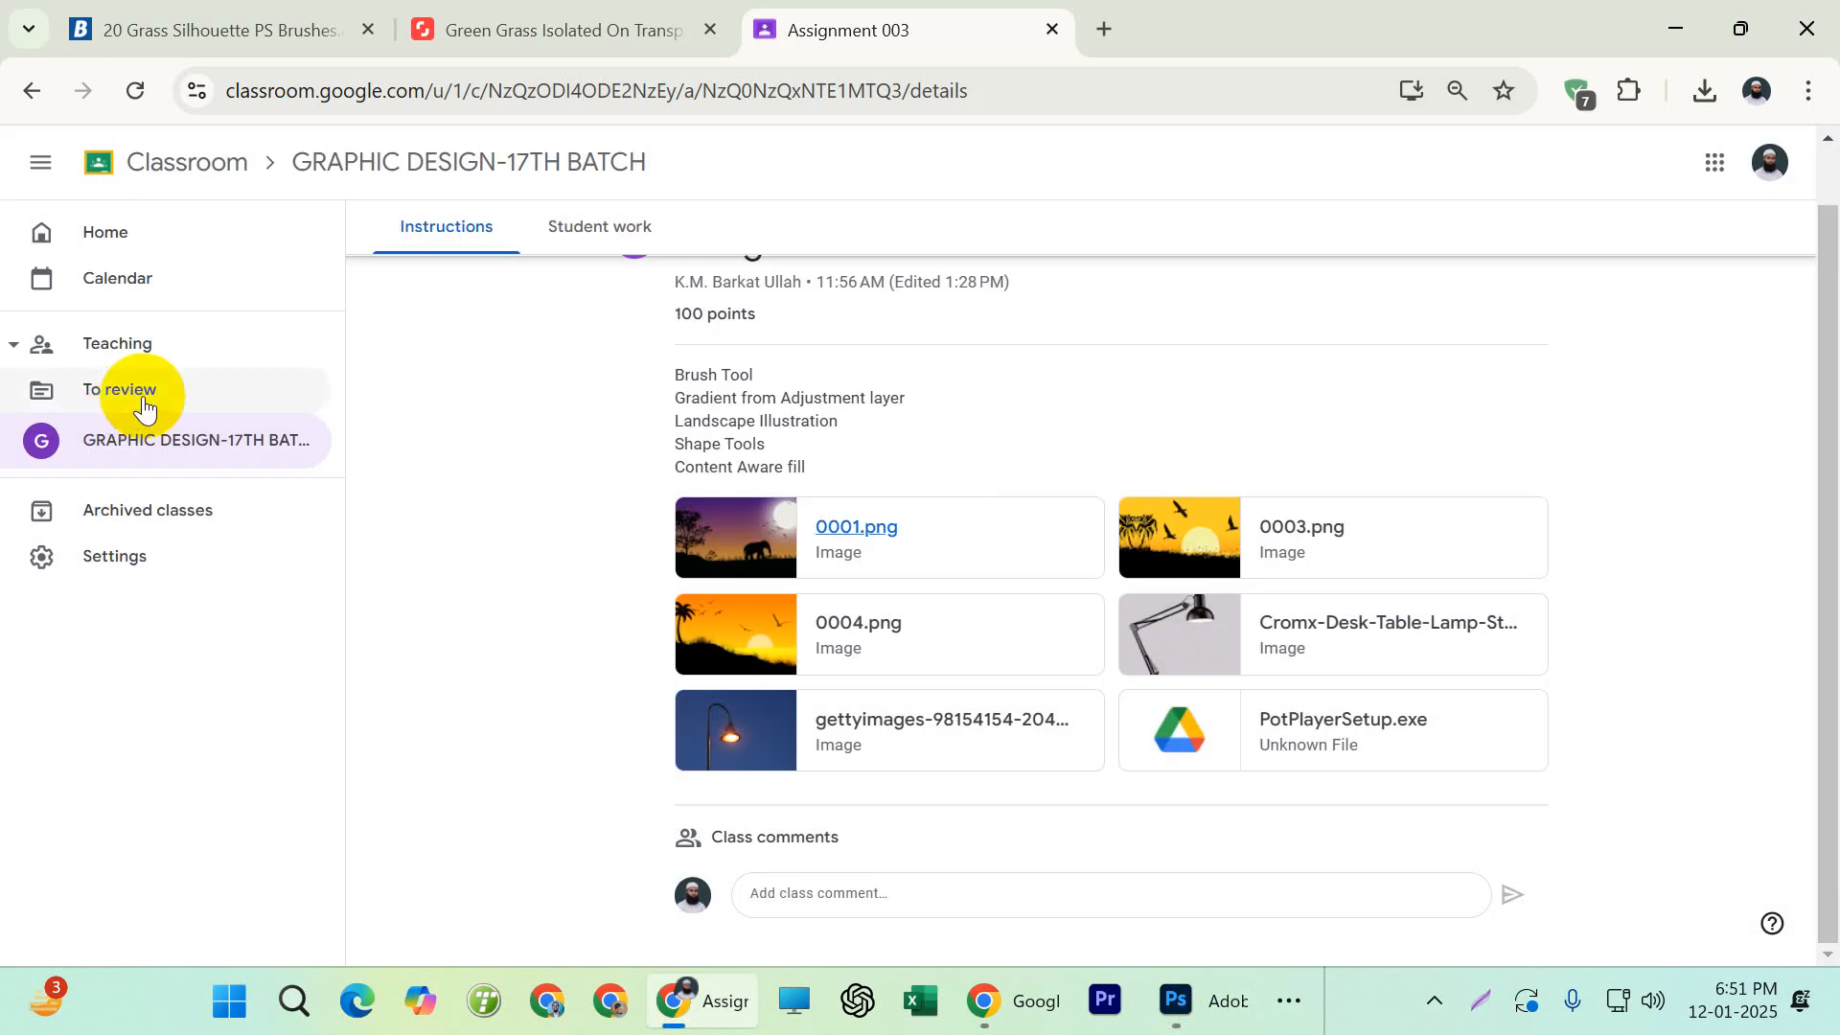